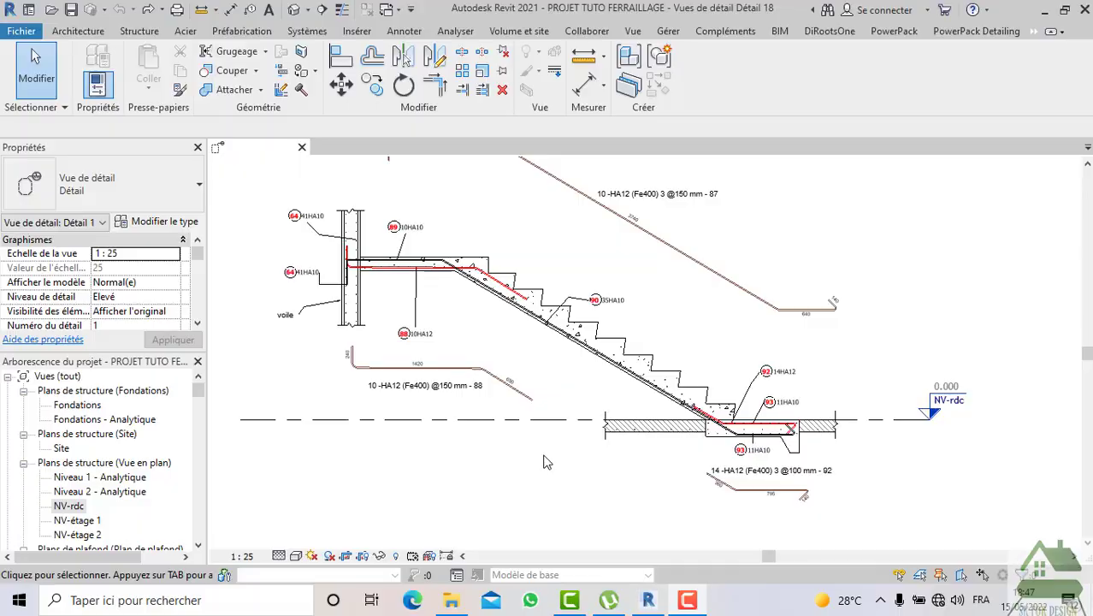
Examine the staircase reinforcement detail, including its bar tags, bent-bar shapes, landing and foot connection at NV-rdc
scroll(547, 382, up, 3)
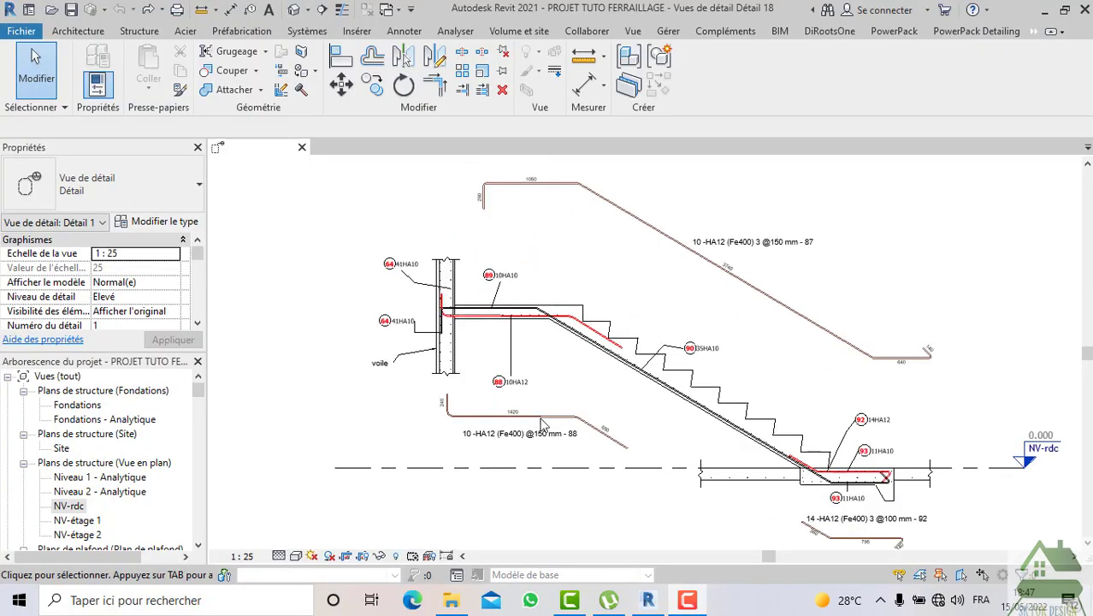
scroll(633, 416, up, 2)
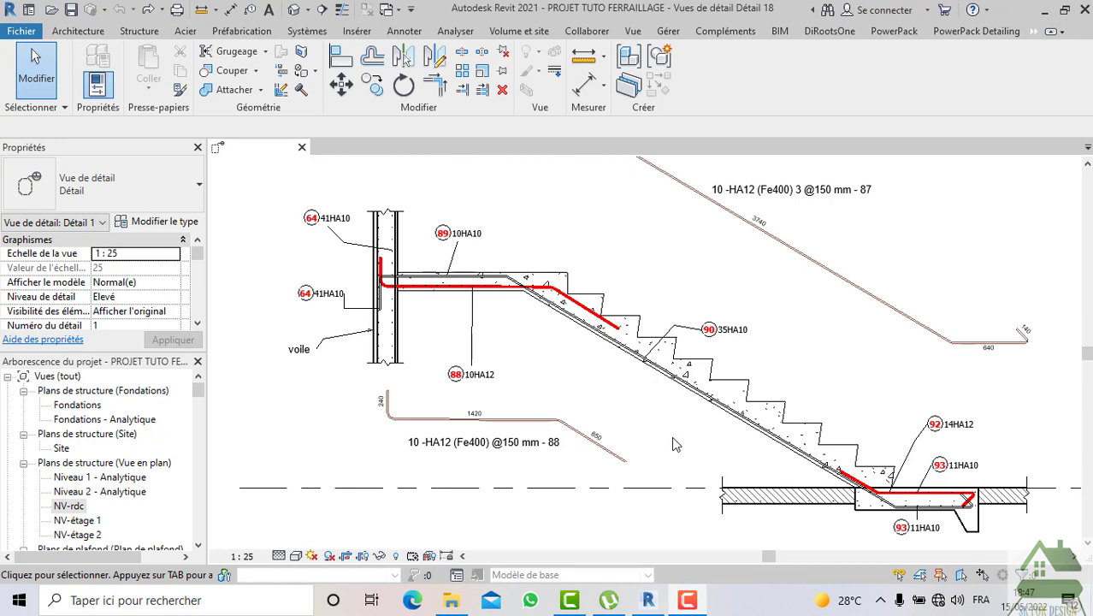
scroll(672, 444, down, 2)
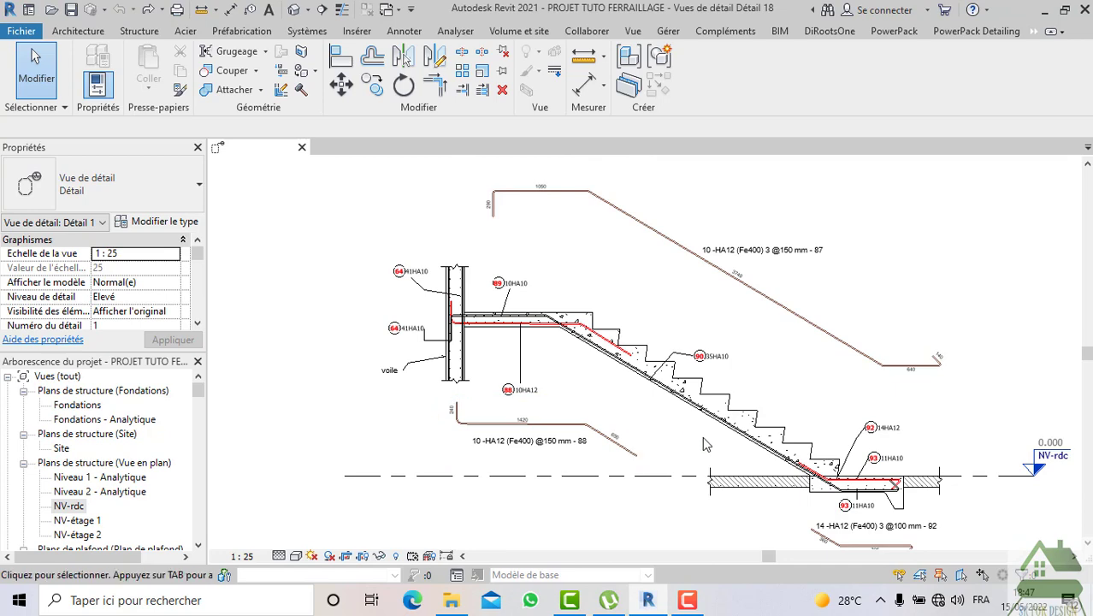
scroll(662, 438, down, 1)
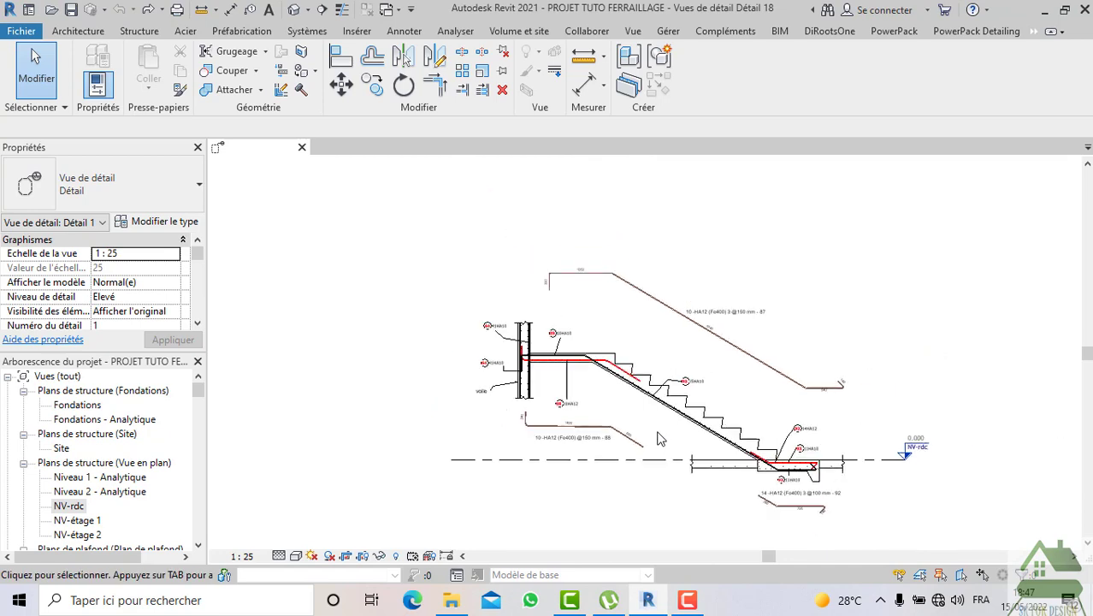
scroll(699, 514, up, 2)
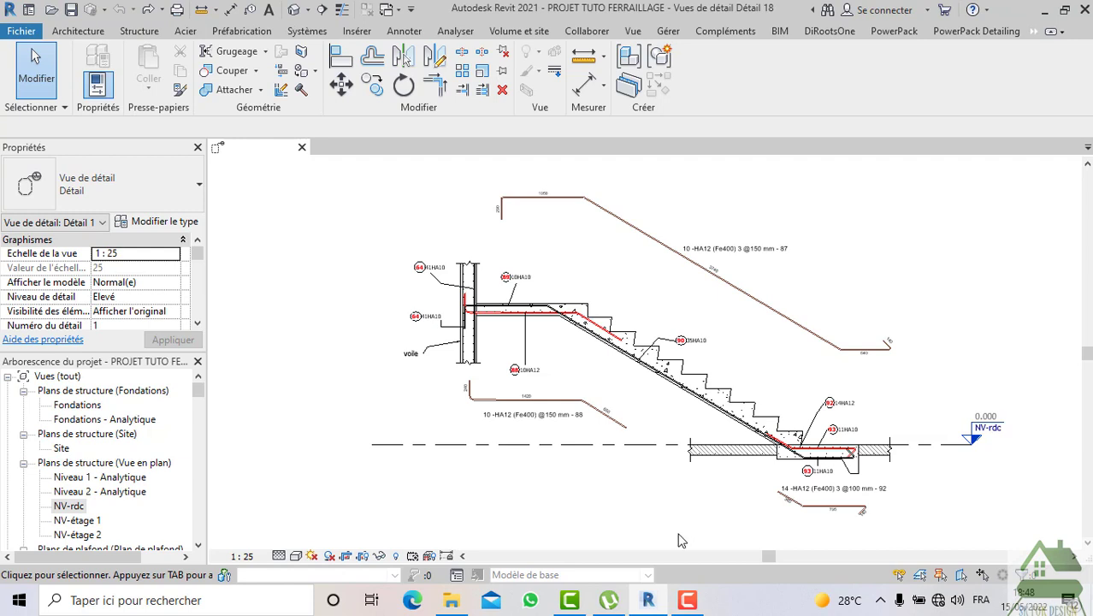
scroll(502, 271, down, 3)
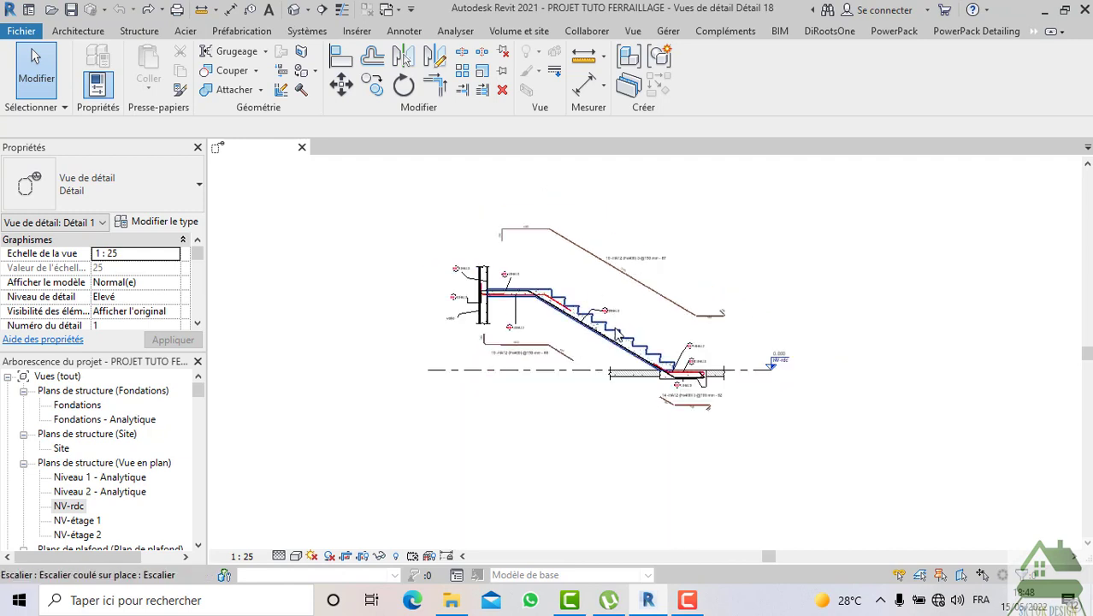
scroll(619, 321, up, 2)
scroll(619, 320, up, 1)
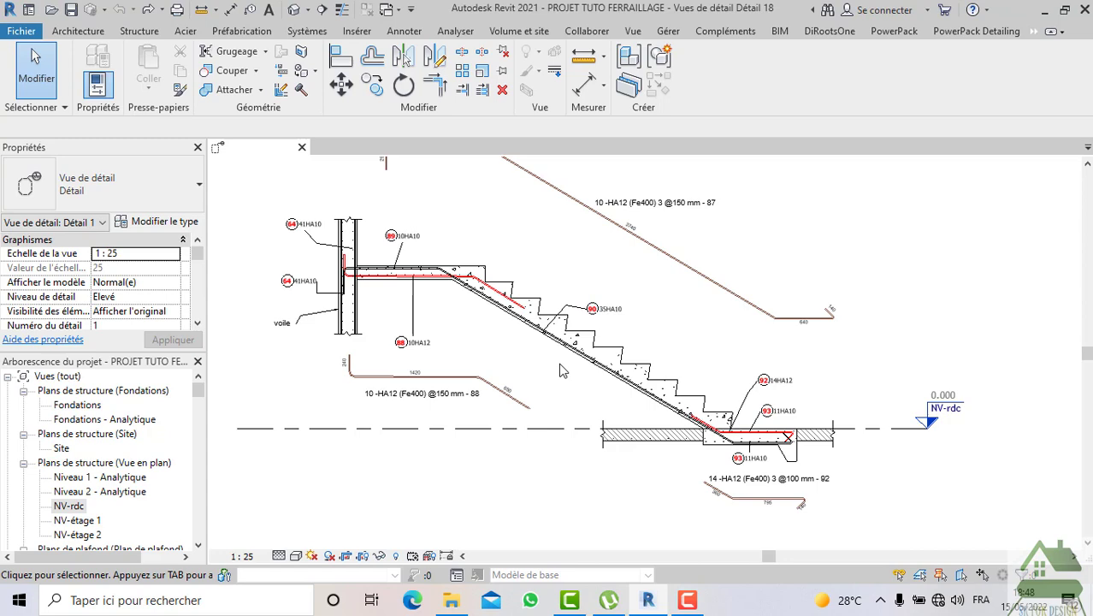
scroll(560, 375, down, 1)
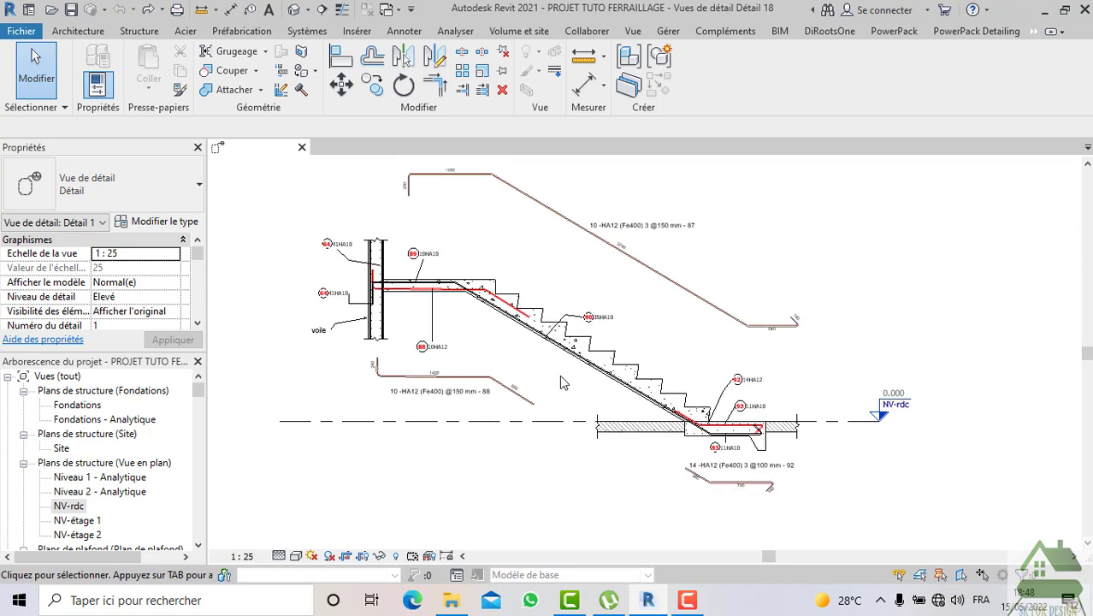
scroll(561, 382, down, 1)
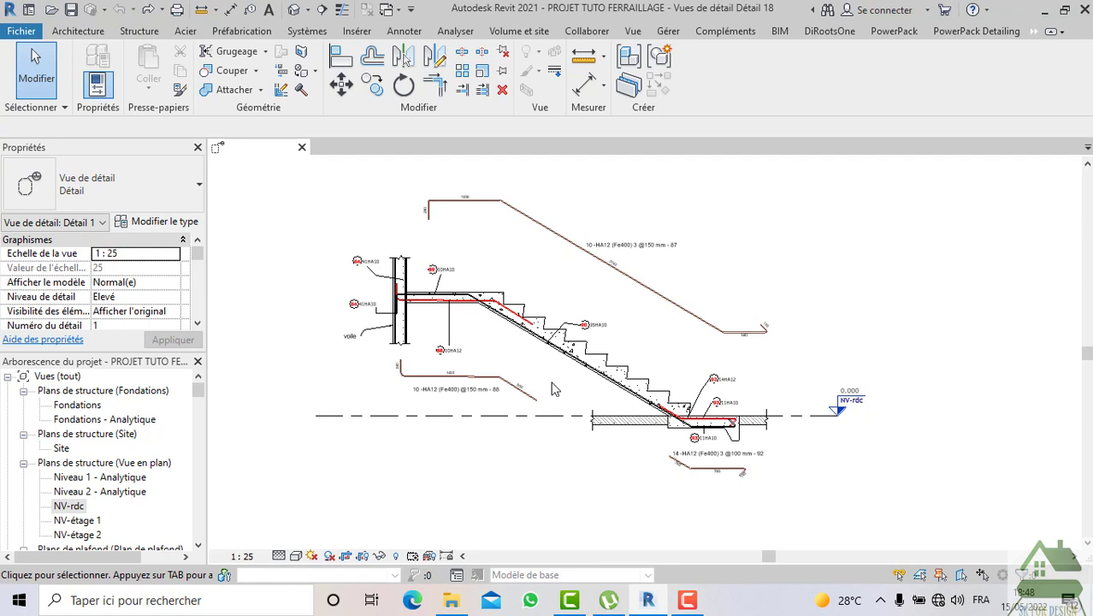
scroll(672, 351, down, 2)
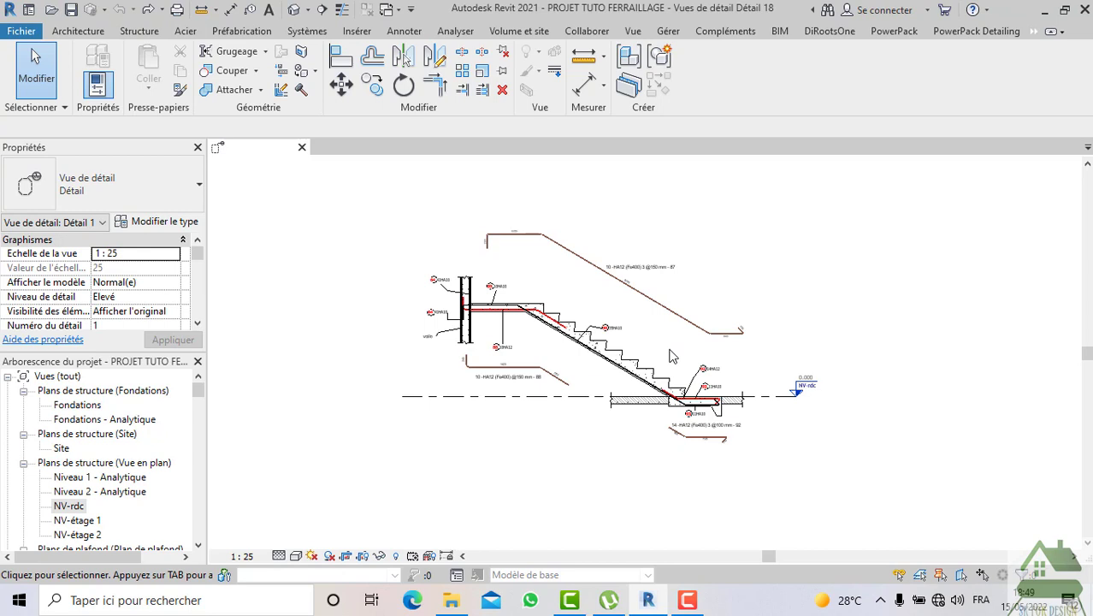
click(157, 31)
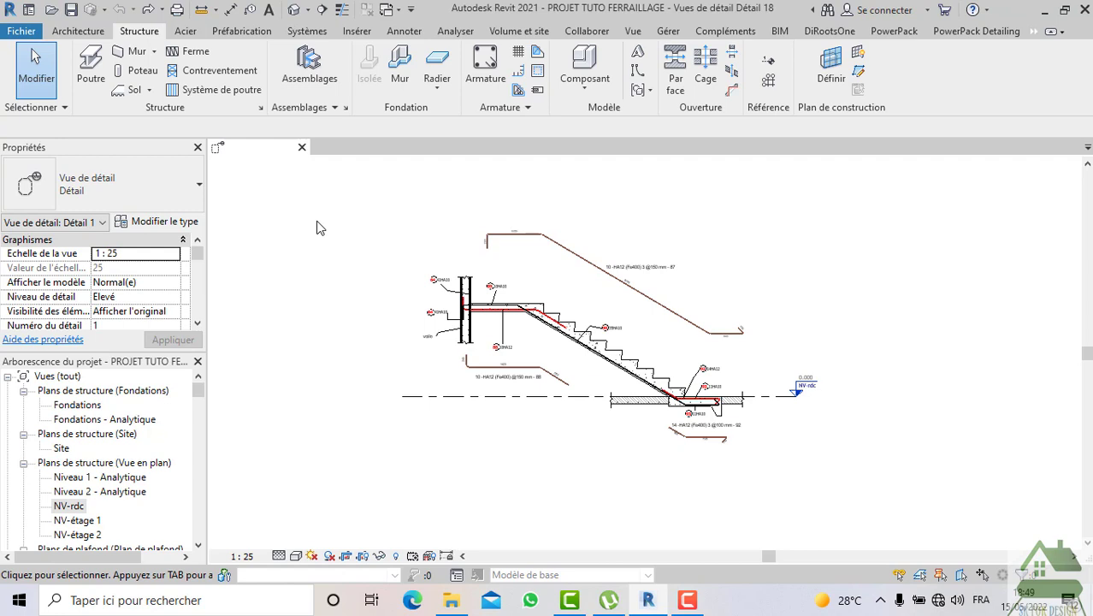
scroll(500, 262, down, 2)
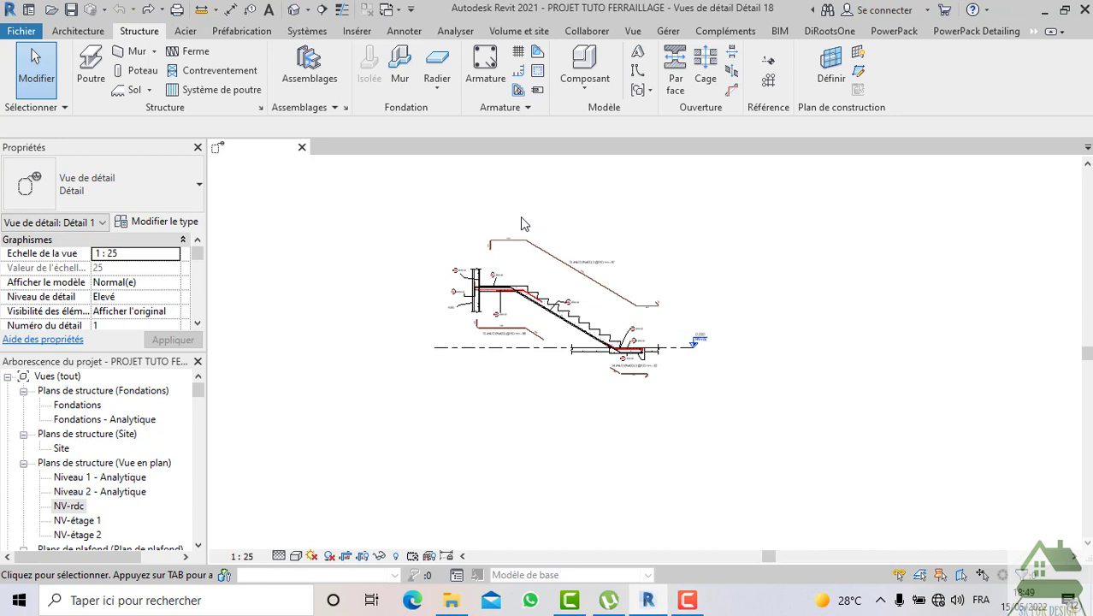
scroll(562, 297, up, 3)
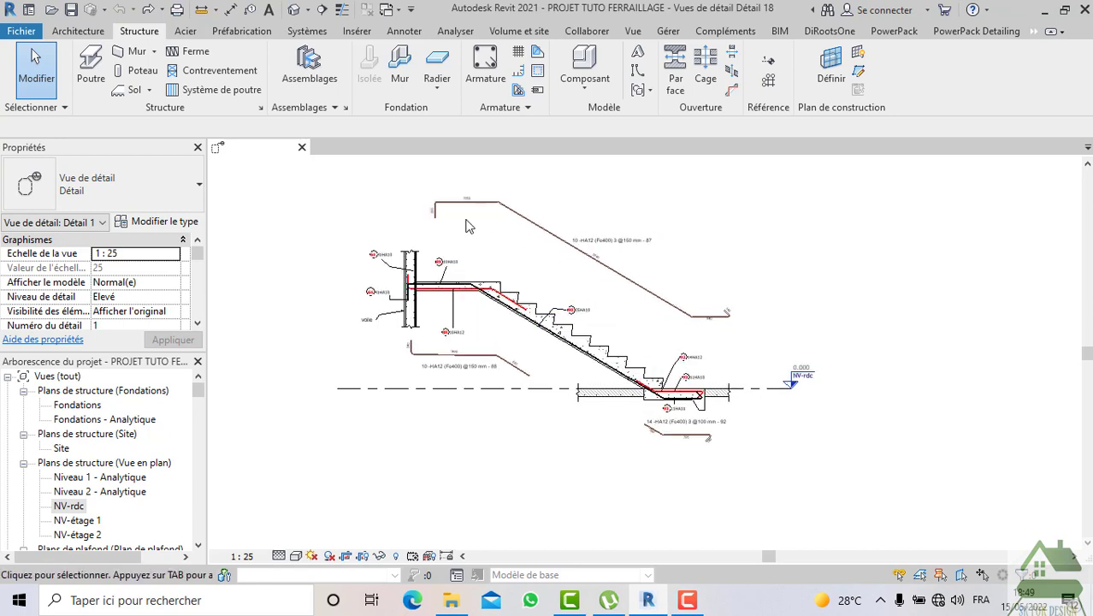
Open the NV-rdc structural plan view
double_click(82, 505)
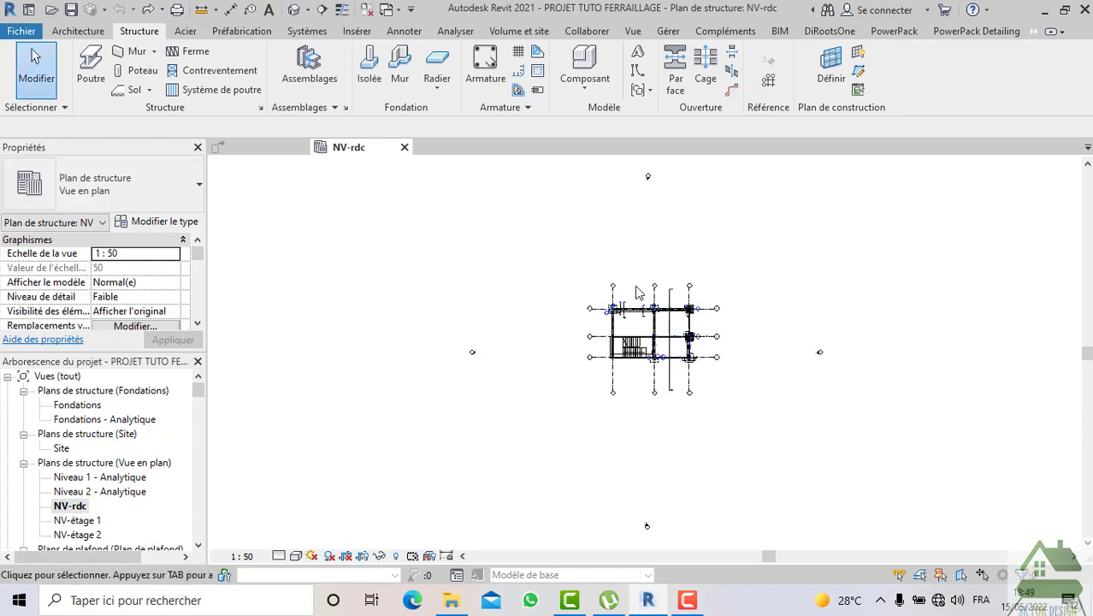
scroll(636, 292, up, 2)
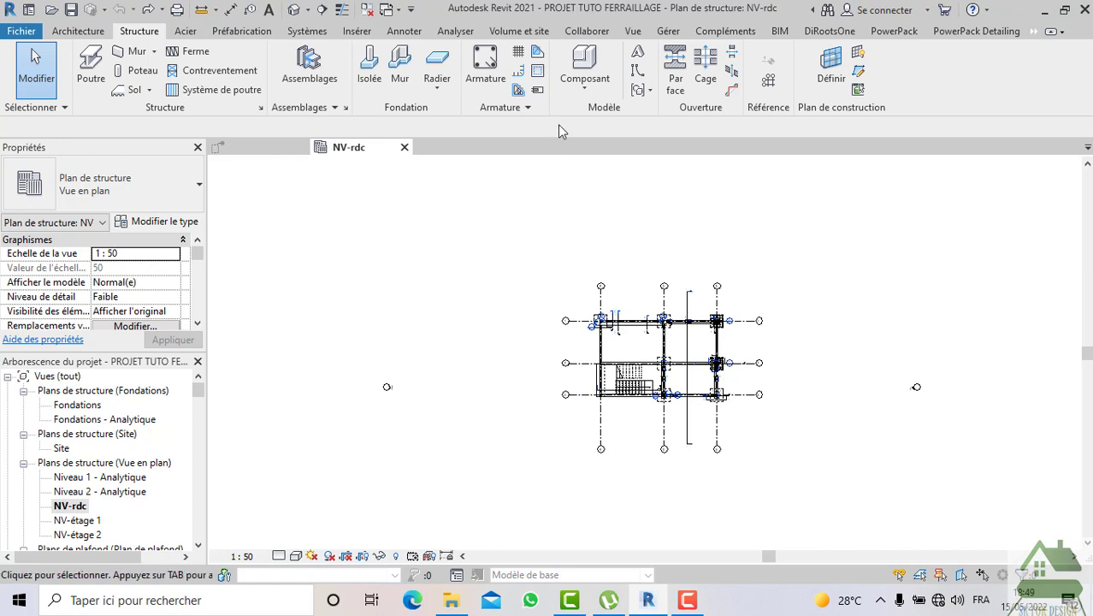
click(585, 91)
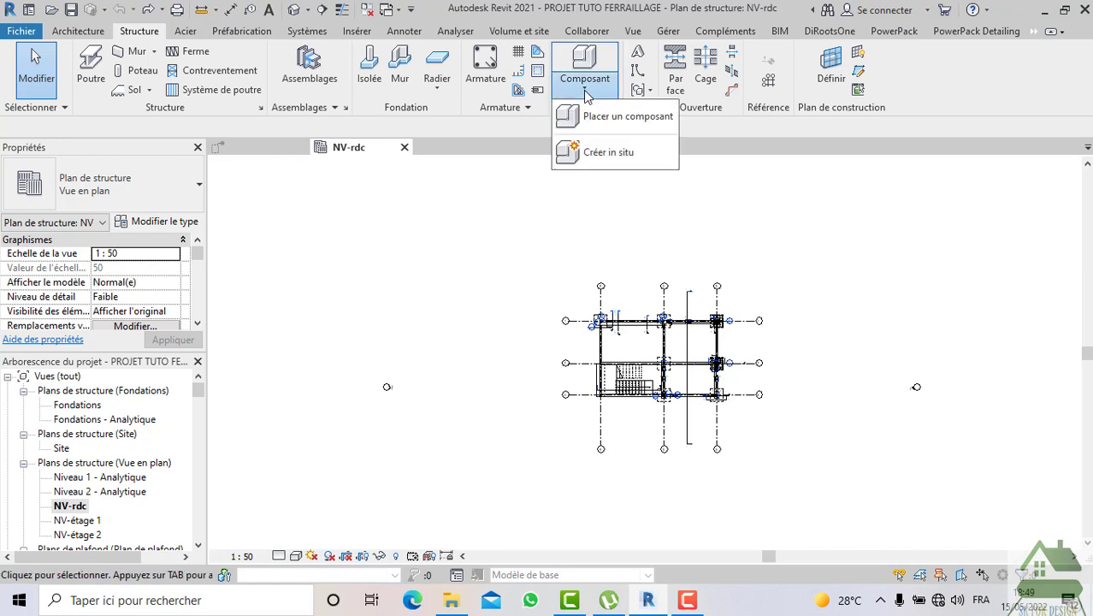
click(488, 126)
scroll(658, 246, down, 2)
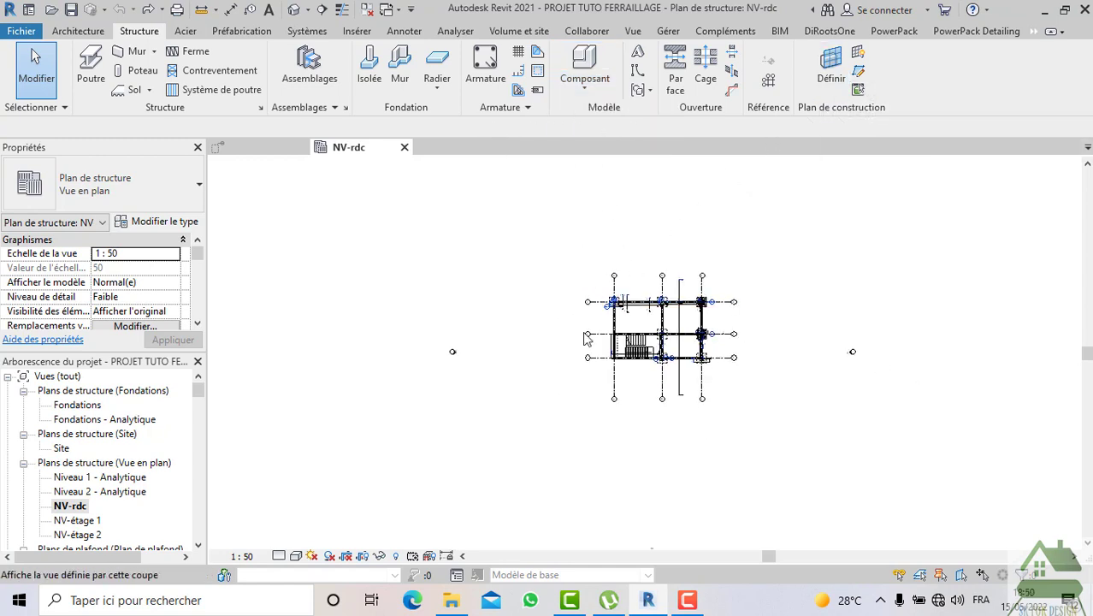
scroll(541, 386, up, 3)
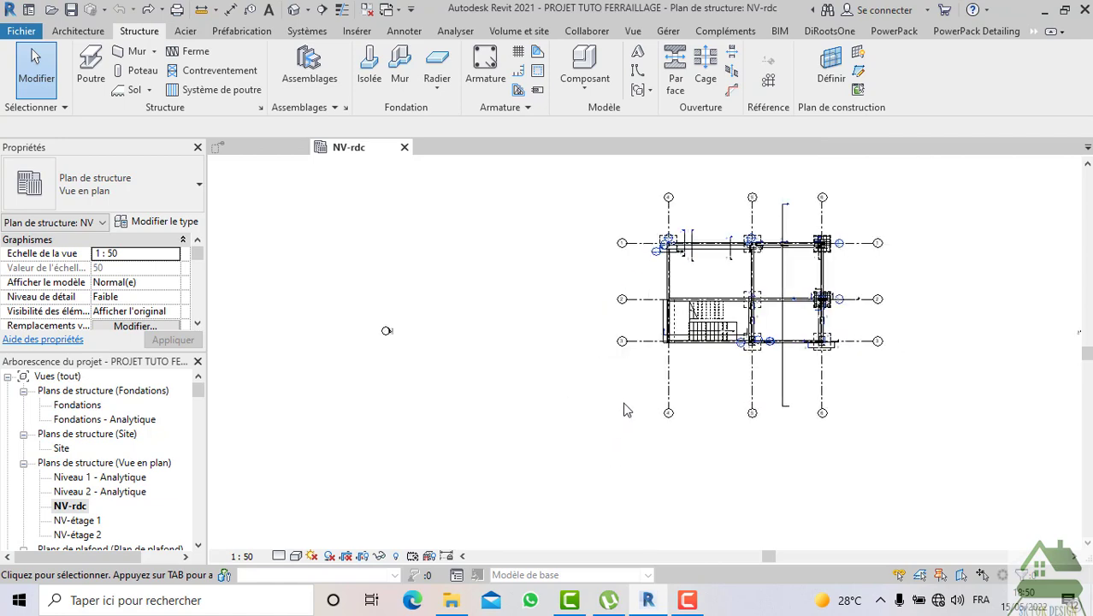
click(642, 341)
scroll(643, 339, up, 5)
click(645, 336)
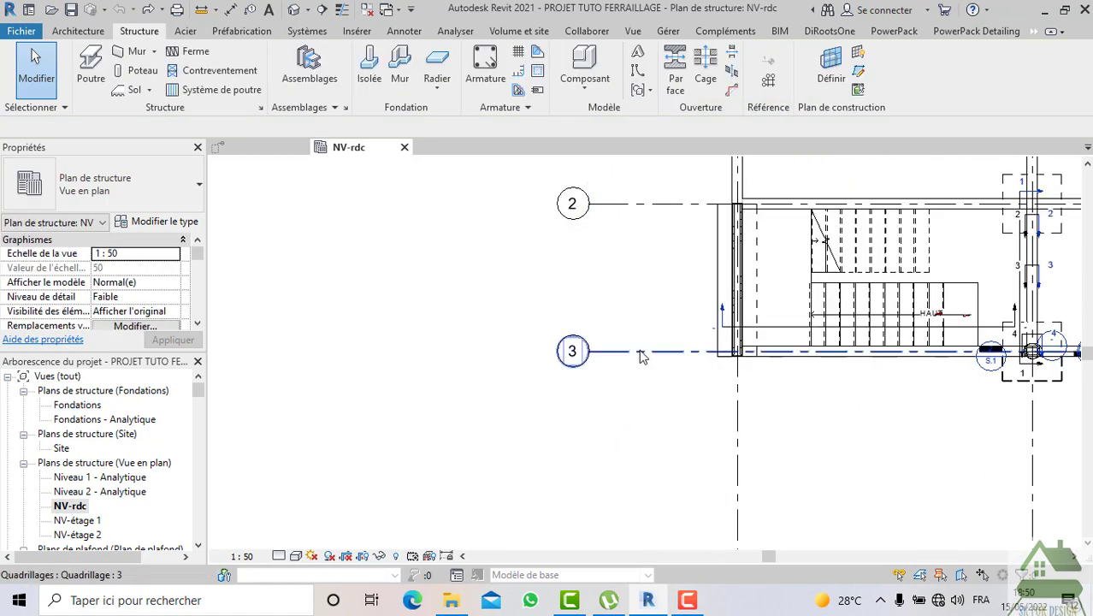
click(632, 357)
scroll(630, 366, down, 3)
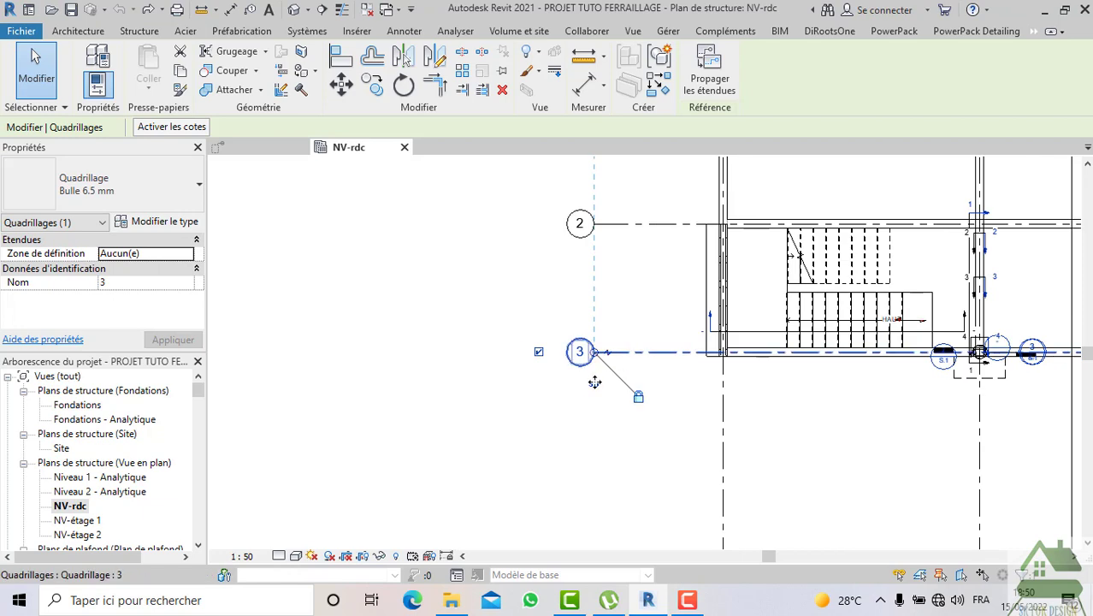
scroll(616, 352, up, 4)
scroll(614, 346, down, 3)
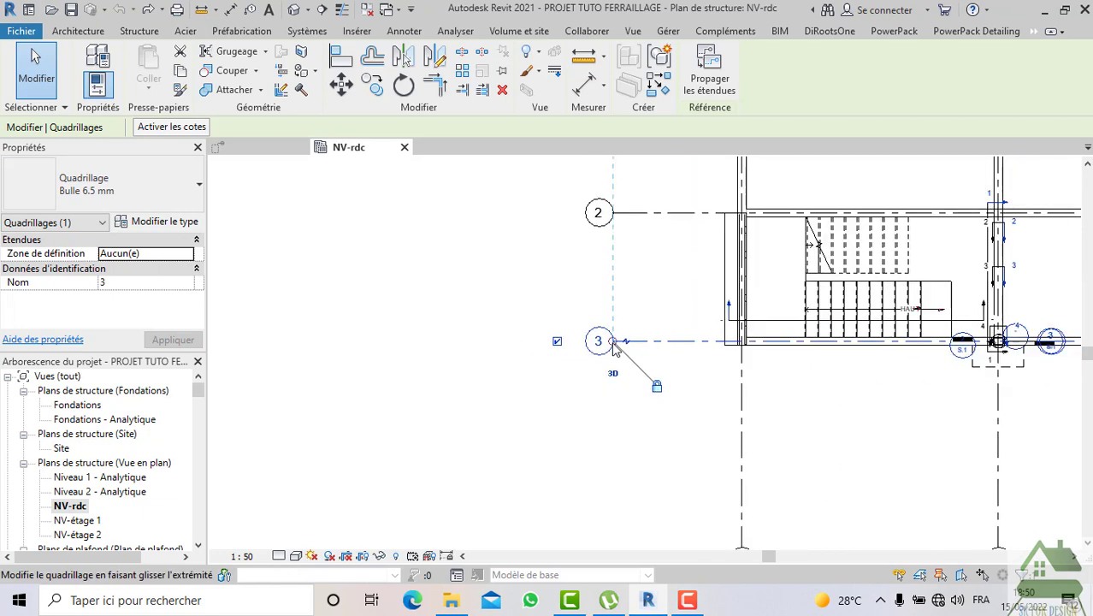
click(637, 427)
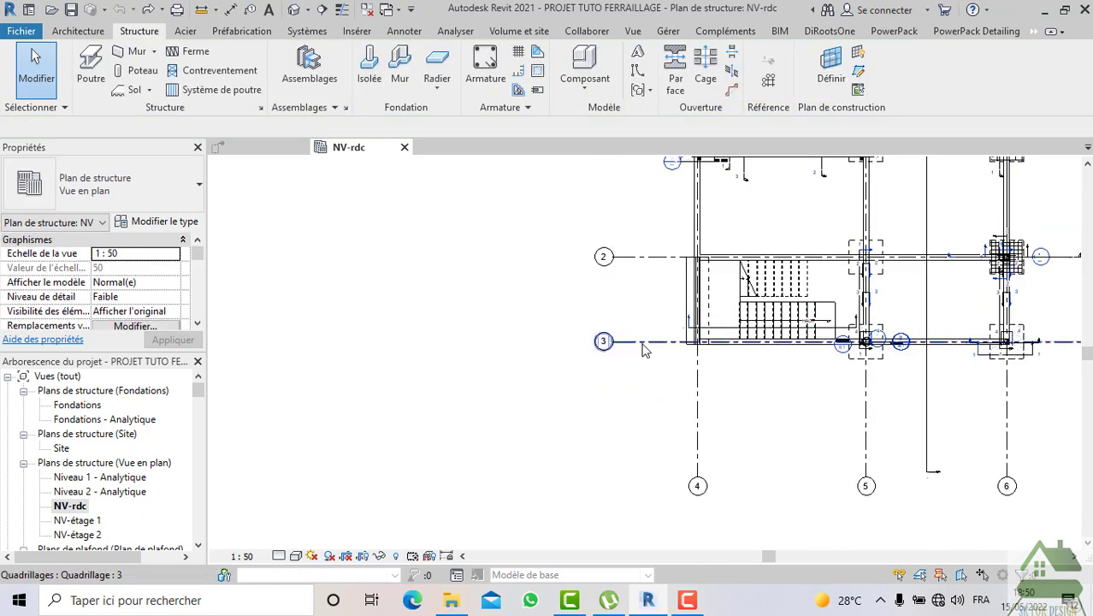
middle_drag(642, 342, 556, 356)
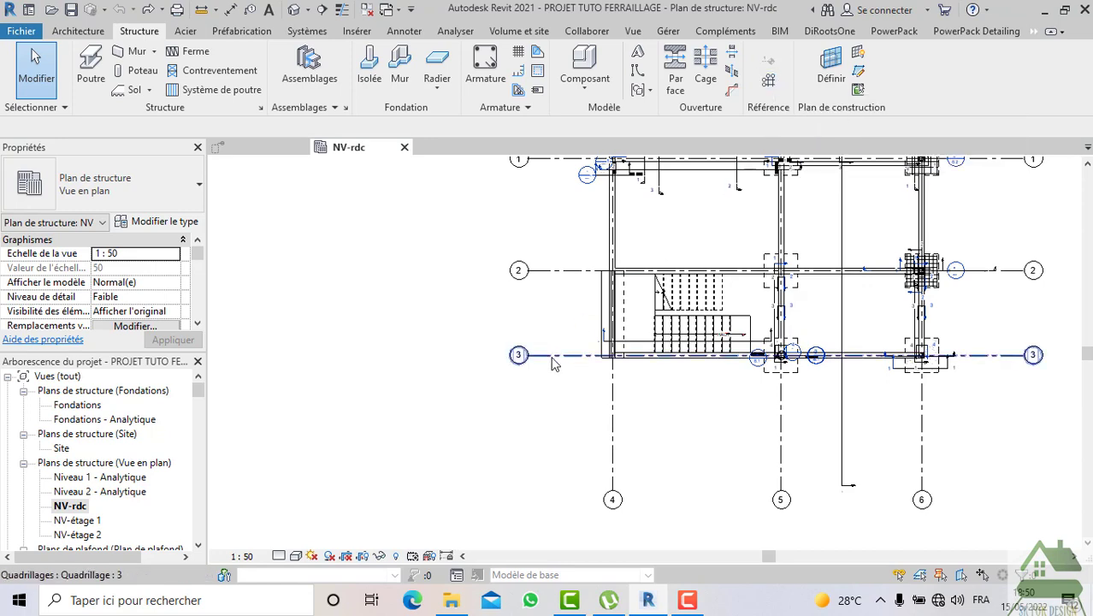
scroll(552, 364, down, 4)
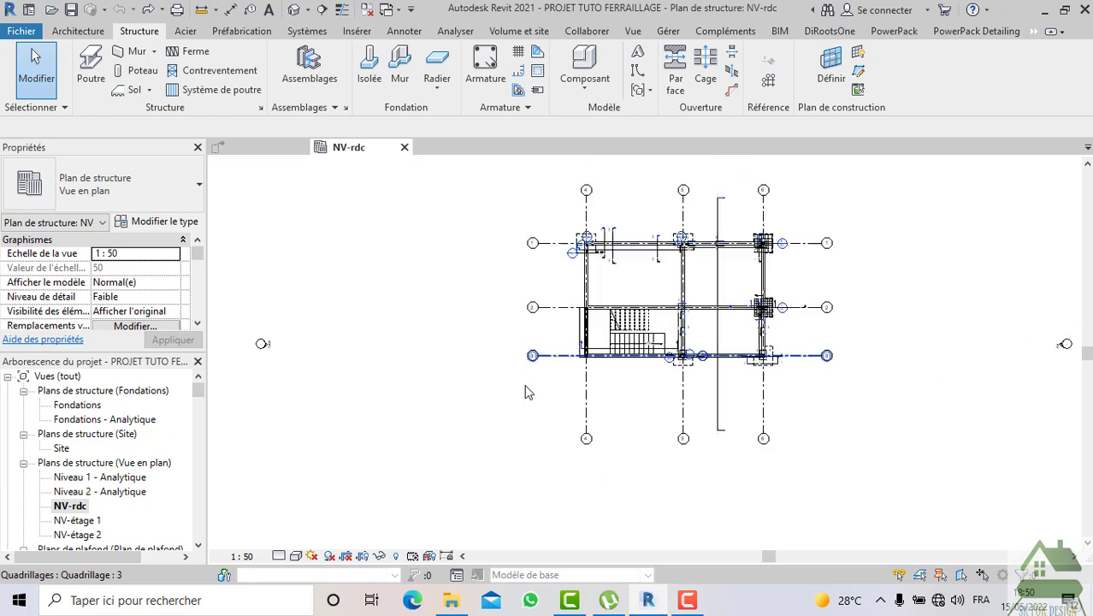
Draw a narrow upright rectangle about 10.55 m tall with thin detail lines in the empty area west of the building plan
click(392, 33)
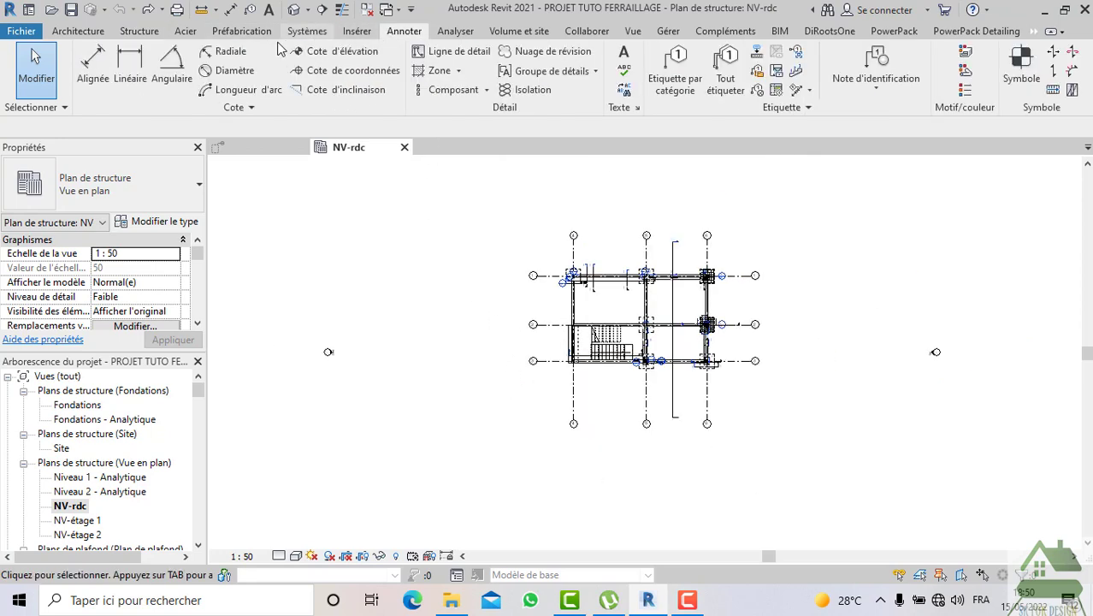
click(441, 53)
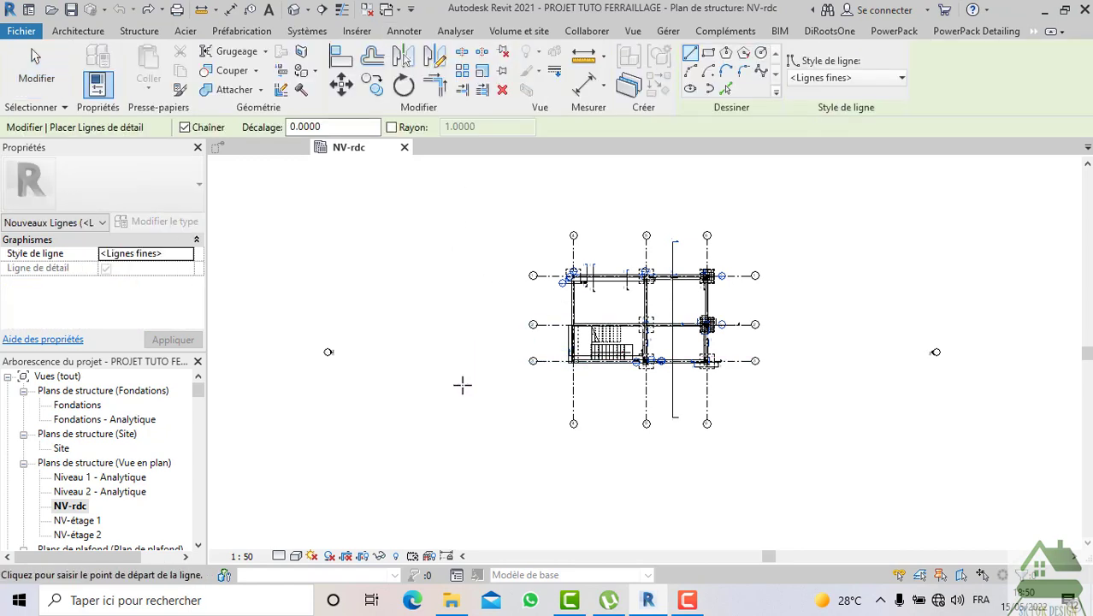
click(462, 385)
click(461, 257)
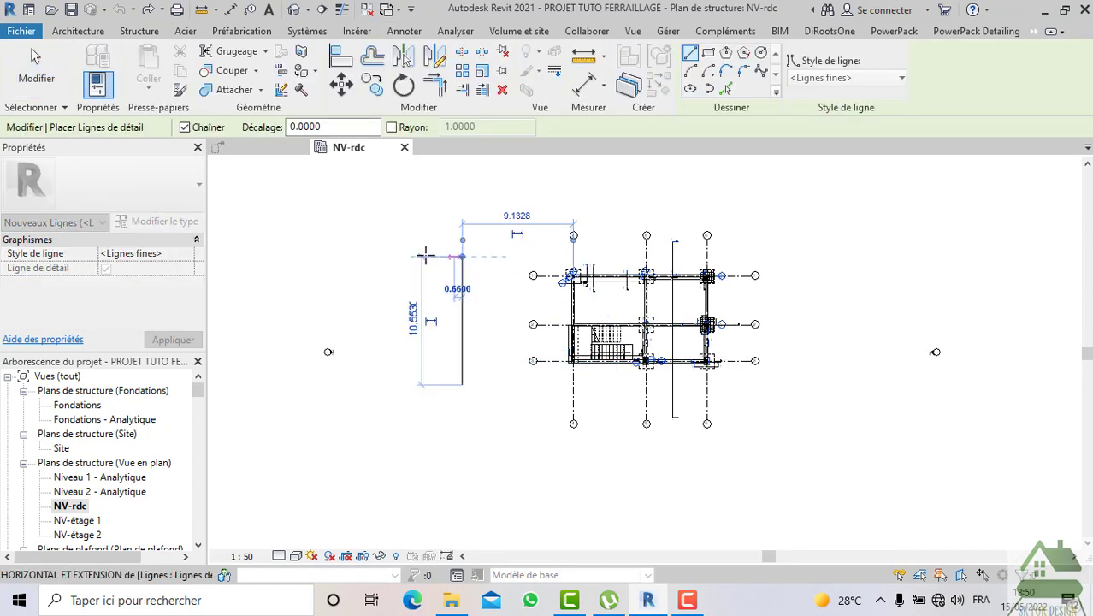
click(420, 256)
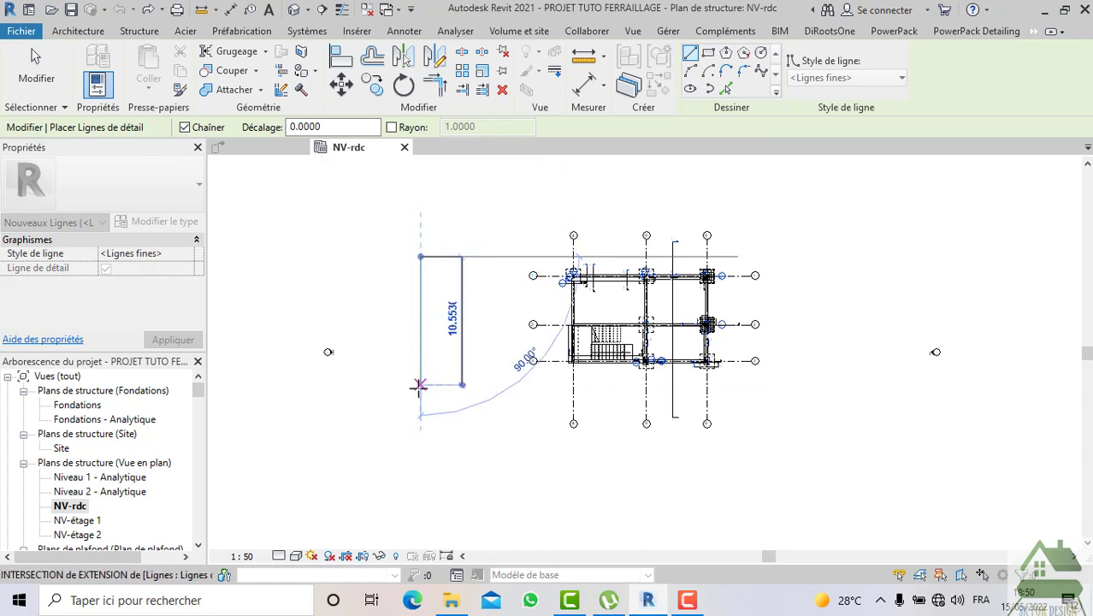
click(420, 385)
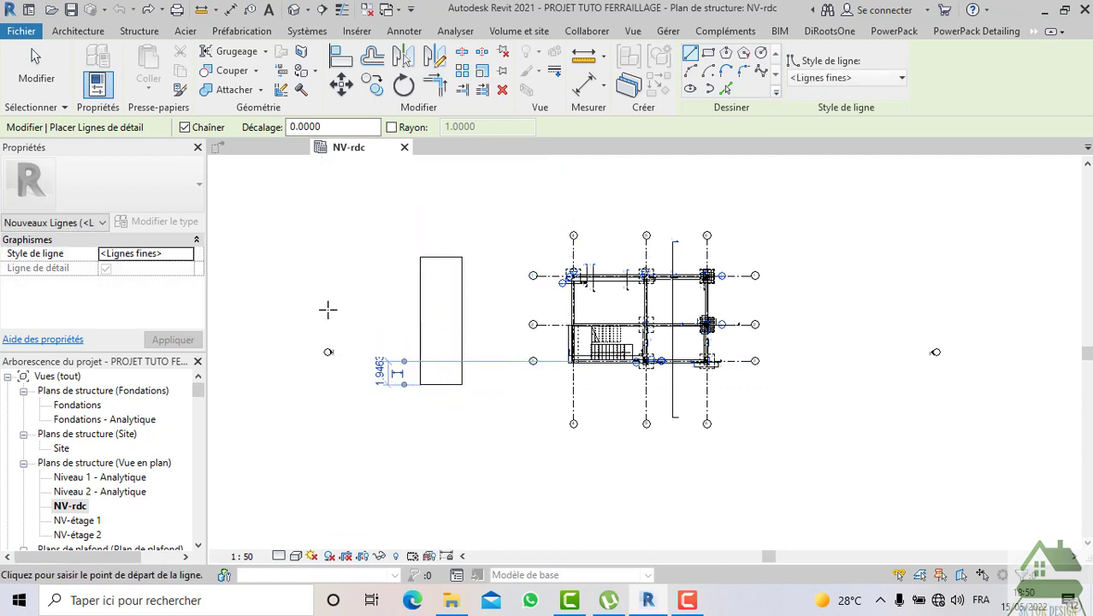
Draw a wide horizontal rectangle of thin detail lines crossing the upright rectangle, and finish the detail line command
click(303, 289)
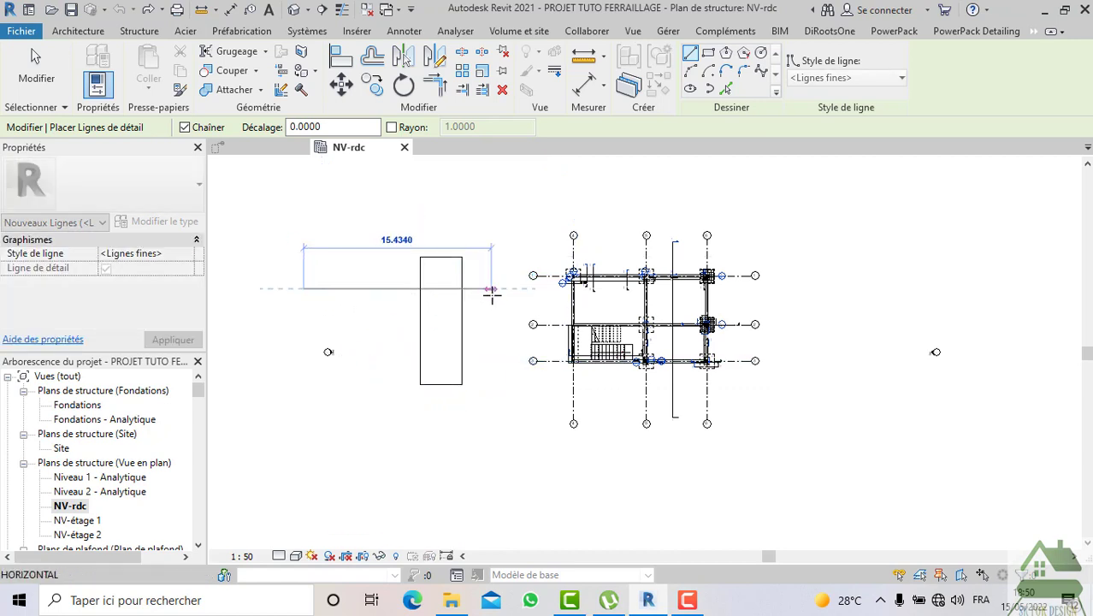
click(502, 288)
click(503, 361)
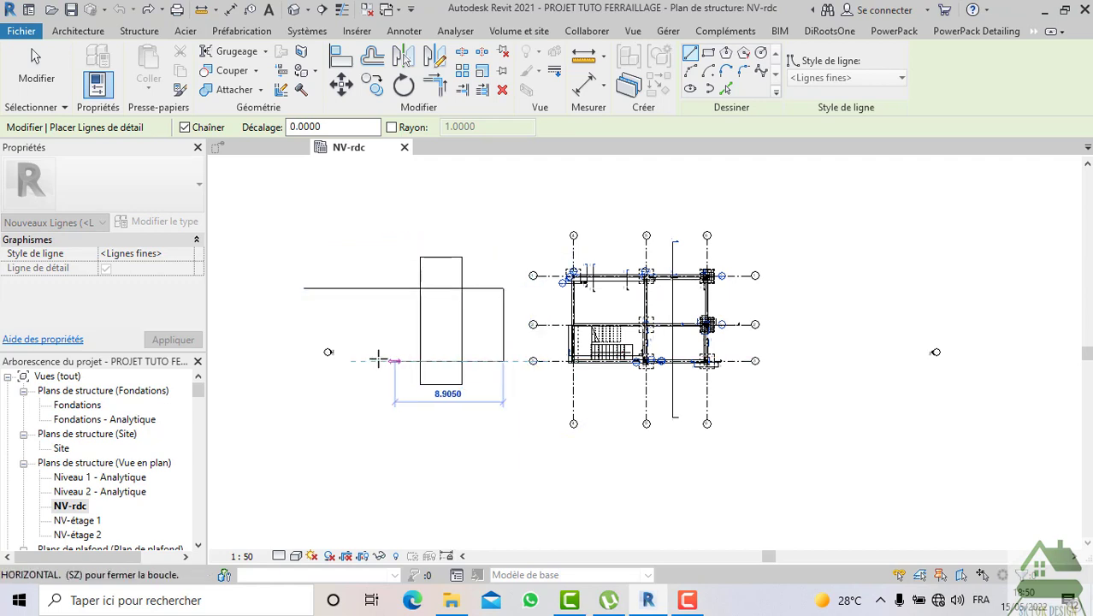
click(303, 361)
click(303, 289)
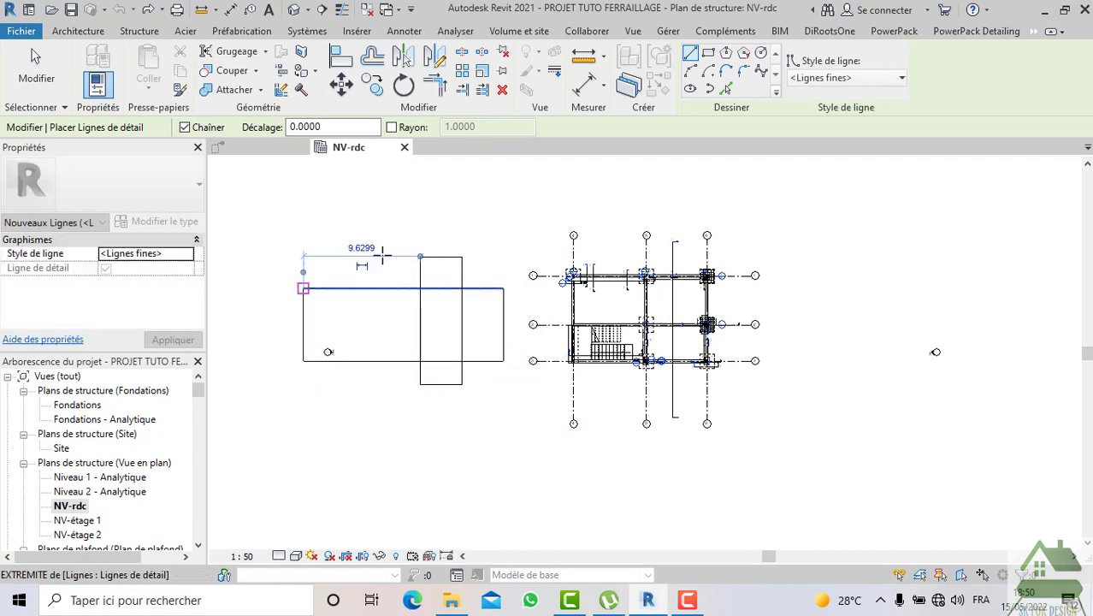
key(Escape)
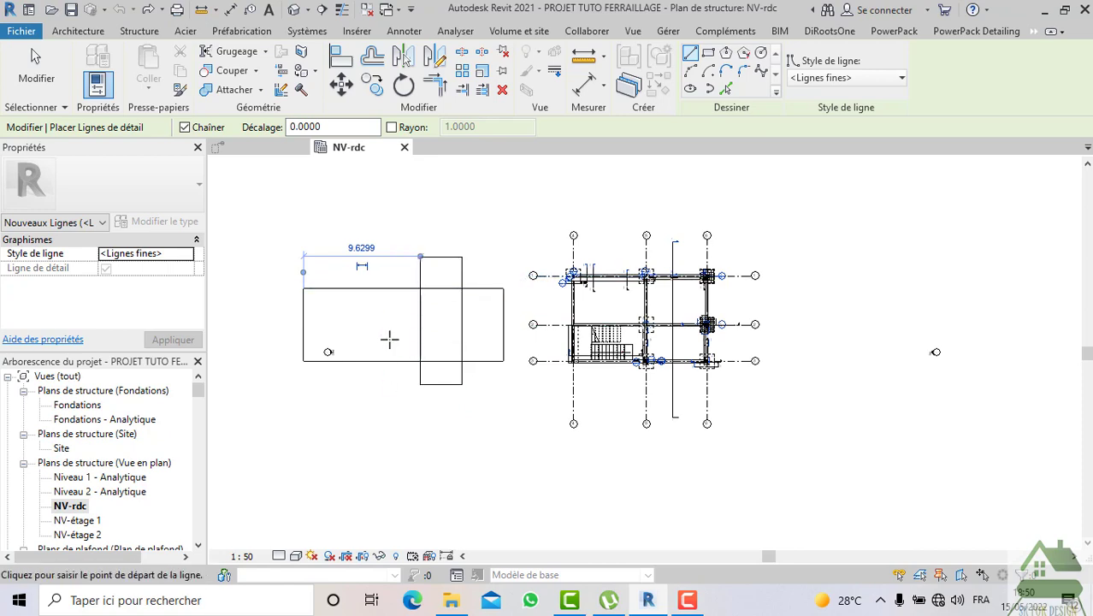
key(Escape)
key(Escape)
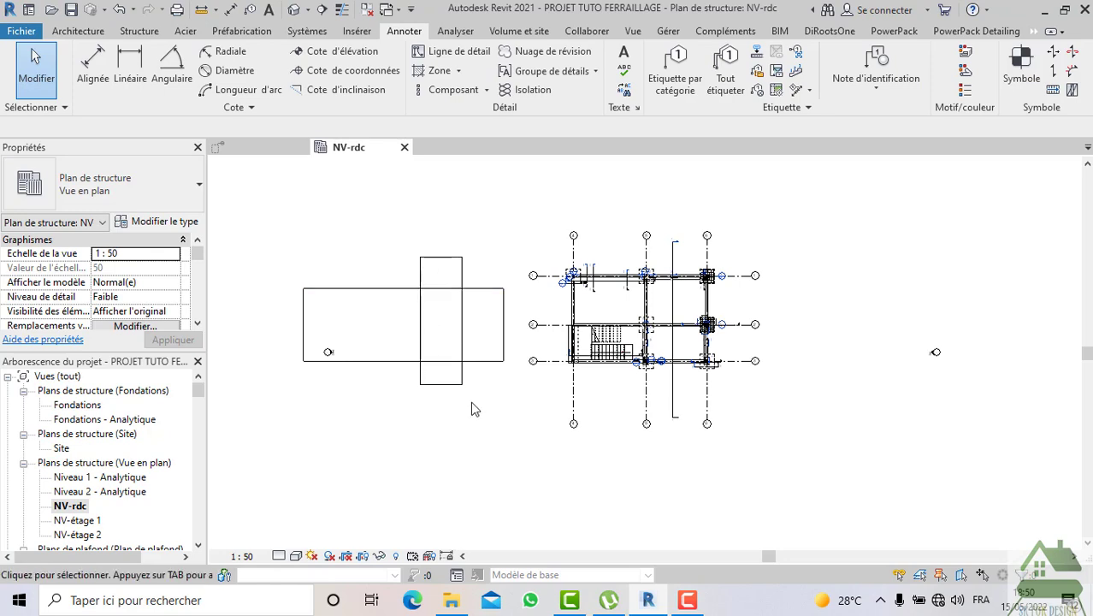
scroll(551, 360, up, 2)
scroll(750, 191, down, 2)
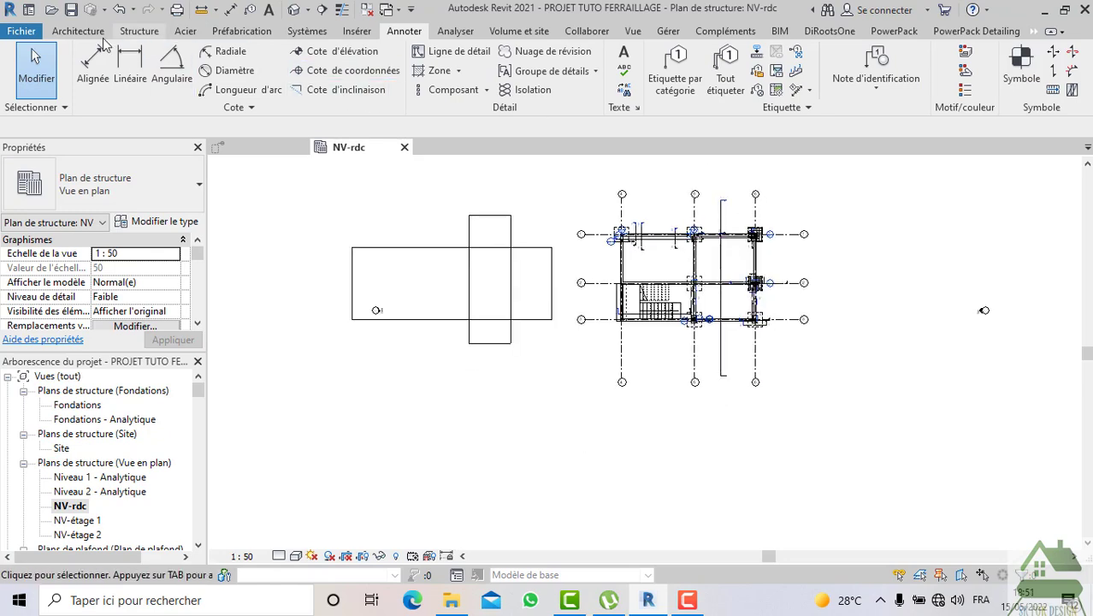
Draw a horizontal reference plane through the wide rectangle, about 2.20 m above its lower edge, extending past its east side
click(138, 31)
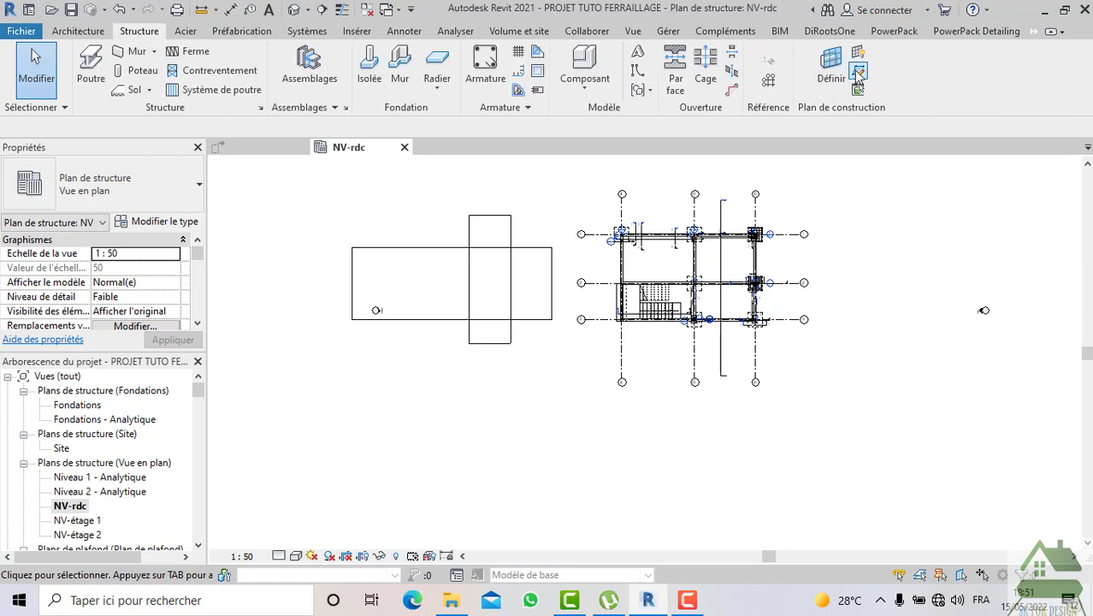
key(r)
key(p)
scroll(452, 288, up, 2)
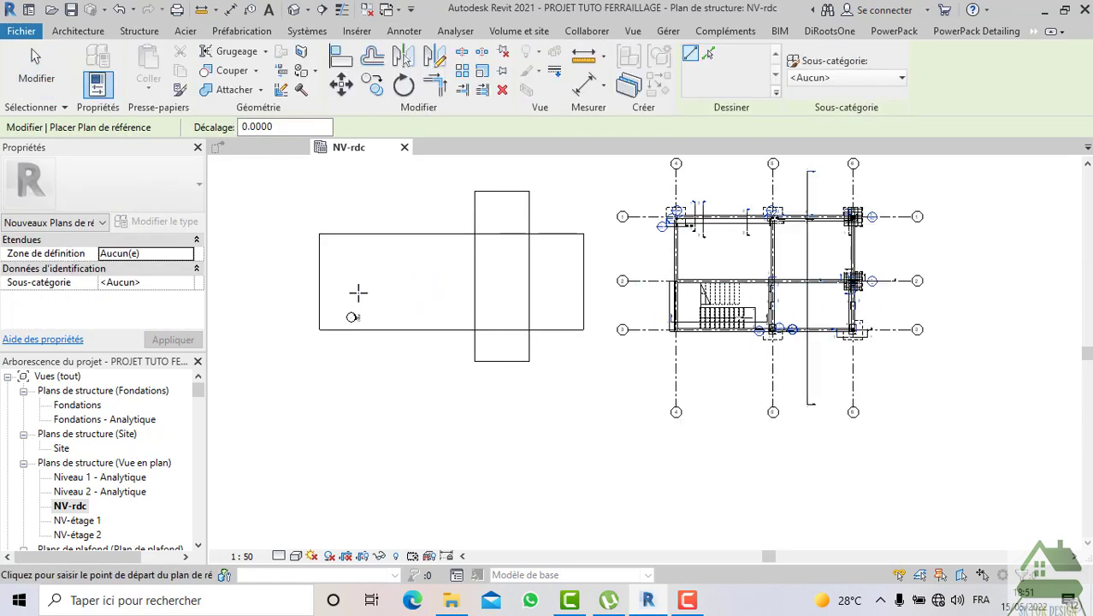
click(603, 293)
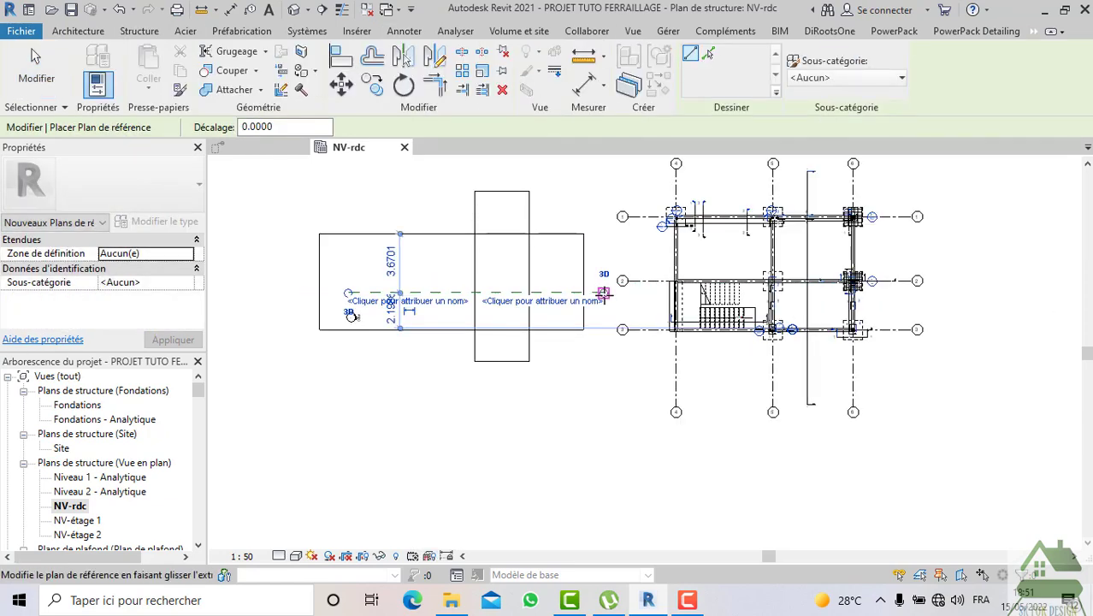
key(Escape)
key(Escape)
Name the new reference plane with the author's surname and select it to check its labels
click(513, 294)
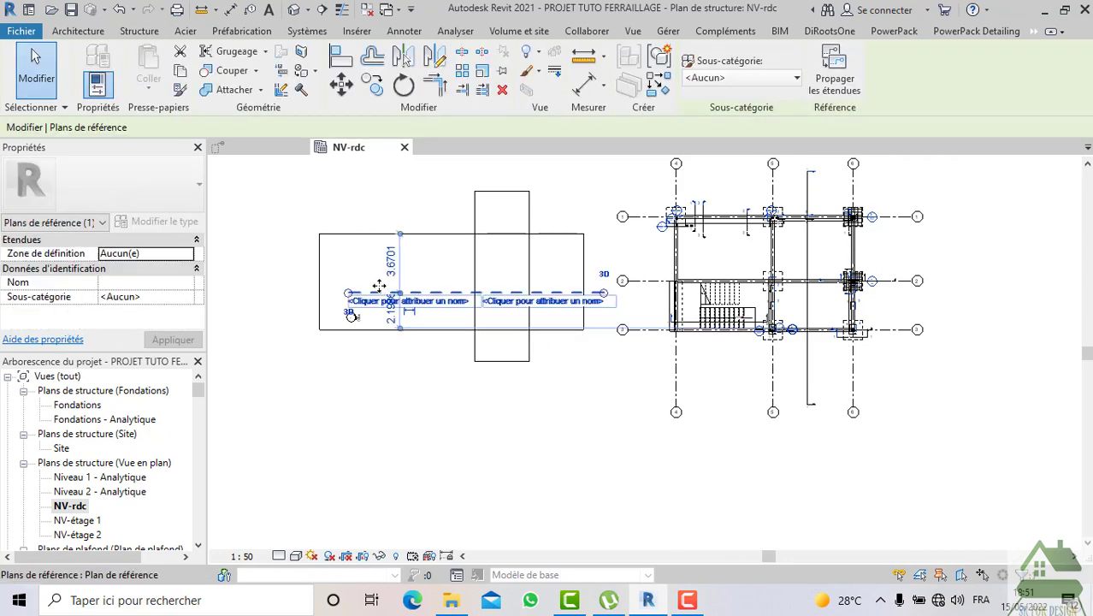
click(382, 301)
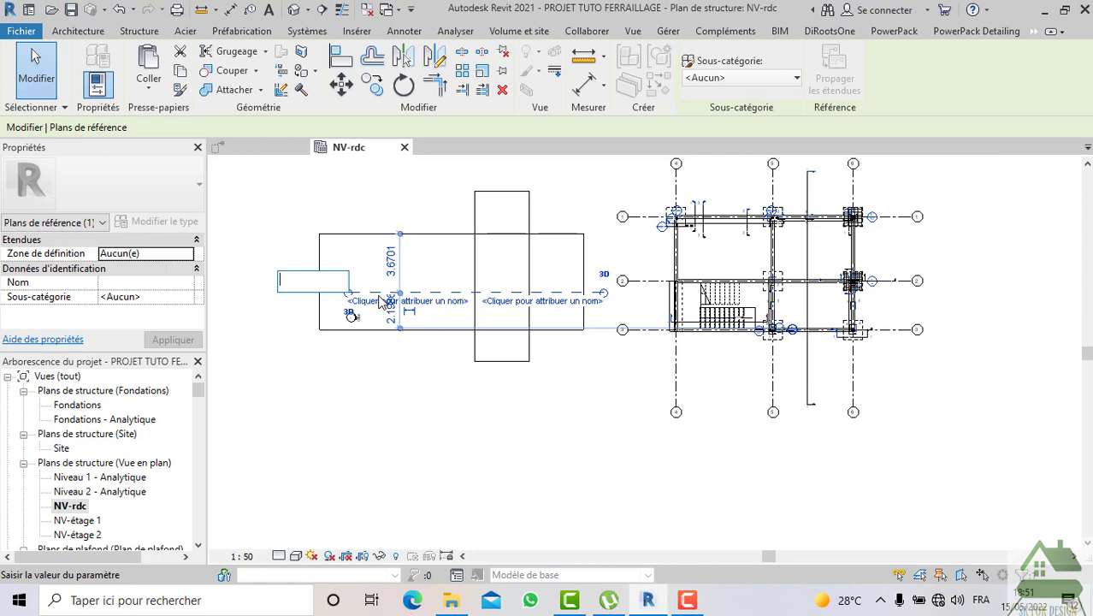
text(SAKHO)
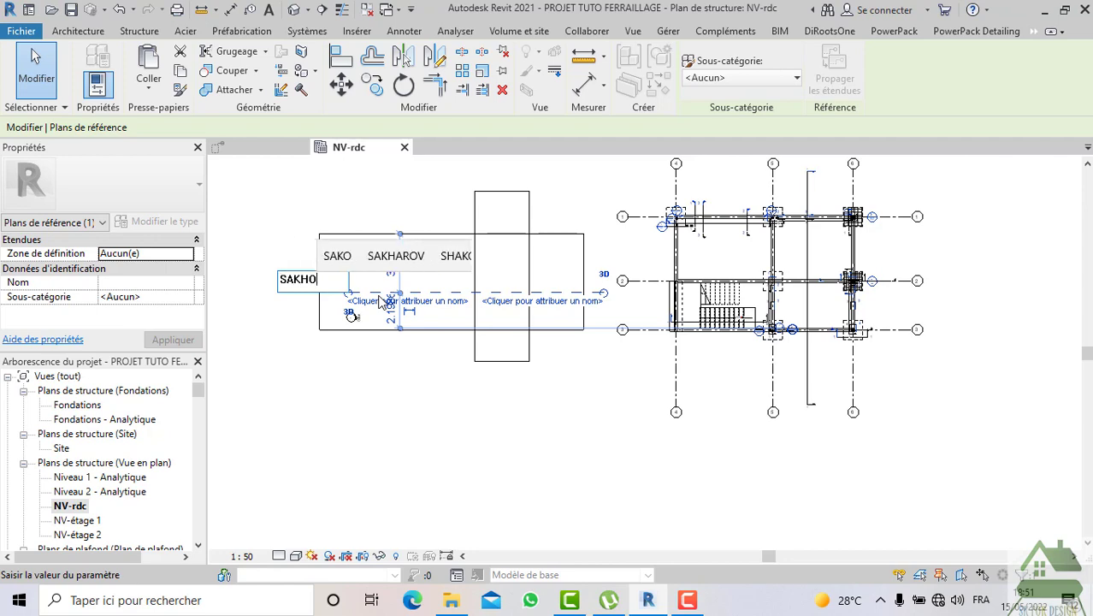
key(Return)
click(378, 389)
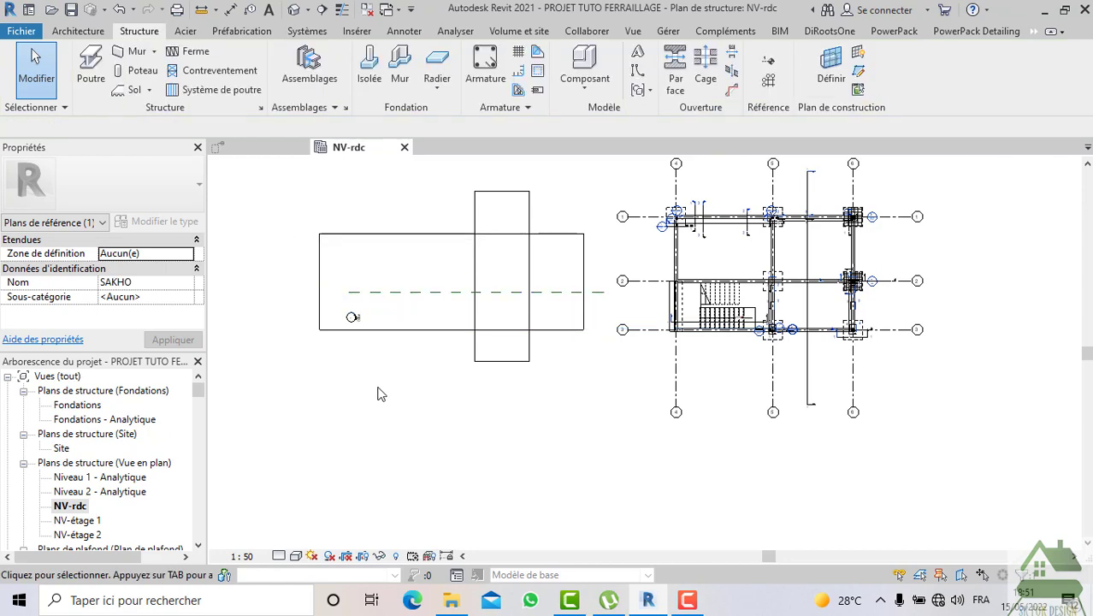
click(397, 295)
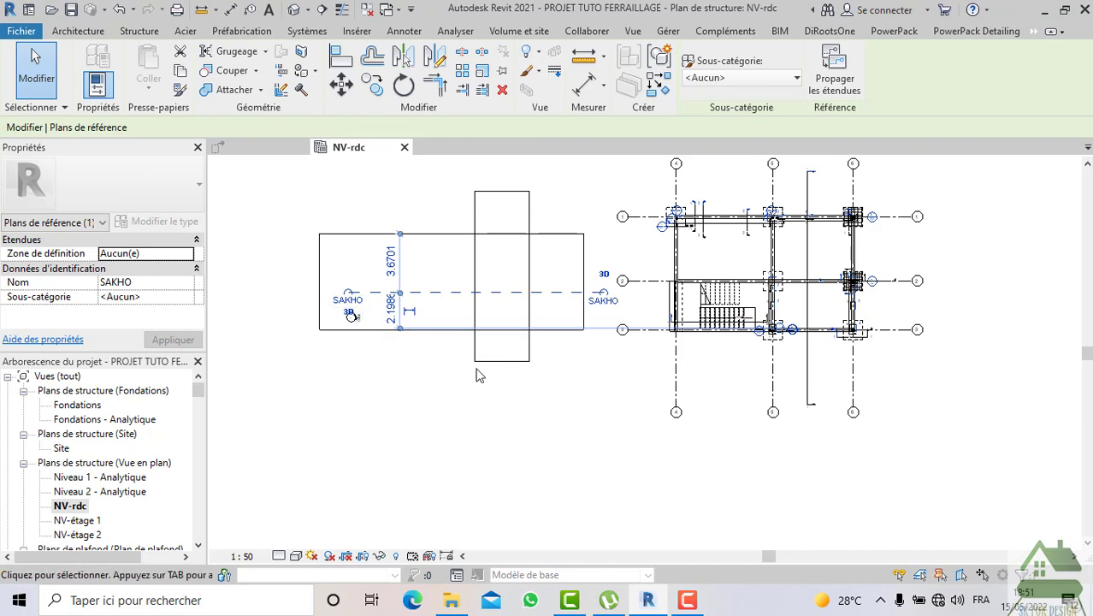
click(466, 410)
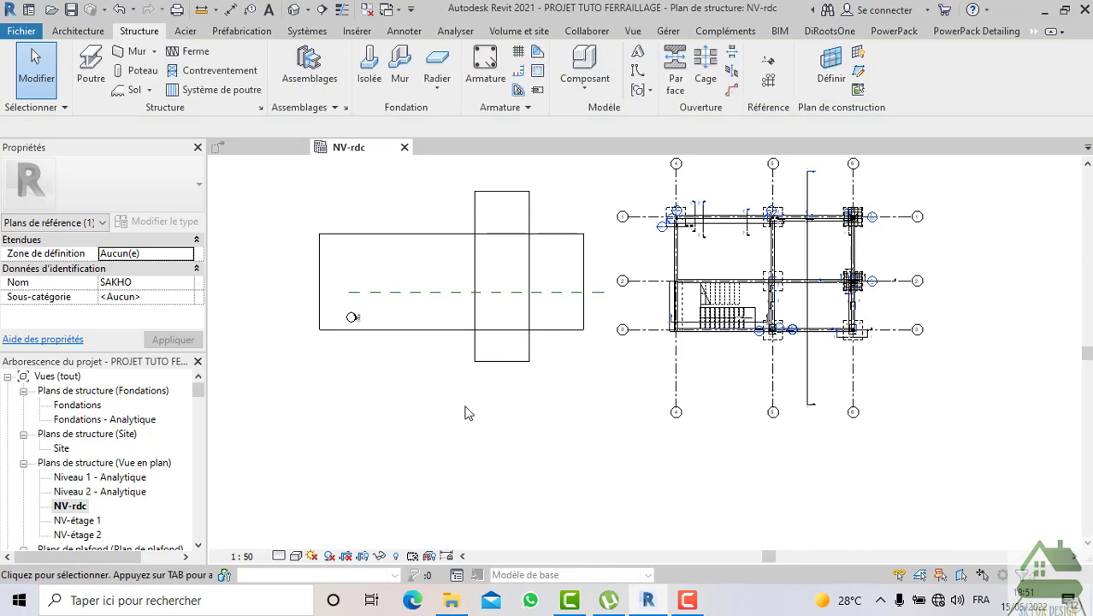
click(639, 333)
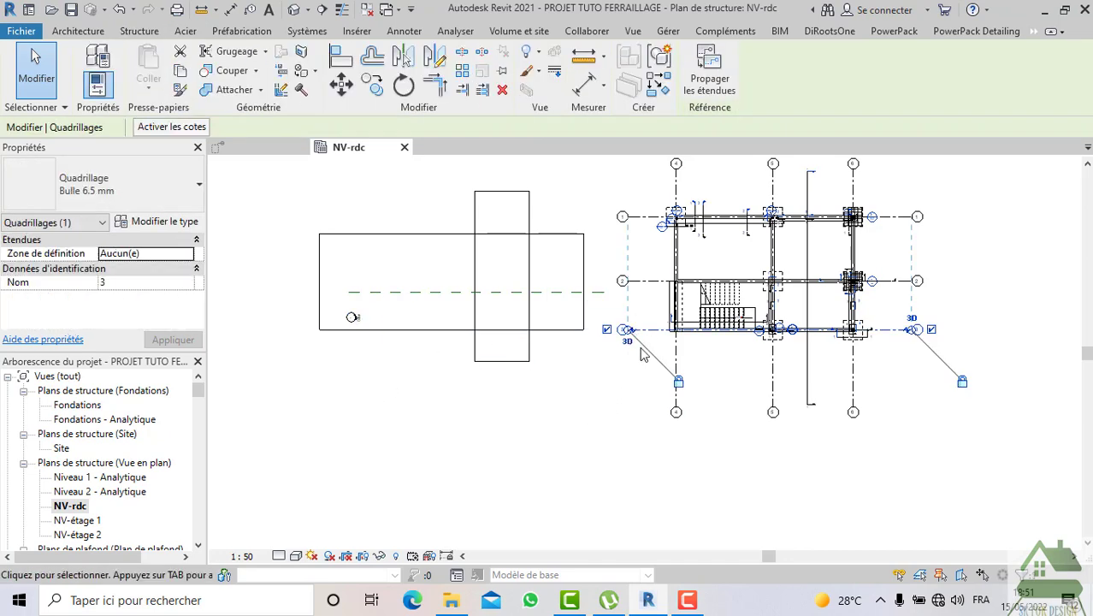
click(636, 406)
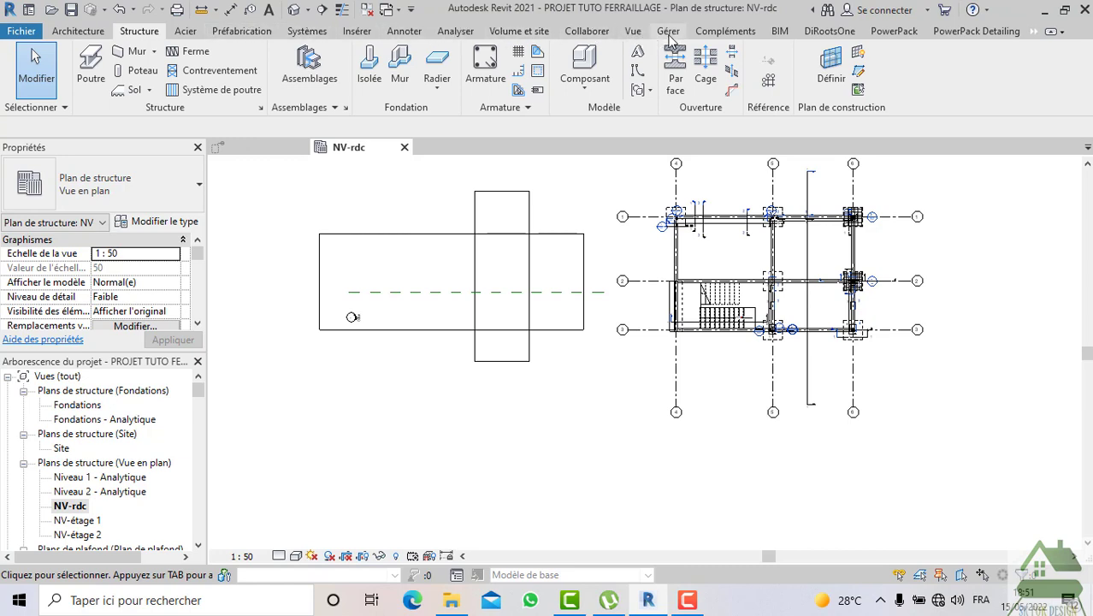
Place a horizontal Détail section line just south of the wide rectangle, looking north towards the reference plane, and open its view
click(634, 33)
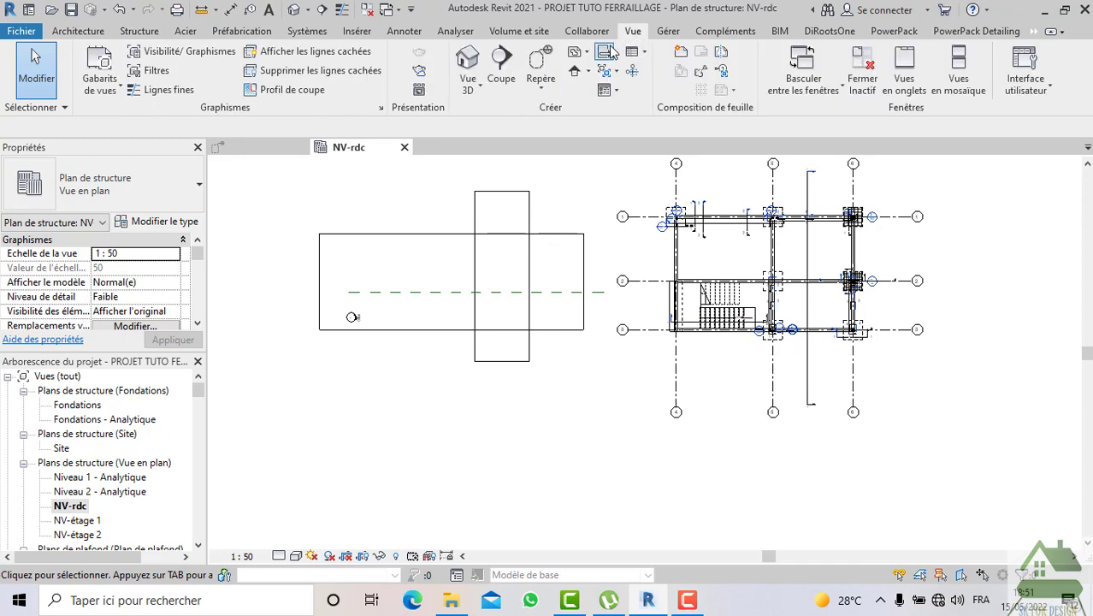
click(502, 65)
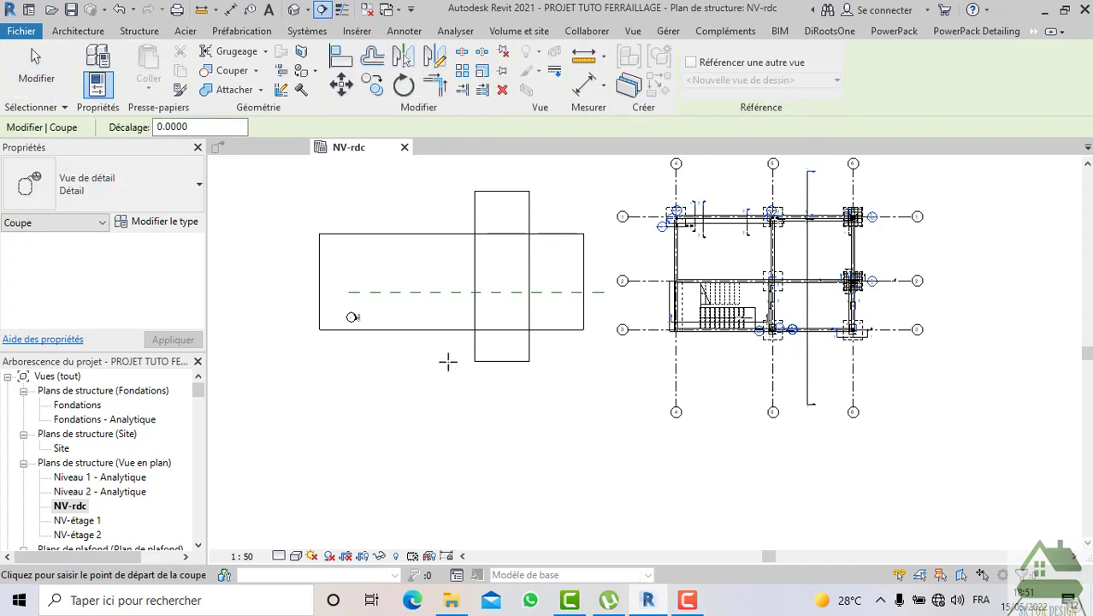
click(346, 345)
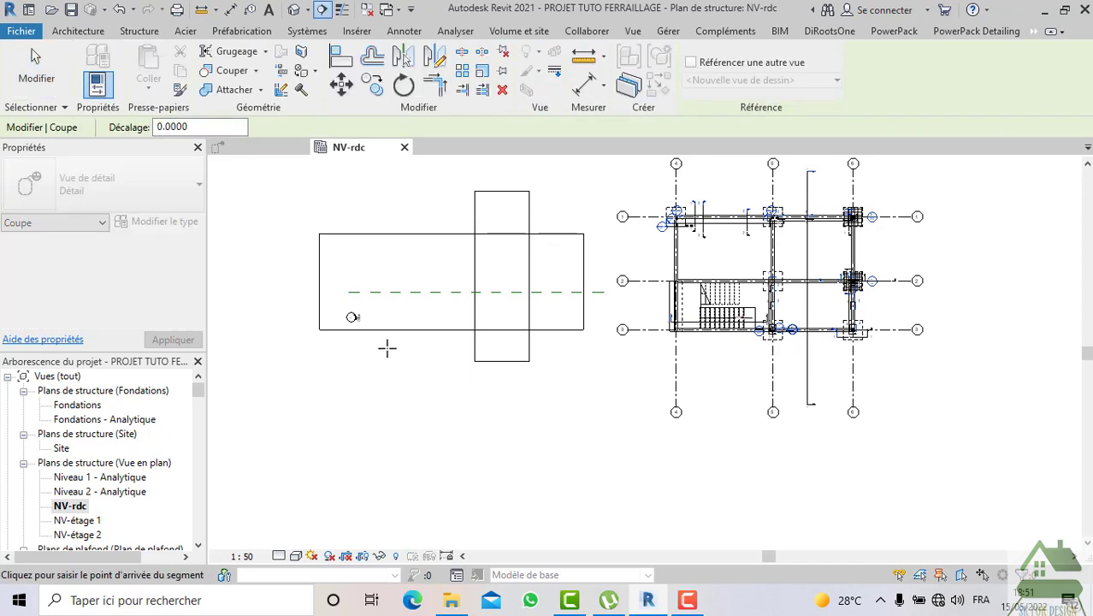
click(602, 345)
key(Escape)
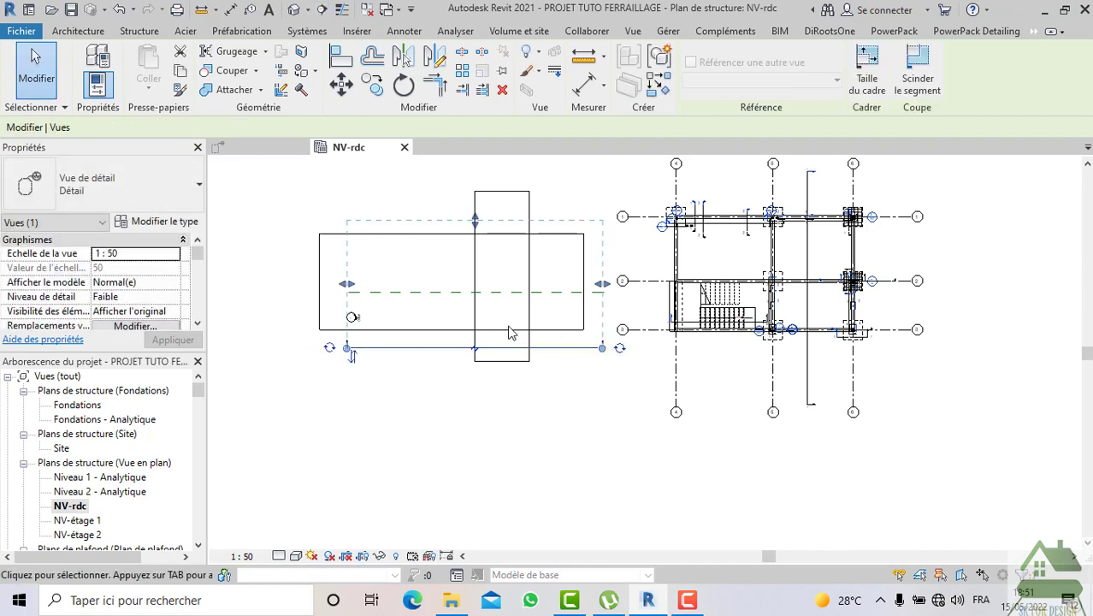
key(Escape)
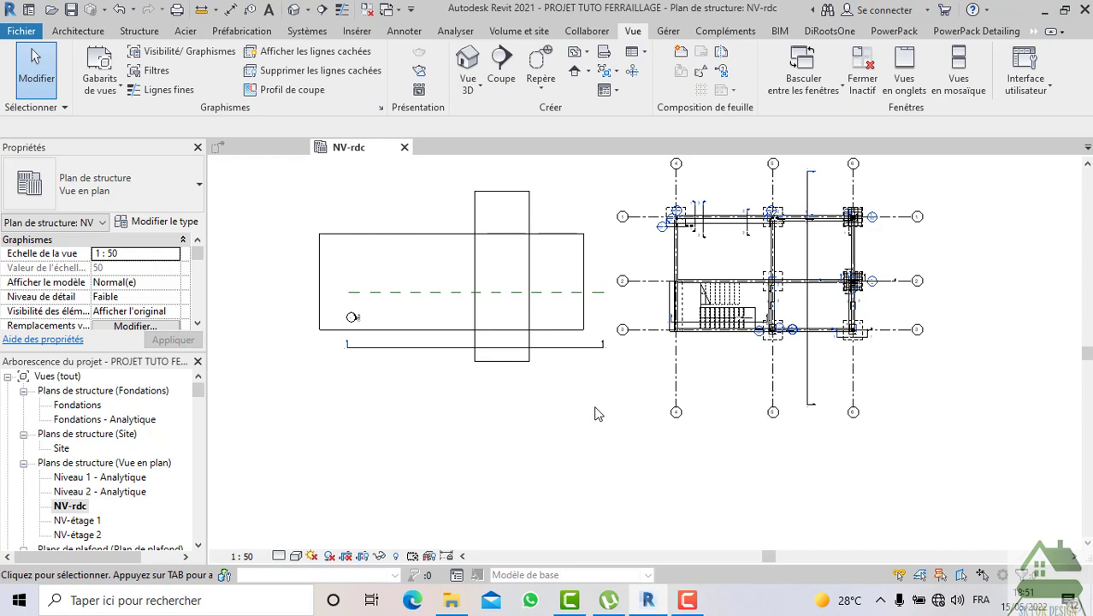
double_click(345, 348)
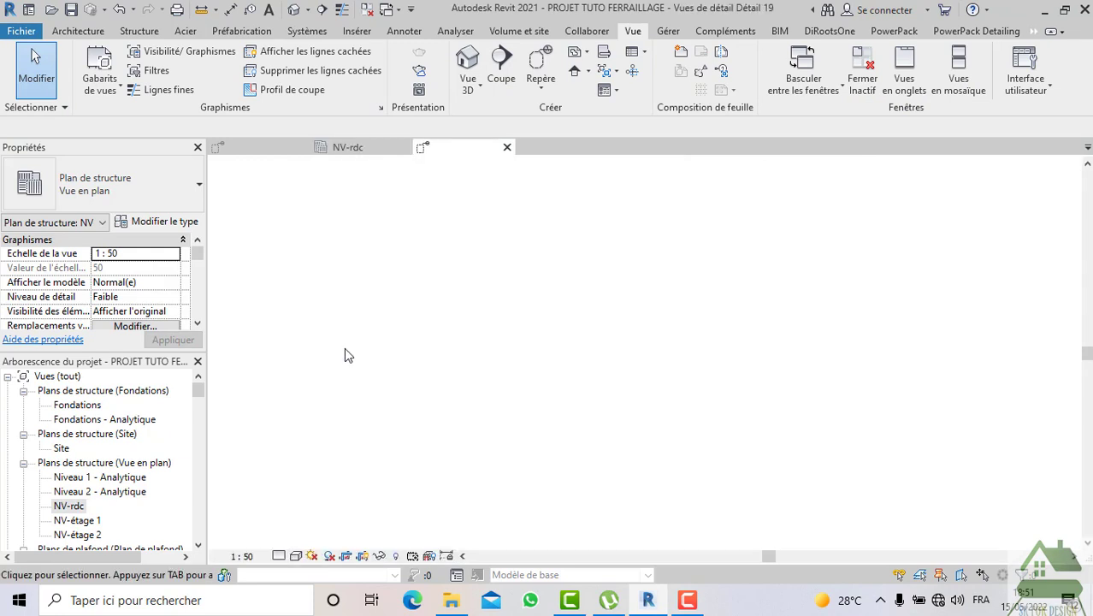
scroll(544, 382, up, 2)
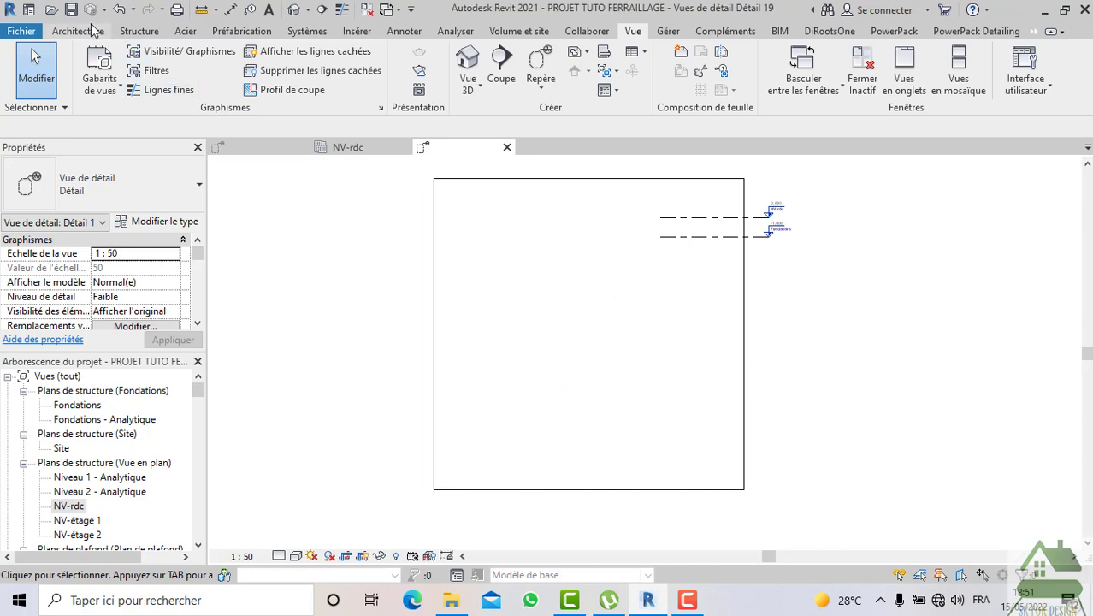
Create an in-place model component in the Sols category and name it BUSE
click(139, 31)
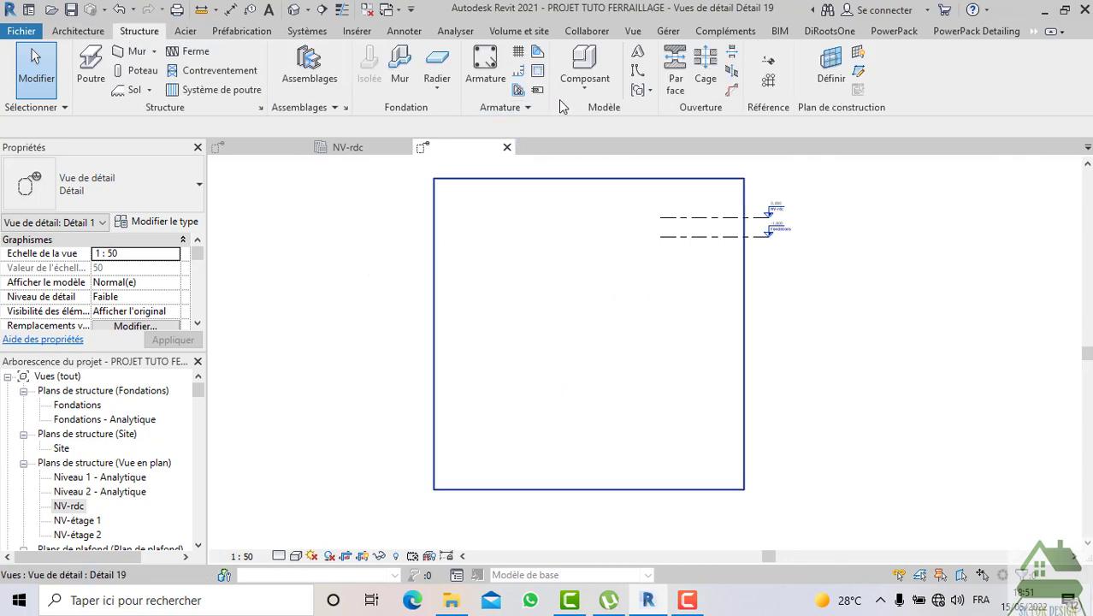
click(582, 86)
click(599, 160)
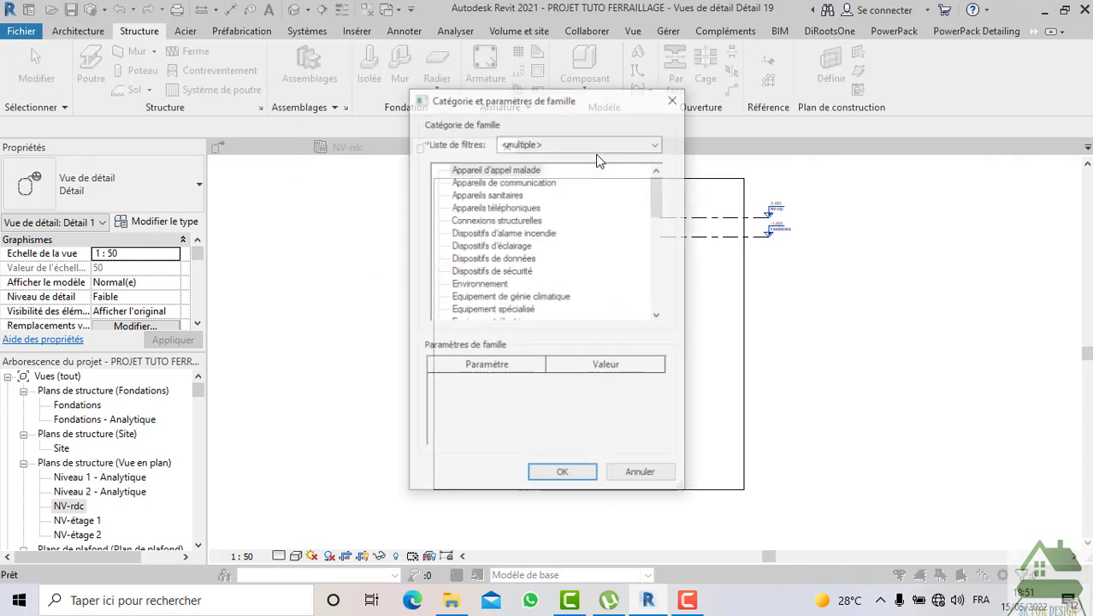
scroll(519, 227, down, 2)
scroll(519, 227, down, 2)
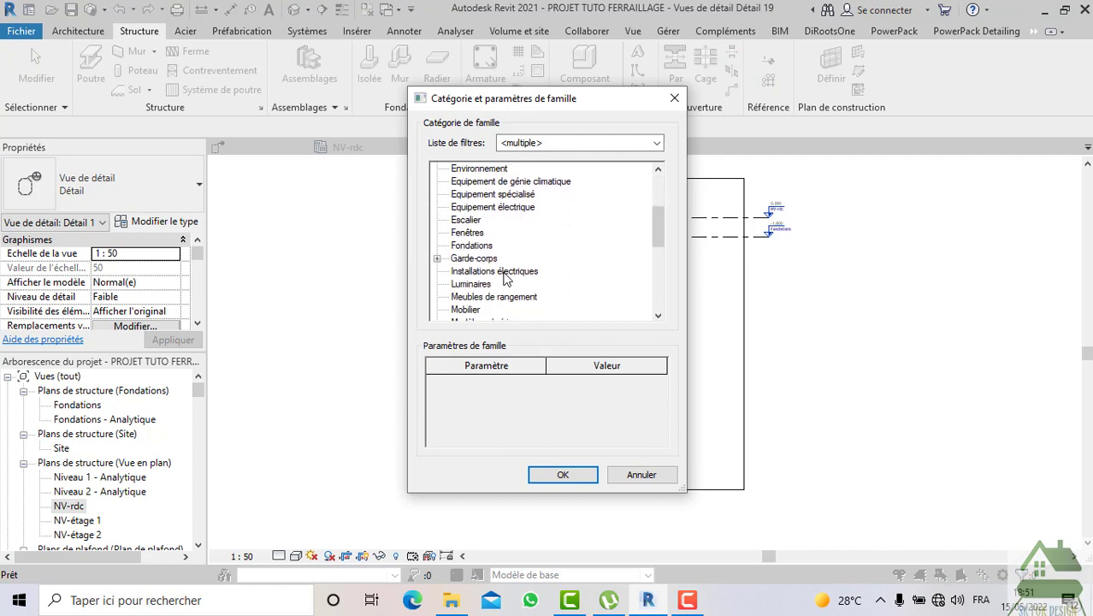
scroll(504, 272, down, 2)
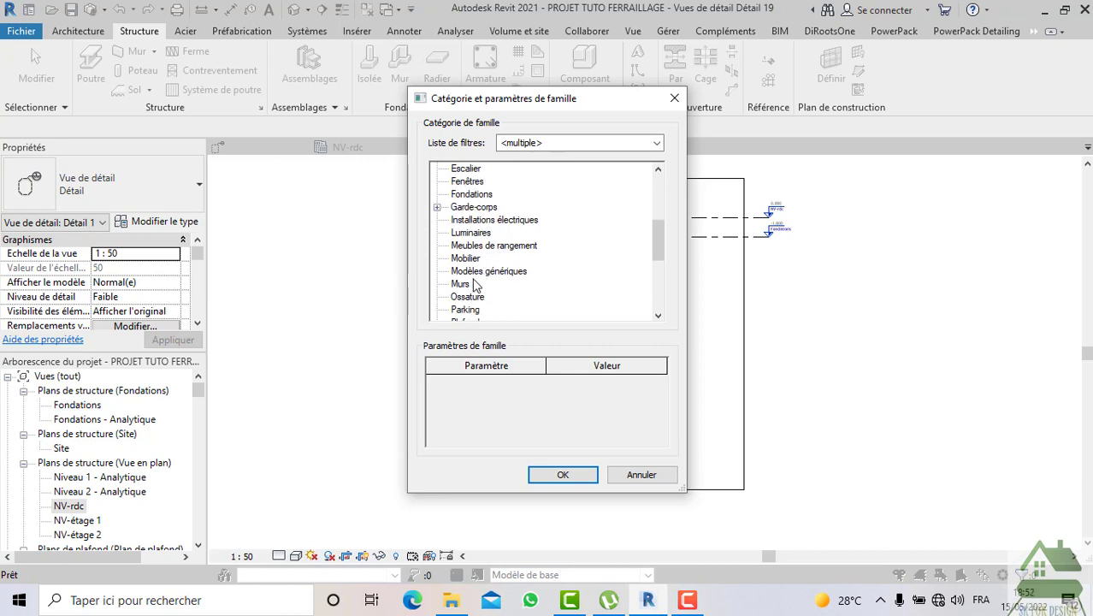
scroll(475, 285, down, 2)
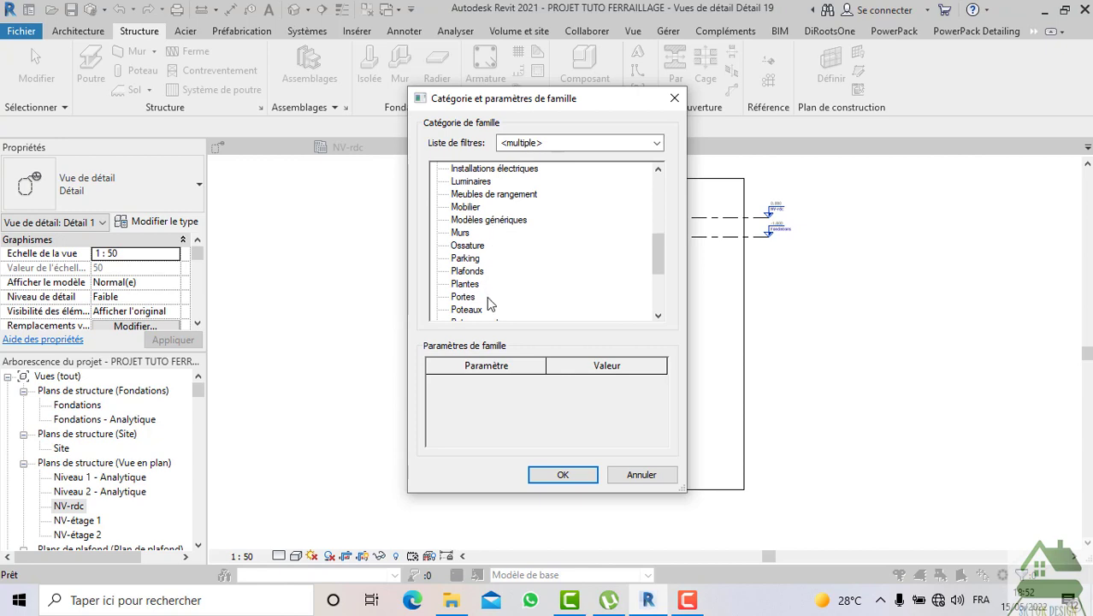
scroll(500, 236, down, 1)
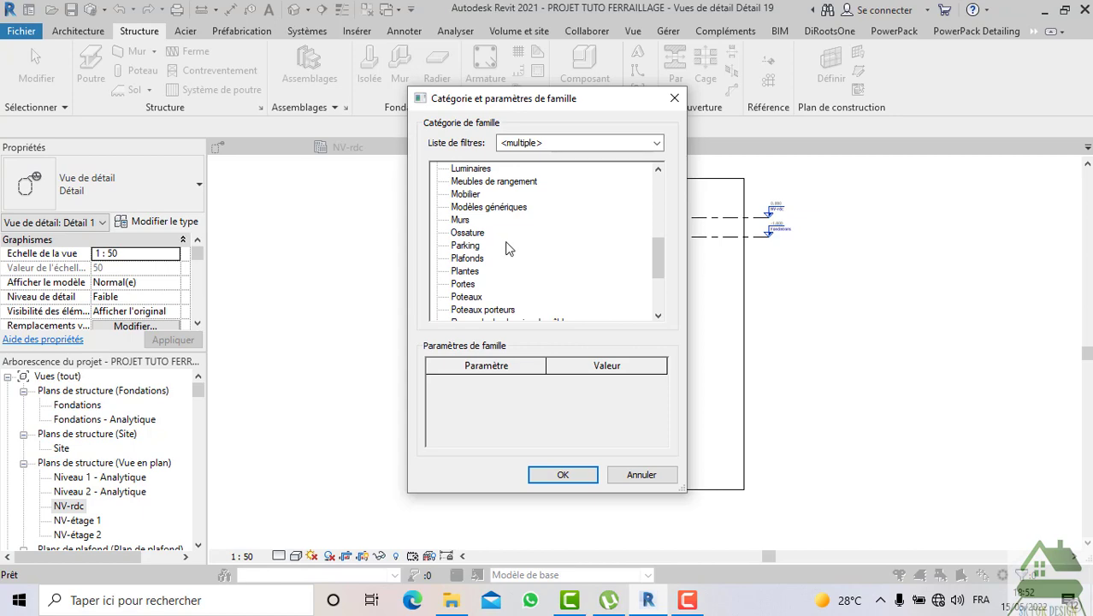
scroll(500, 250, down, 2)
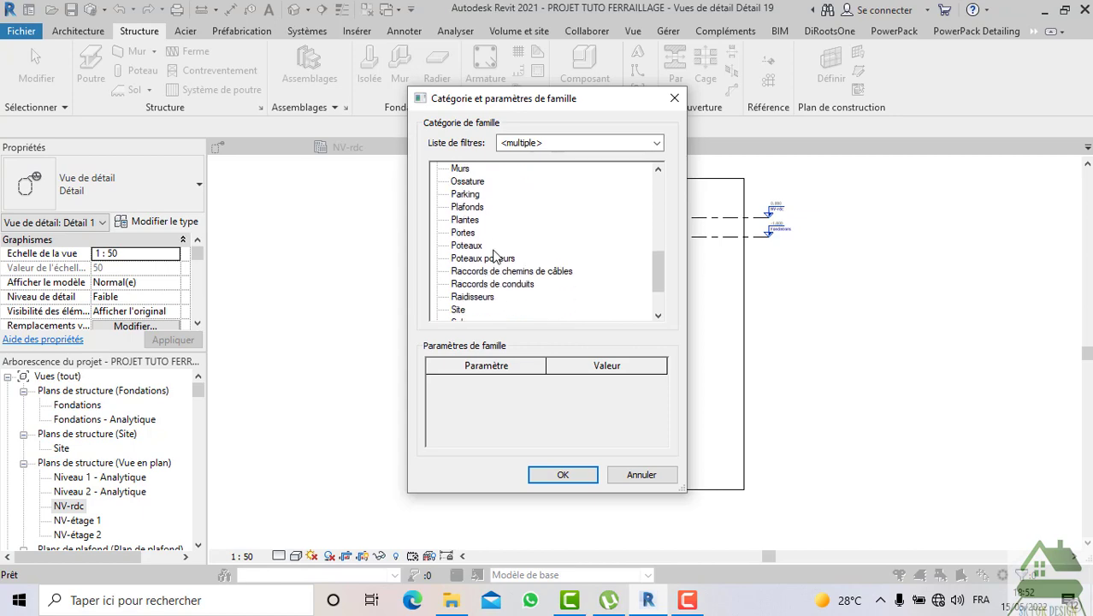
click(460, 298)
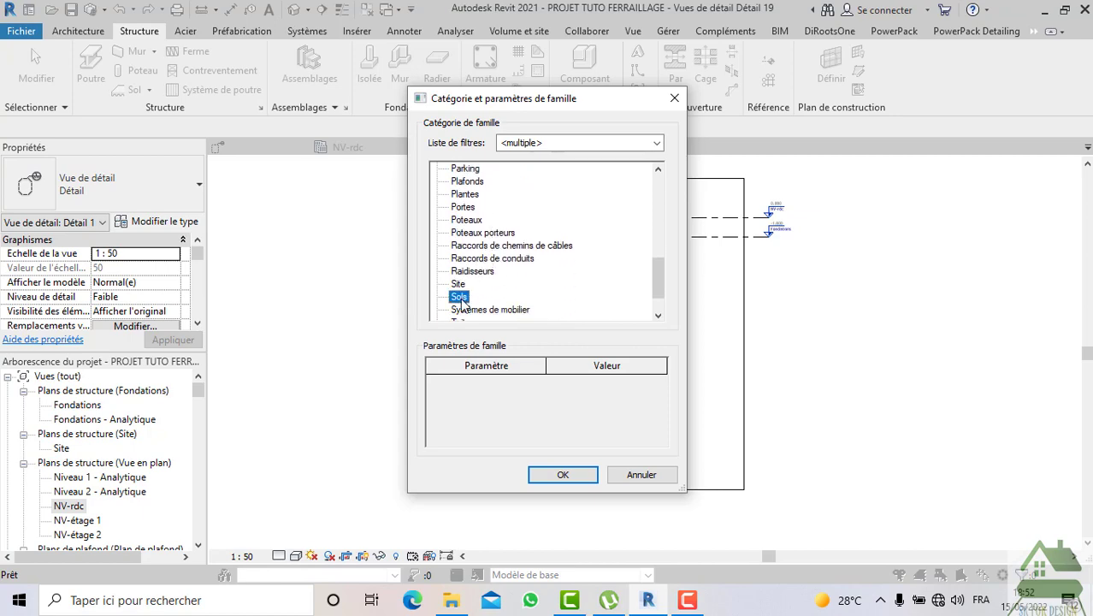
click(546, 473)
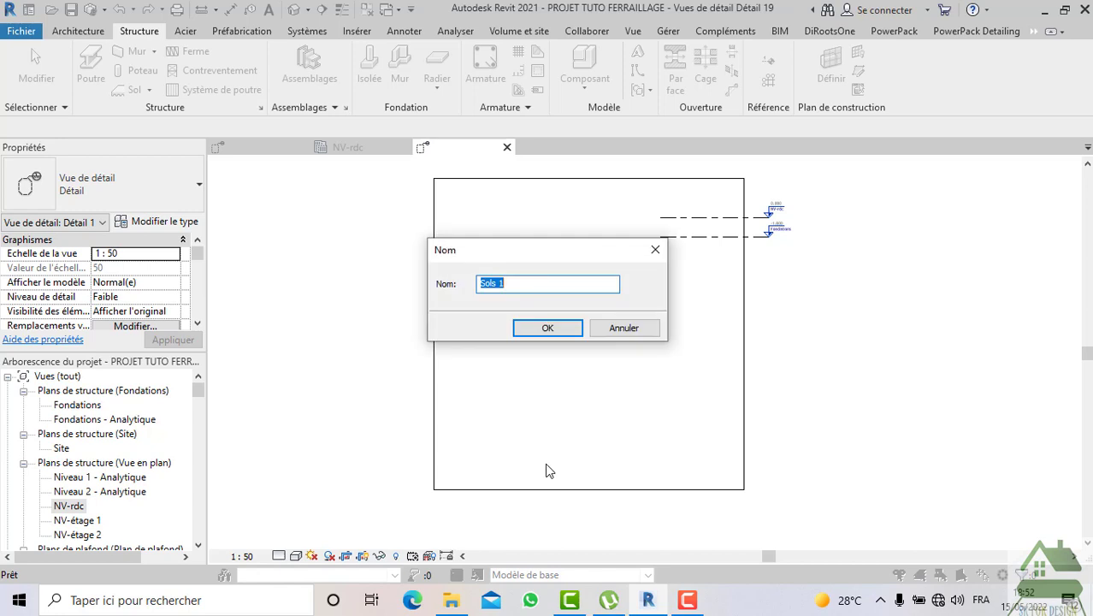
text(BUSE)
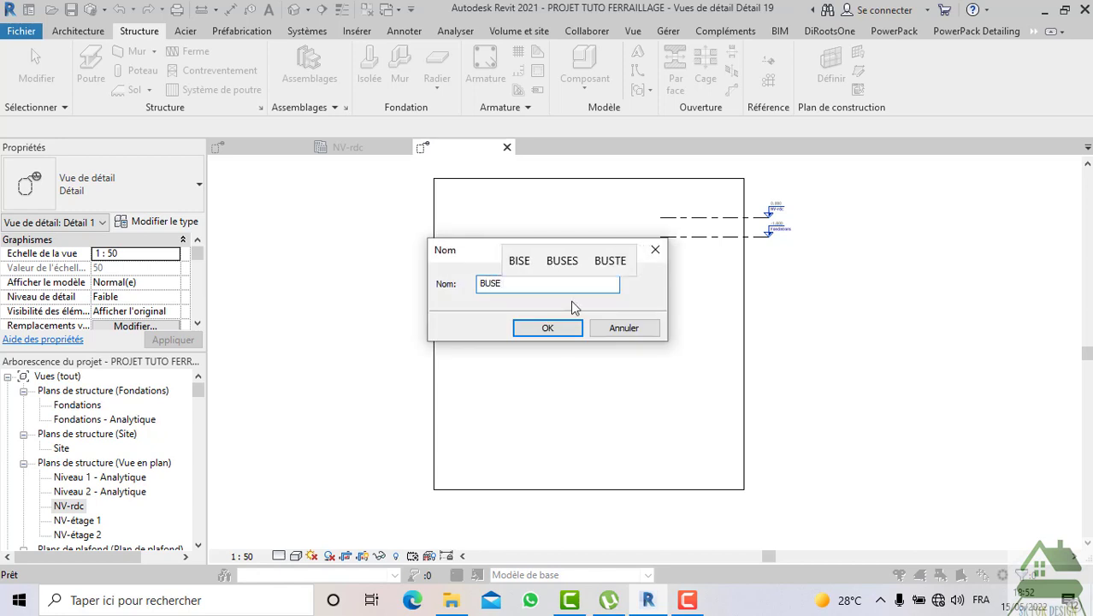
click(548, 328)
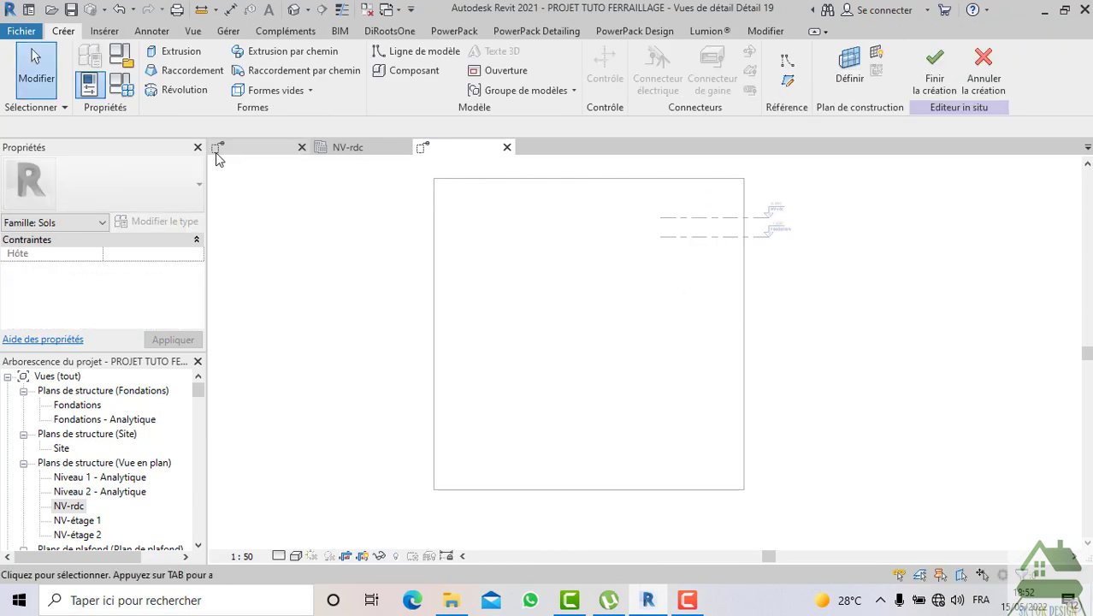
Set the work plane of the in-place component to the named reference plane
click(846, 72)
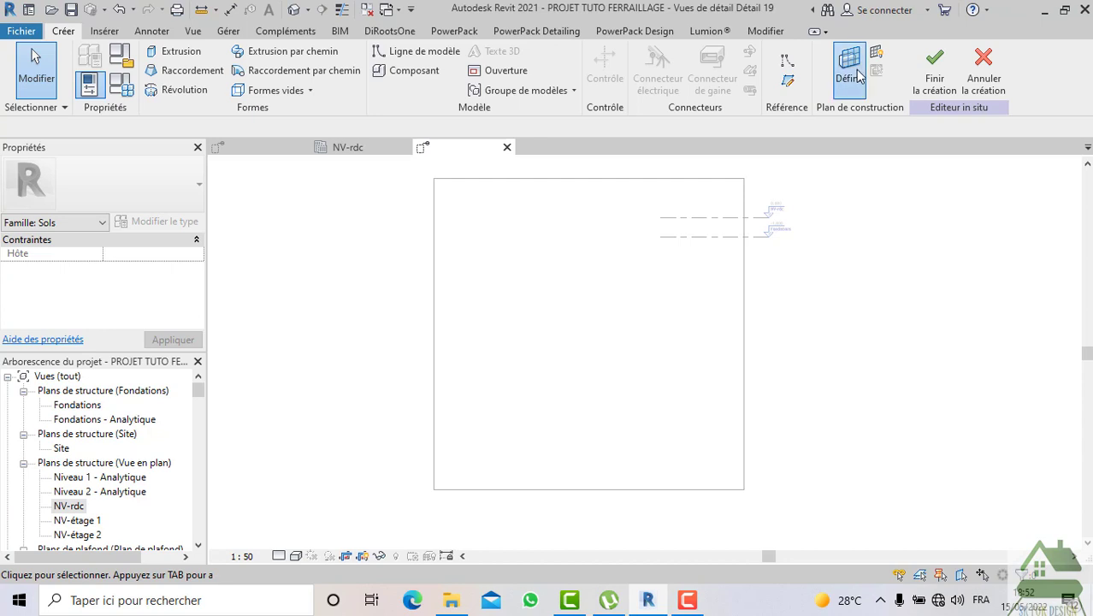
click(560, 299)
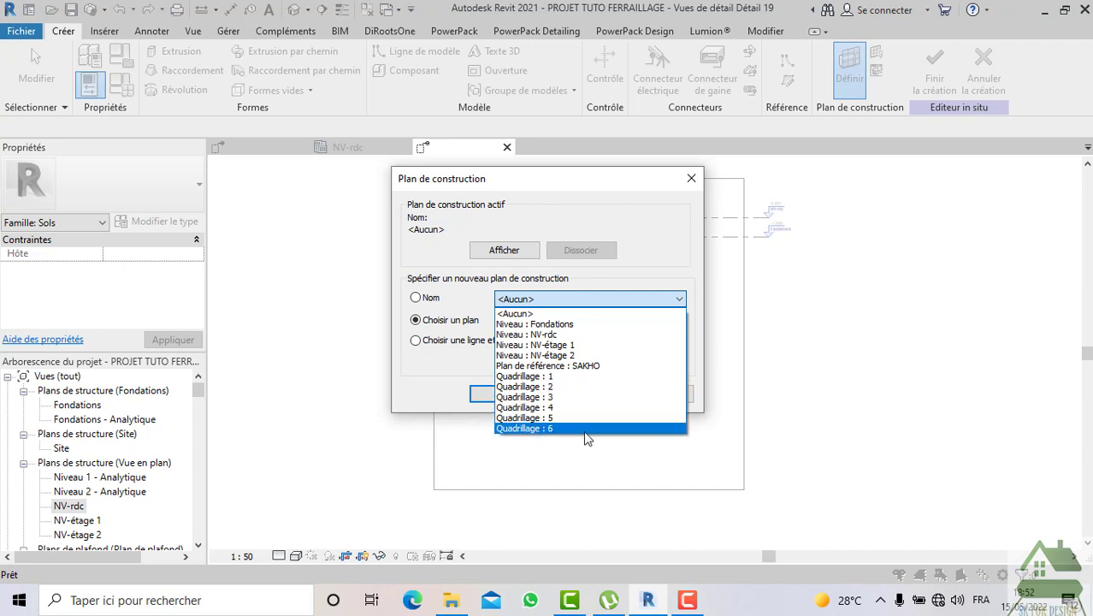
click(583, 366)
click(507, 395)
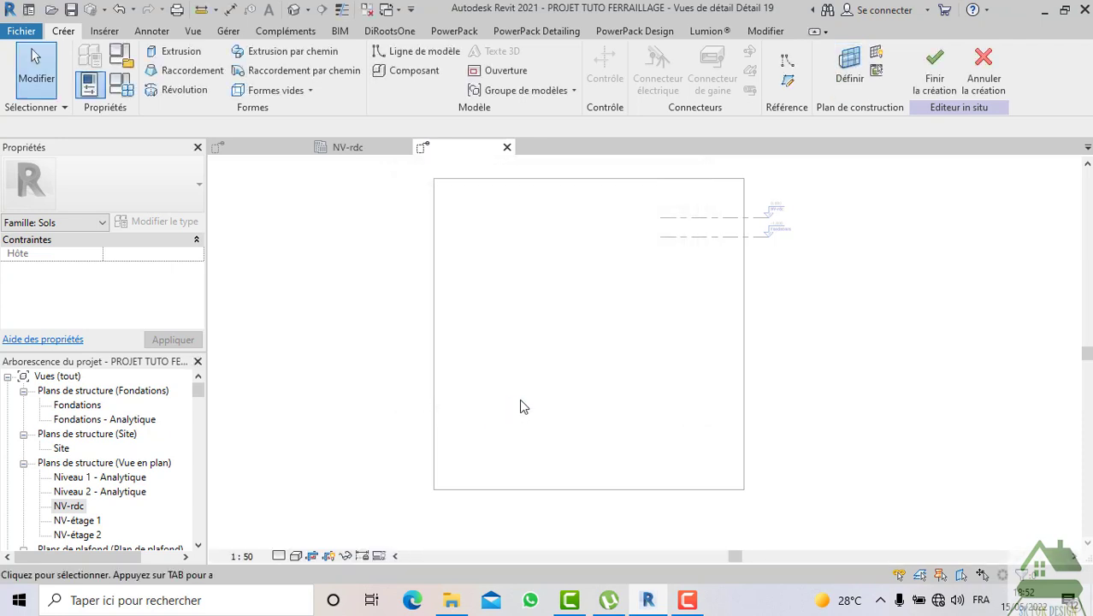
Start an extrusion in the Détail 19 section view and try a horizontal line as its first sketch segment
scroll(538, 346, down, 1)
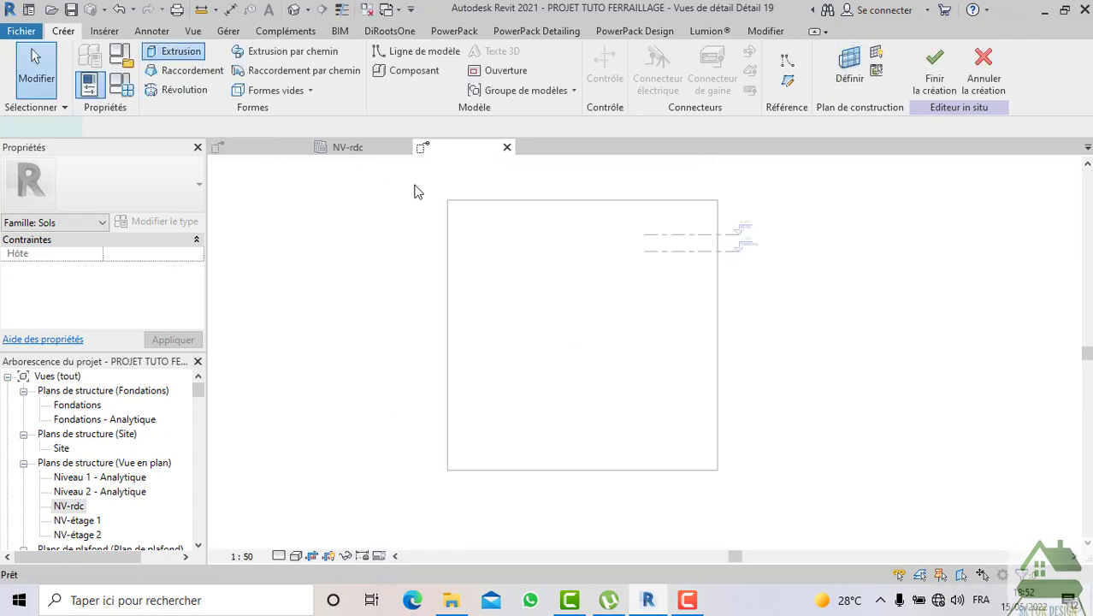
click(176, 52)
scroll(518, 390, up, 1)
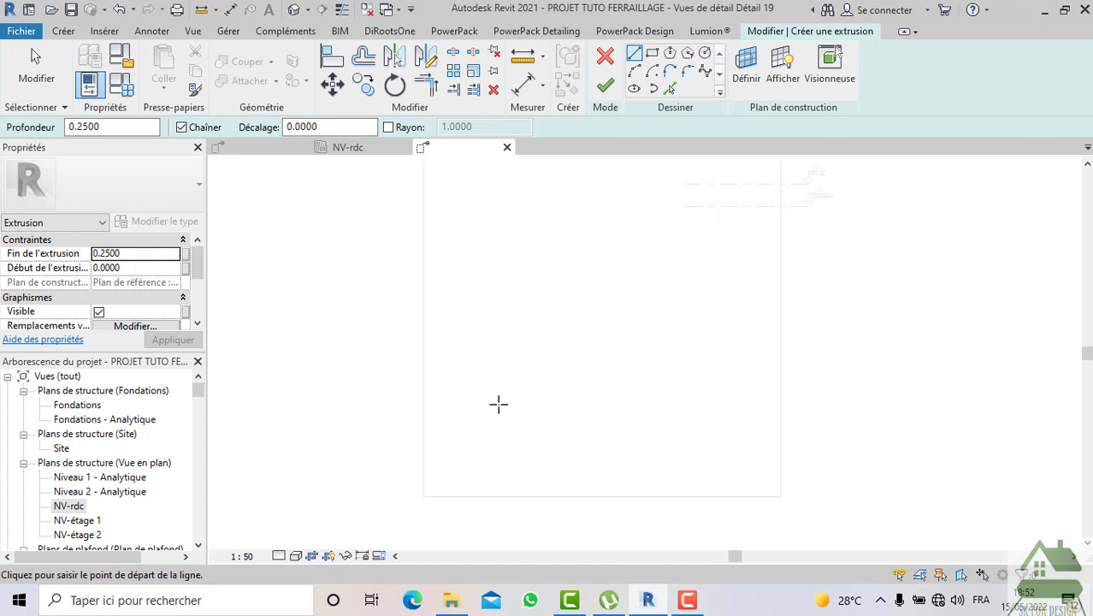
click(467, 380)
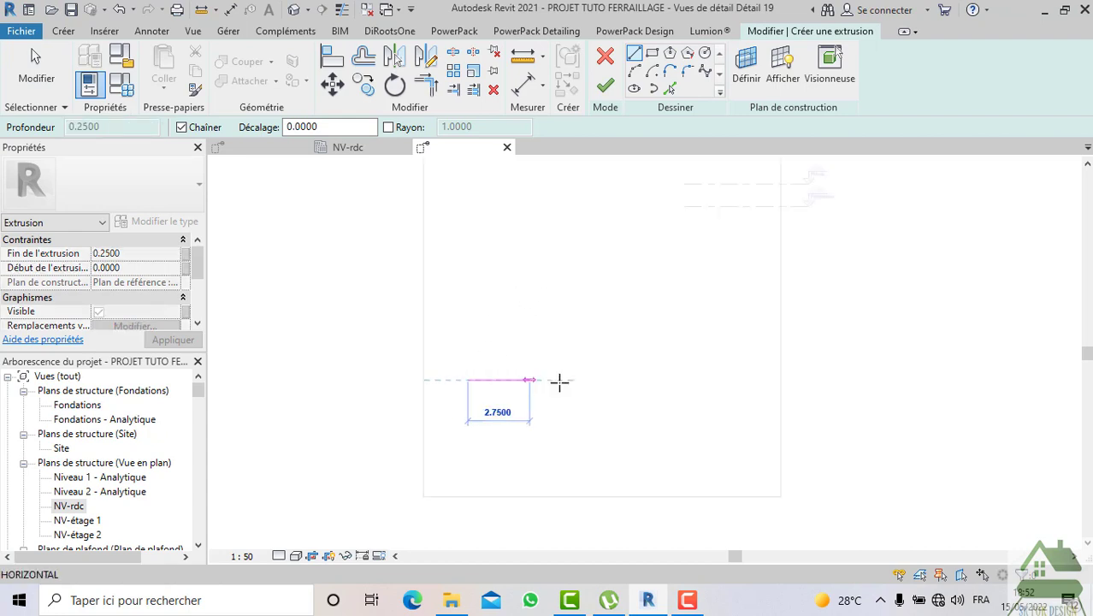
key(Escape)
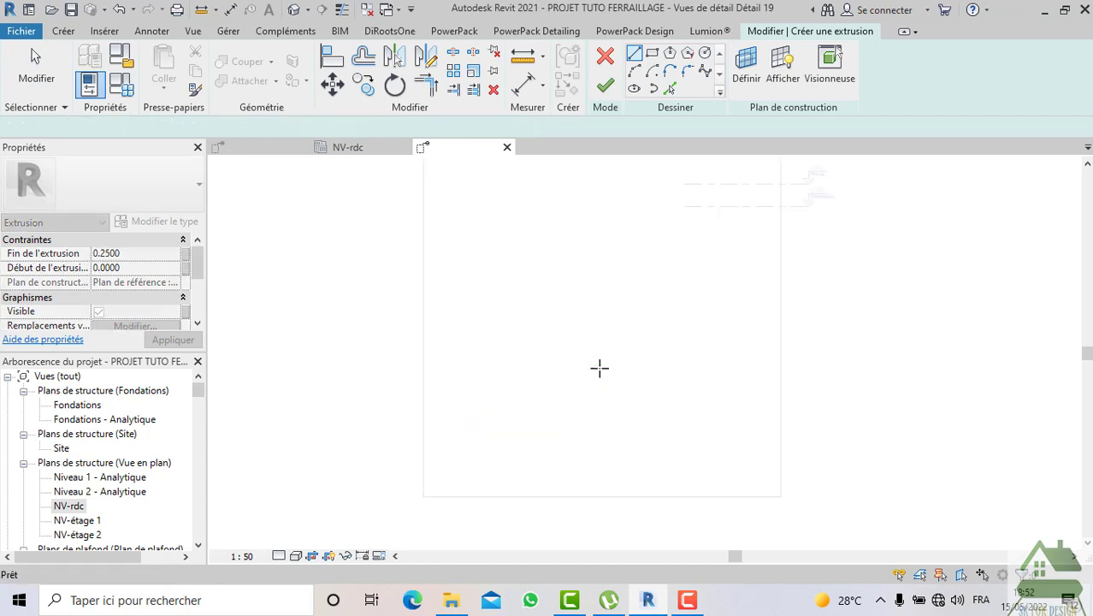
key(Escape)
scroll(573, 351, down, 2)
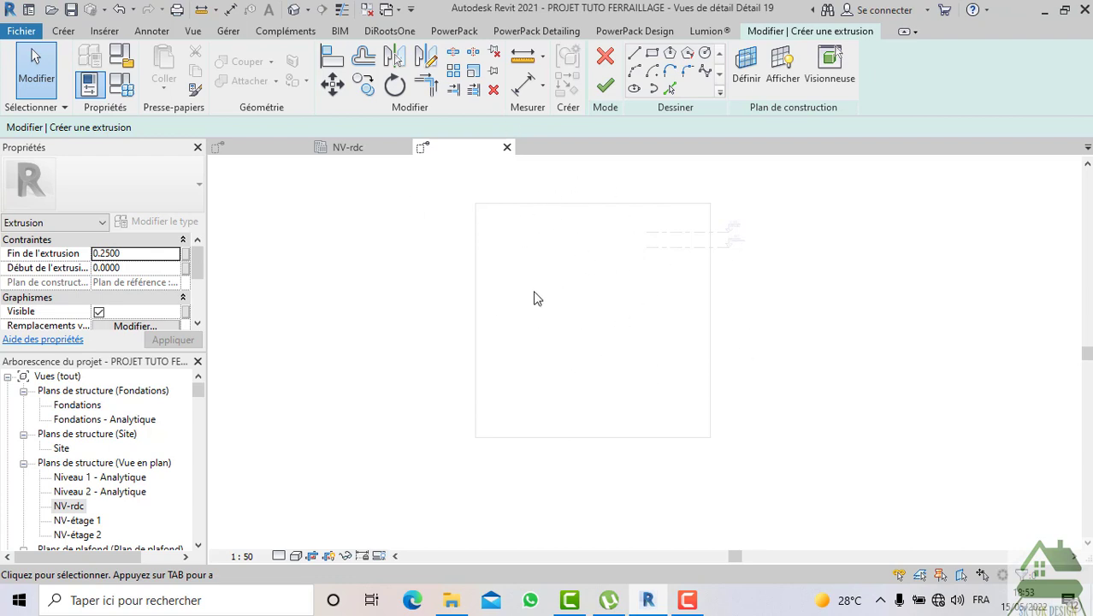
Sketch a circle with a radius of about 2.006 inside the section view's crop frame, beside the level lines
click(705, 52)
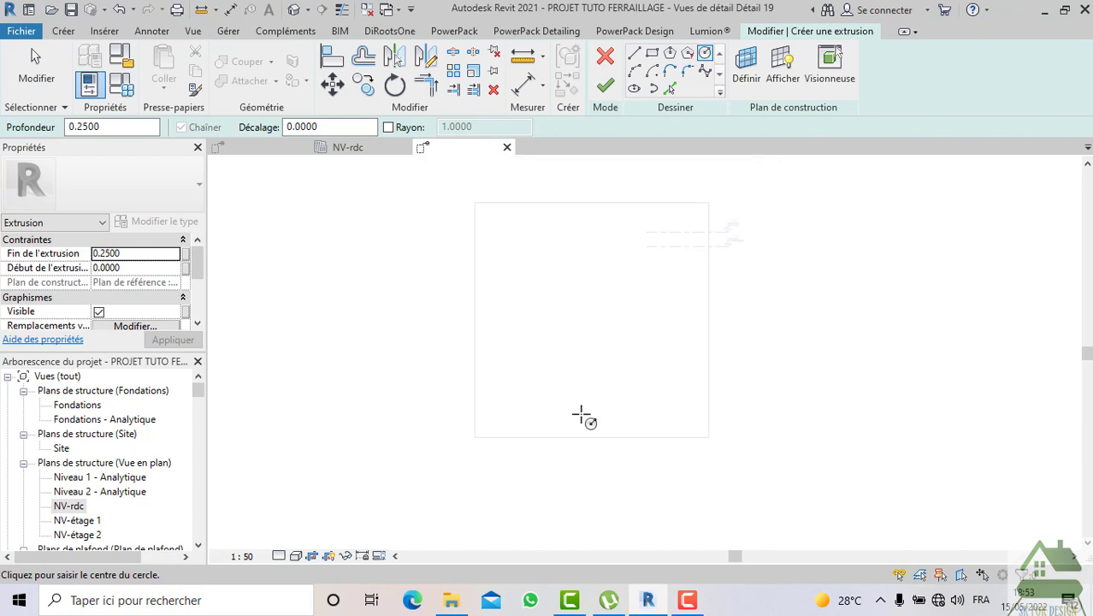
scroll(710, 359, up, 5)
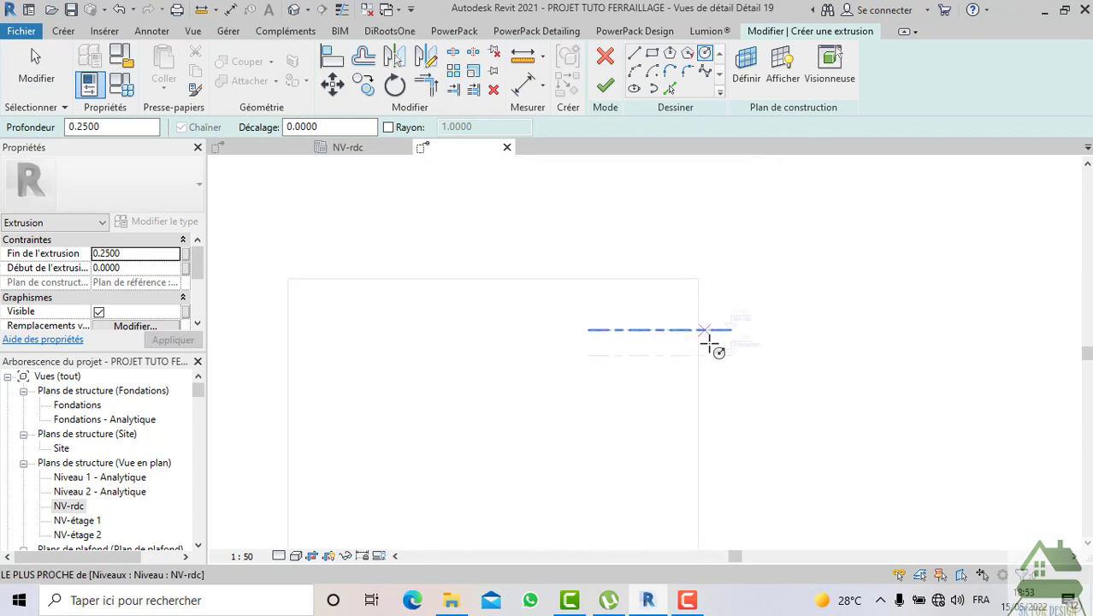
scroll(753, 373, down, 4)
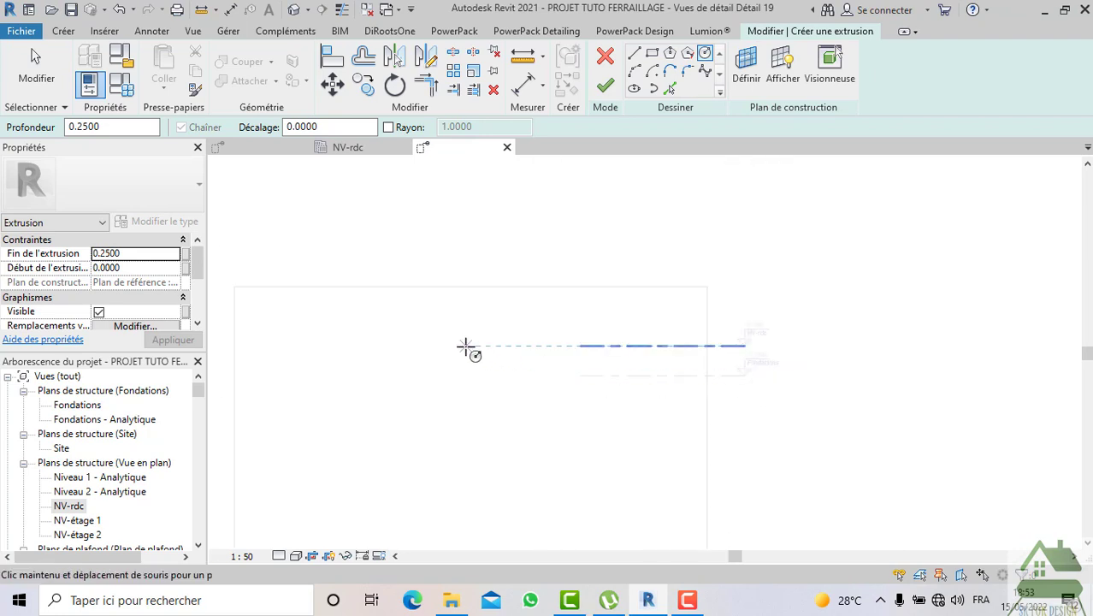
middle_drag(464, 346, 627, 343)
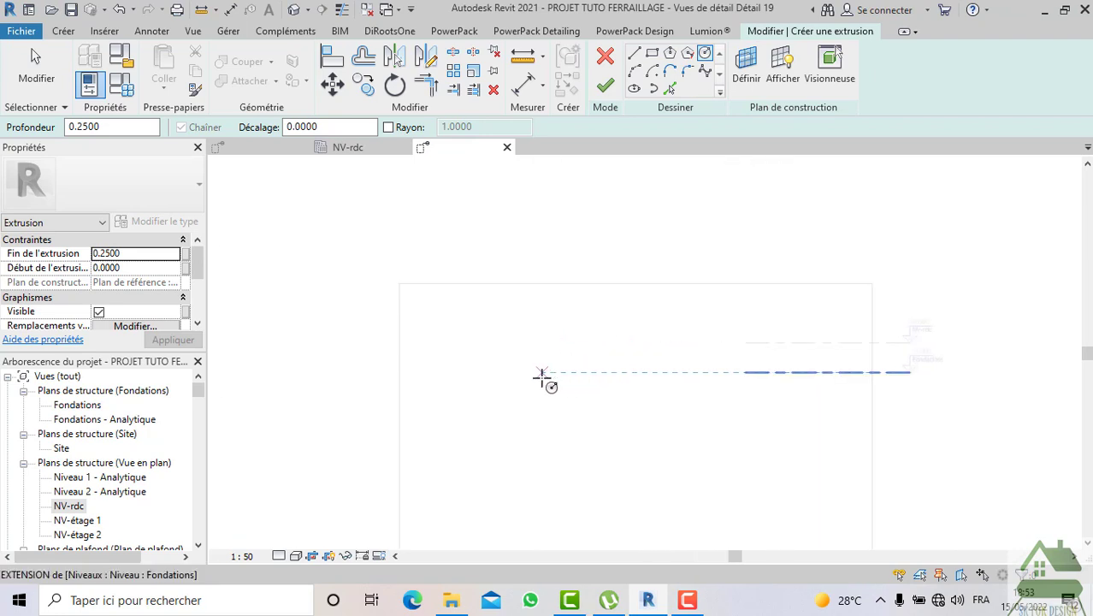
scroll(542, 377, down, 1)
click(566, 412)
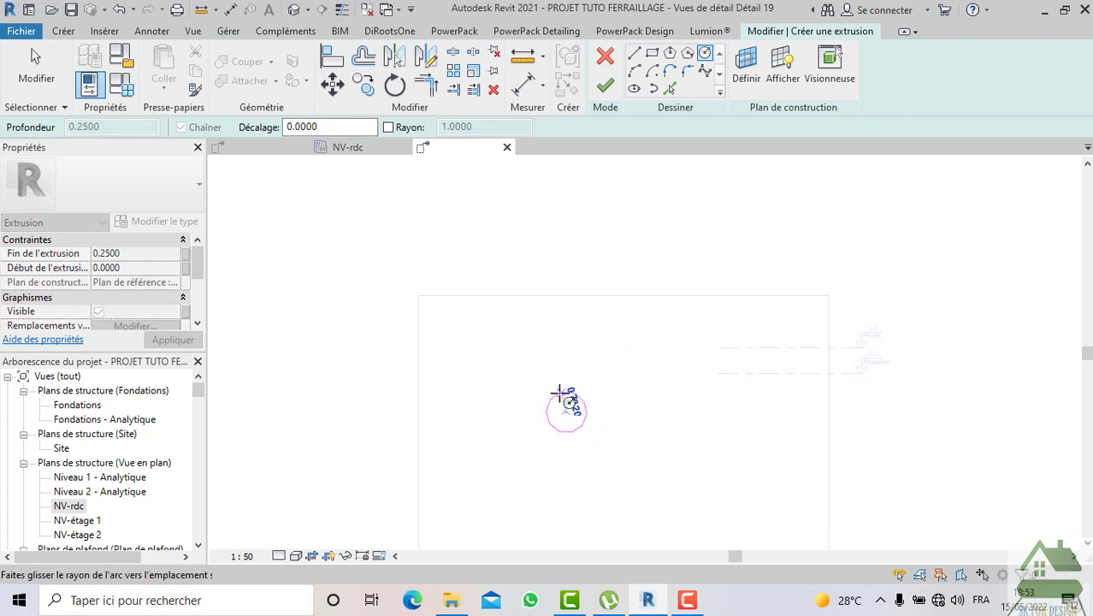
key(Escape)
click(538, 380)
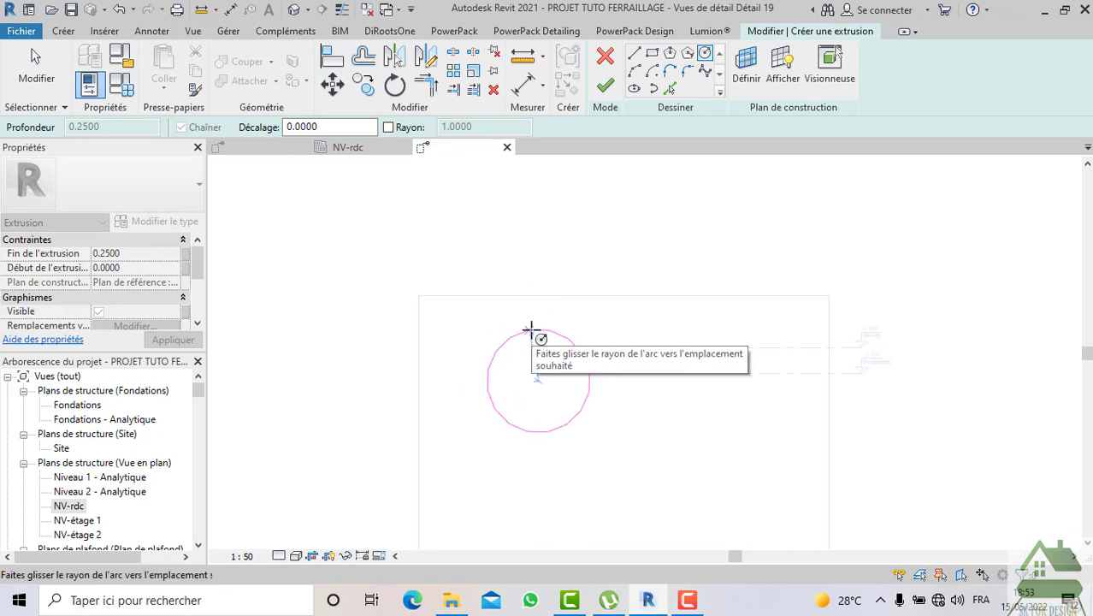
click(531, 329)
key(Escape)
key(Escape)
scroll(566, 419, up, 2)
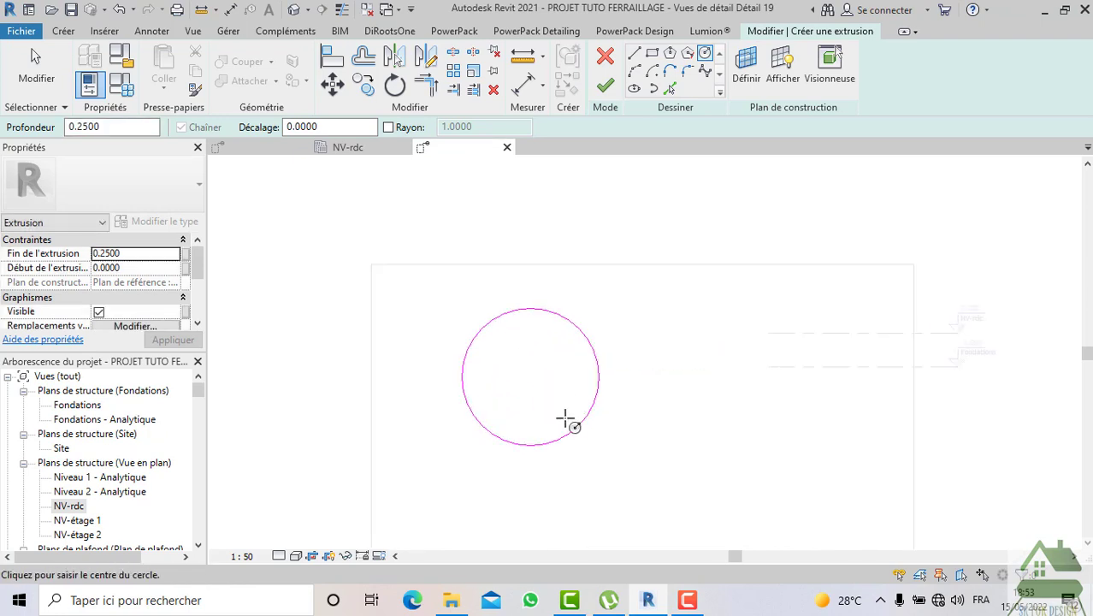
Set the sketched circle's radius to 2
click(584, 421)
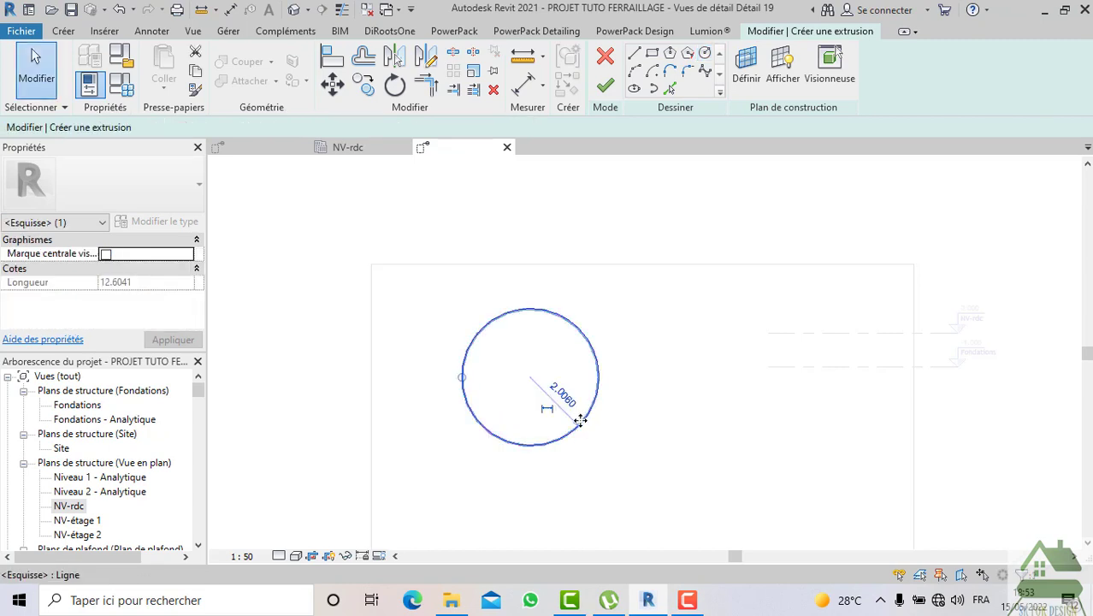
click(569, 402)
text(2)
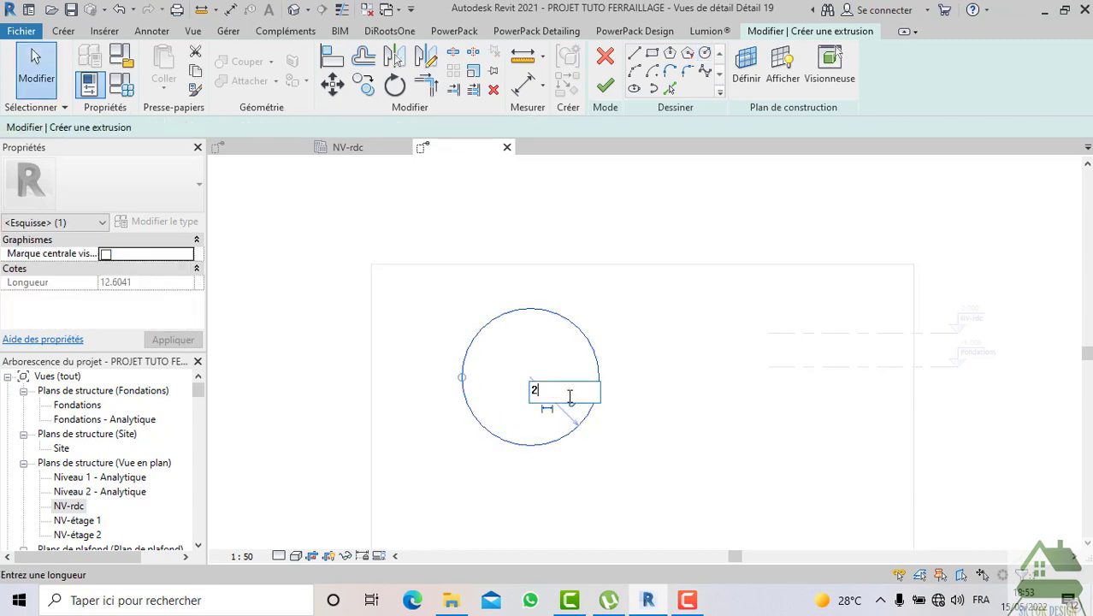
key(Return)
click(649, 487)
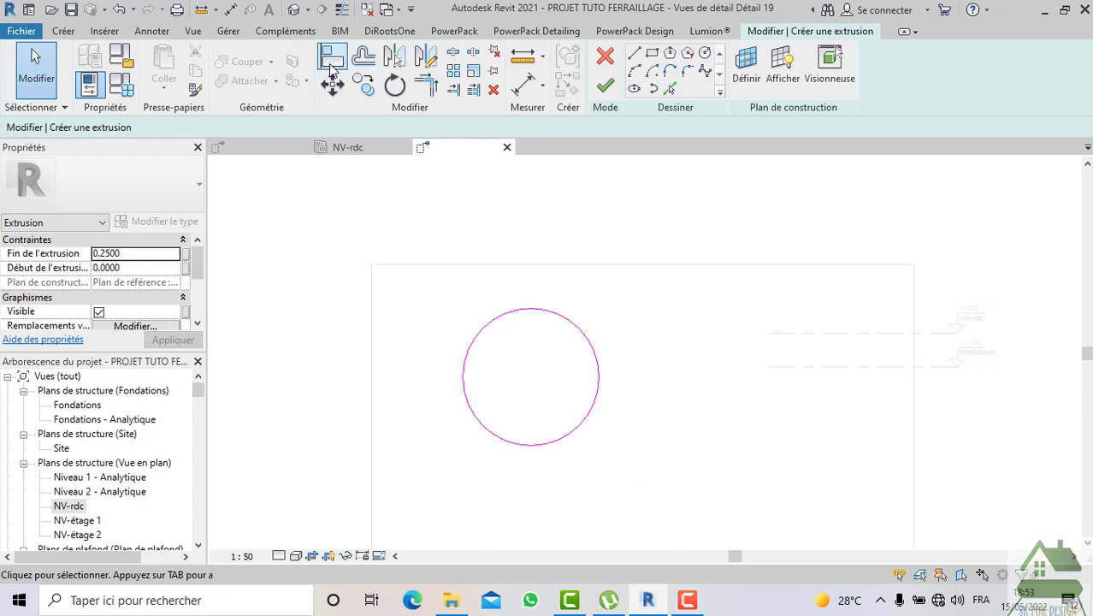
Offset a copy of the circle inward by 0.2 to form a ring profile
click(395, 58)
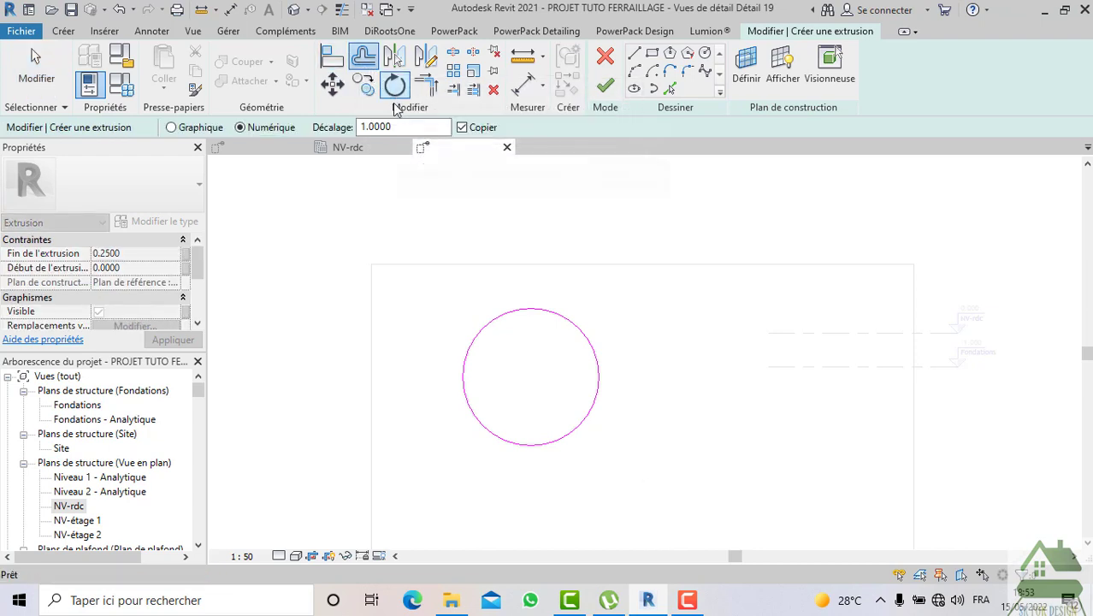
drag(397, 127, 356, 125)
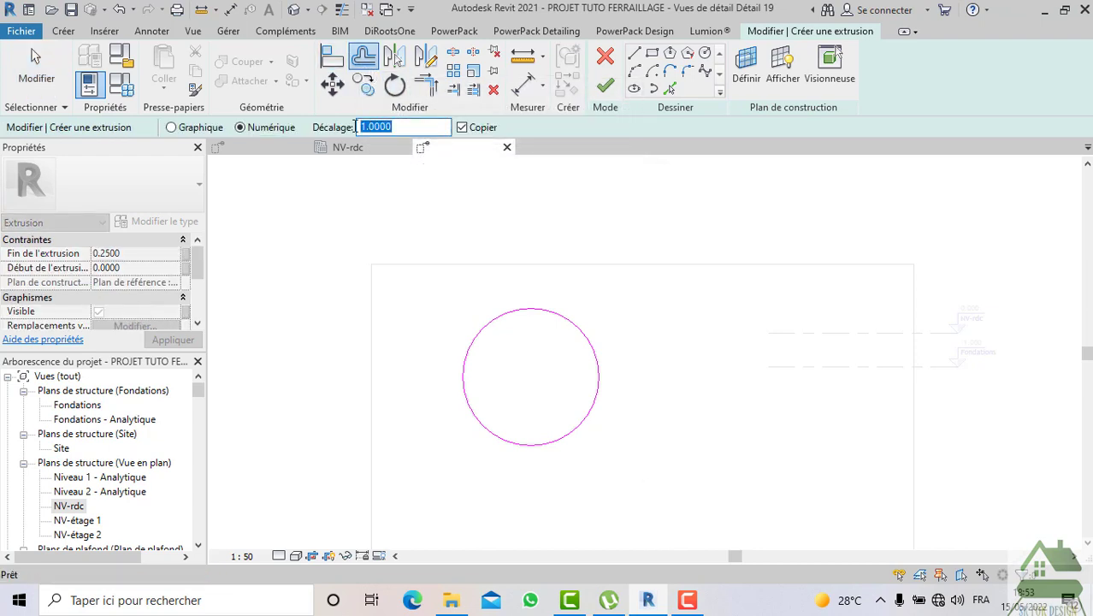
text(0.15)
key(Return)
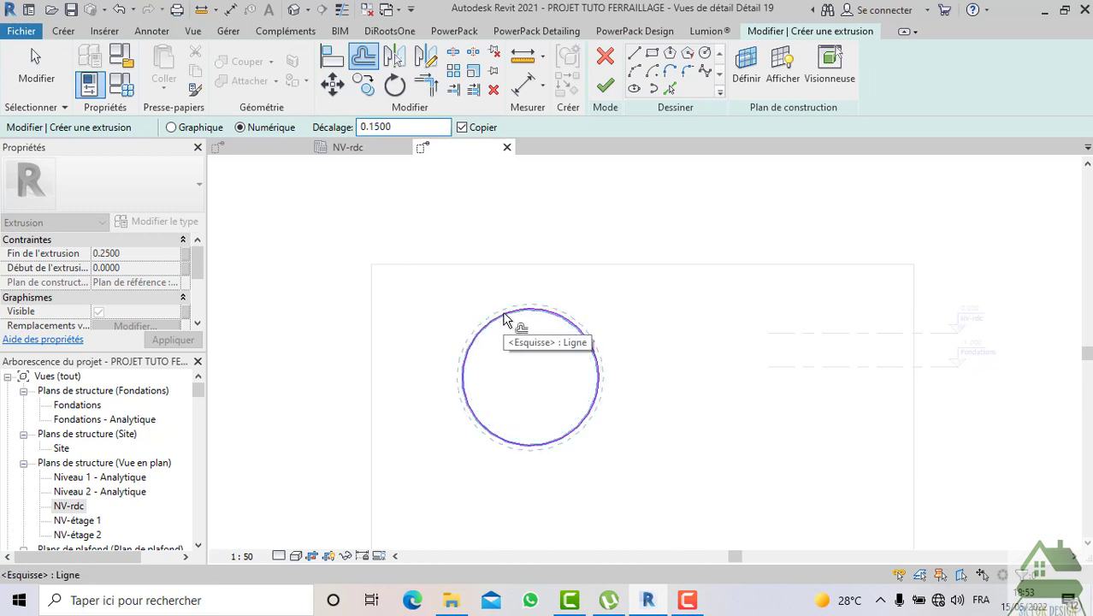
drag(424, 123, 349, 132)
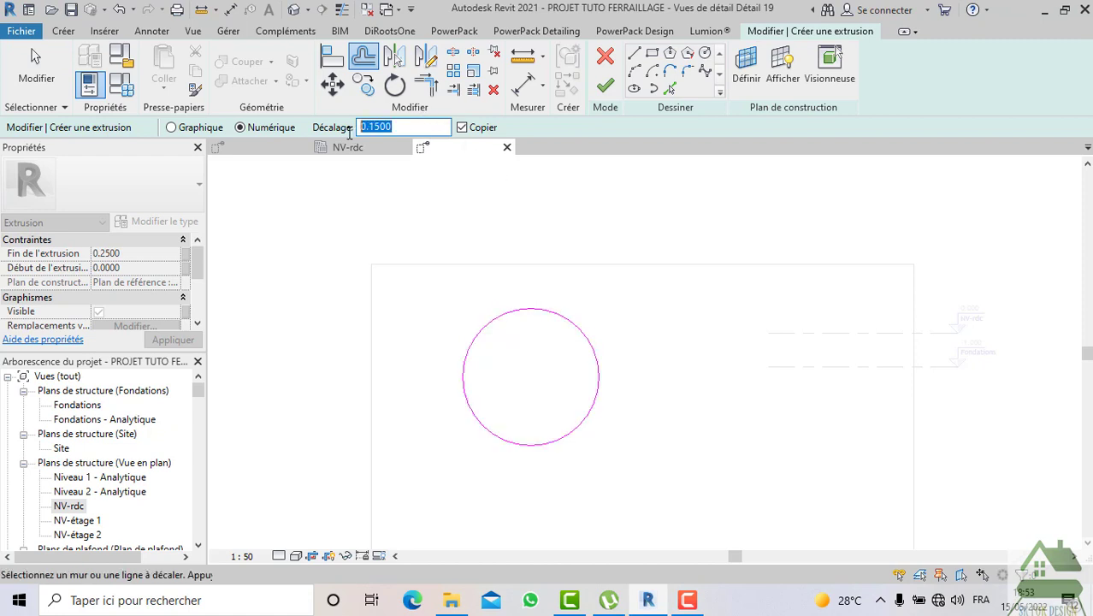
text(0.)
scroll(530, 347, up, 3)
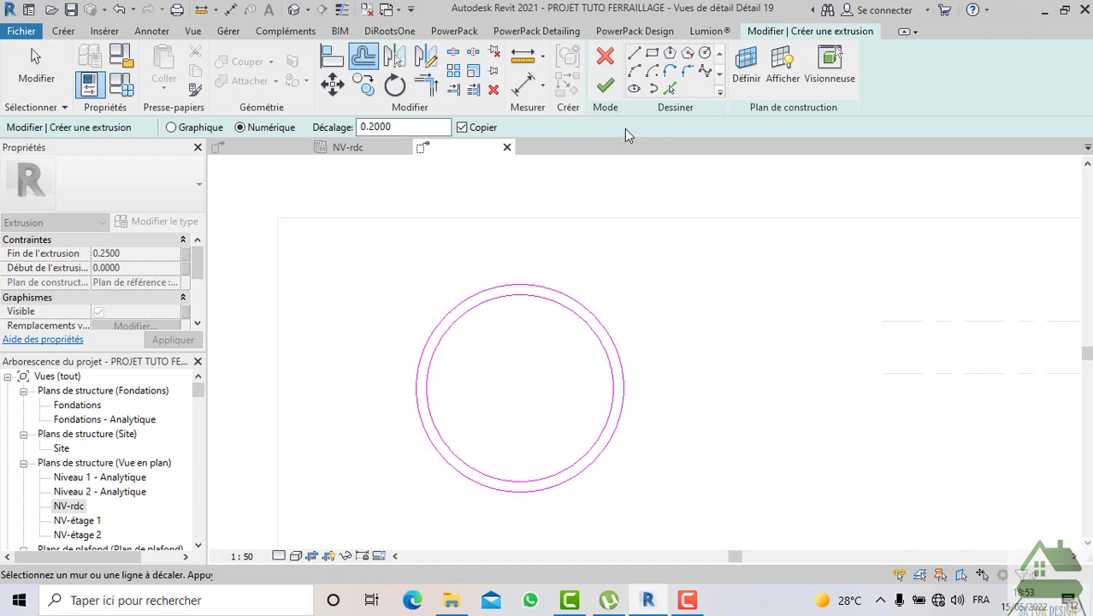
Finish the ring sketch and set the extrusion end to 5
click(605, 86)
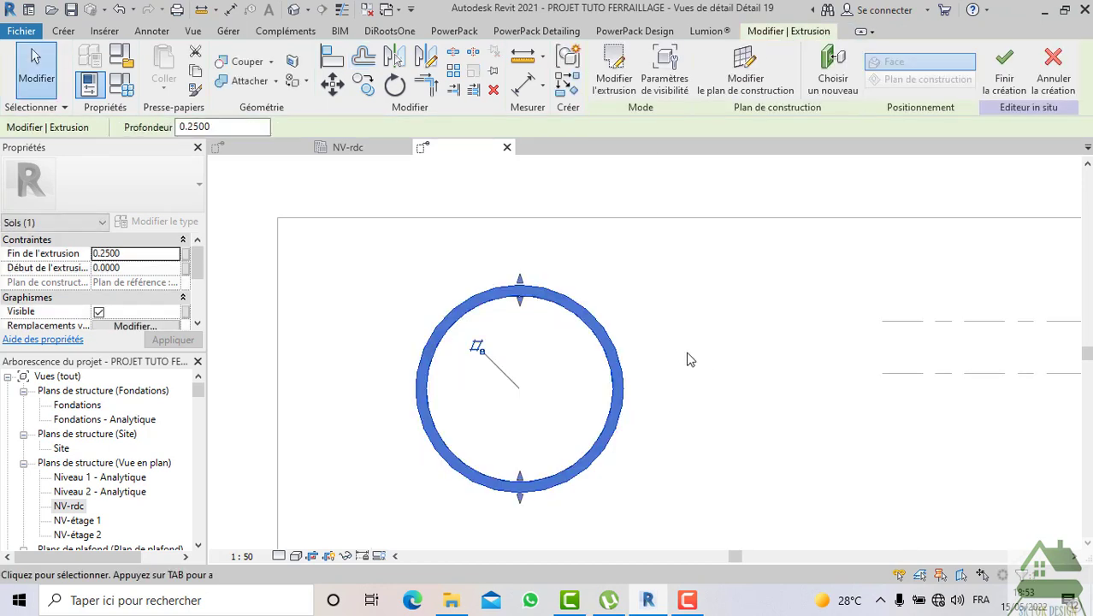
click(133, 259)
scroll(740, 196, down, 1)
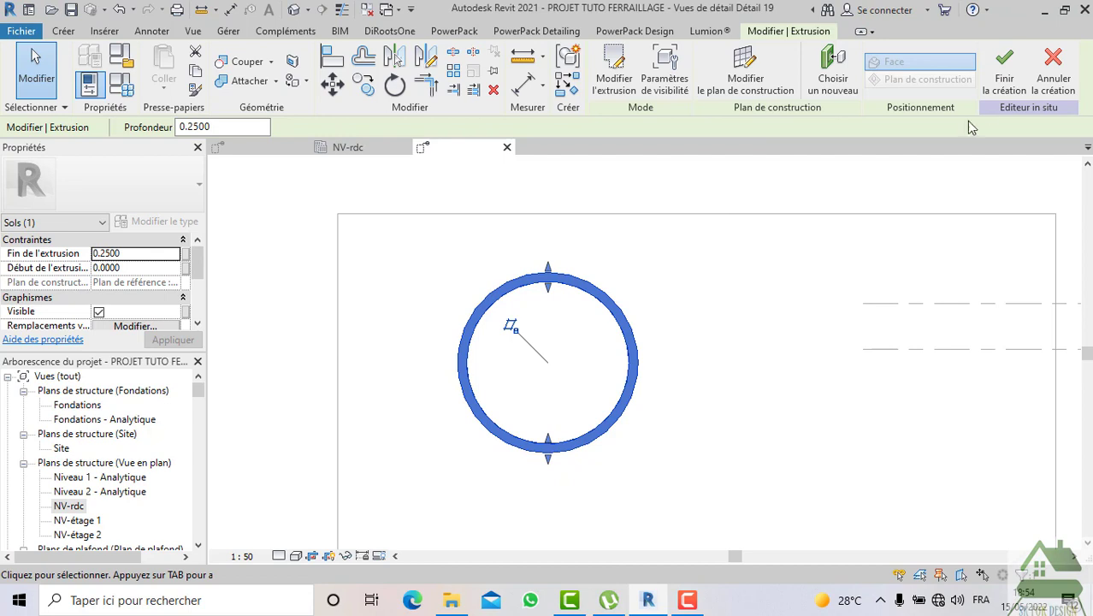
click(134, 255)
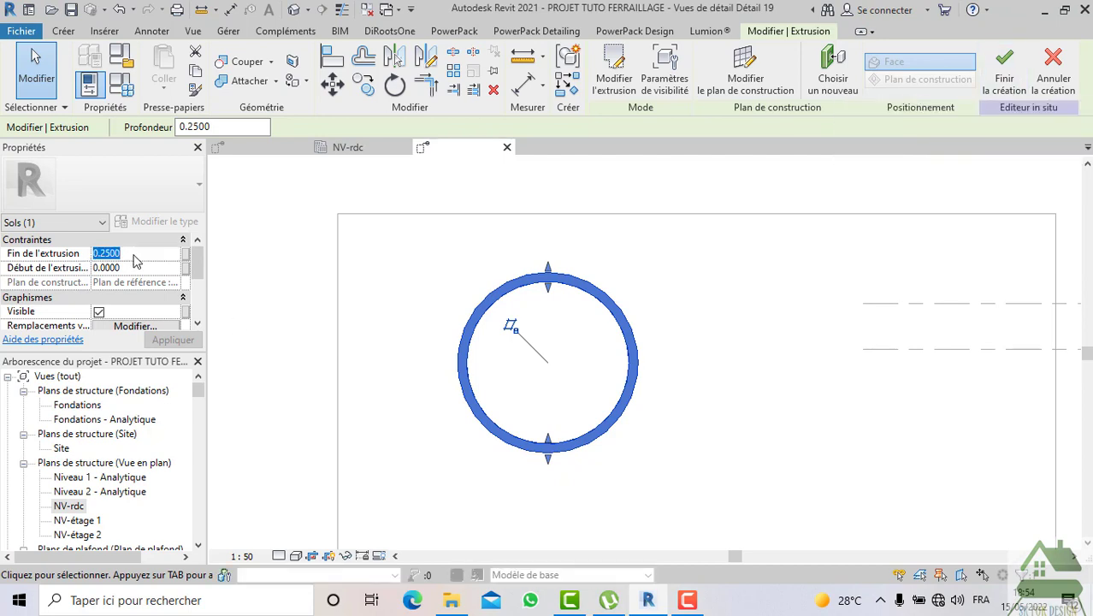
text(5)
click(167, 340)
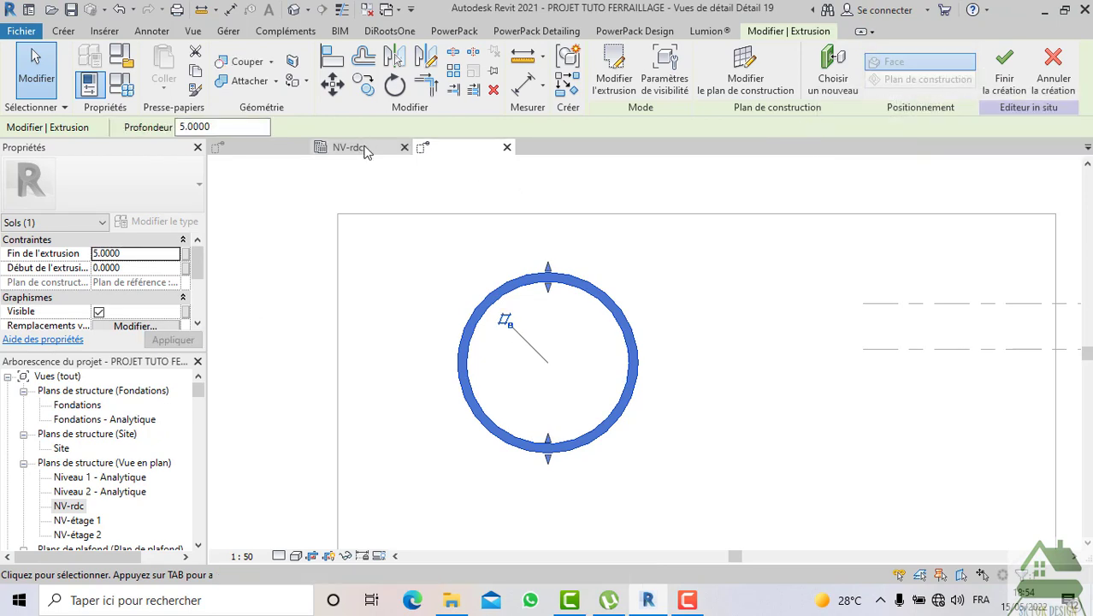
In the NV-rdc plan, stretch the ring extrusion's end to about 15.19 and its start to about -7.13
click(259, 152)
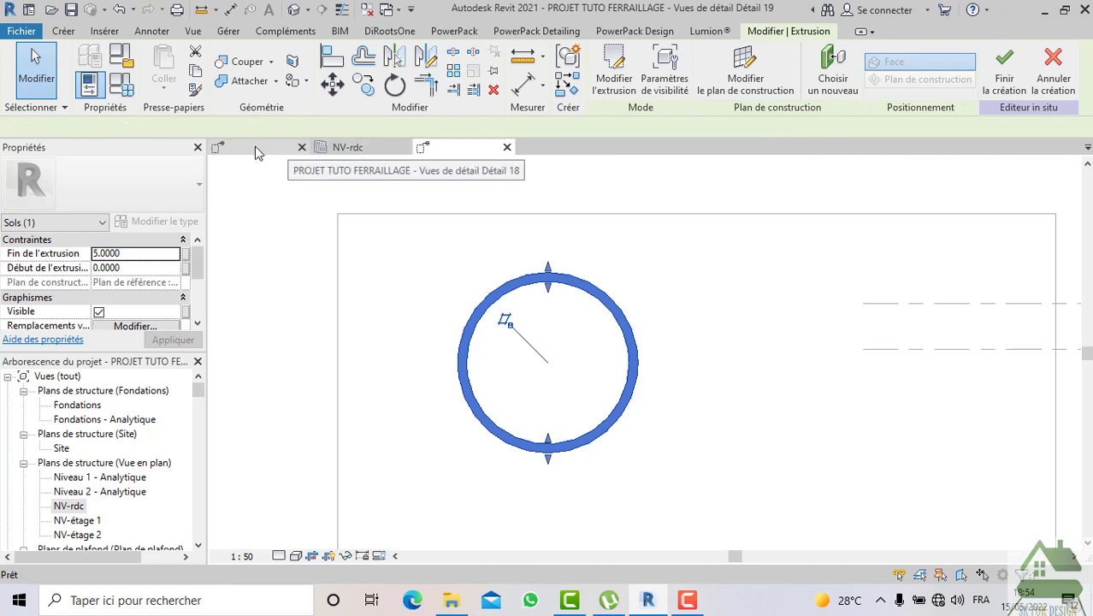
click(353, 152)
scroll(555, 462, down, 1)
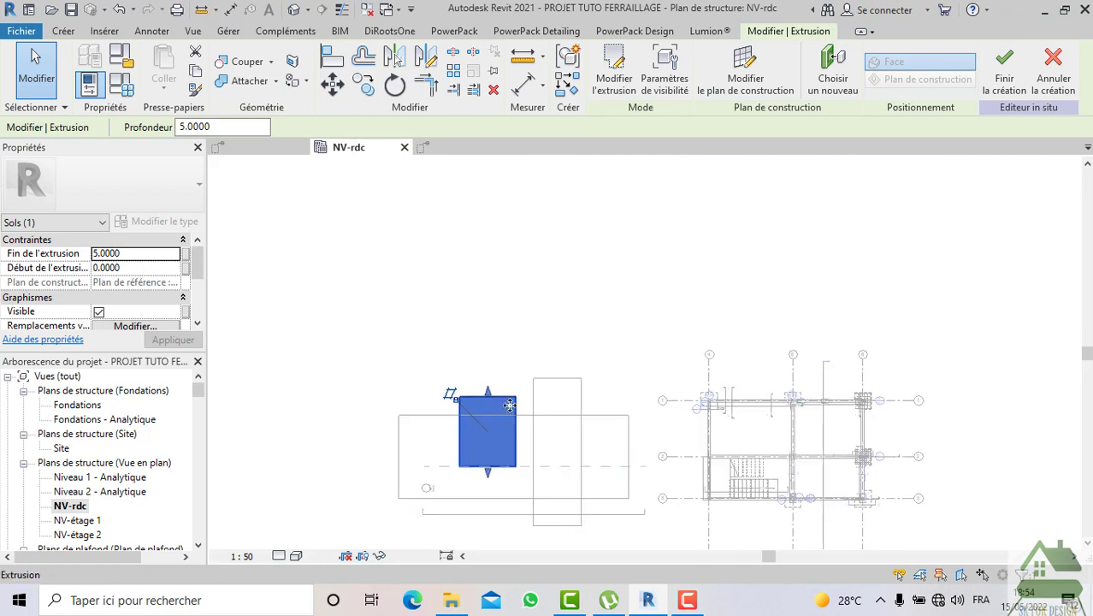
drag(491, 338, 491, 335)
drag(483, 261, 484, 257)
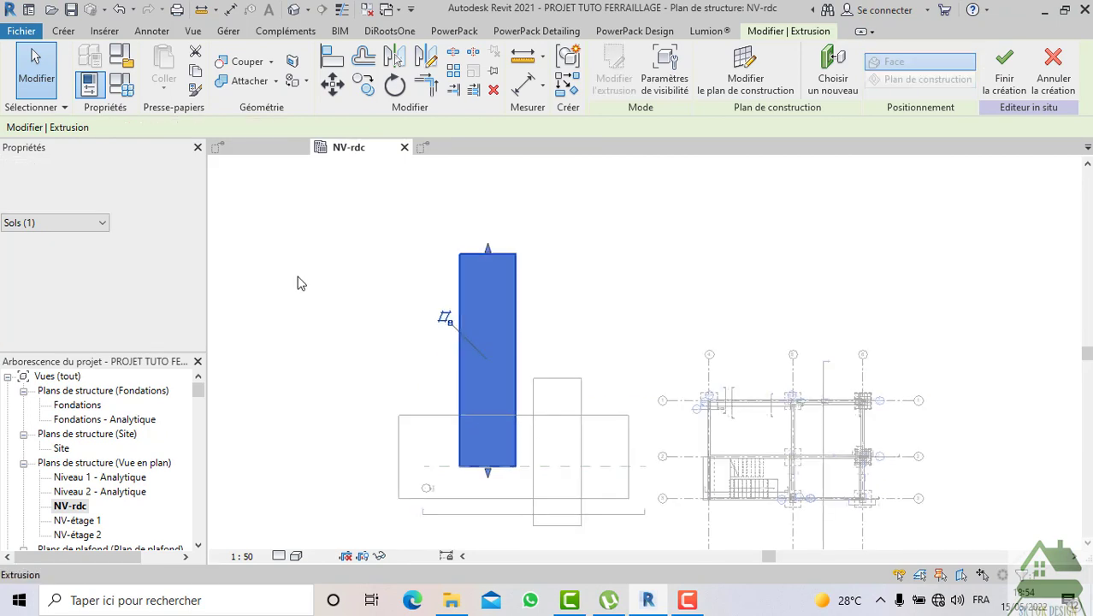
scroll(552, 345, down, 2)
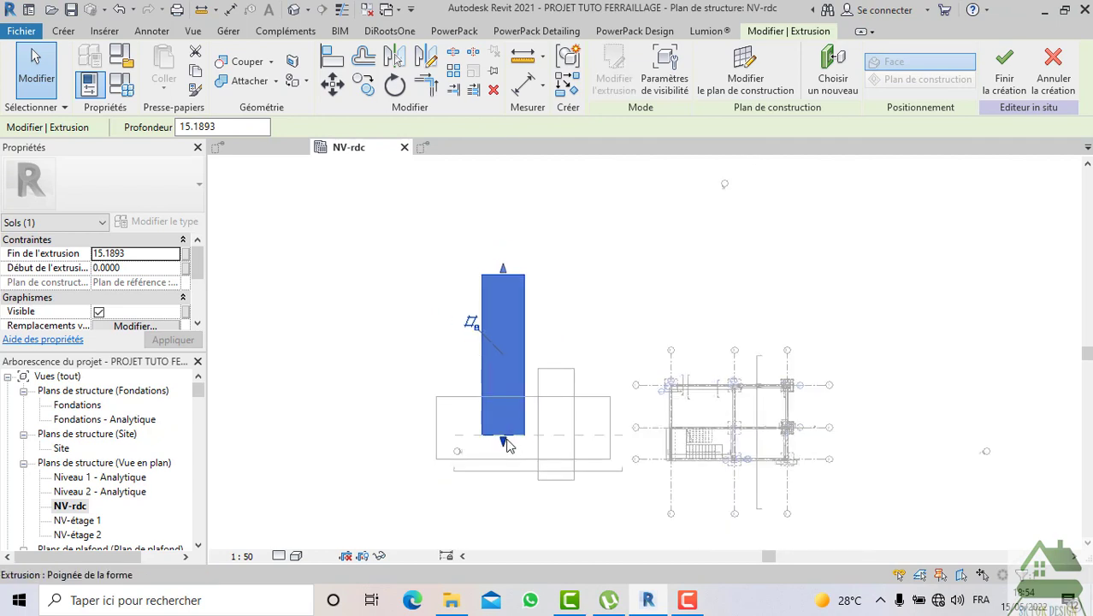
drag(507, 519, 504, 517)
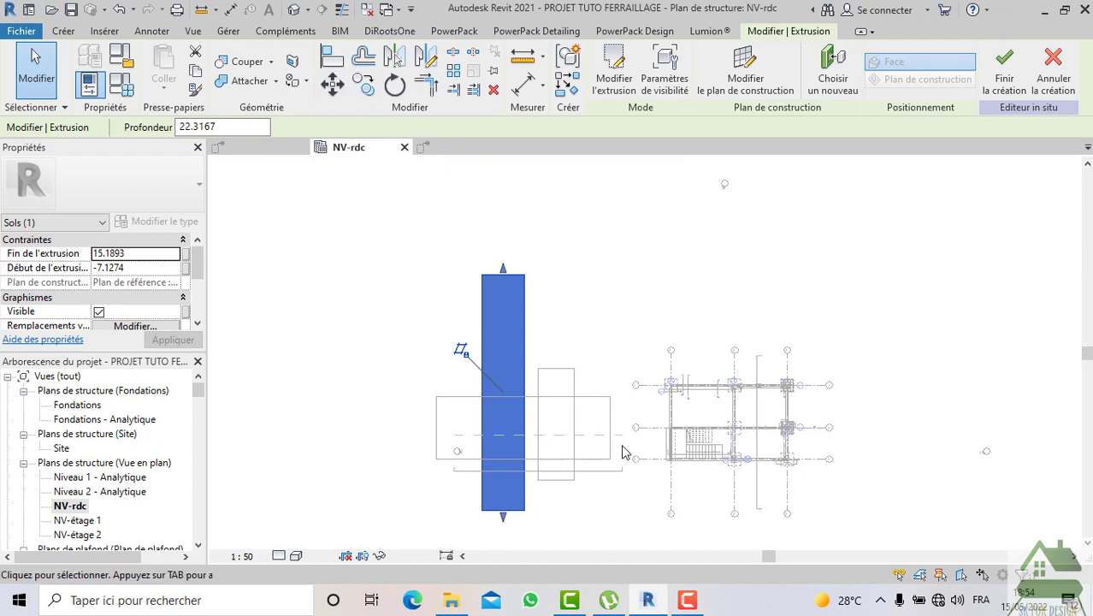
Shorten the extrusion's north end to a little above the neighbouring tall rectangle and finish the in-place model
scroll(623, 452, down, 1)
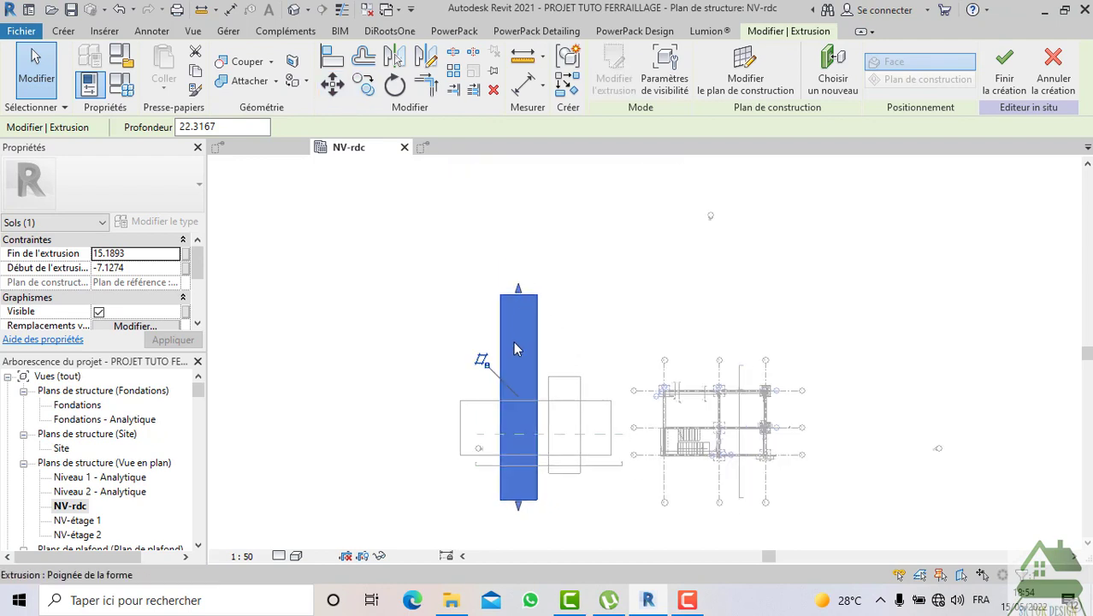
drag(518, 289, 514, 340)
click(596, 320)
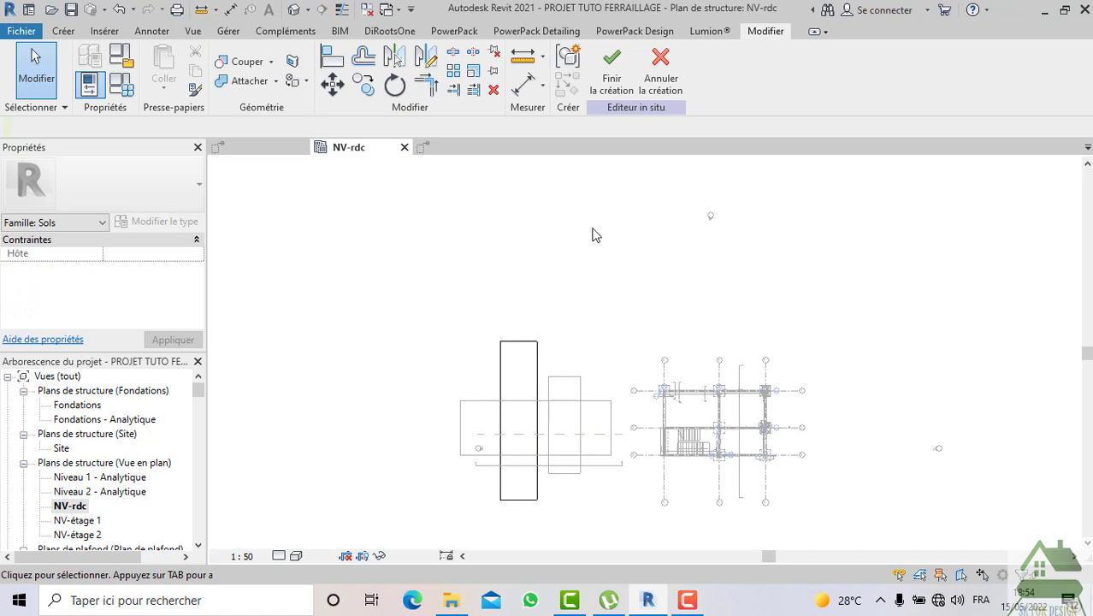
click(609, 72)
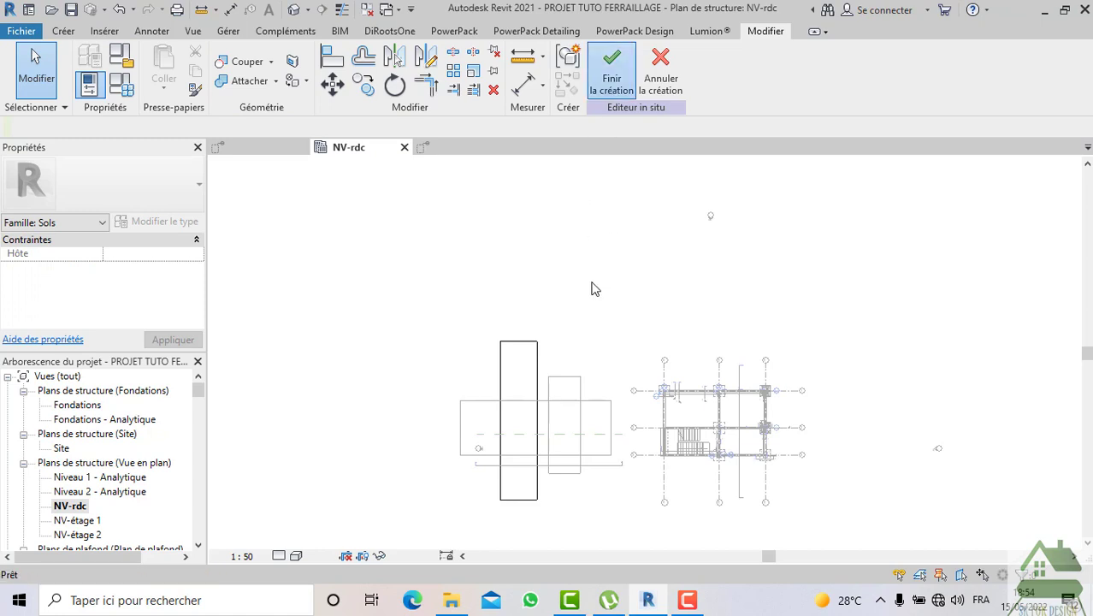
Lengthen the finished BUSE component slightly at its south end
click(528, 353)
mouse_move(519, 510)
mouse_down()
mouse_move(516, 537)
mouse_move(519, 518)
mouse_up()
click(403, 458)
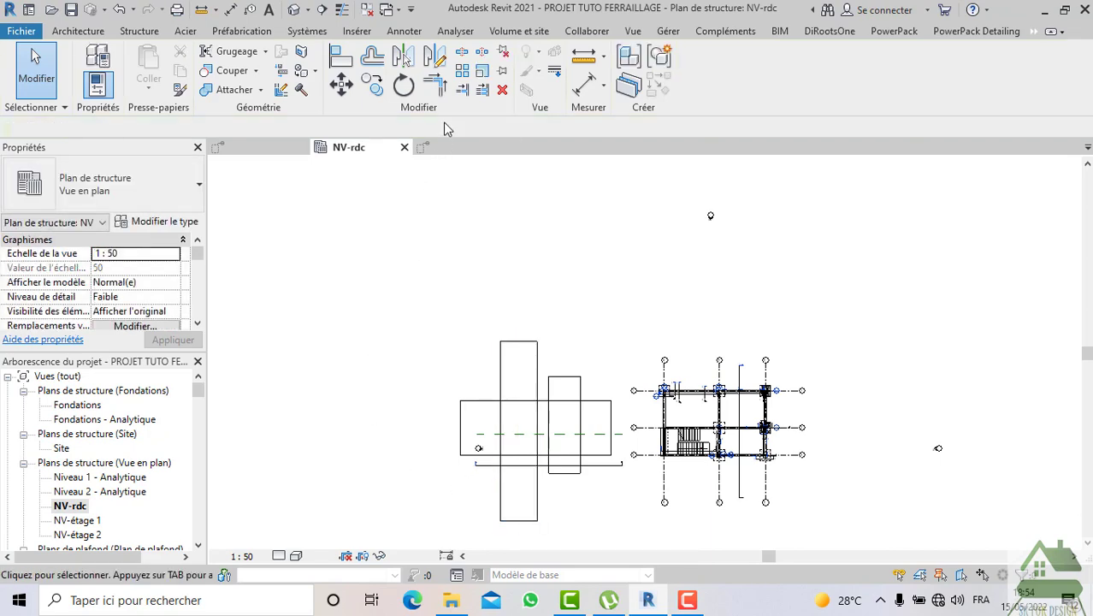
In the Détail 19 section view, pull in the bottom and right crop edges to frame the circular BUSE closely
click(422, 147)
scroll(555, 260, down, 5)
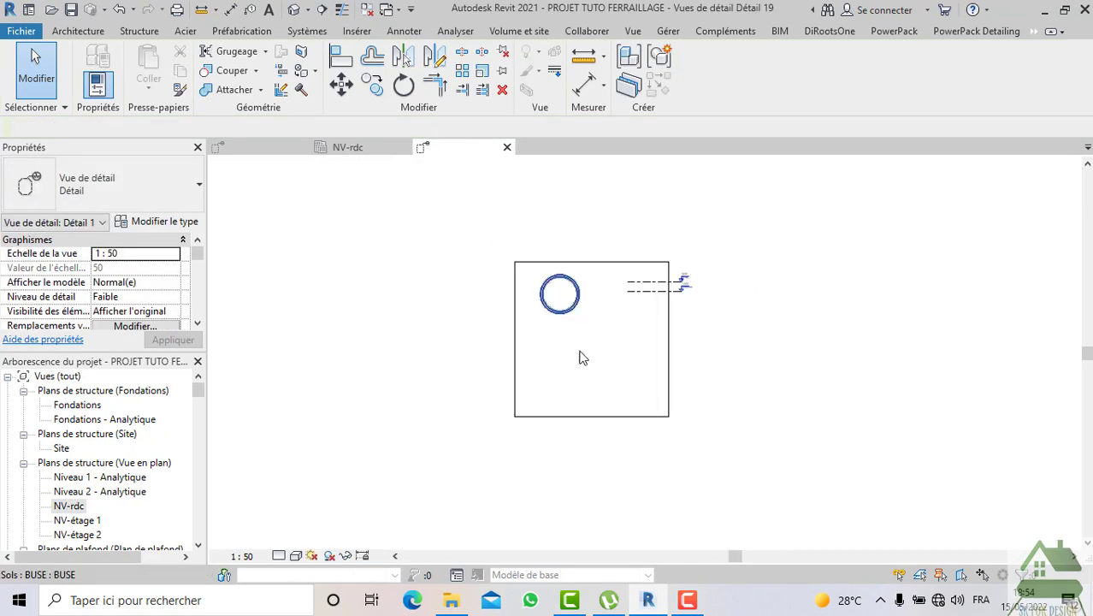
click(588, 418)
drag(588, 418, 561, 328)
scroll(599, 347, up, 2)
drag(690, 278, 598, 282)
click(607, 395)
scroll(551, 316, up, 4)
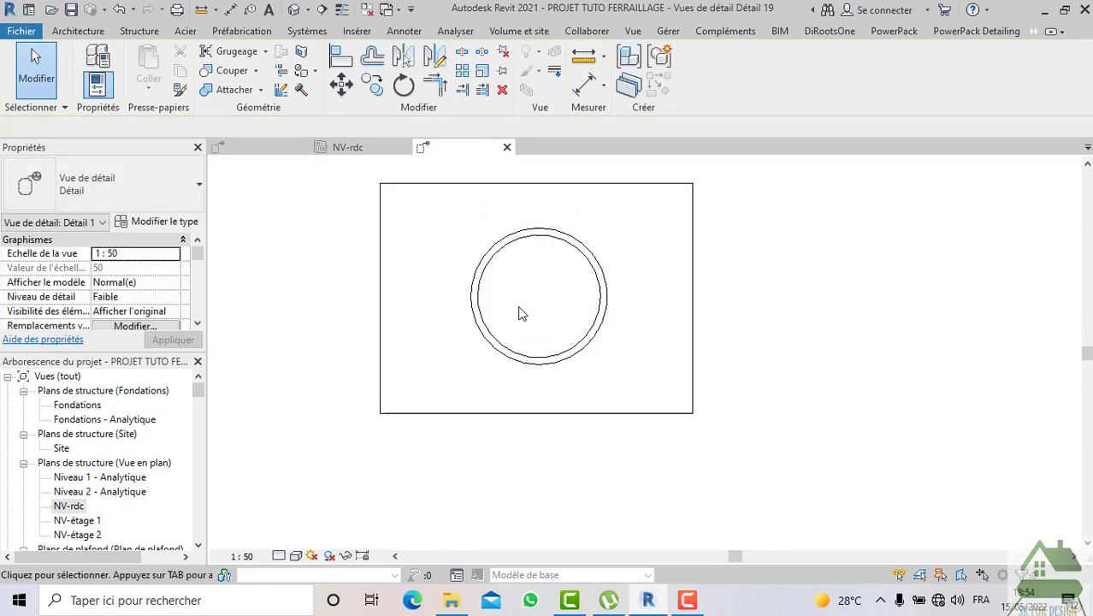
Isolate the BUSE from the section view in a 3D selection box and examine the pipe from both ends
scroll(519, 307, up, 7)
scroll(520, 317, down, 1)
middle_drag(522, 320, 499, 353)
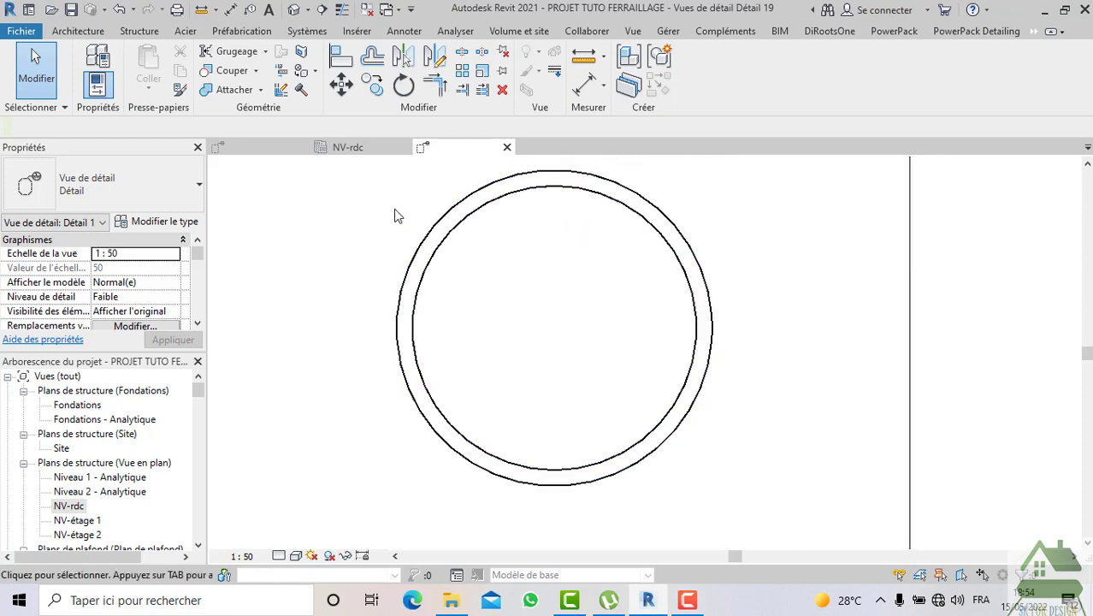
click(430, 242)
click(526, 89)
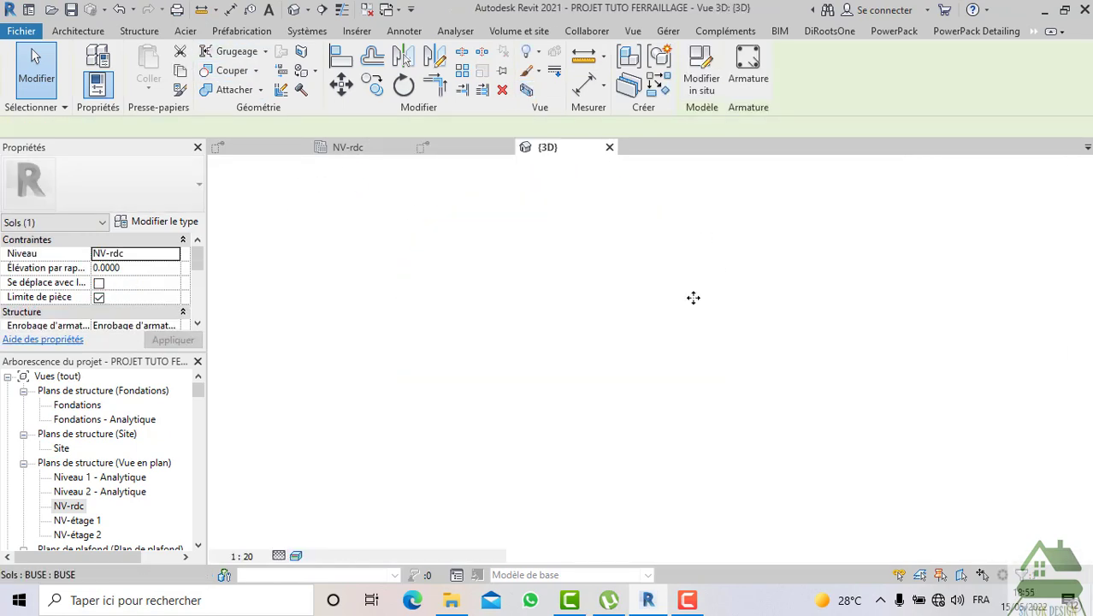
click(732, 468)
scroll(732, 469, down, 2)
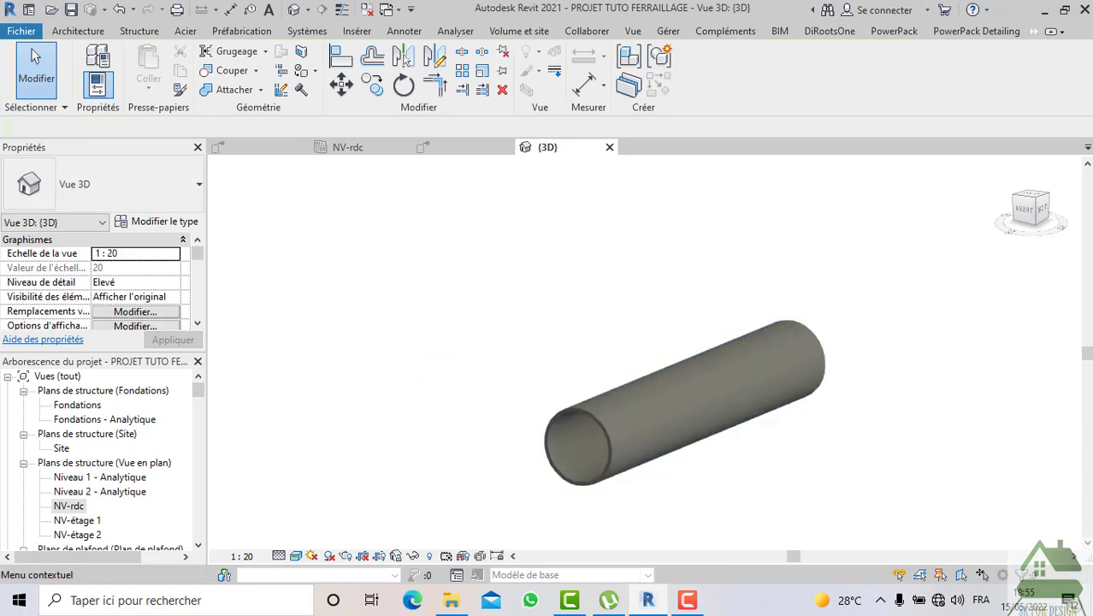
mouse_move(974, 248)
shift+middle_down()
mouse_move(937, 222)
mouse_move(781, 205)
mouse_move(561, 250)
shift+middle_up()
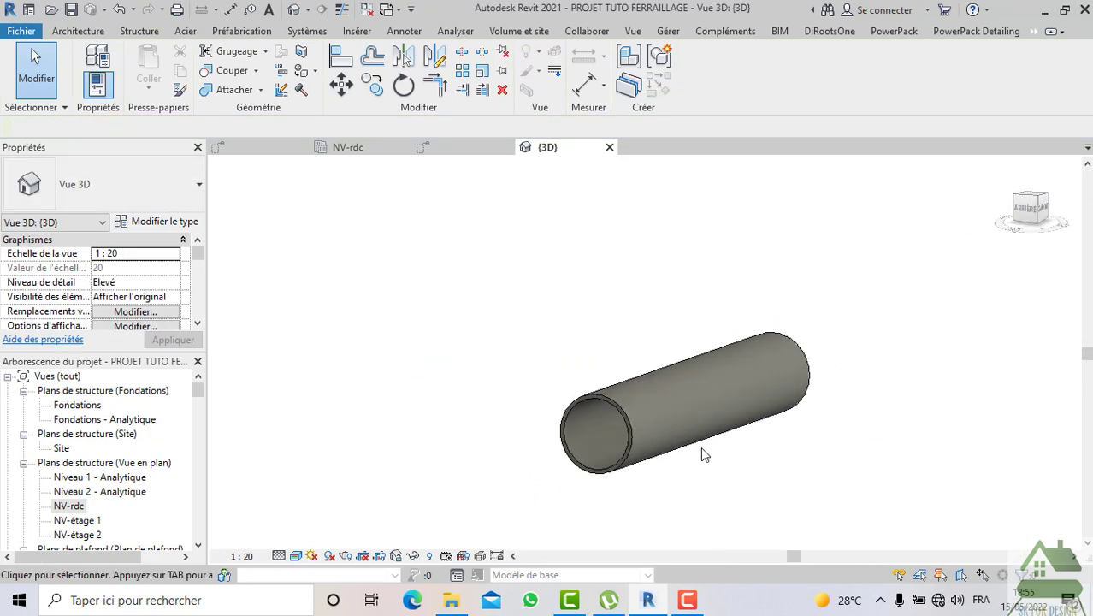
scroll(697, 447, up, 2)
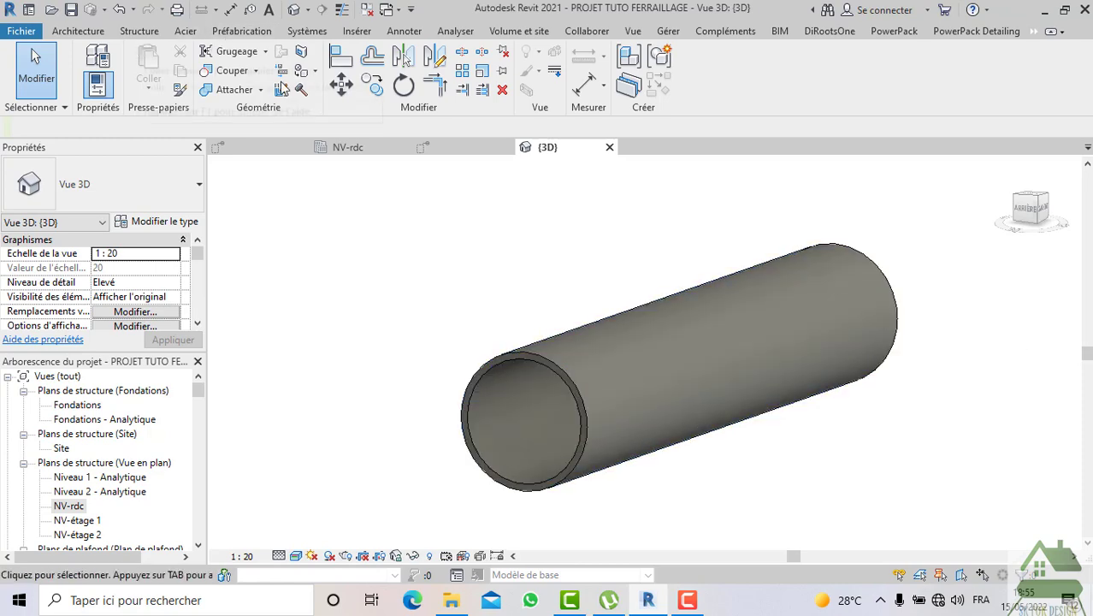
scroll(590, 428, up, 3)
scroll(558, 374, down, 5)
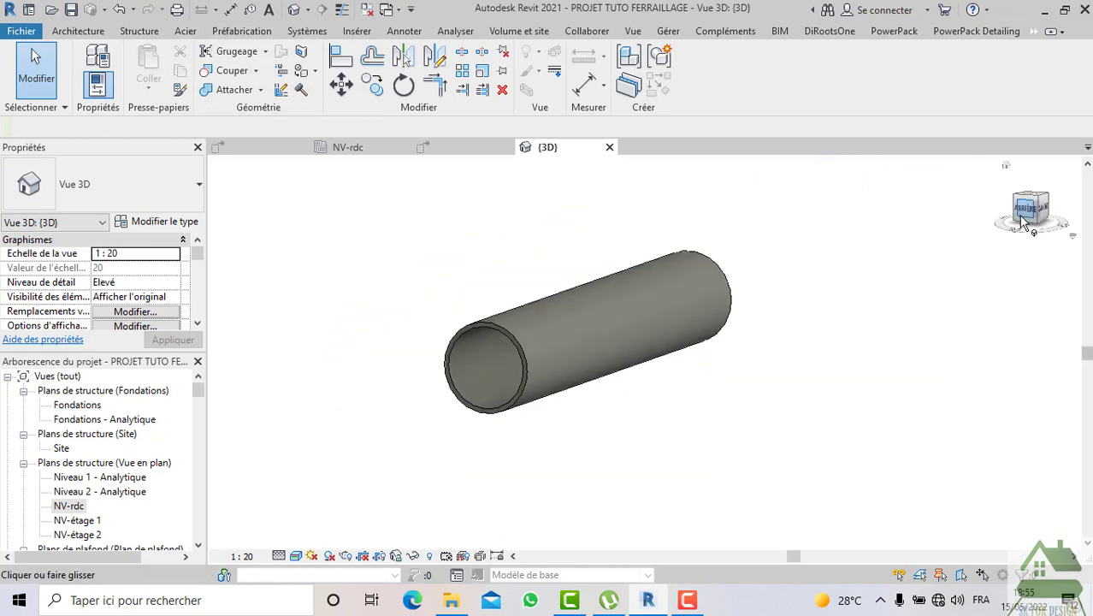
mouse_move(1021, 216)
mouse_down()
mouse_move(226, 216)
mouse_move(308, 208)
mouse_move(311, 239)
mouse_move(257, 333)
mouse_up()
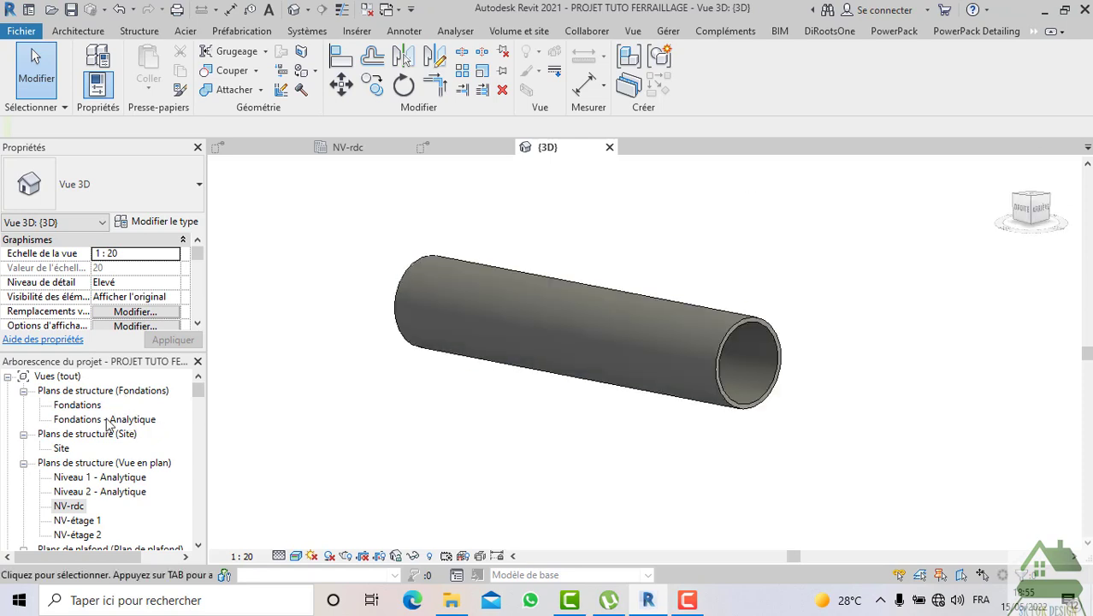
Open the Modèle analytique 3D view and reveal its hidden elements
scroll(106, 477, down, 3)
click(98, 466)
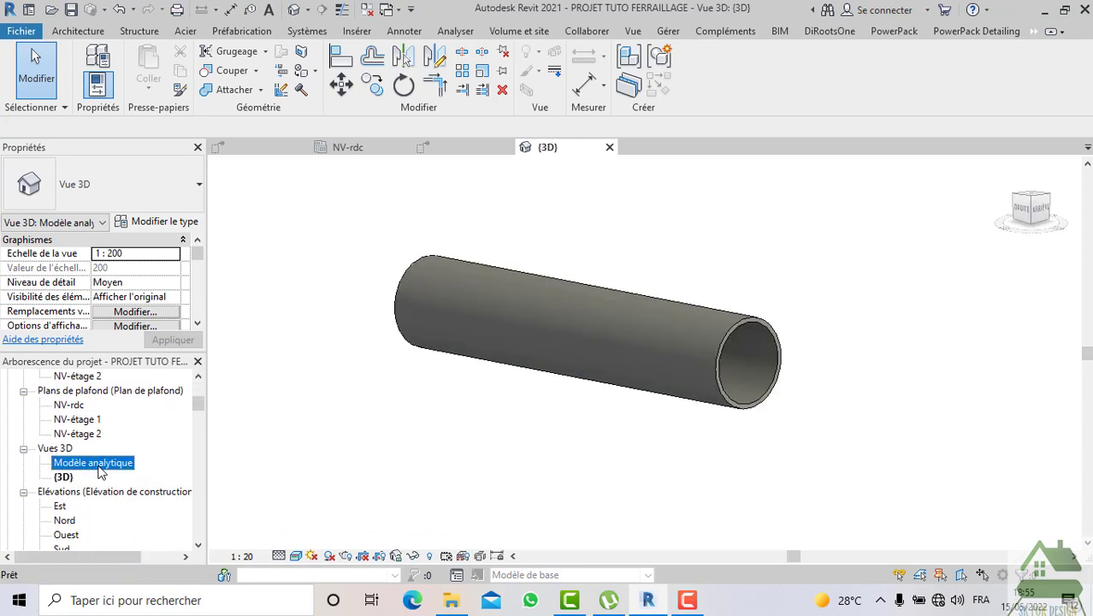
double_click(97, 466)
scroll(408, 427, down, 3)
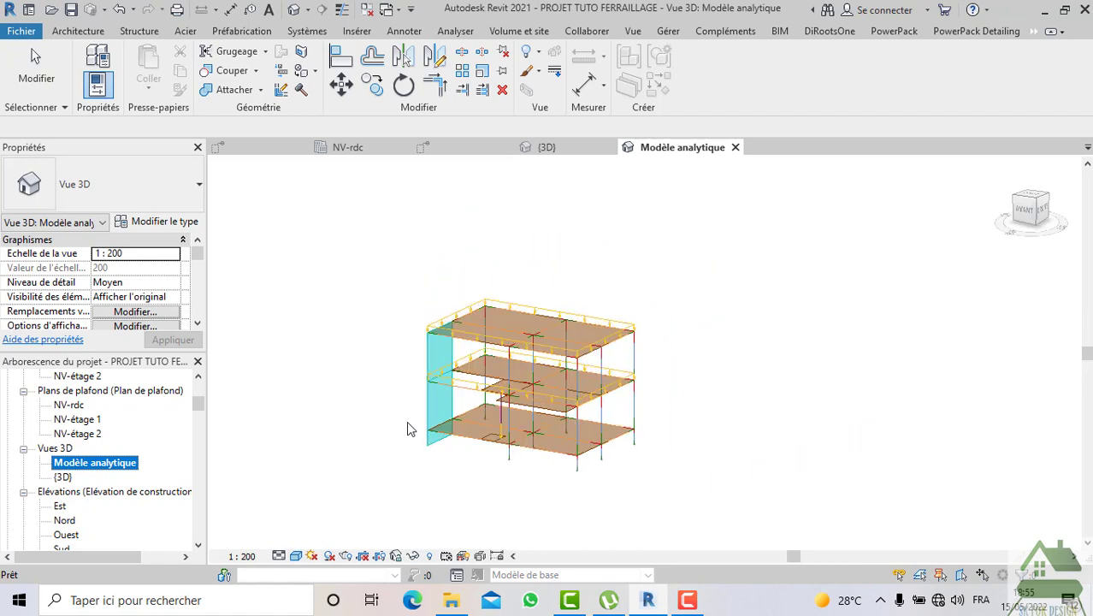
click(382, 556)
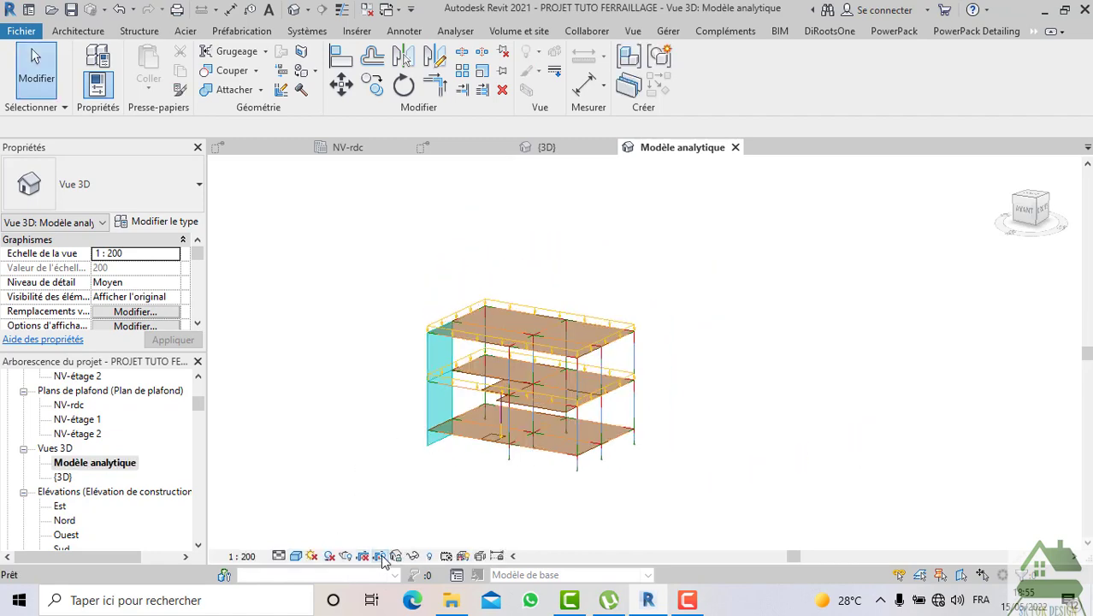
click(430, 556)
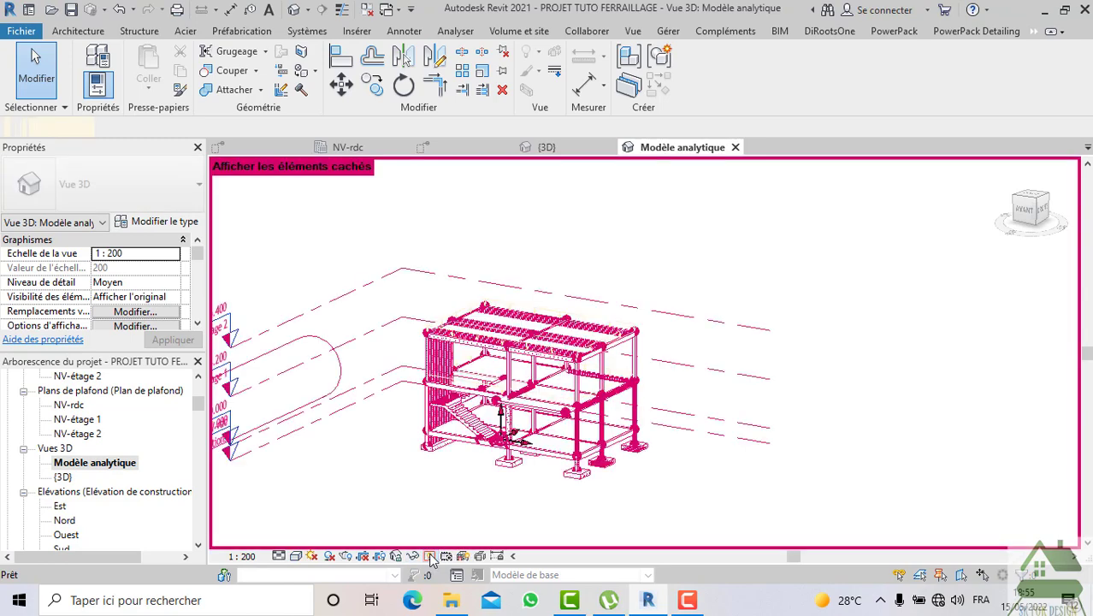
Examine the hidden BUSE pipe beside the building and turn off the display of hidden elements
click(333, 385)
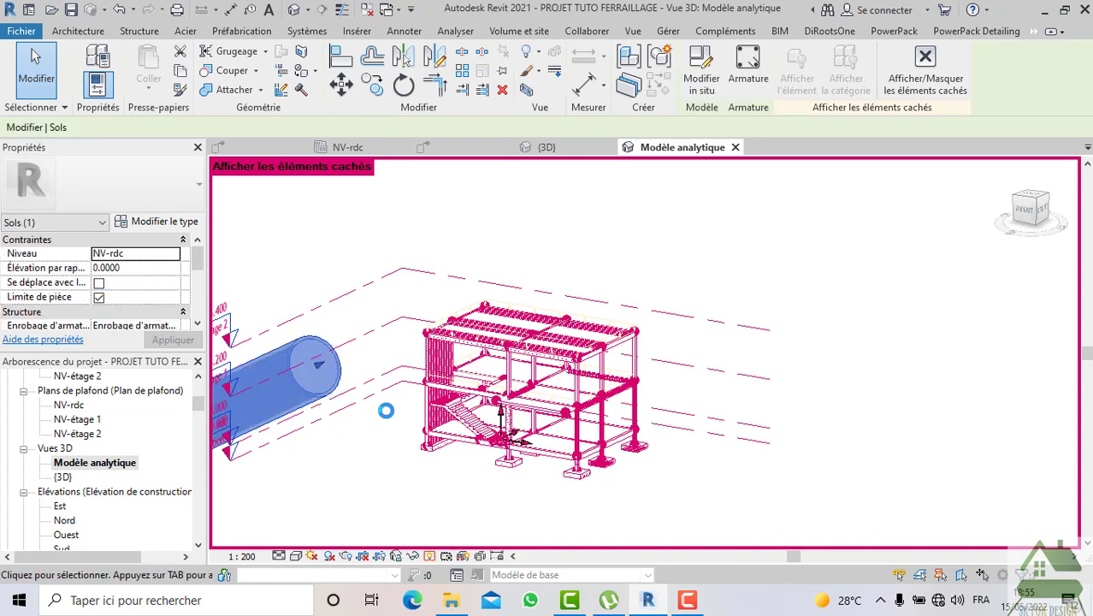
scroll(401, 410, down, 2)
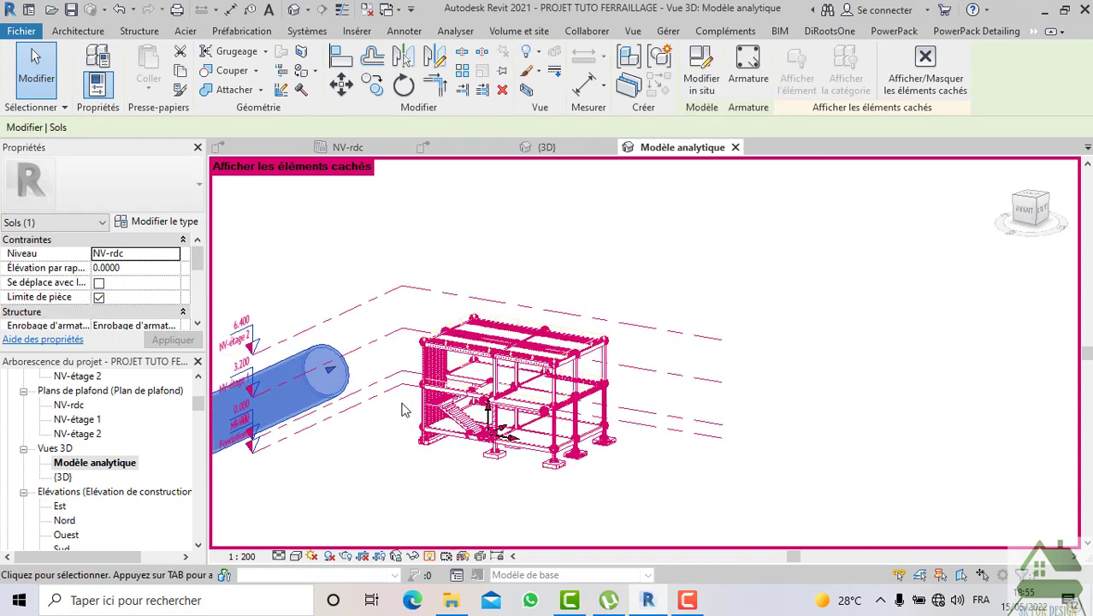
click(381, 445)
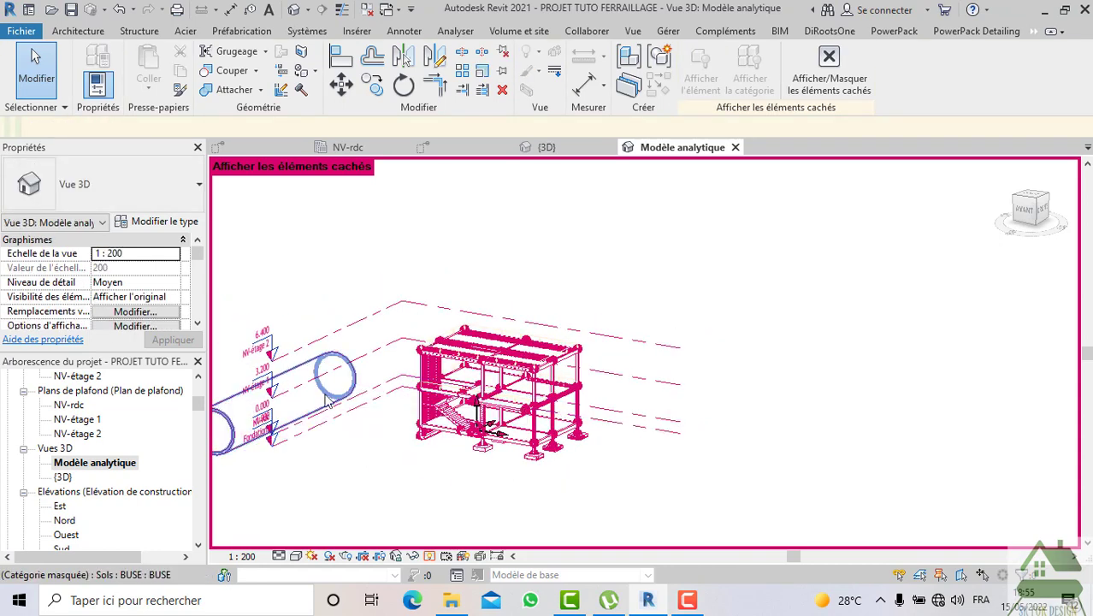
scroll(323, 398, up, 3)
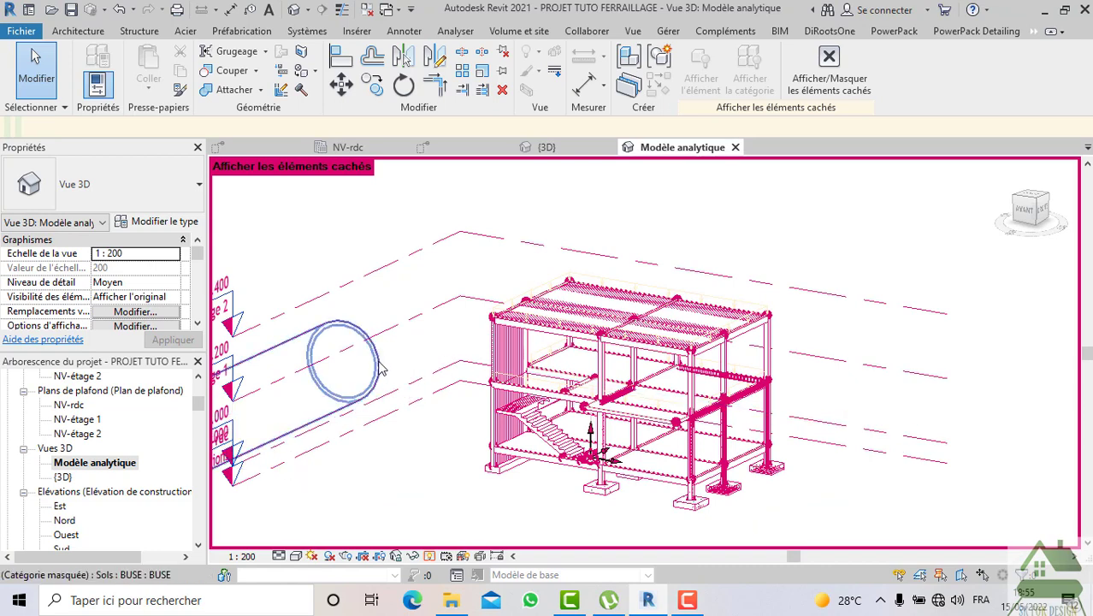
scroll(381, 367, down, 3)
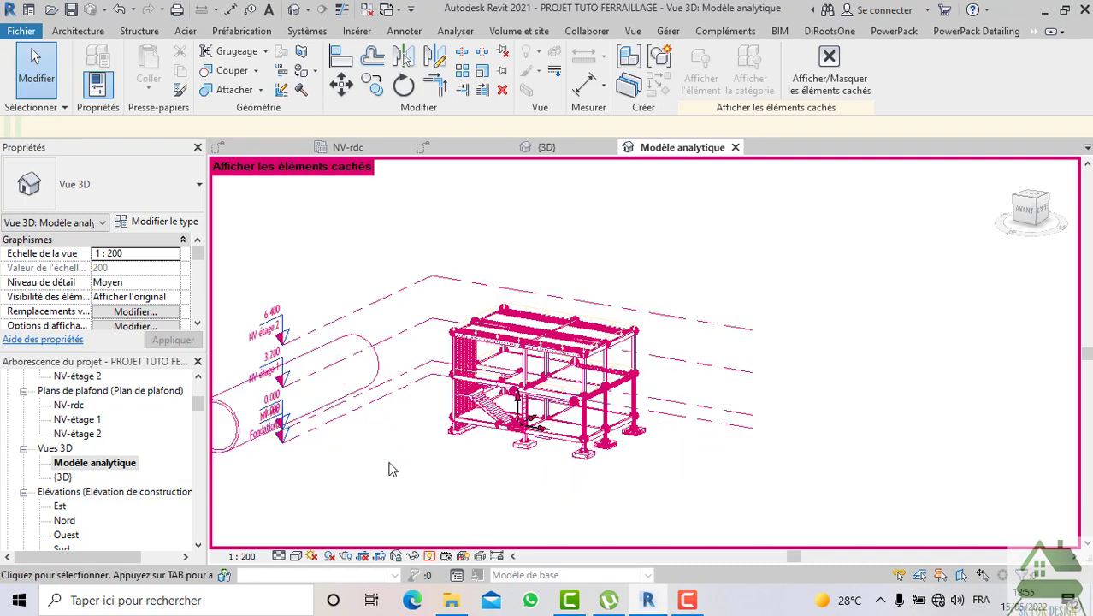
click(828, 73)
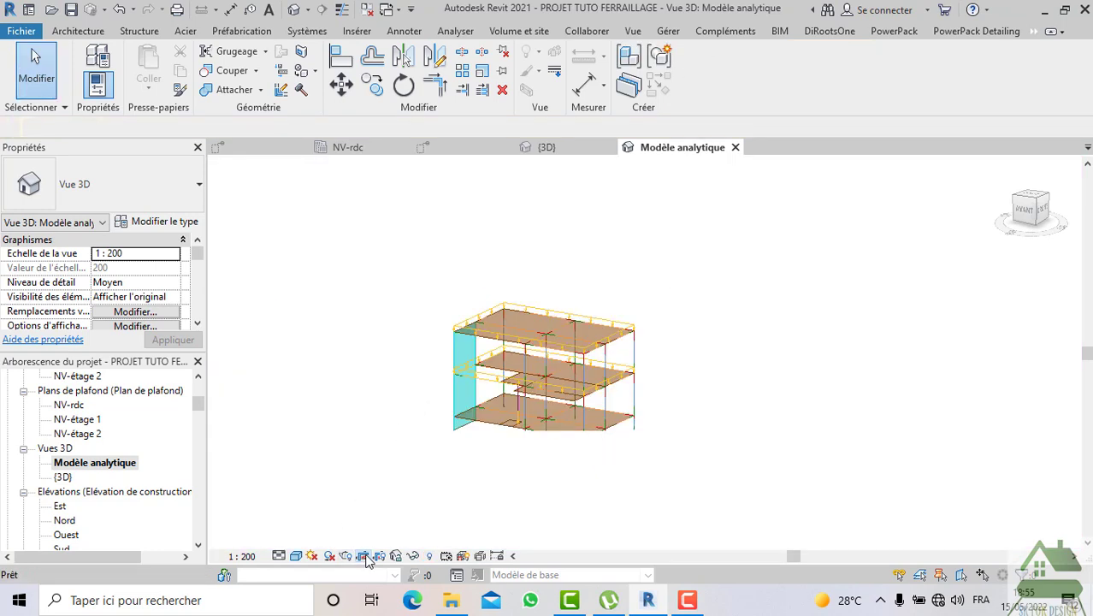
Compare the BUSE's circular profile in the Détail 19 section with the pipe in the {3D} view
click(496, 150)
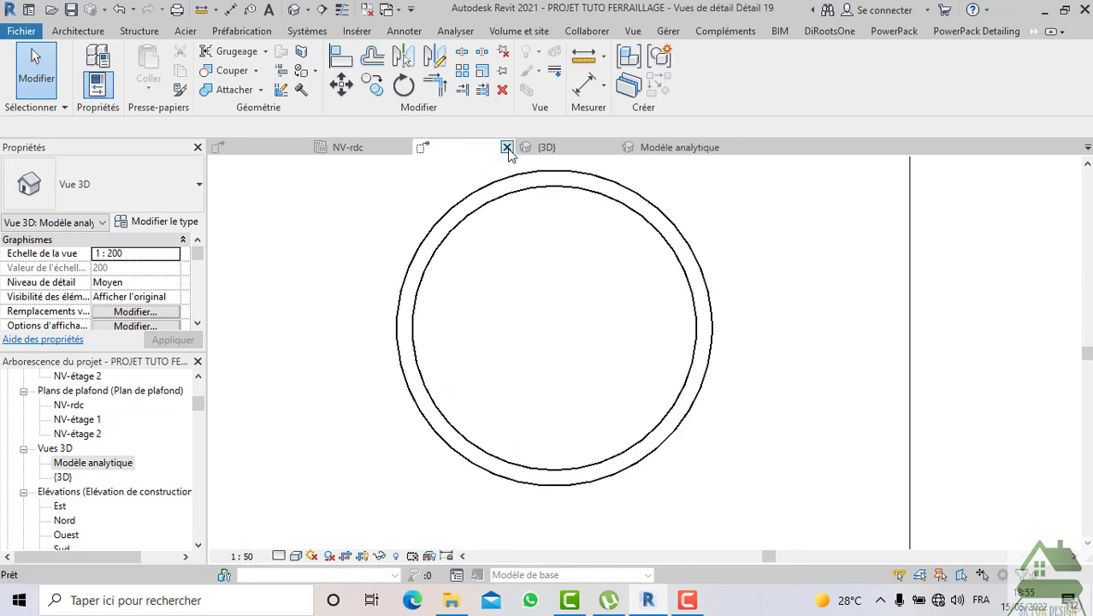
click(560, 147)
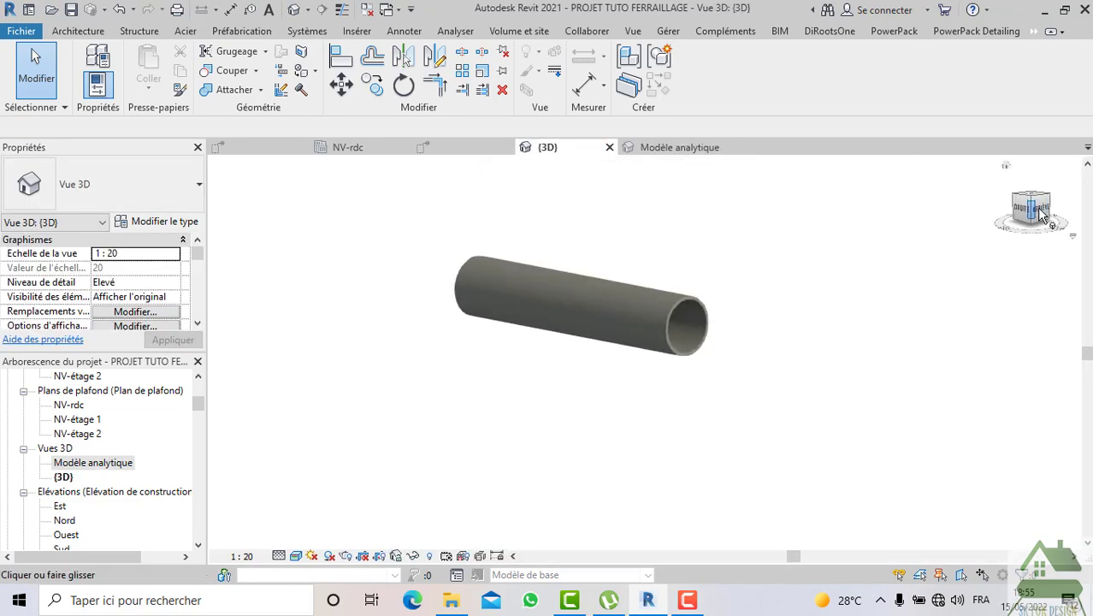
mouse_move(738, 289)
shift+middle_down()
mouse_move(938, 218)
mouse_move(844, 220)
shift+middle_up()
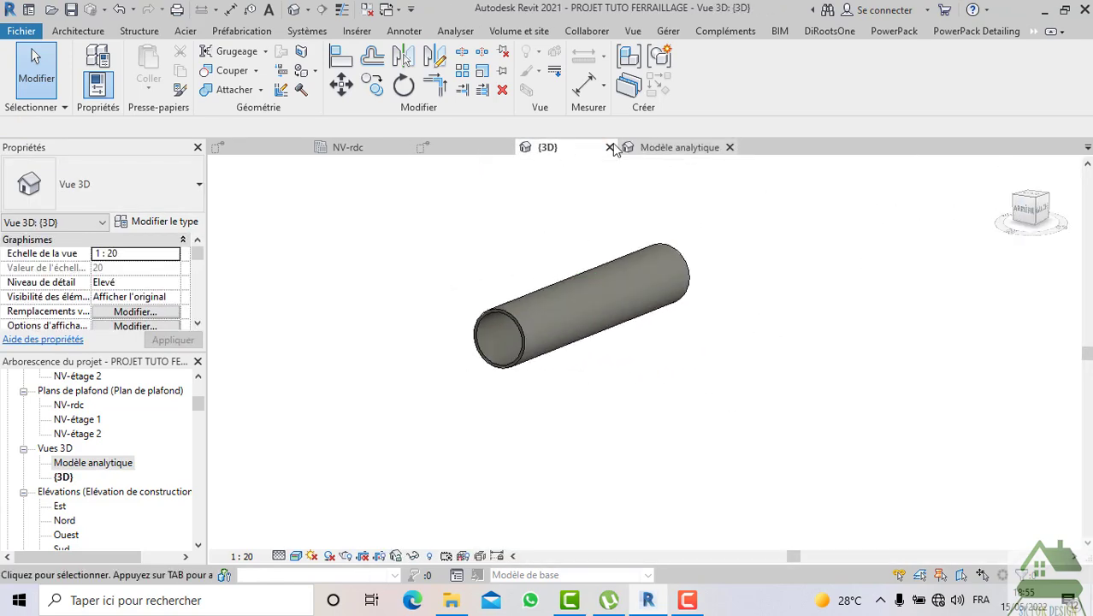
click(437, 147)
scroll(581, 280, down, 2)
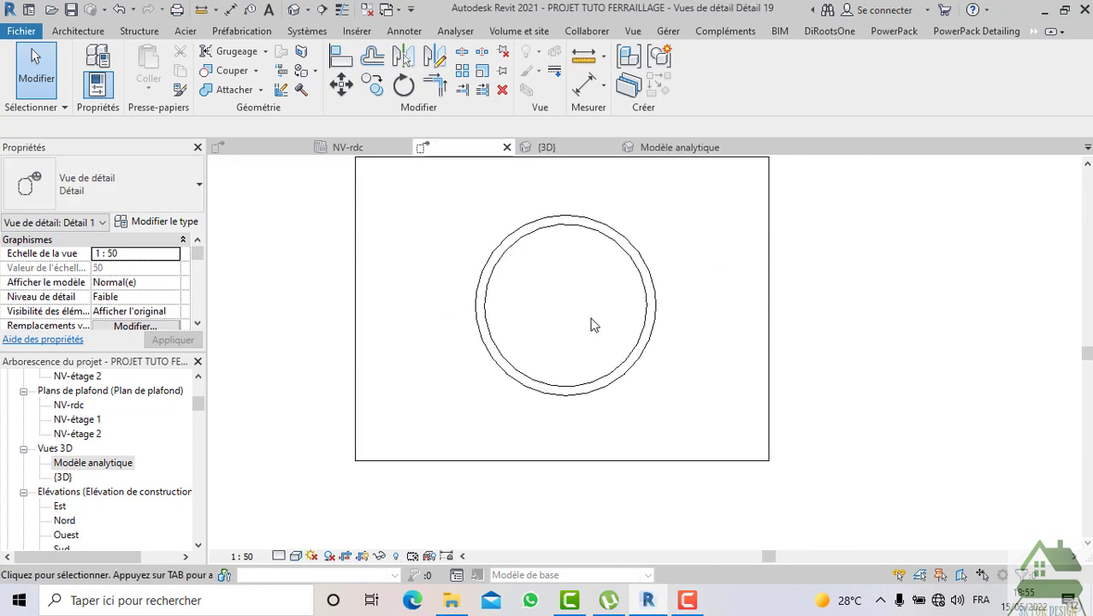
scroll(582, 301, down, 1)
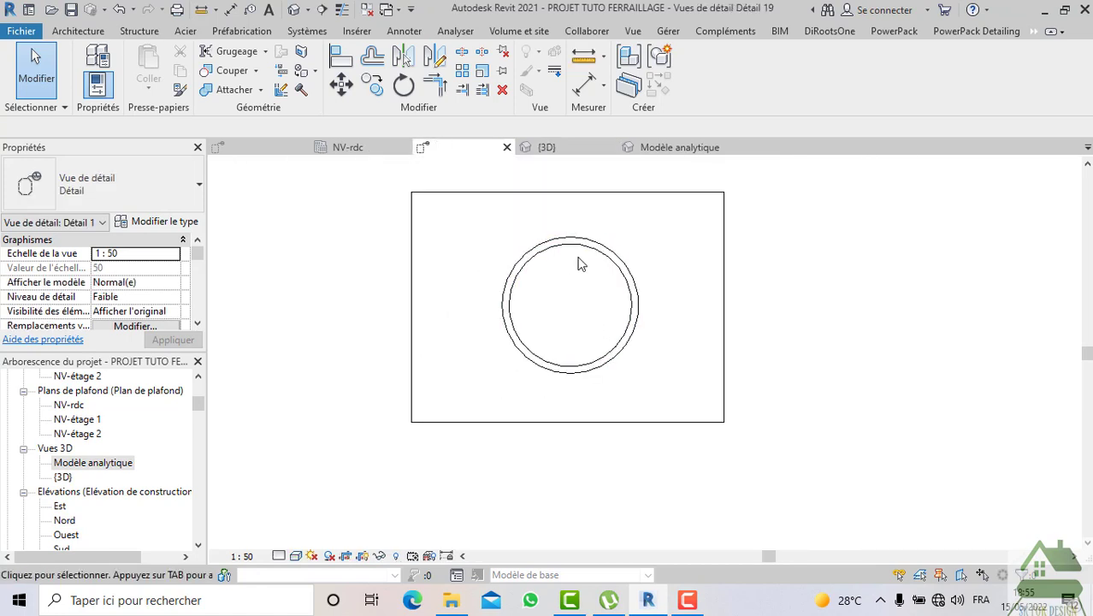
scroll(608, 269, up, 2)
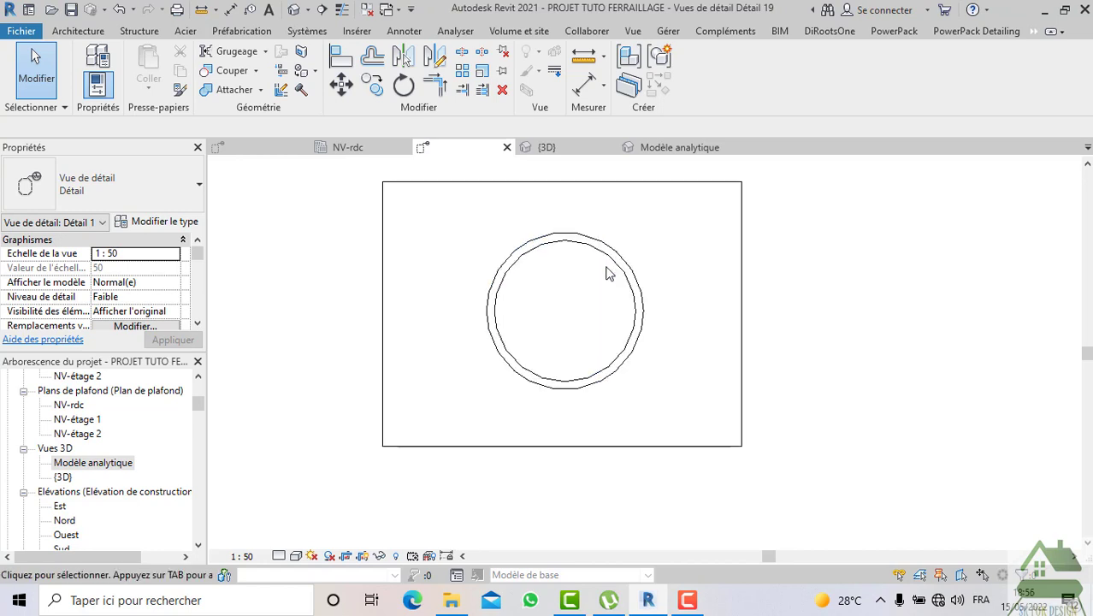
scroll(637, 243, down, 1)
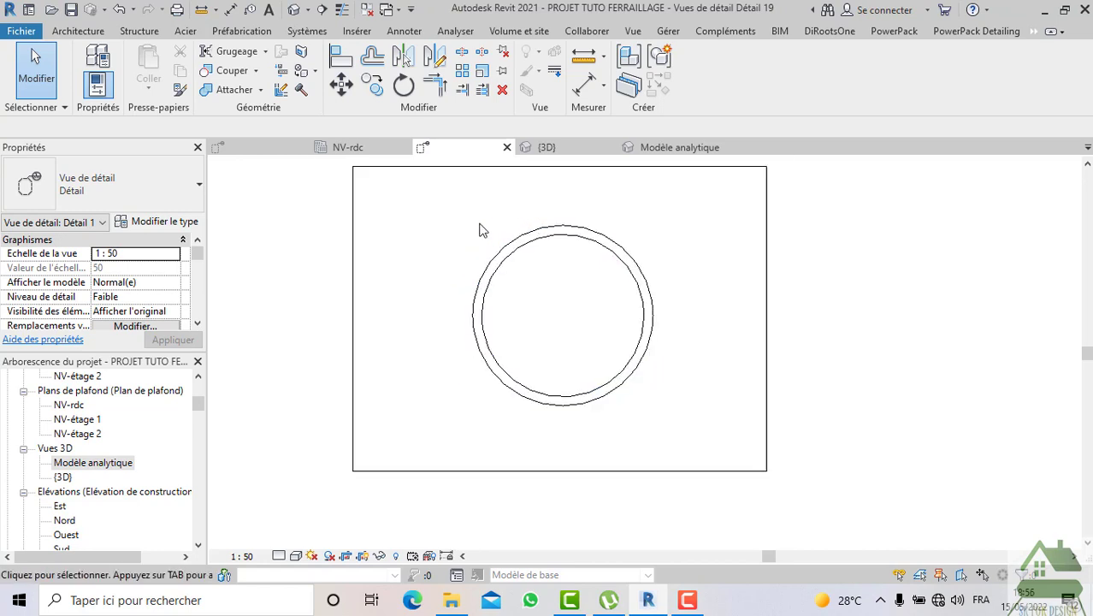
scroll(488, 269, down, 1)
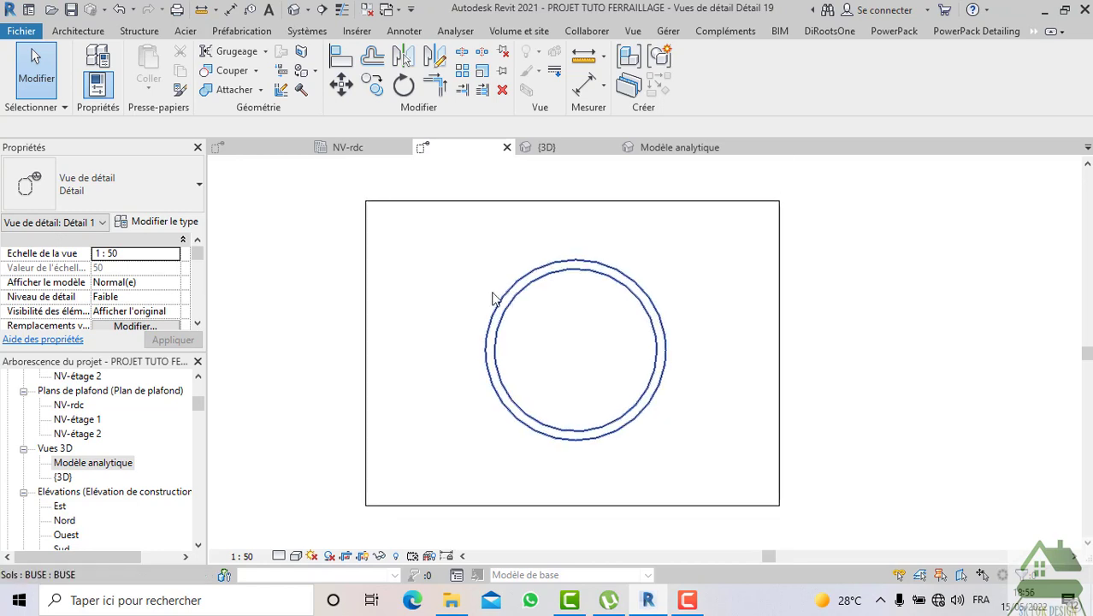
Widen the Détail 19 crop region by extending its left edge to leave free space beside the circular BUSE
click(393, 318)
scroll(407, 306, down, 1)
drag(395, 320, 232, 310)
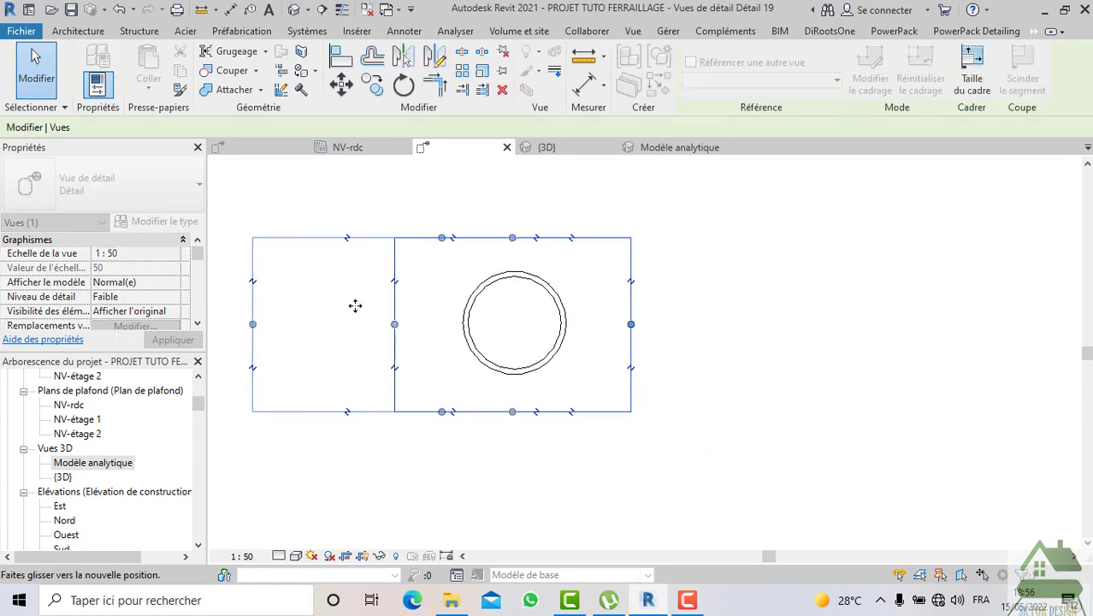
middle_drag(430, 307, 513, 308)
click(466, 287)
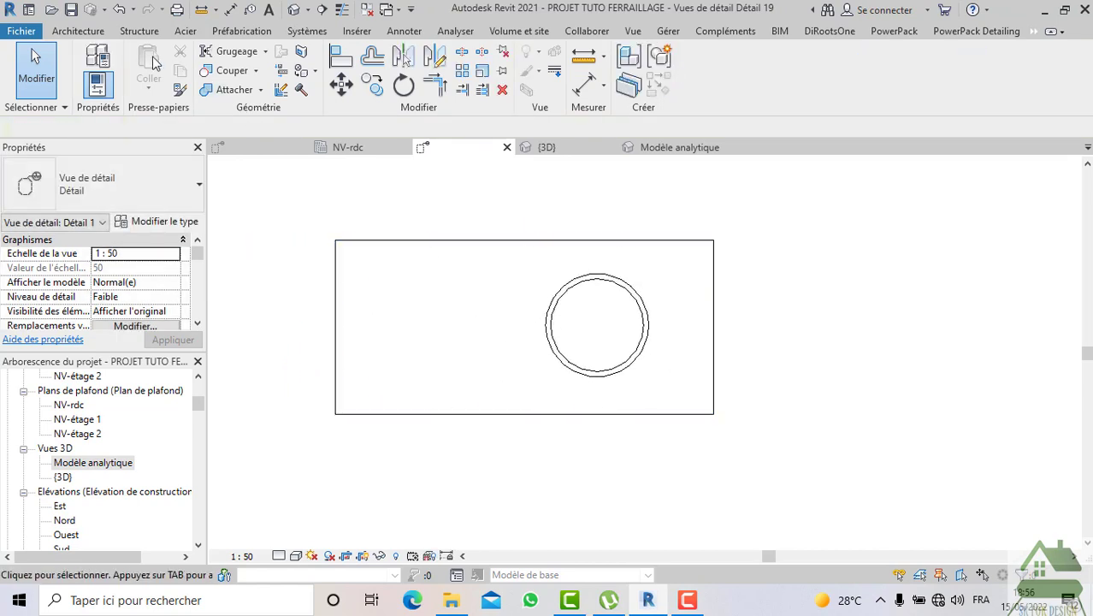
Start an in-place component in the Murs category with the name Murs 1
click(137, 31)
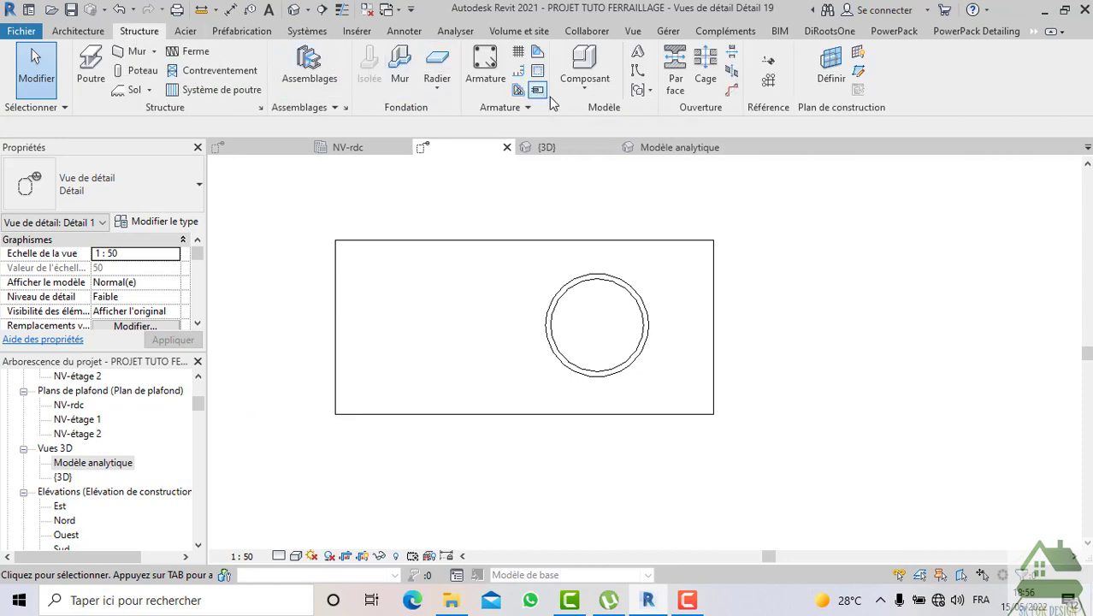
click(583, 88)
click(610, 151)
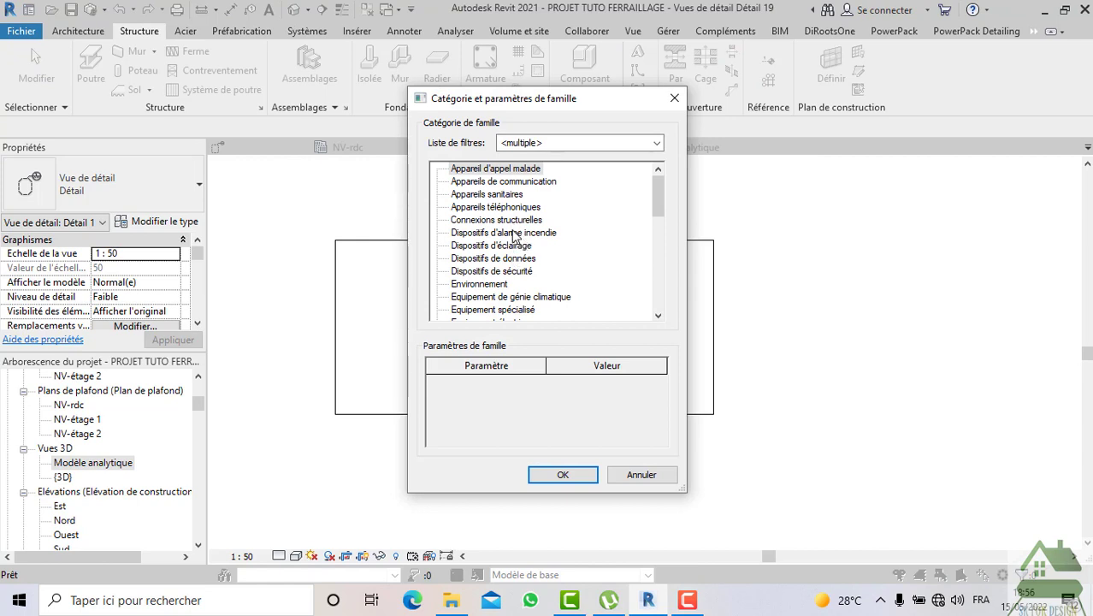
scroll(505, 210, down, 3)
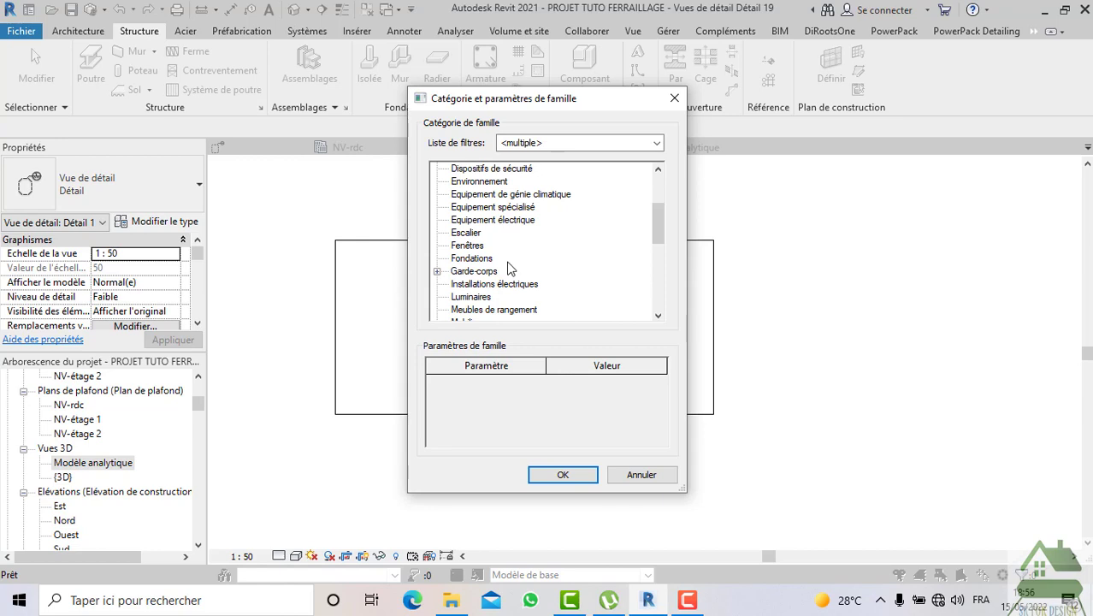
scroll(509, 269, down, 3)
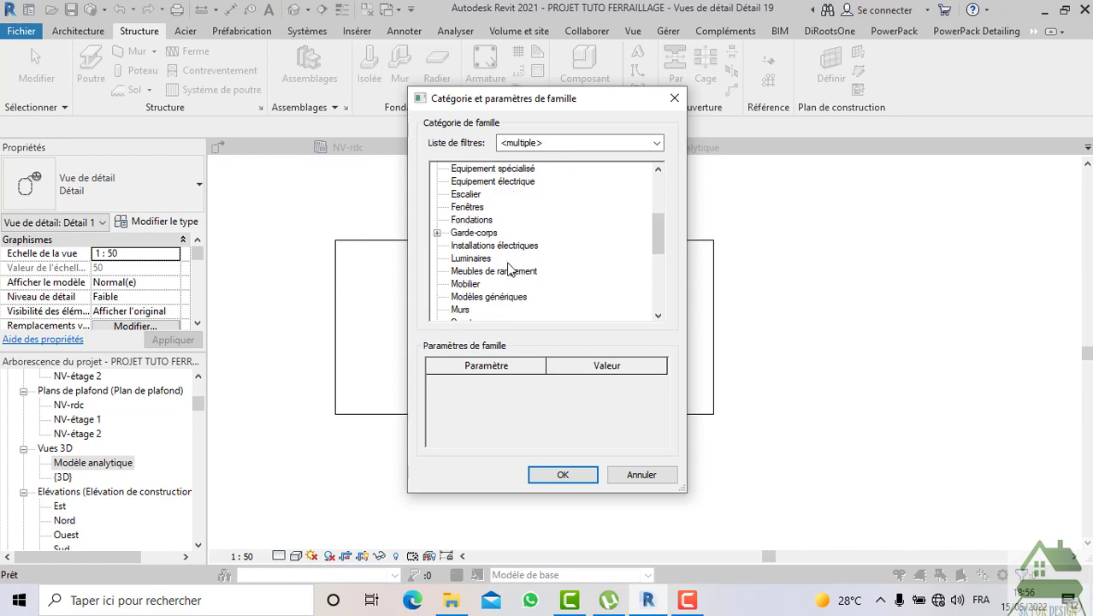
scroll(511, 270, down, 1)
scroll(511, 270, down, 1)
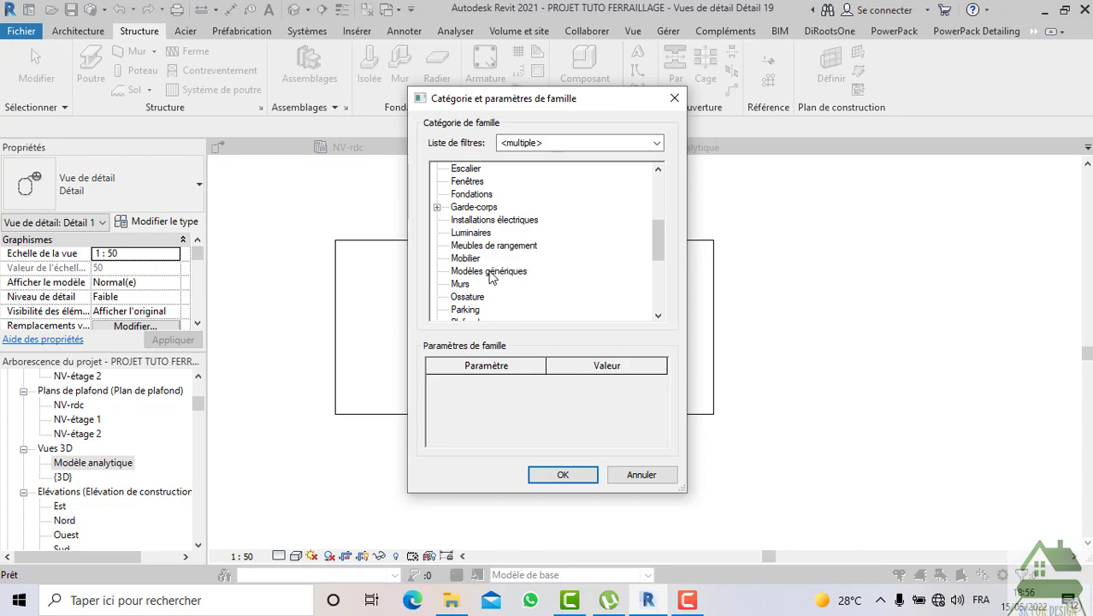
scroll(492, 277, down, 1)
click(460, 271)
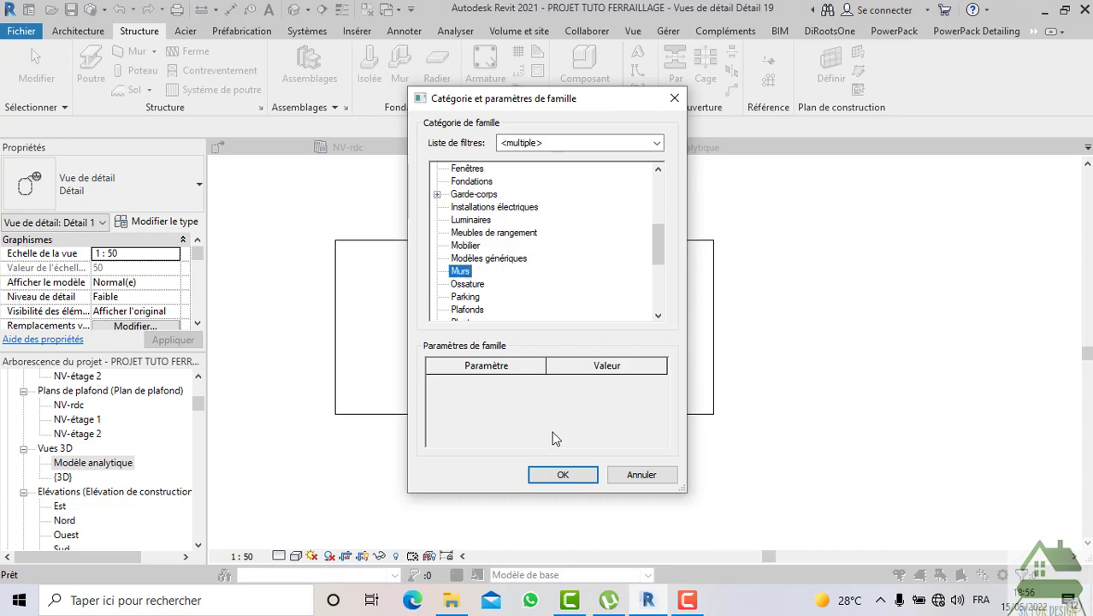
click(557, 475)
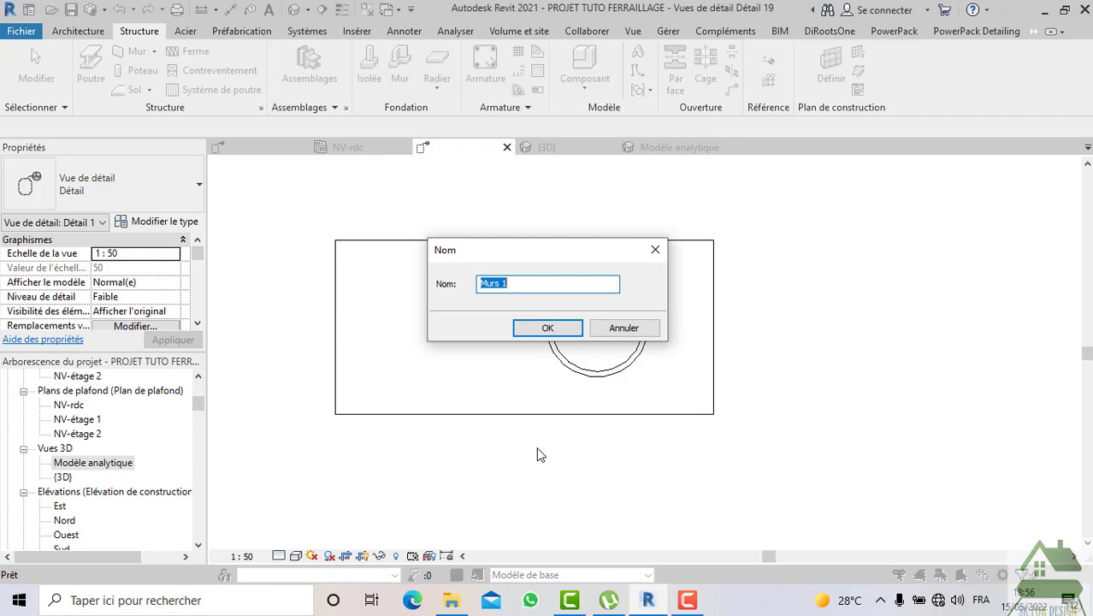
click(539, 327)
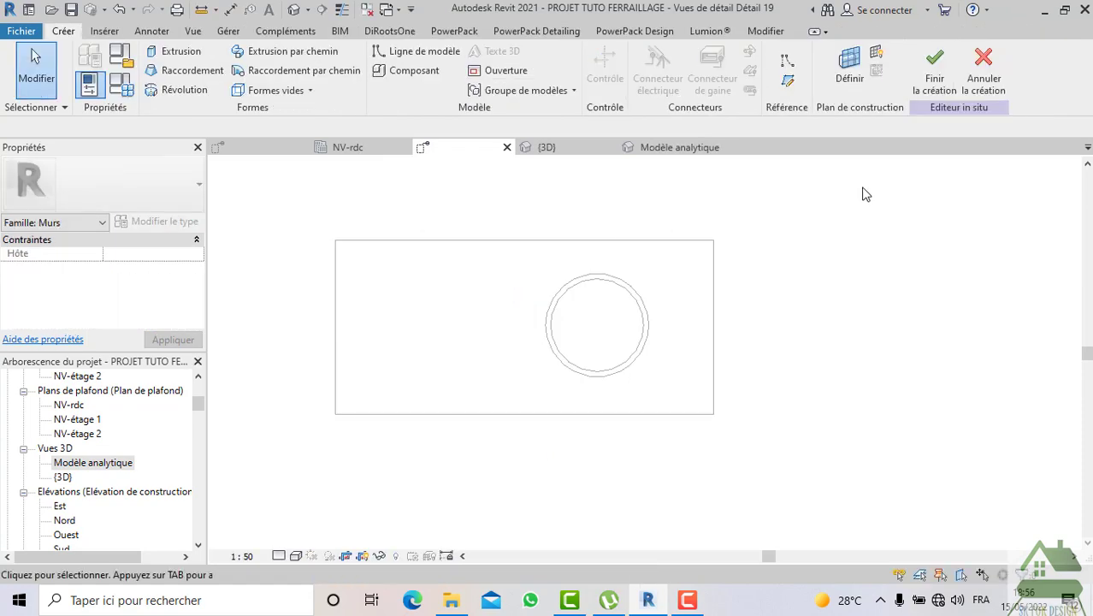
Set the work plane of the in-place wall component to grid Quadrillage : 3
click(850, 66)
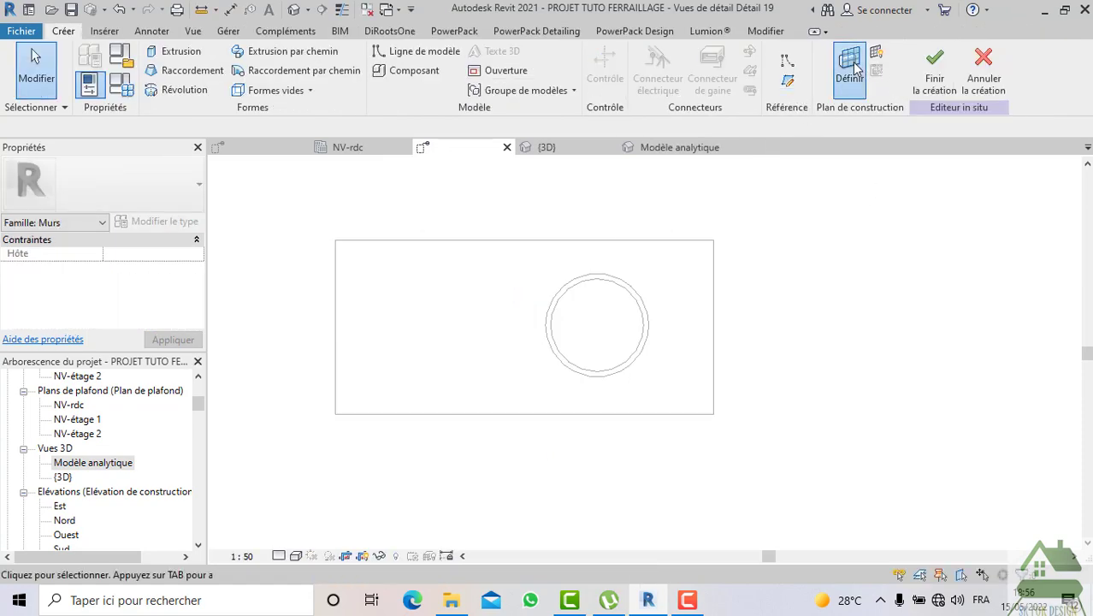
click(609, 298)
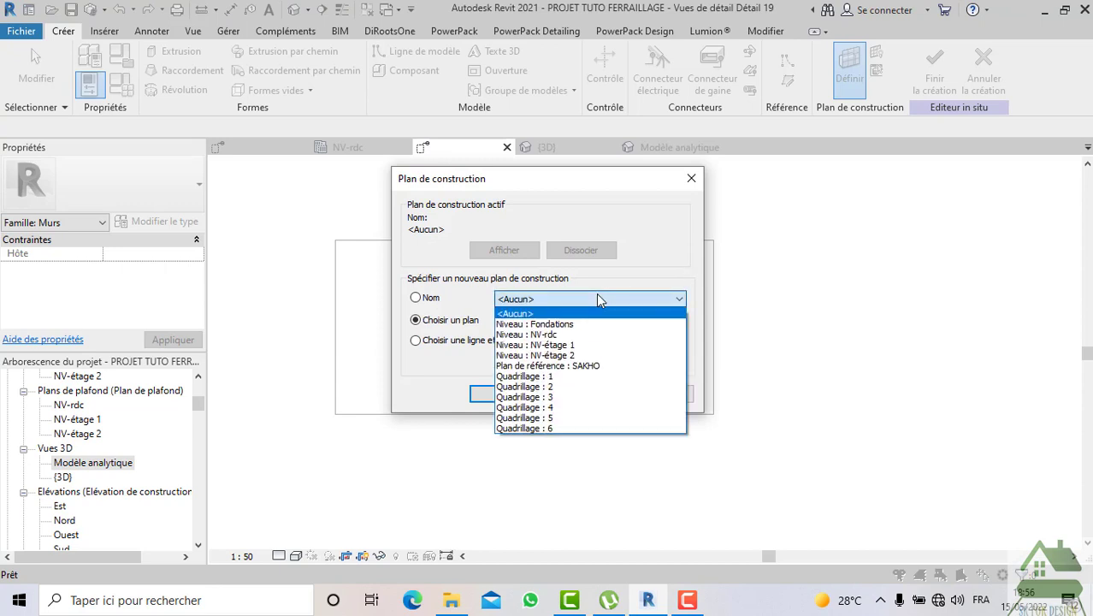
click(537, 397)
click(530, 397)
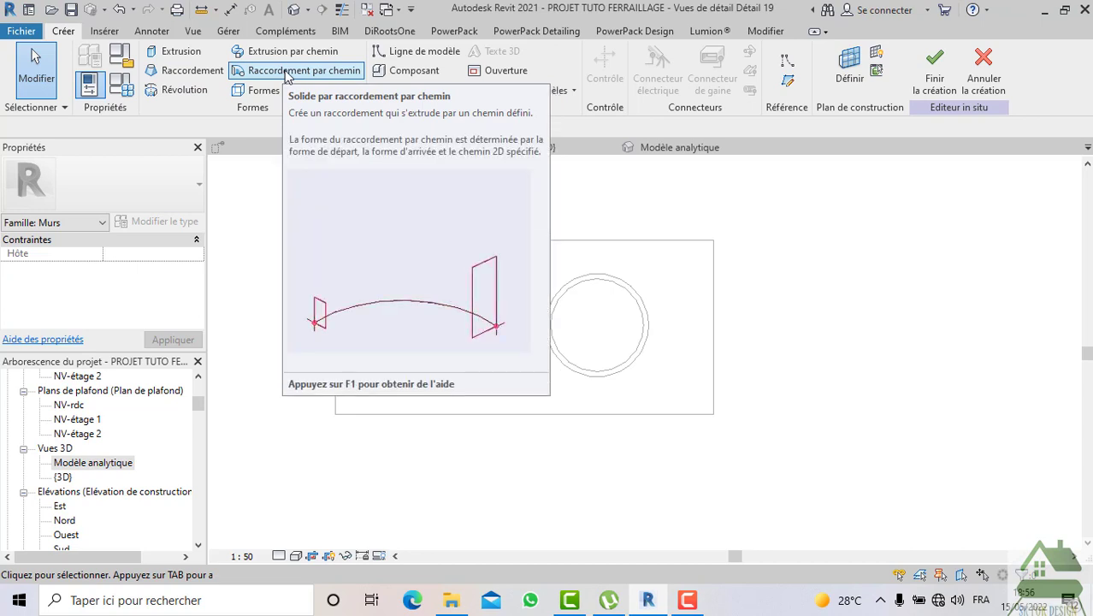
Try starting a swept blend solid beside the circular BUSE, and undo it
click(287, 72)
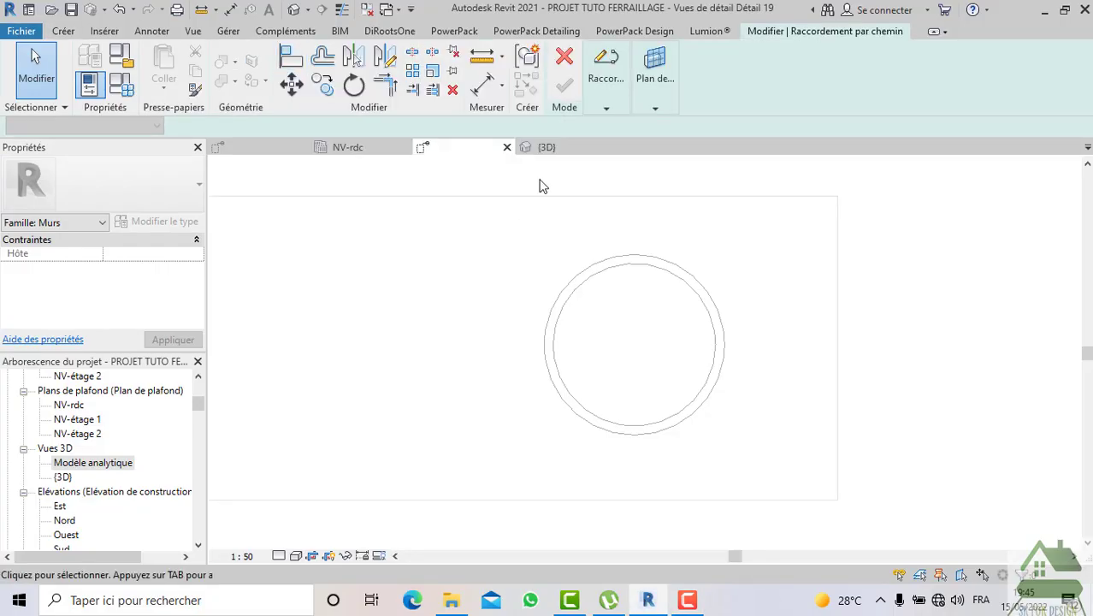
click(65, 30)
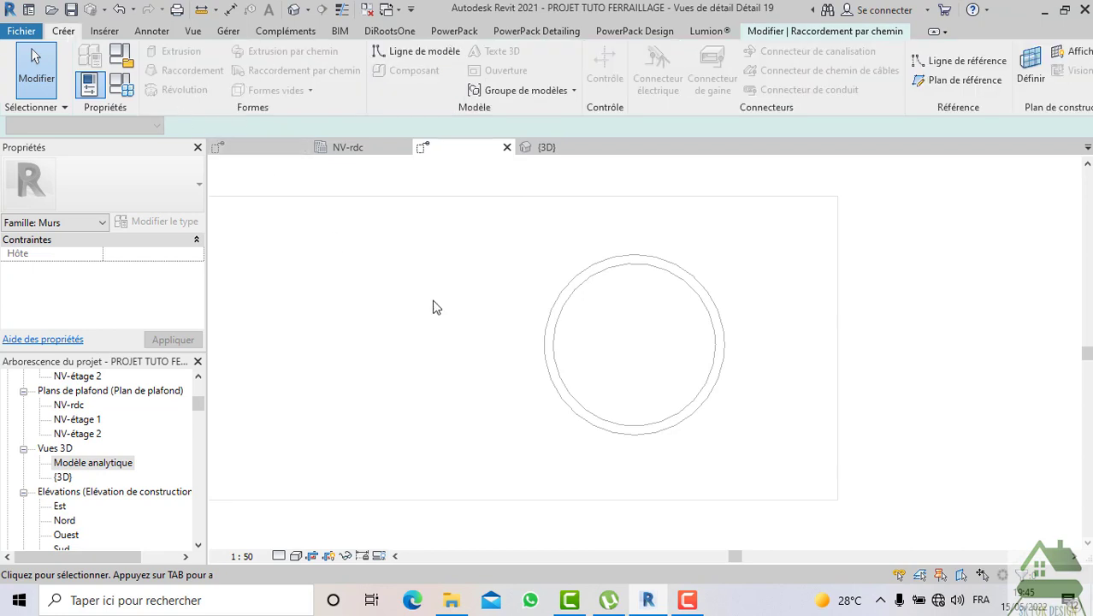
scroll(598, 271, down, 3)
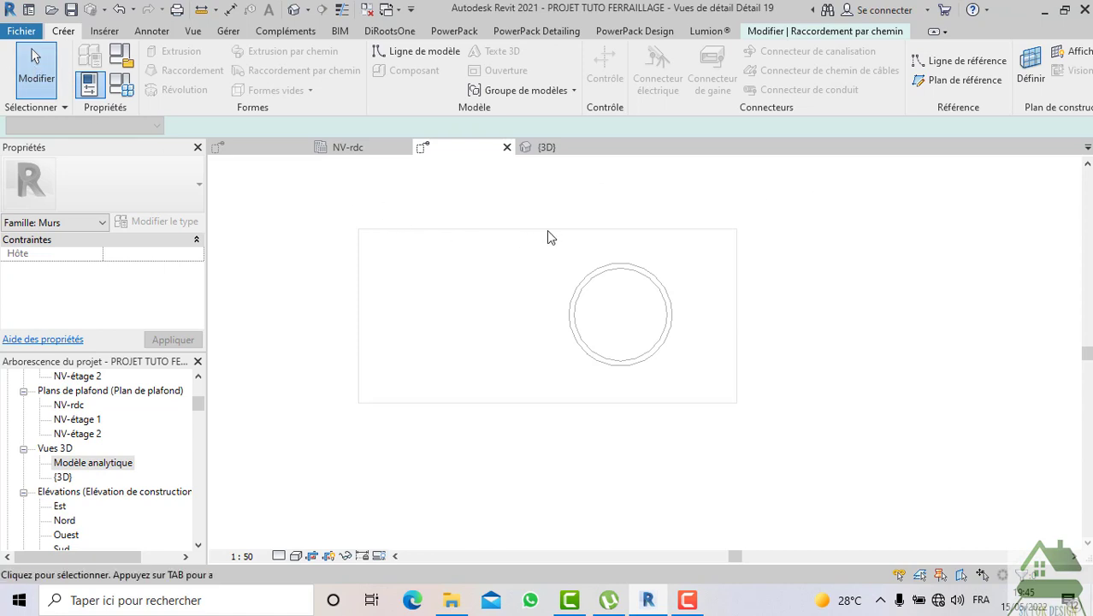
click(121, 10)
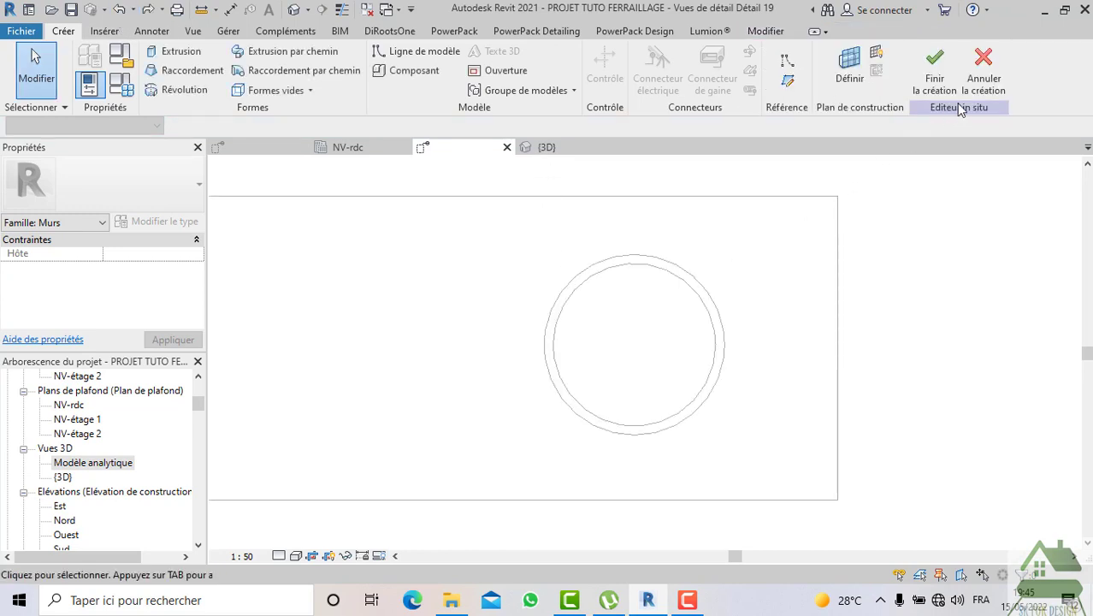
Leave the in-place editor and discard the empty Murs 1 wall component
click(983, 73)
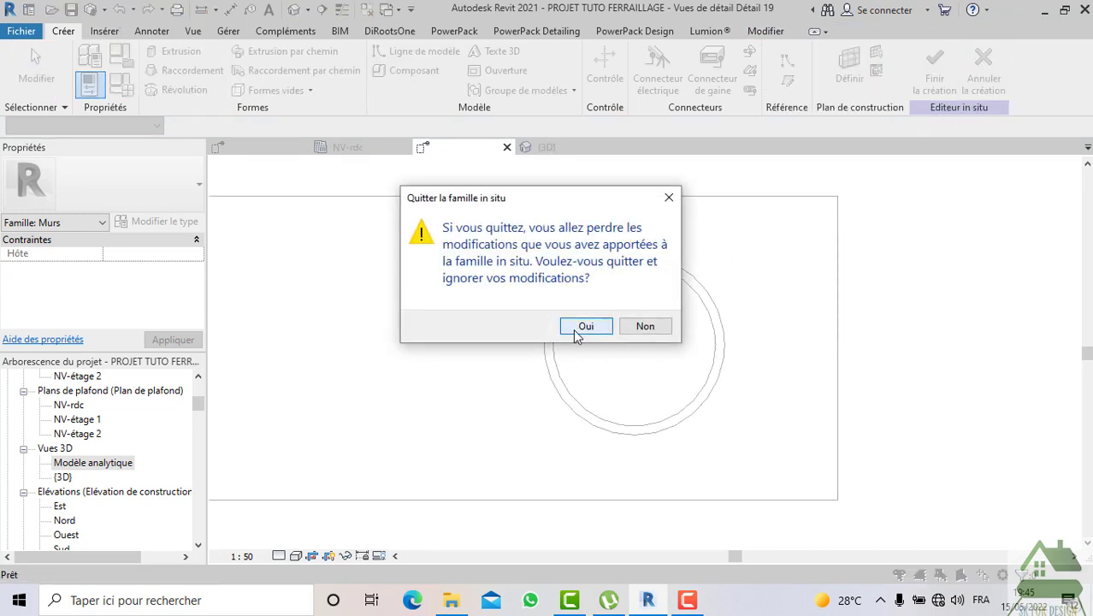
click(576, 332)
scroll(612, 364, up, 3)
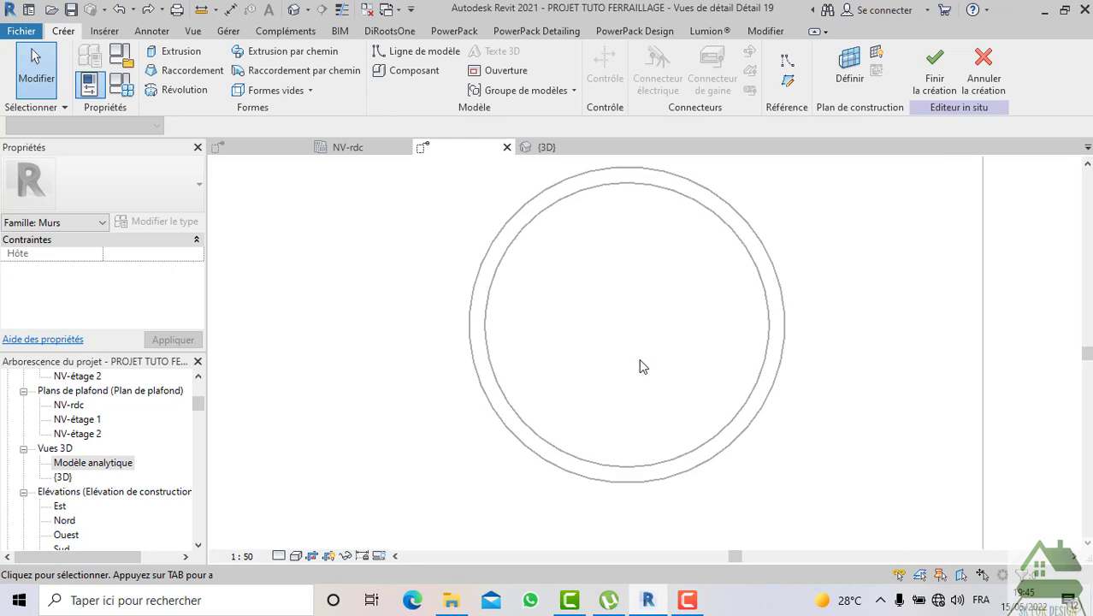
click(934, 73)
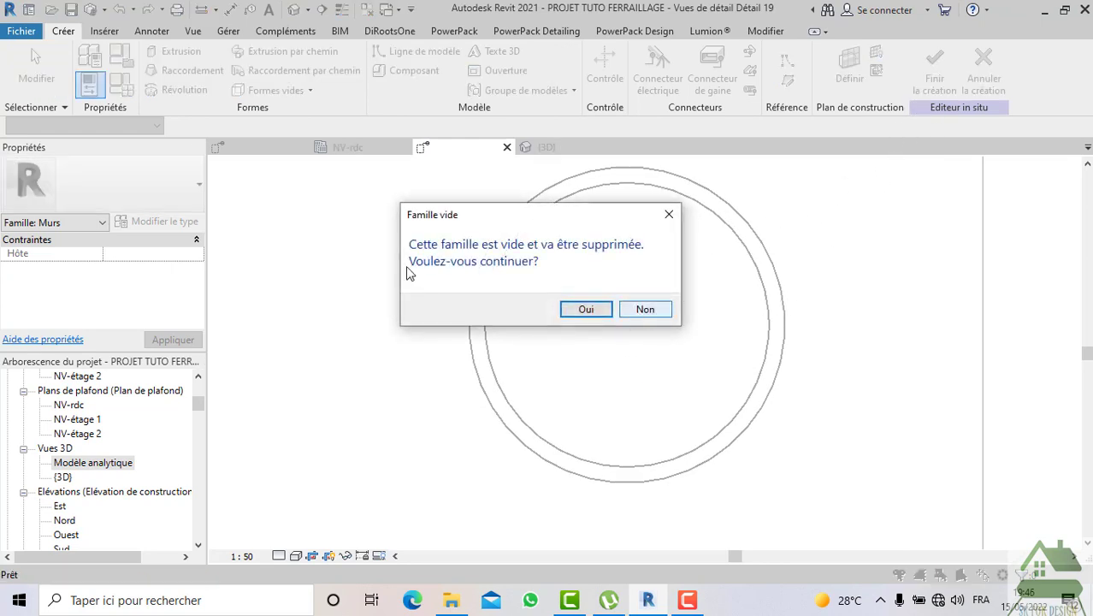
click(644, 308)
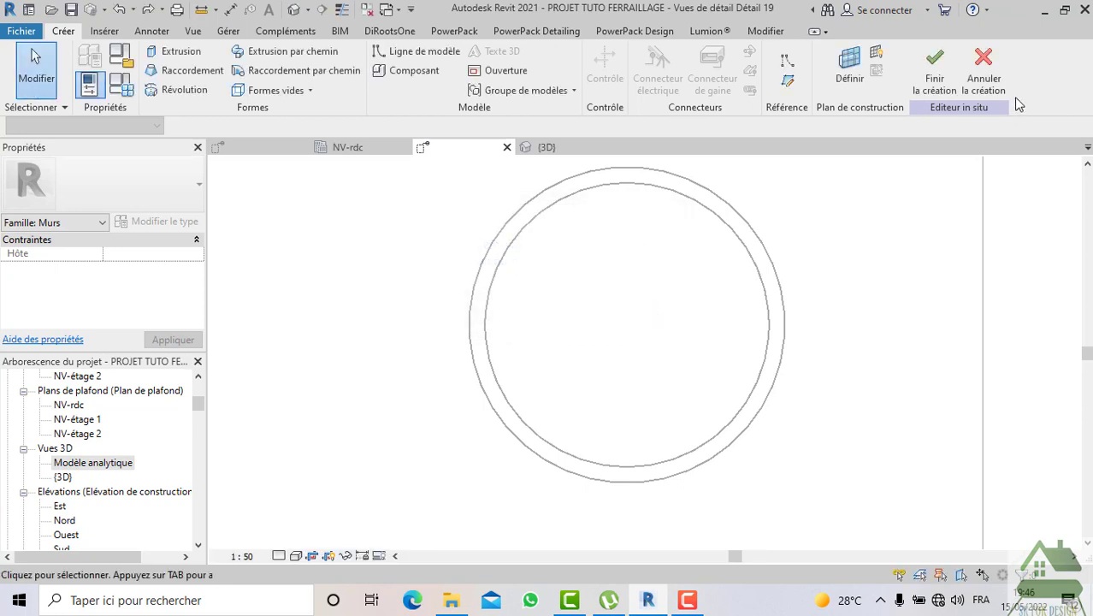
click(981, 72)
click(585, 324)
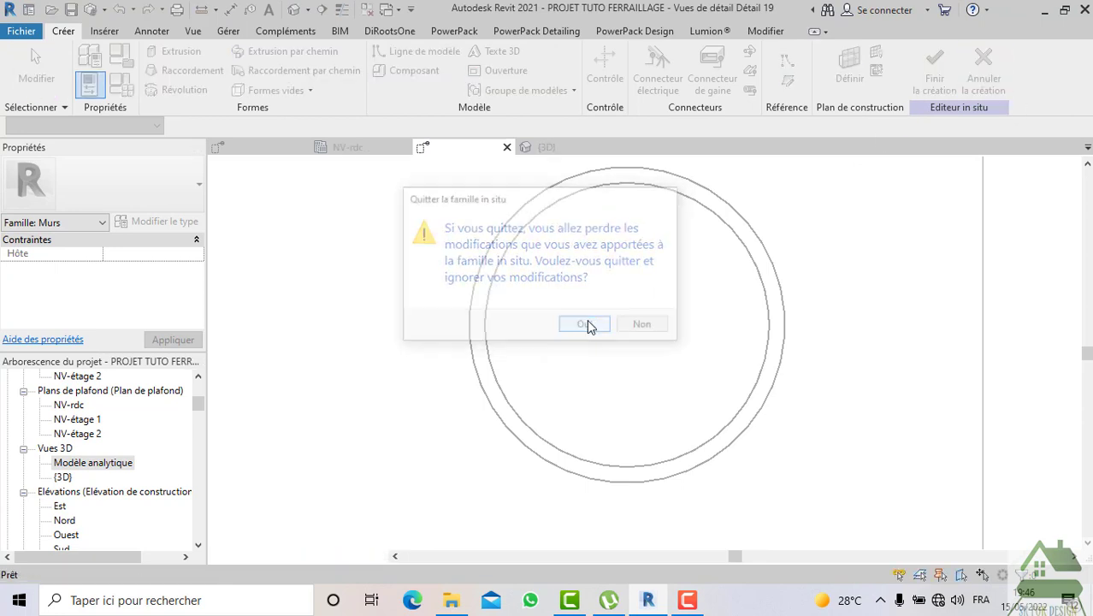
Start placing HA10 (Fe400) rebar in the Détail 19 view with the circular bar shape 75
scroll(540, 342, up, 4)
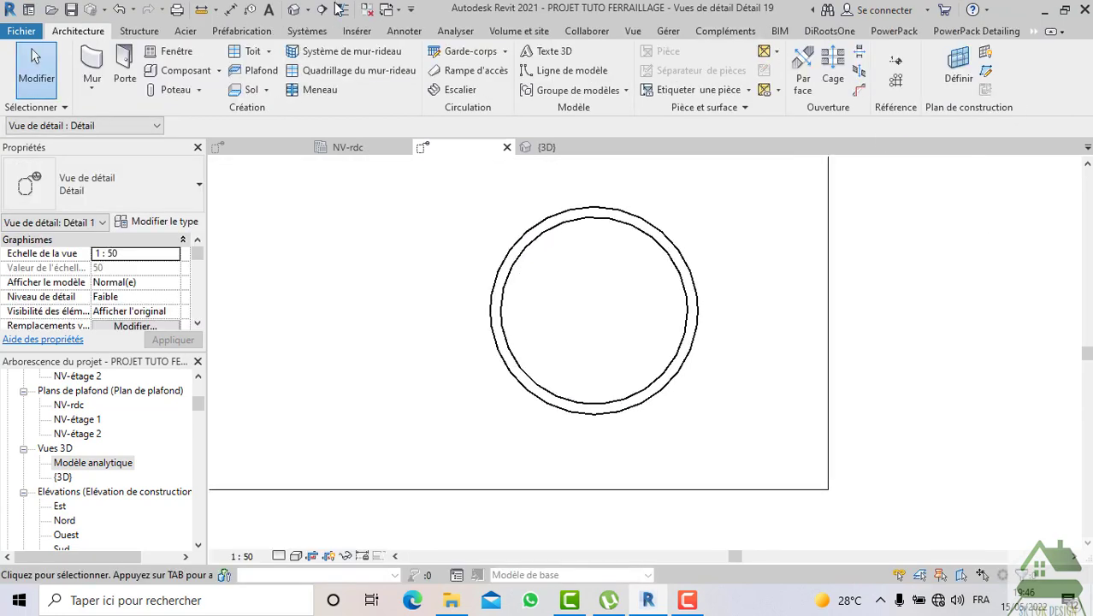
click(141, 32)
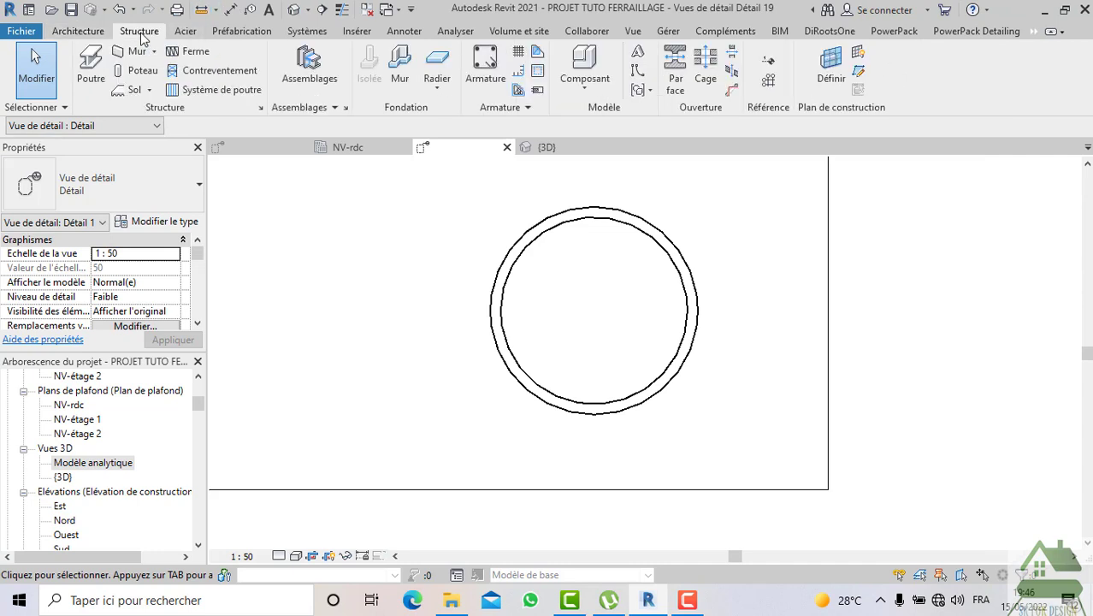
click(483, 74)
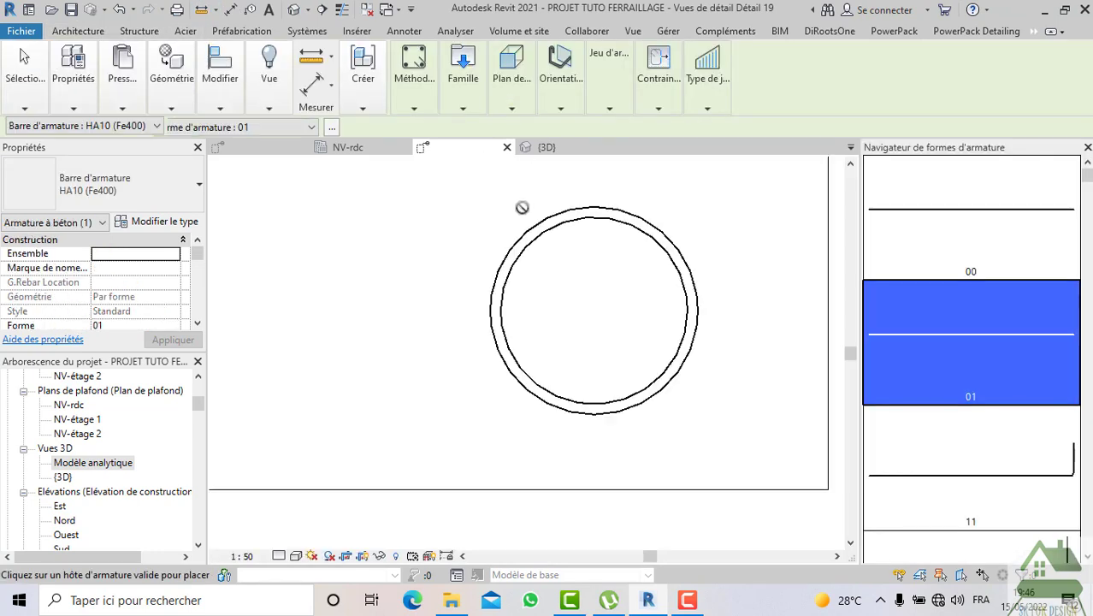
scroll(1000, 309, down, 5)
scroll(1002, 320, down, 10)
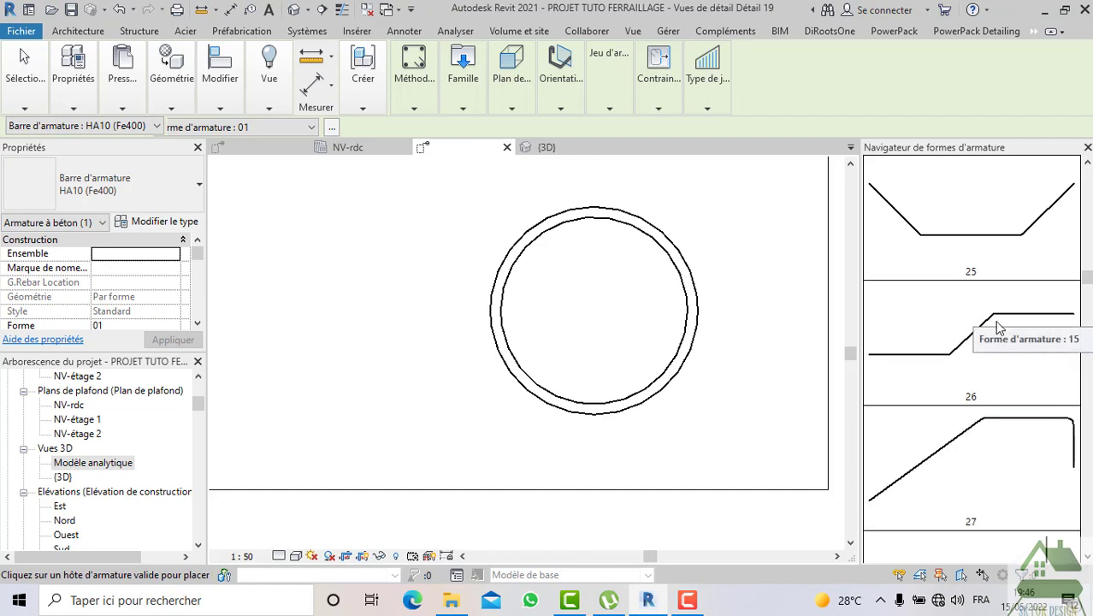
scroll(981, 376, down, 8)
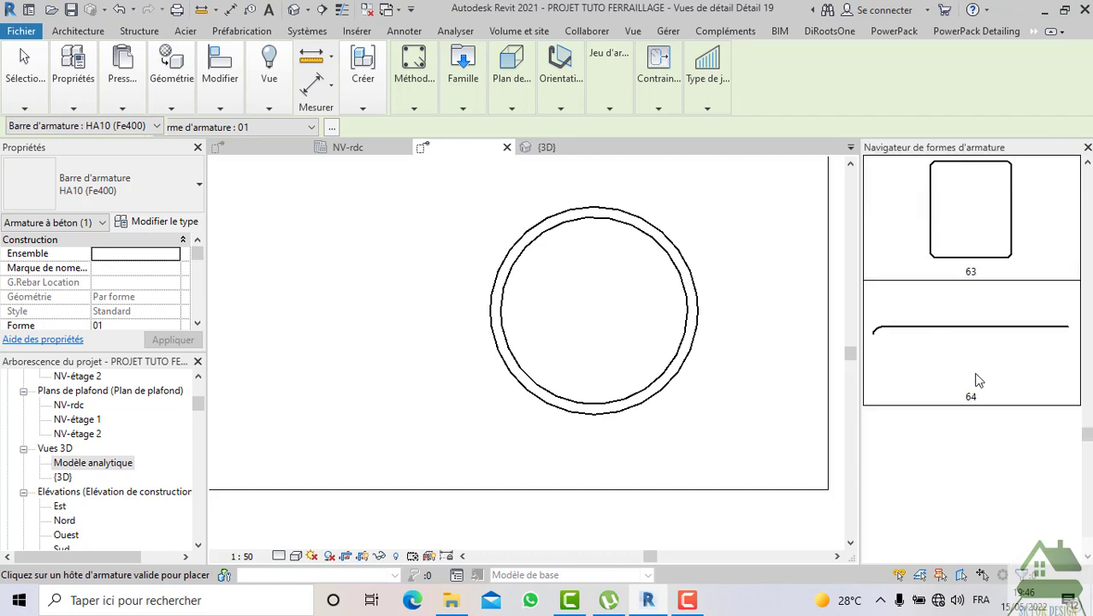
click(971, 327)
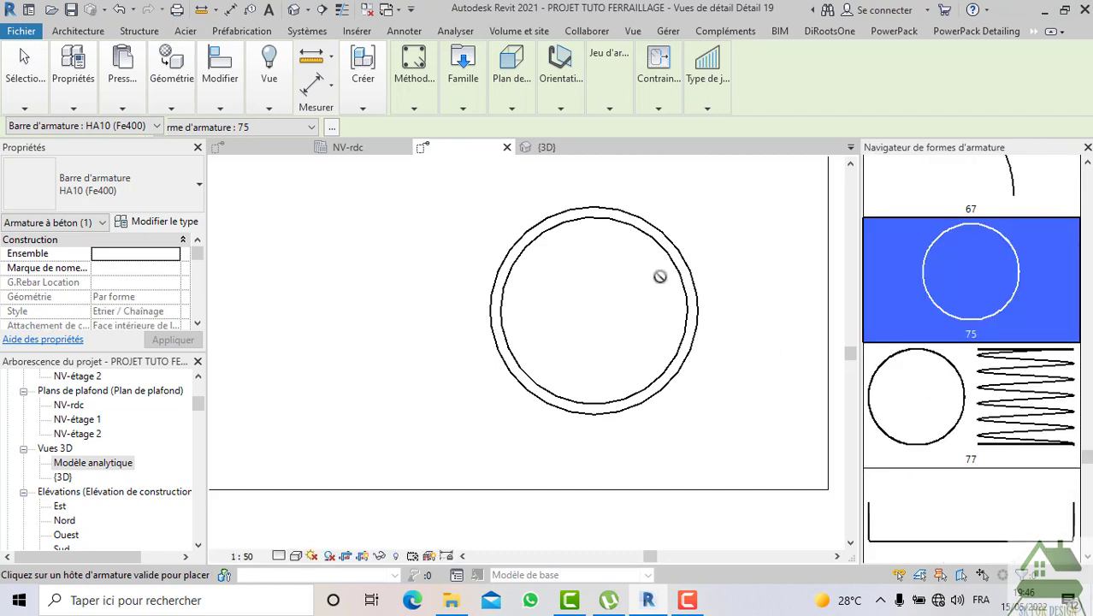
Try positioning the circular shape 75 bar within the thickness of the BUSE wall
scroll(643, 227, up, 2)
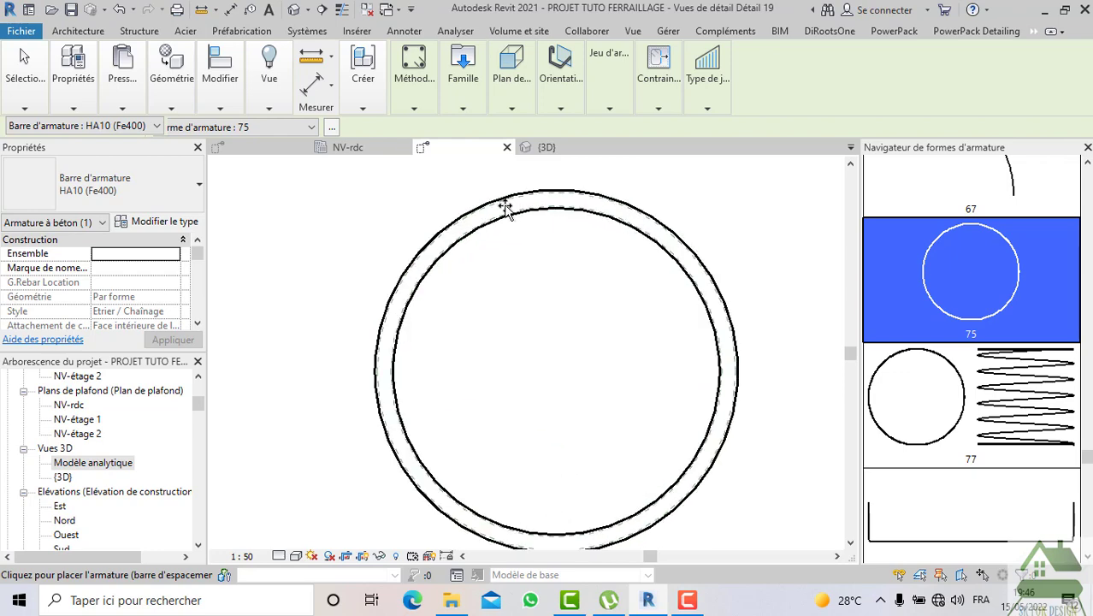
scroll(501, 212, up, 2)
scroll(498, 220, down, 4)
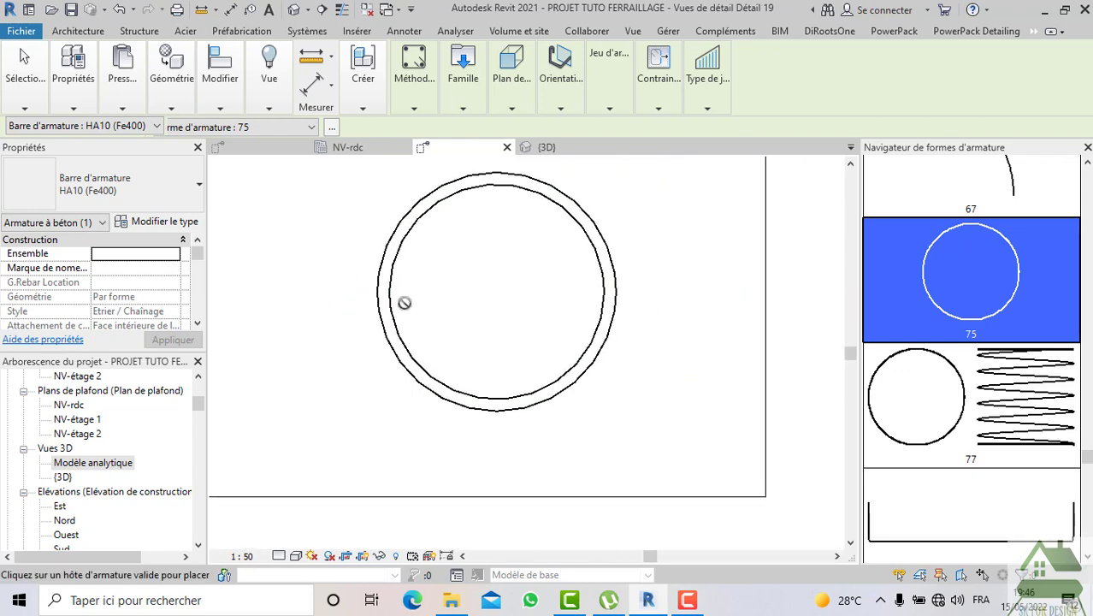
scroll(386, 318, up, 3)
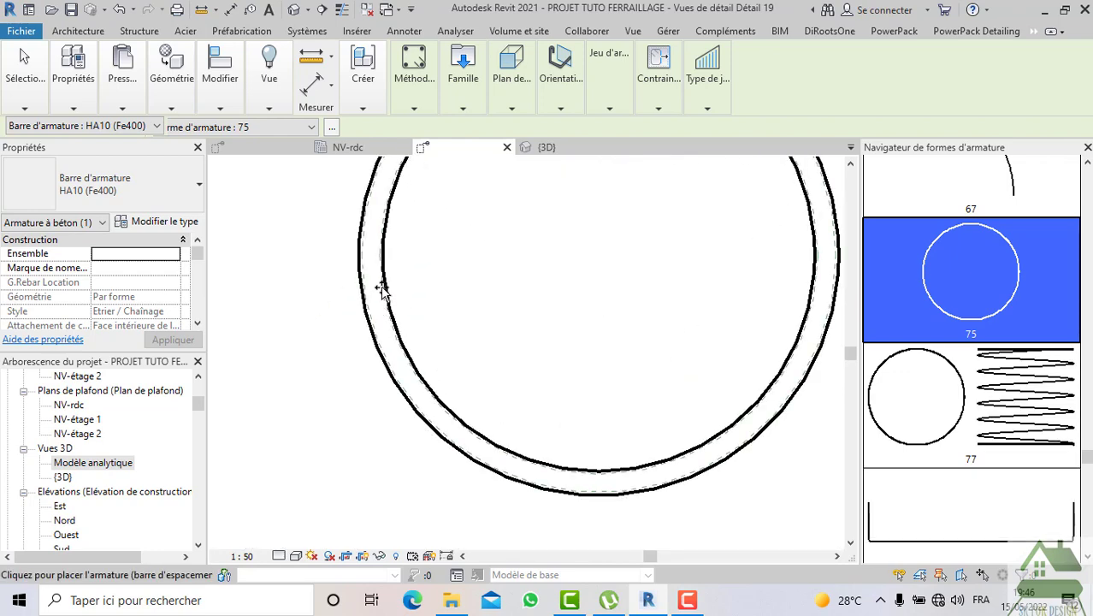
middle_drag(384, 286, 379, 342)
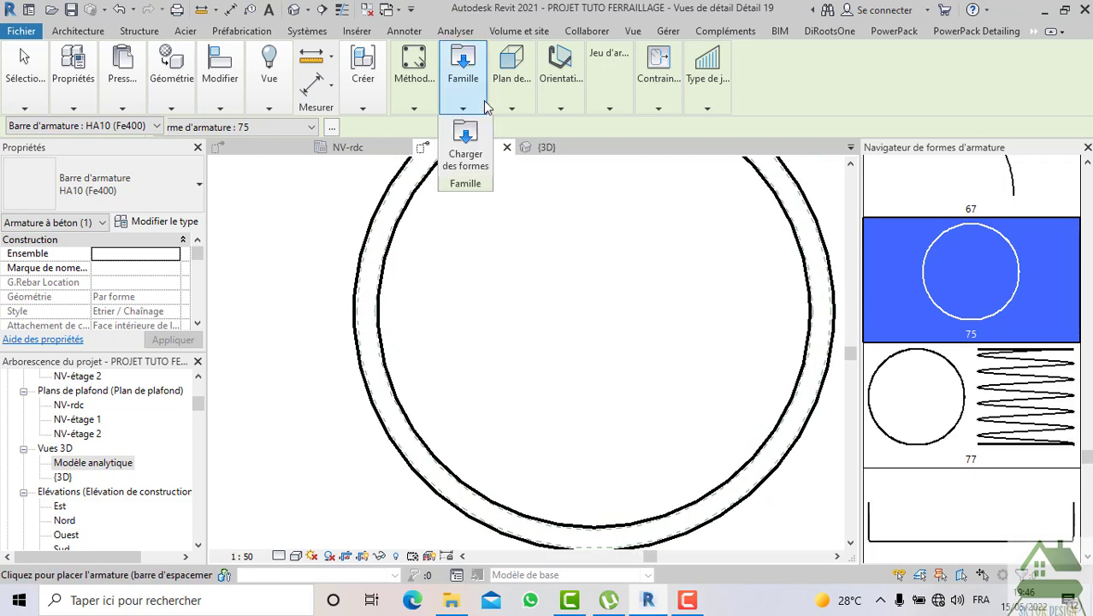
Try the rebar command on the BUSE in the {3D} view and check which placement methods it offers
key(ctrl+Tab)
mouse_move(516, 110)
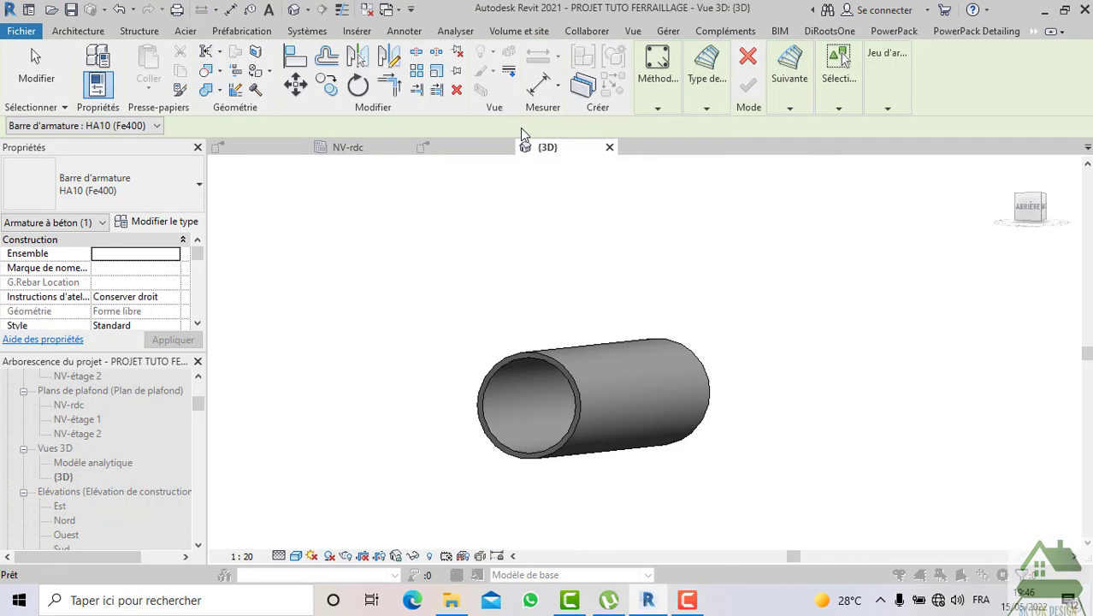
click(749, 58)
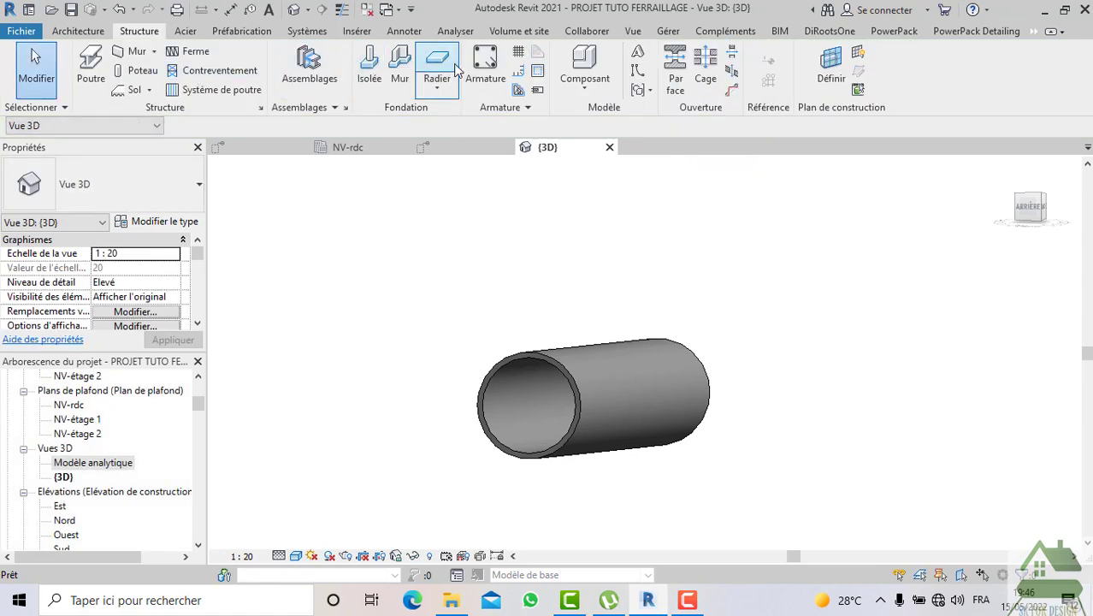
click(484, 70)
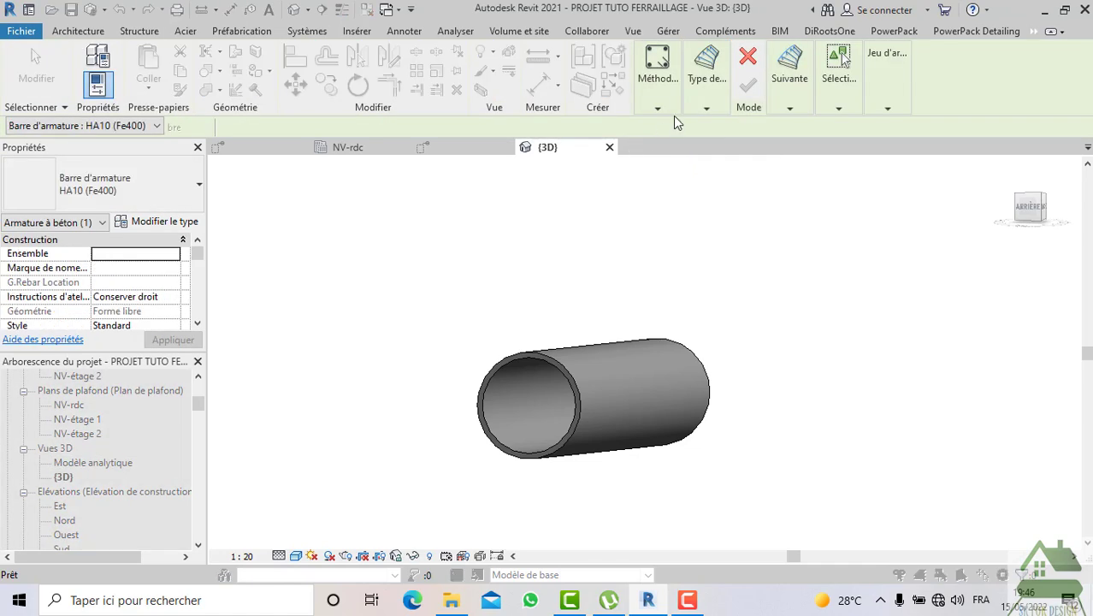
click(662, 109)
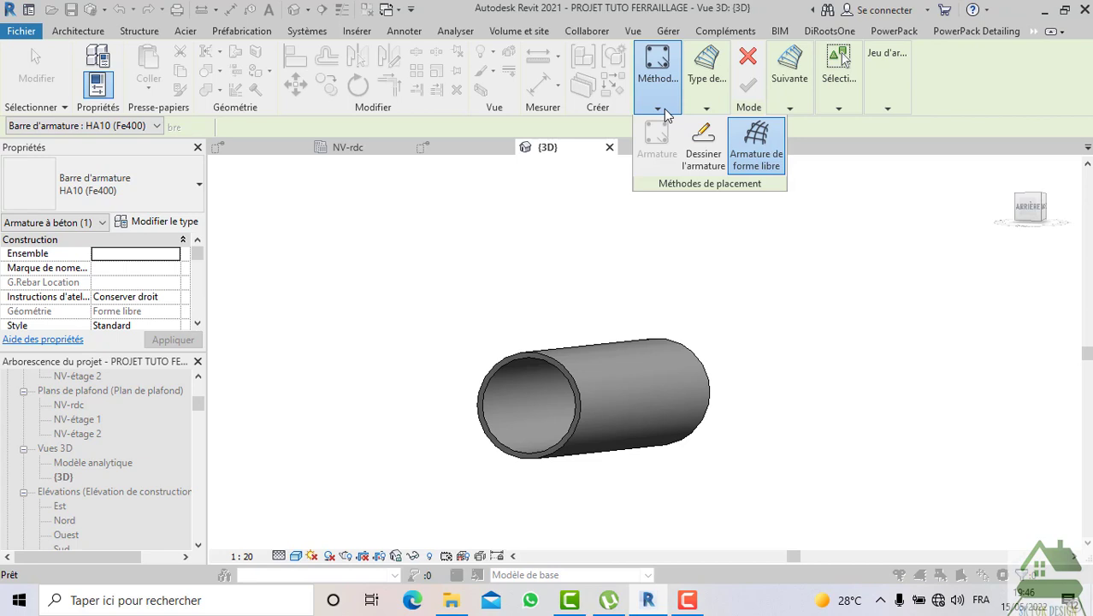
Return to the Détail 19 section and switch the rebar placement method from free form to Armature
click(453, 148)
click(672, 110)
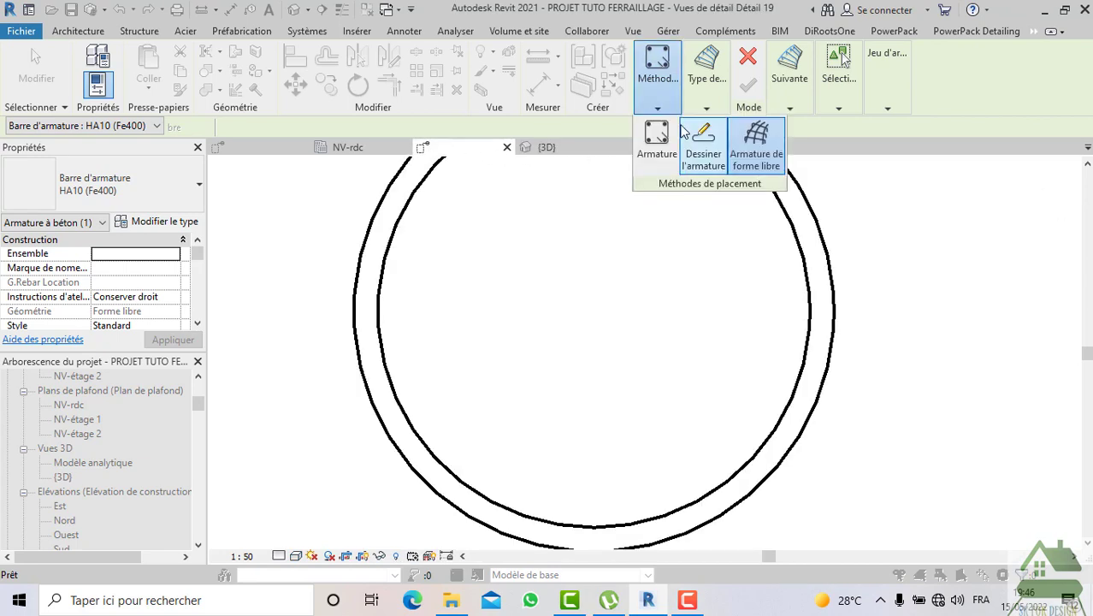
click(706, 111)
click(788, 111)
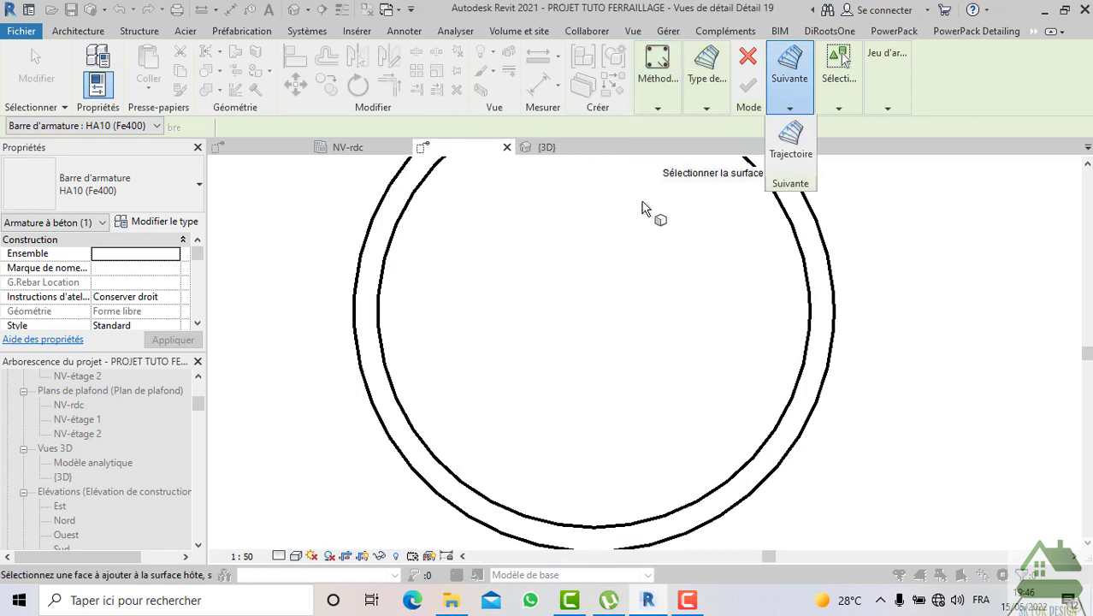
middle_drag(636, 217, 577, 288)
scroll(576, 286, down, 1)
click(658, 104)
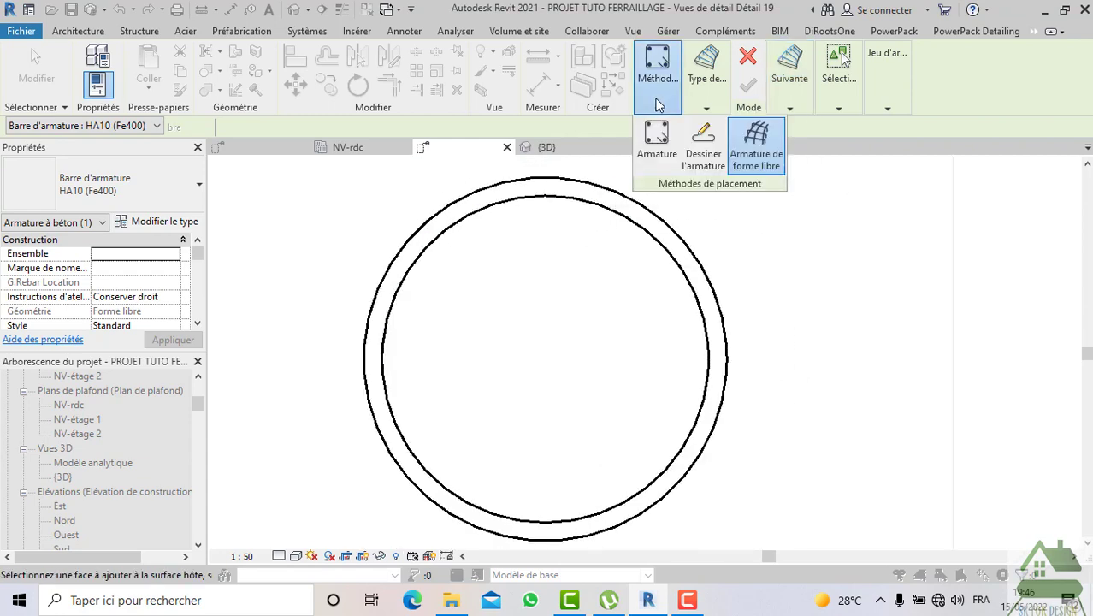
click(648, 152)
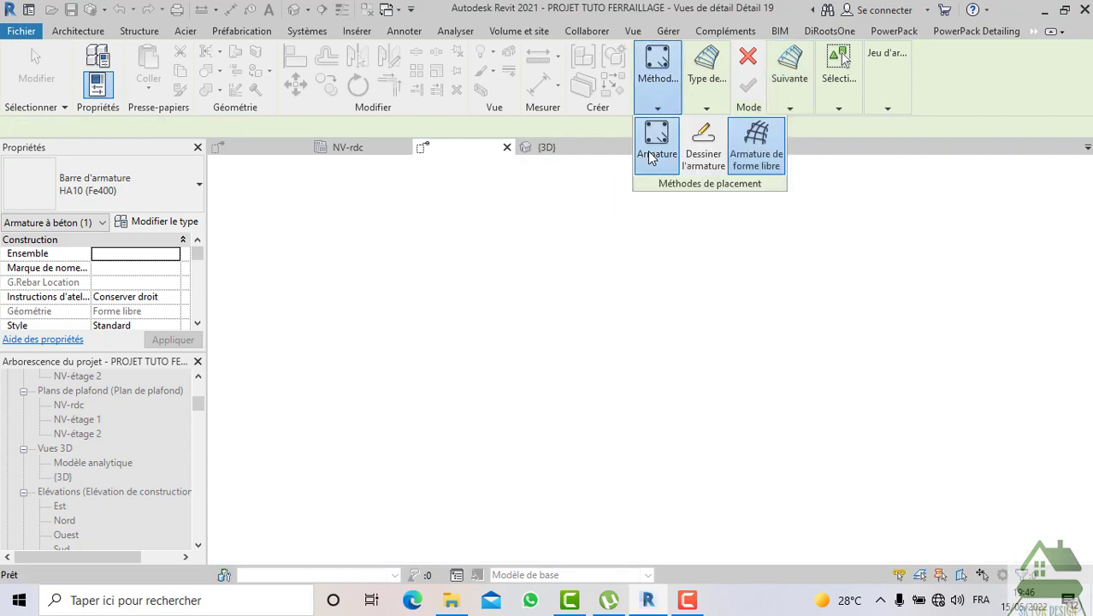
Check the rebar orientation and placement plane options, and try positioning the shape 75 bar in the BUSE wall
click(564, 106)
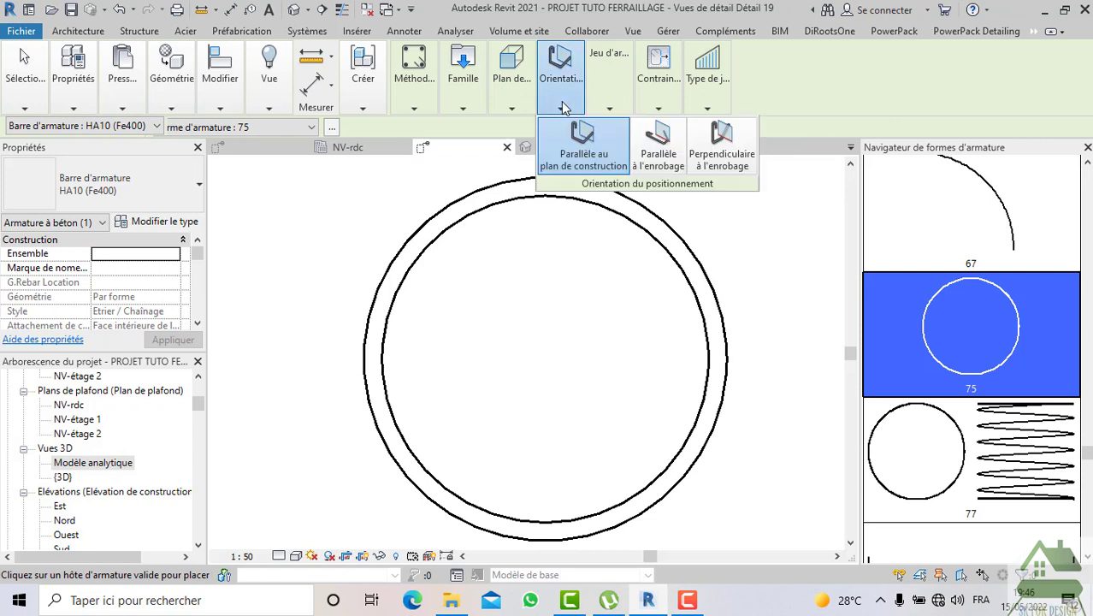
click(512, 108)
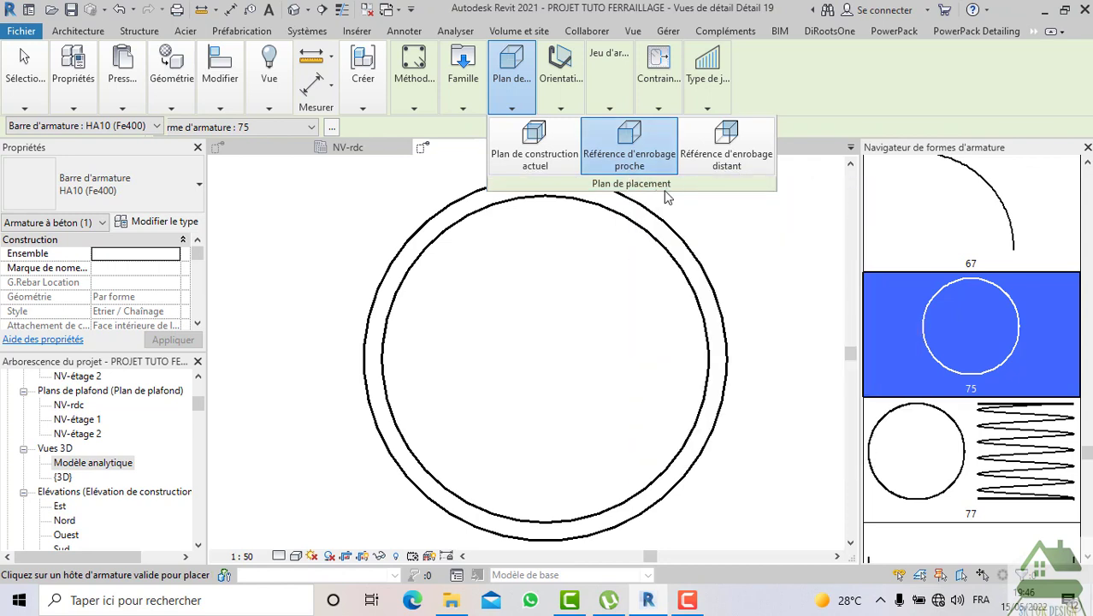
click(712, 293)
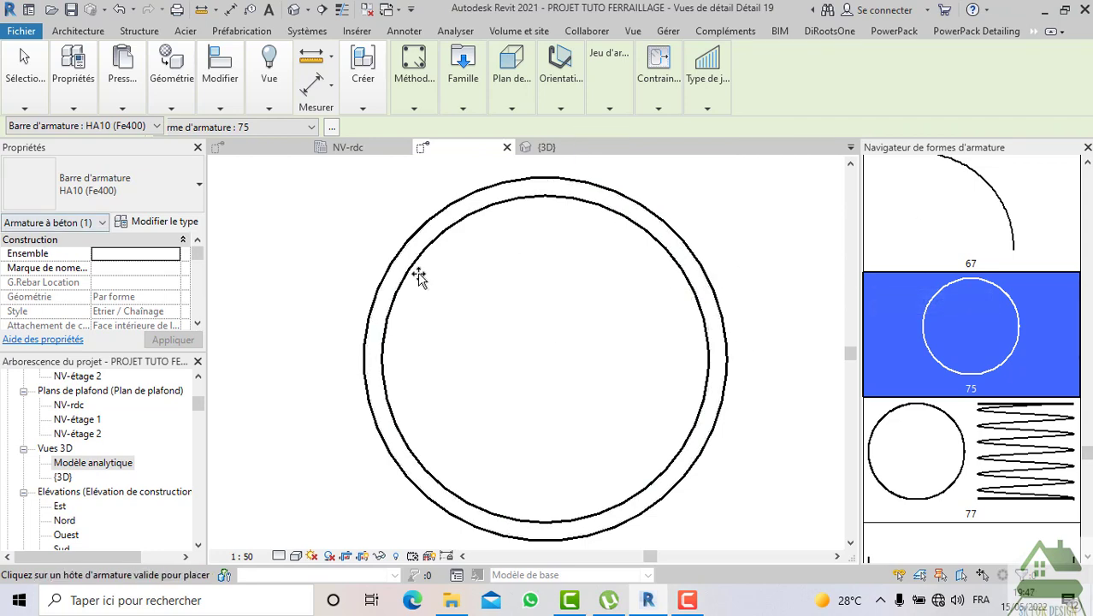
middle_drag(377, 318, 338, 301)
scroll(341, 305, down, 1)
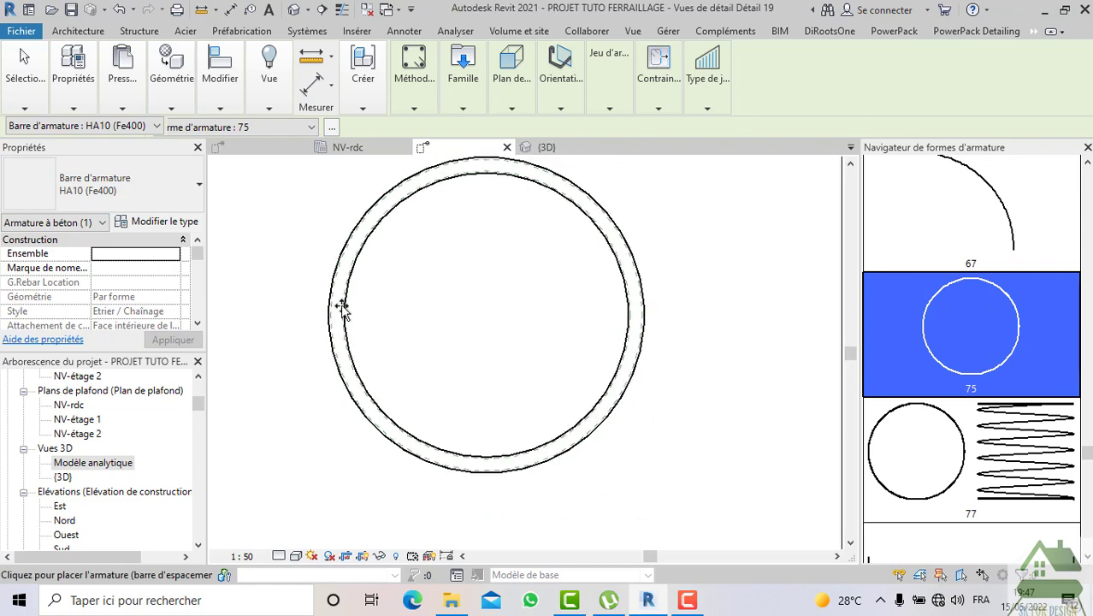
scroll(376, 376, down, 2)
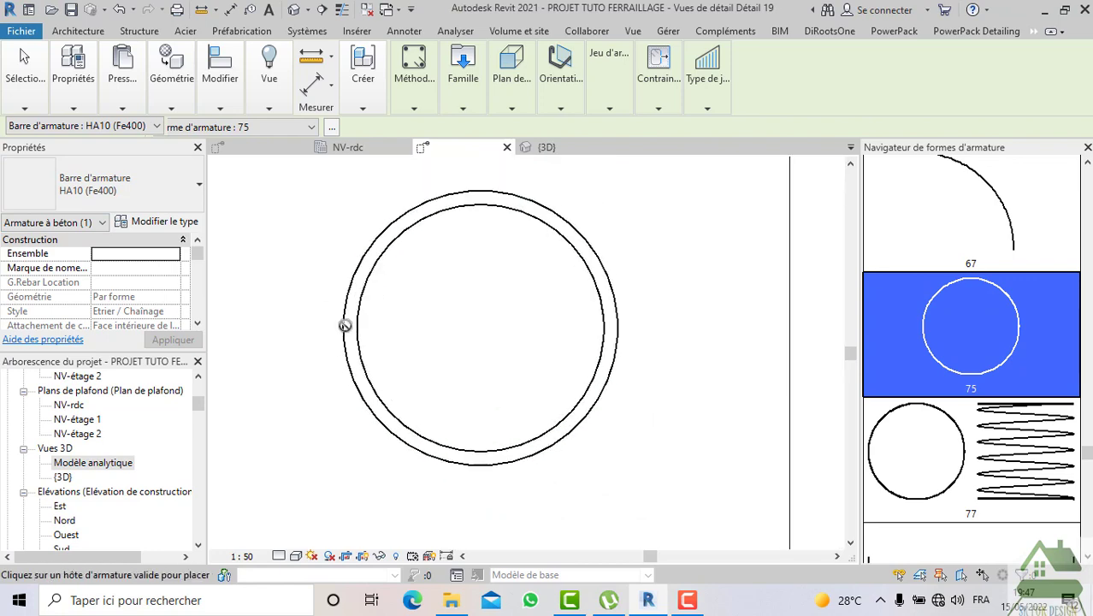
scroll(615, 376, down, 1)
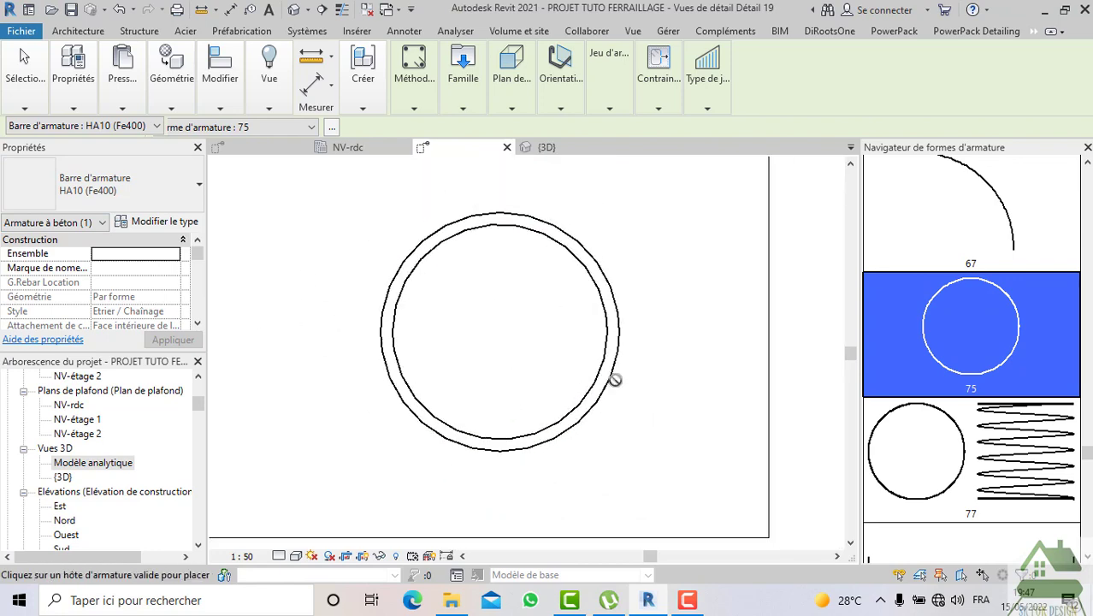
key(Escape)
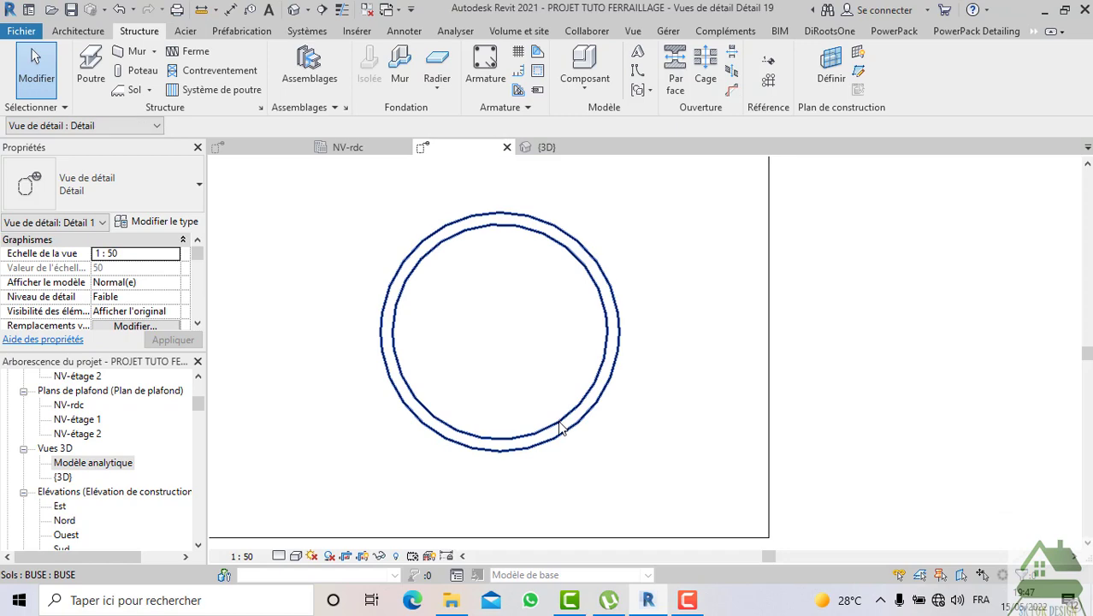
Open the BUSE's in-place extrusion sketch to check the inner circle's radius, and finish the editing
click(434, 249)
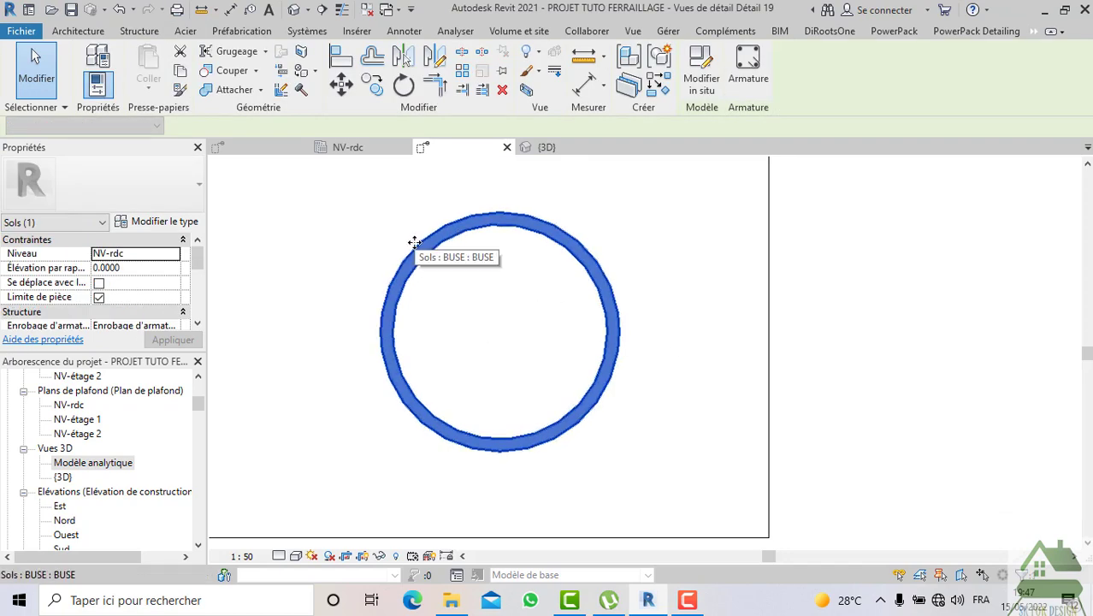
double_click(562, 240)
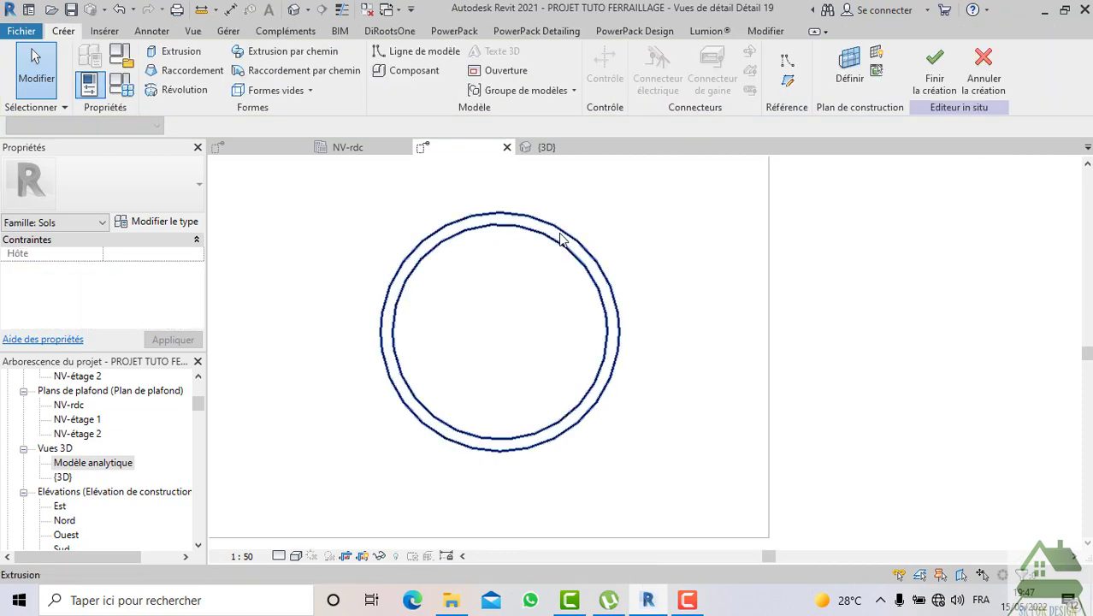
click(560, 242)
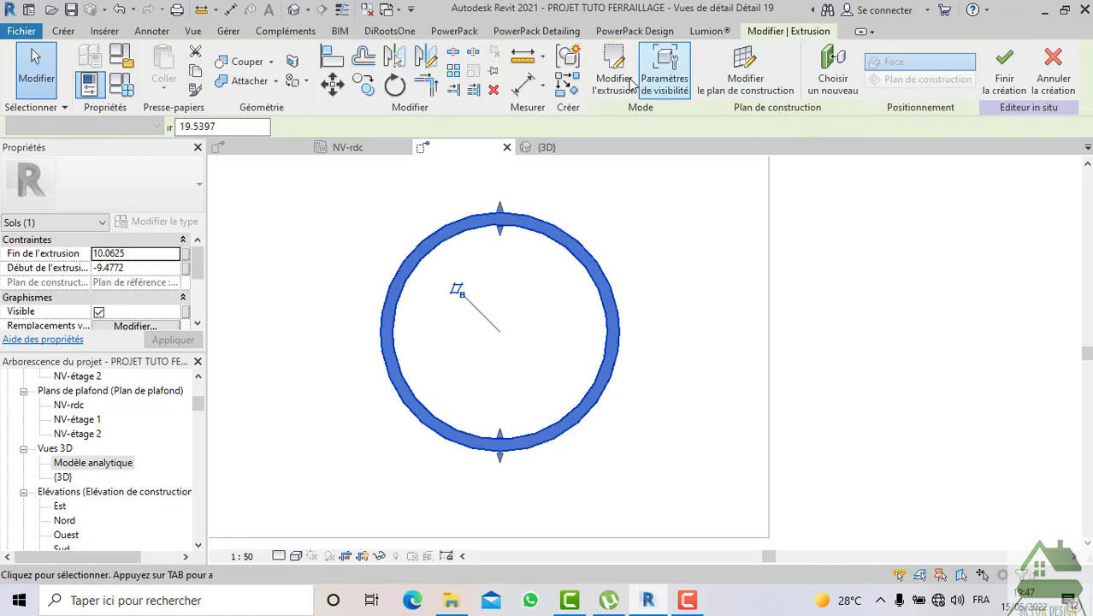
double_click(526, 233)
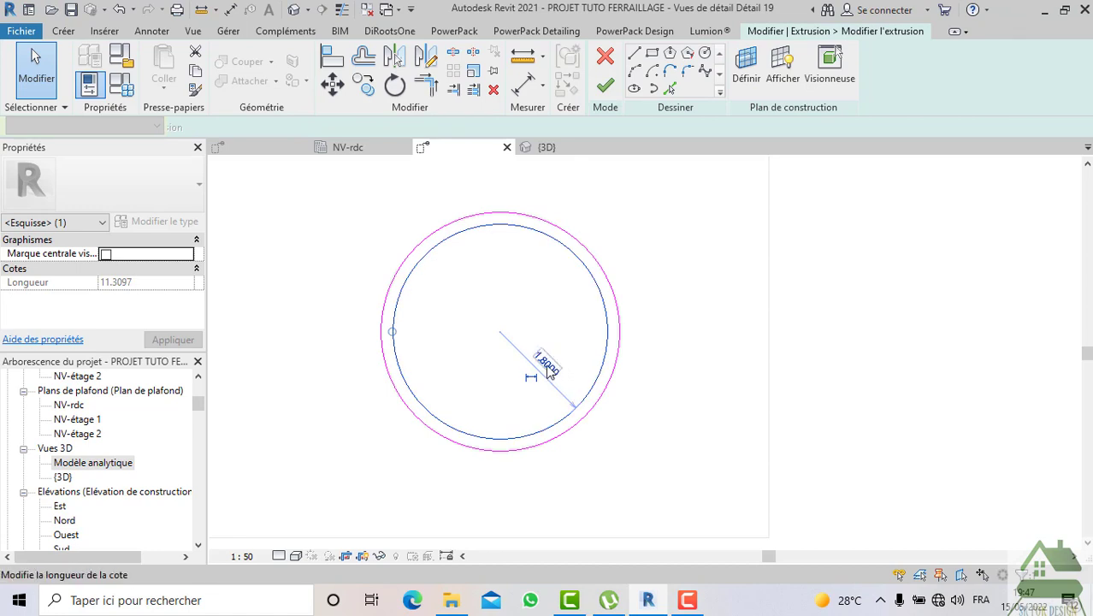
click(604, 85)
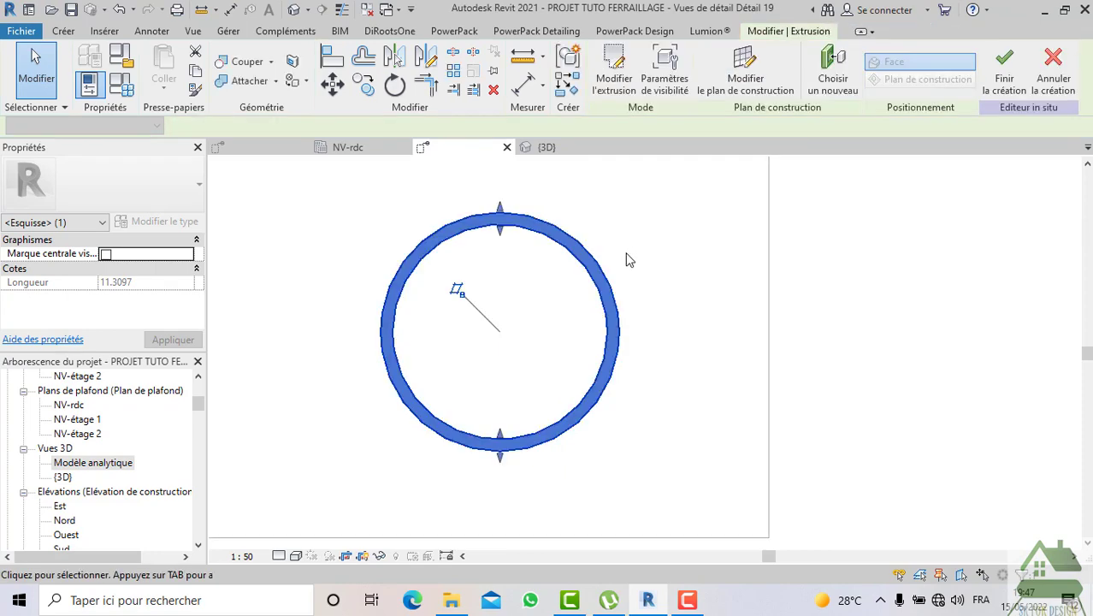
click(628, 257)
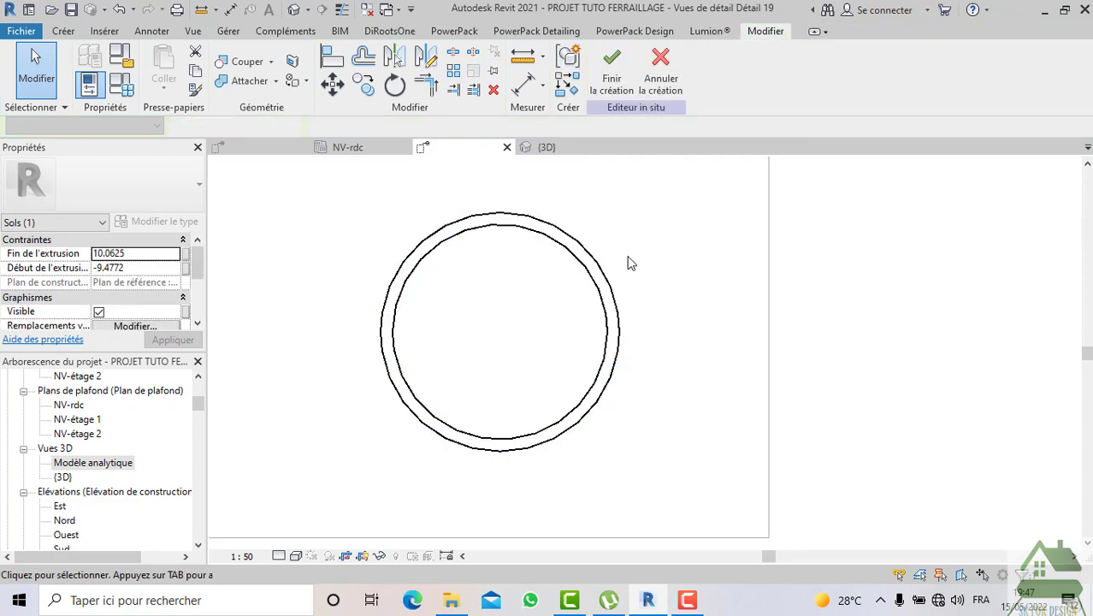
click(611, 79)
Restart rebar placement and duplicate the HA10 (Fe400) bar type as HA10 (Fe400) 2
click(146, 32)
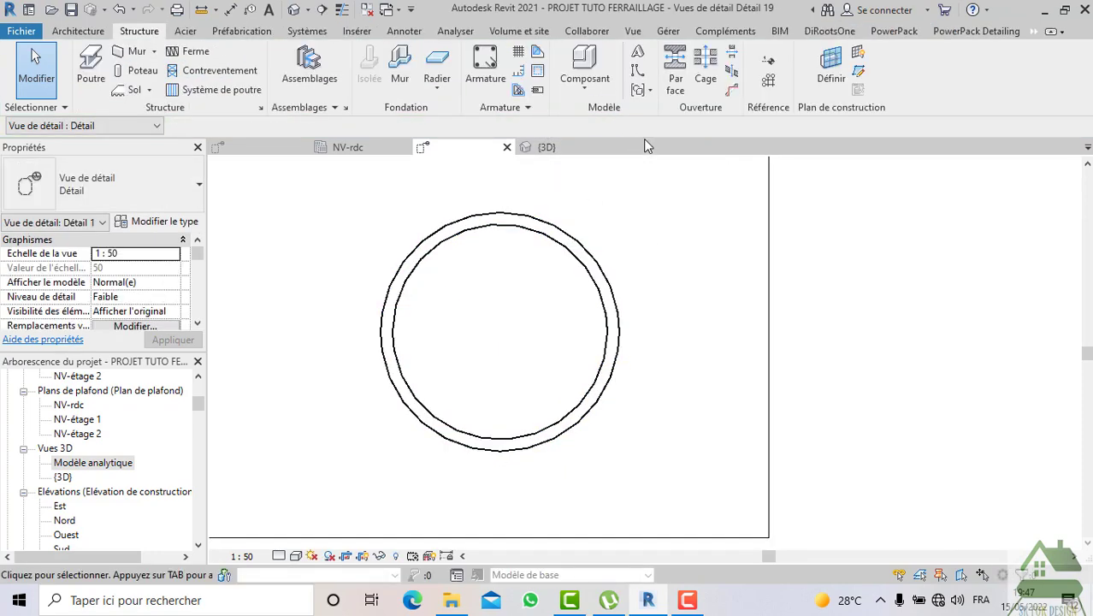
click(485, 70)
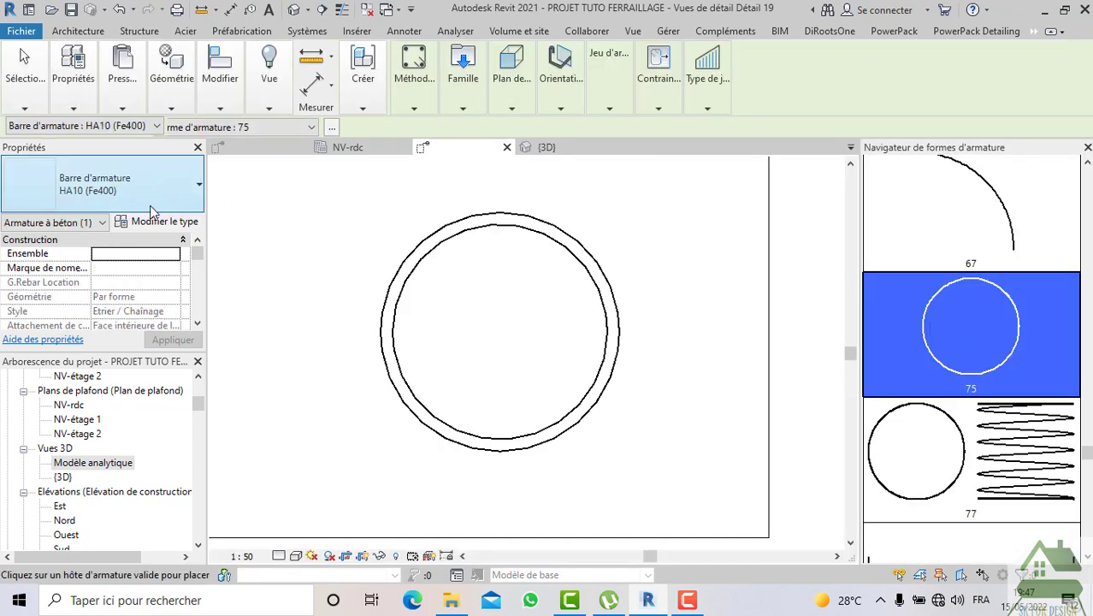
click(154, 221)
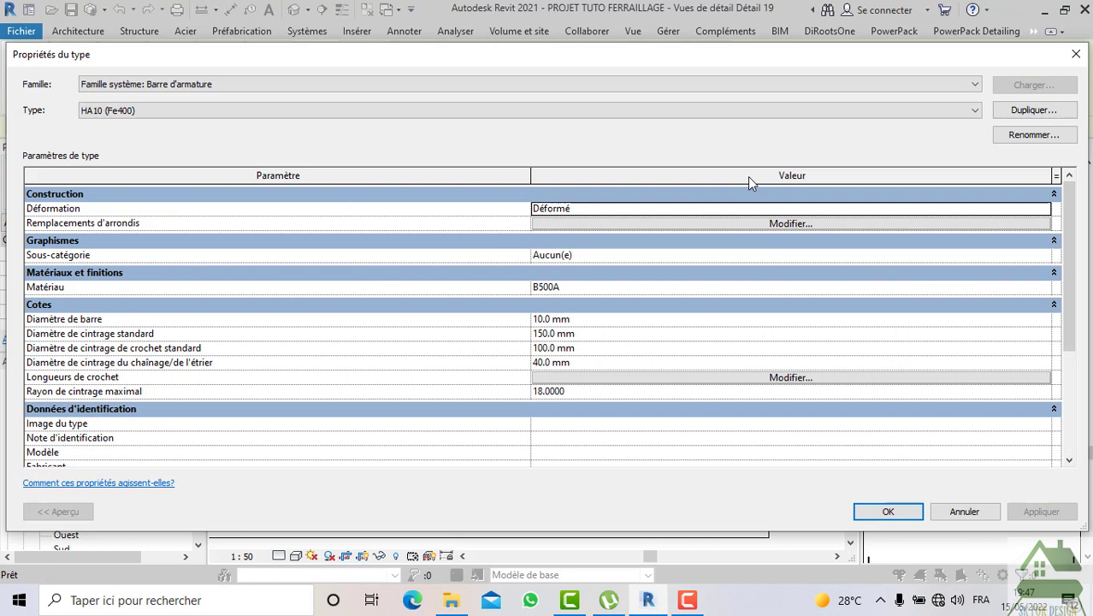
click(1030, 110)
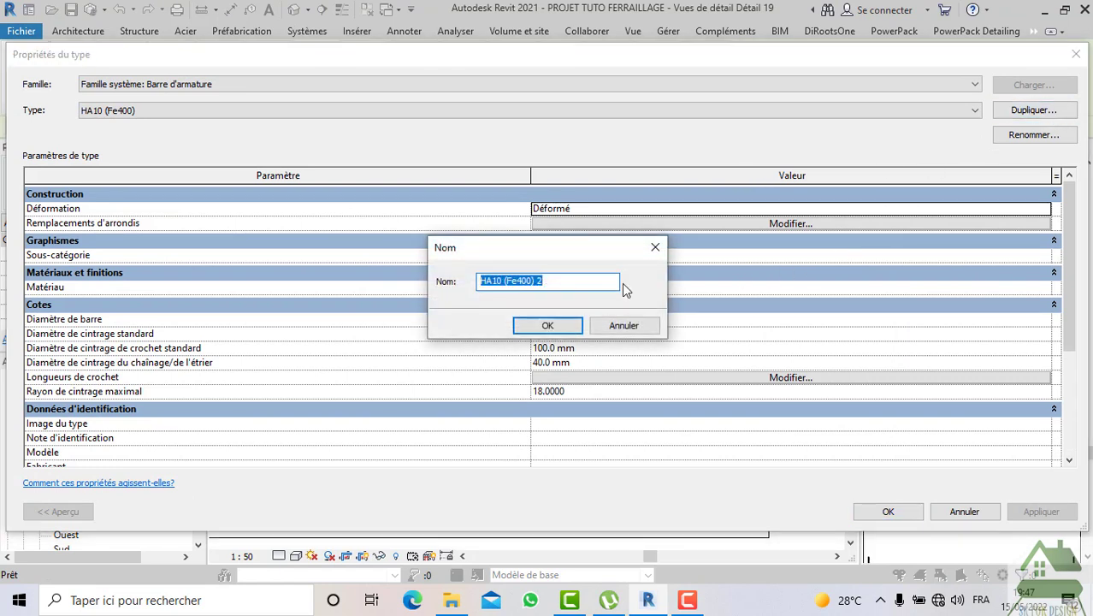
click(554, 325)
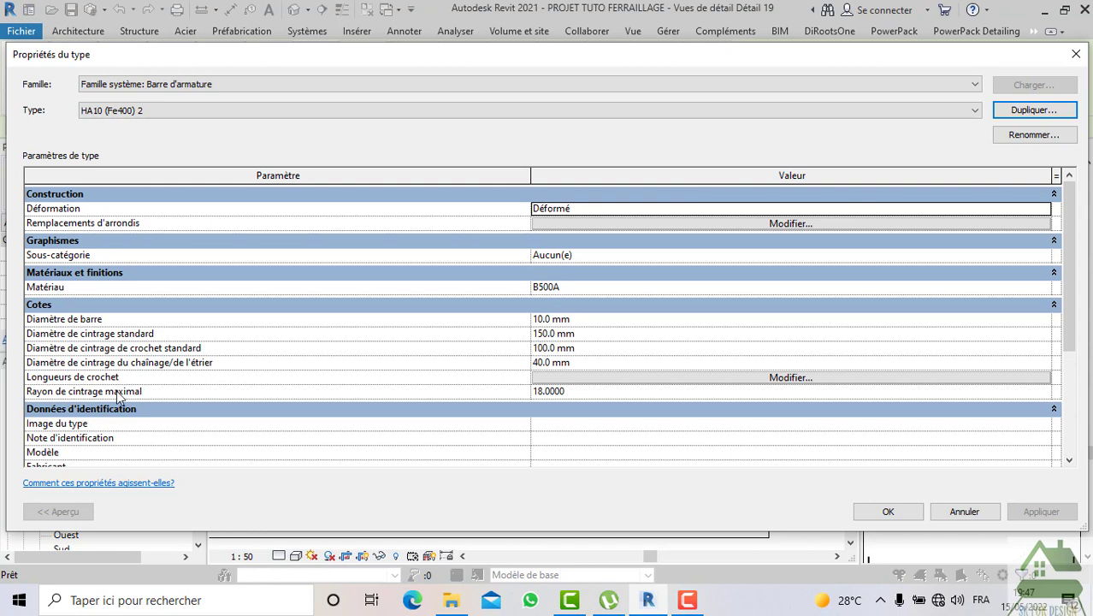
Review the new bar type's bend and hook length parameters, and set its standard bend diameter to 1800 mm
mouse_move(117, 394)
mouse_move(197, 370)
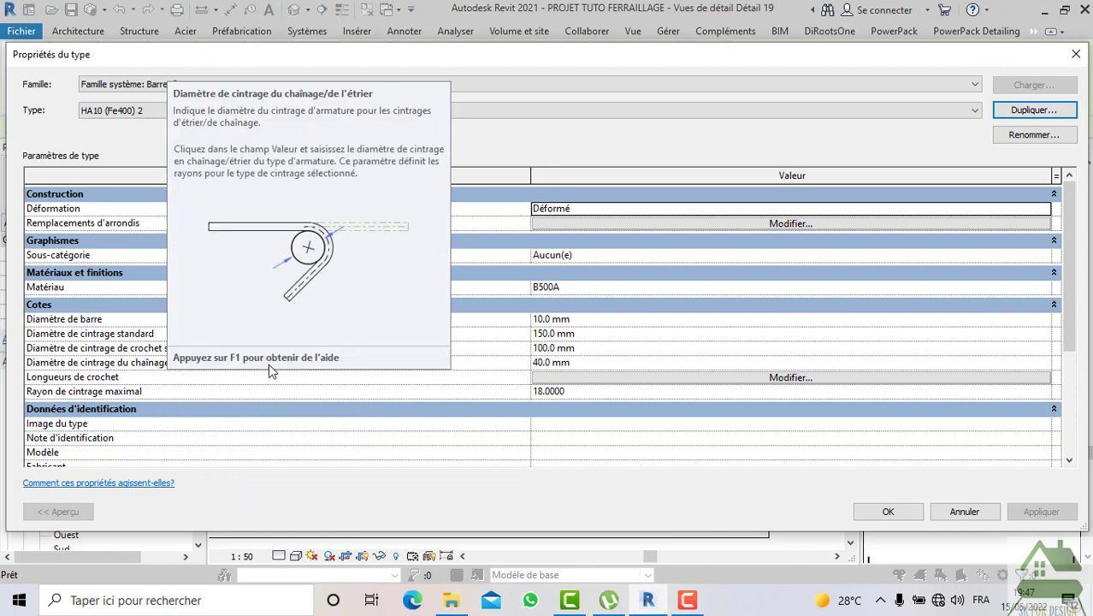
mouse_move(95, 336)
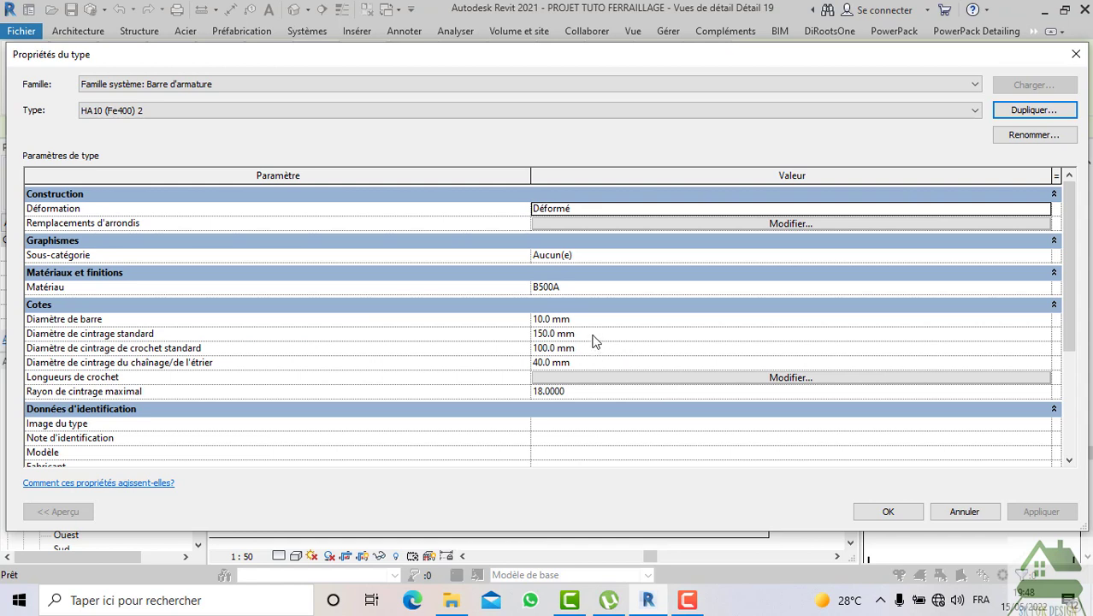
click(719, 379)
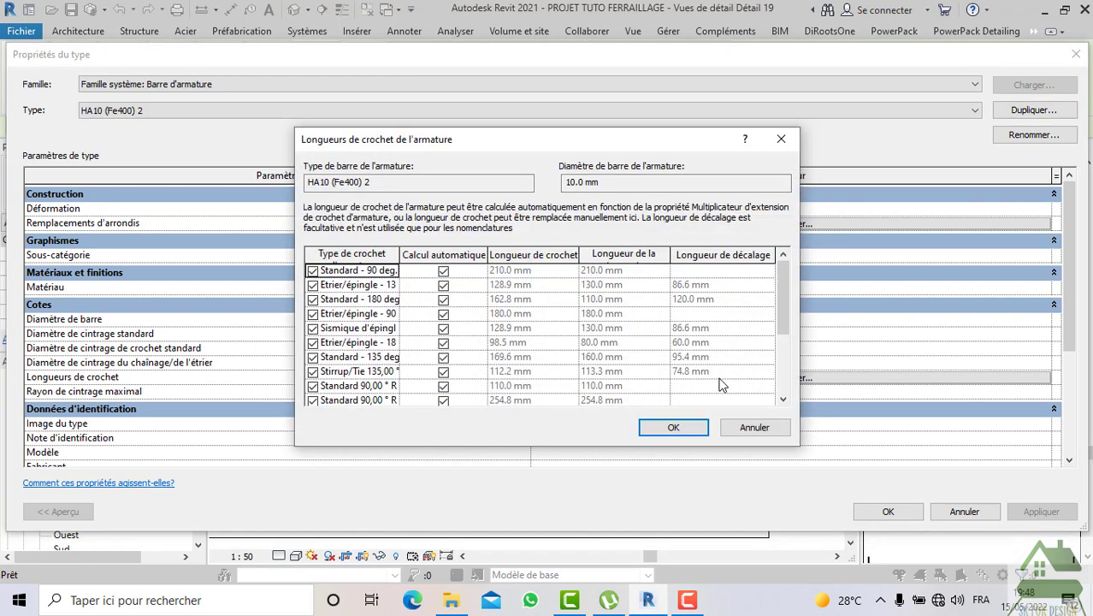
click(673, 427)
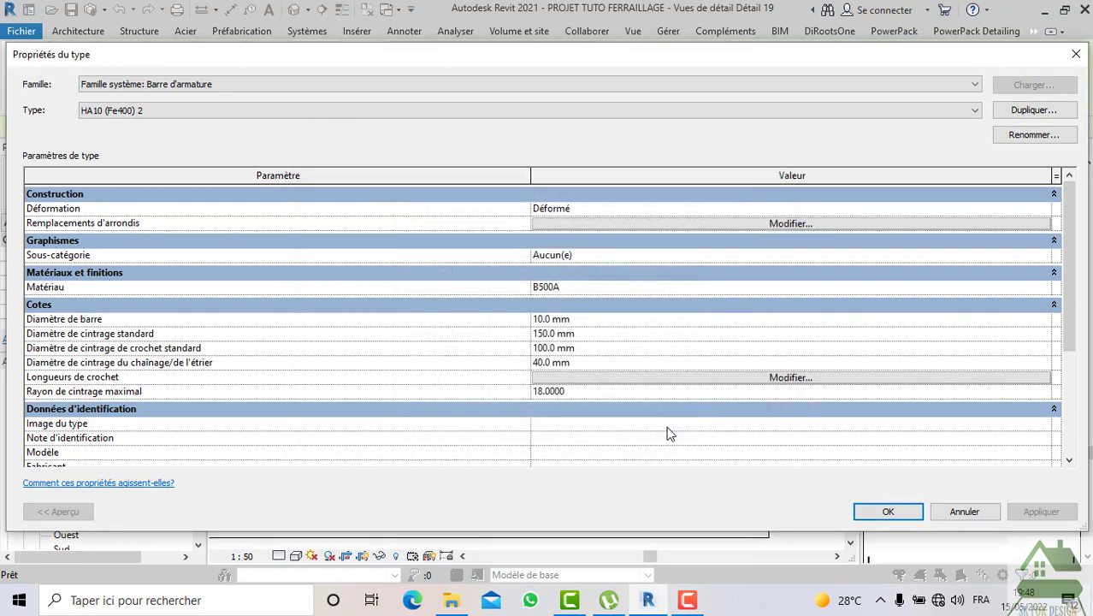
click(610, 334)
text(1800)
click(888, 512)
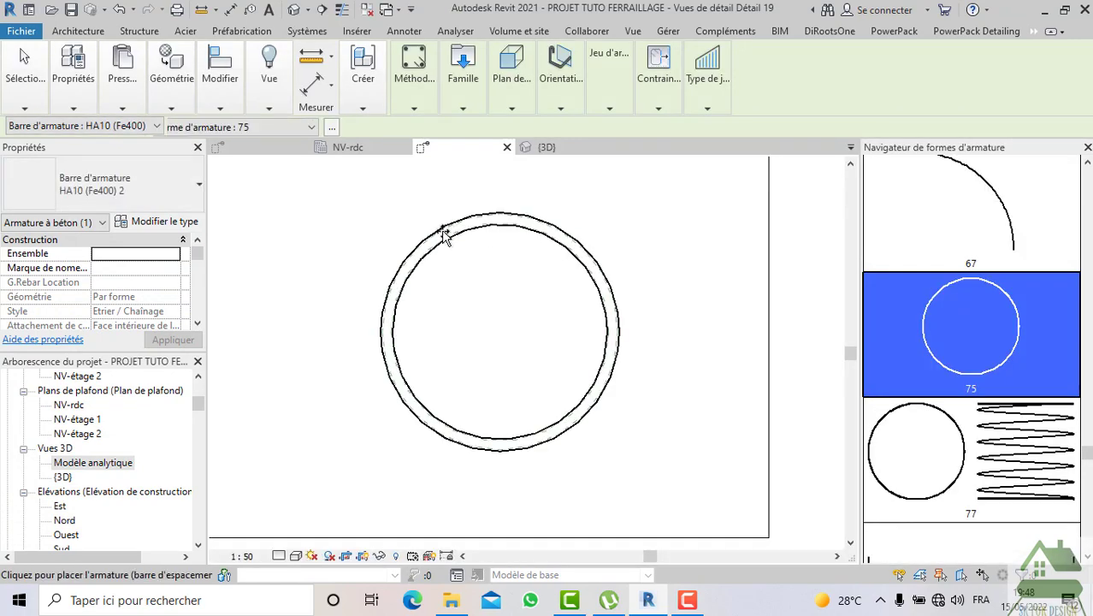
Place the circular shape 75 bar within the BUSE wall on the current work plane and end the placement
scroll(384, 381, up, 3)
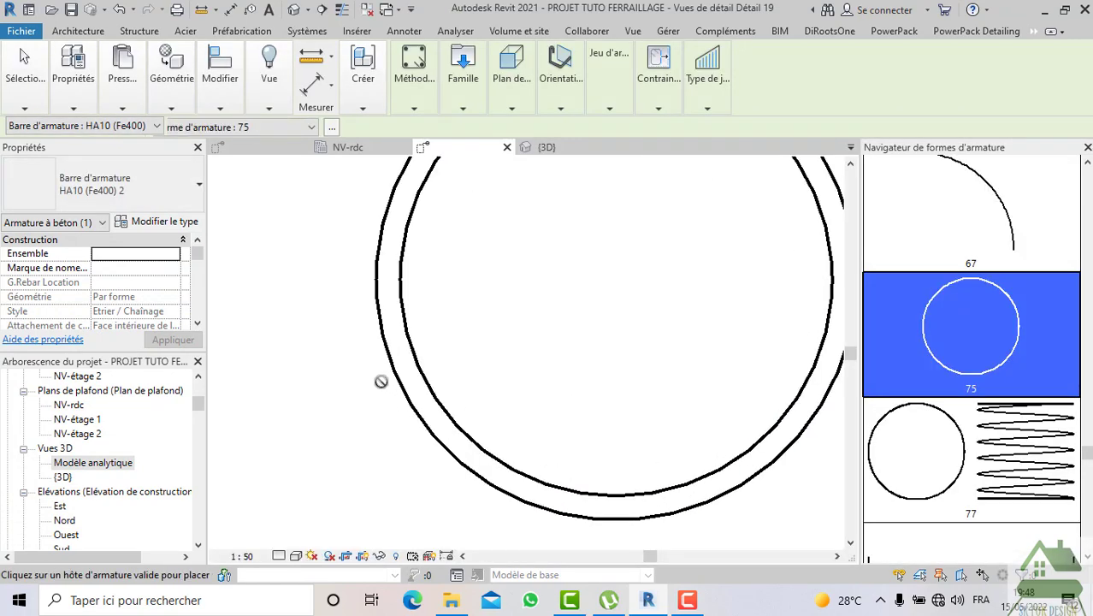
scroll(397, 372, up, 1)
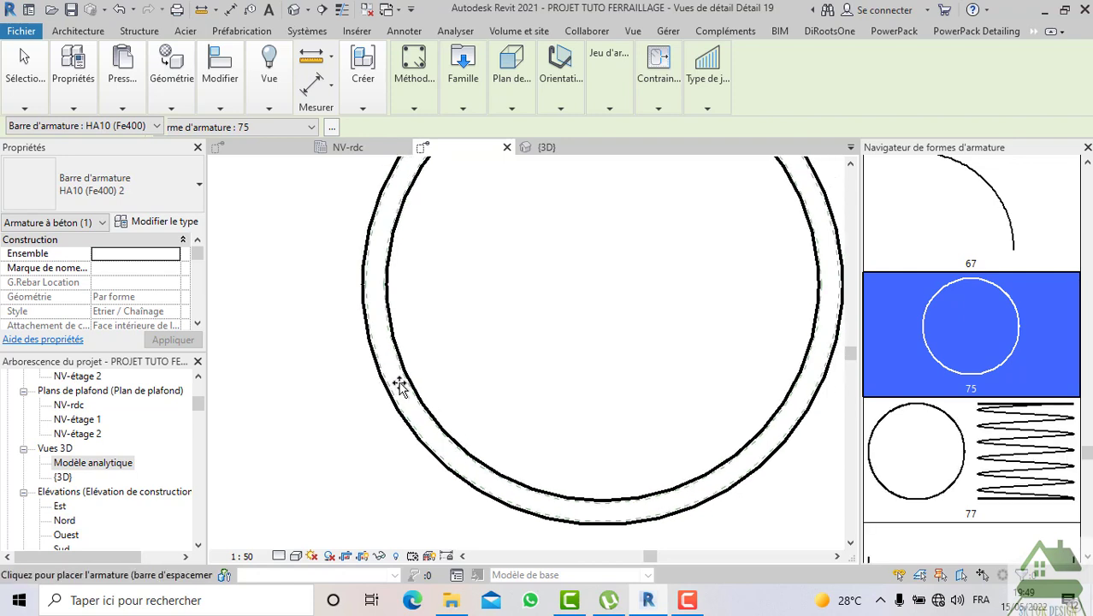
click(511, 94)
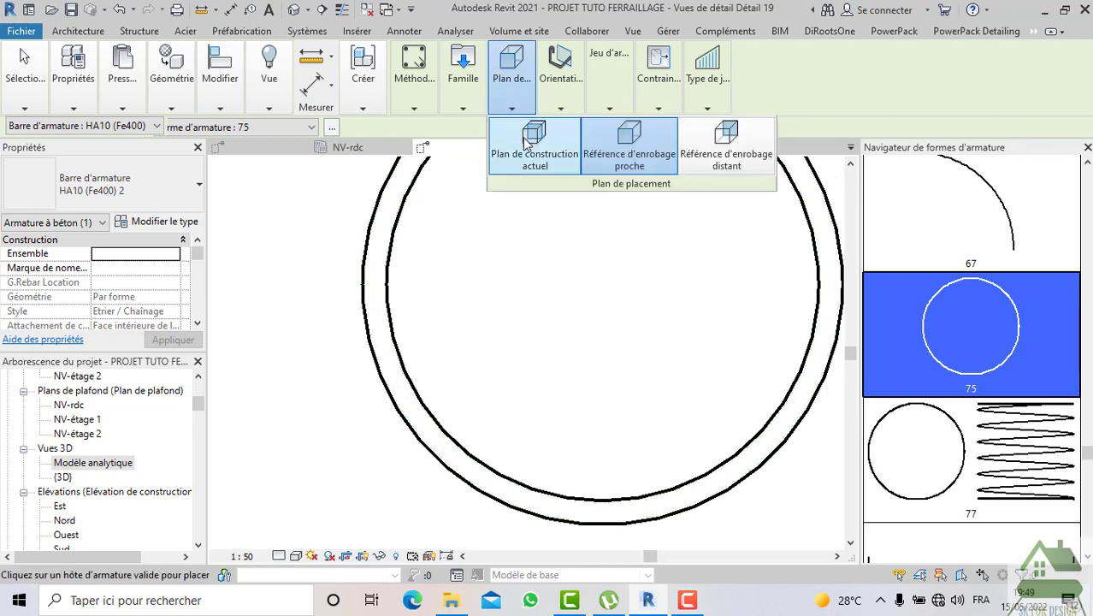
click(383, 343)
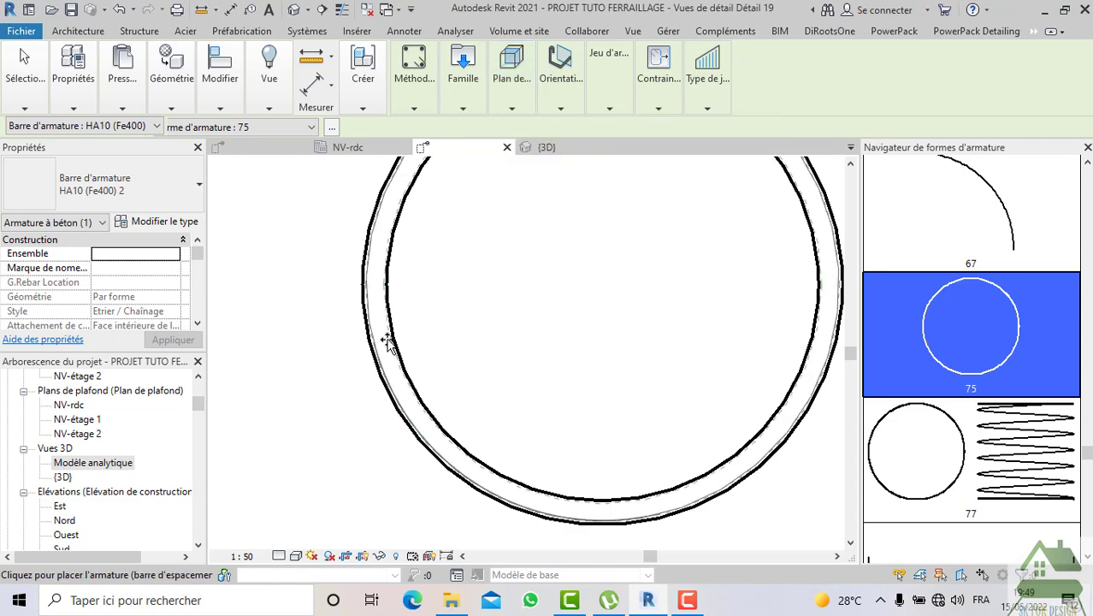
scroll(385, 342, down, 3)
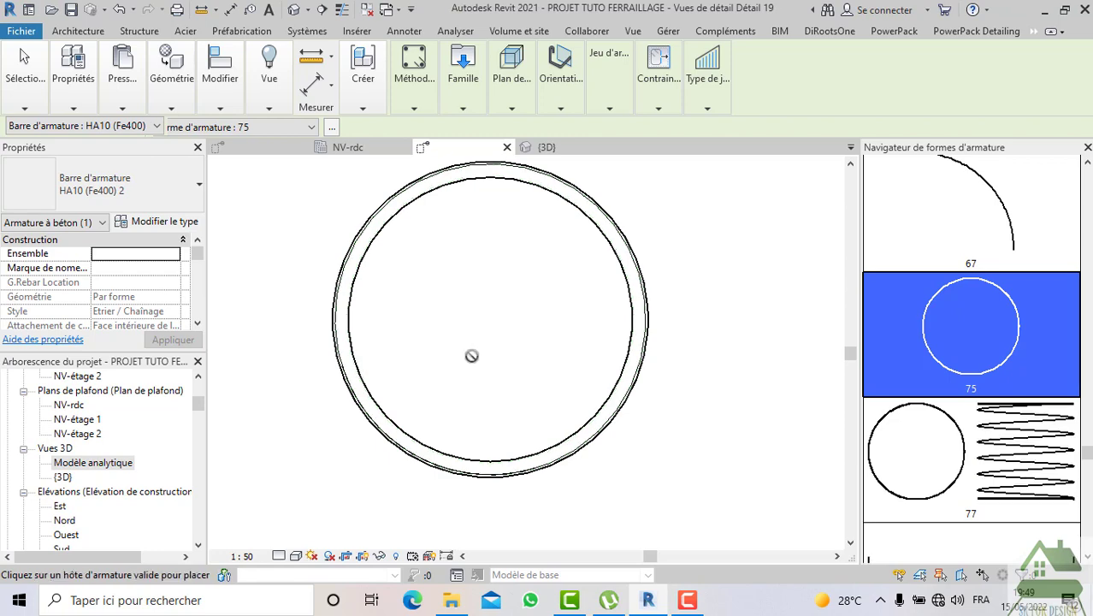
key(Escape)
Select the placed circular bar to inspect how it sits within the BUSE wall, and deselect it
scroll(403, 246, up, 4)
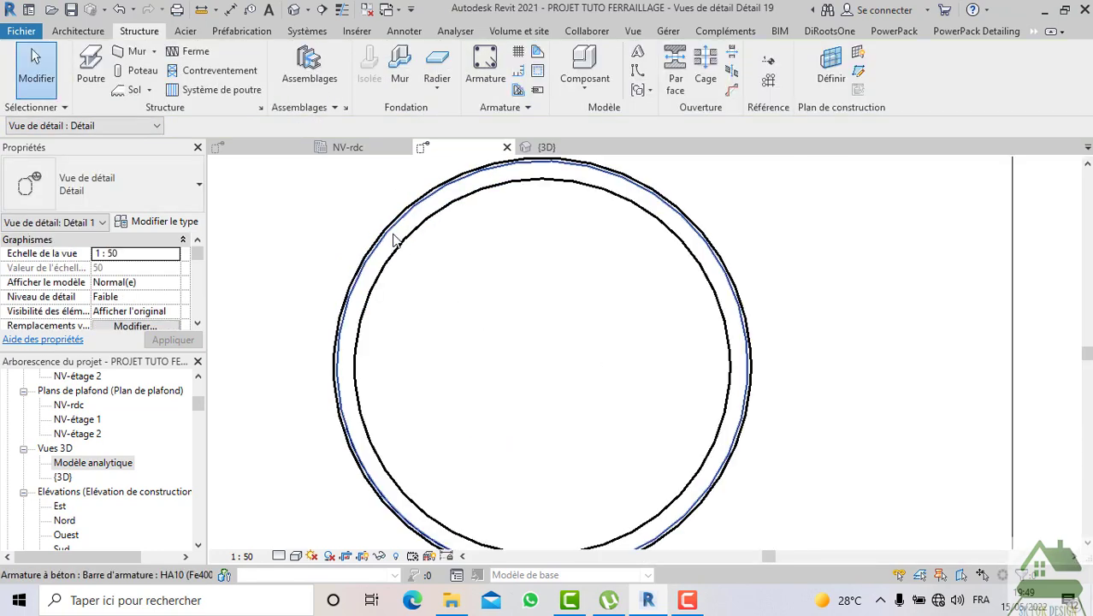
click(396, 242)
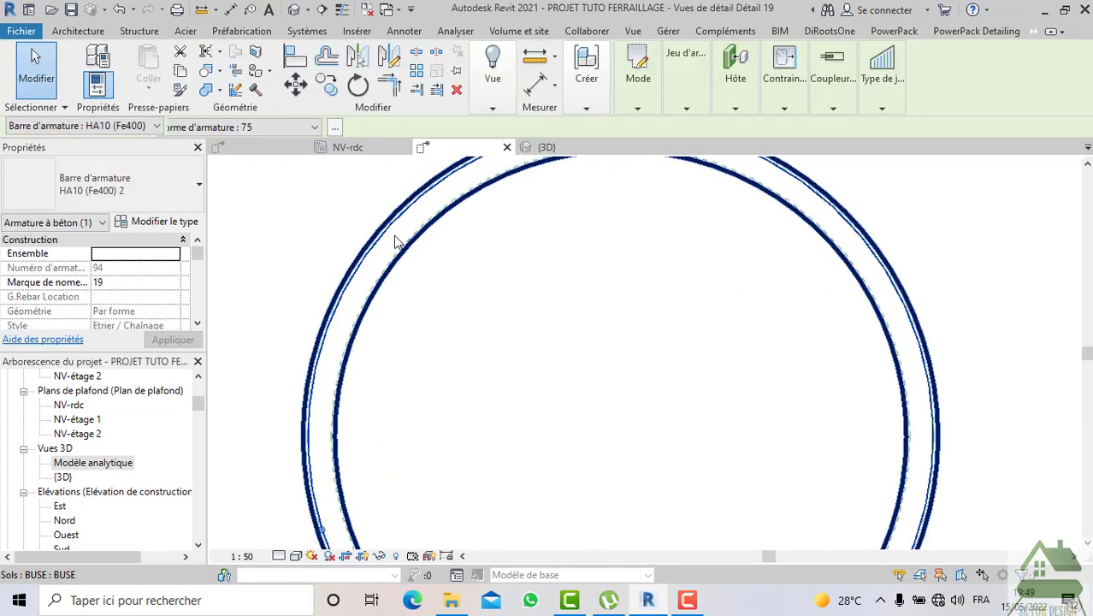
scroll(503, 262, down, 2)
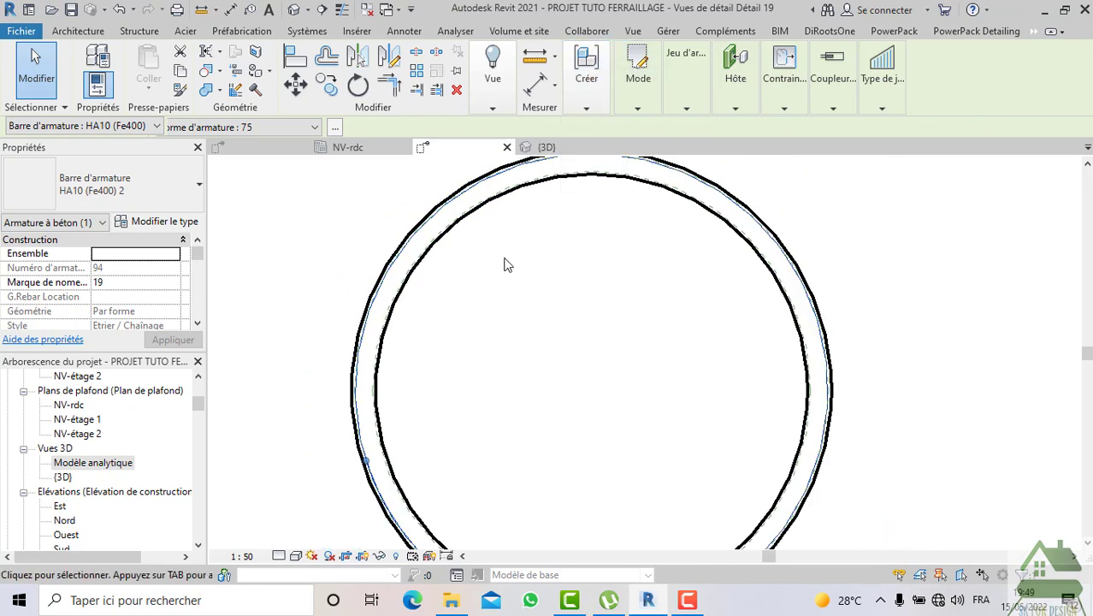
click(504, 258)
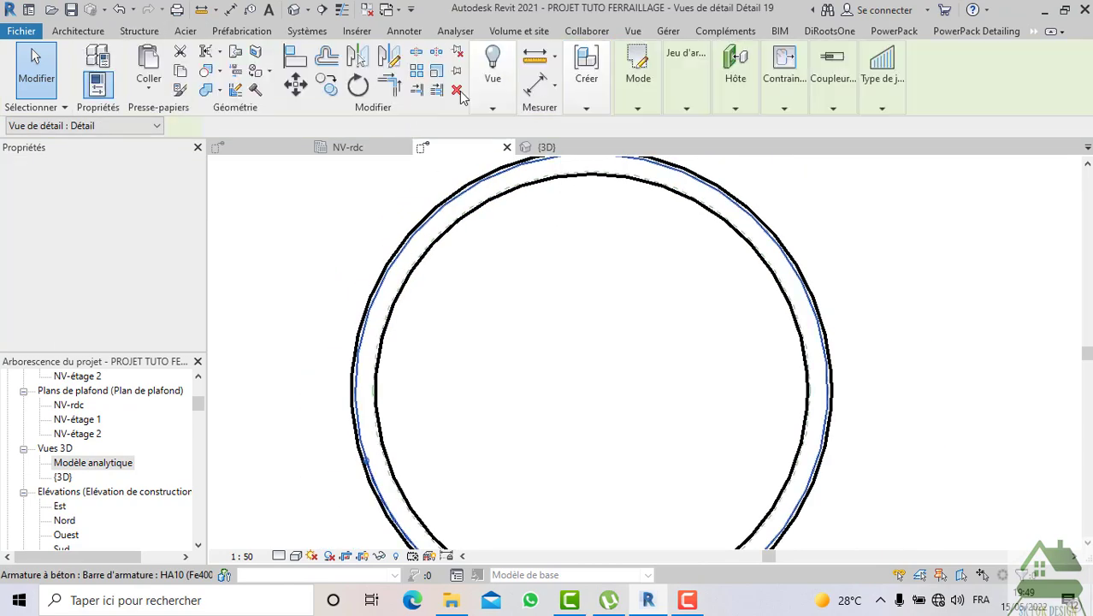
click(492, 84)
click(475, 253)
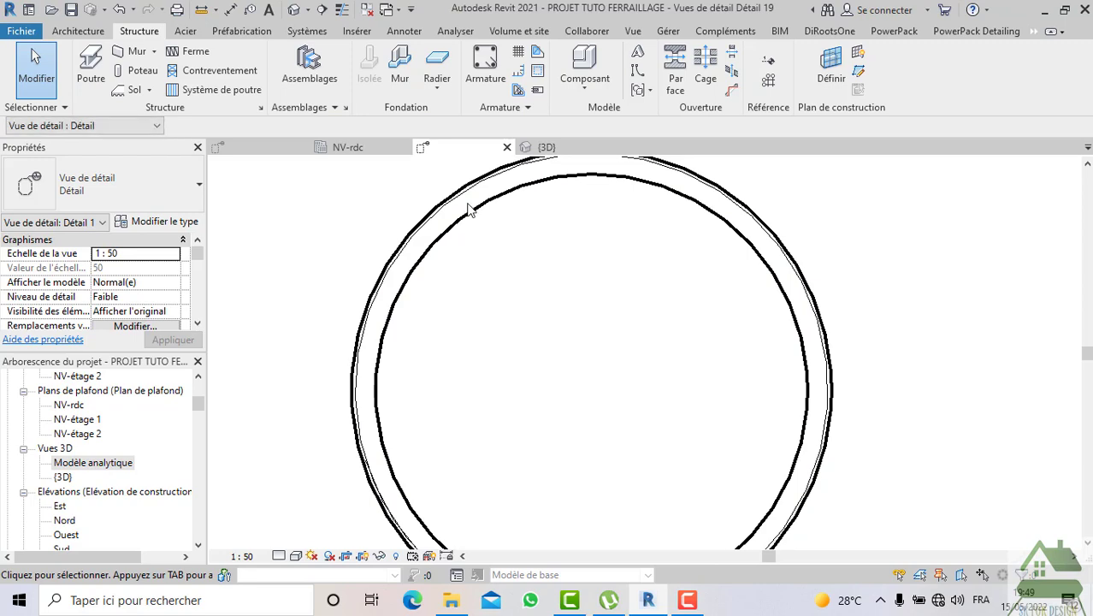
Try to place another circular shape 75 bar within the BUSE wall, and end the placement
click(483, 81)
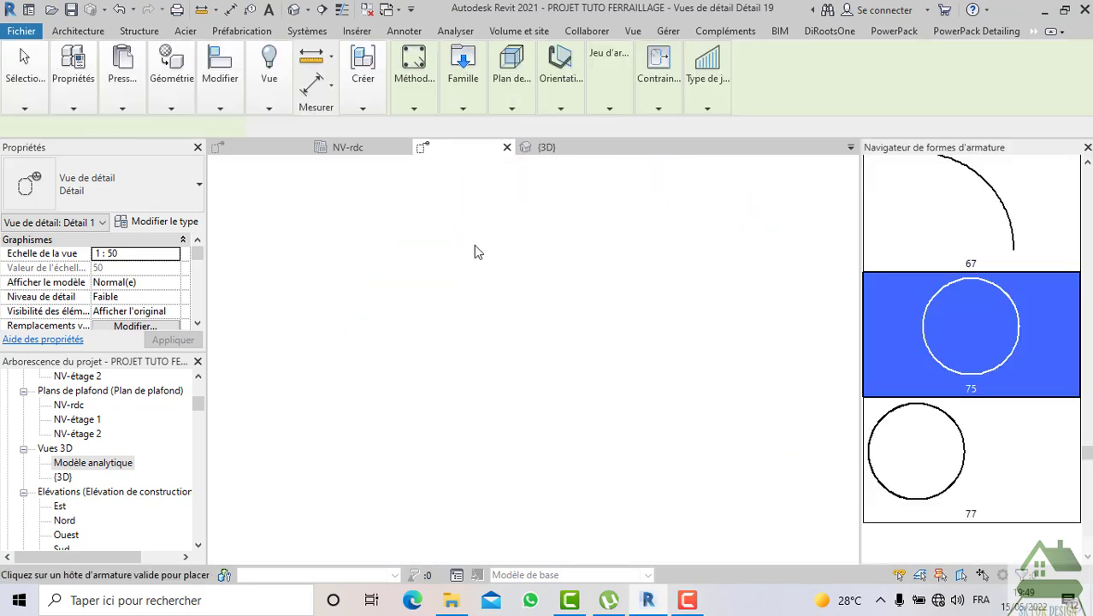
scroll(473, 238, down, 1)
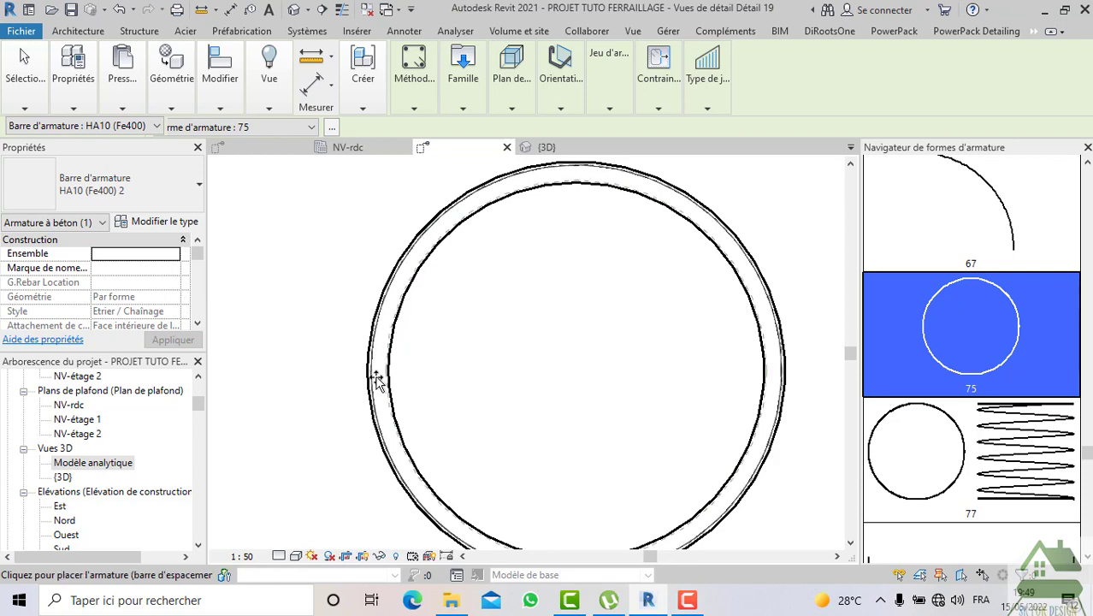
scroll(388, 442, up, 2)
scroll(391, 367, up, 2)
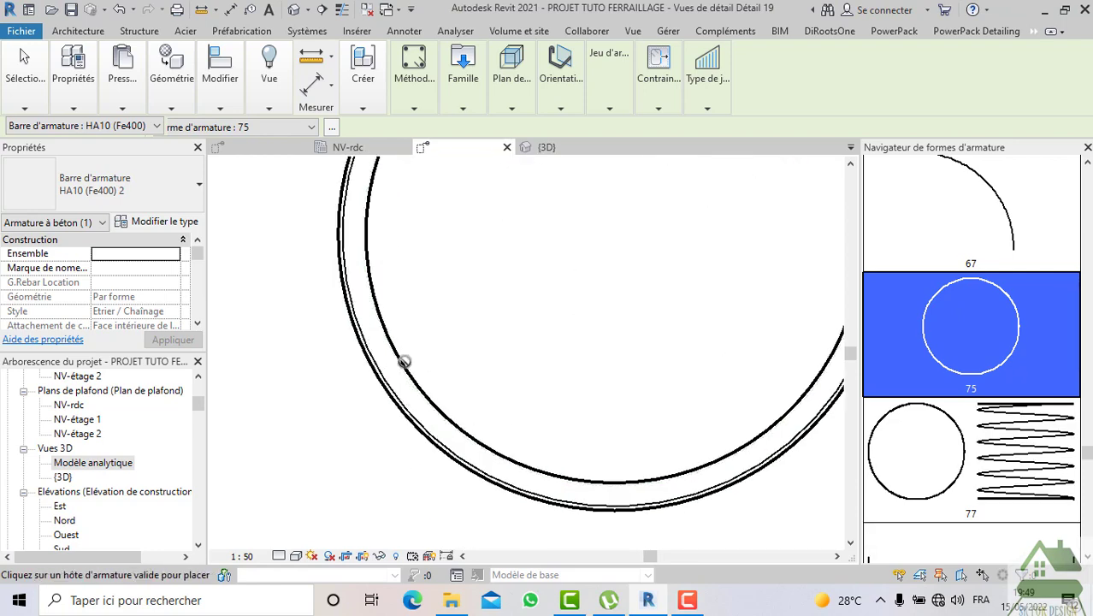
click(383, 373)
key(Escape)
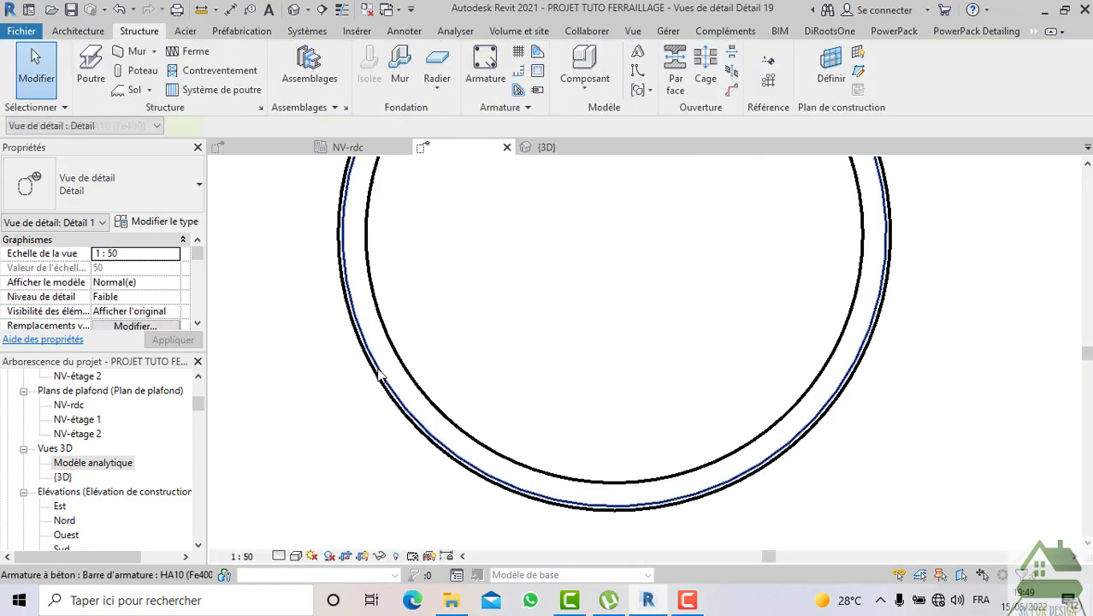
Copy the circular shape 75 bar sideways by about 0.108 m towards the wall's inner face
click(380, 376)
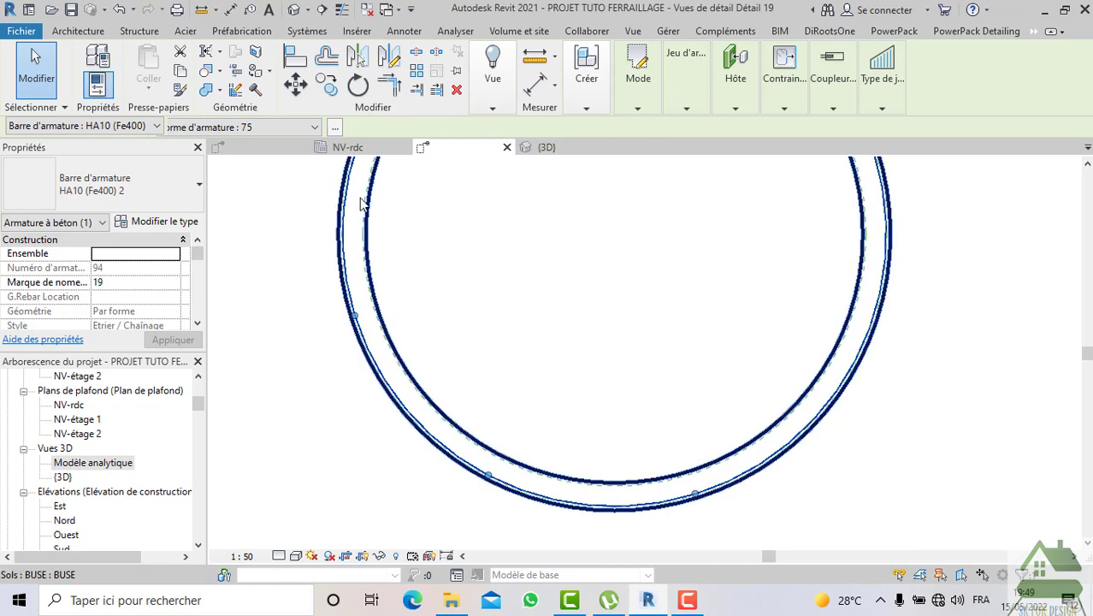
click(334, 87)
scroll(371, 312, up, 3)
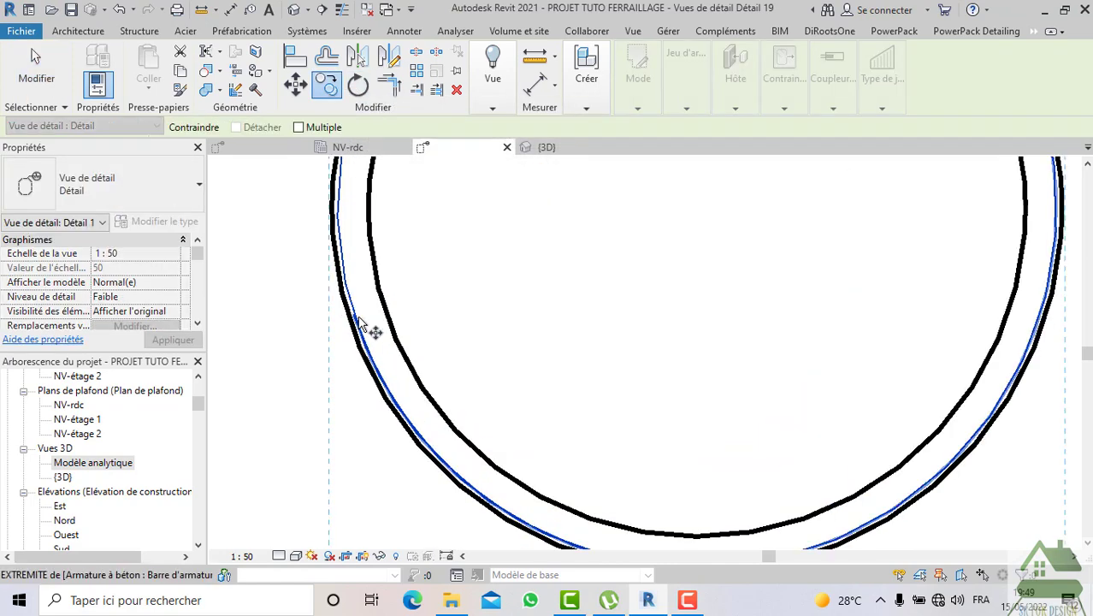
click(364, 319)
click(375, 312)
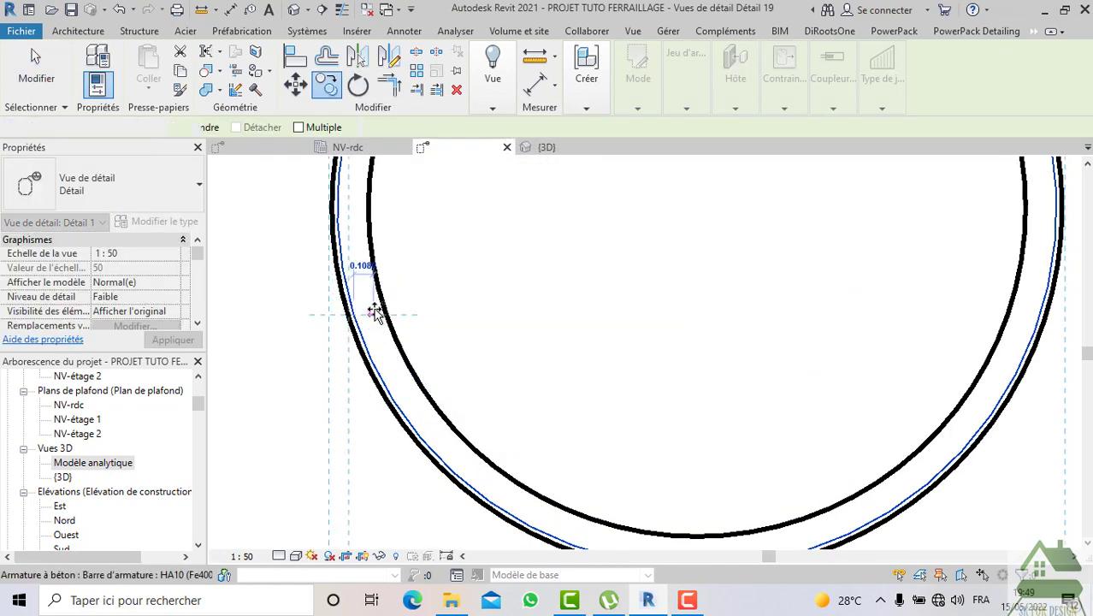
scroll(375, 311, down, 2)
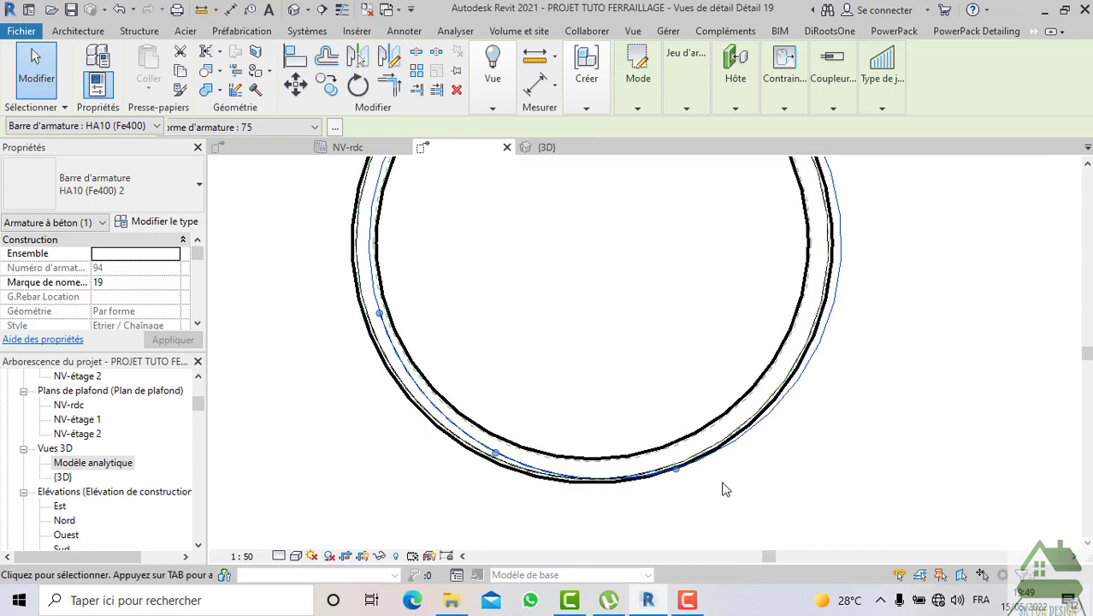
Open the copied circular bar's sketch for editing
drag(677, 469, 666, 444)
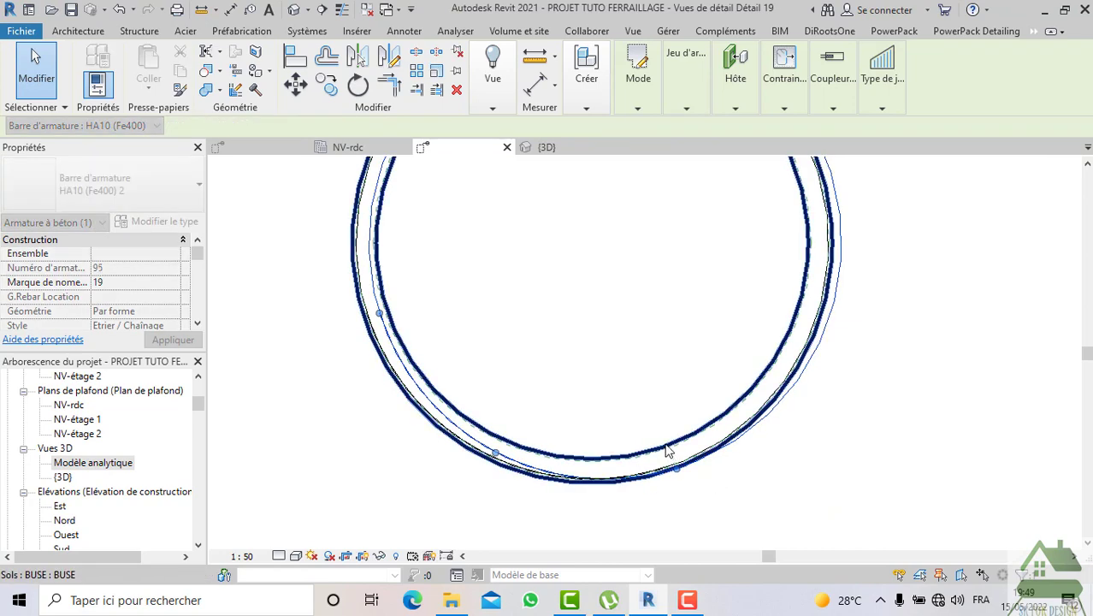
click(636, 75)
click(637, 147)
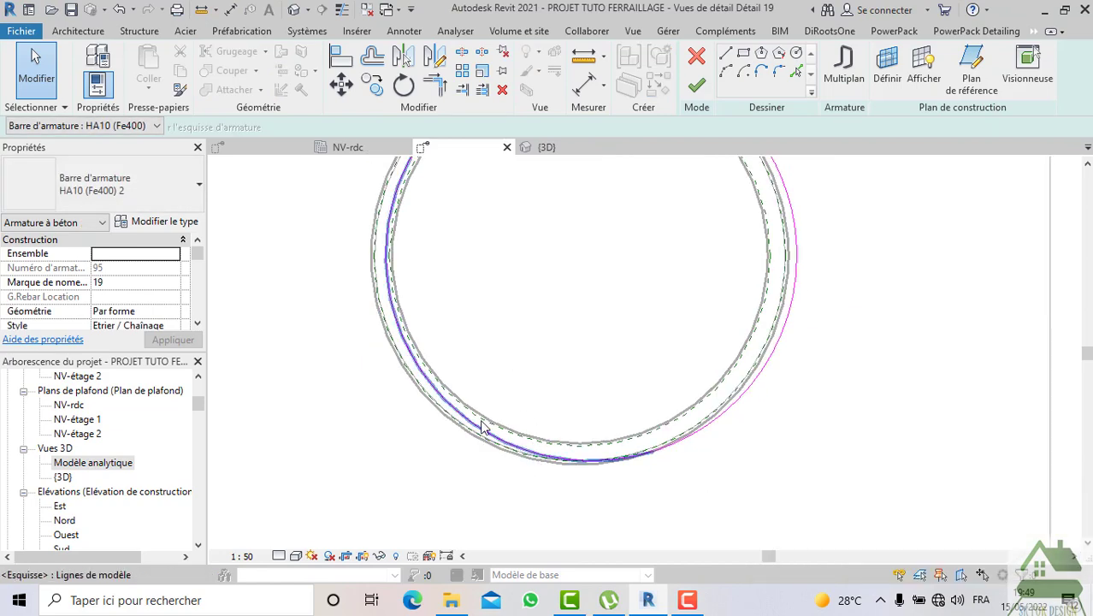
Delete all arcs of the copied bar's sketch, and undo the deletion
scroll(624, 457, up, 2)
scroll(620, 465, down, 3)
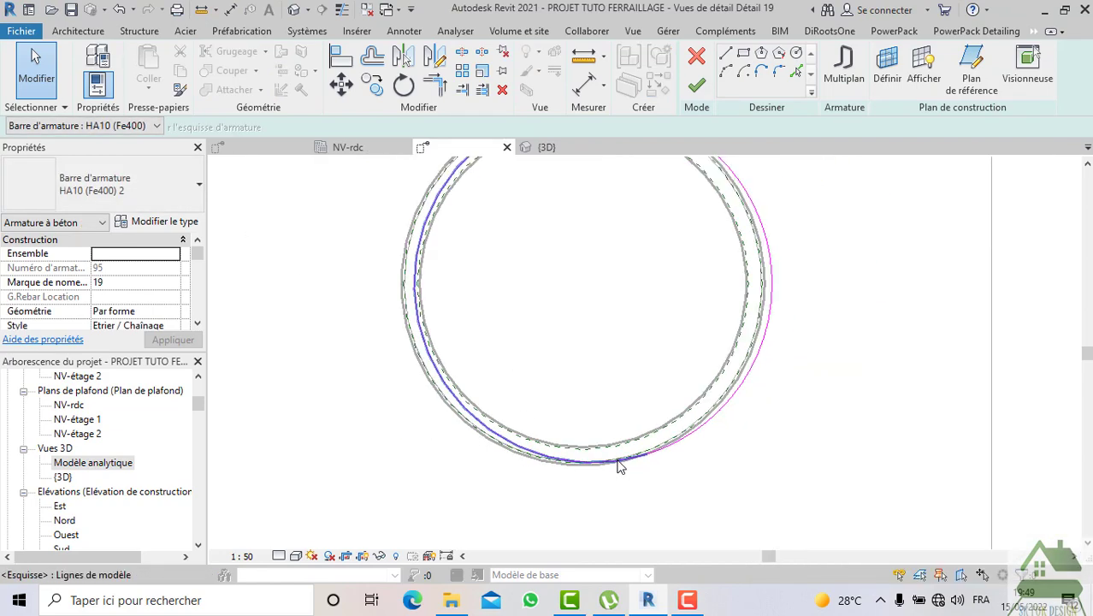
scroll(620, 466, down, 2)
drag(417, 223, 738, 461)
key(Delete)
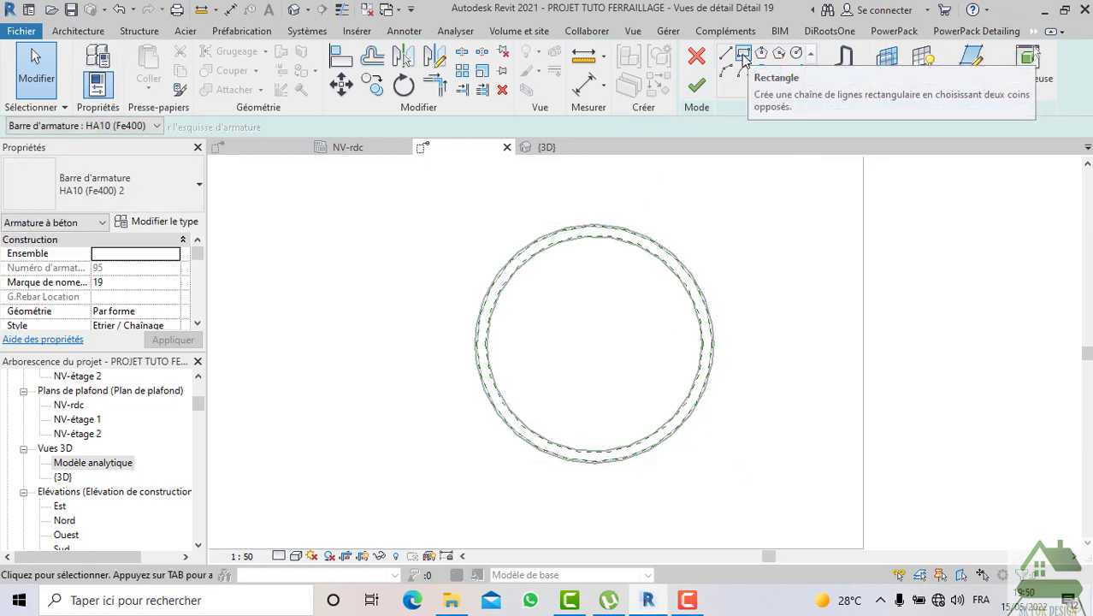
scroll(586, 233, up, 3)
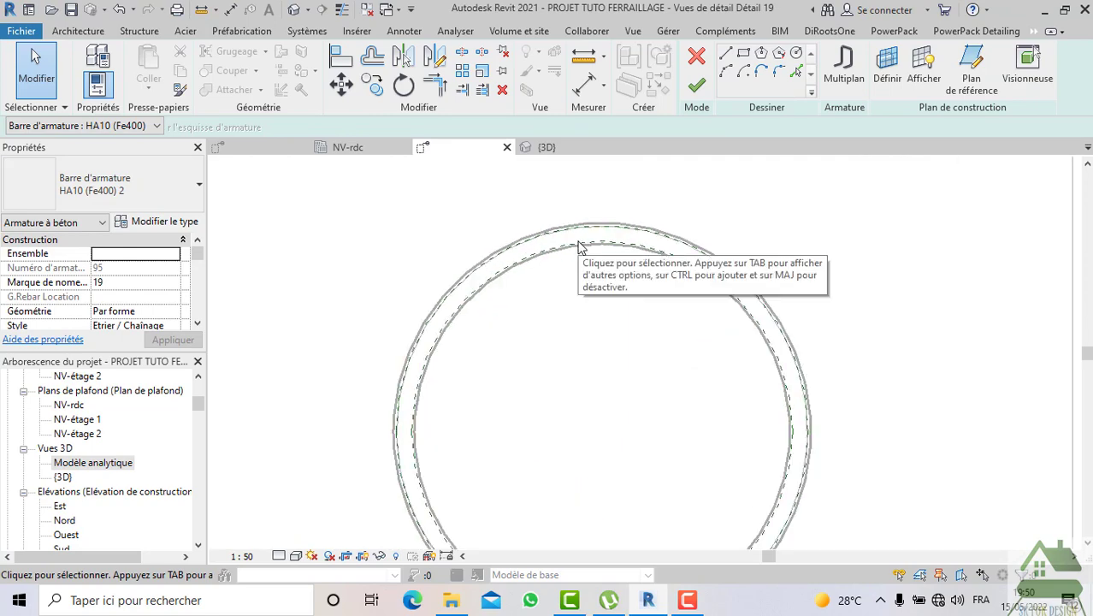
scroll(564, 237, up, 3)
scroll(565, 237, down, 2)
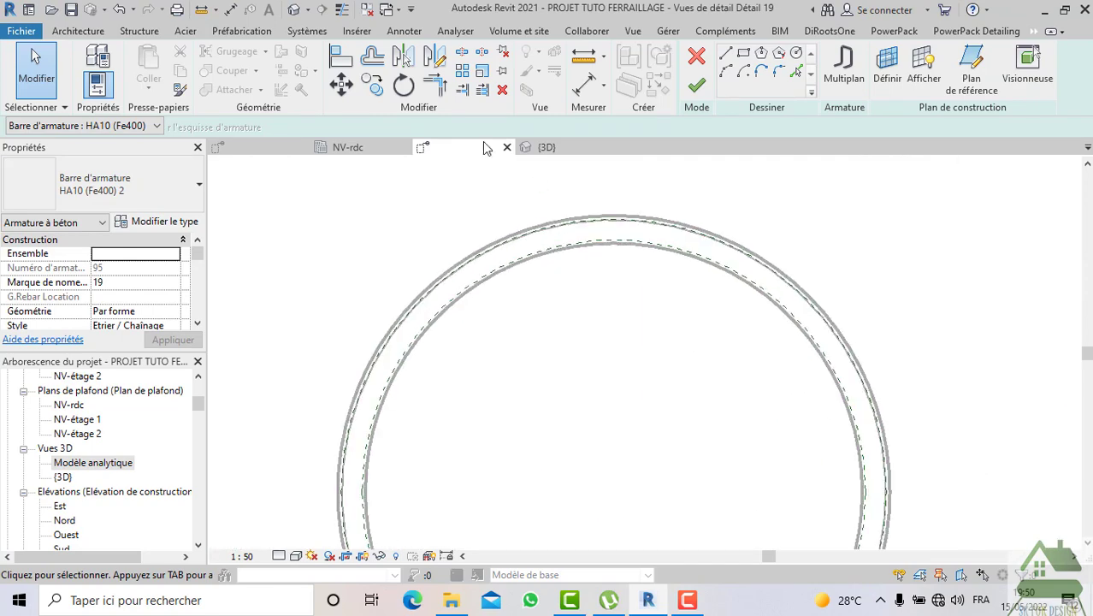
click(117, 11)
scroll(581, 261, down, 3)
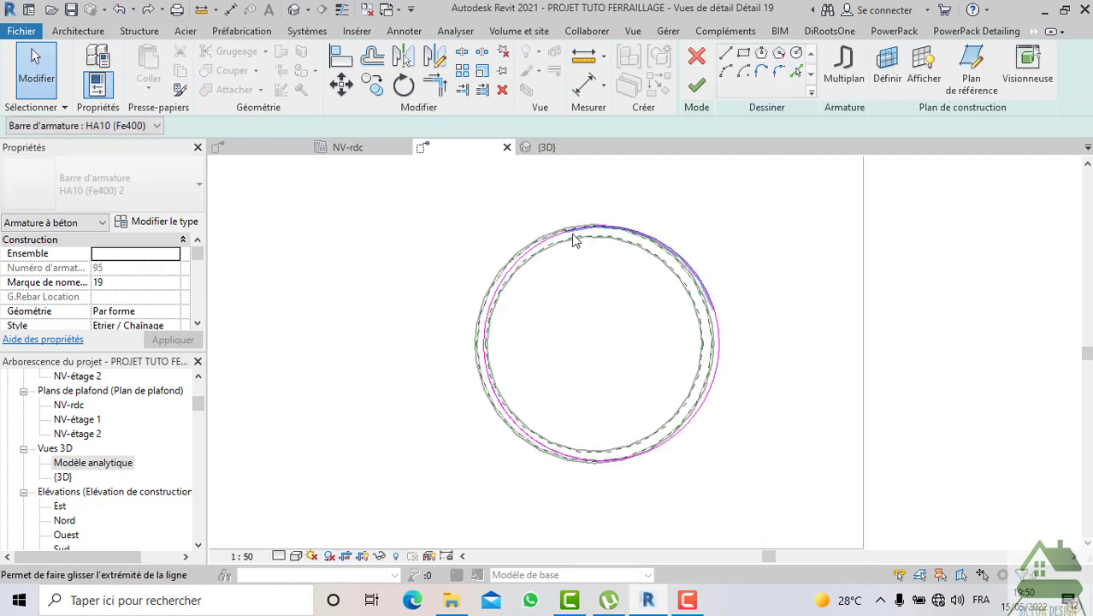
Select the lower 180° arc of the bar sketch and reduce its radius to about 1.86 m
click(575, 241)
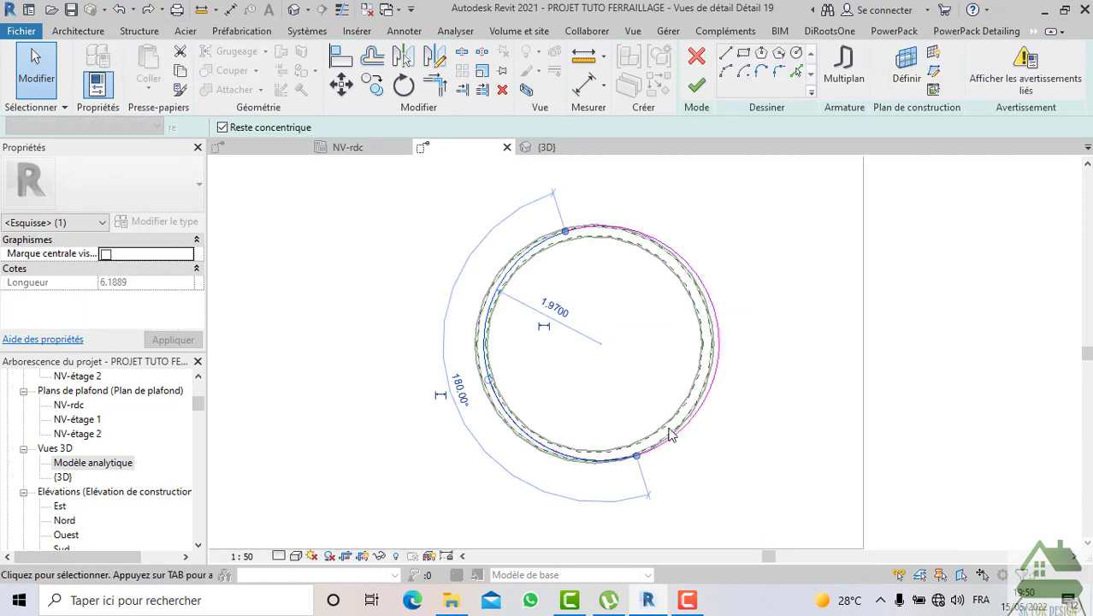
key(space)
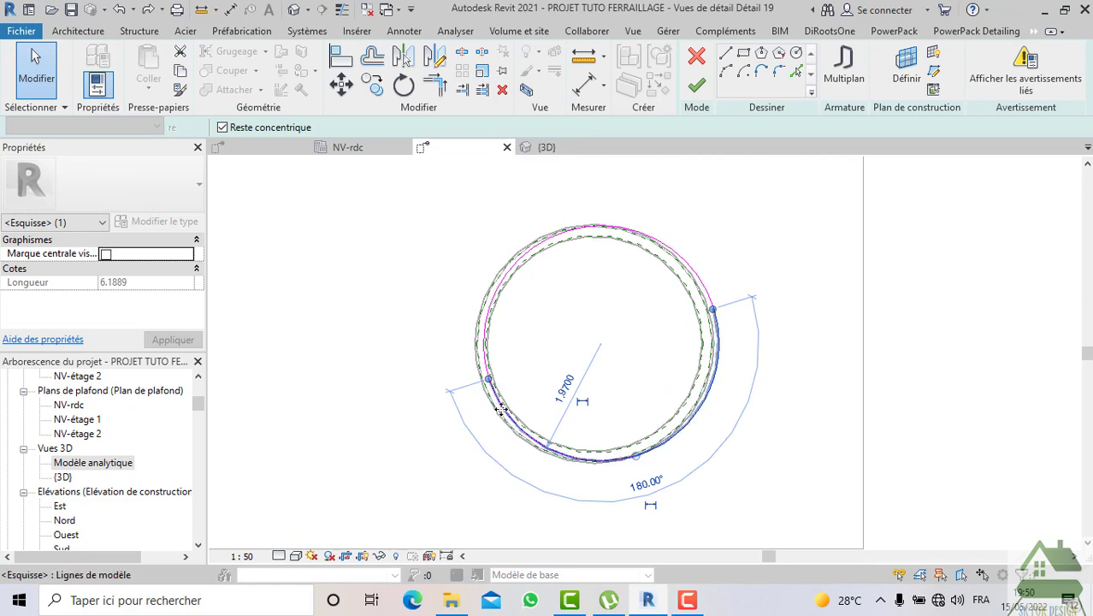
scroll(501, 409, up, 4)
scroll(481, 329, down, 3)
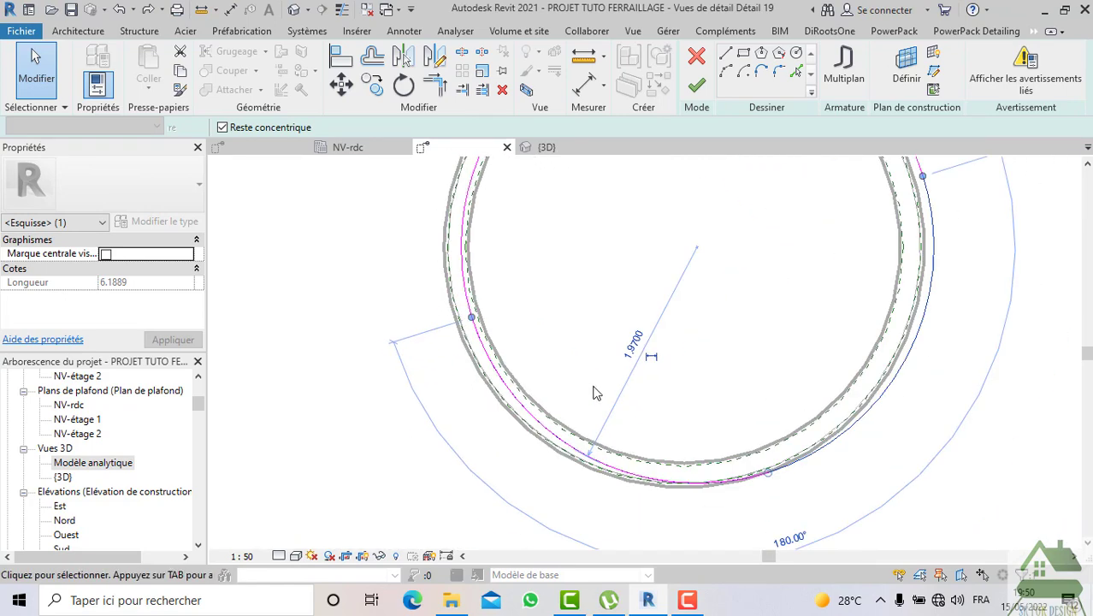
scroll(779, 476, up, 2)
drag(766, 470, 760, 454)
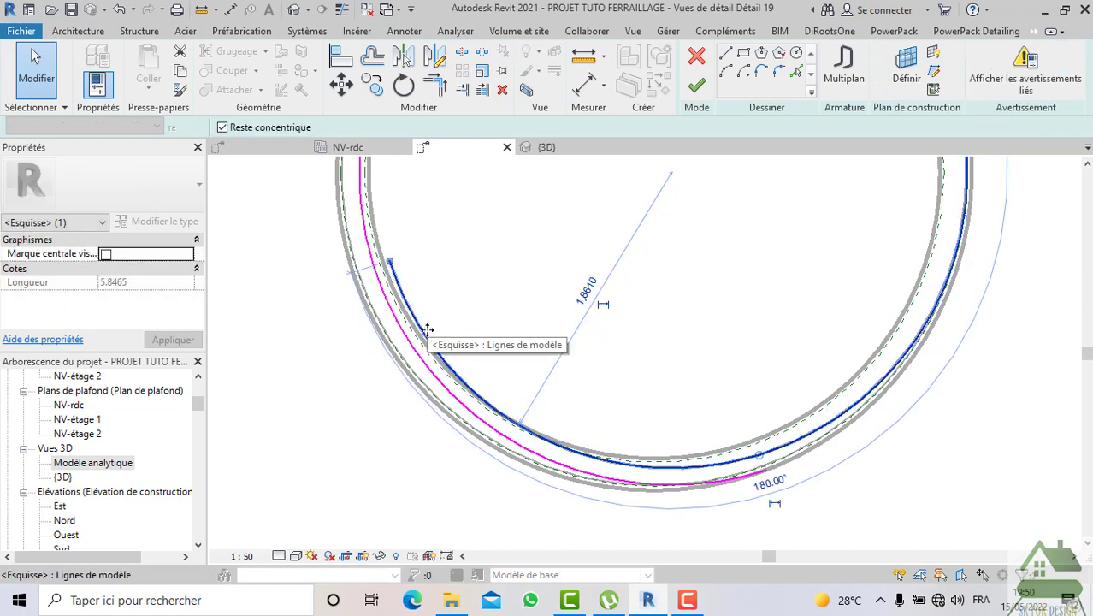
Move the resized lower arc towards the wall's outer face and shift the neighbouring 1.97 m radius arc towards the inner face
drag(435, 345, 430, 359)
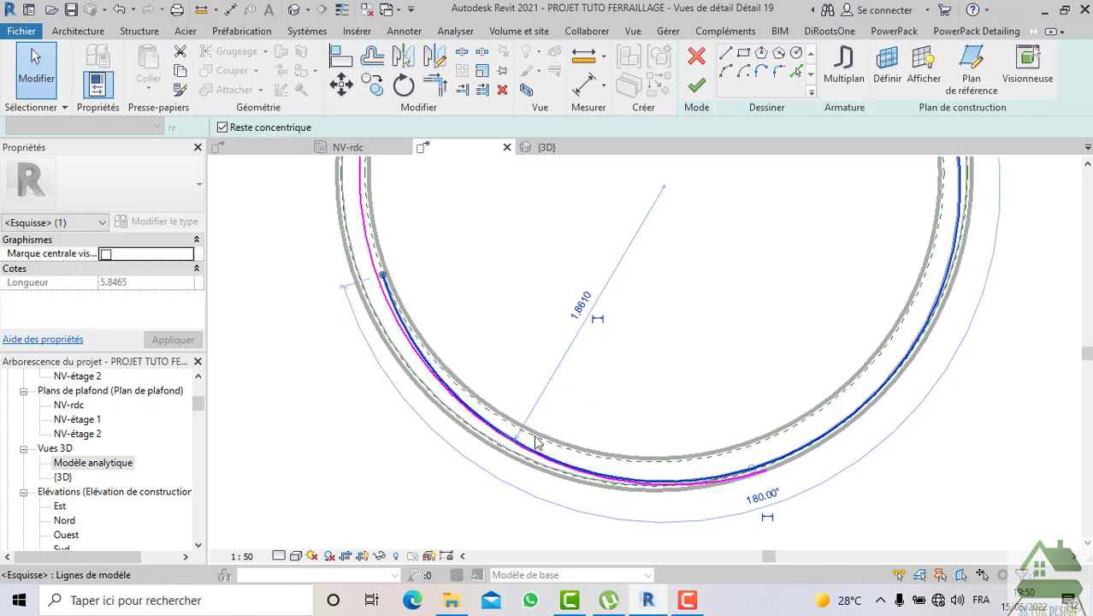
scroll(537, 439, up, 1)
key(Escape)
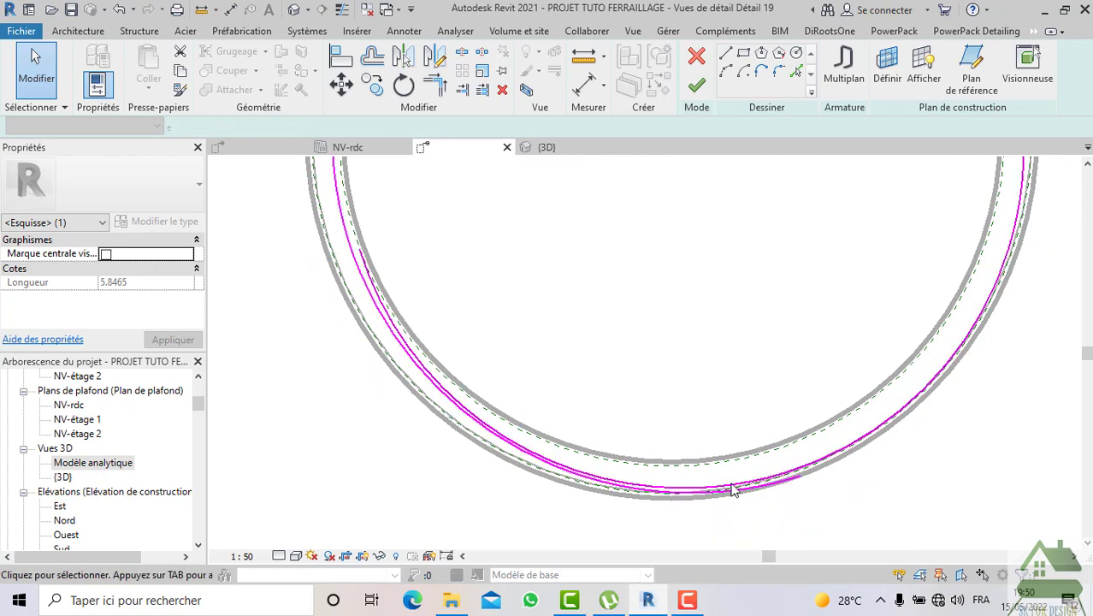
mouse_move(744, 494)
mouse_down()
mouse_move(740, 460)
mouse_move(721, 473)
mouse_up()
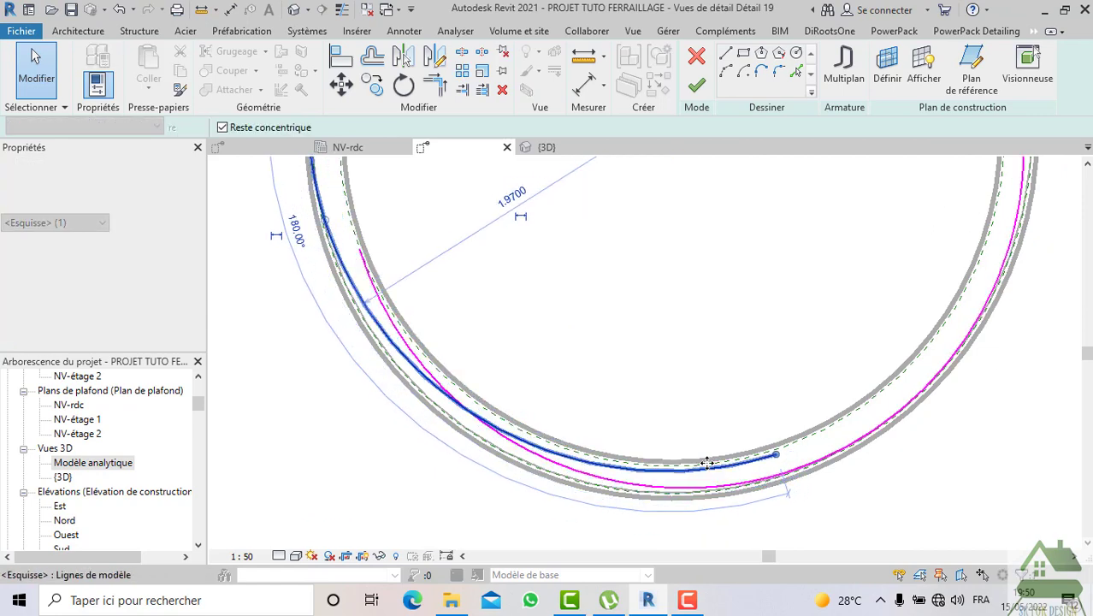
scroll(609, 447, down, 4)
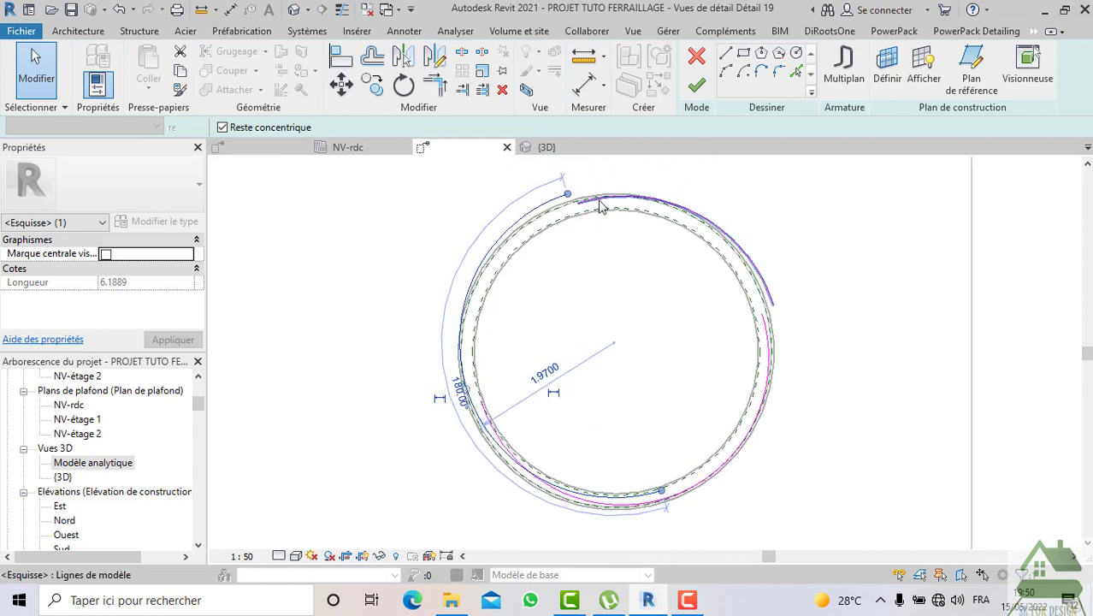
Delete all arcs from the copied bar's sketch
mouse_move(451, 172)
mouse_down()
mouse_move(688, 394)
mouse_move(805, 540)
mouse_up()
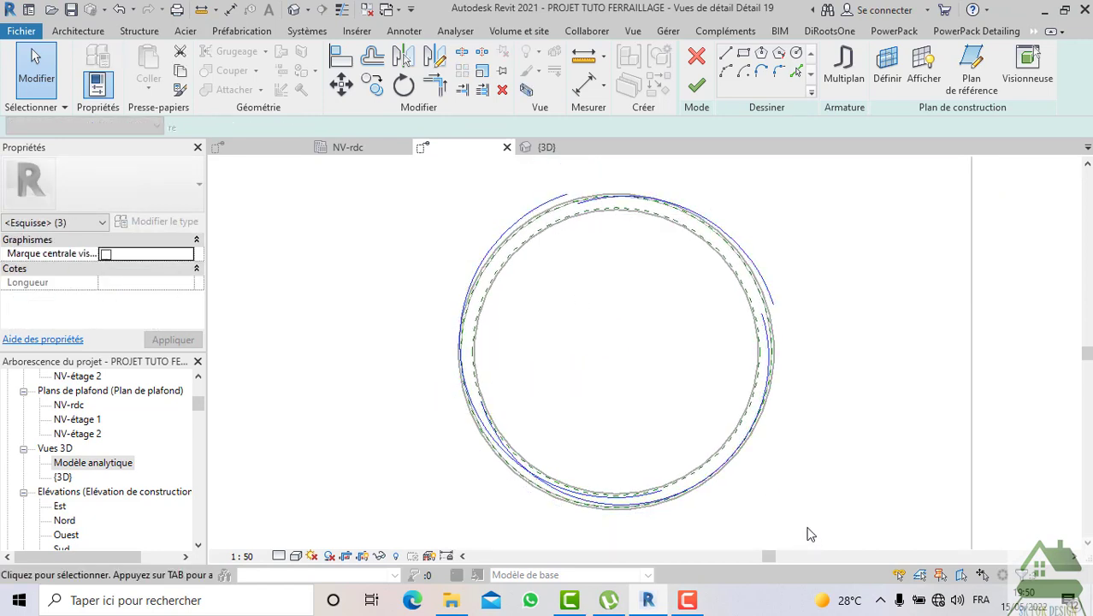
click(809, 519)
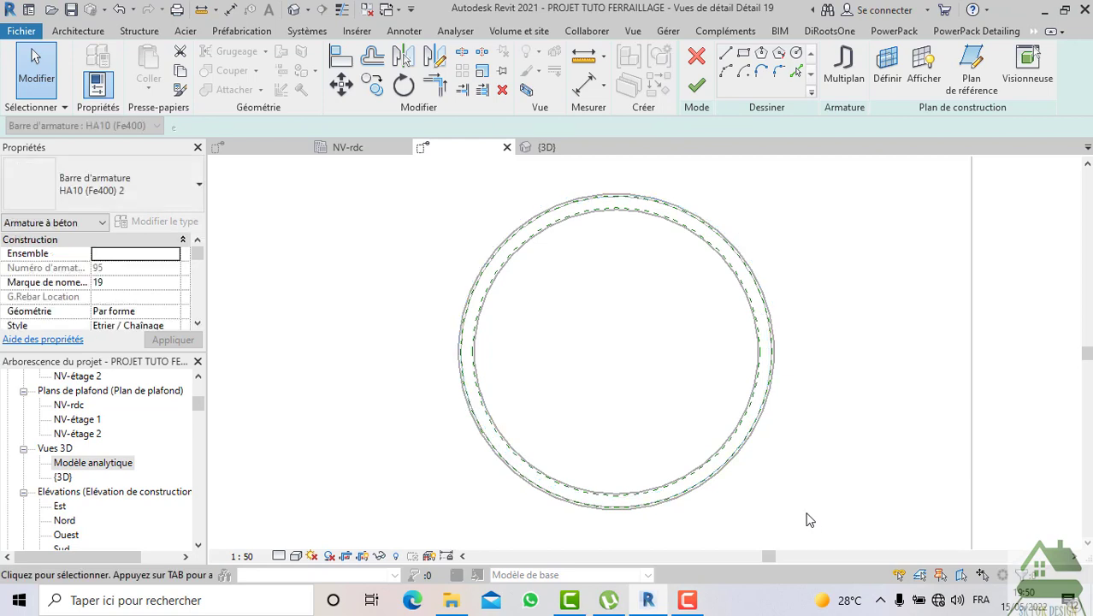
Try to sketch a full circle within the BUSE wall thickness, centred near the middle of the opening
click(795, 55)
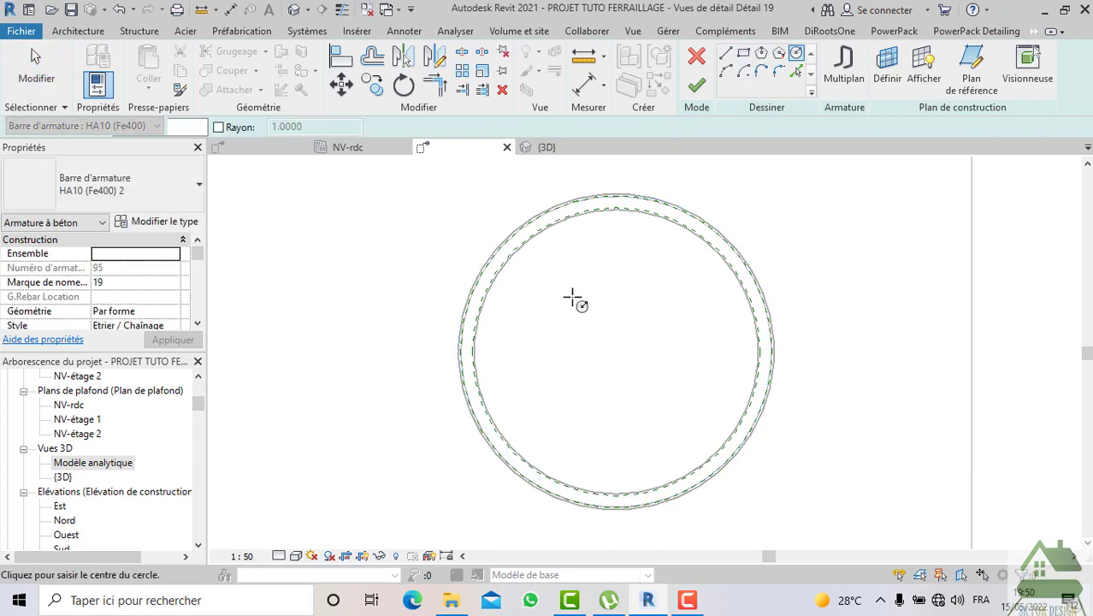
click(608, 361)
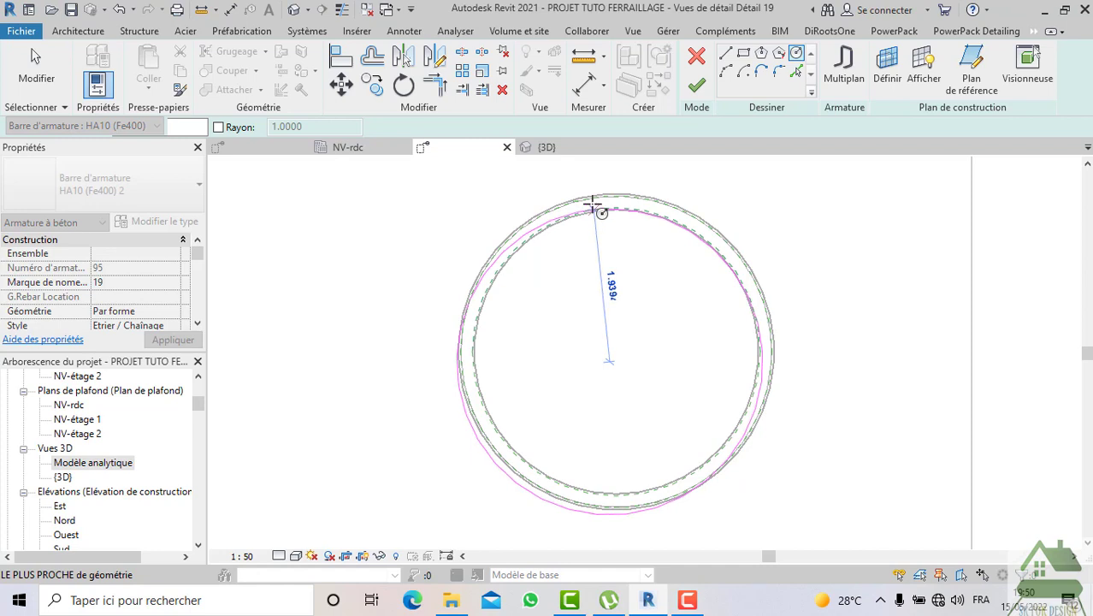
click(597, 201)
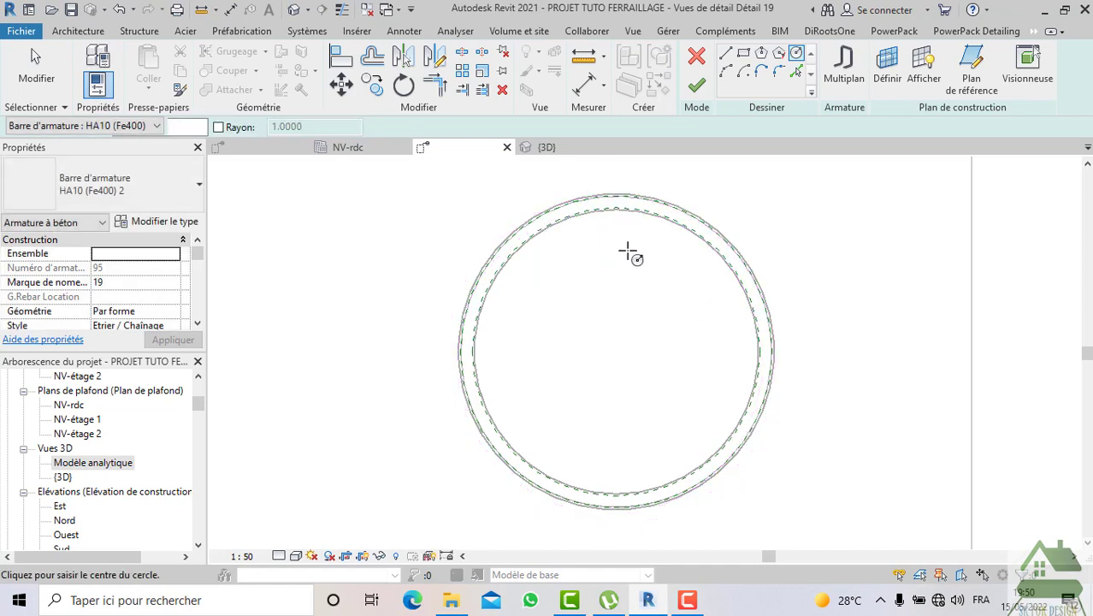
click(742, 74)
click(608, 350)
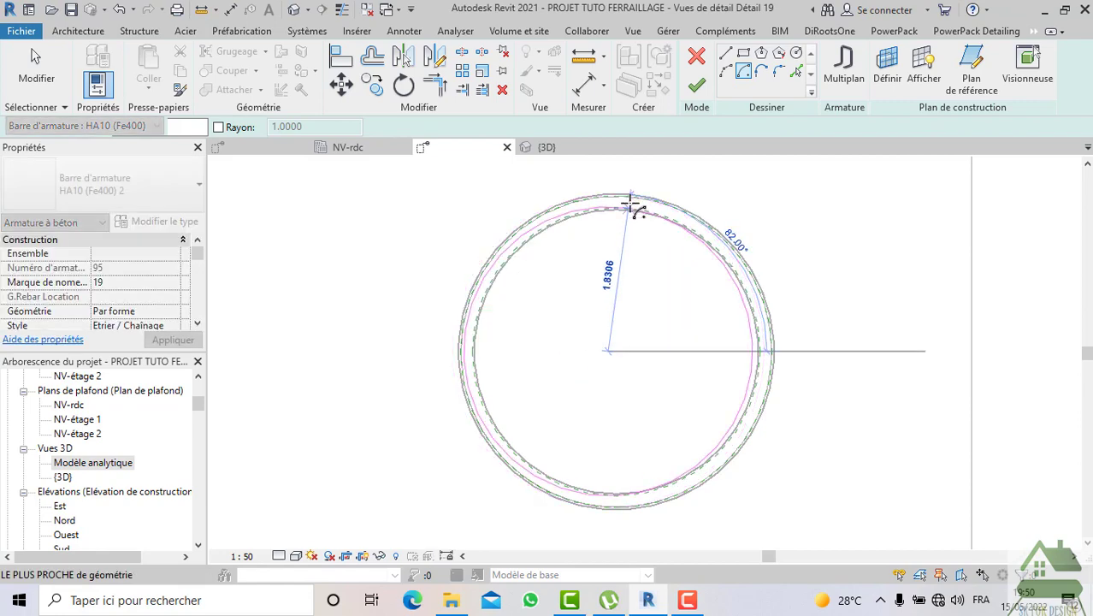
scroll(630, 204, up, 2)
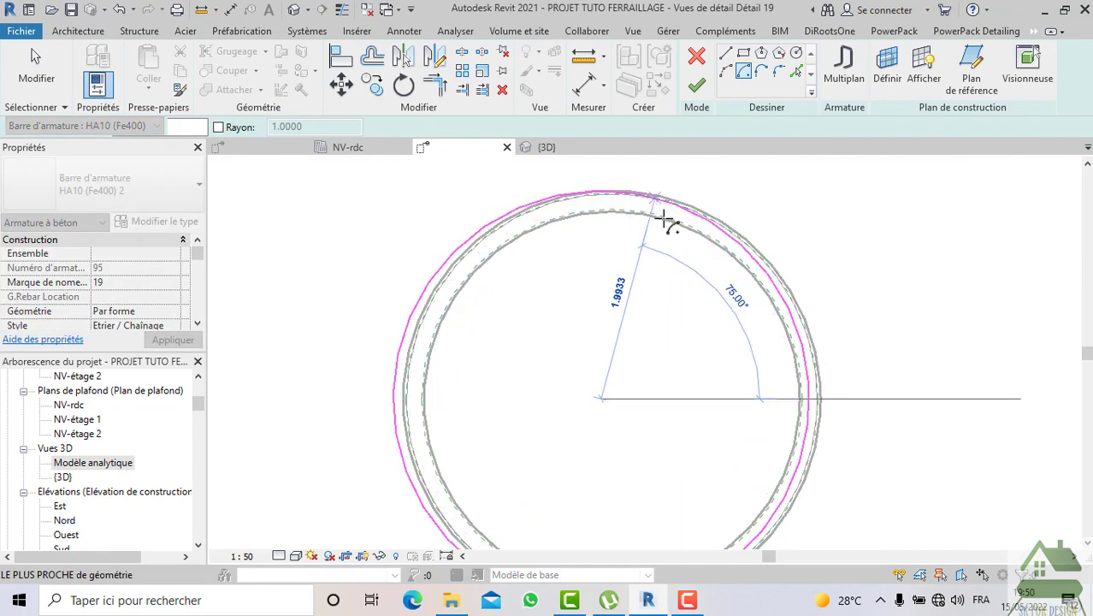
scroll(652, 182, down, 2)
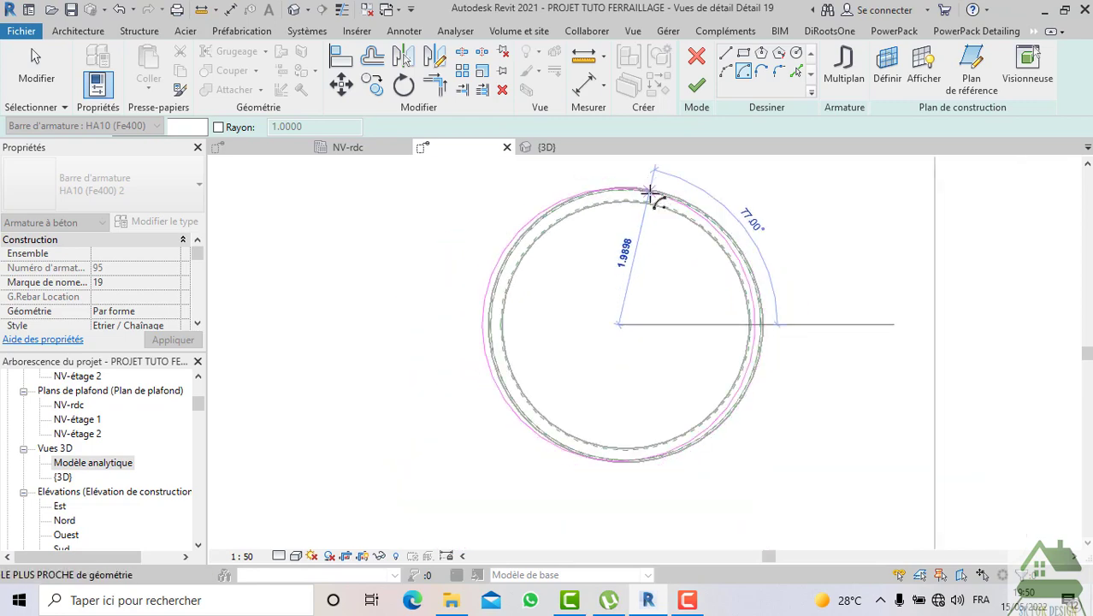
key(Escape)
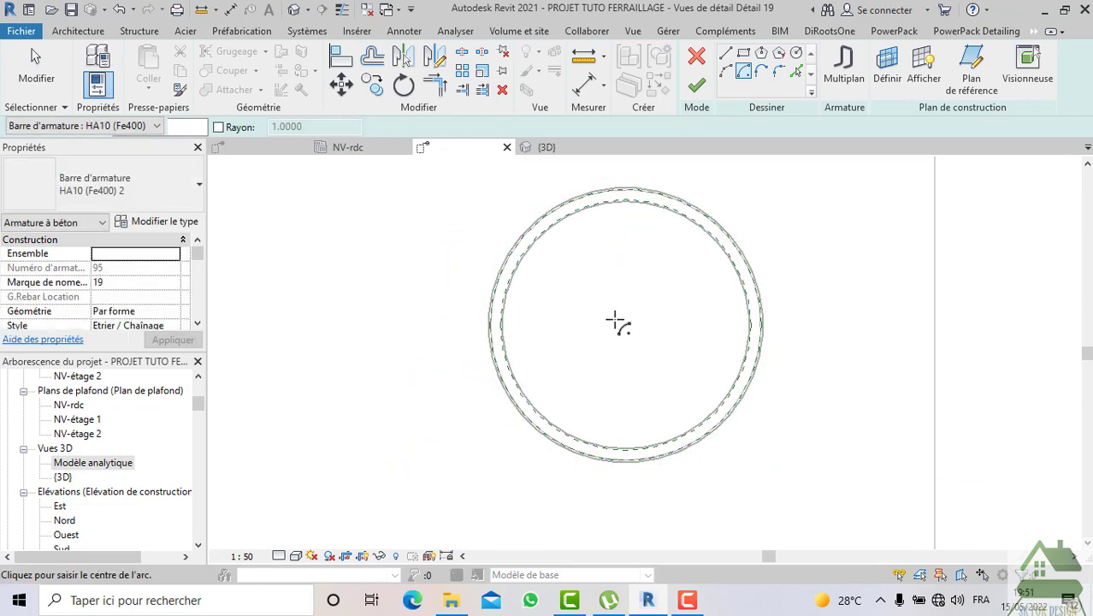
click(617, 328)
key(Escape)
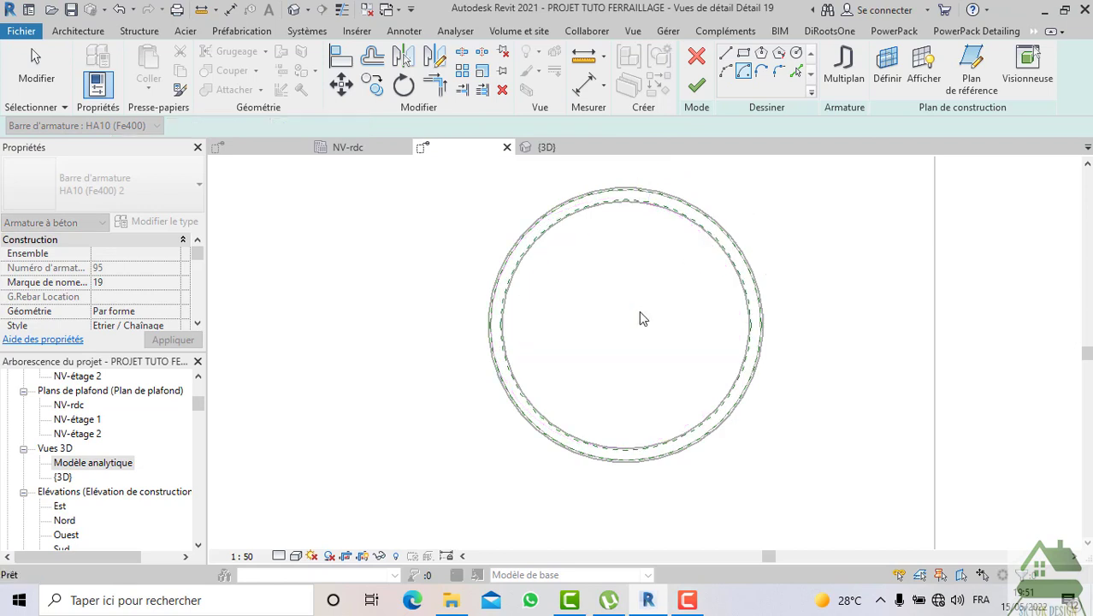
Try to sketch a centre-ends arc of about 2.05 m radius within the BUSE wall, and discard the copied bar's sketch changes
click(609, 325)
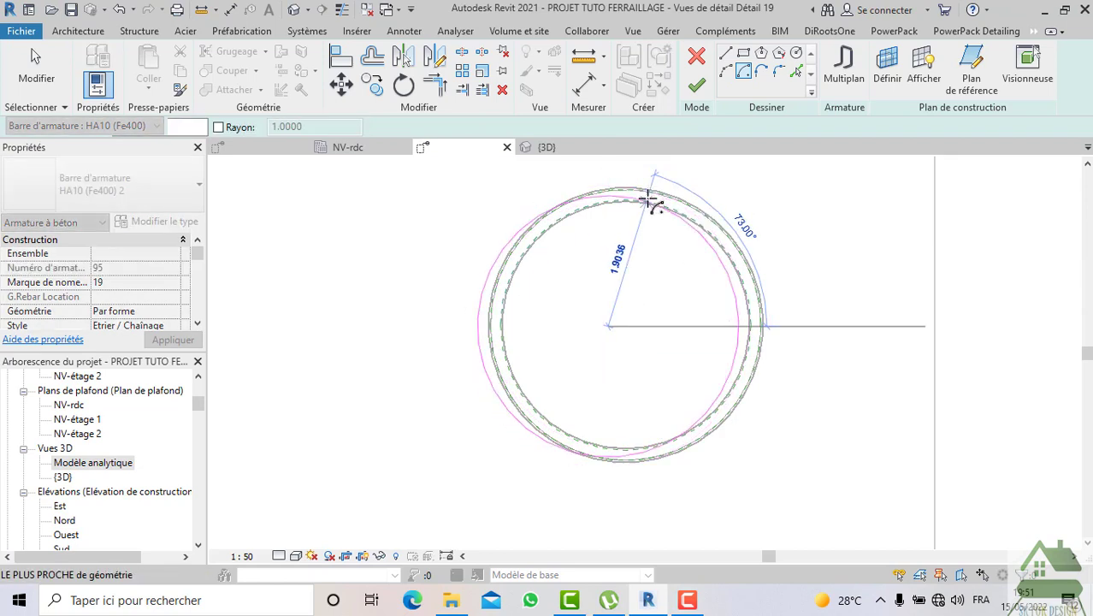
click(651, 196)
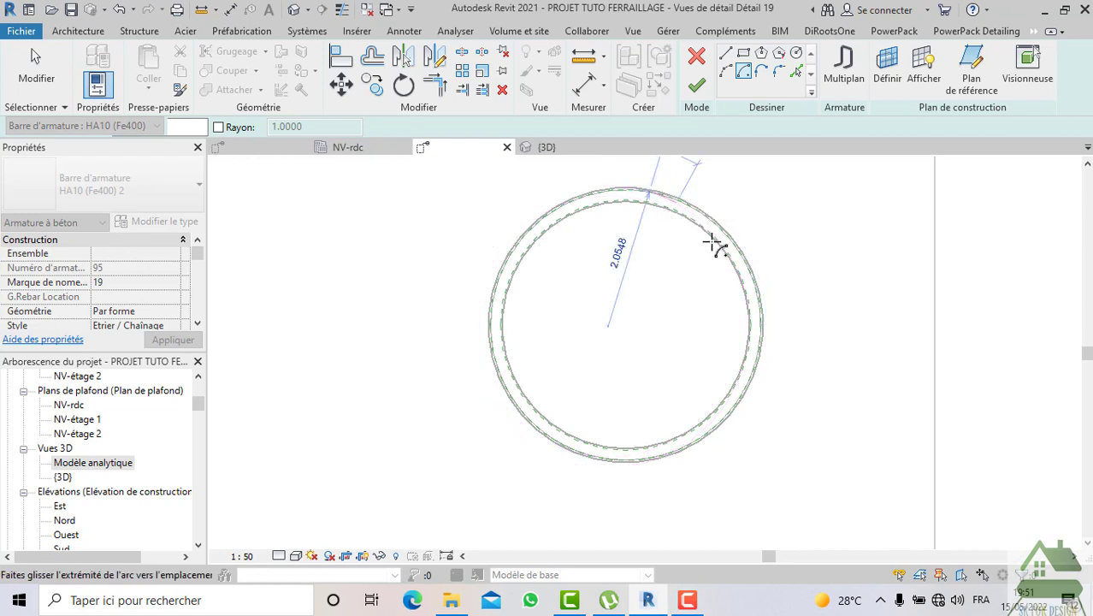
click(746, 391)
click(696, 85)
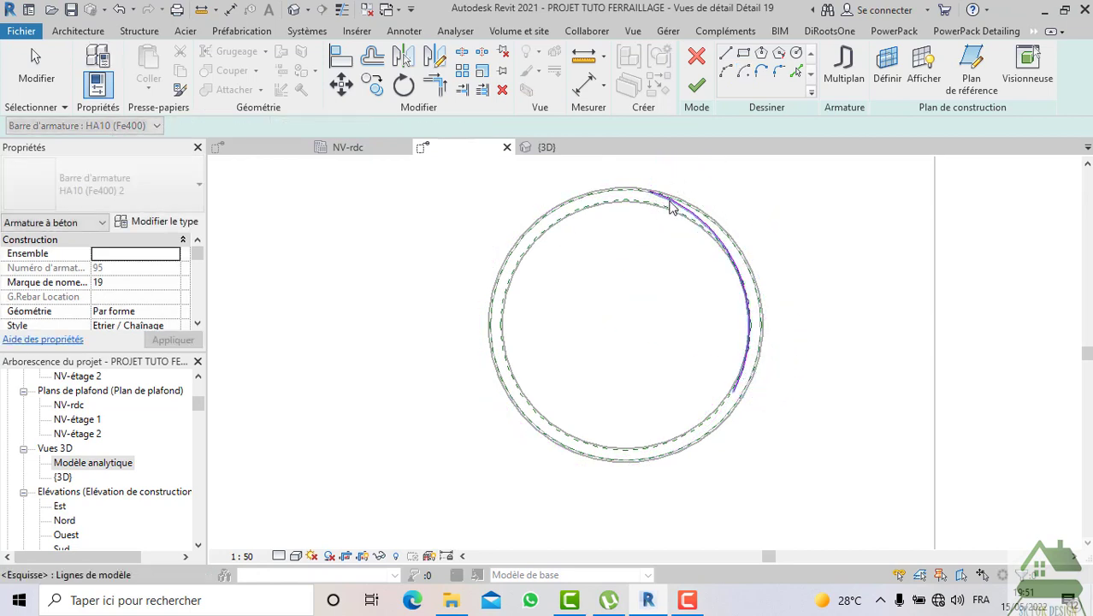
click(696, 57)
click(584, 327)
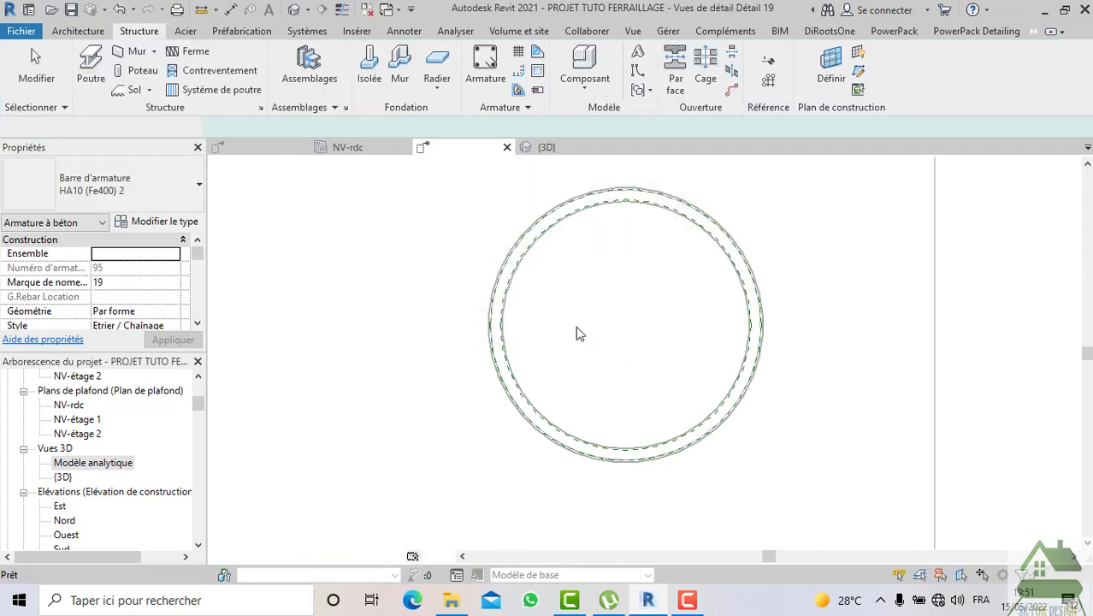
Select the off-centre copied circular bar within the wall thickness and delete it
middle_drag(474, 412, 453, 449)
drag(451, 451, 633, 451)
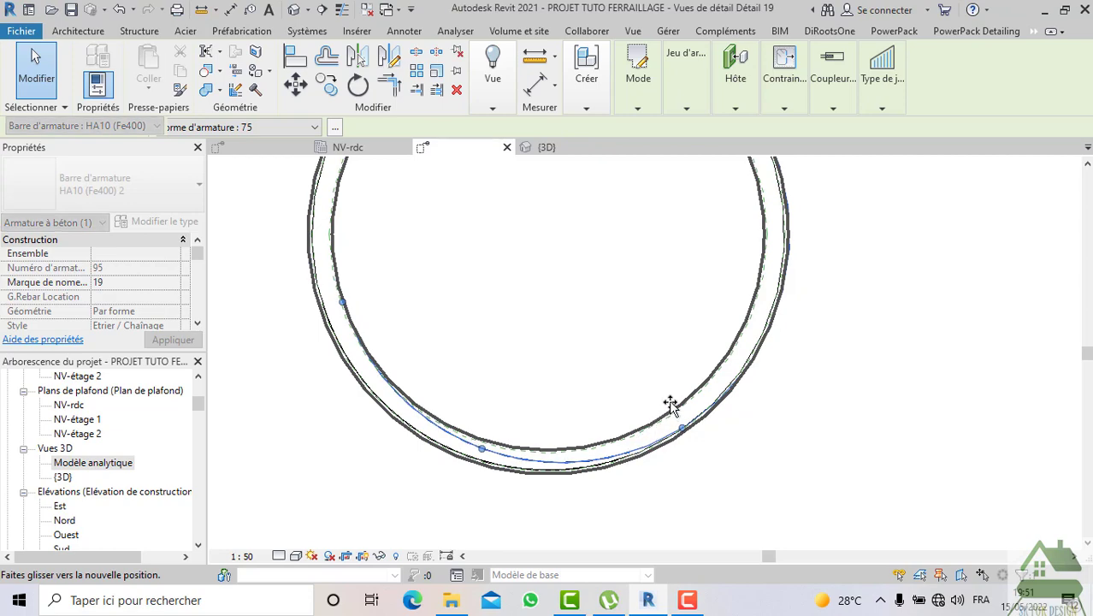
drag(688, 402, 681, 446)
scroll(654, 417, down, 5)
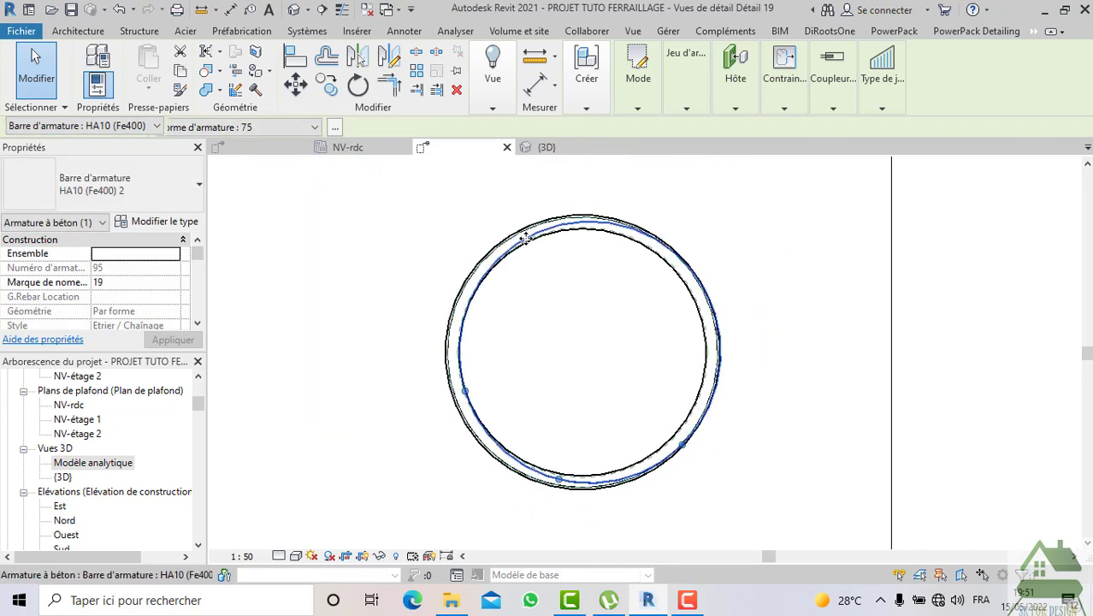
key(Escape)
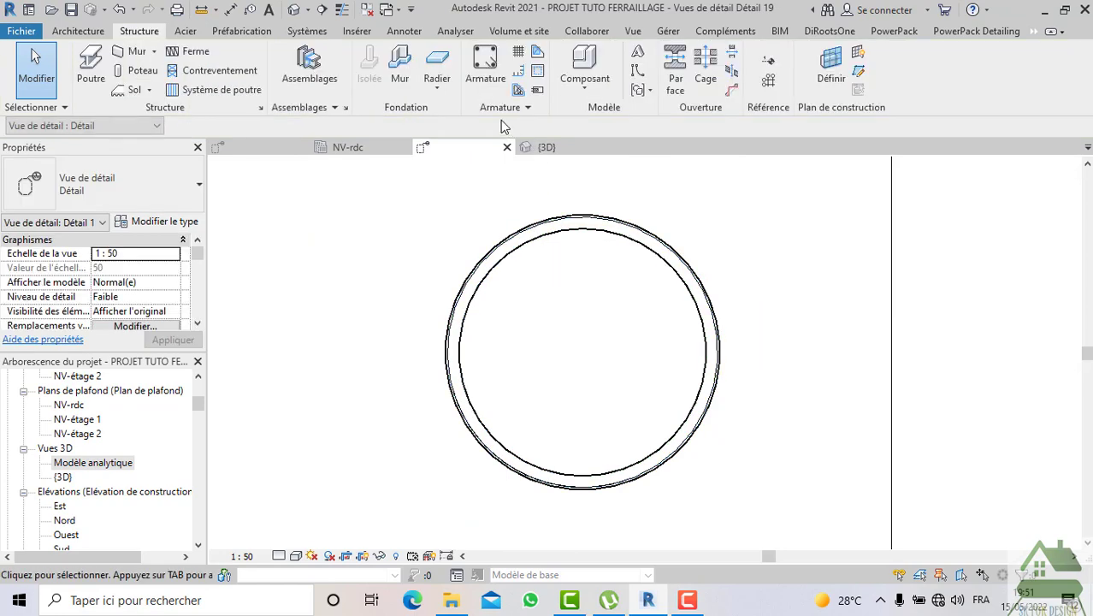
Start the structural rebar command and save the project
click(477, 76)
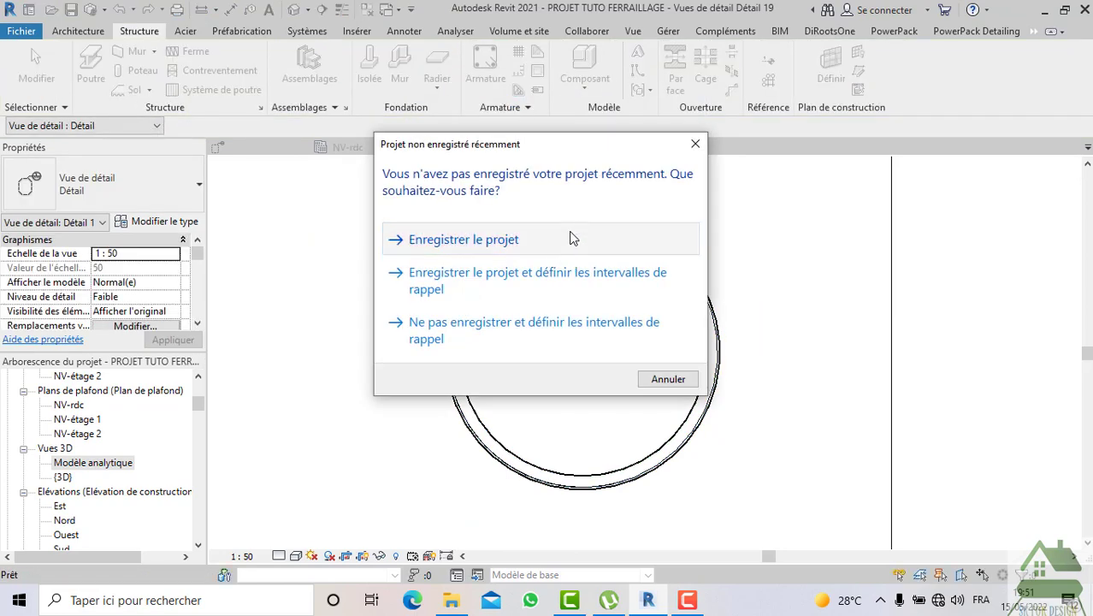
click(573, 237)
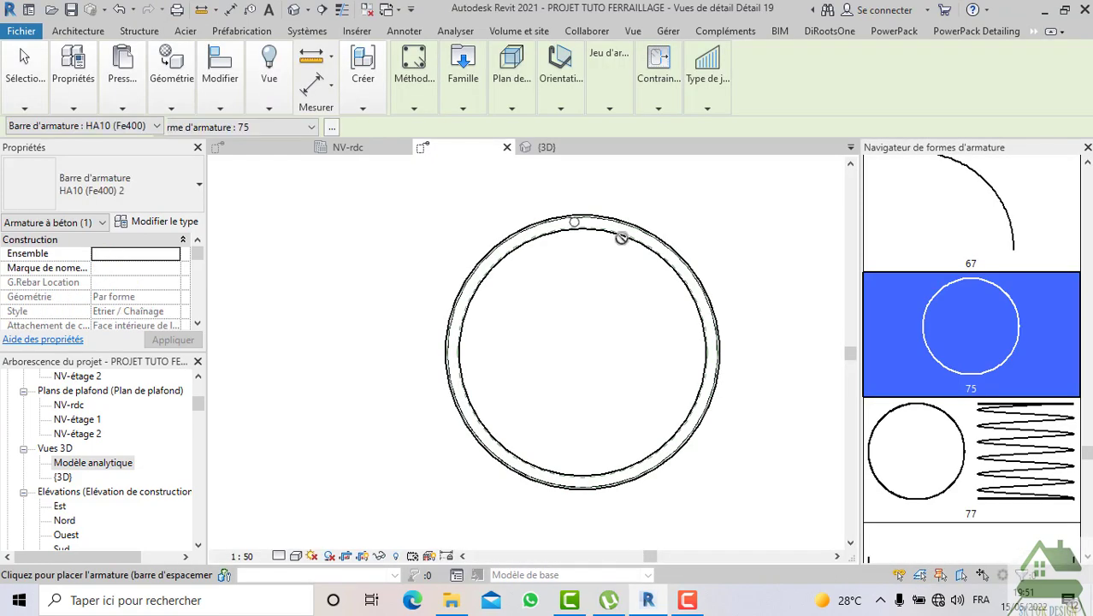
Try to place an HA10 shape 75 bar along the wall's inner face, using the near cover reference as placement plane
scroll(555, 242, up, 2)
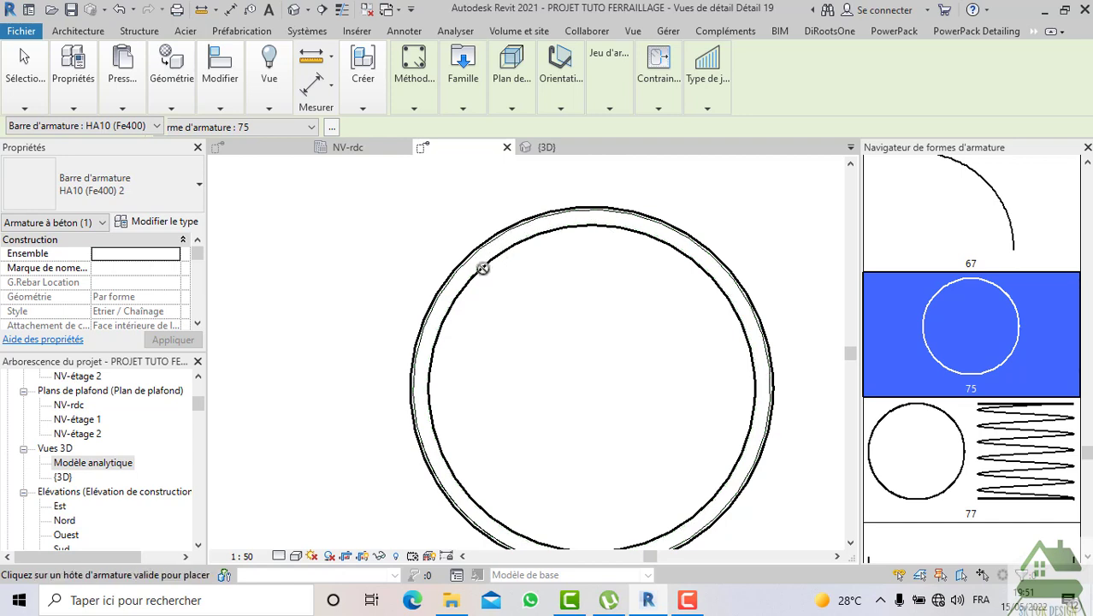
click(503, 99)
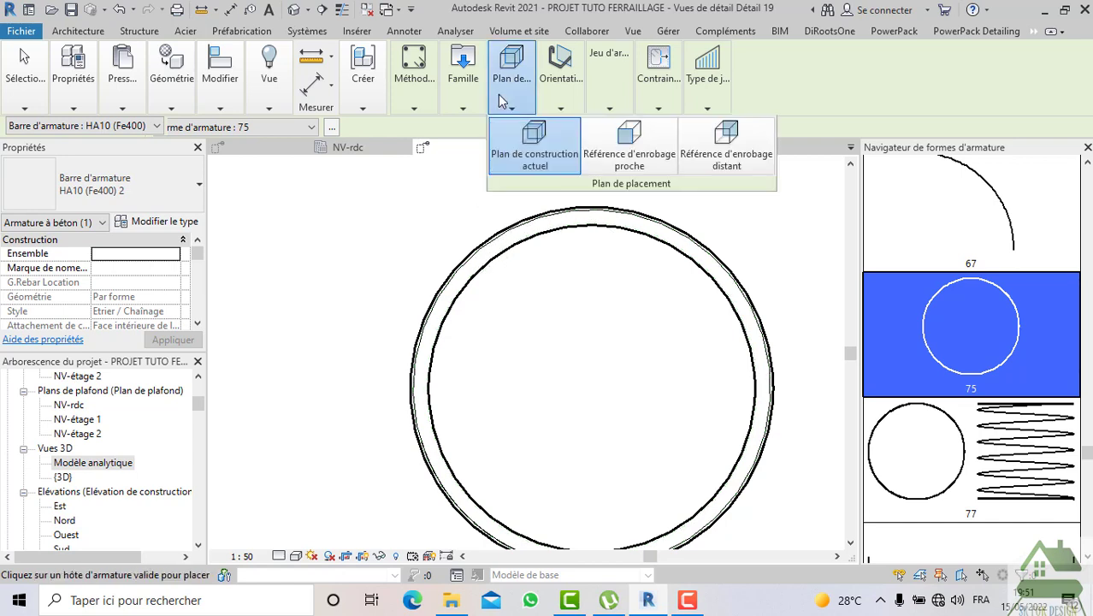
click(617, 146)
scroll(519, 245, up, 4)
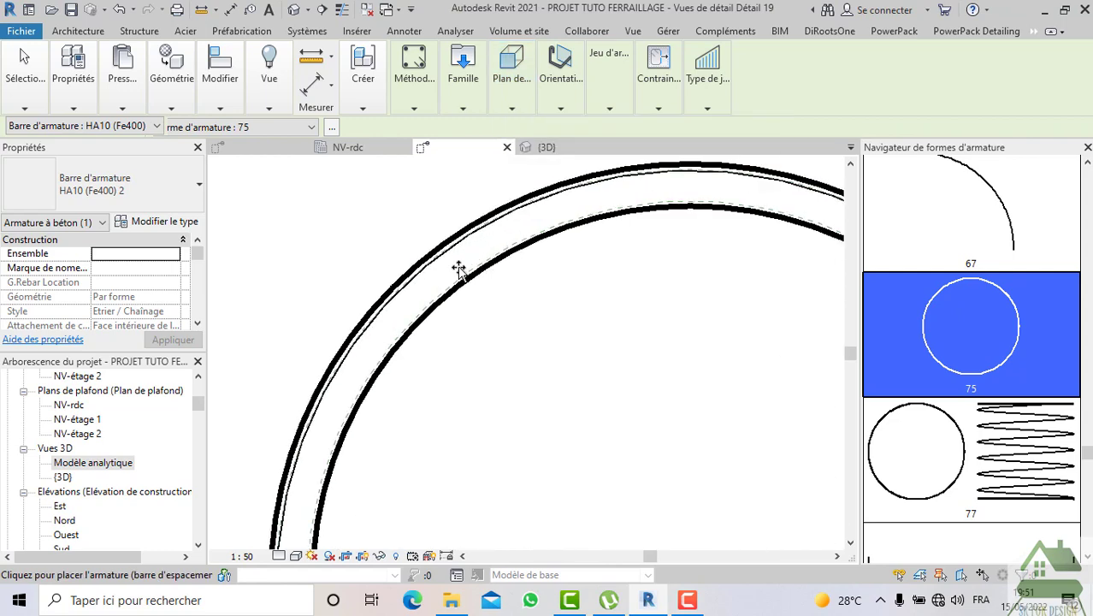
scroll(458, 289, down, 5)
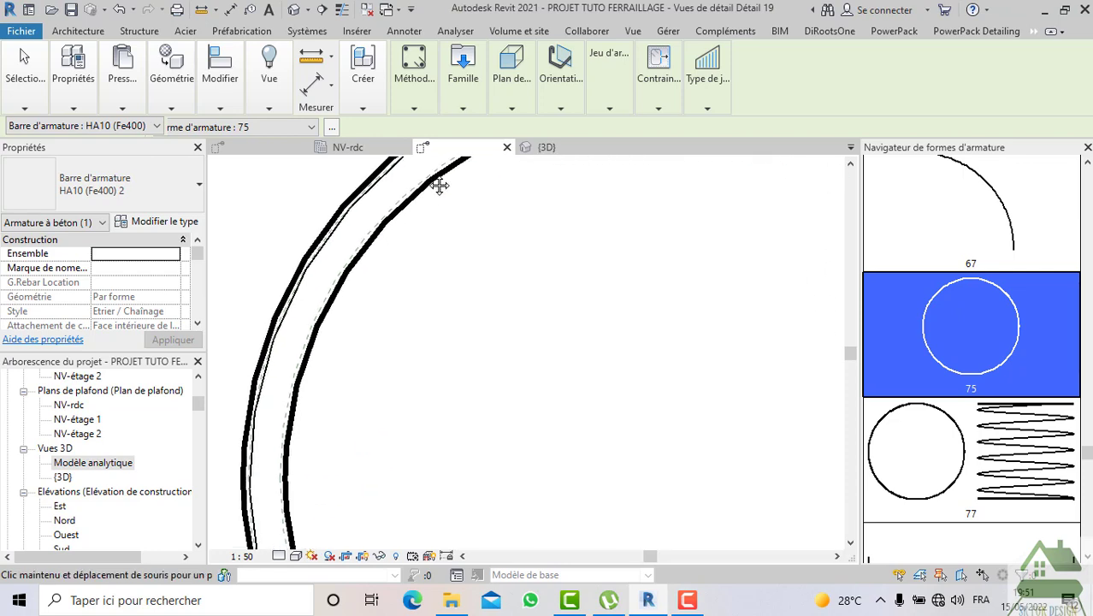
middle_drag(392, 292, 356, 248)
scroll(454, 380, up, 4)
scroll(454, 379, up, 3)
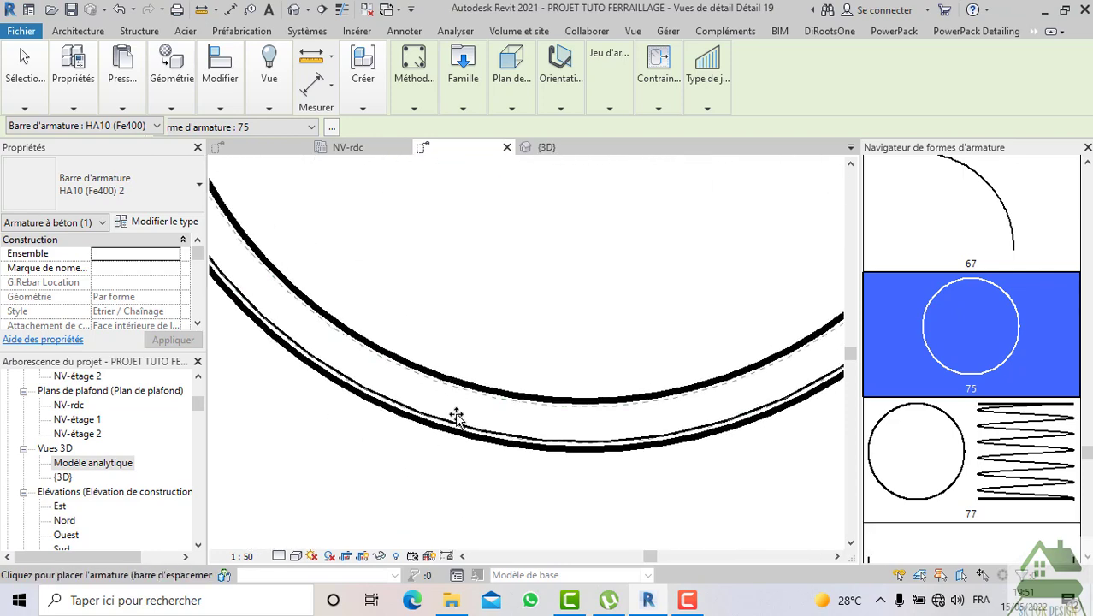
scroll(455, 402, down, 3)
scroll(466, 406, up, 2)
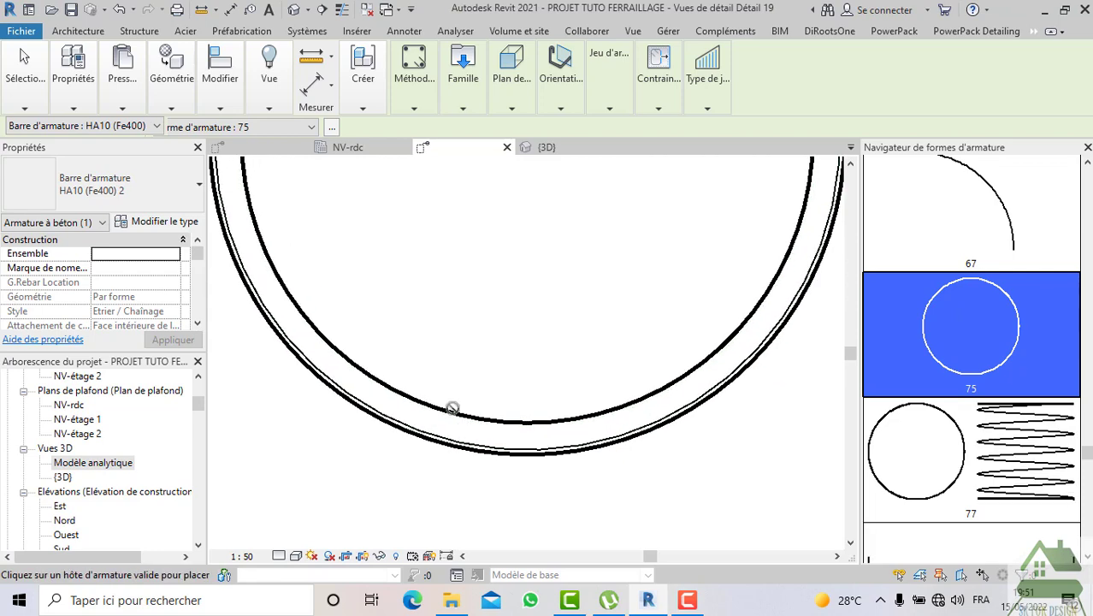
scroll(453, 408, down, 1)
scroll(486, 424, up, 1)
scroll(513, 436, down, 3)
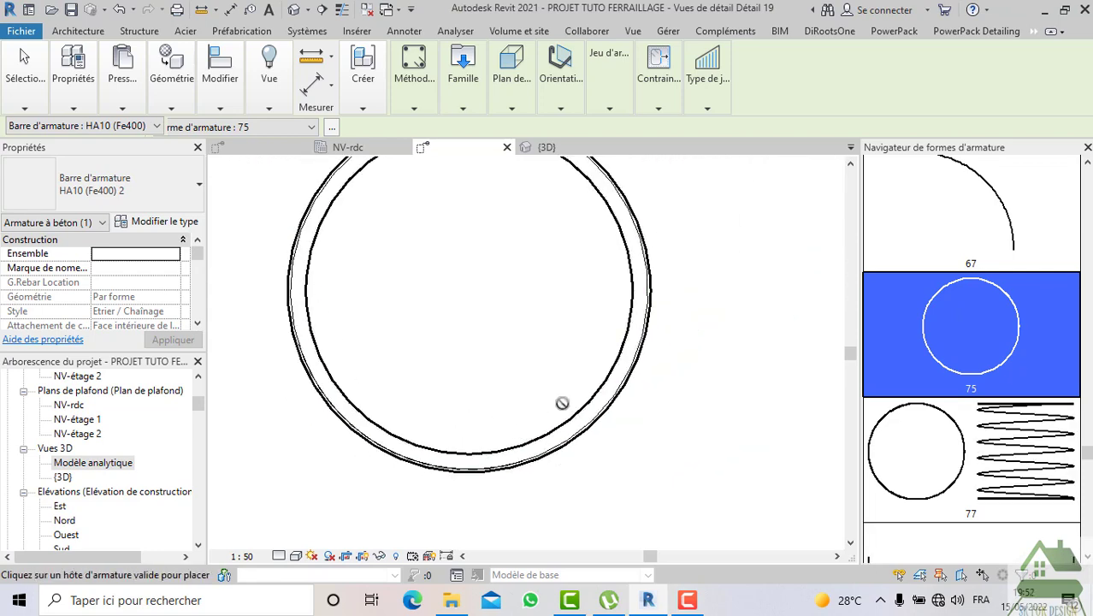
middle_drag(570, 389, 586, 446)
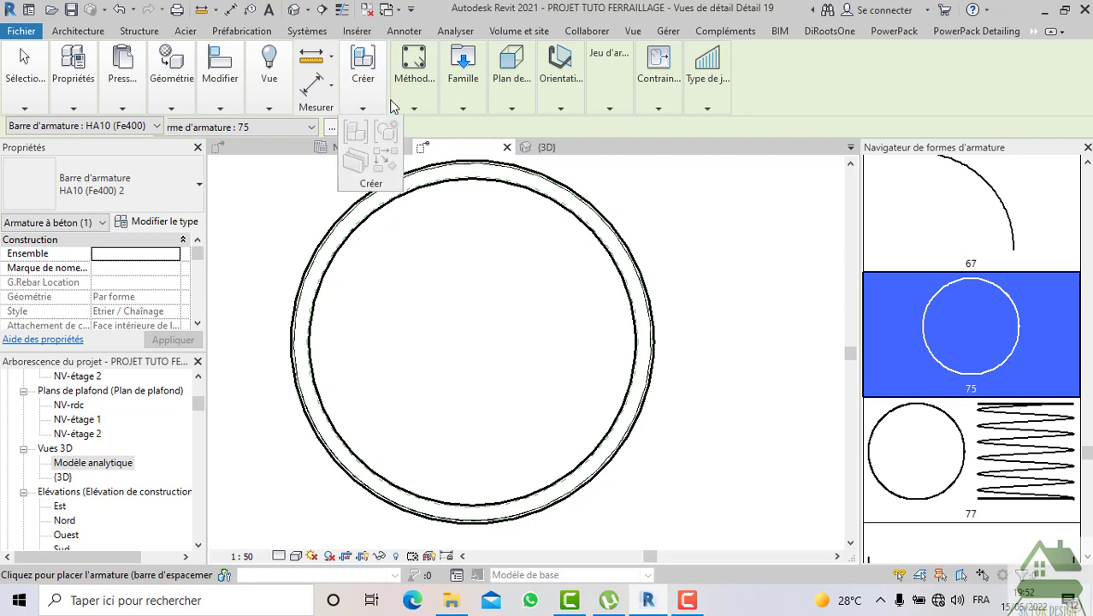
click(400, 106)
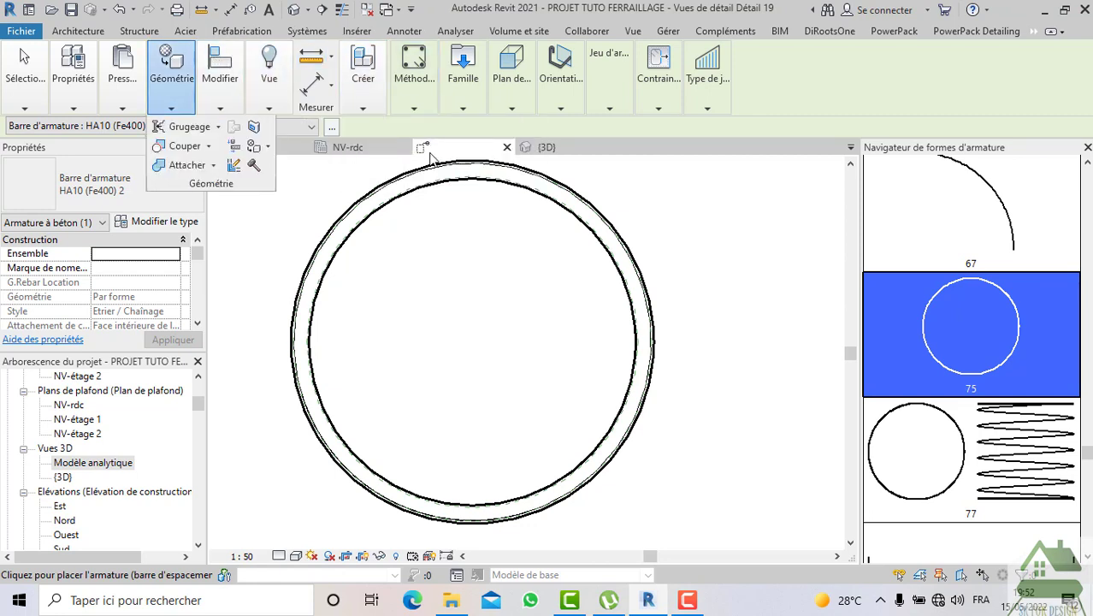
key(Escape)
key(Escape)
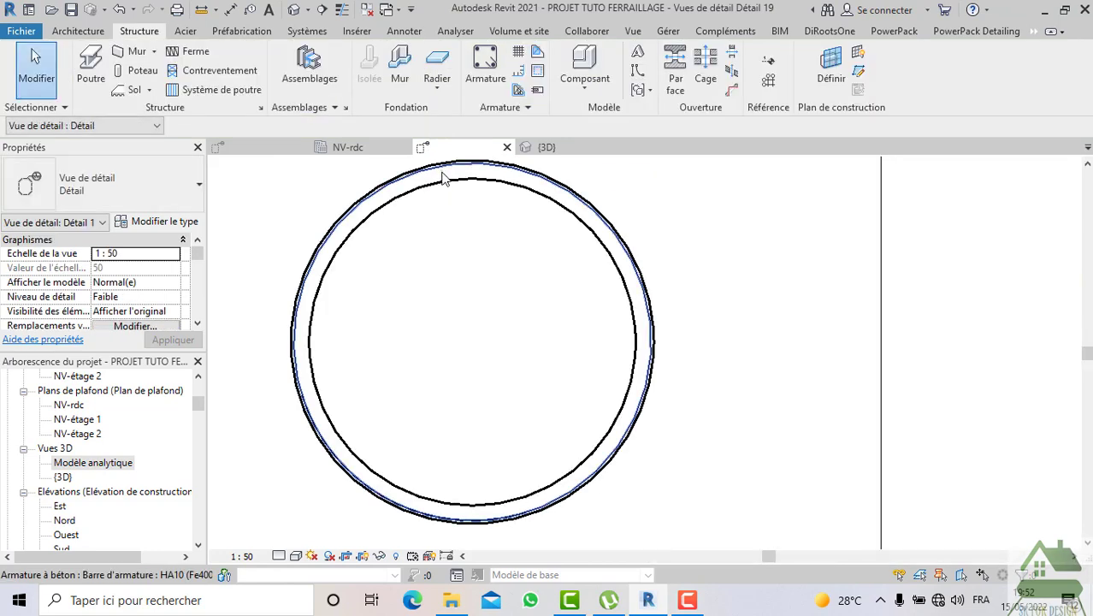
Try to offset a copy of the outer circular bar by 0.15 m towards the wall's inner face
click(444, 177)
click(371, 56)
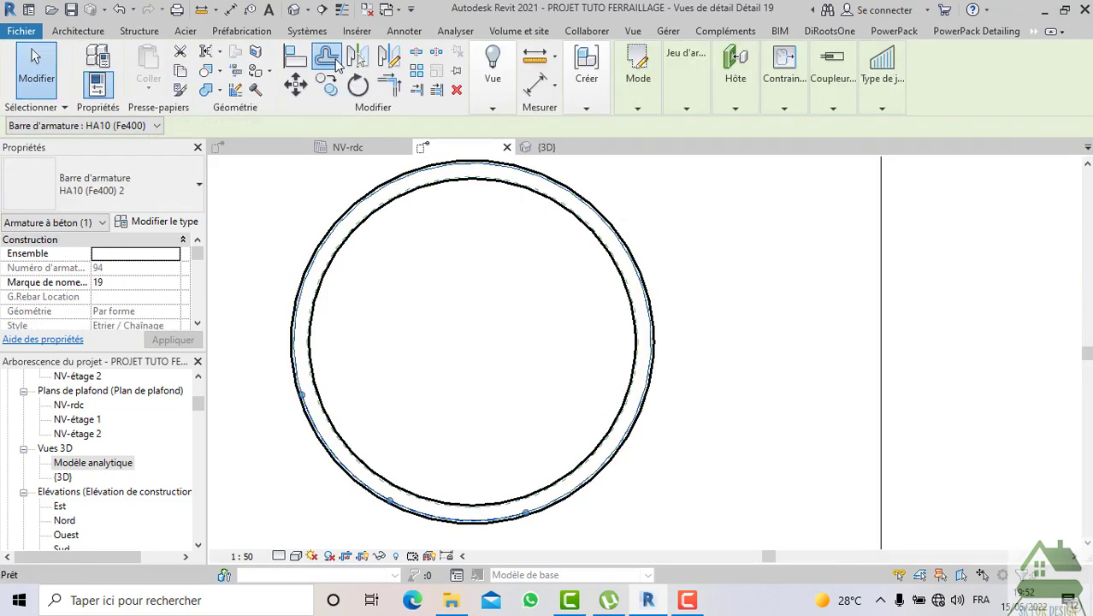
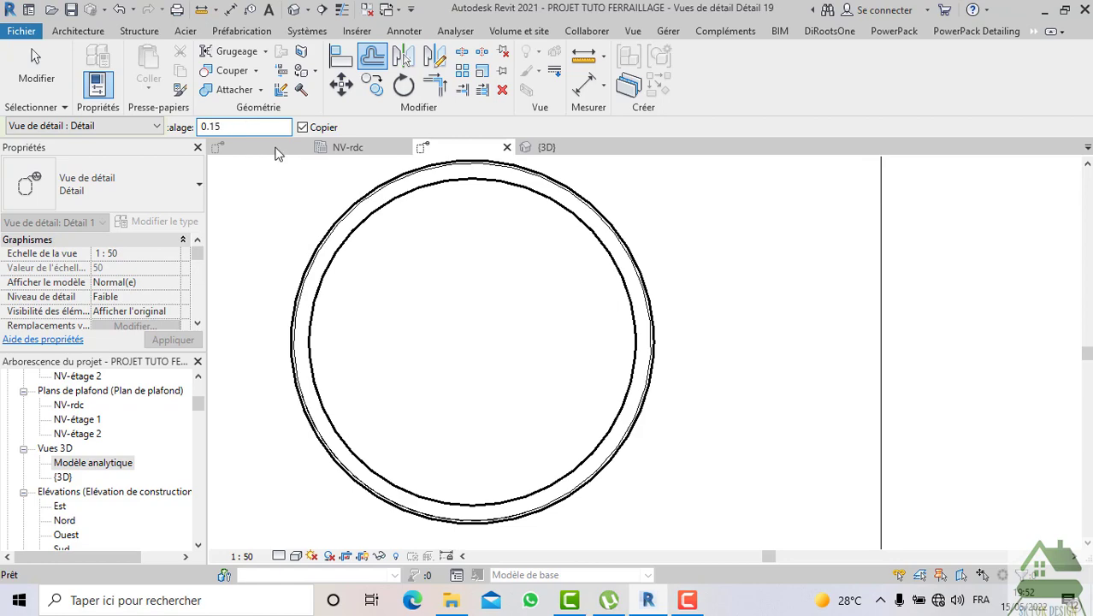
scroll(339, 238, up, 3)
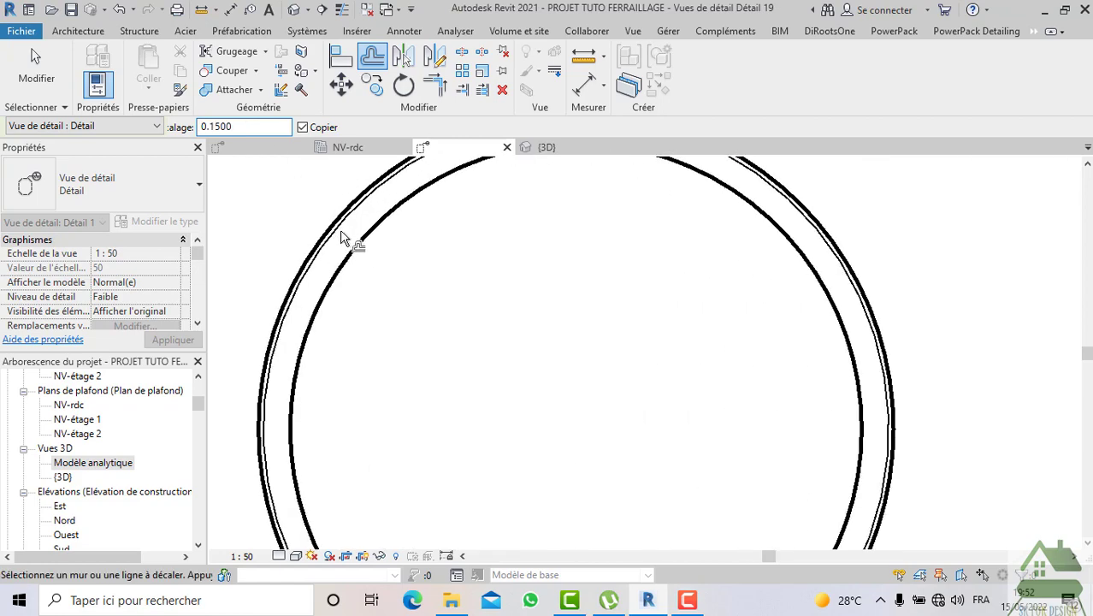
middle_drag(341, 238, 432, 250)
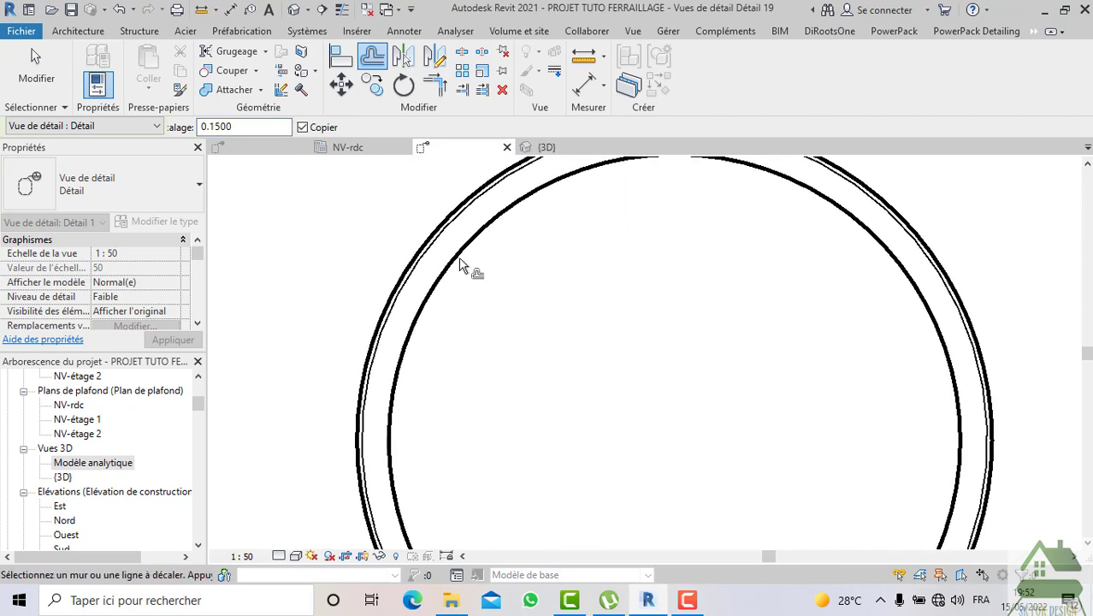
scroll(456, 251, down, 1)
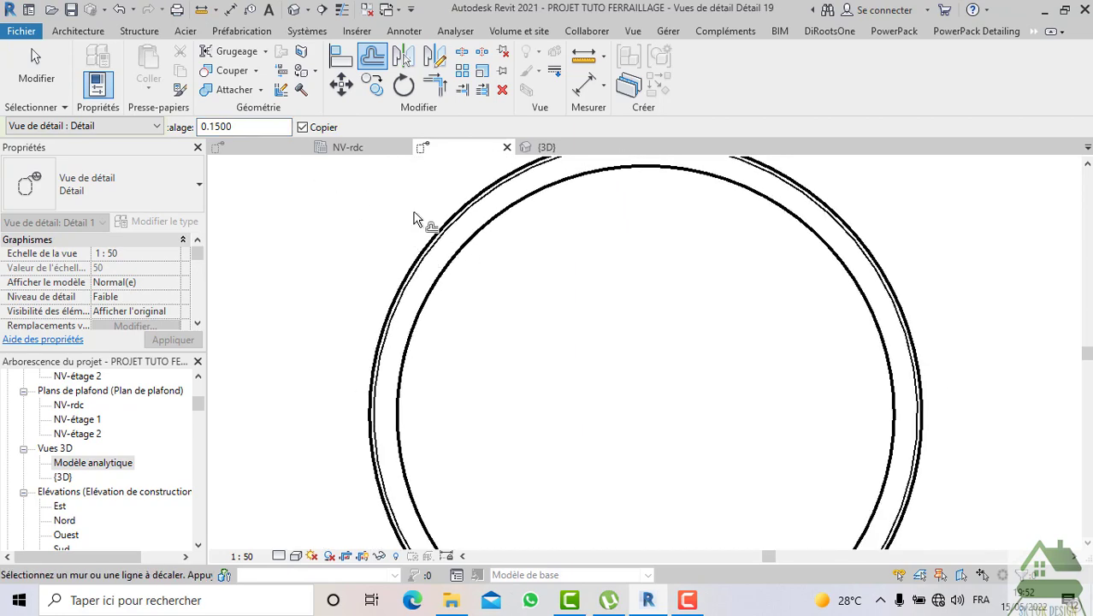
scroll(478, 272, down, 1)
key(Escape)
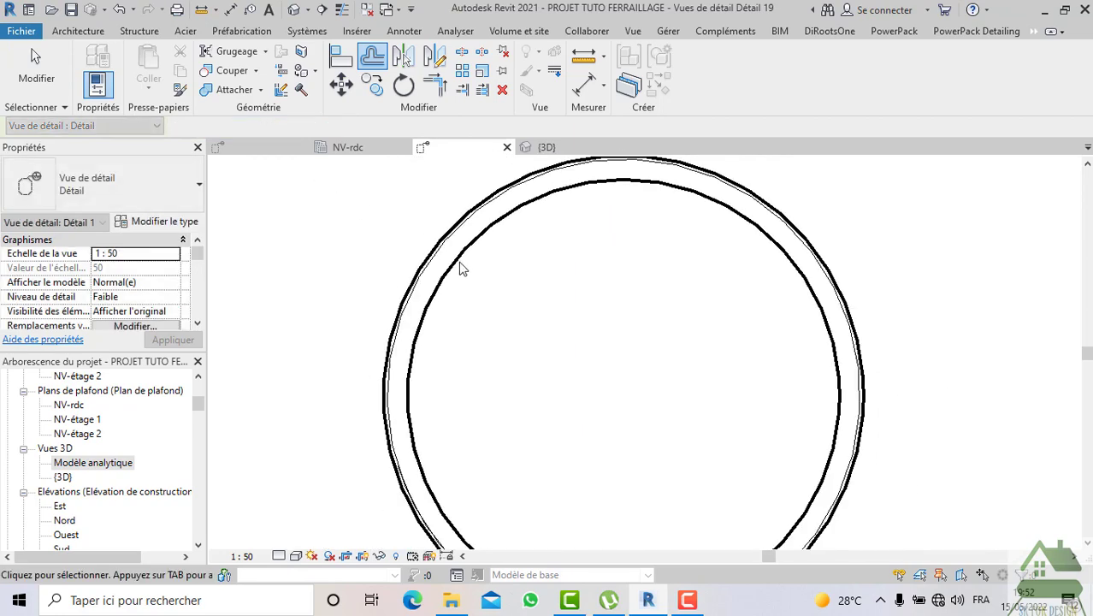
click(445, 248)
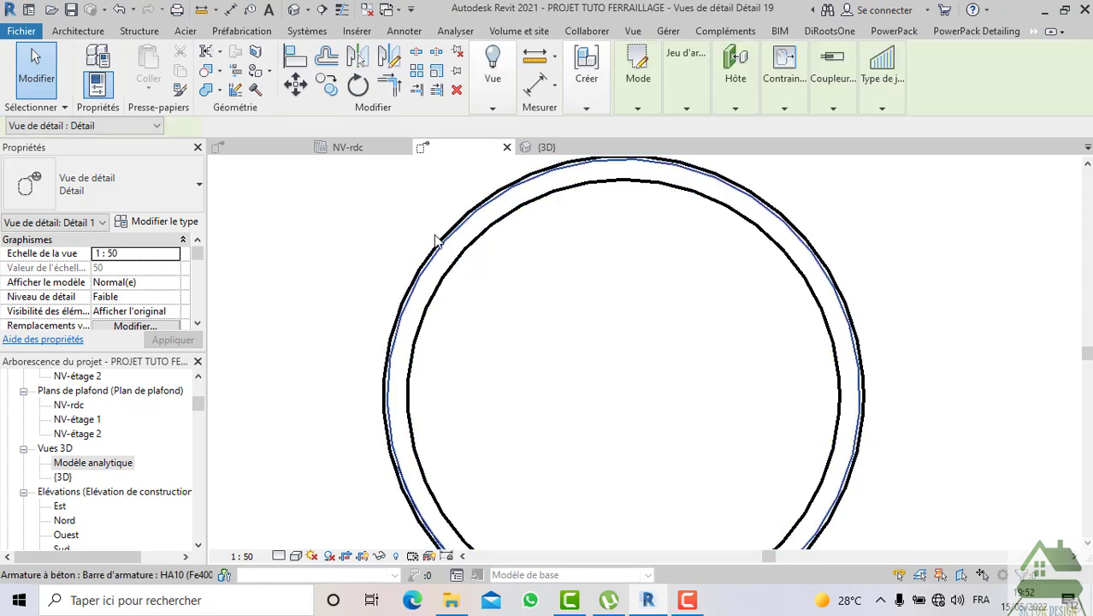
click(328, 58)
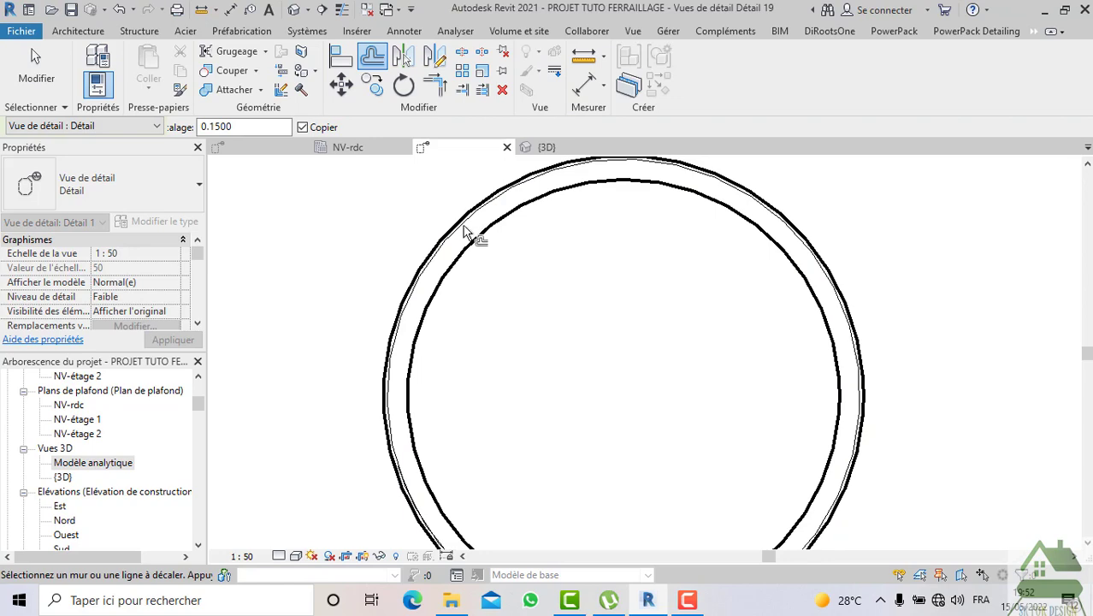
scroll(464, 231, up, 5)
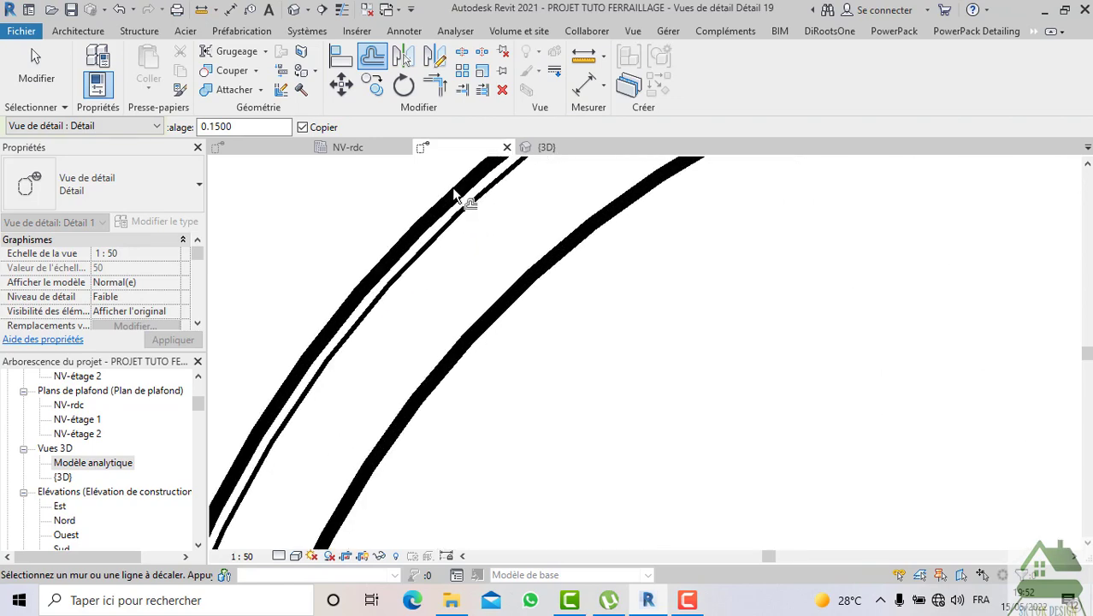
Display the {3D} view in wireframe and orbit it to inspect the circular bar inside the pipe
click(570, 151)
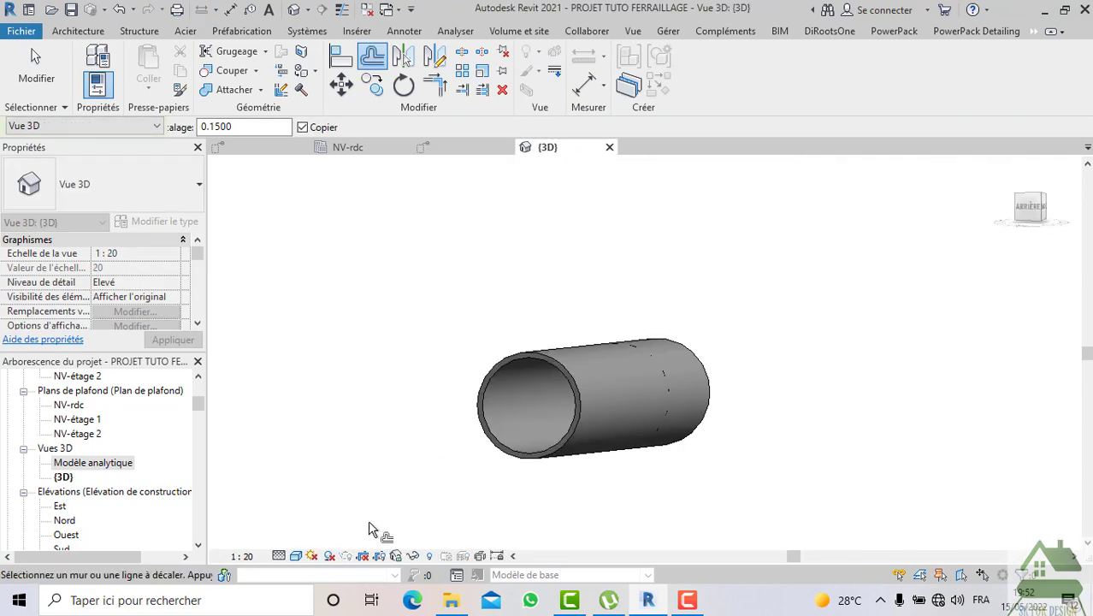
click(295, 555)
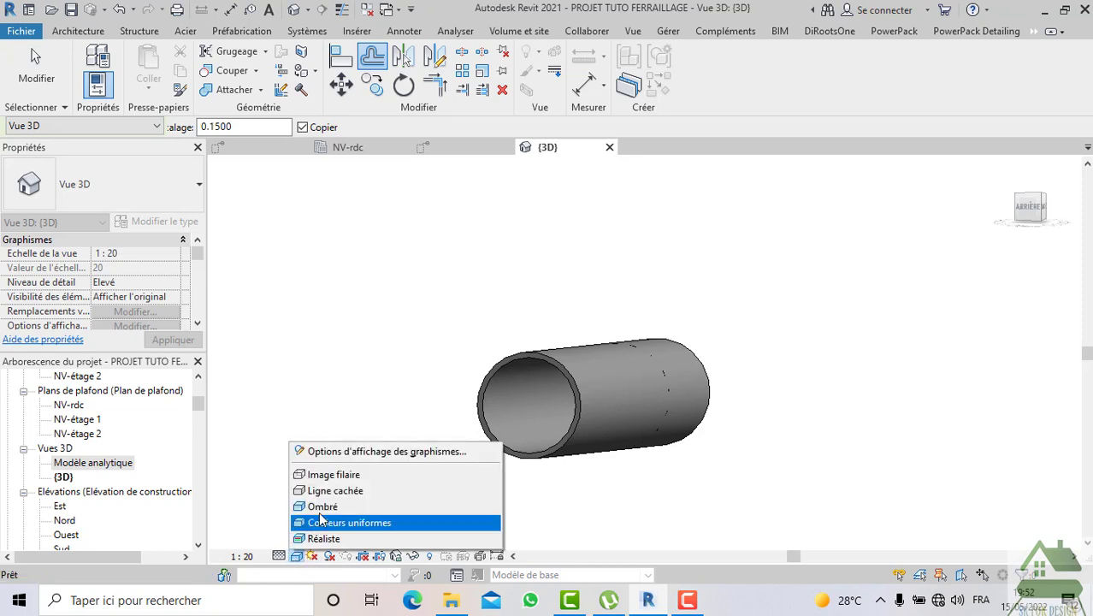
click(339, 472)
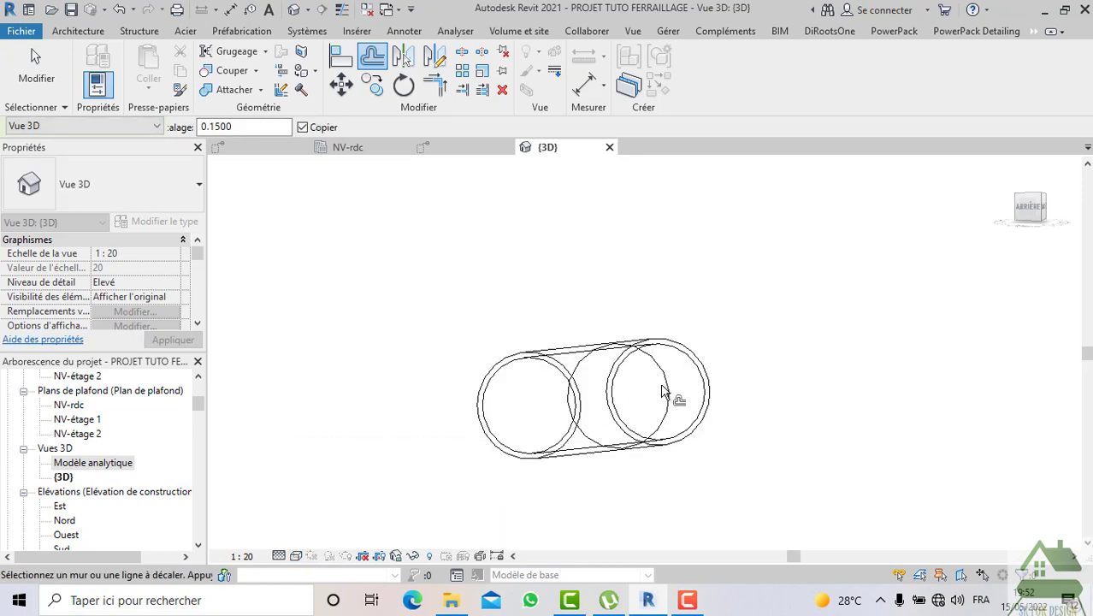
scroll(956, 280, down, 1)
drag(1053, 216, 1013, 218)
scroll(765, 267, up, 2)
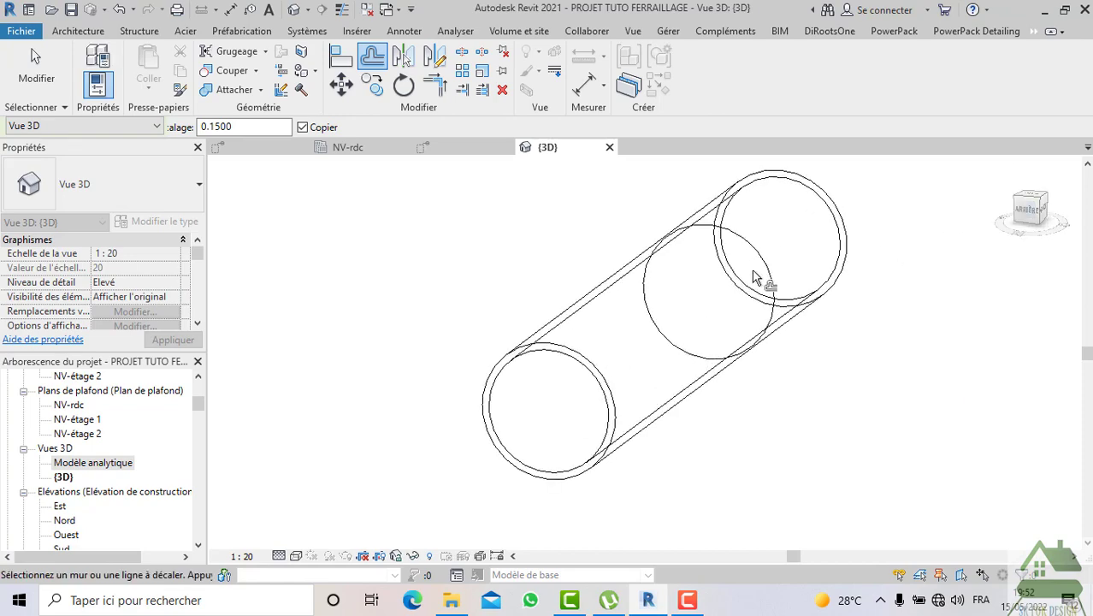
Return to the detail view of the pipe section and leave the Offset command
click(449, 147)
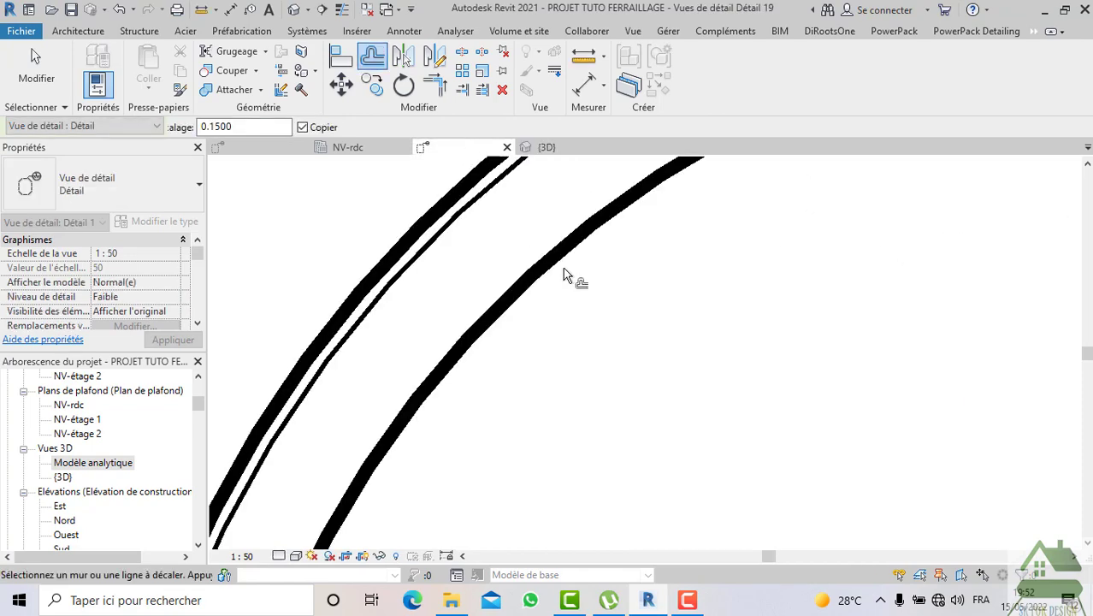
scroll(500, 237, down, 3)
scroll(581, 307, down, 3)
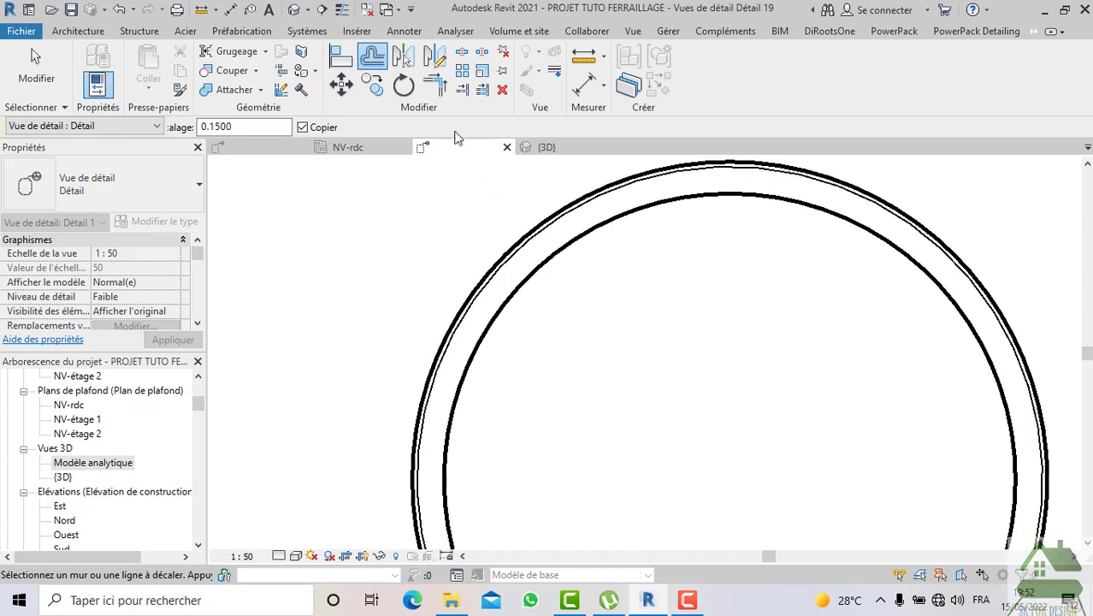
key(Escape)
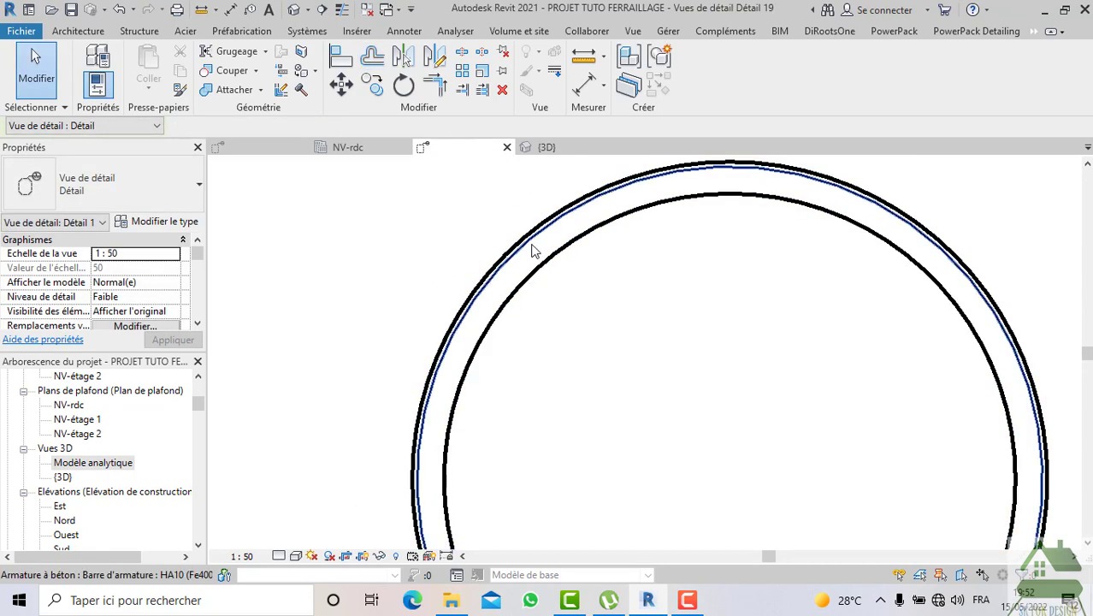
Check the type properties of the circular HA10 bar in the pipe wall, including its bending diameters
click(532, 250)
scroll(532, 250, down, 3)
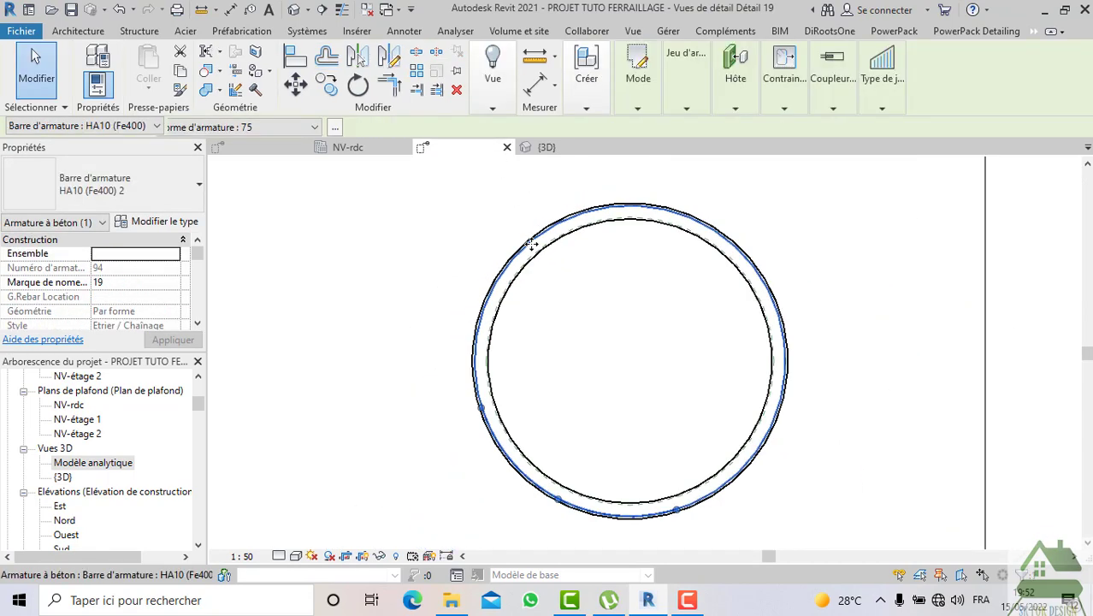
click(153, 222)
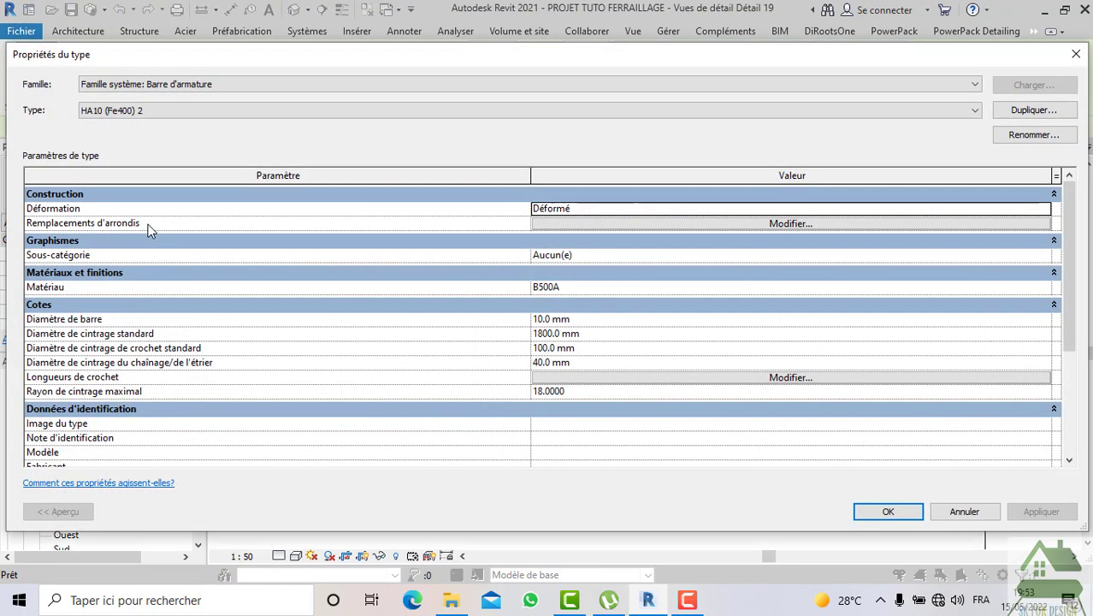
click(887, 511)
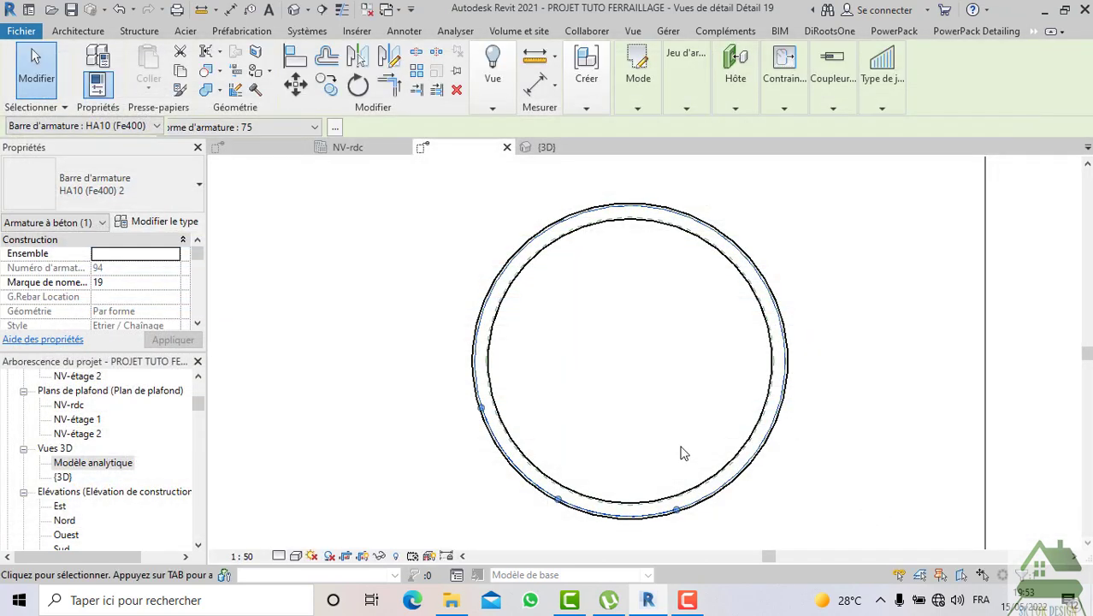
Edit the circular bar's constraints and set its offset to -0.15 m, moving it towards the wall's inner face
click(688, 111)
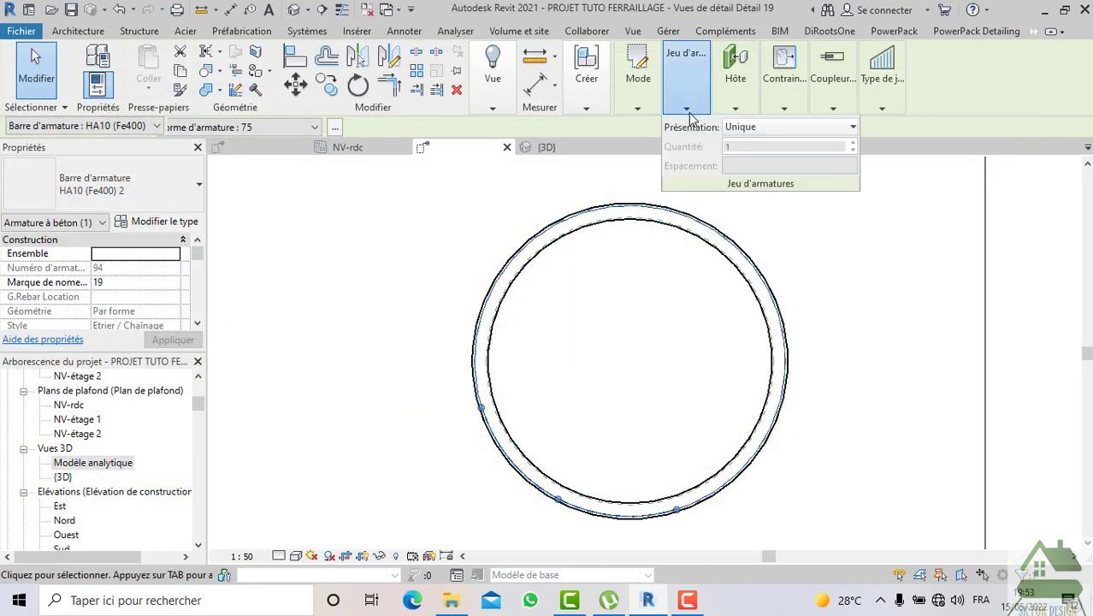
click(780, 109)
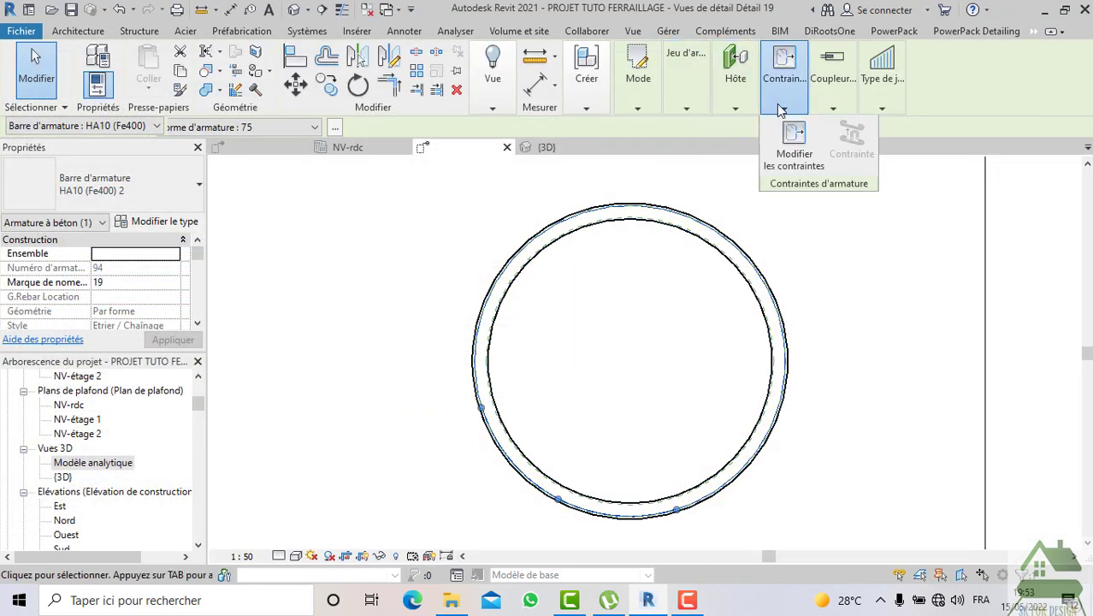
click(794, 147)
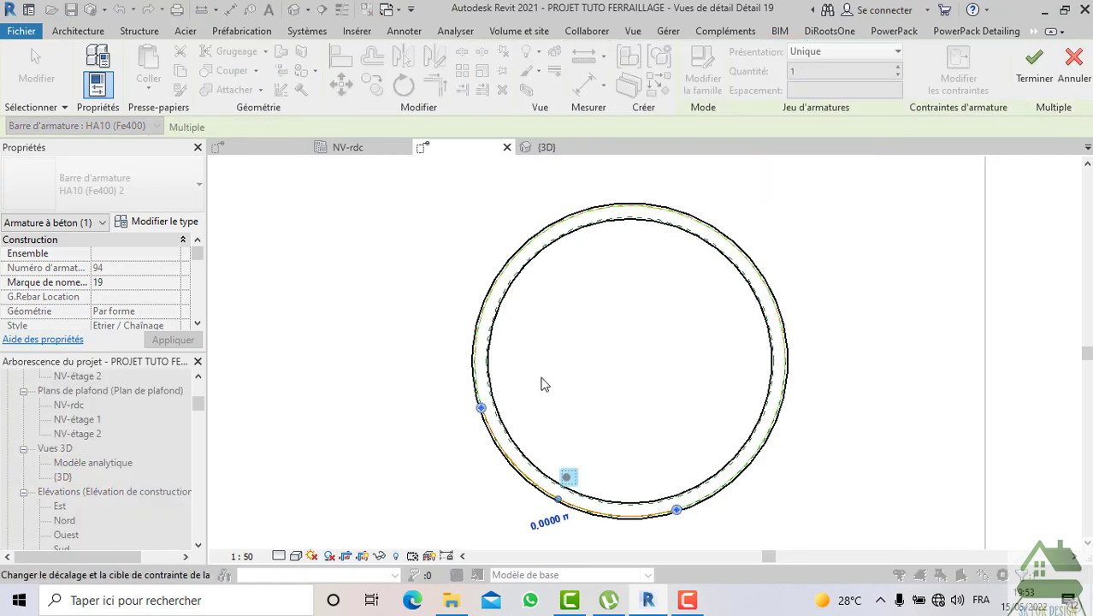
scroll(545, 506, up, 5)
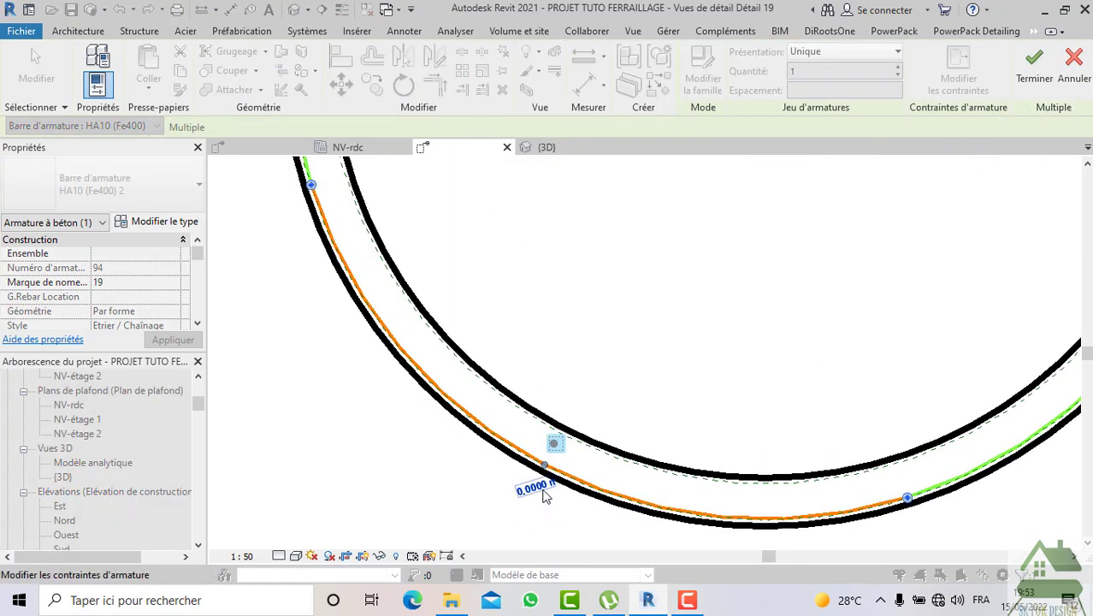
click(546, 490)
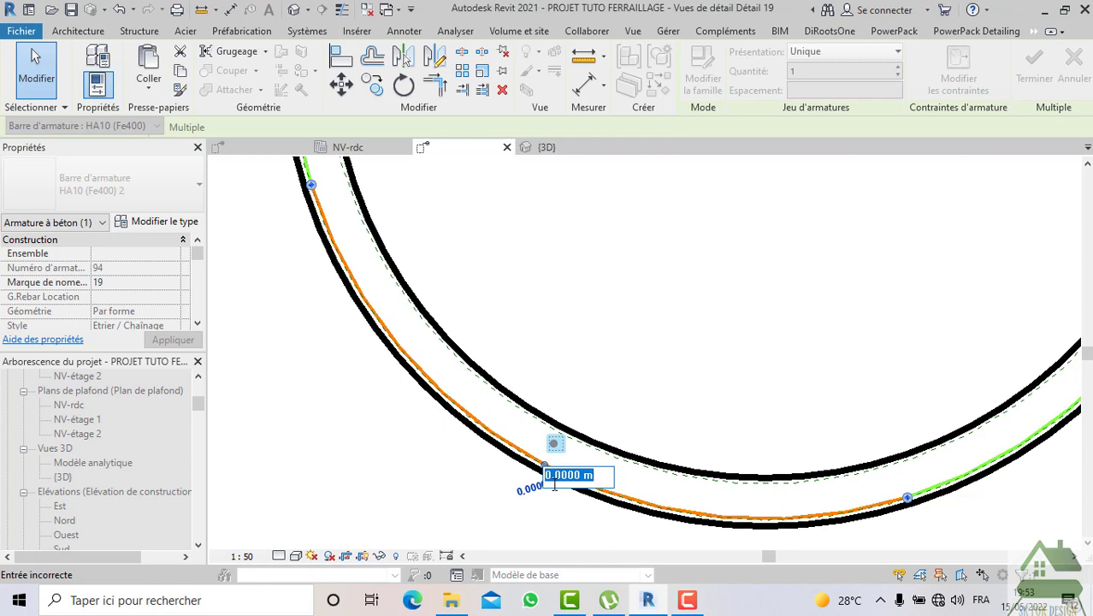
key(BackSpace)
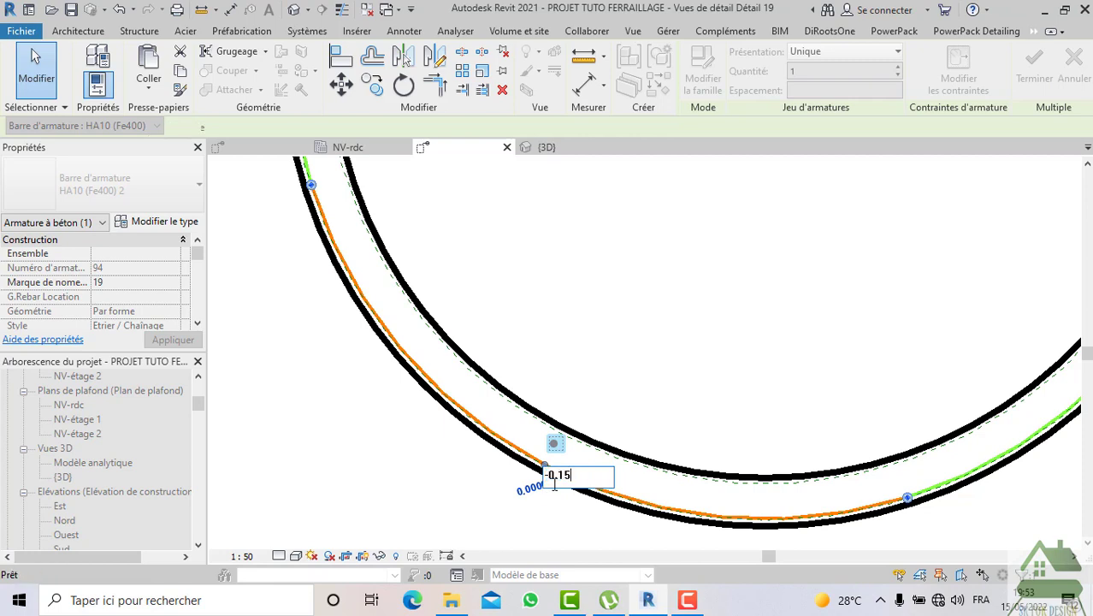
text(-0.15)
key(Return)
scroll(557, 481, down, 4)
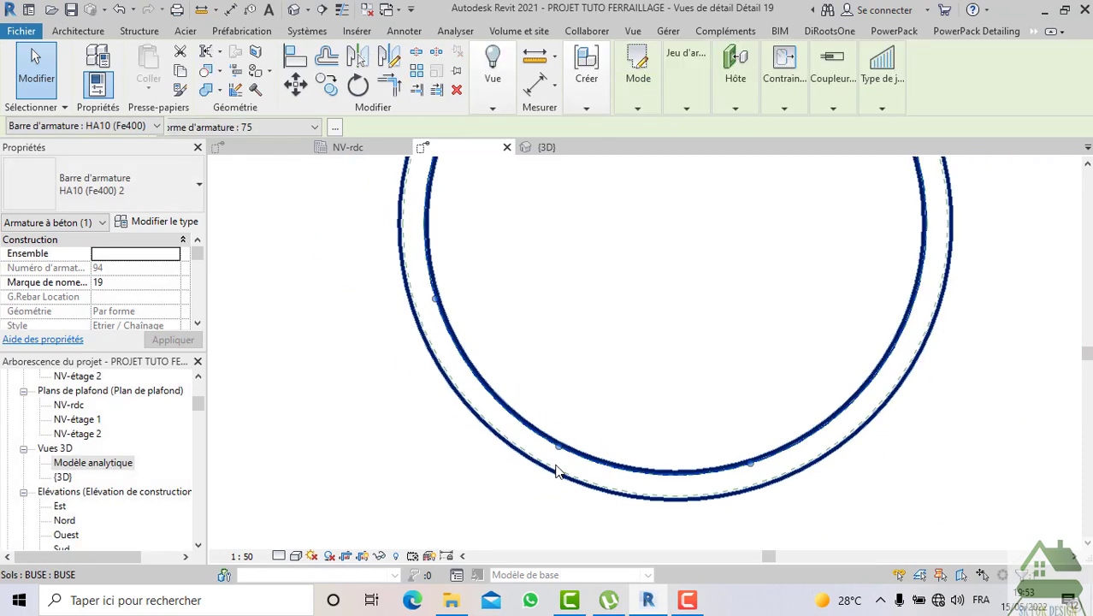
scroll(561, 479, down, 1)
scroll(564, 248, up, 5)
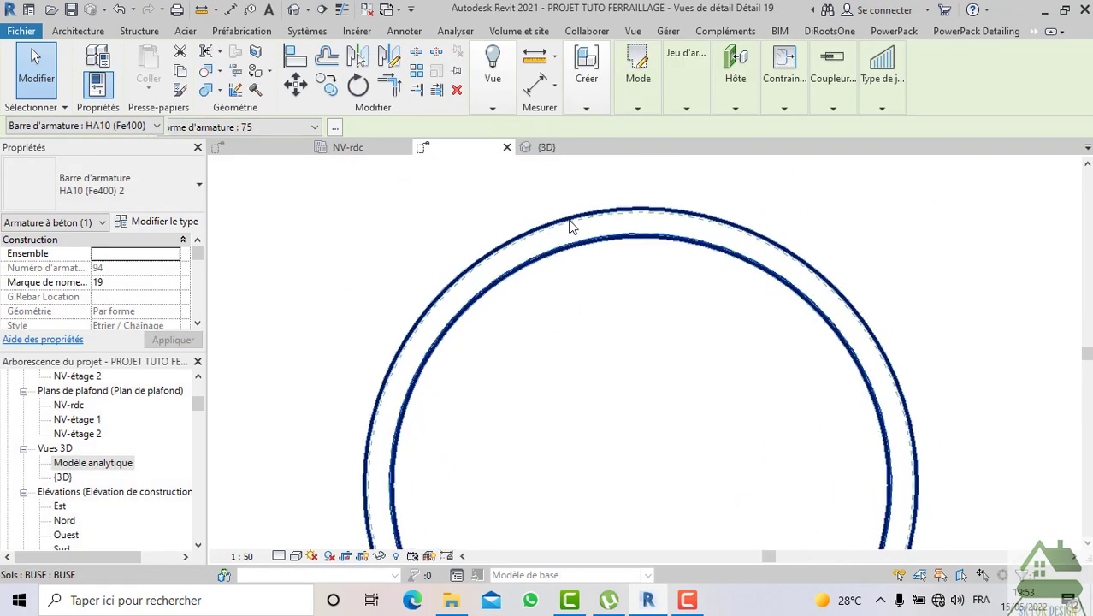
scroll(578, 280, down, 5)
scroll(588, 383, up, 3)
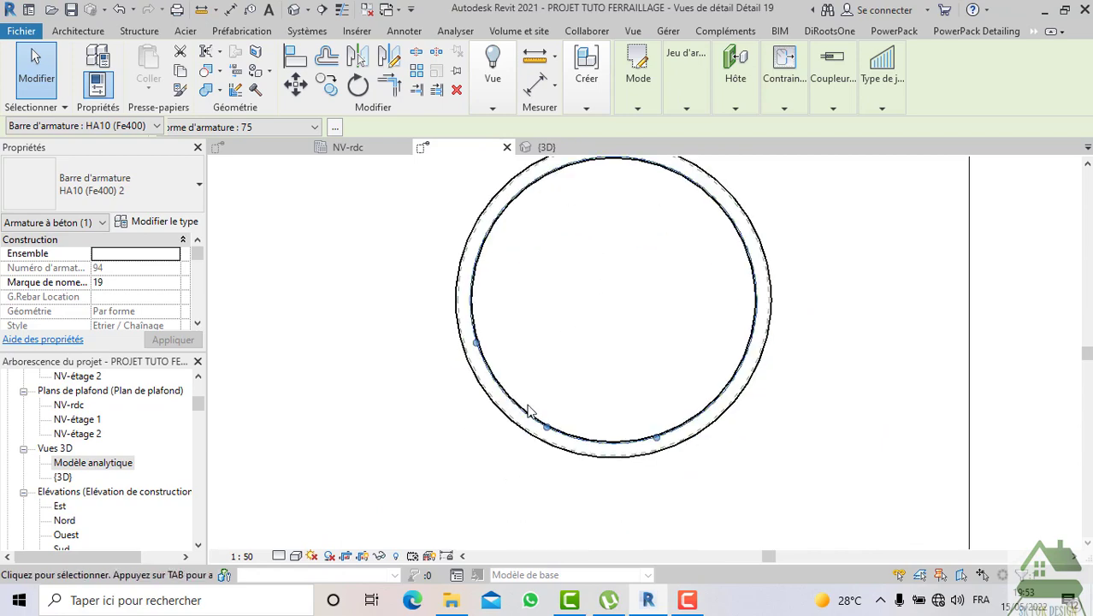
scroll(599, 452, up, 2)
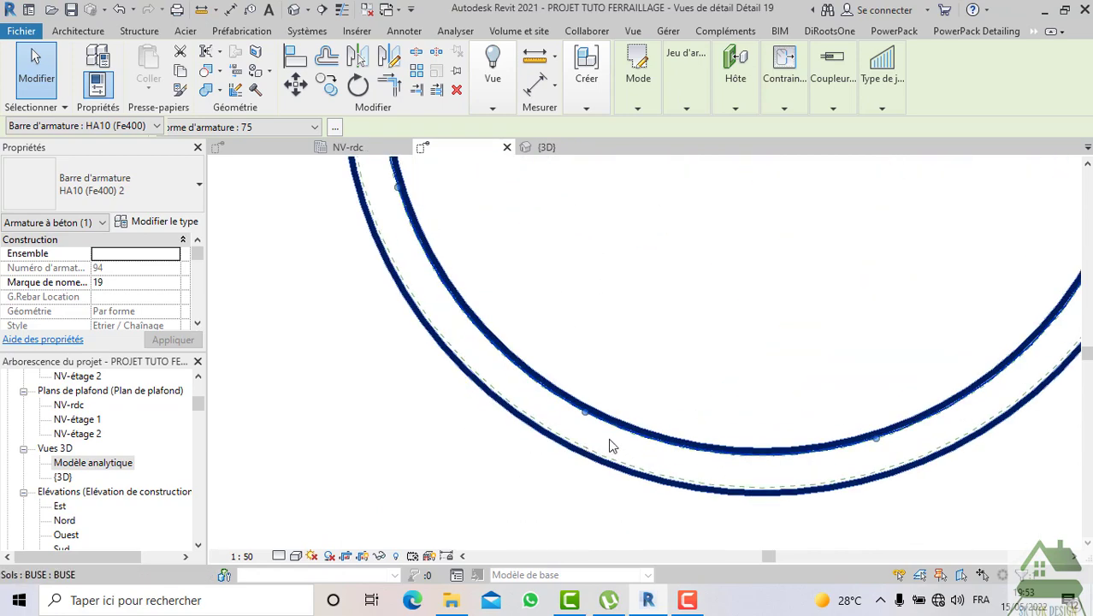
click(573, 345)
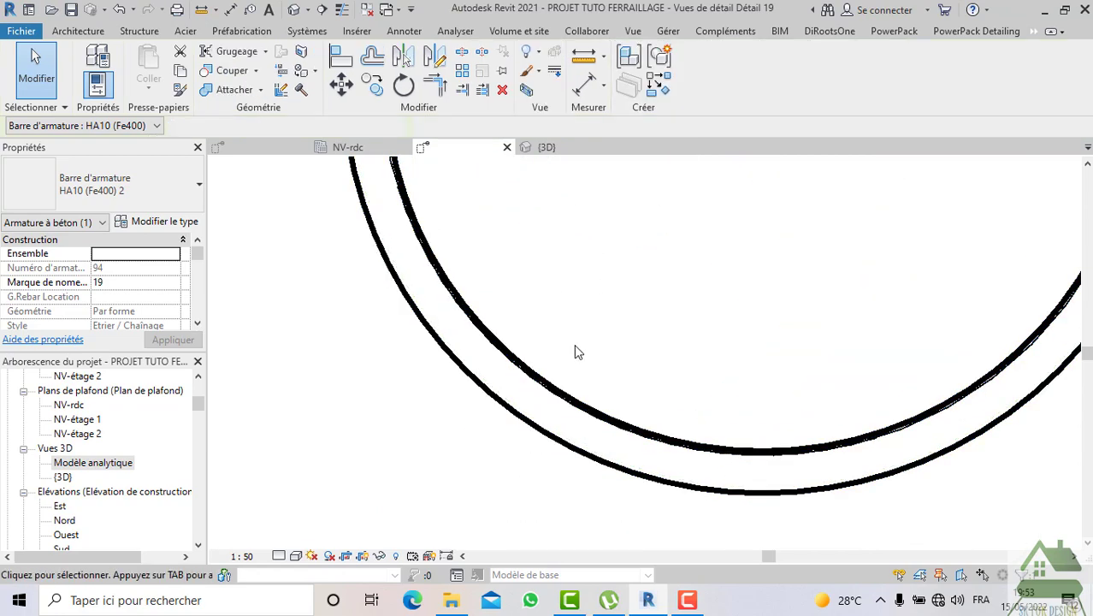
Edit the circular bar's constraints again and set its offset to -0.13 m
click(564, 409)
scroll(566, 422, down, 3)
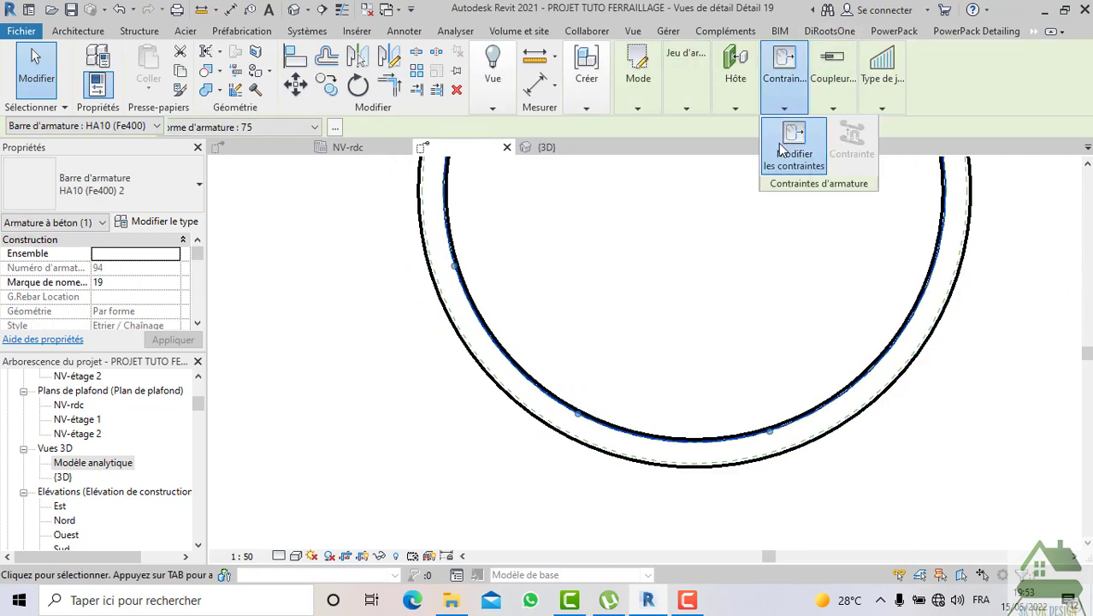
click(799, 152)
click(580, 435)
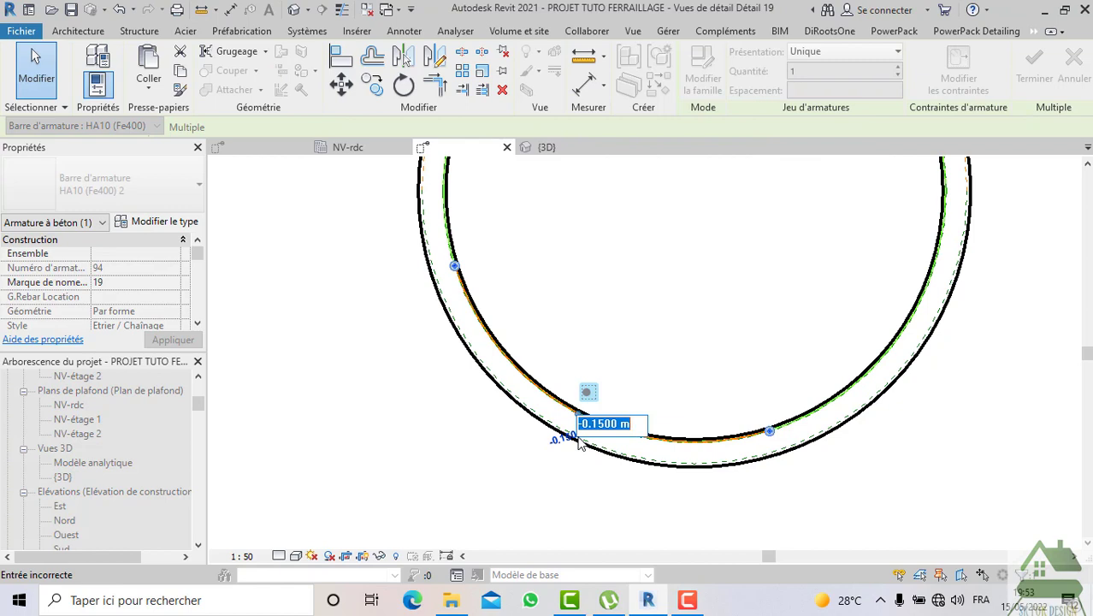
key(BackSpace)
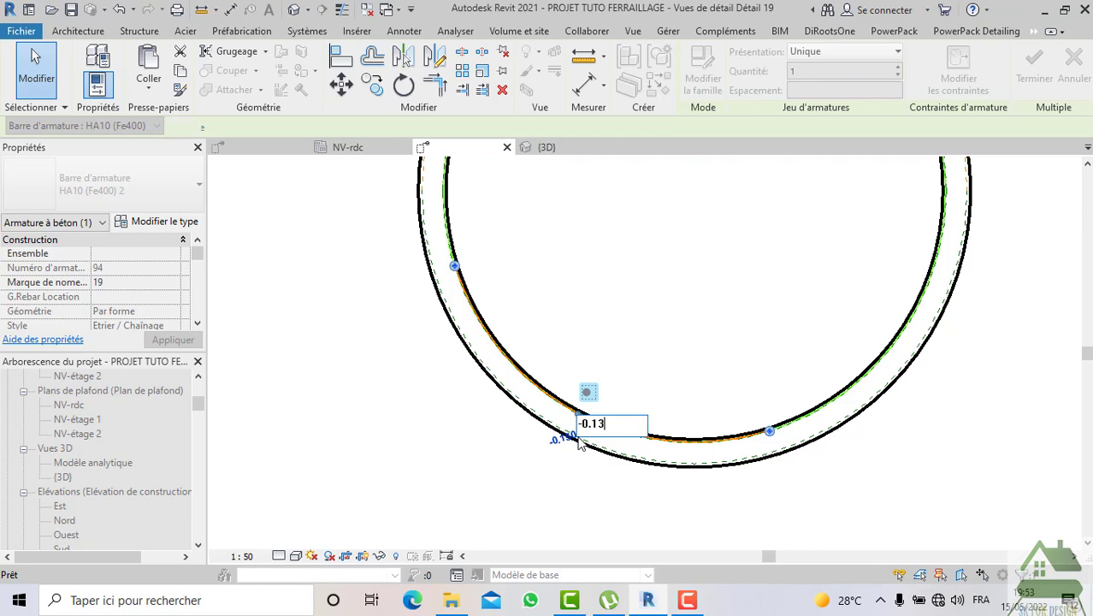
text(-0.13)
key(Return)
scroll(637, 376, down, 4)
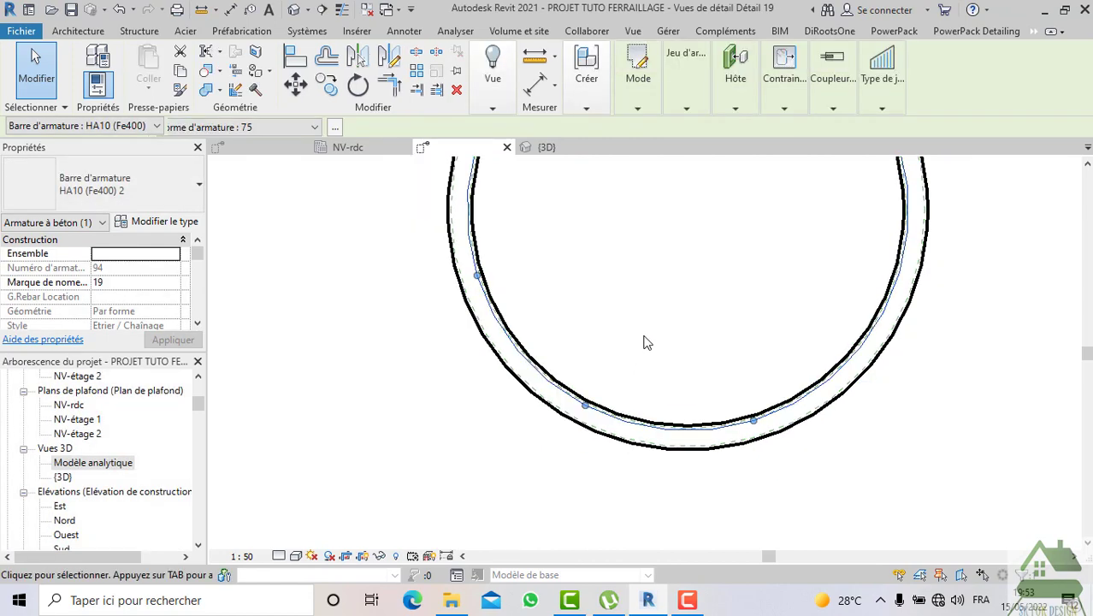
click(665, 372)
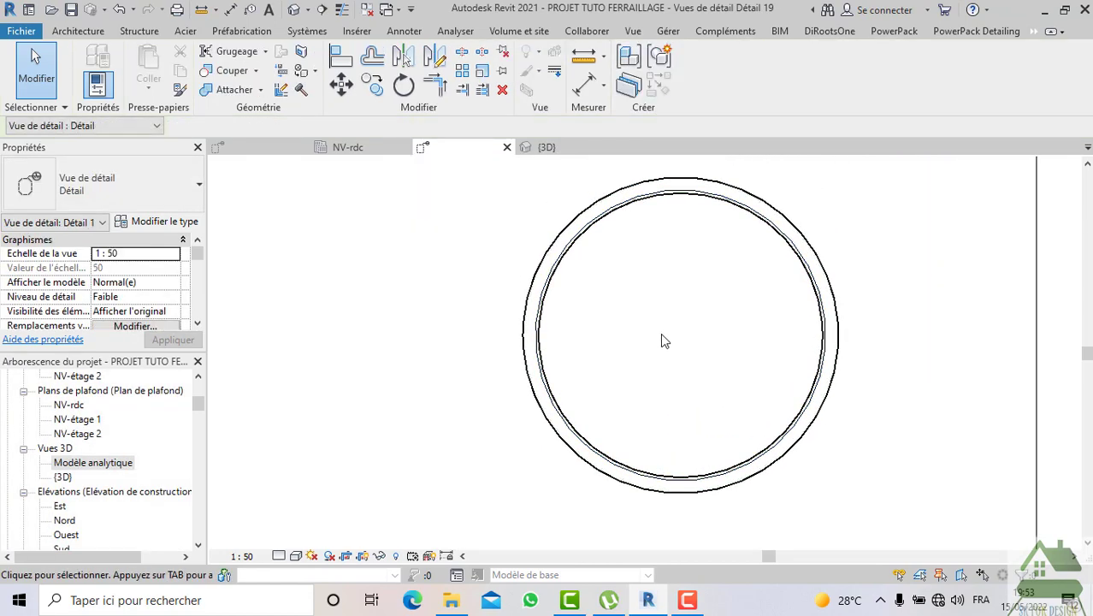
Place another HA10 (Fe400) 2 bar of shape 75 along the outer face of the pipe wall
click(371, 62)
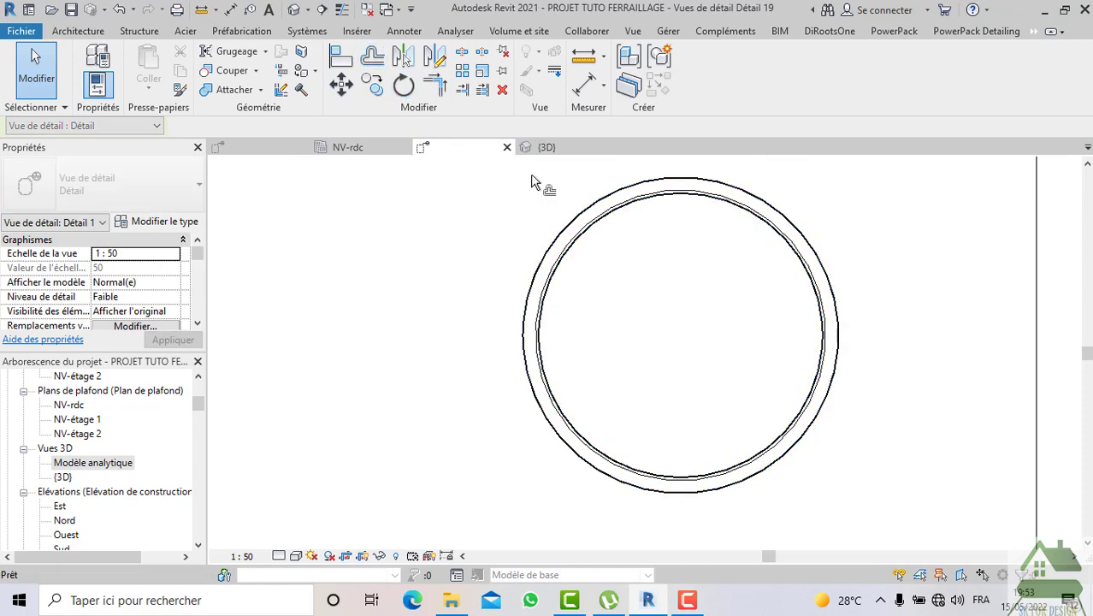
click(139, 31)
click(484, 65)
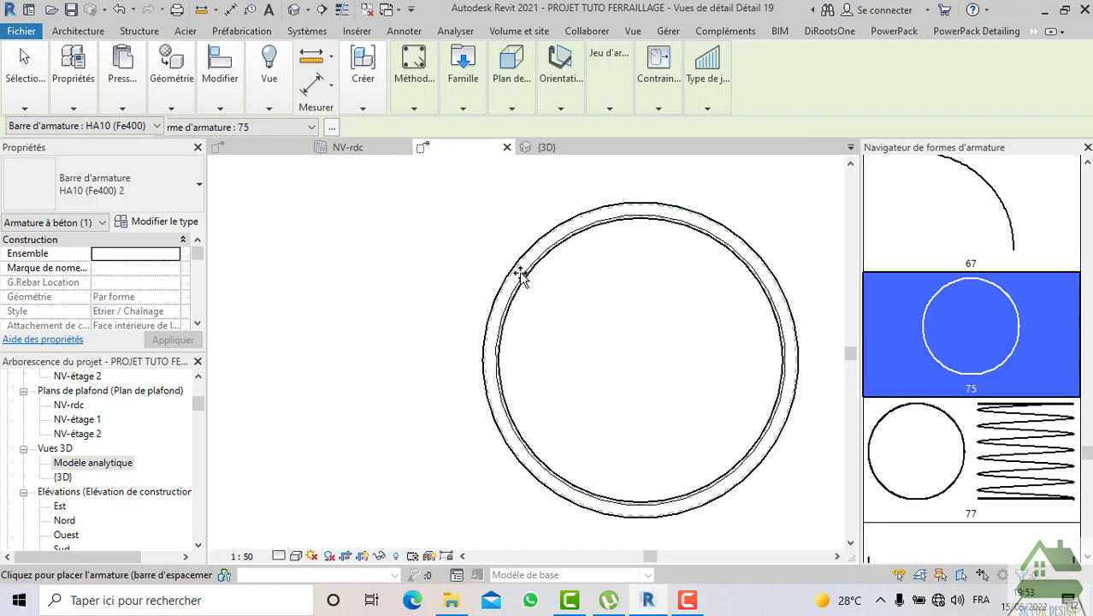
scroll(487, 410, up, 2)
scroll(446, 361, up, 1)
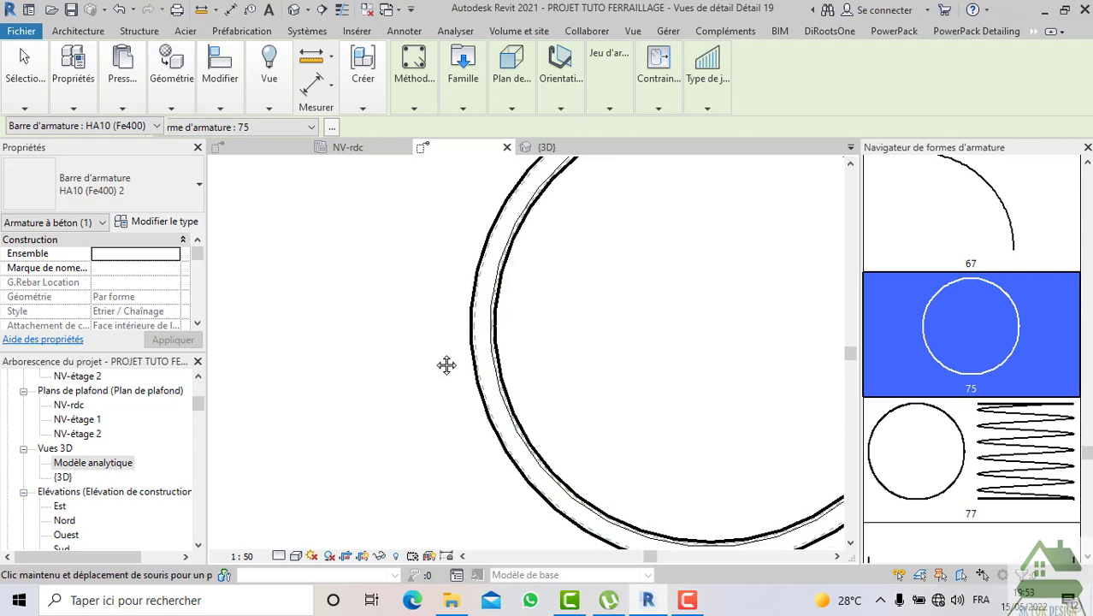
scroll(423, 377, up, 1)
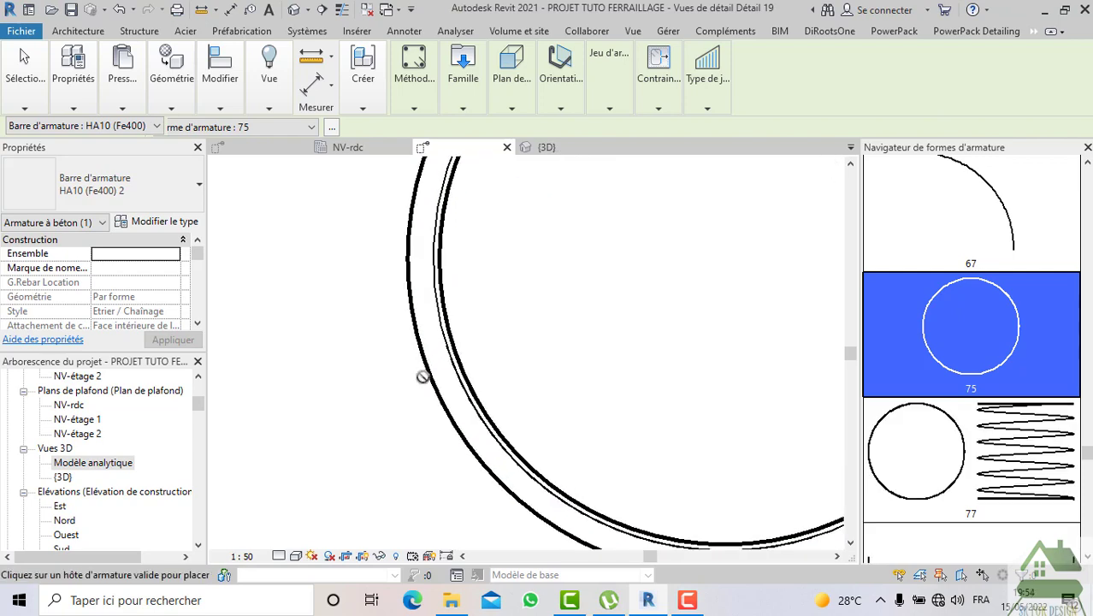
click(511, 90)
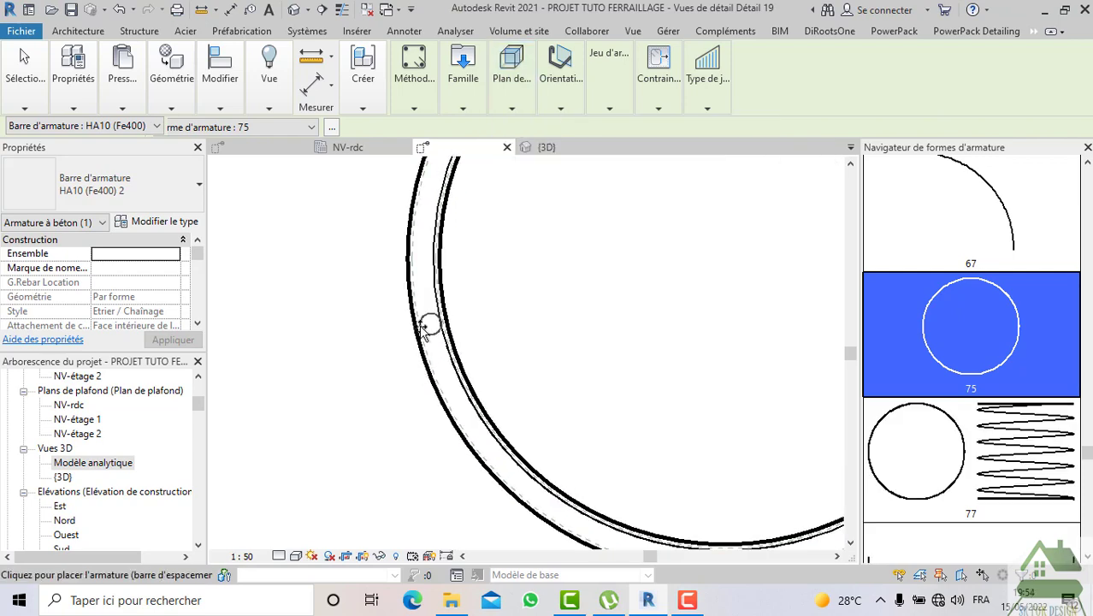
scroll(419, 329, down, 4)
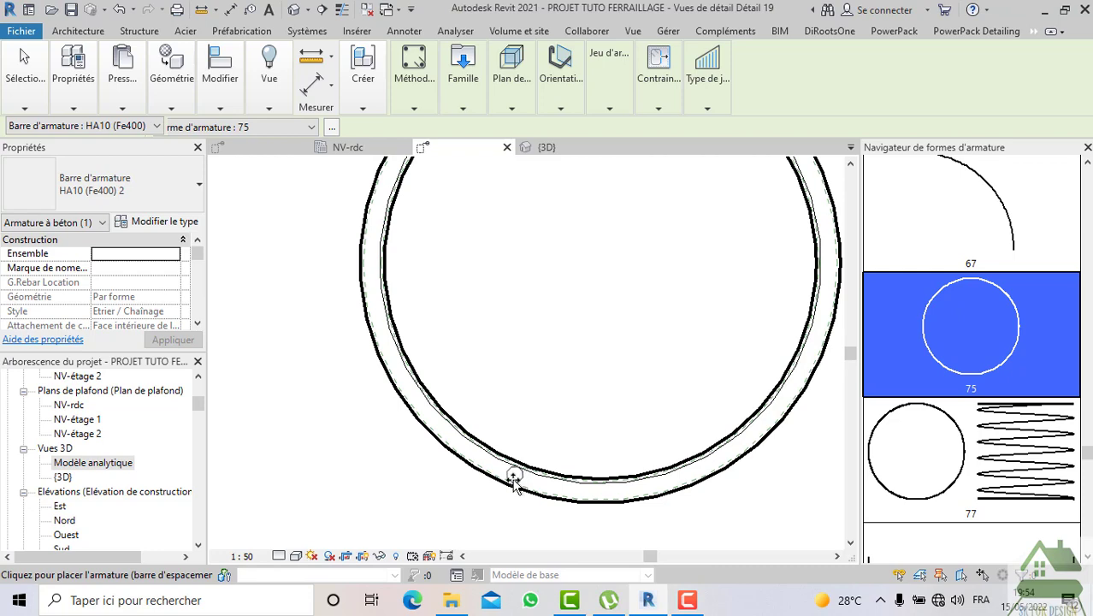
scroll(514, 482, up, 3)
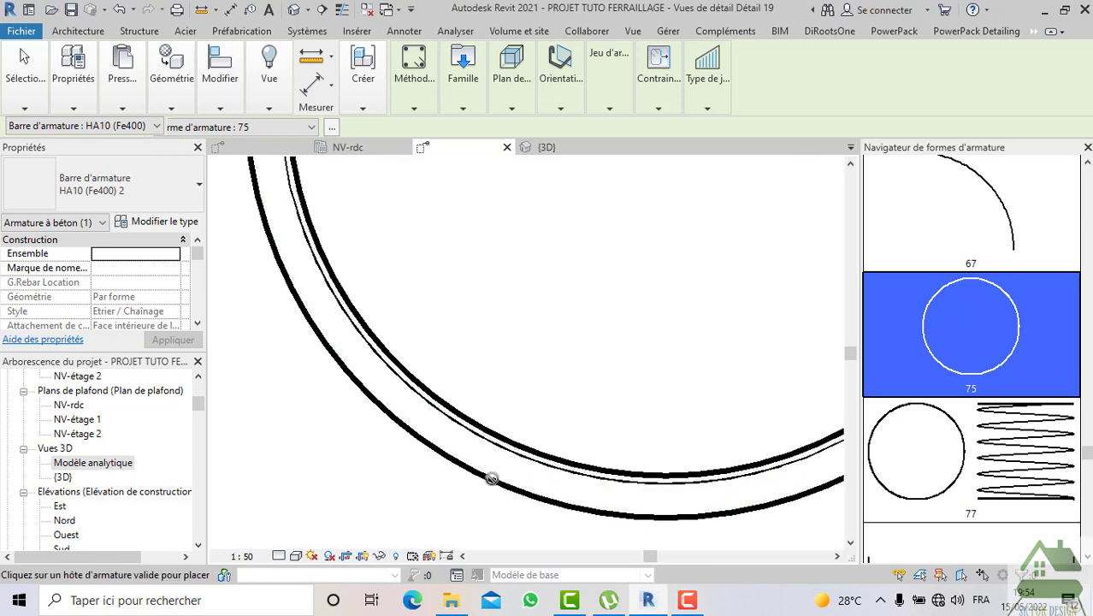
scroll(501, 479, up, 2)
scroll(494, 473, down, 2)
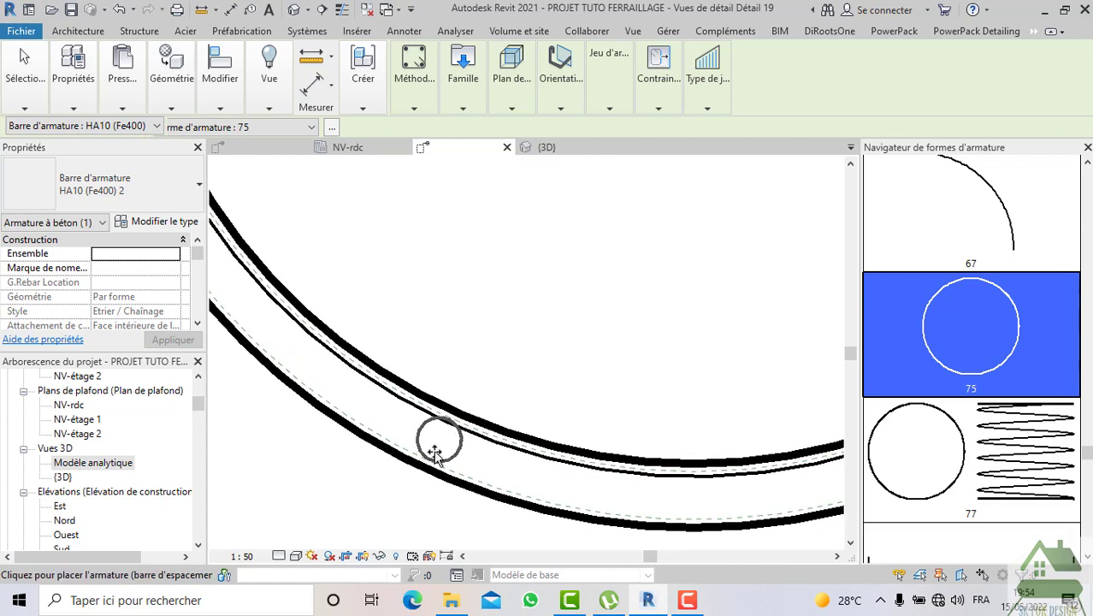
scroll(426, 358, down, 2)
scroll(426, 357, down, 2)
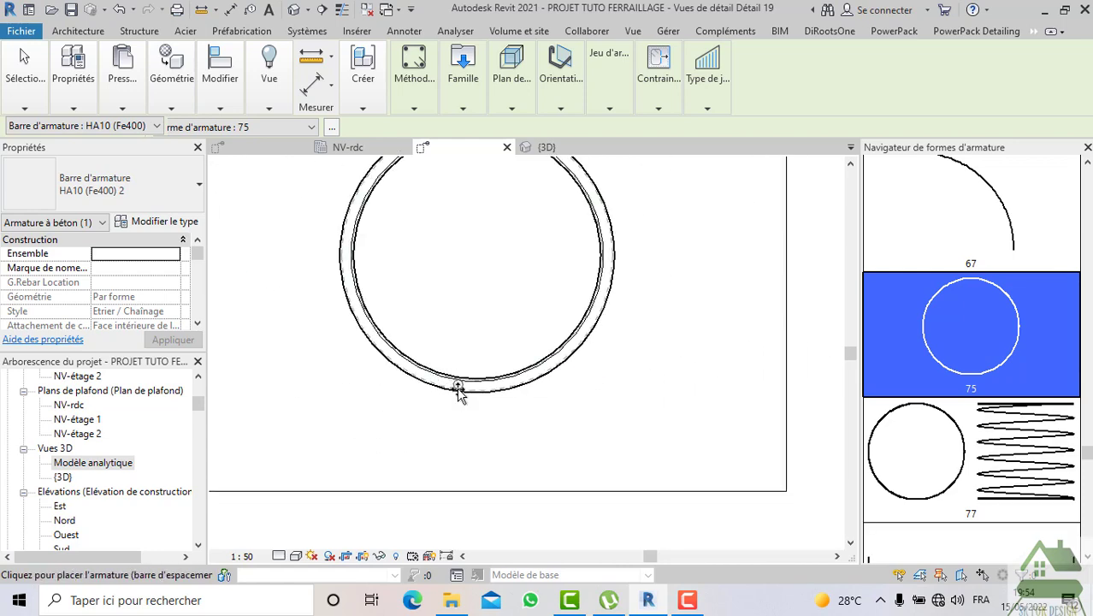
scroll(491, 390, up, 1)
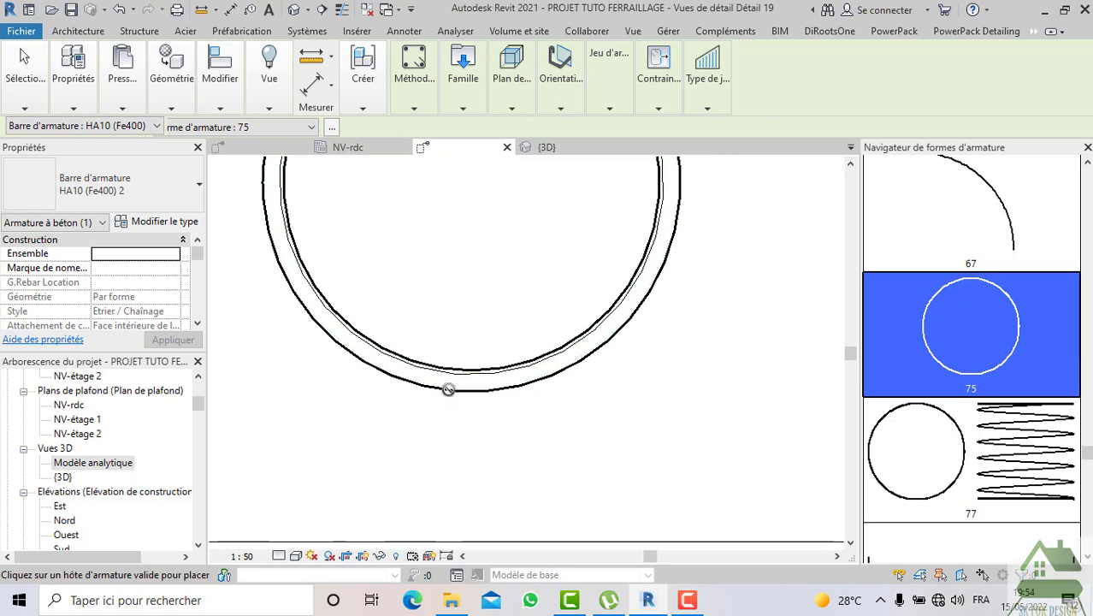
scroll(448, 393, down, 2)
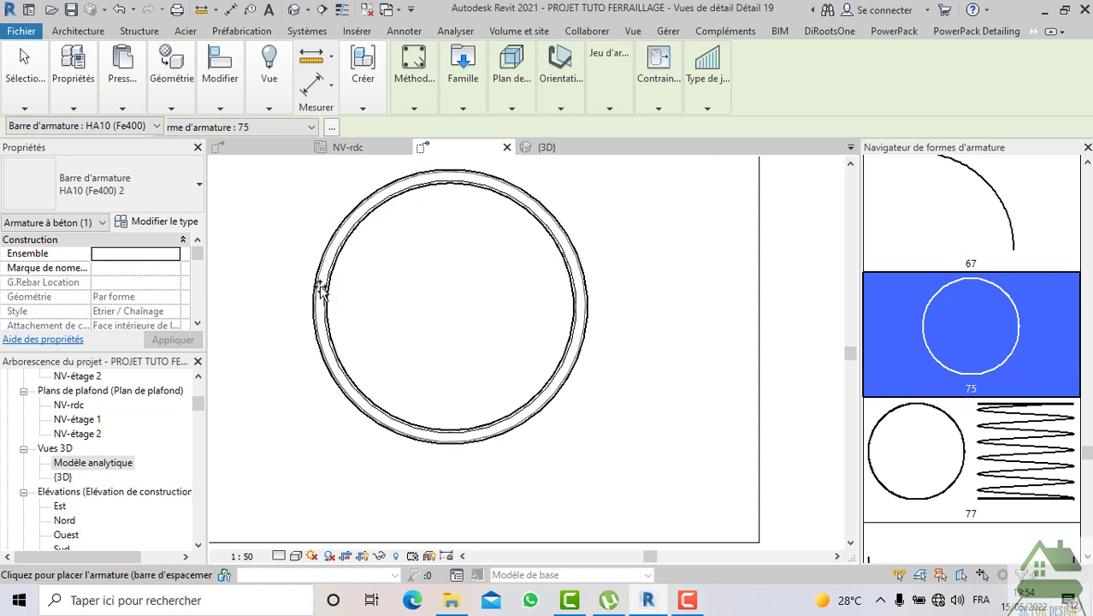
middle_drag(460, 304, 527, 334)
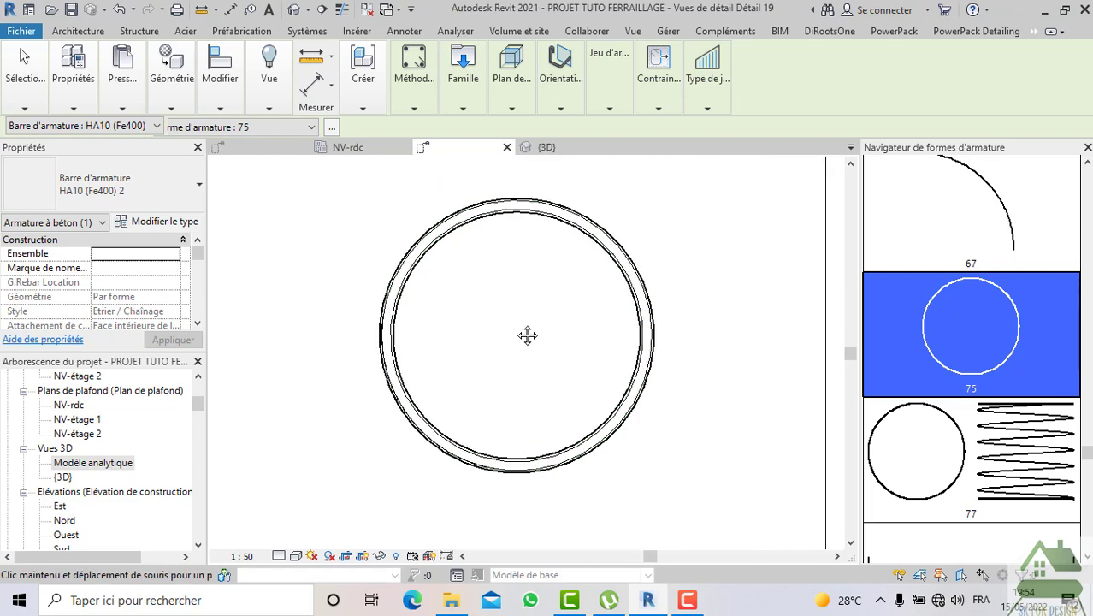
scroll(517, 326, down, 1)
key(Escape)
key(Escape)
Set the rebar set layout of the outer circular bar to Espacement maximum
scroll(435, 256, up, 3)
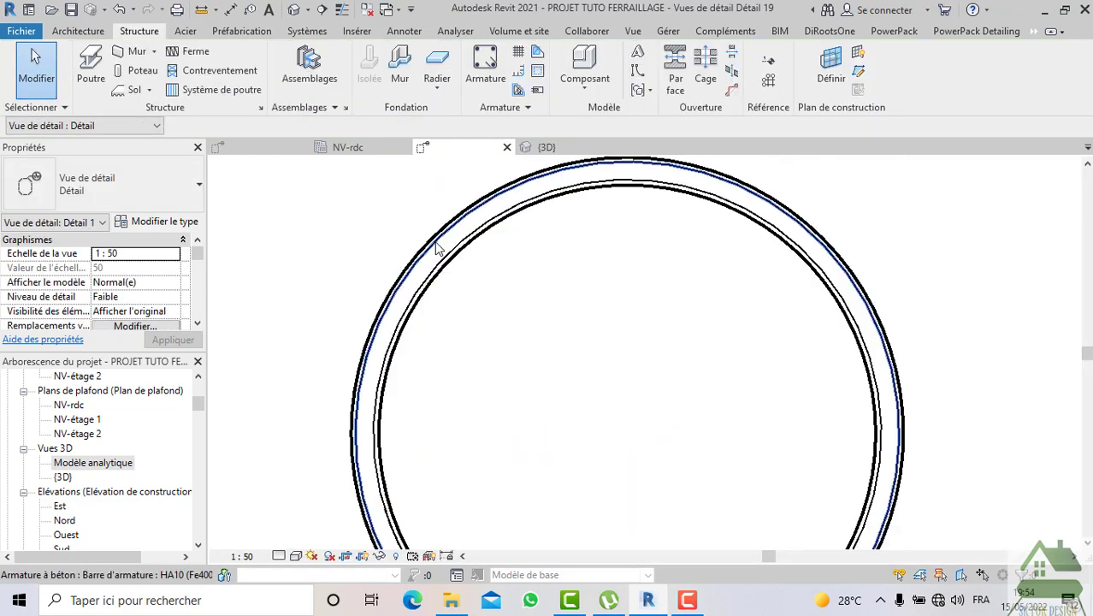
click(436, 247)
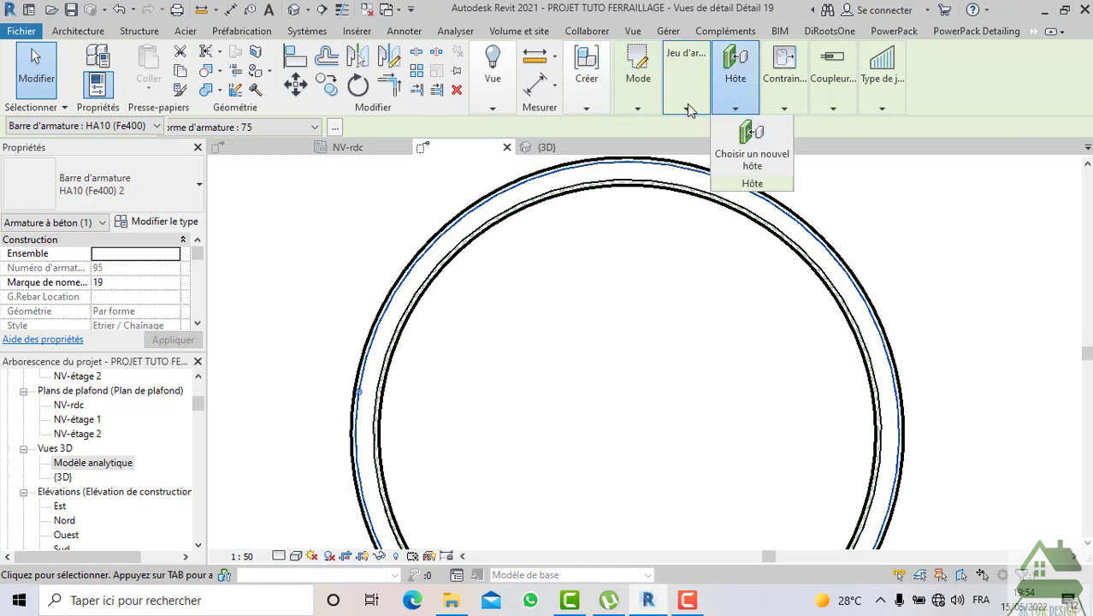
mouse_move(684, 109)
click(746, 128)
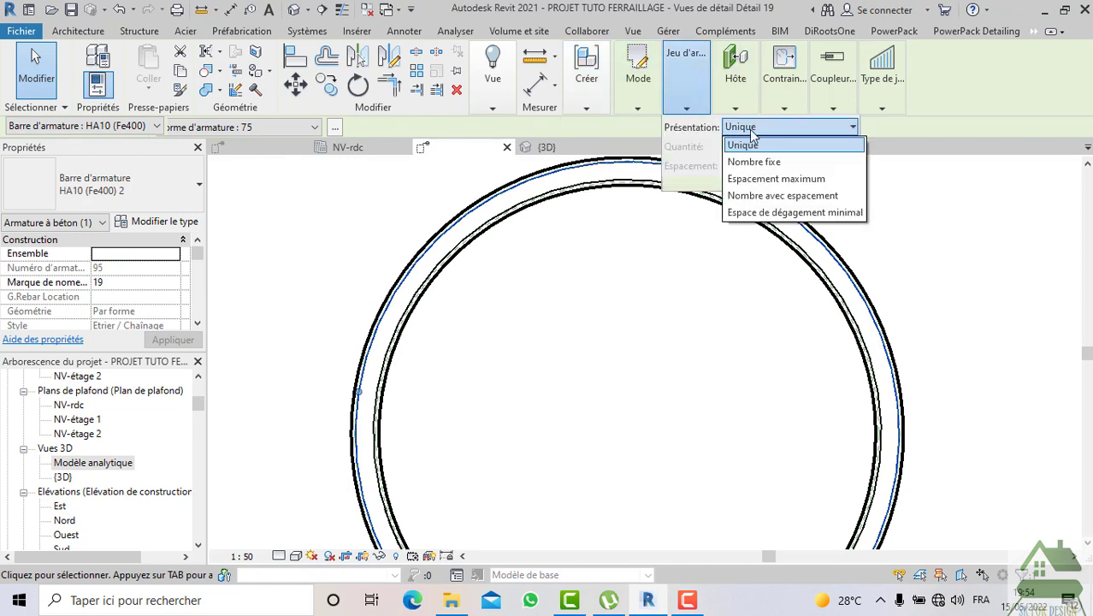
click(765, 178)
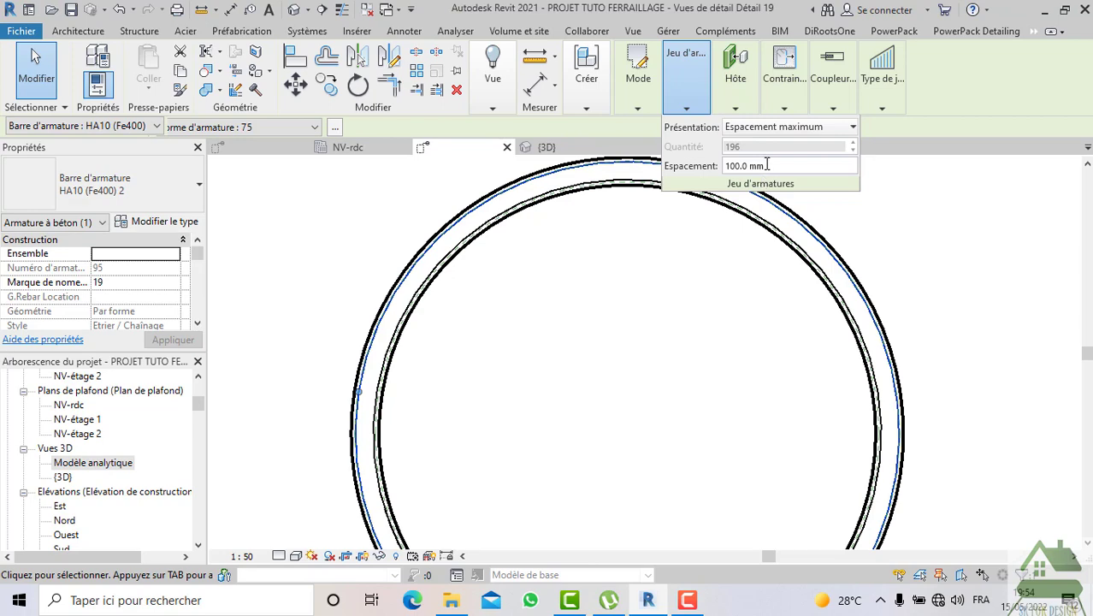
Set the layout of the inner circular rebar set to Espacement maximum with 100 mm spacing
click(549, 195)
mouse_move(701, 124)
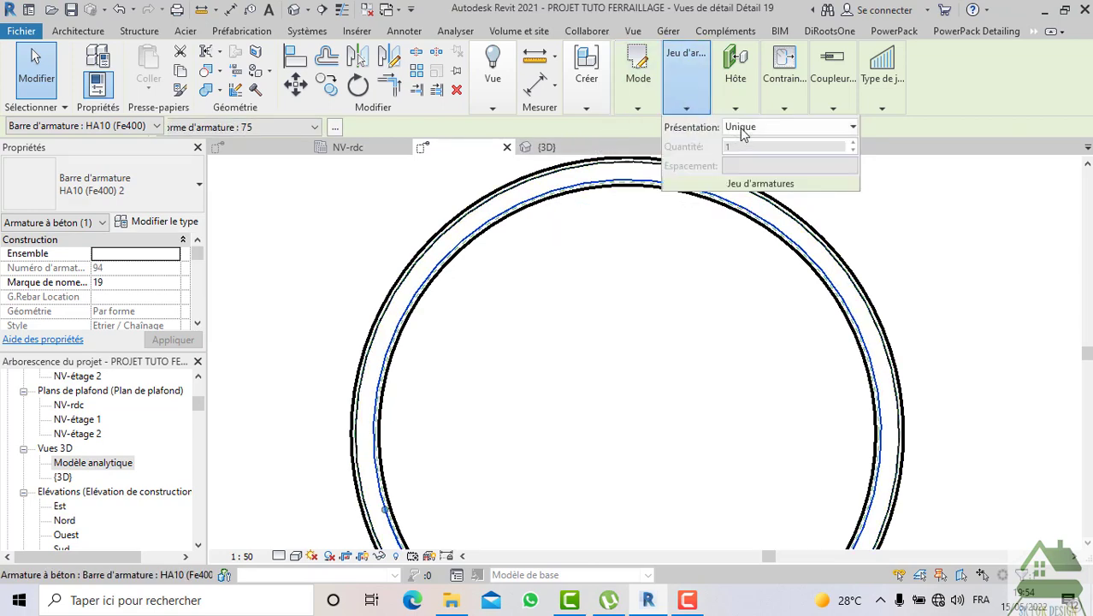
click(742, 128)
click(737, 179)
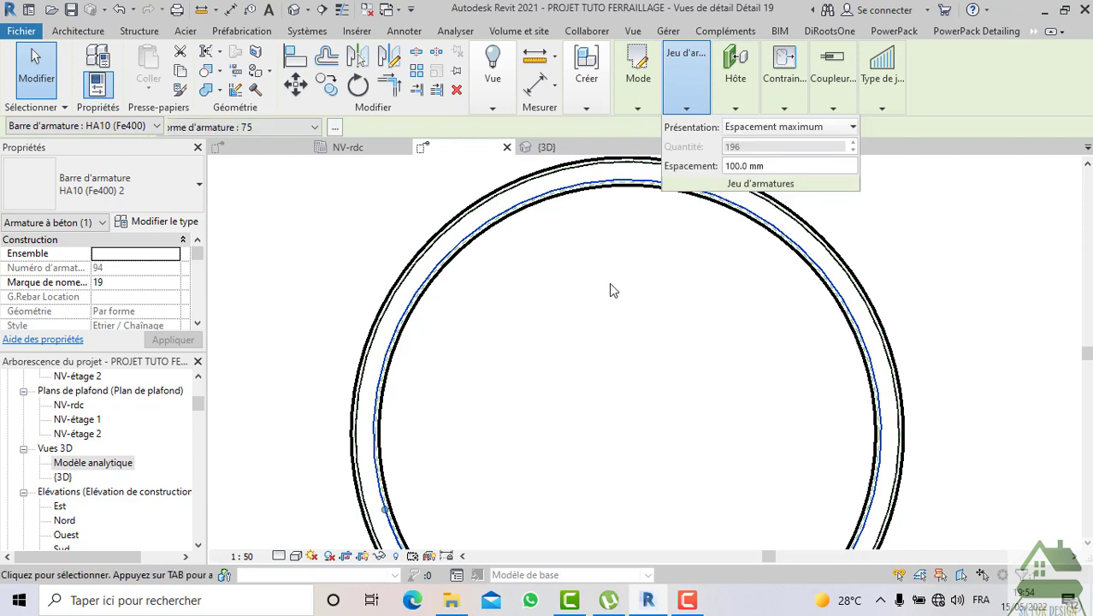
key(Escape)
Open the {3D} view, orbit to look along the pipe, and set the visual style to Réaliste
click(545, 147)
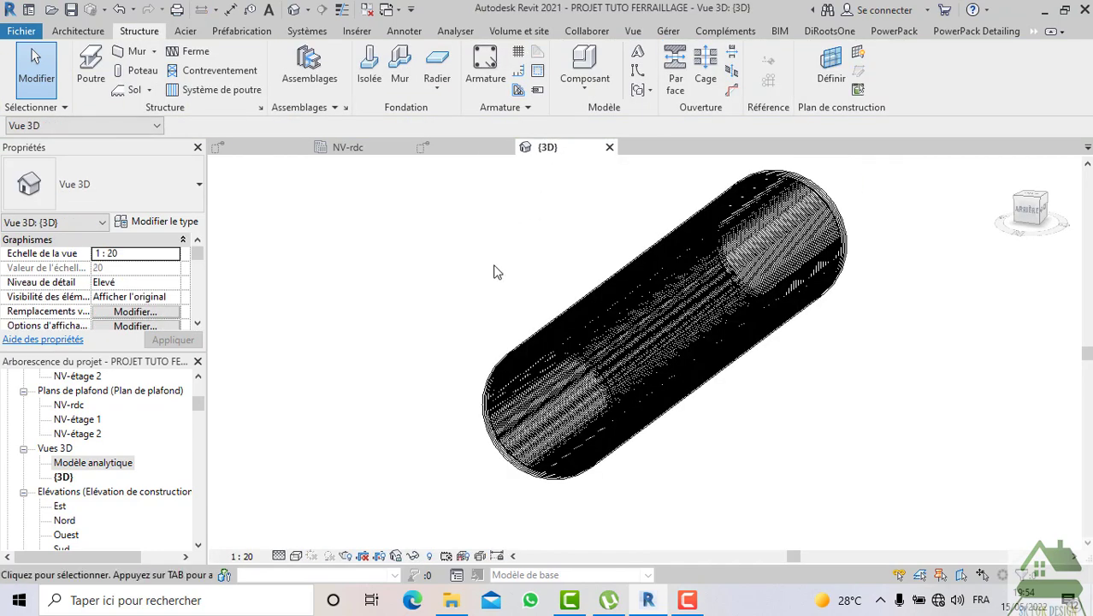
mouse_move(1053, 233)
mouse_down()
mouse_move(1081, 236)
mouse_move(219, 231)
mouse_move(229, 229)
mouse_up()
middle_drag(863, 301, 743, 300)
scroll(744, 305, down, 1)
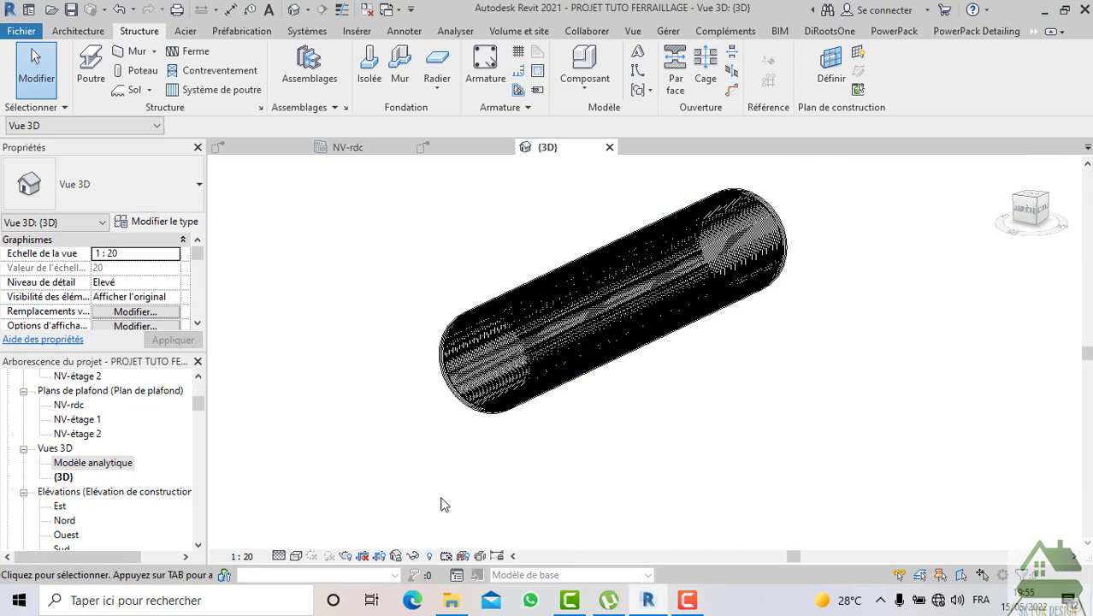
click(299, 558)
click(338, 539)
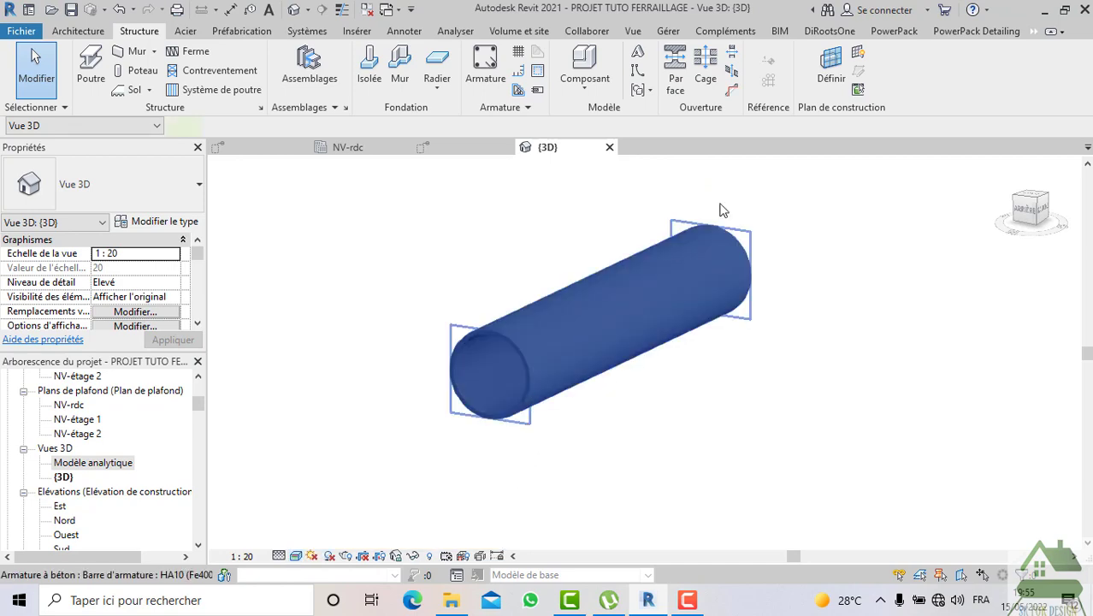
Set the bar representation to 3D SOLID for the active view using the PowerPack Detailing rebar visibility settings
click(720, 211)
click(1033, 31)
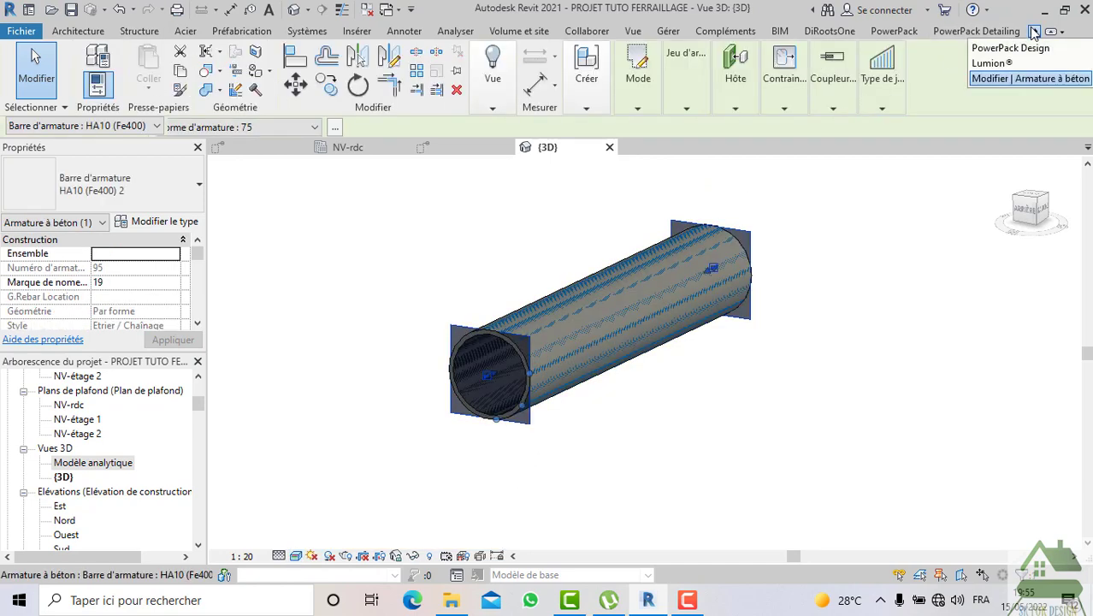
click(1030, 49)
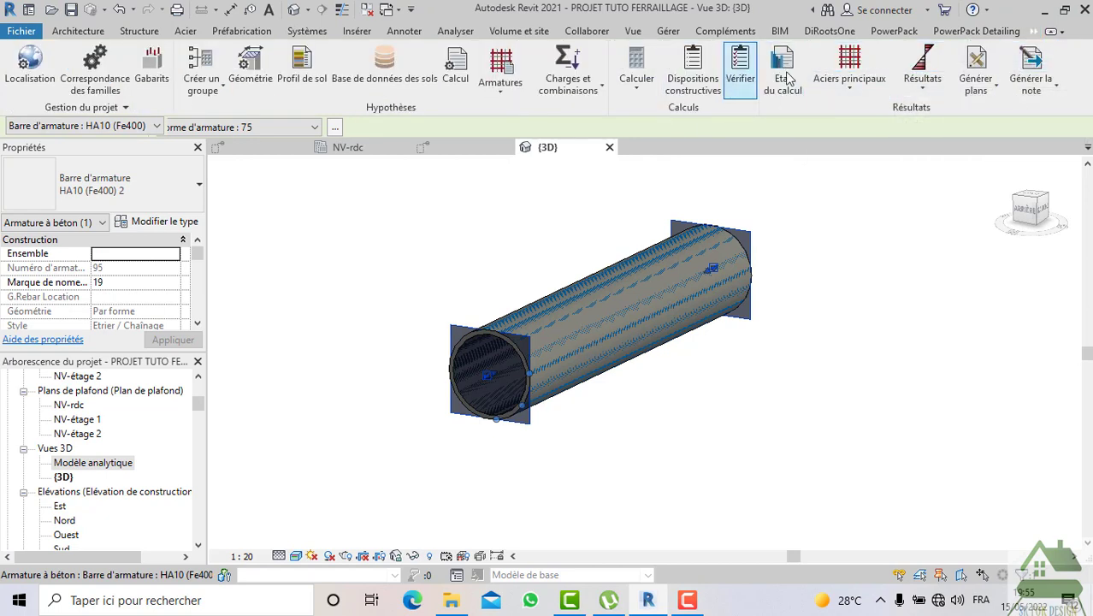
click(893, 32)
click(977, 32)
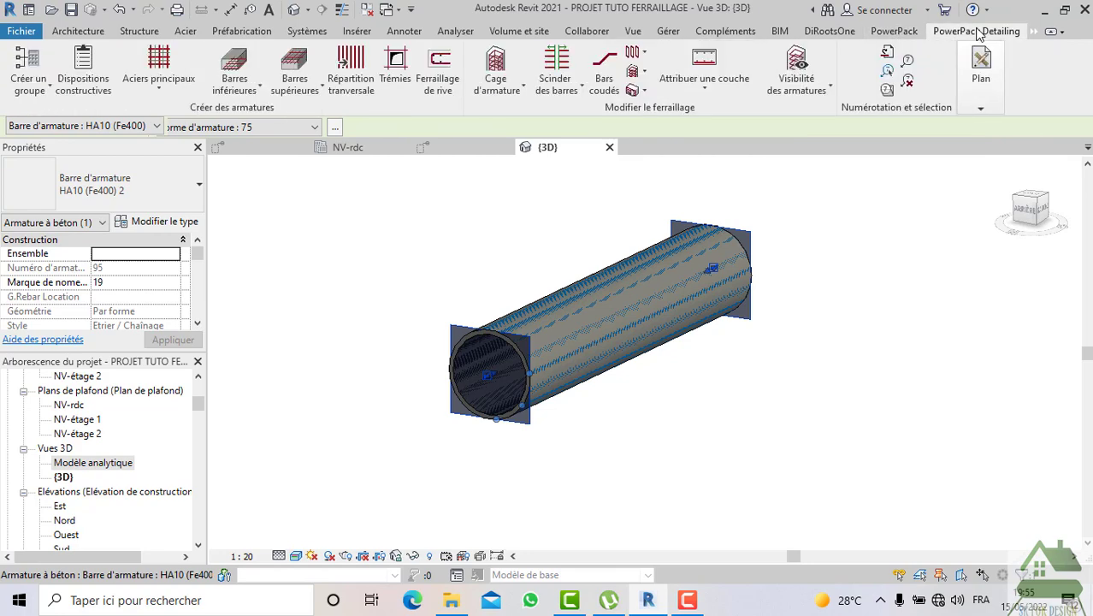
click(796, 67)
click(508, 227)
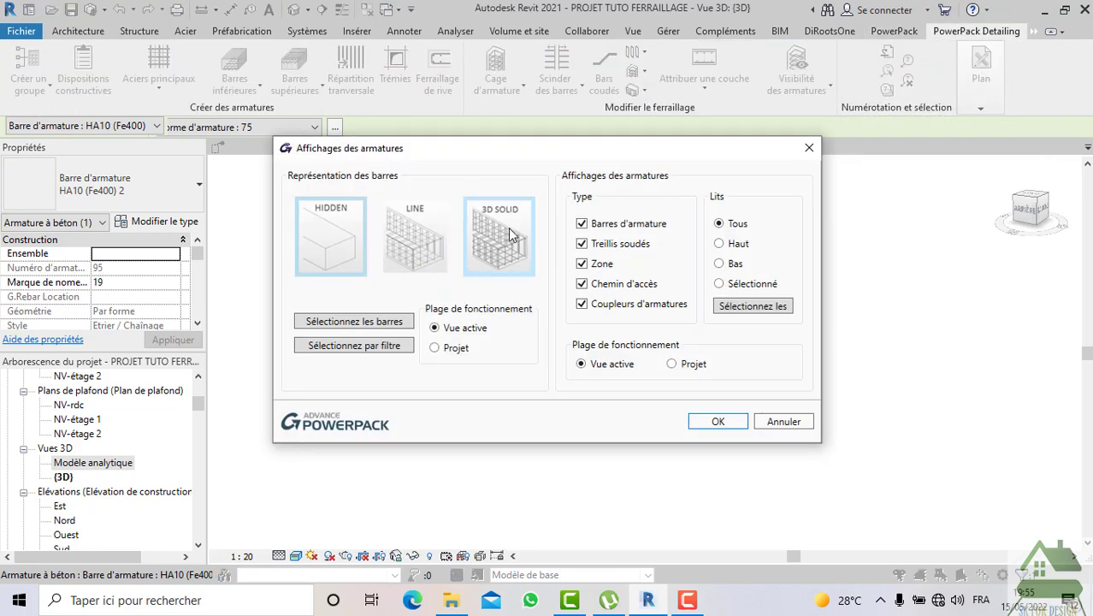
click(693, 423)
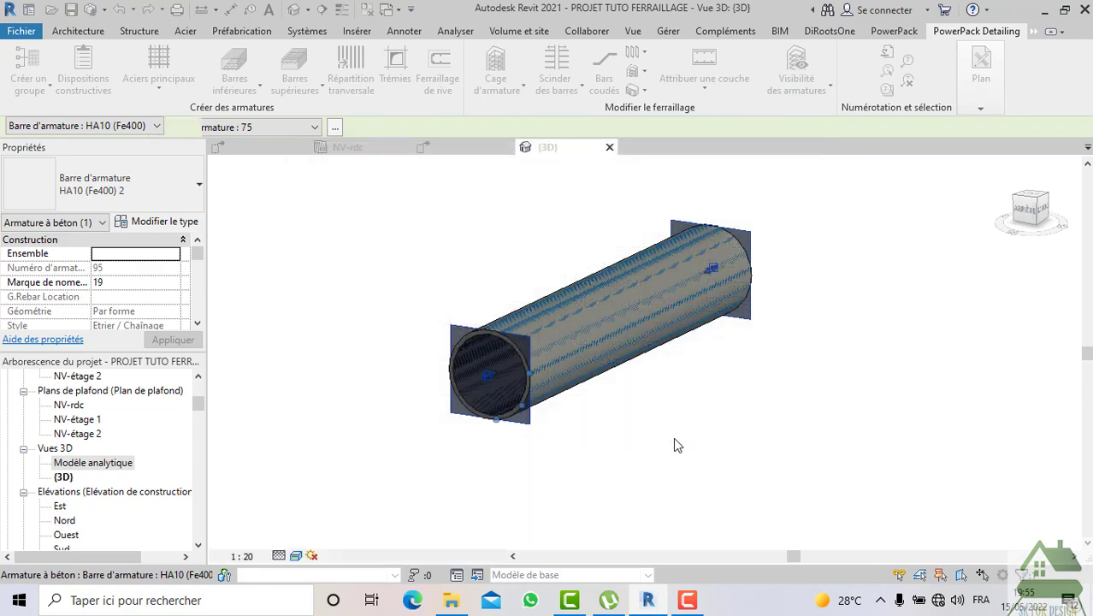
key(Escape)
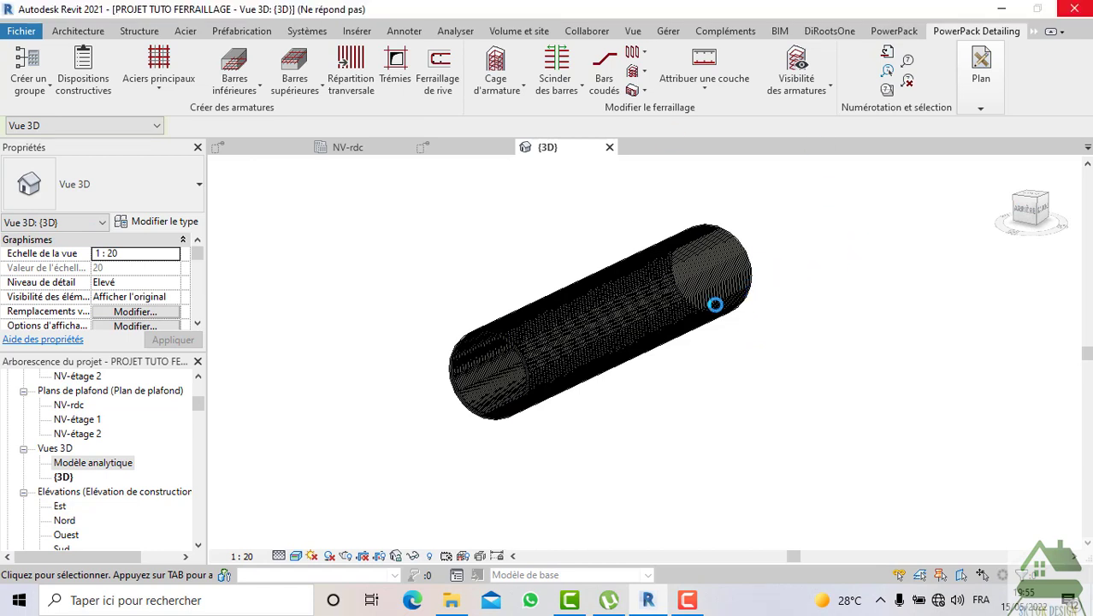
Set the 3D view's visual style to Image filaire and examine the circular bars close up at the pipe's end
click(296, 555)
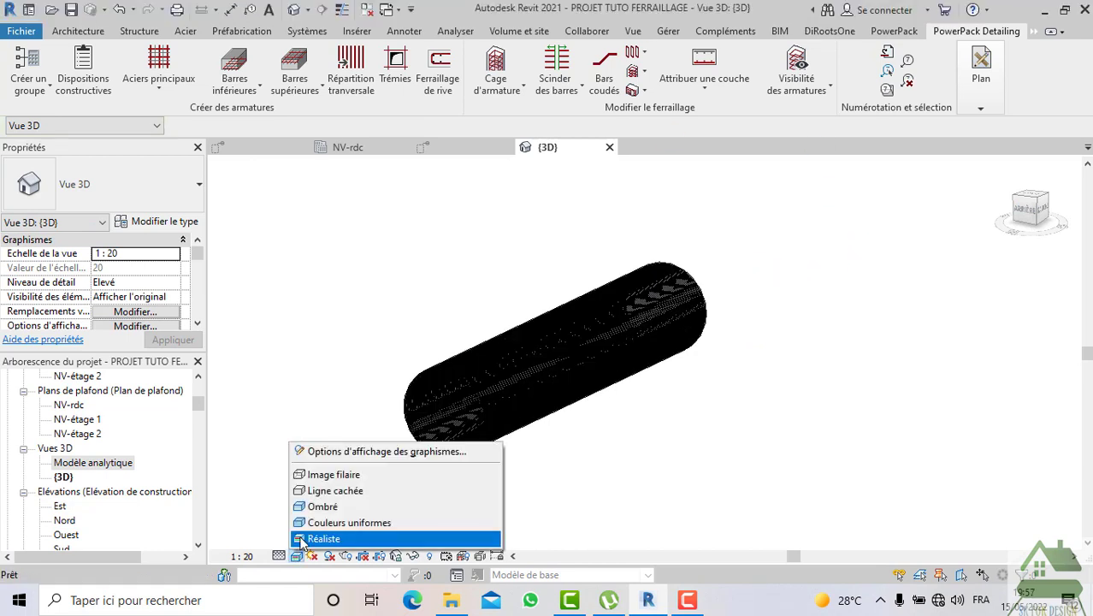
click(325, 475)
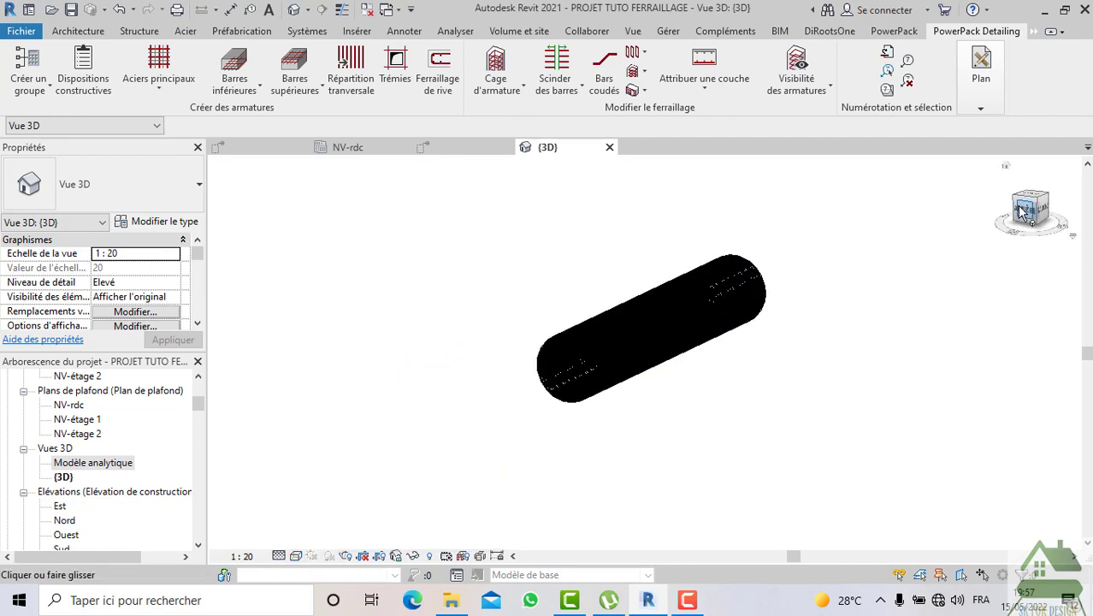
mouse_move(1022, 212)
mouse_down()
mouse_move(1086, 212)
mouse_move(240, 211)
mouse_move(334, 207)
mouse_move(867, 334)
mouse_up()
scroll(599, 462, up, 3)
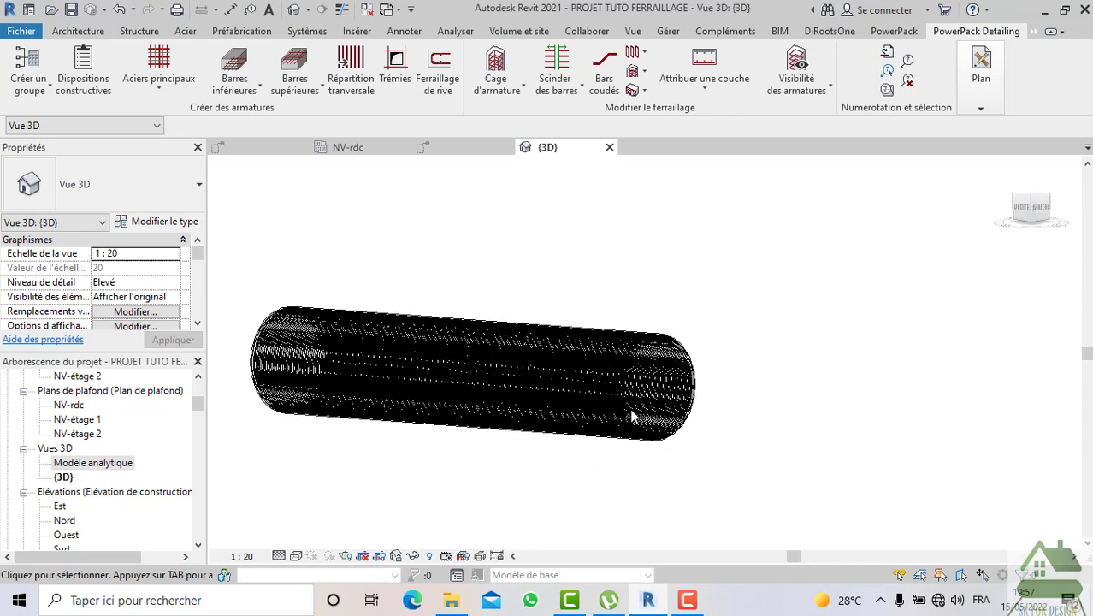
scroll(604, 428, up, 2)
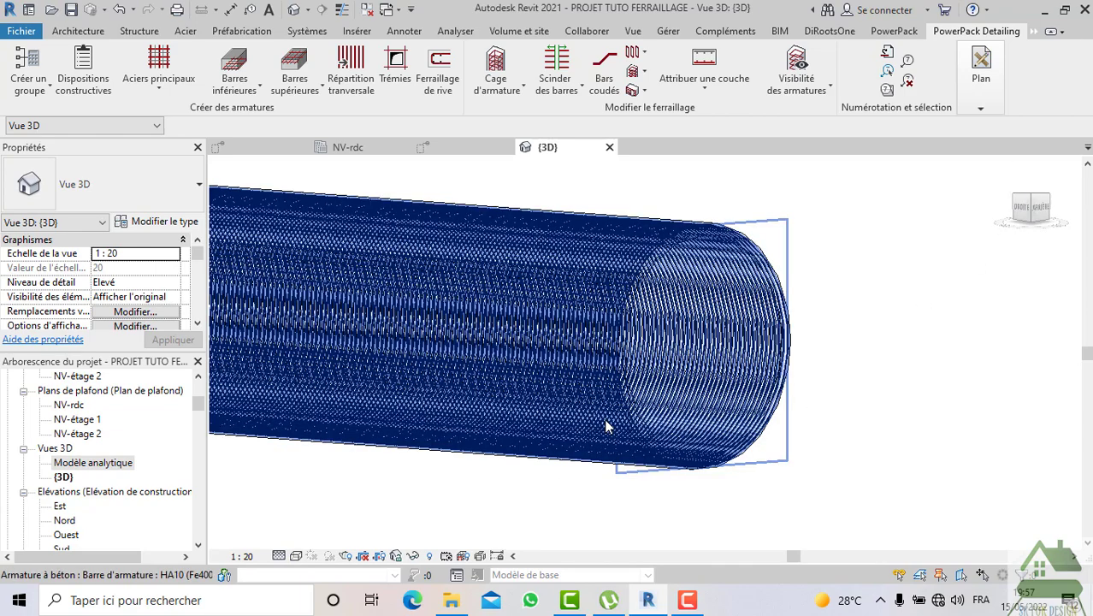
scroll(605, 425, up, 3)
scroll(603, 423, up, 3)
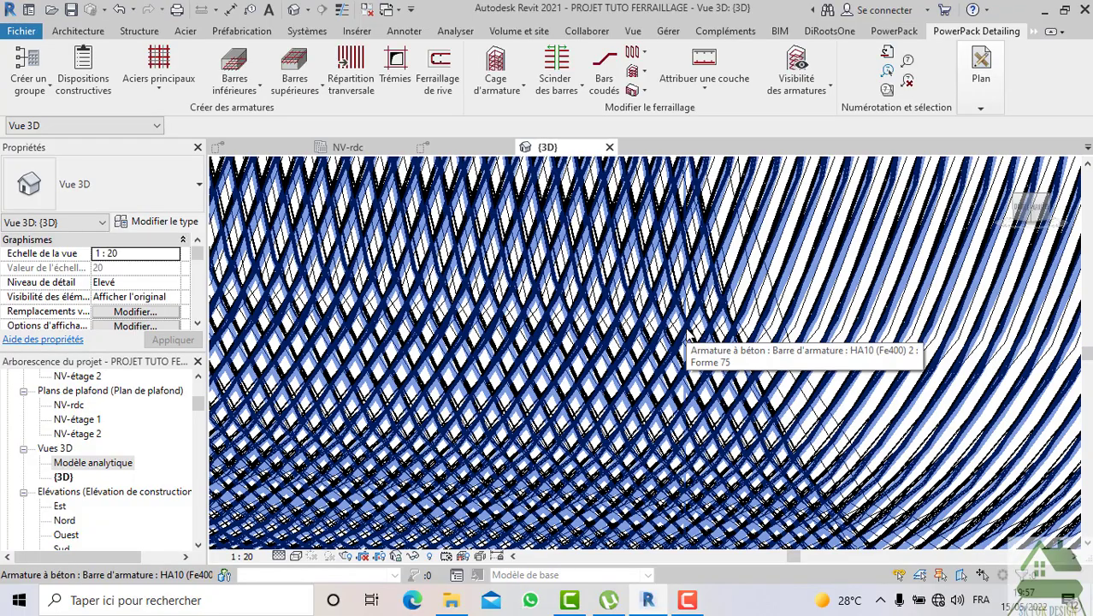
scroll(604, 424, down, 5)
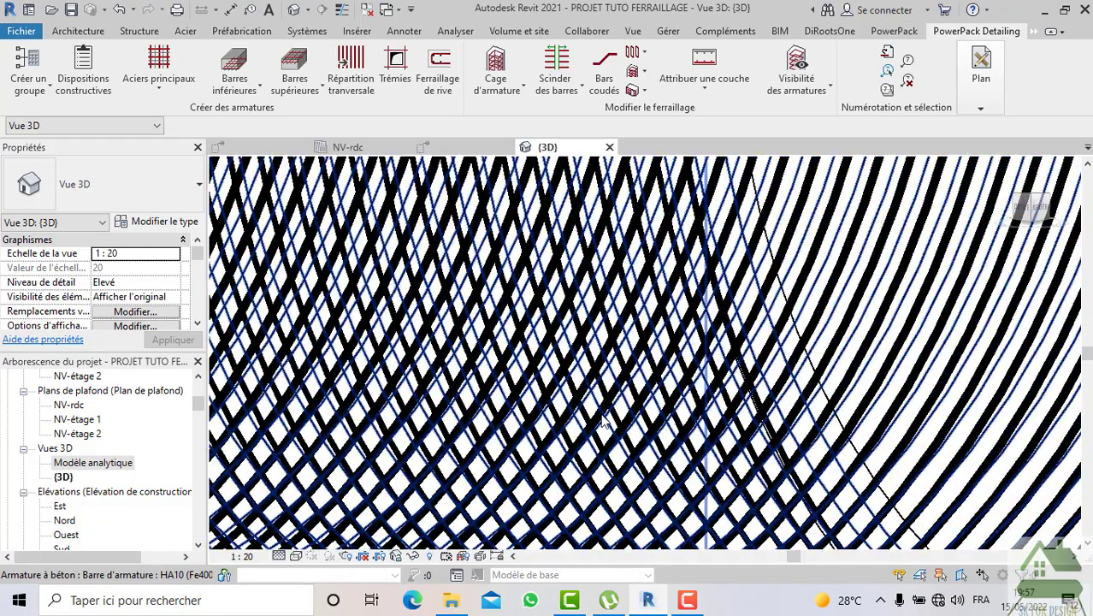
scroll(603, 425, down, 5)
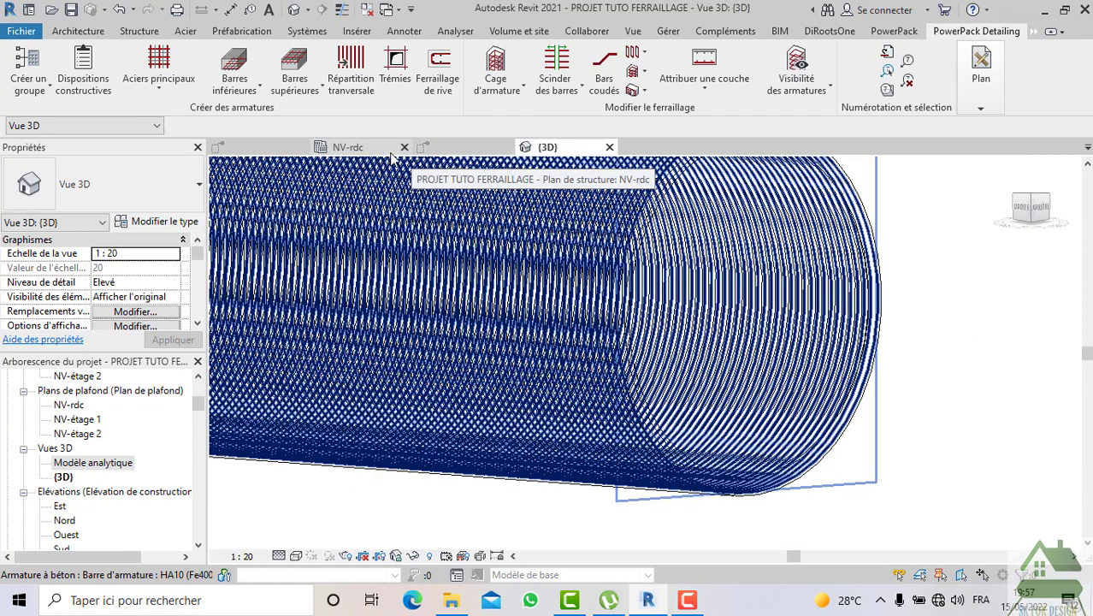
In the Détail 19 section view, set the spacing of the outer and inner circular rebar sets to 200 mm
click(430, 150)
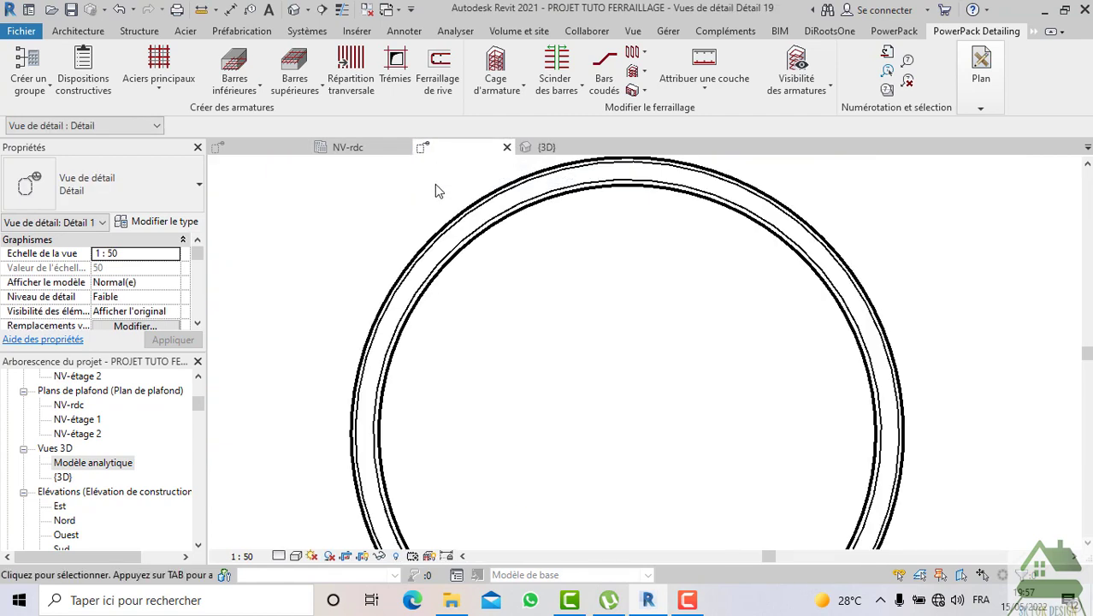
click(446, 236)
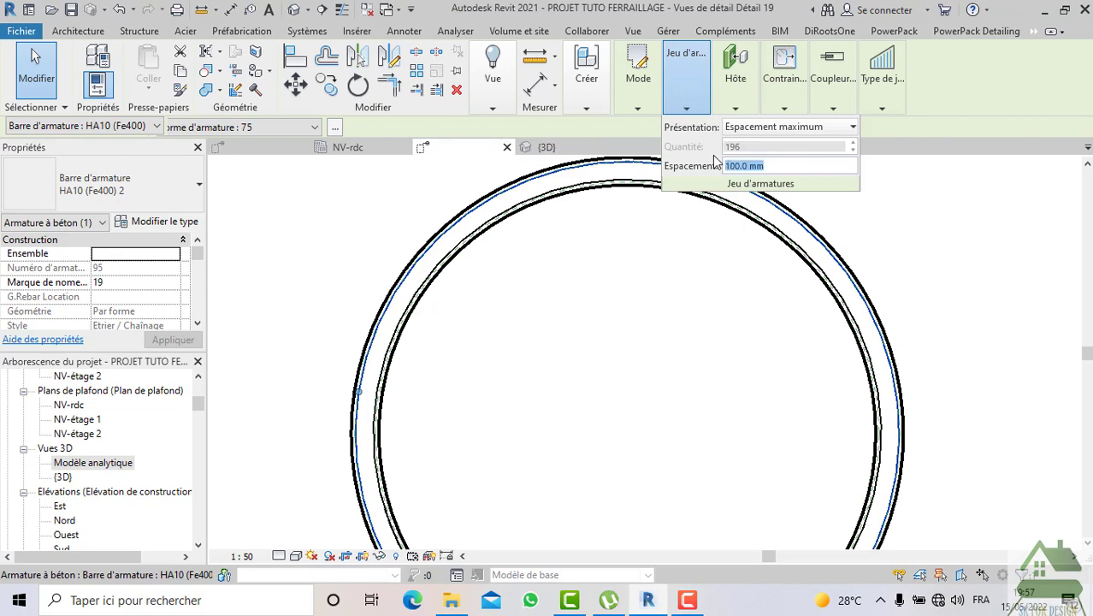
click(651, 283)
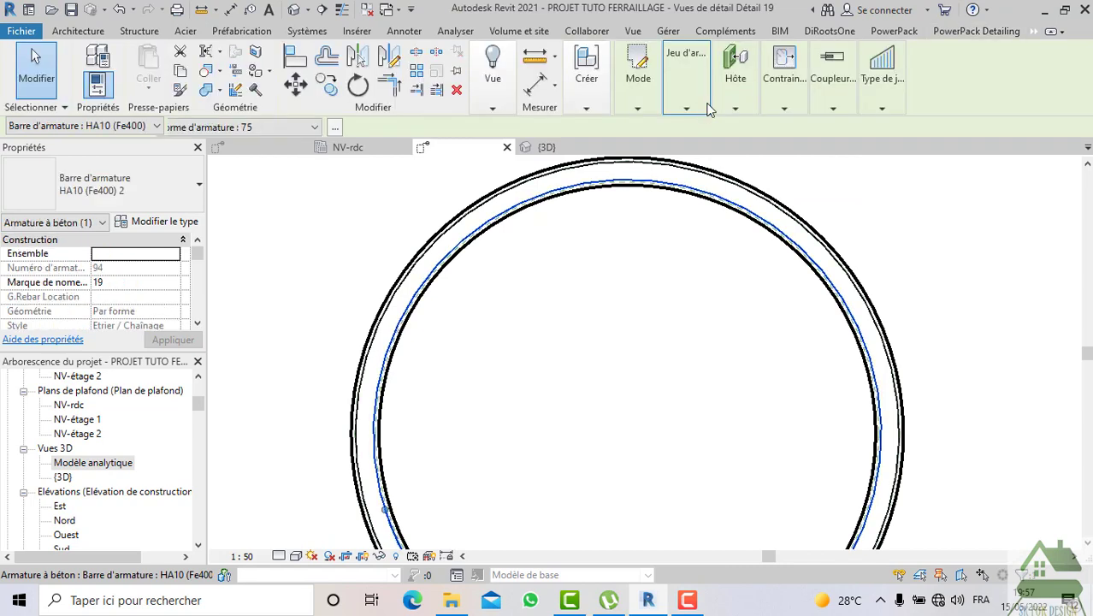
mouse_move(703, 105)
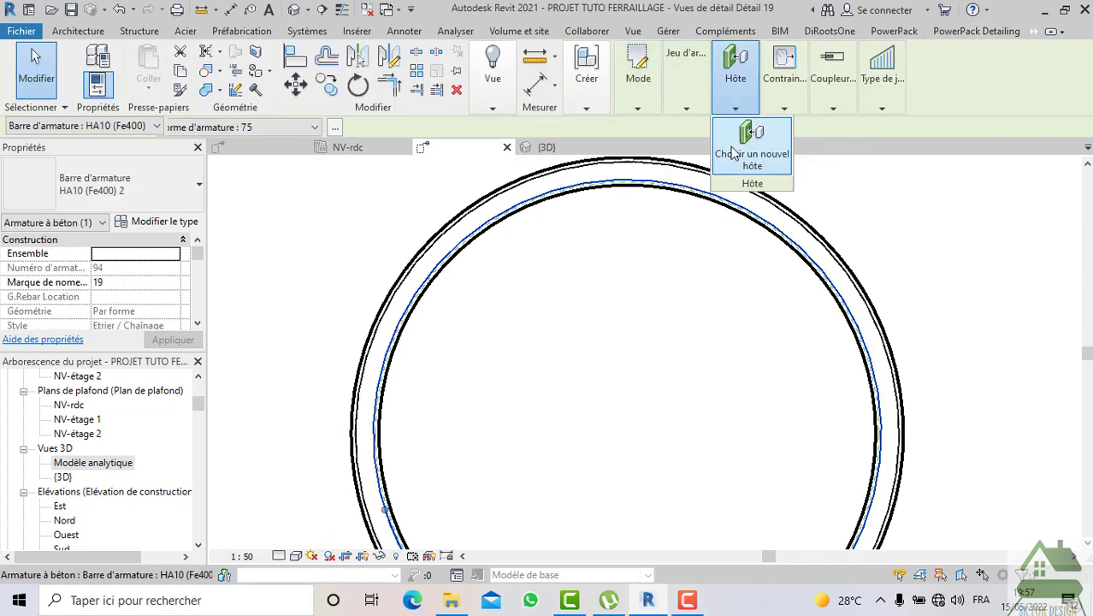
click(772, 165)
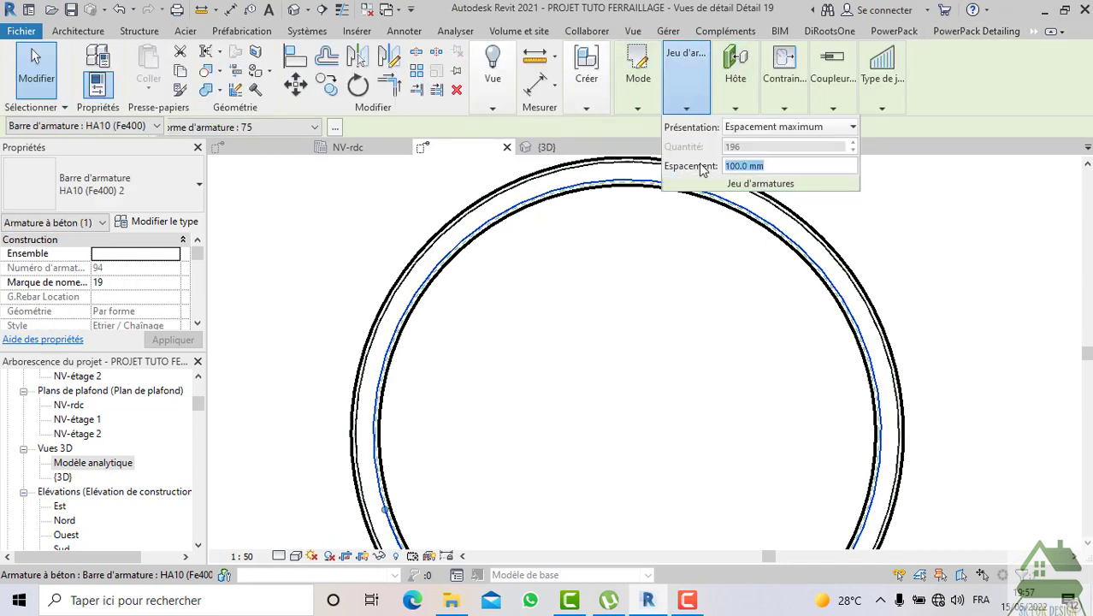
text(200)
click(649, 268)
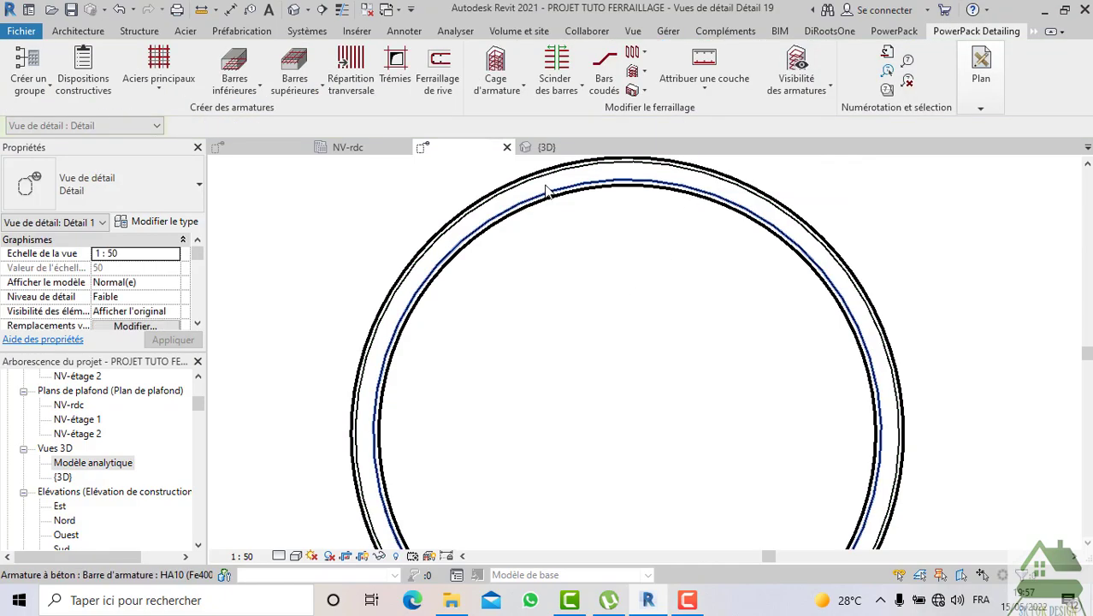
In the {3D} view, shorten the outer circular rebar set by pulling its far end back along the pipe
click(547, 150)
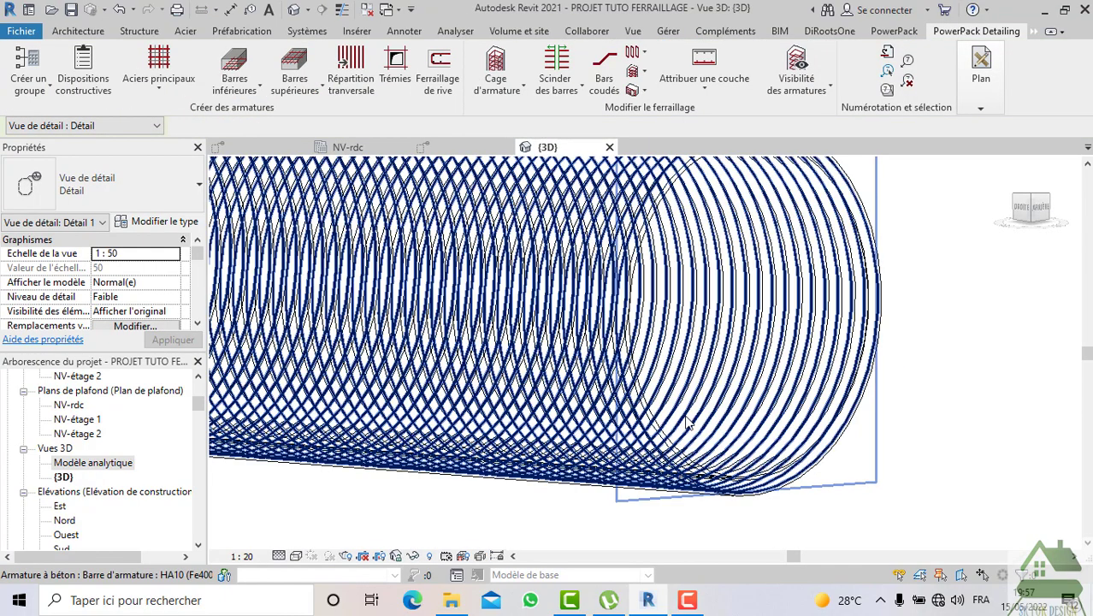
scroll(694, 426, down, 7)
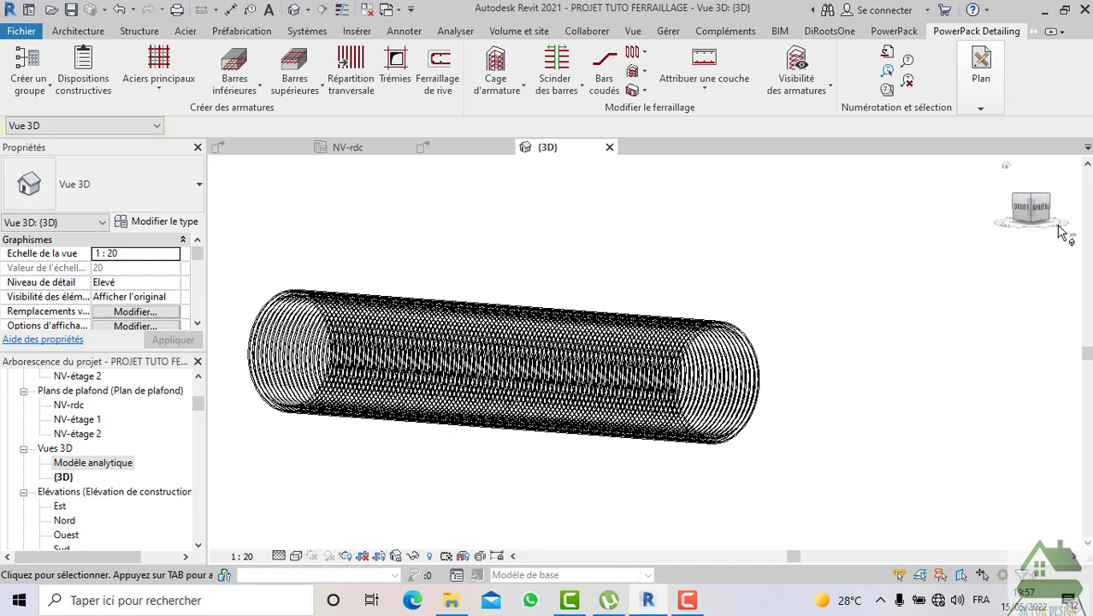
mouse_move(941, 233)
mouse_down()
mouse_move(837, 242)
mouse_move(811, 231)
mouse_up()
click(1034, 216)
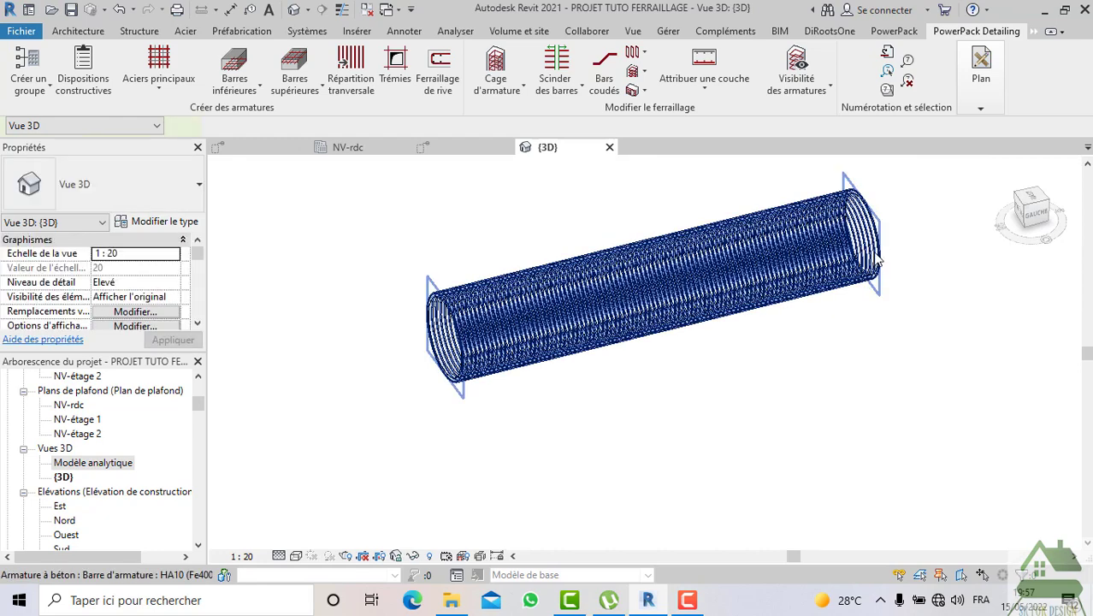
click(876, 261)
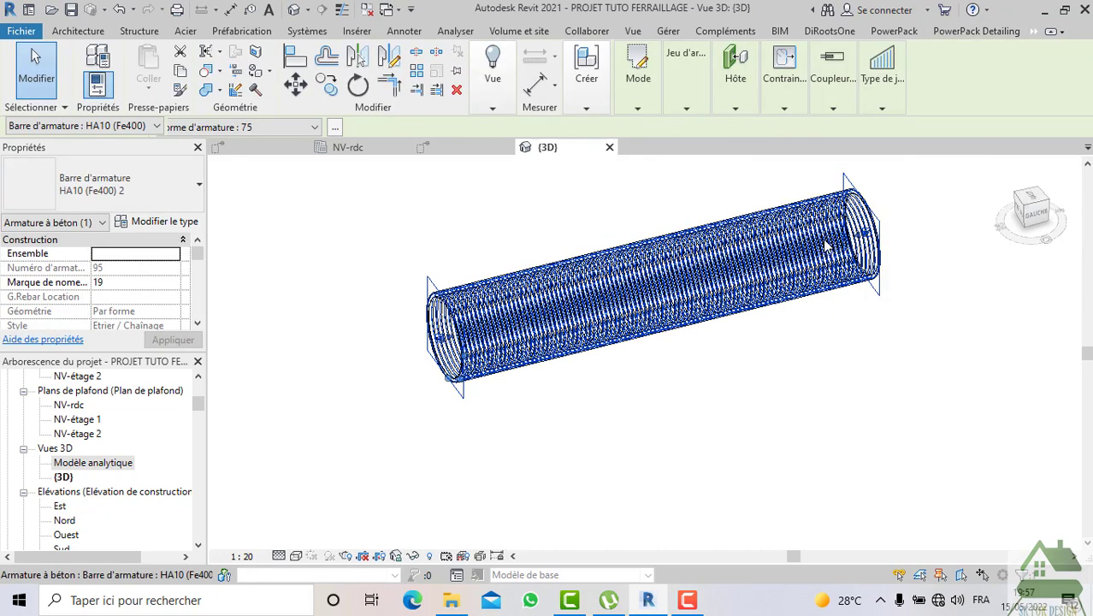
drag(862, 233, 812, 247)
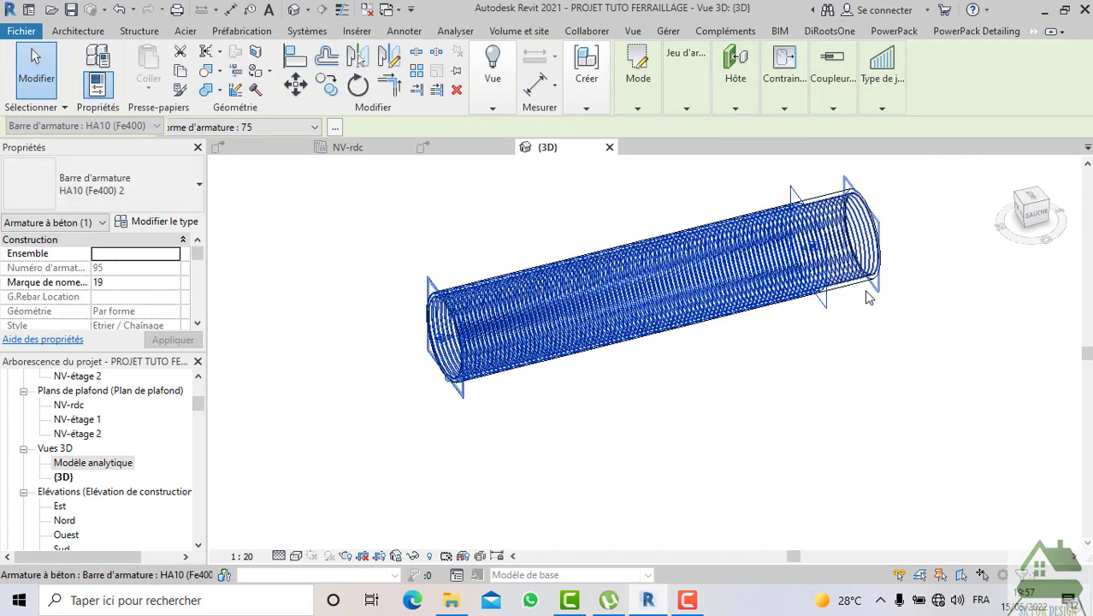
click(865, 325)
Shorten the inner circular rebar set at the same end of the pipe to match the outer set
scroll(863, 260, up, 1)
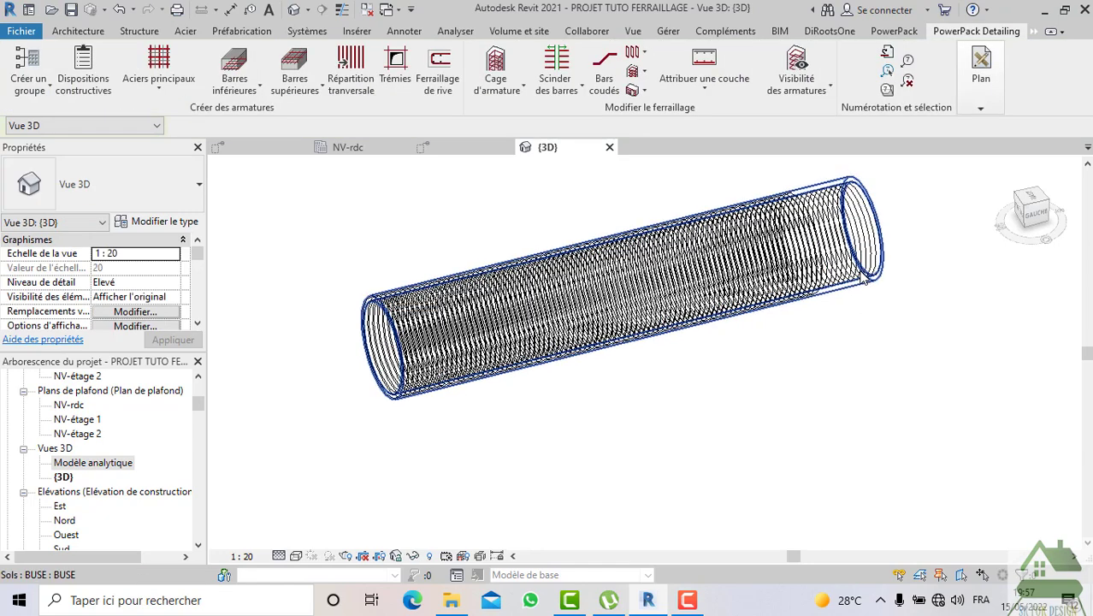
click(873, 257)
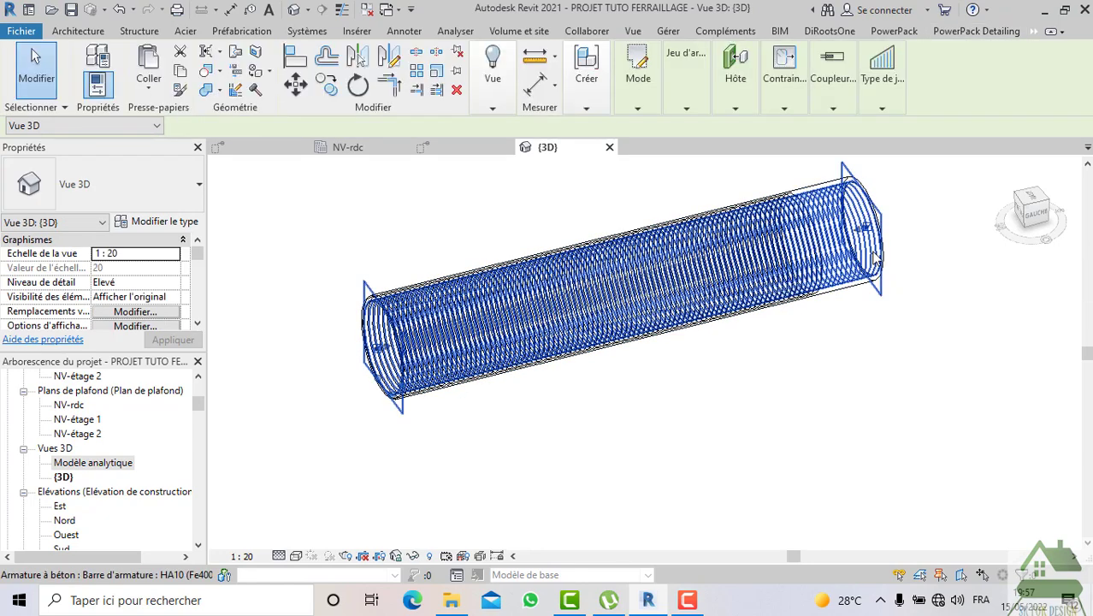
drag(863, 239, 819, 248)
click(849, 369)
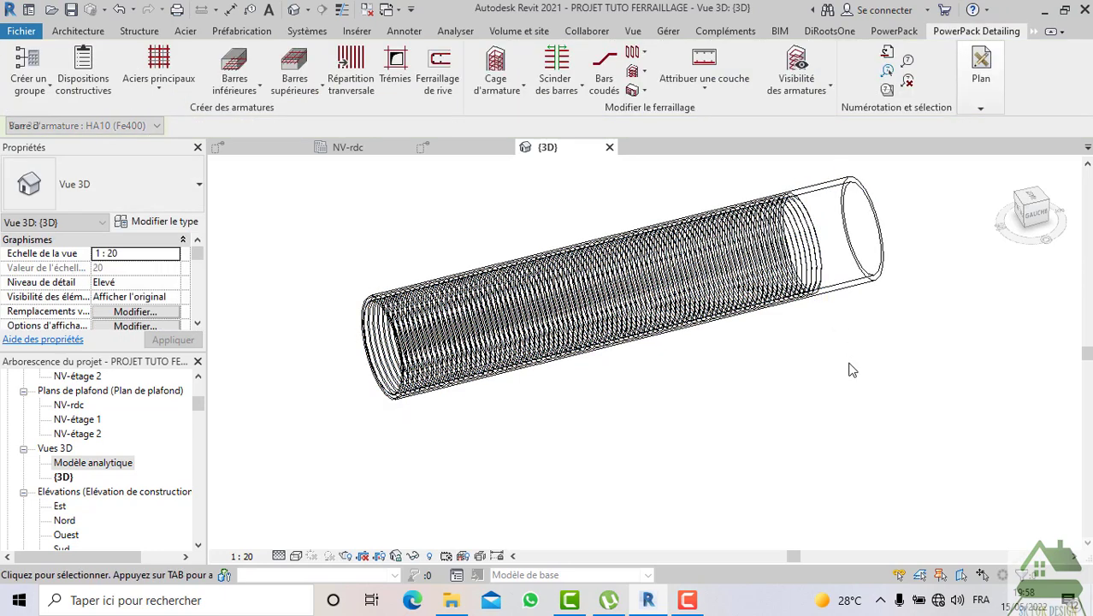
Try shortening the BUSE pipe from its far end, and undo the change
click(883, 265)
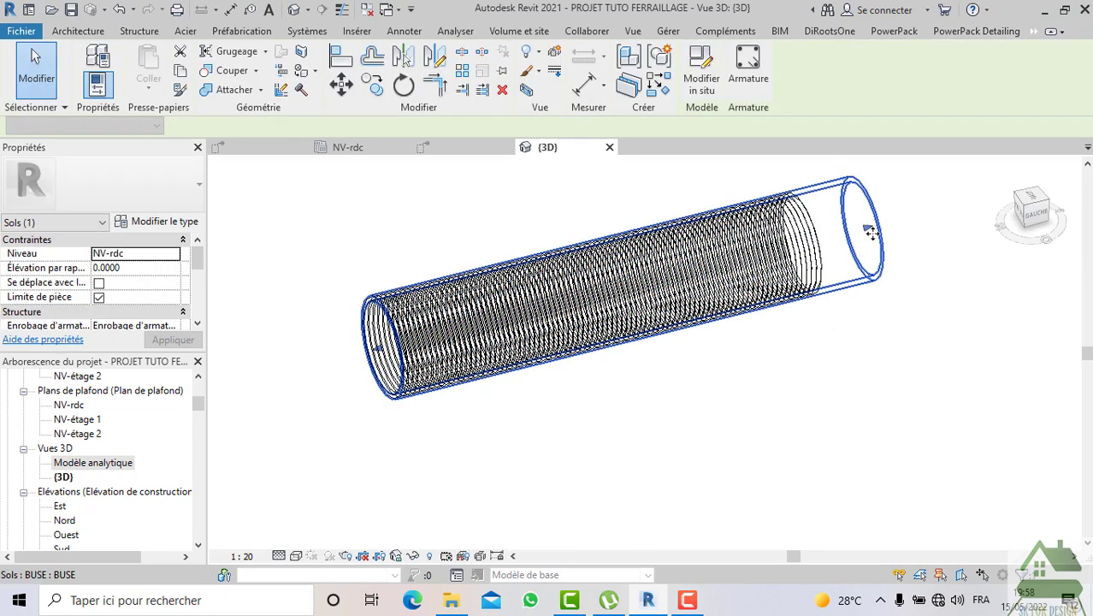
drag(828, 244, 828, 239)
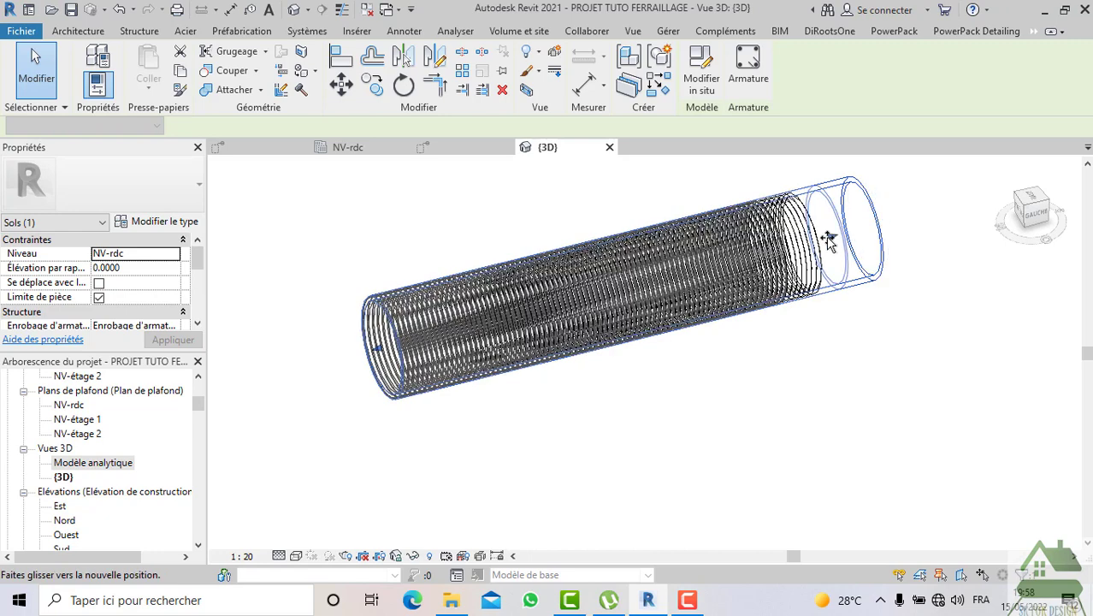
click(120, 10)
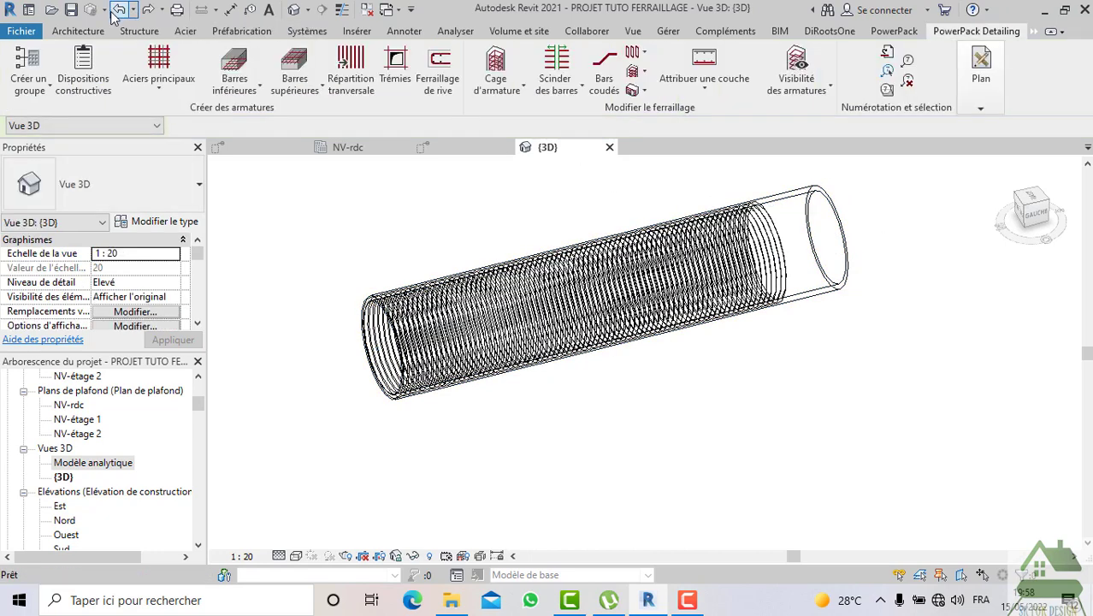
Undo the earlier length changes to the BUSE pipe and its circular rebar sets in the {3D} view
click(119, 10)
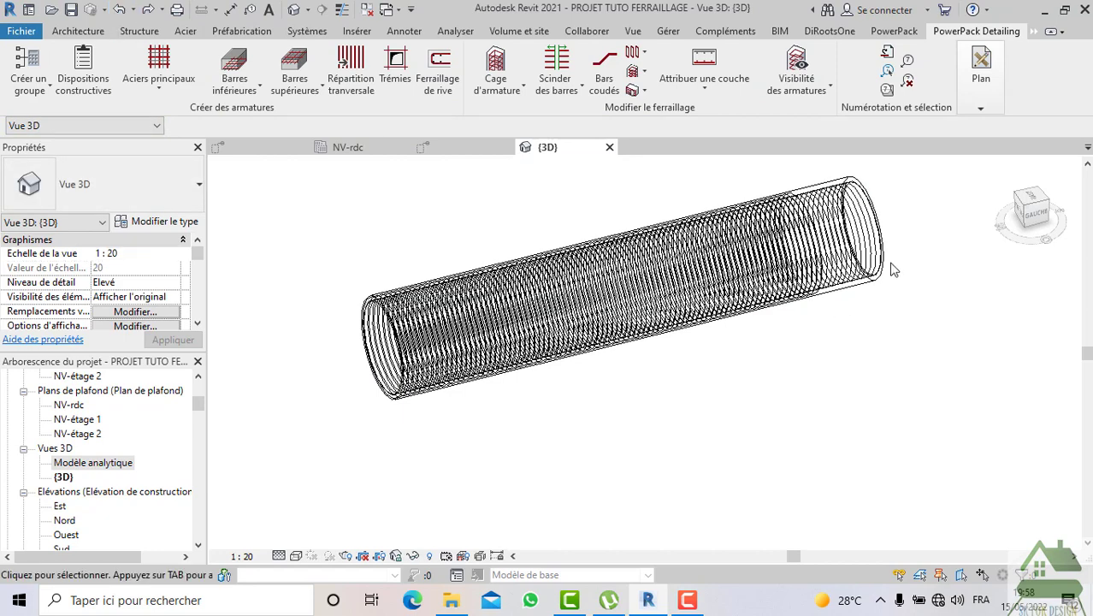
click(703, 255)
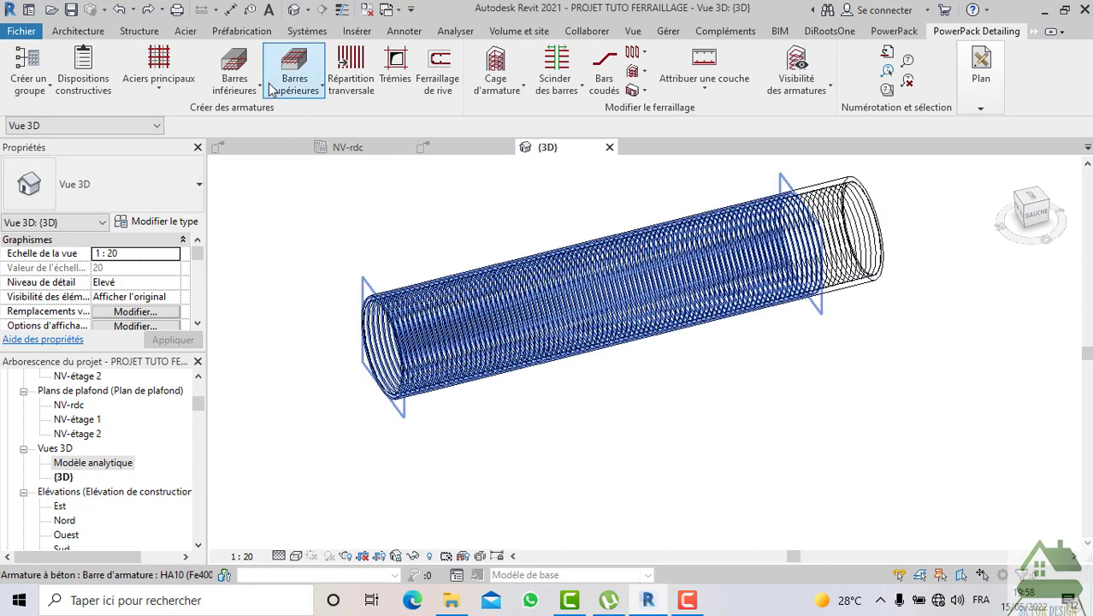
click(119, 10)
click(737, 326)
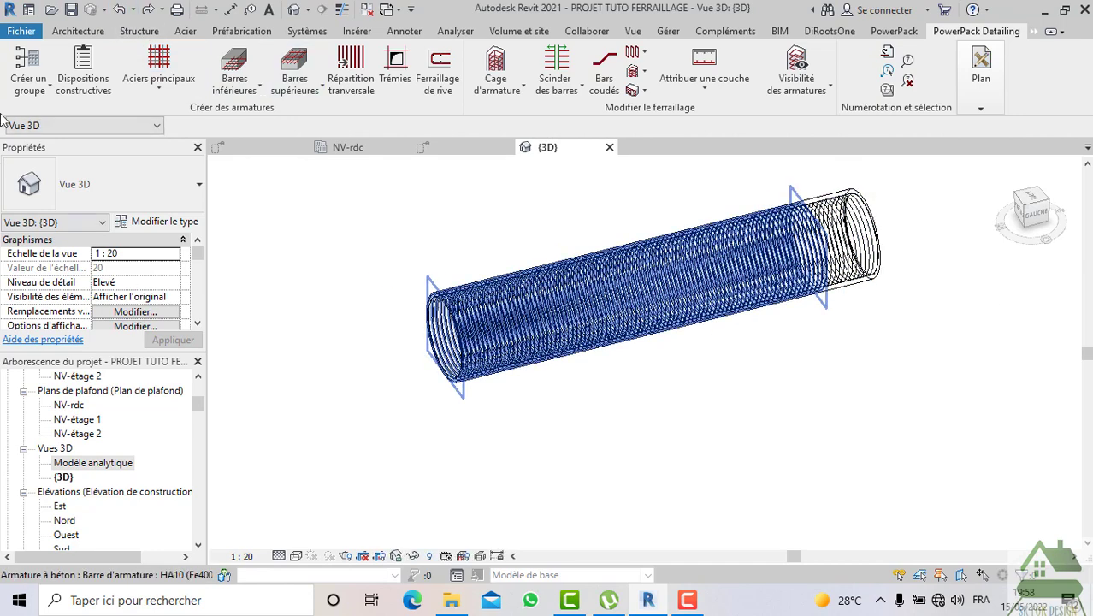
click(117, 11)
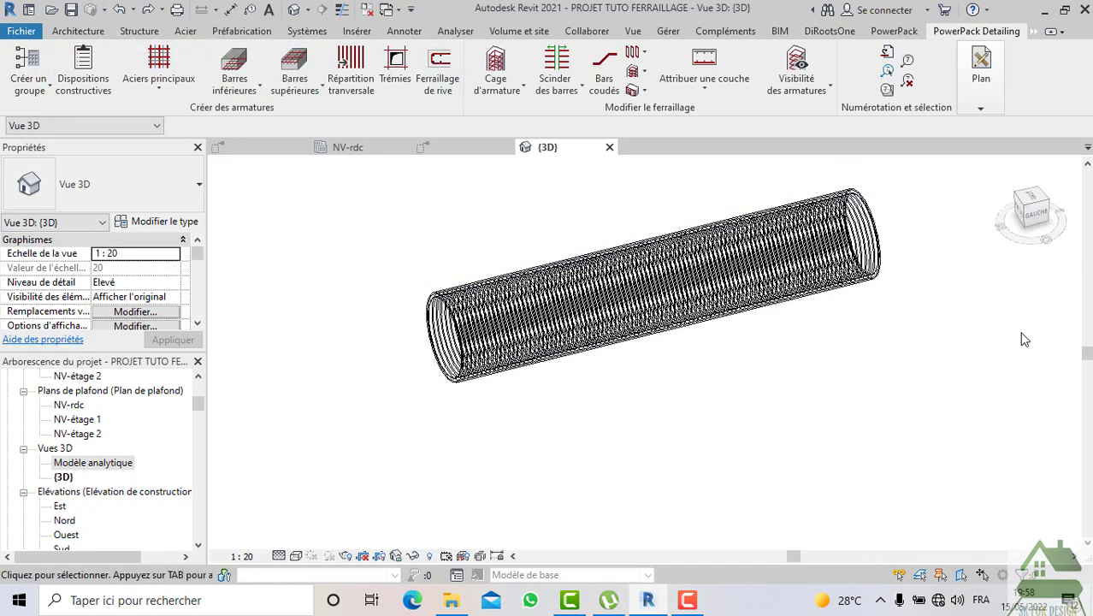
Switch to the NV-rdc structural plan and display the full length of the reinforced BUSE pipe
click(347, 148)
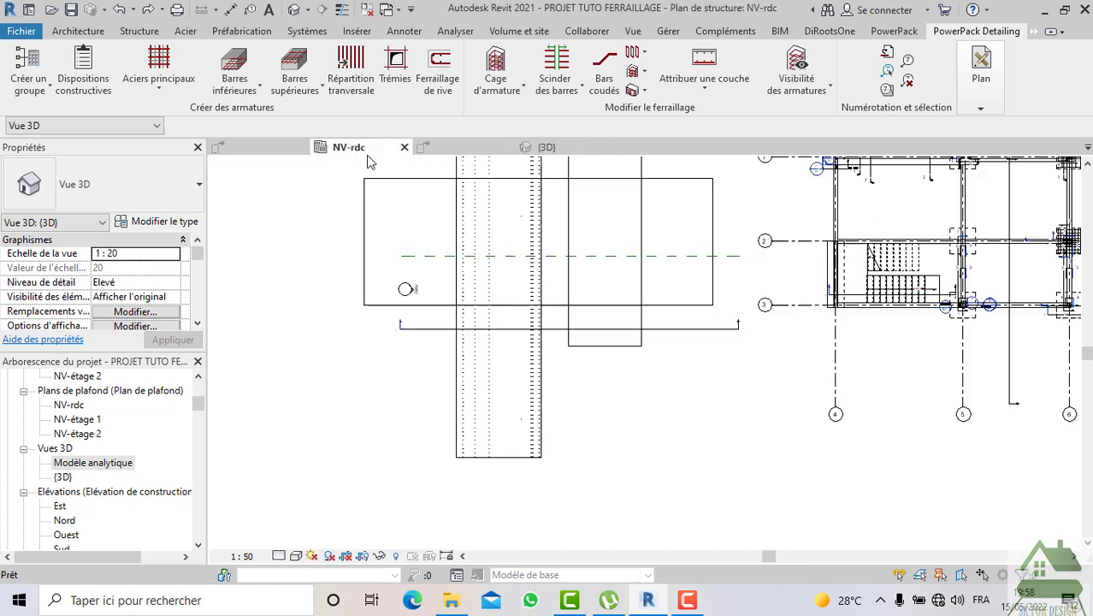
middle_drag(656, 449, 663, 517)
scroll(661, 519, down, 1)
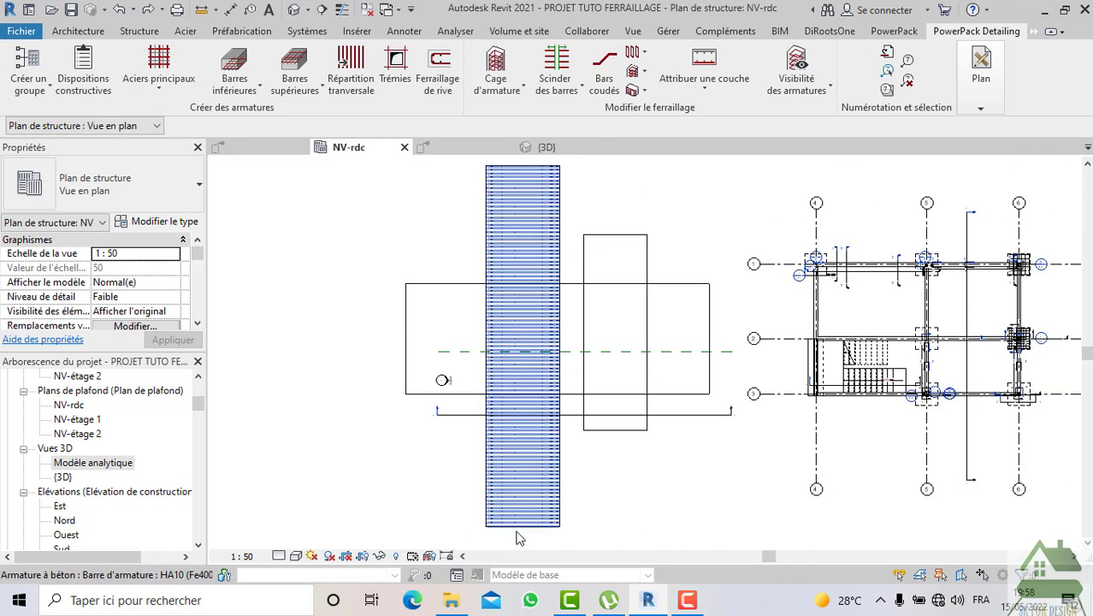
Shorten the in-place cylindrical floor element in the NV-rdc plan by moving its upper end inward
scroll(628, 539, down, 1)
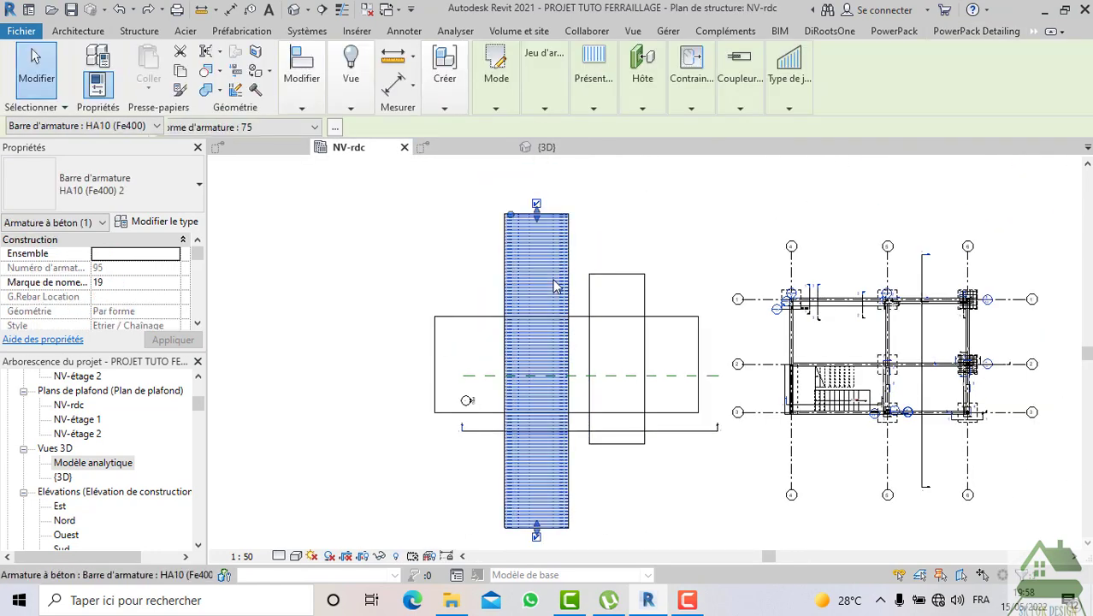
scroll(596, 204, up, 1)
click(596, 203)
scroll(562, 215, up, 1)
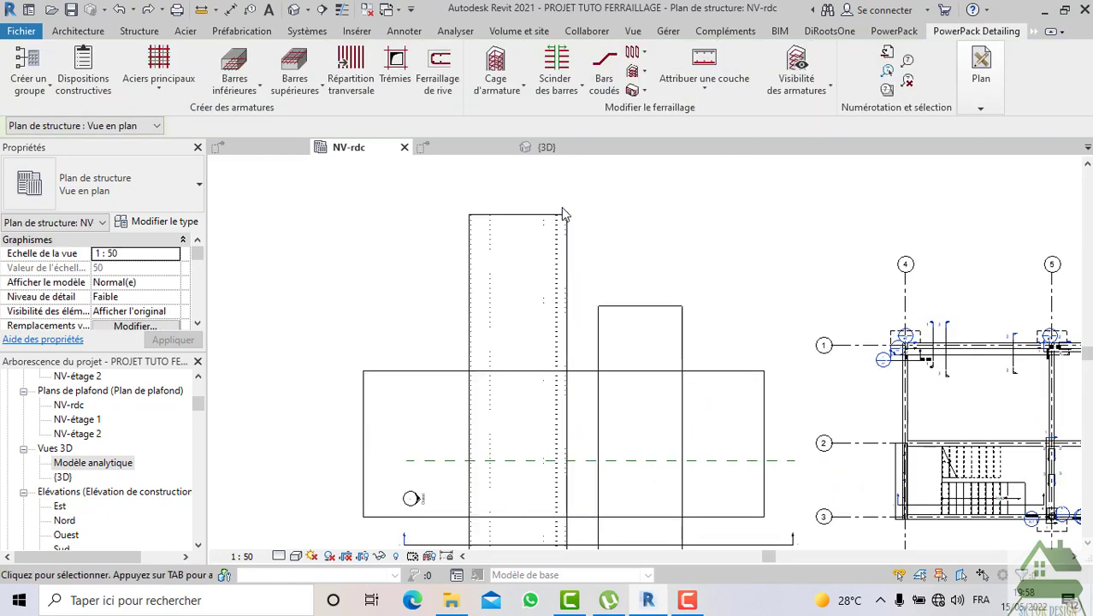
scroll(568, 224, up, 2)
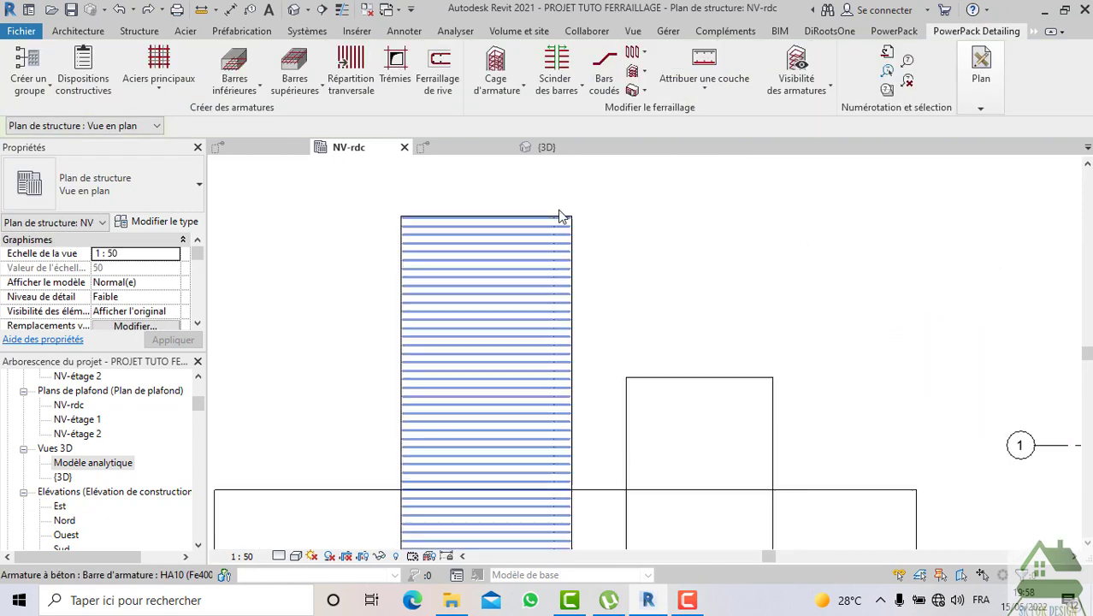
click(574, 221)
scroll(621, 240, down, 1)
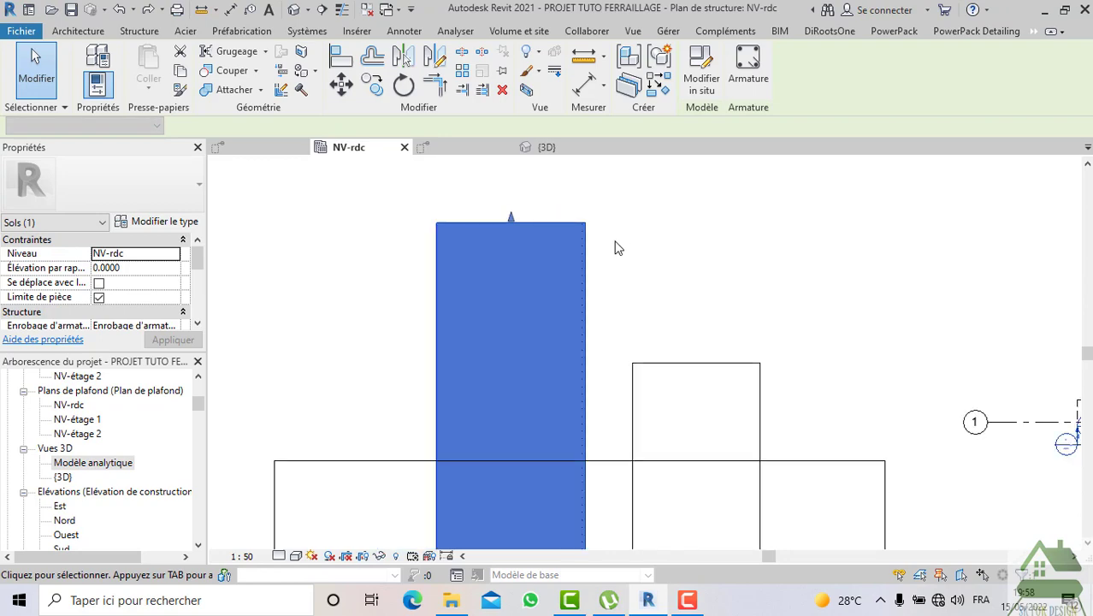
mouse_move(510, 215)
mouse_down()
mouse_move(504, 340)
mouse_move(560, 335)
mouse_move(566, 361)
mouse_up()
scroll(588, 304, down, 3)
click(544, 293)
Examine the cylindrical reinforcement in the {3D} view and in the detail view of the ring section
click(540, 147)
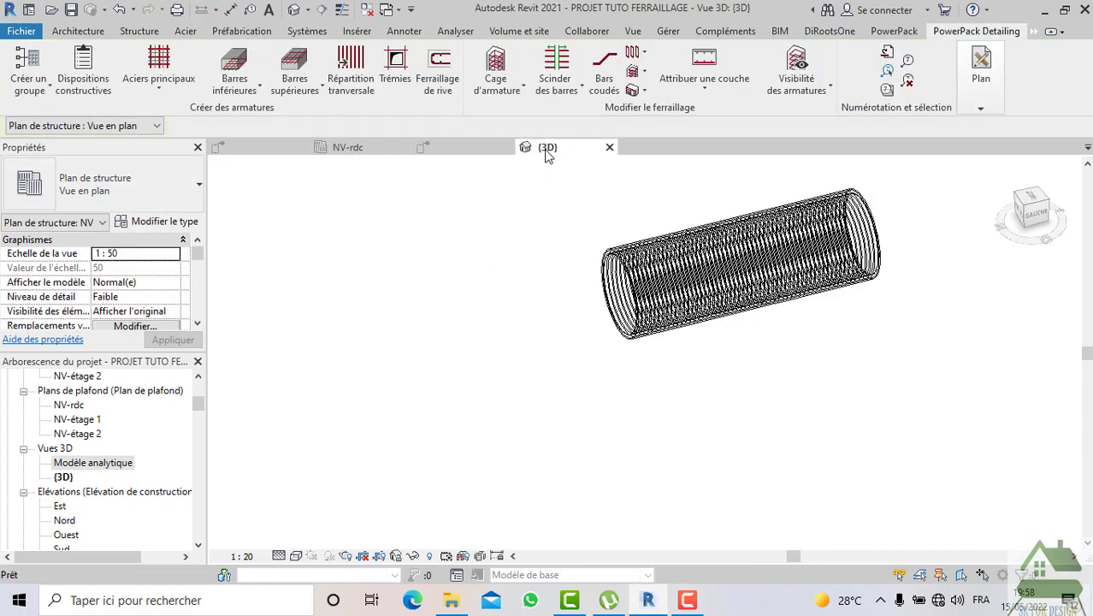
middle_drag(809, 335, 717, 367)
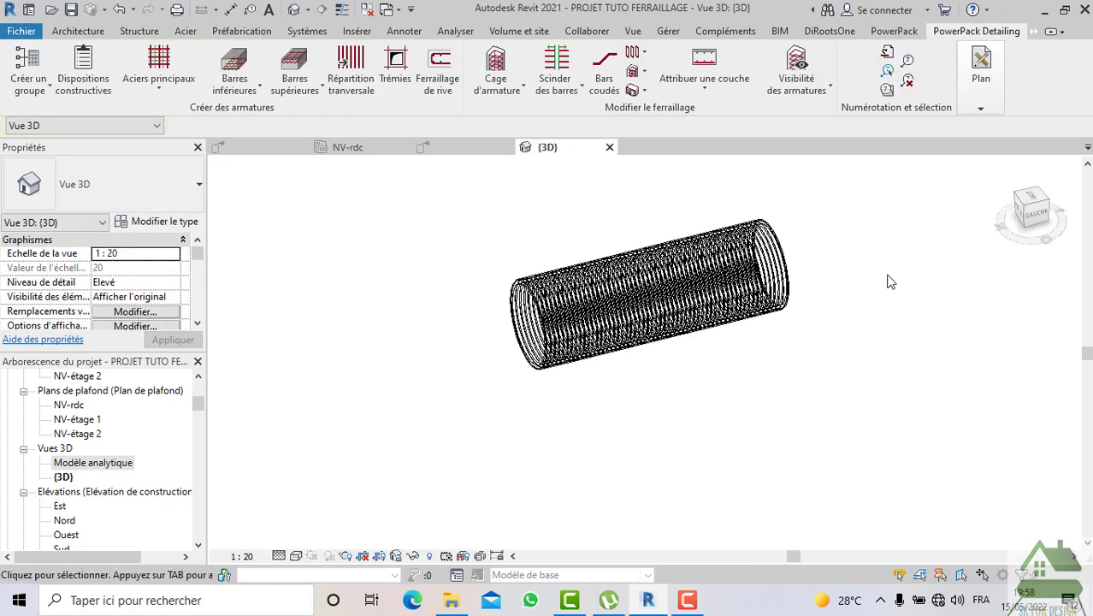
click(1035, 212)
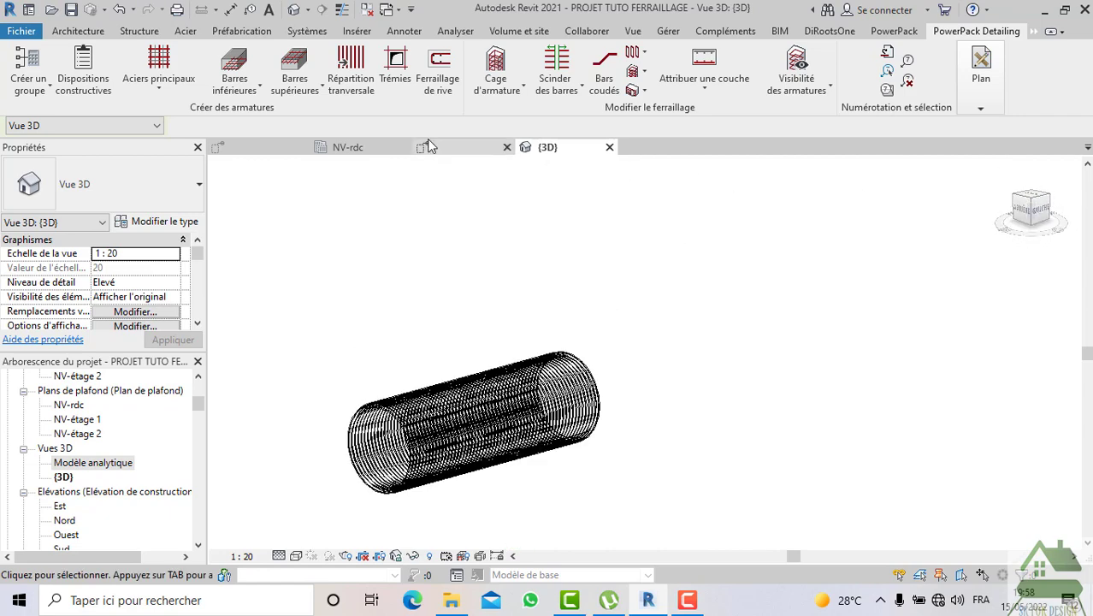
click(472, 147)
scroll(561, 220, down, 3)
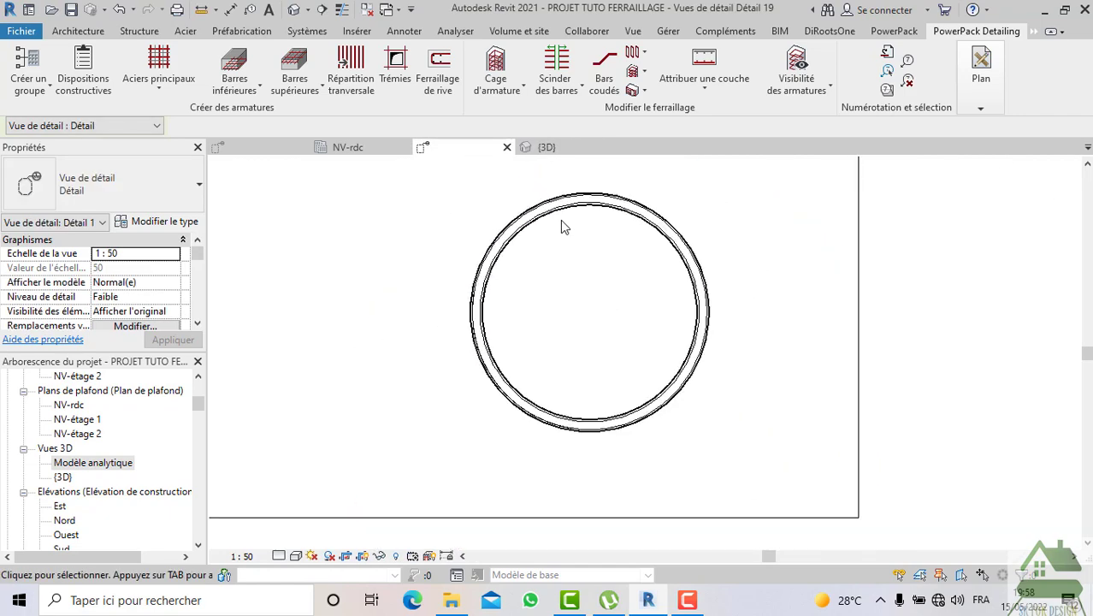
scroll(530, 347, up, 2)
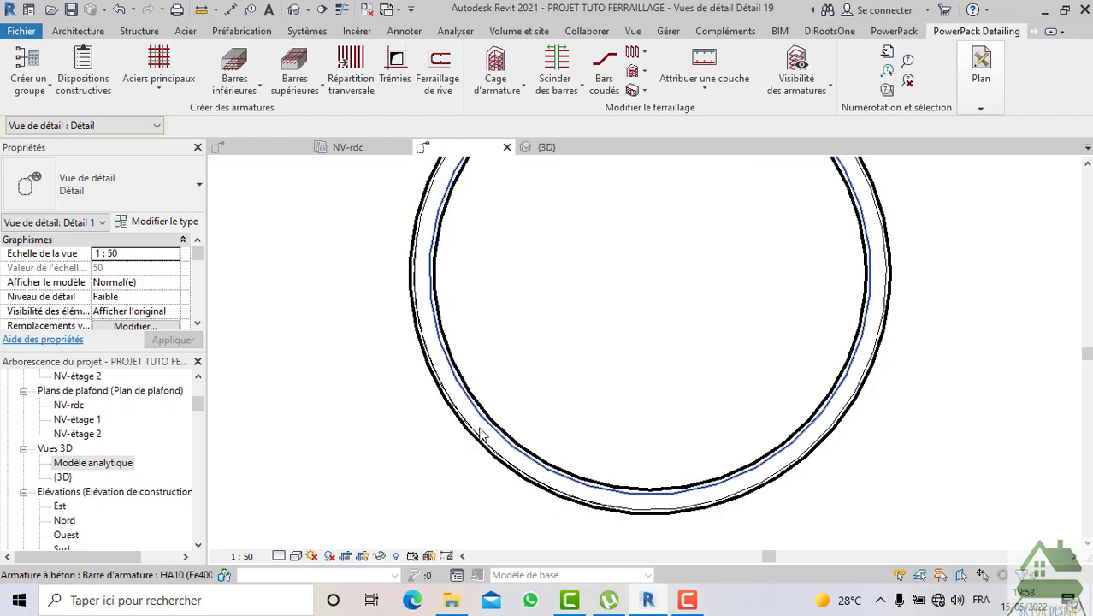
scroll(477, 435, up, 2)
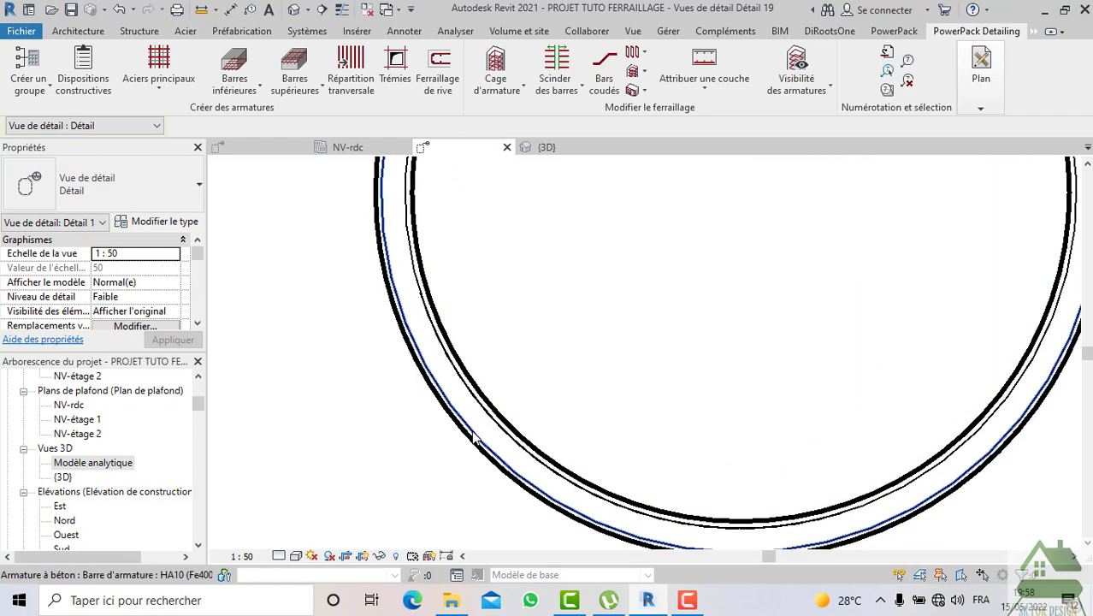
Copy the outer circular HA10 bar set of the ring section and paste it in the same detail view
click(476, 438)
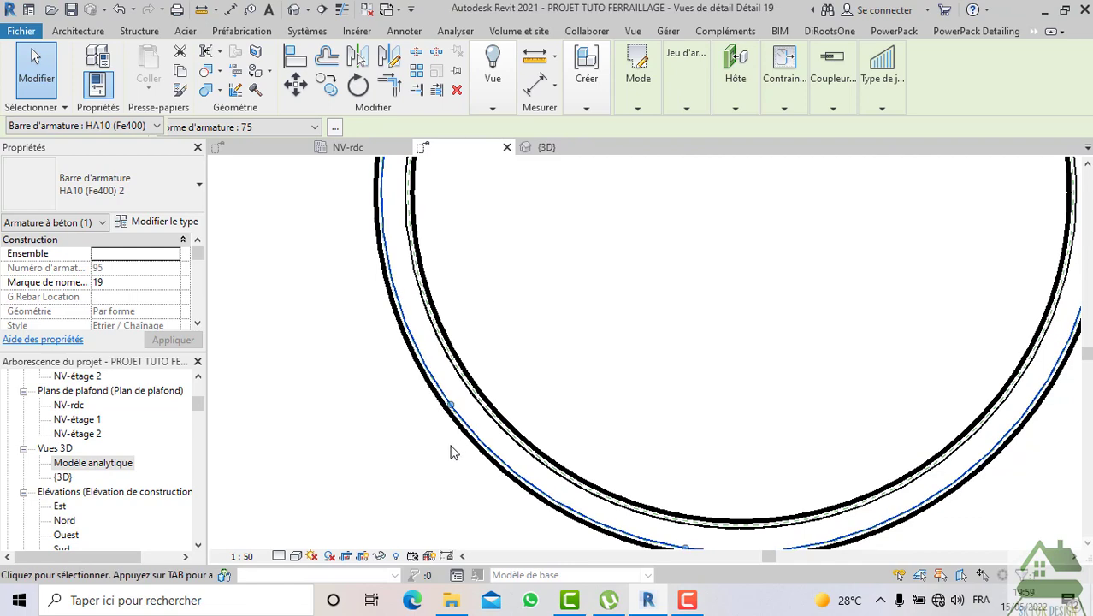
key(ctrl+c)
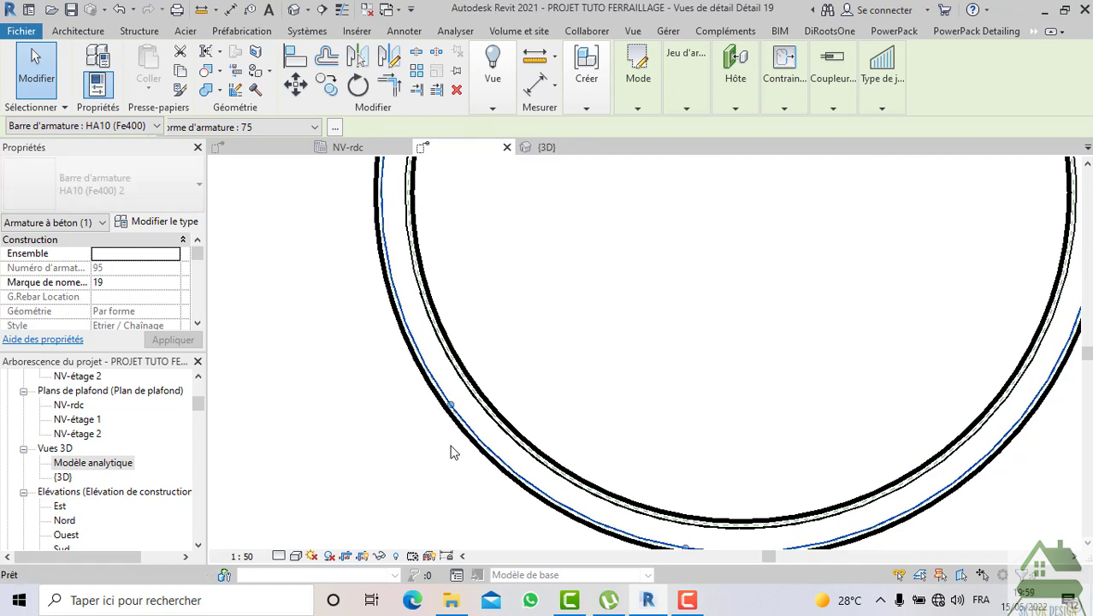
key(ctrl+v)
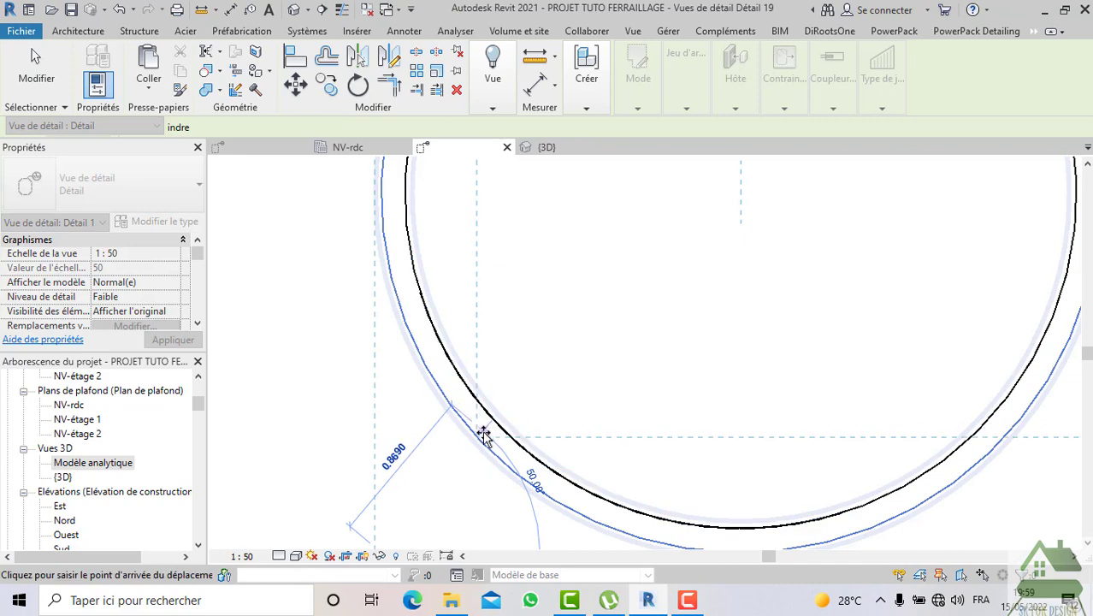
scroll(492, 427, up, 1)
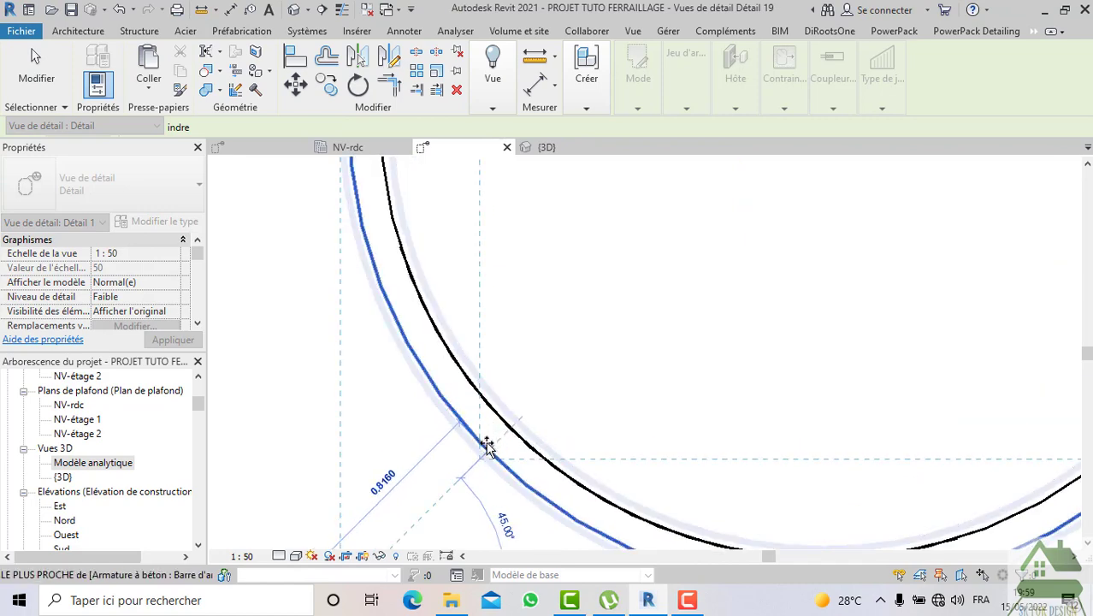
scroll(487, 446, down, 2)
click(488, 448)
scroll(488, 451, down, 3)
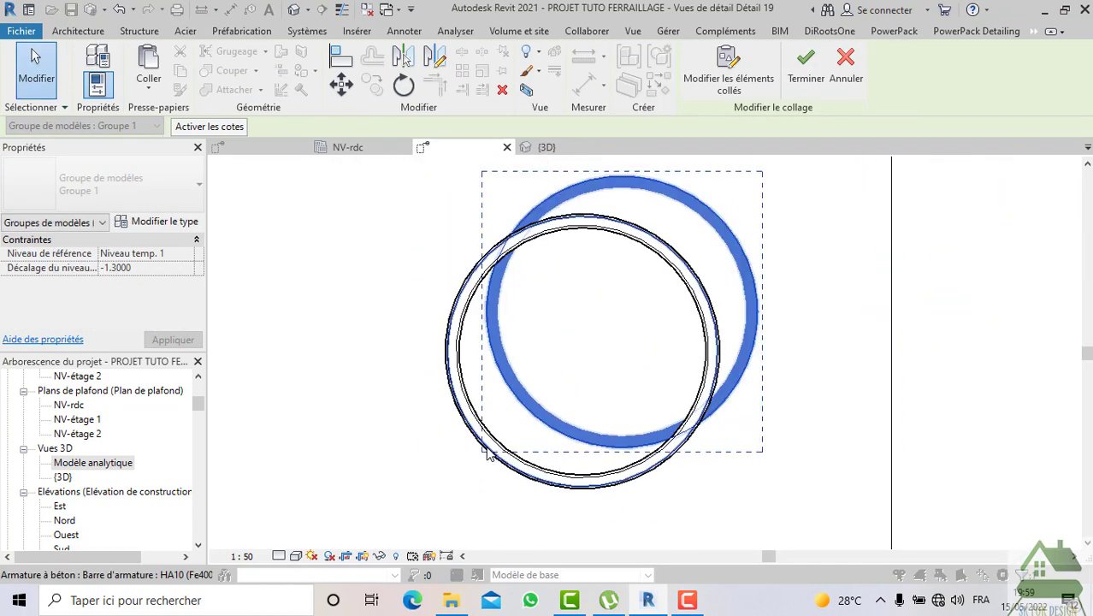
click(586, 373)
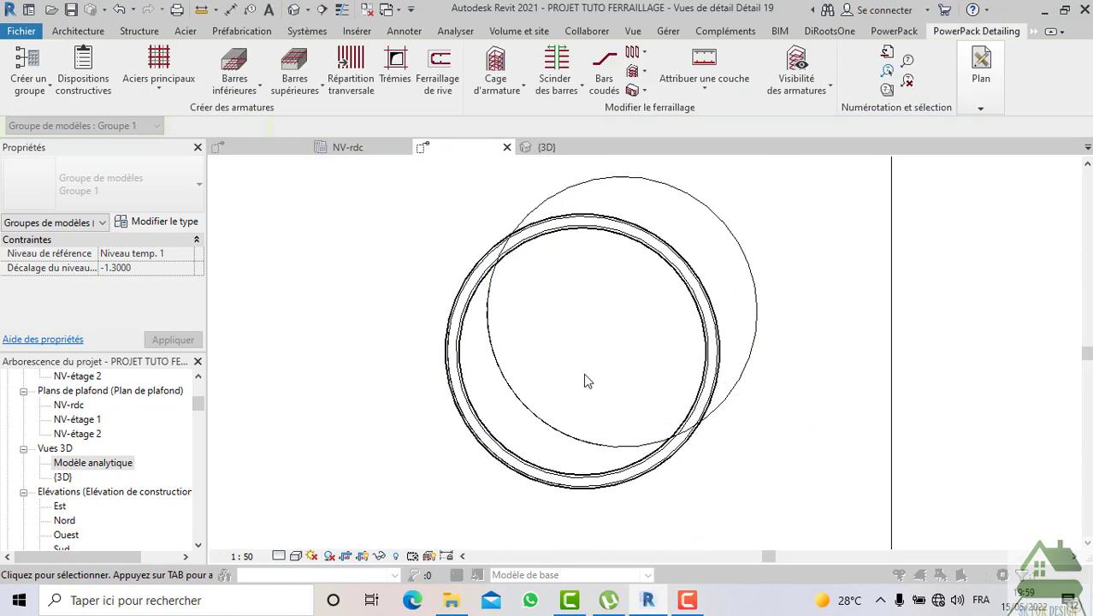
Try to move the pasted HA10 bar set onto the ring's outer reinforcement
click(563, 437)
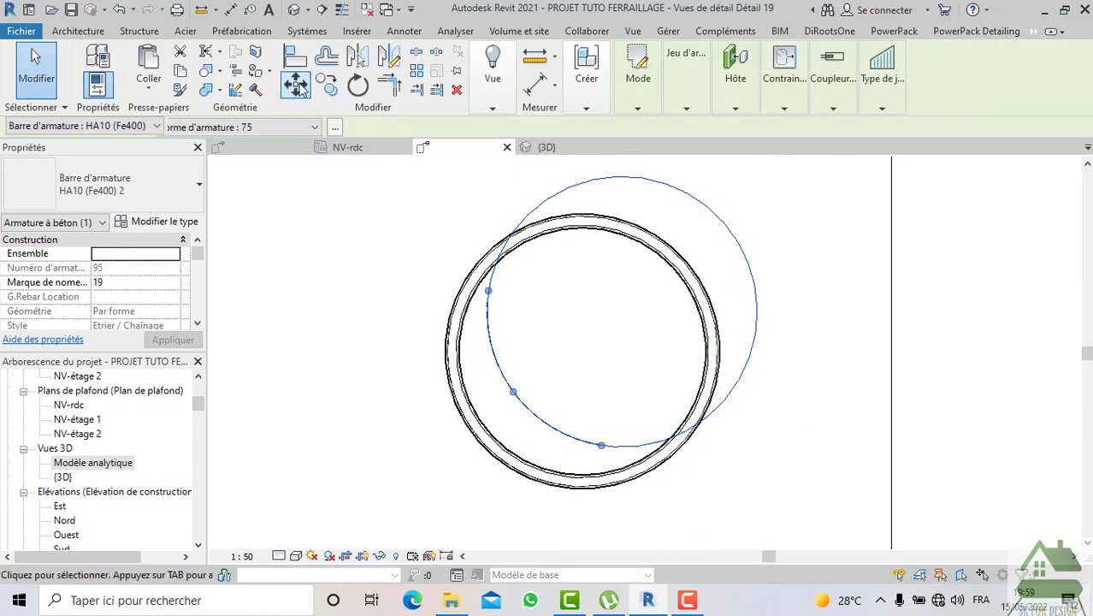
click(297, 85)
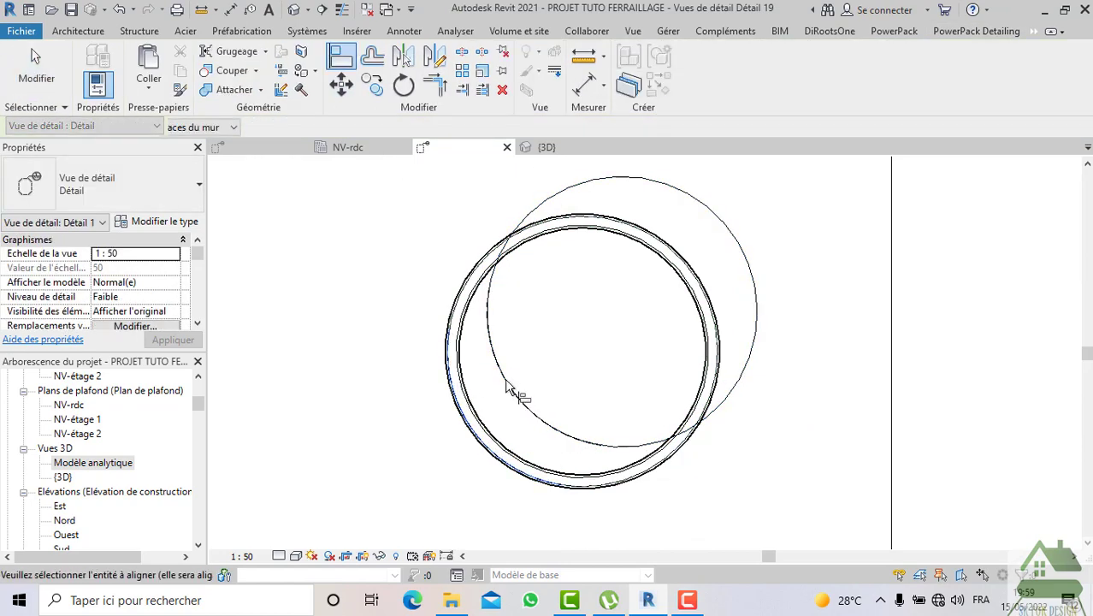
key(Escape)
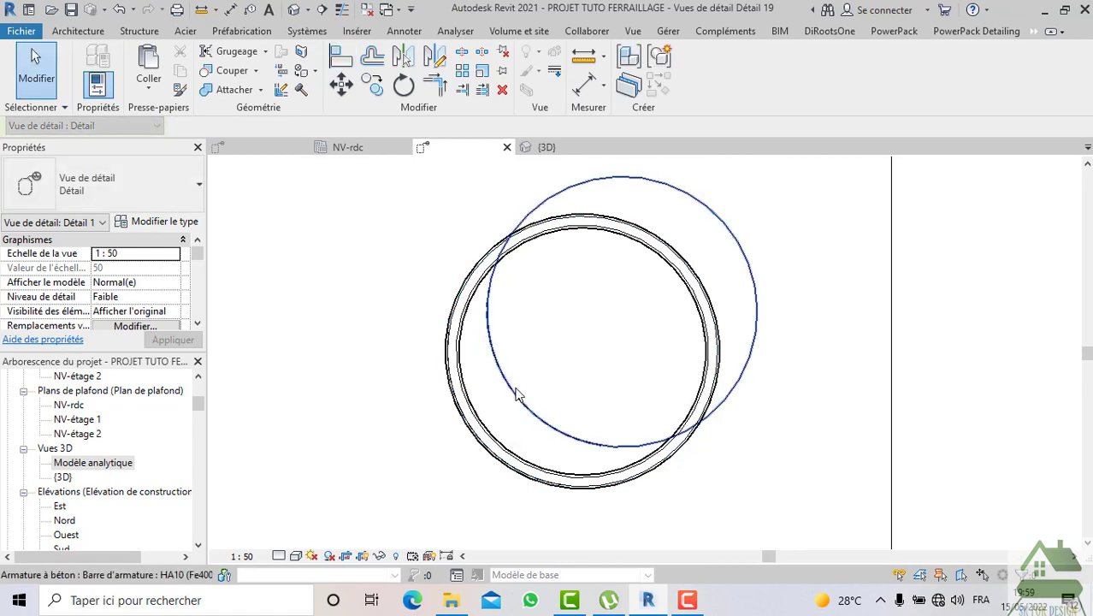
click(513, 408)
scroll(513, 401, up, 1)
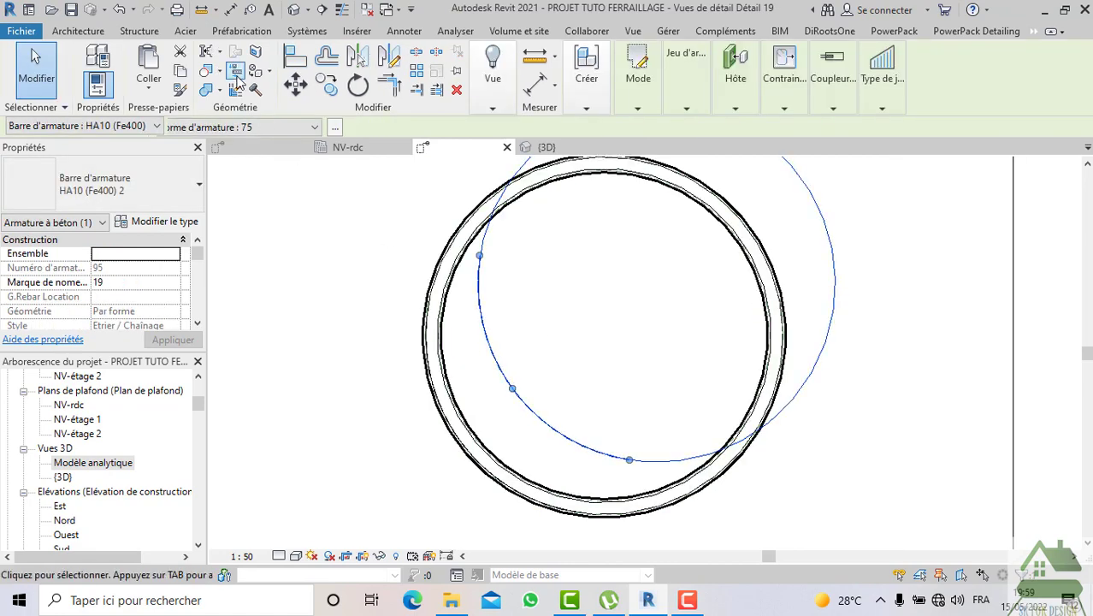
click(295, 86)
scroll(524, 435, up, 2)
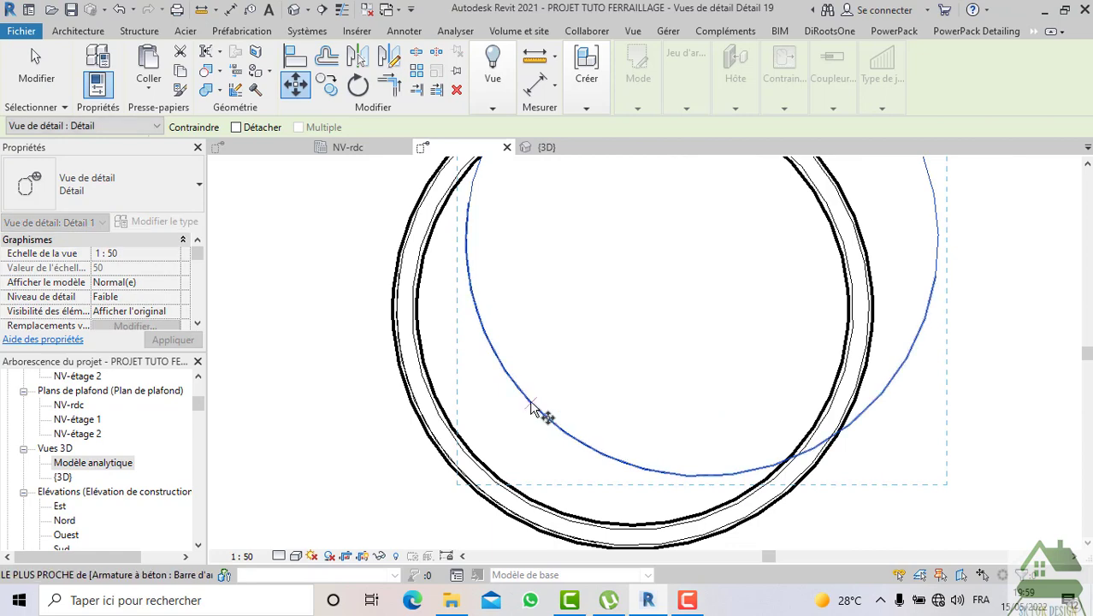
click(498, 420)
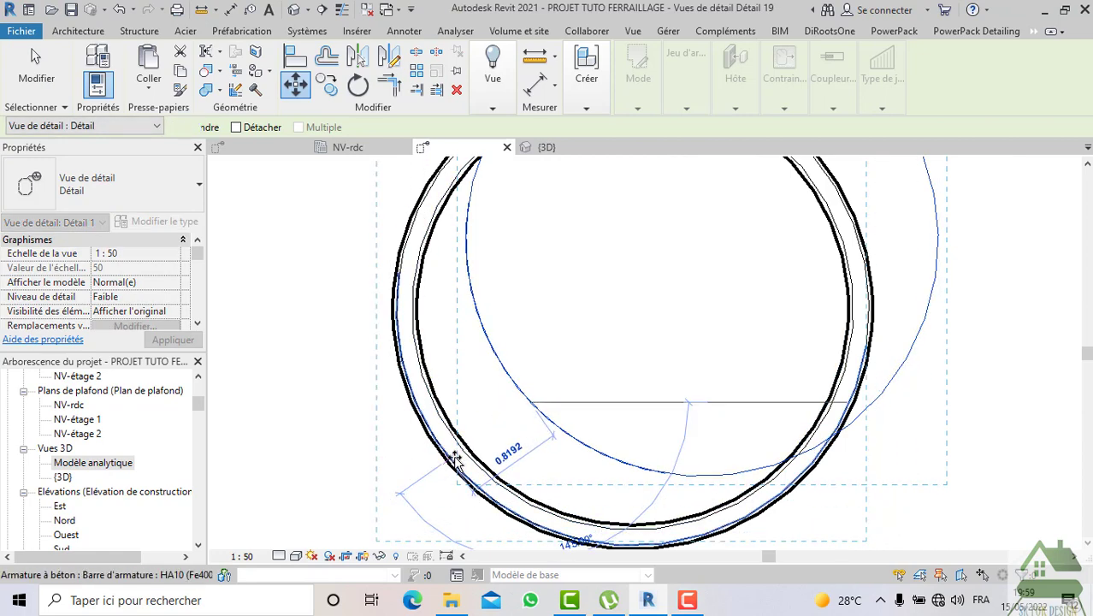
click(454, 459)
scroll(500, 419, down, 2)
scroll(498, 420, up, 1)
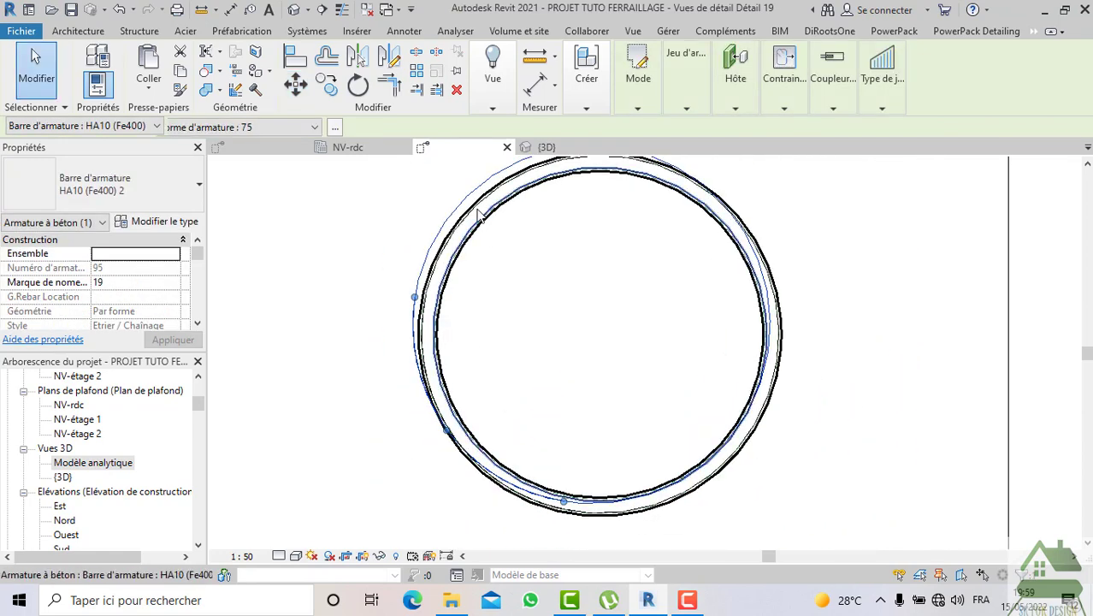
Remove the pasted HA10 bar set from the ring section
click(418, 243)
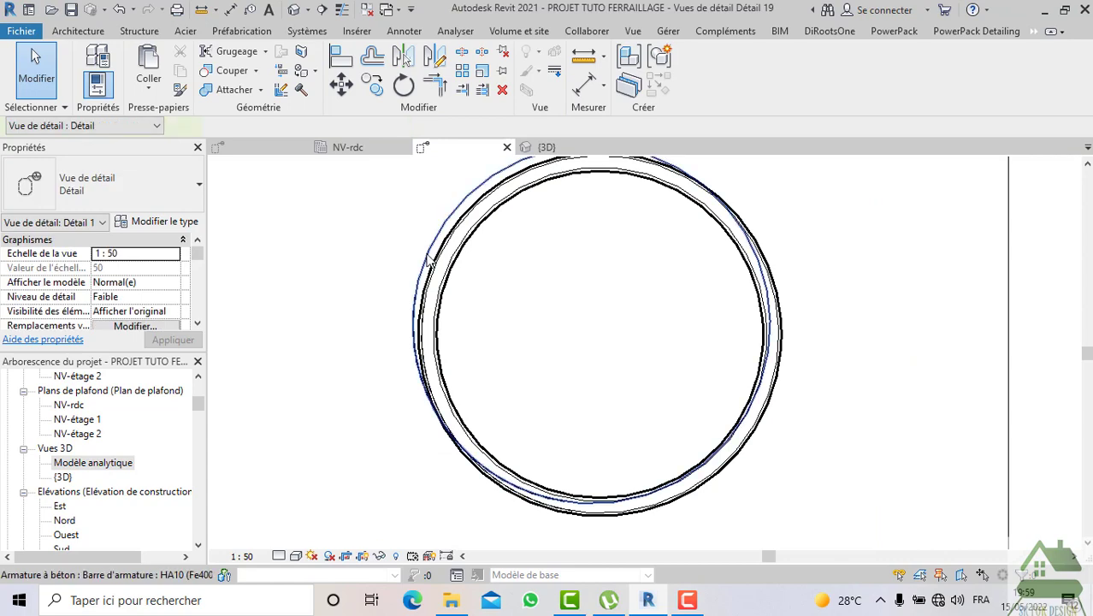
click(428, 262)
click(454, 286)
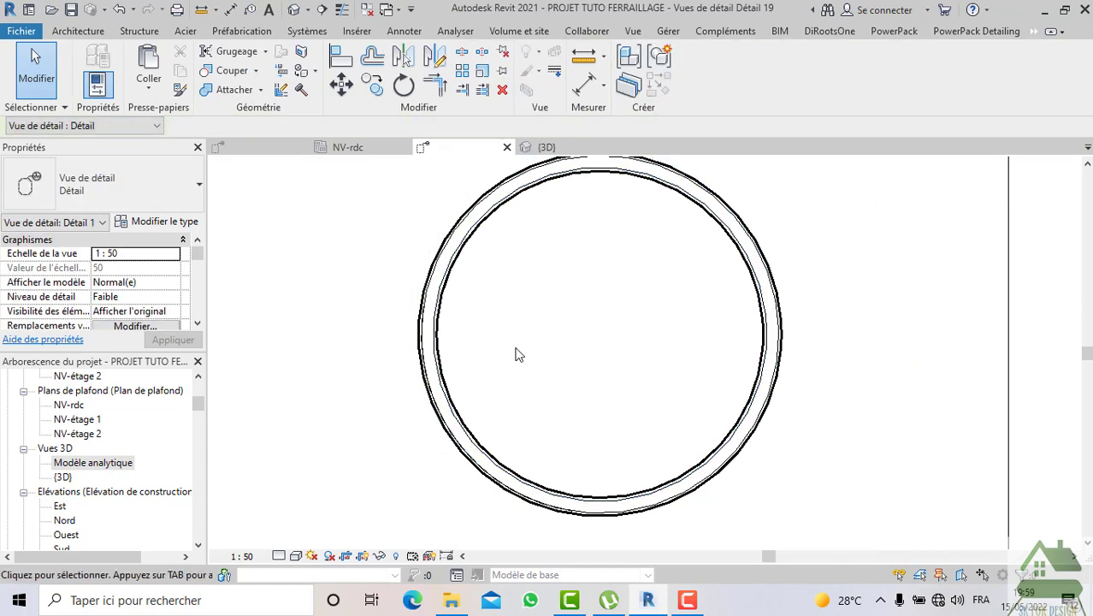
Start structural rebar placement in the ring section with the orientation "Perpendiculaire à l'enrobage"
scroll(510, 346, down, 1)
scroll(502, 374, up, 1)
scroll(504, 368, up, 2)
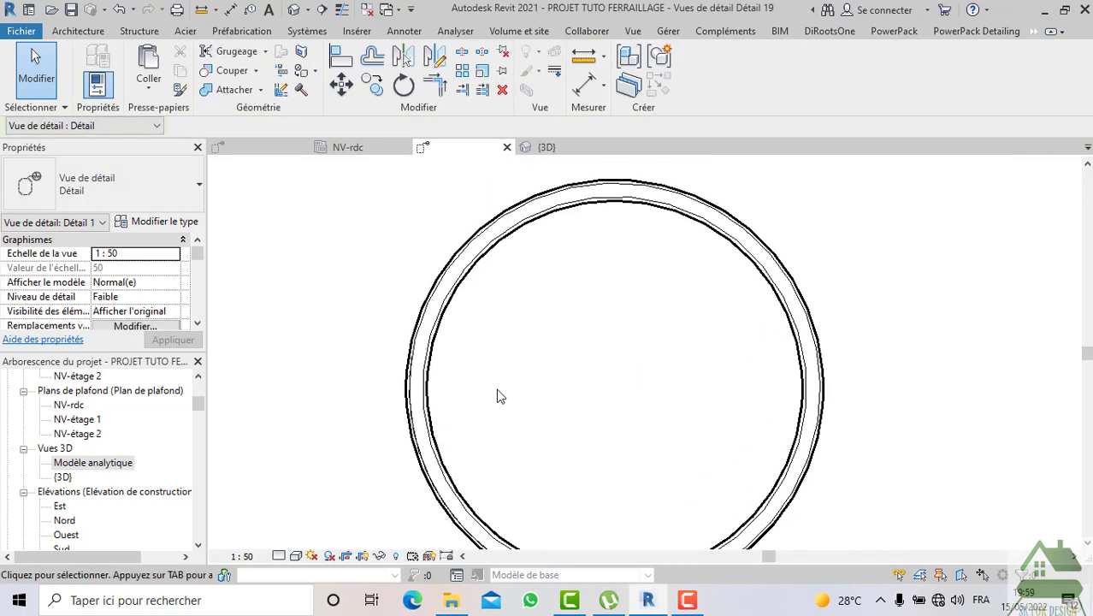
scroll(517, 341, up, 1)
scroll(504, 299, down, 1)
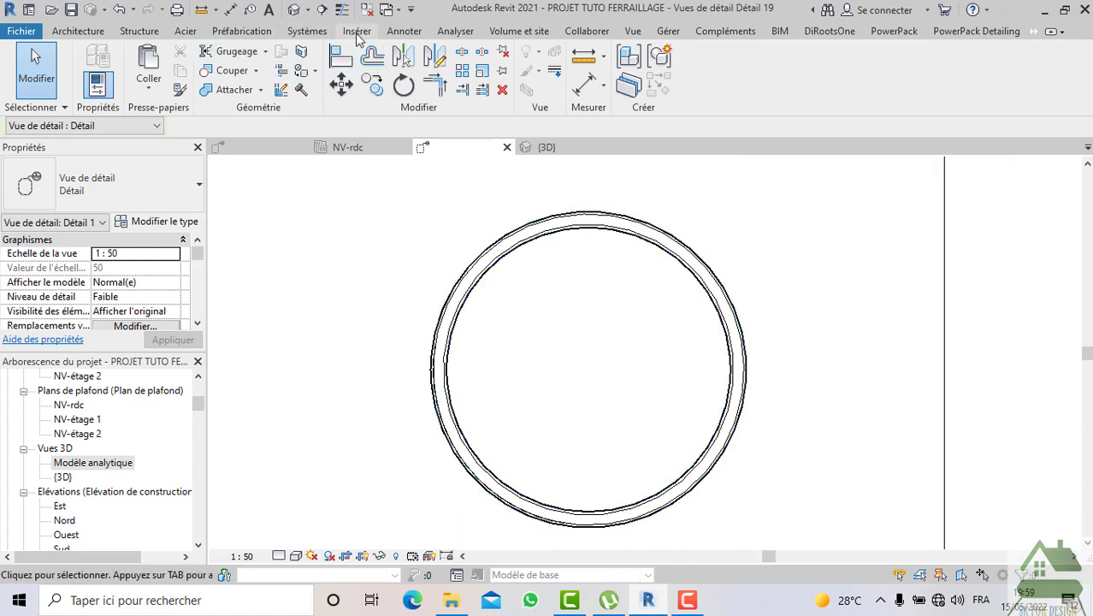
click(139, 31)
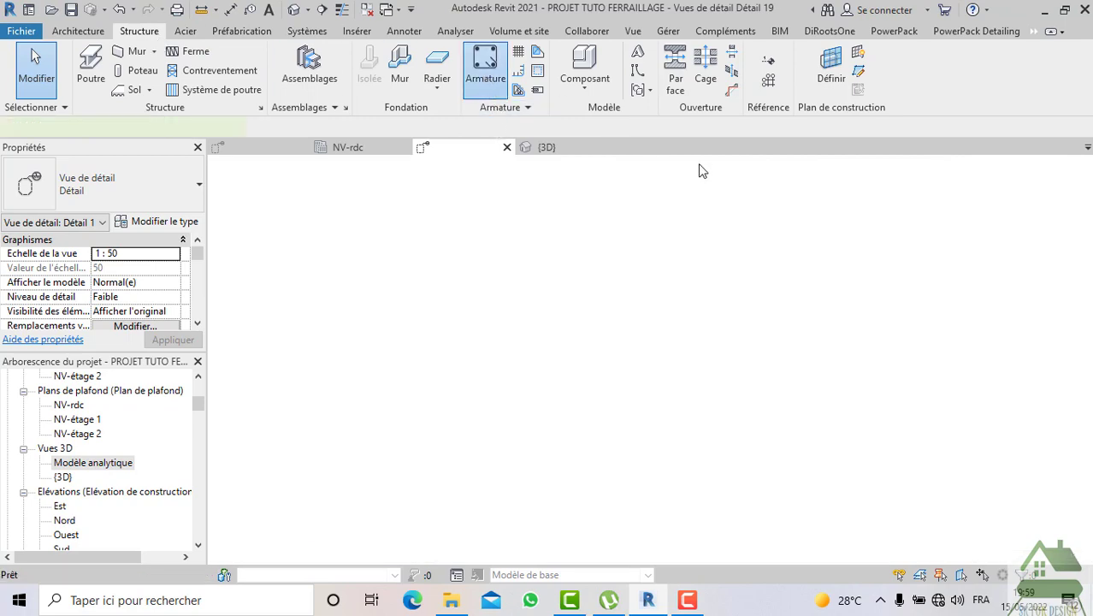
click(560, 108)
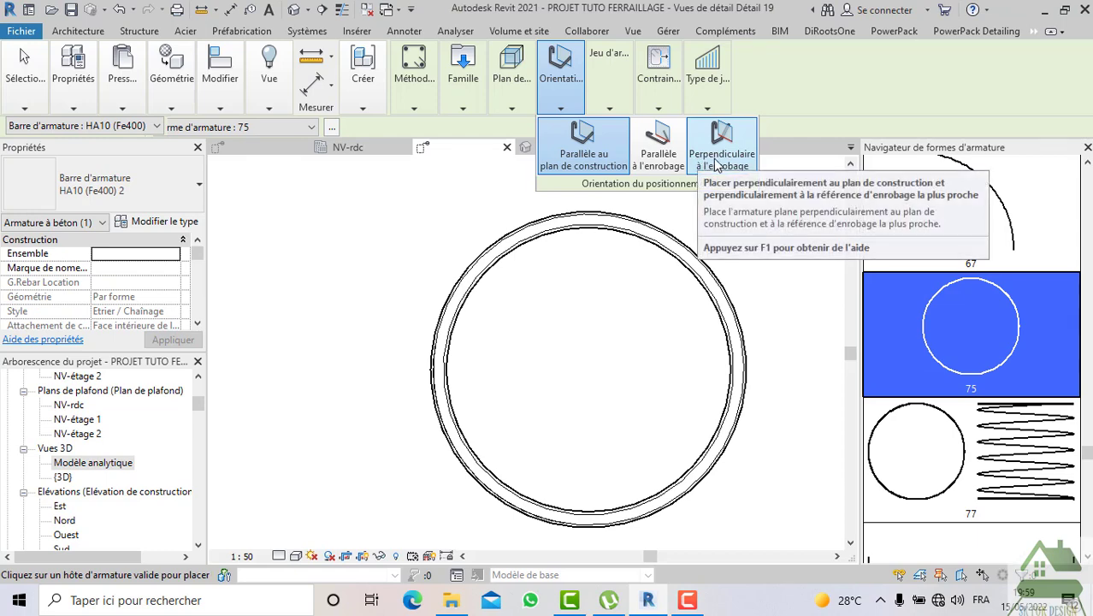
click(719, 154)
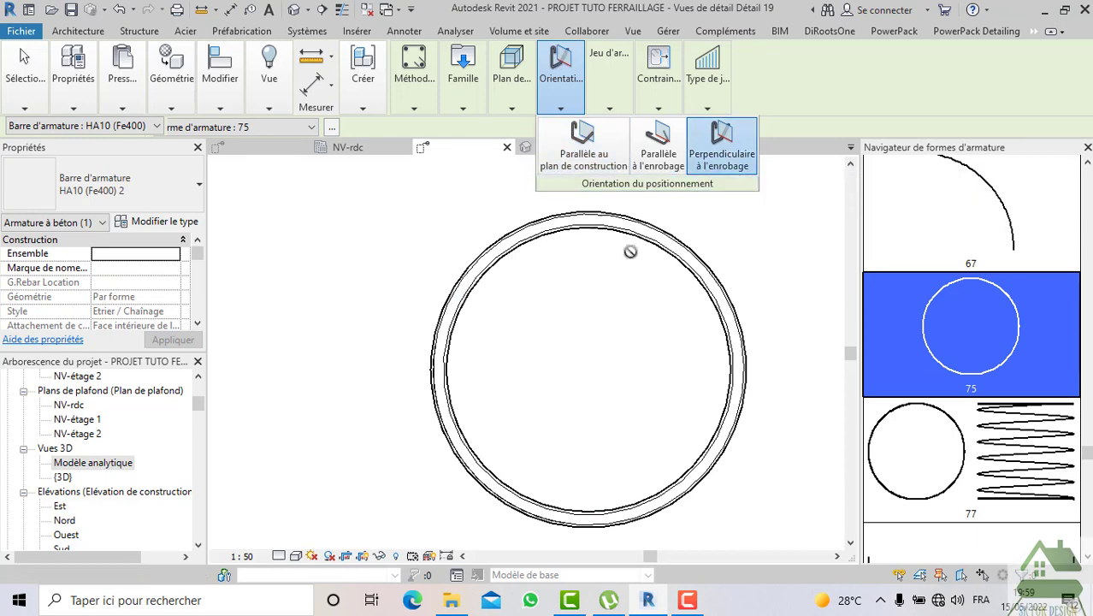
Choose the straight rebar shape 00 for the HA10 bar being placed within the ring's thickness
scroll(569, 220, up, 4)
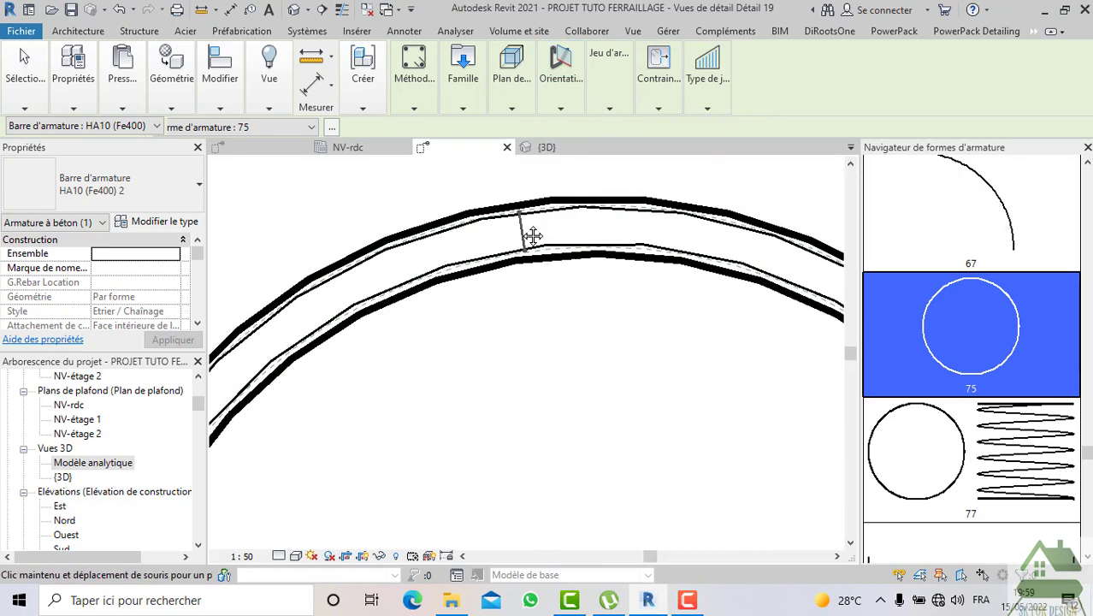
scroll(544, 219, up, 3)
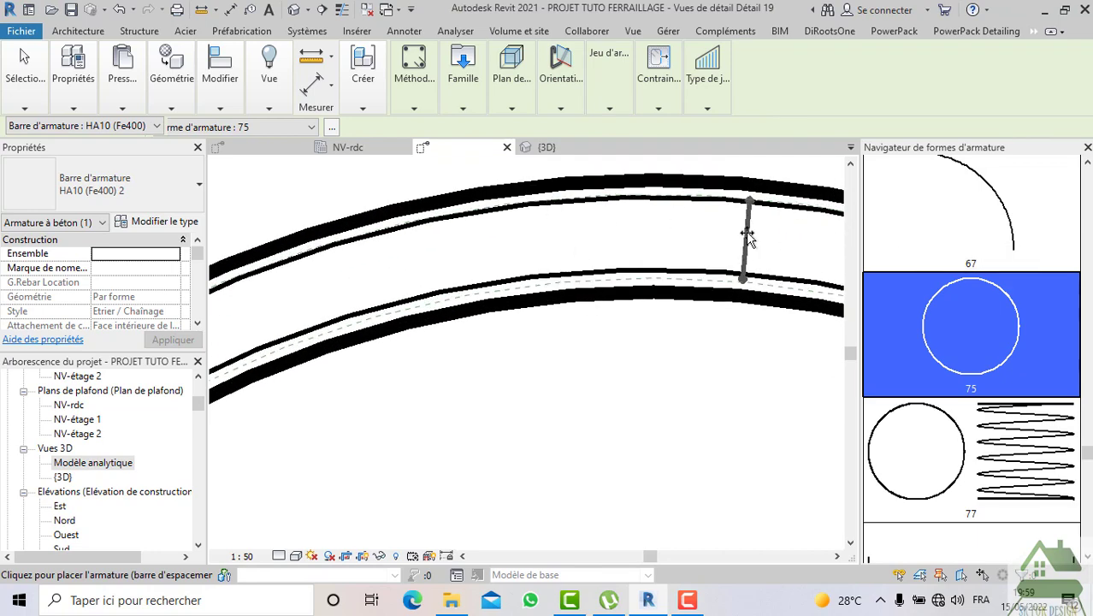
scroll(735, 235, down, 2)
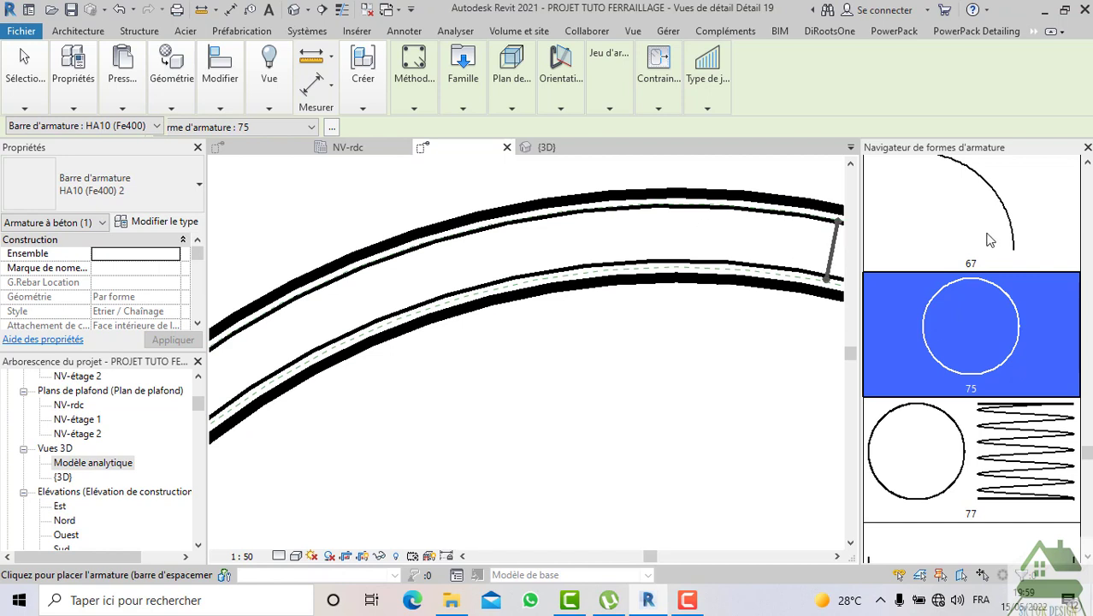
scroll(989, 241, up, 10)
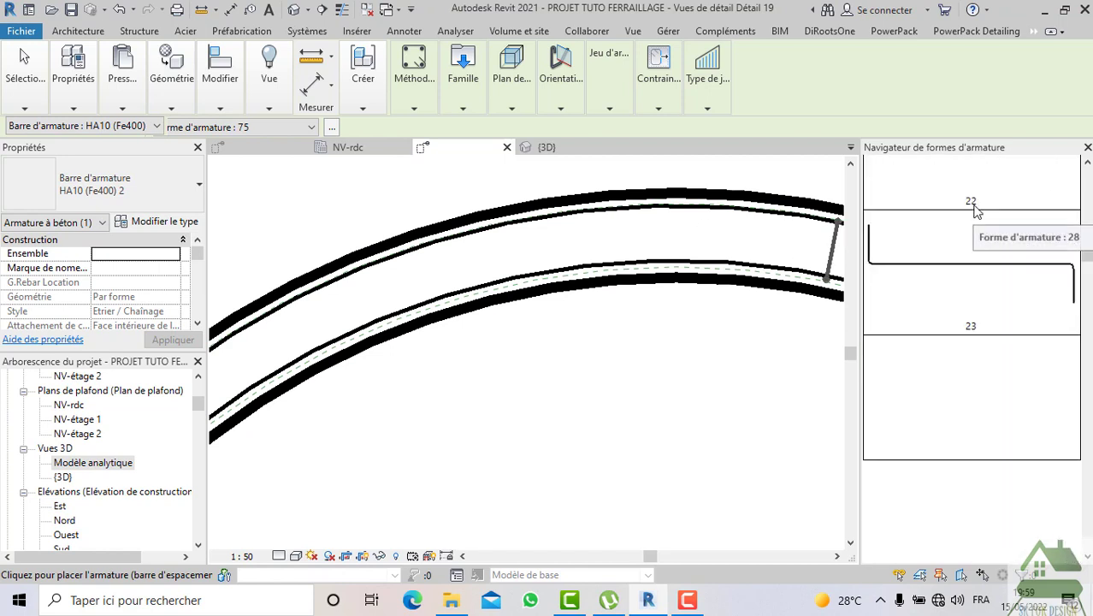
scroll(975, 211, up, 5)
click(975, 210)
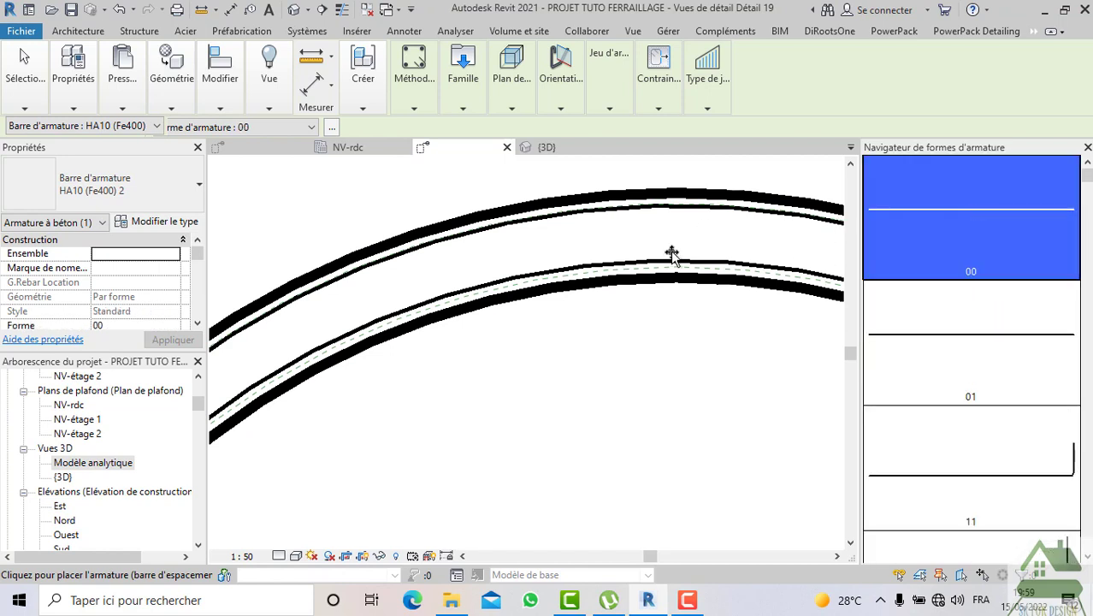
Set the rebar type to HA8 (Fe400) and place one straight bar just inside the ring's outer reinforcement
click(171, 185)
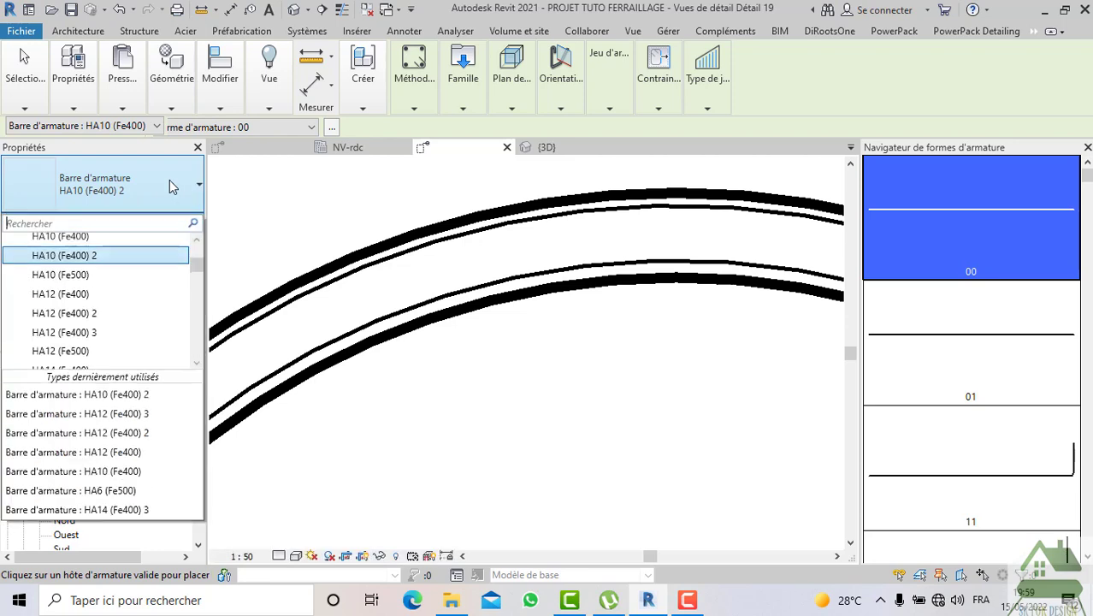
scroll(128, 272, up, 2)
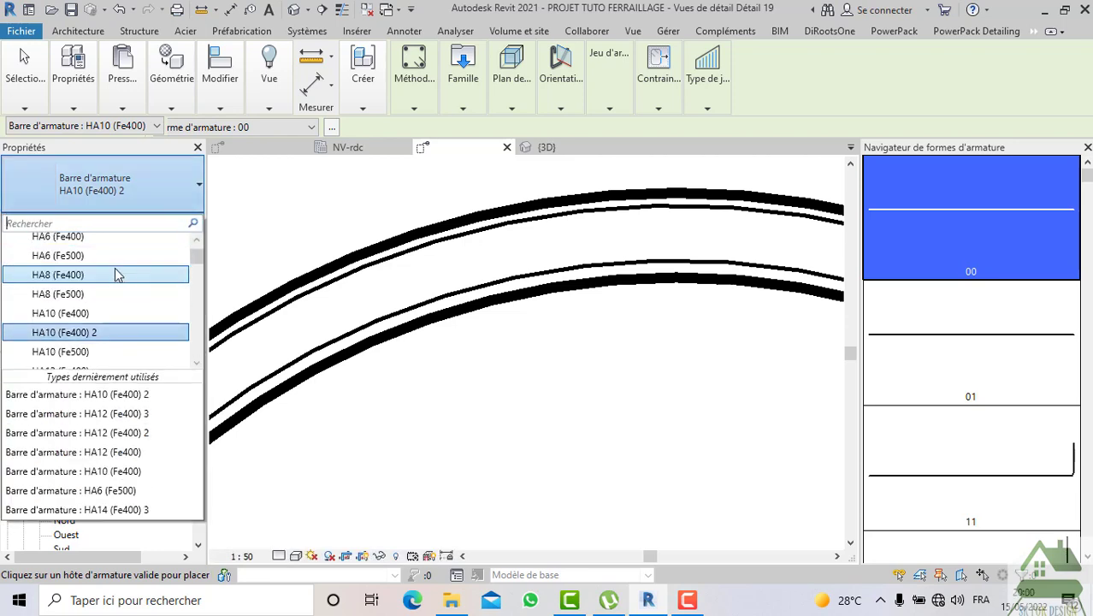
click(117, 274)
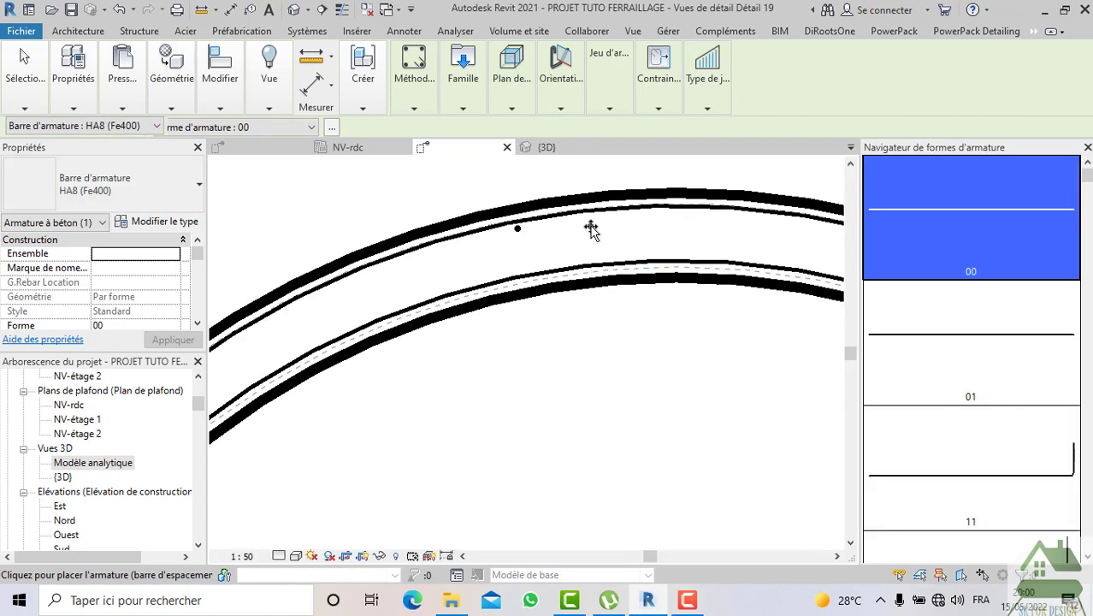
scroll(556, 224, down, 2)
key(Escape)
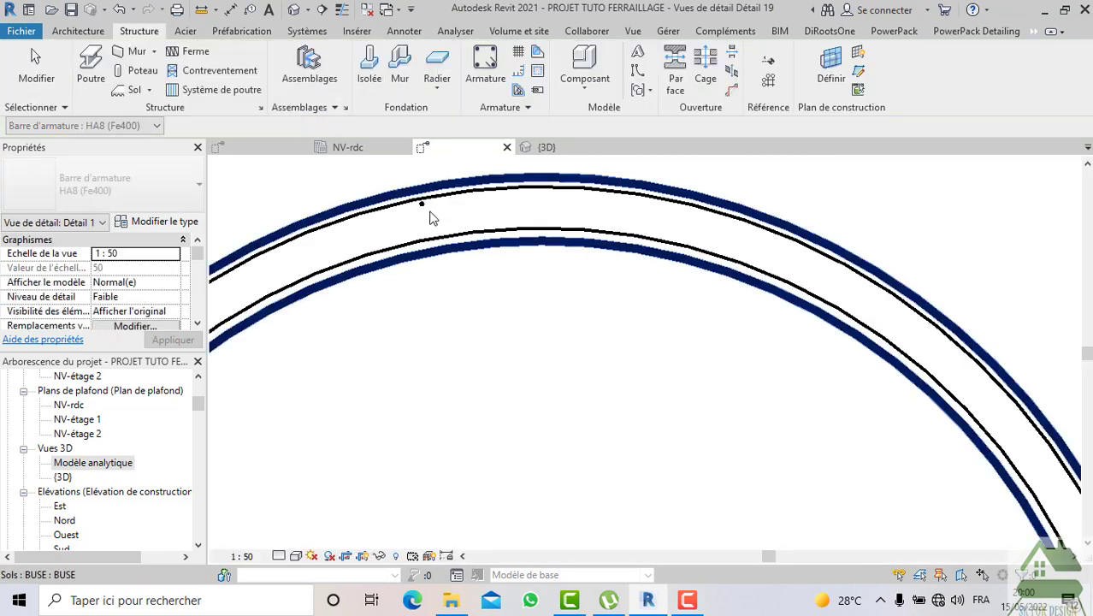
Try the "Nombre avec espacement" layout on the HA8 bar, and remove the resulting bars from the ring section
click(422, 209)
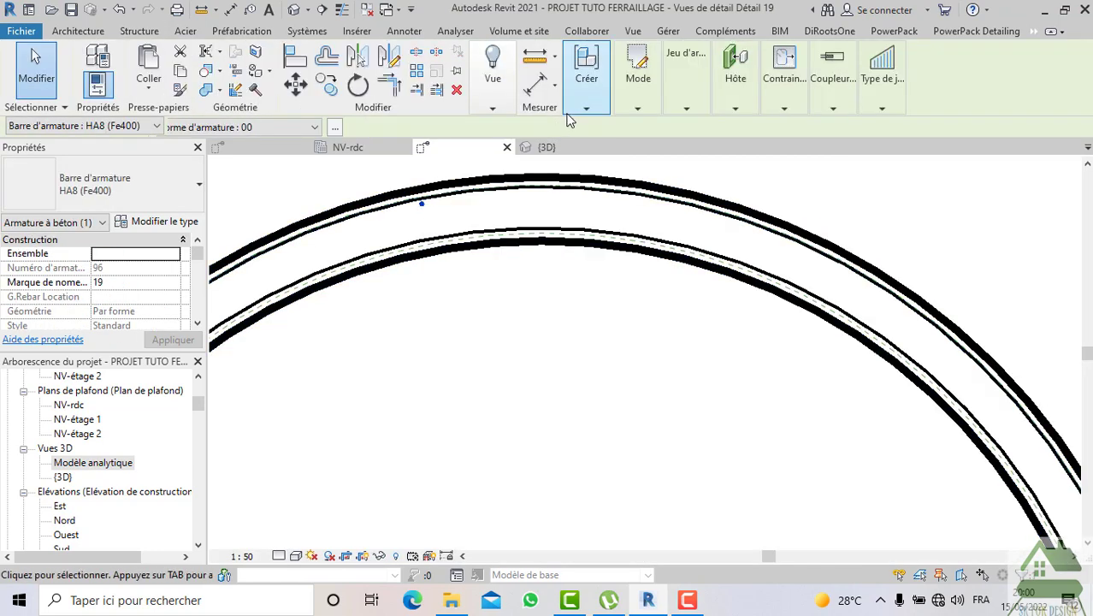
mouse_move(688, 112)
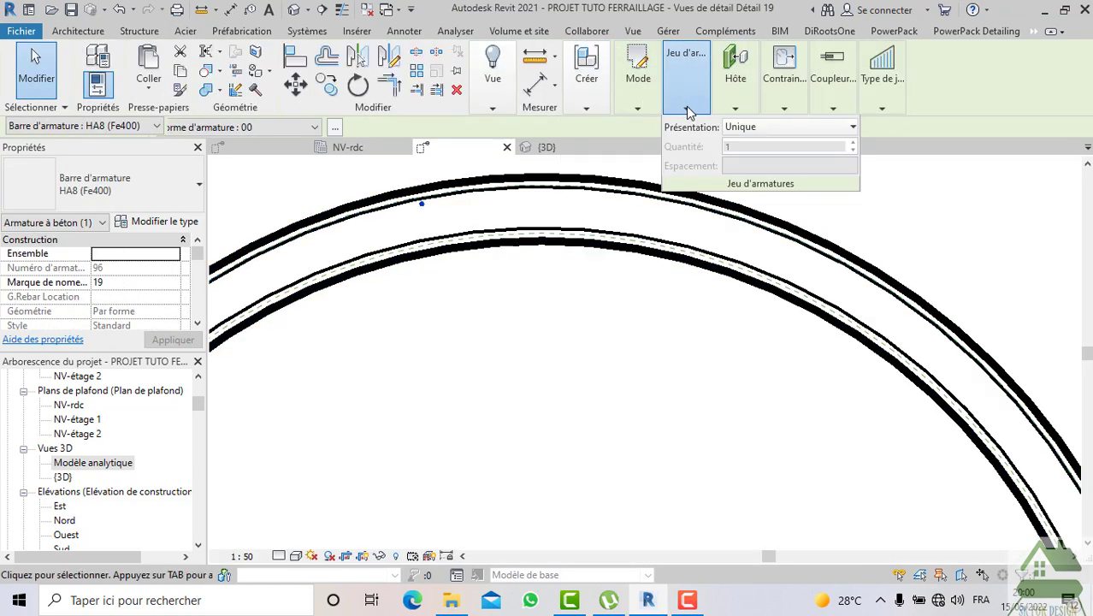
click(739, 128)
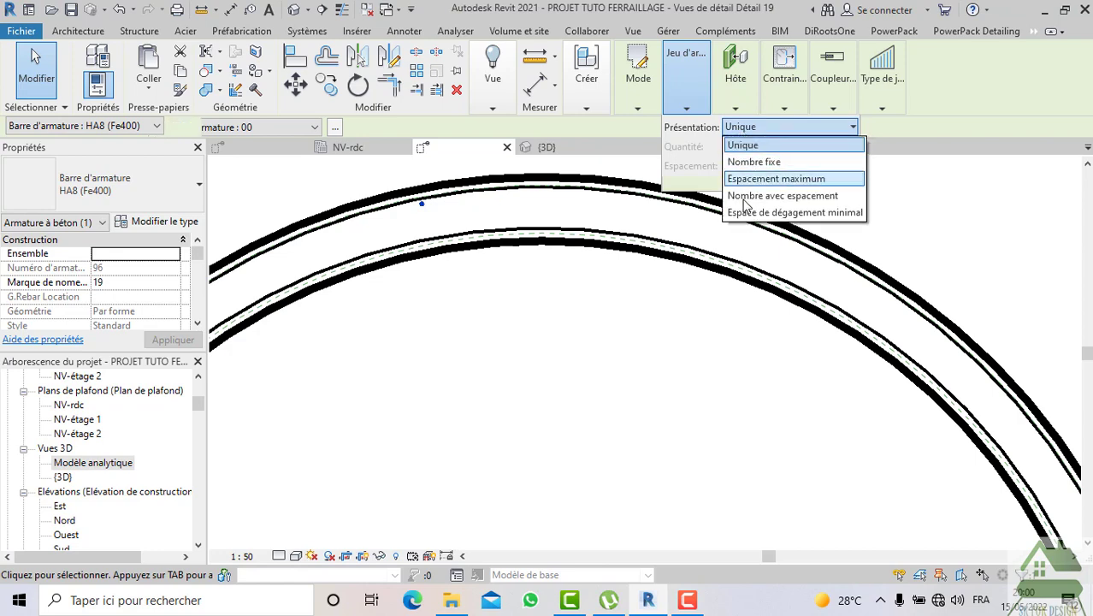
click(744, 198)
scroll(781, 261, down, 4)
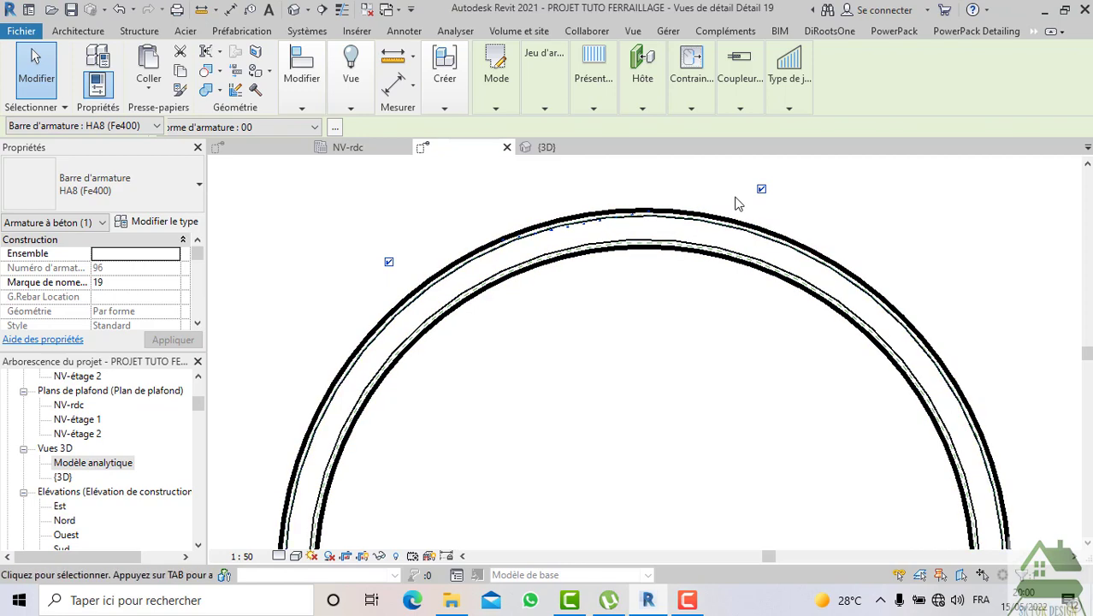
scroll(603, 225, up, 4)
scroll(605, 223, down, 3)
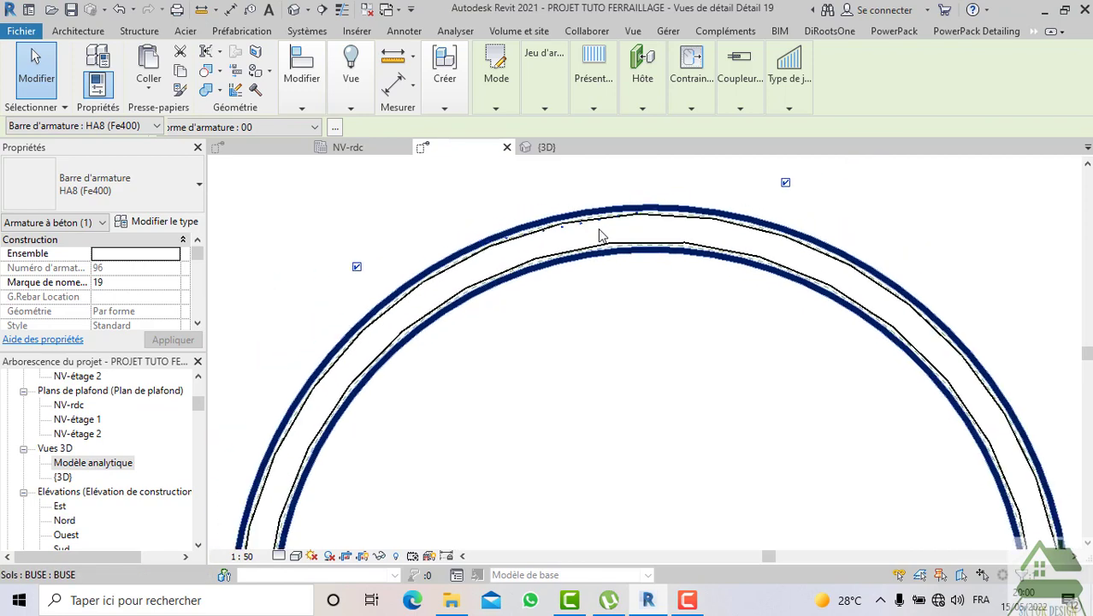
scroll(609, 222, down, 2)
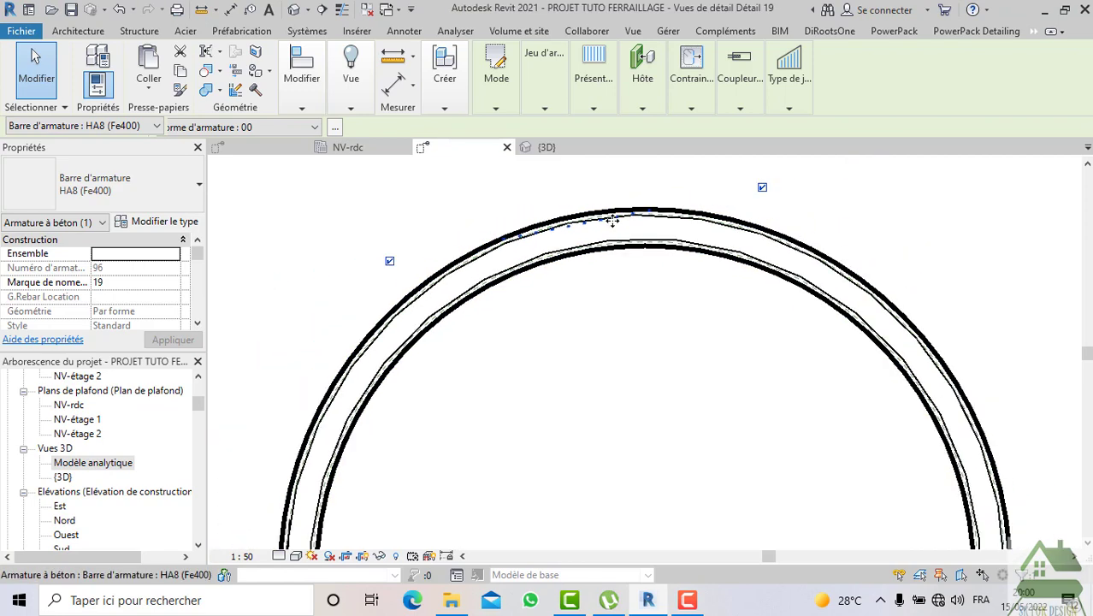
click(676, 197)
scroll(572, 177, down, 1)
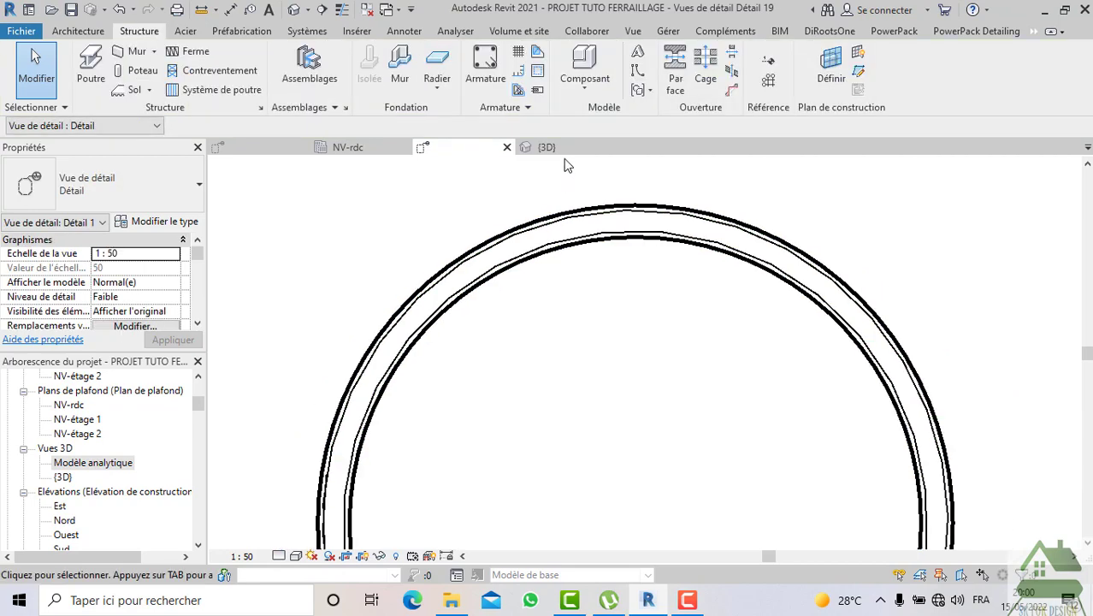
Show the reinforced cylinder in the {3D} view with the "Ombré" visual style and inspect its circular reinforcement
click(562, 154)
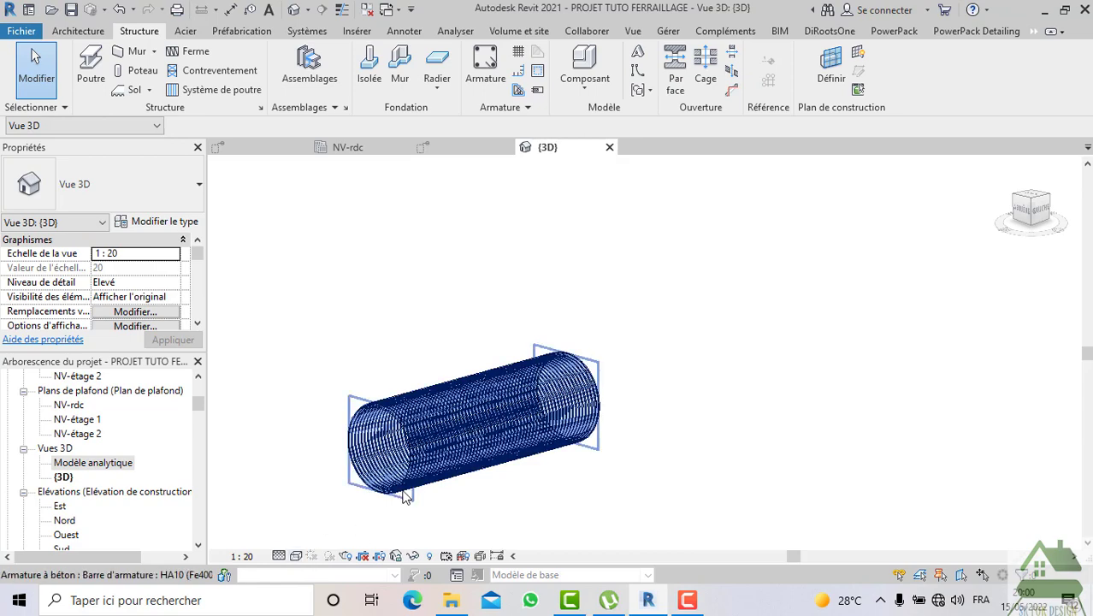
click(297, 557)
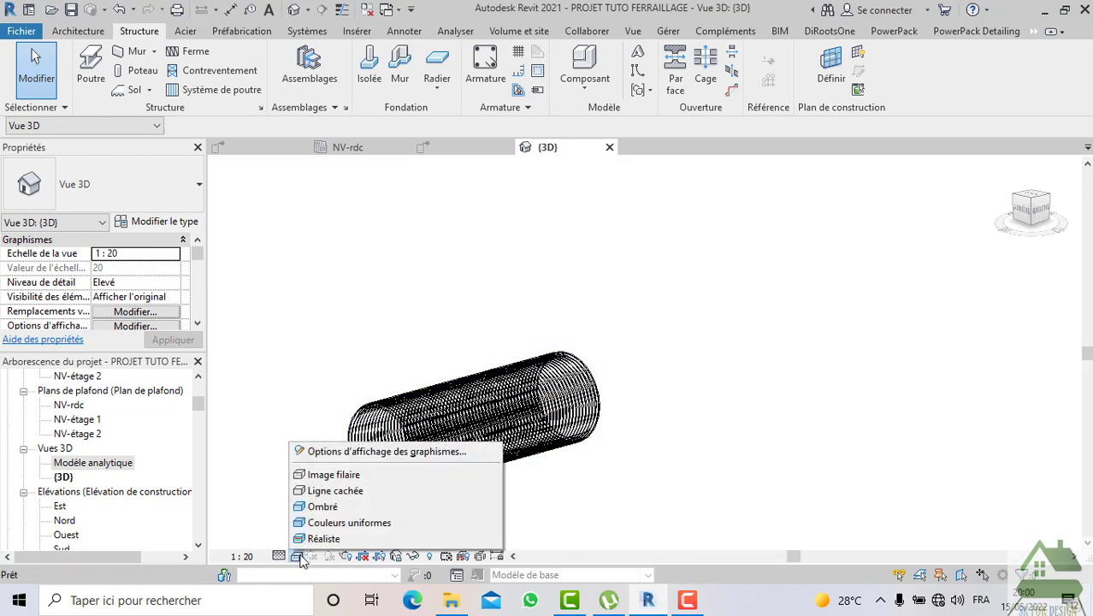
click(323, 506)
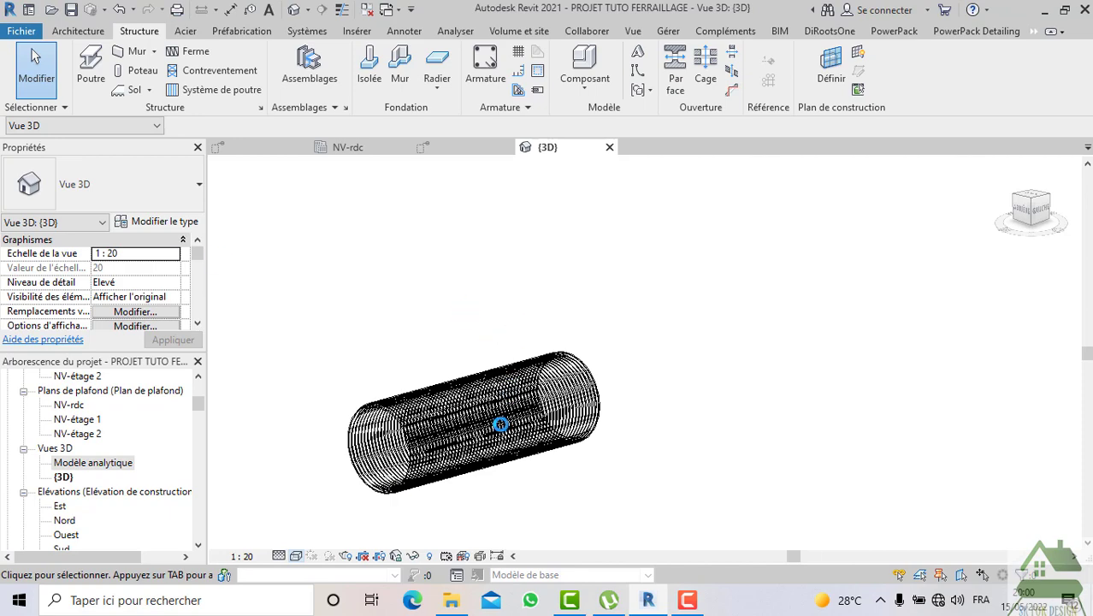
scroll(462, 446, up, 3)
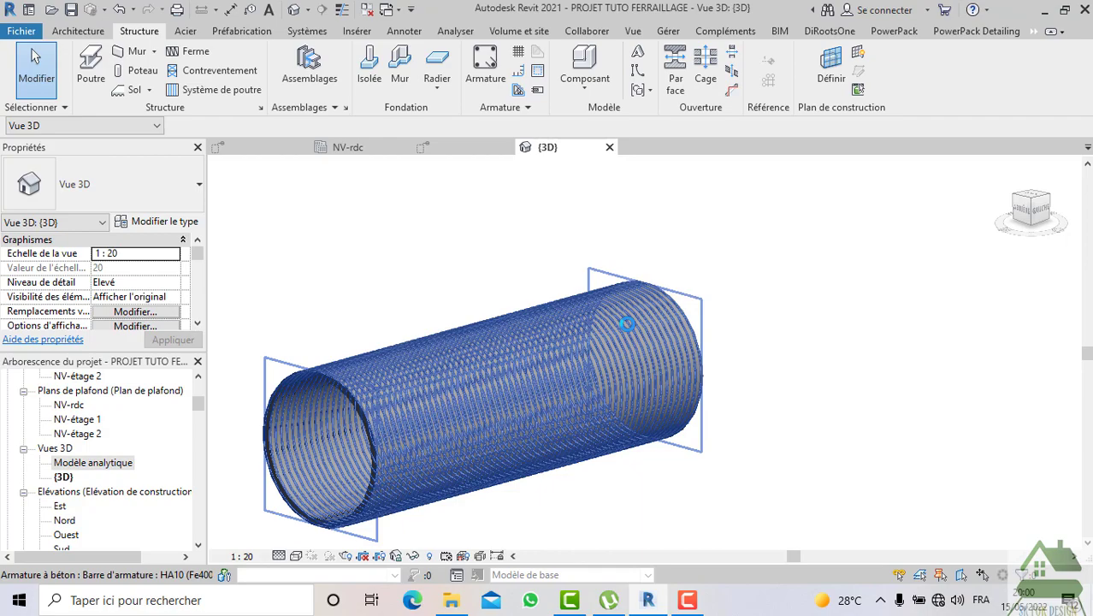
scroll(363, 472, up, 3)
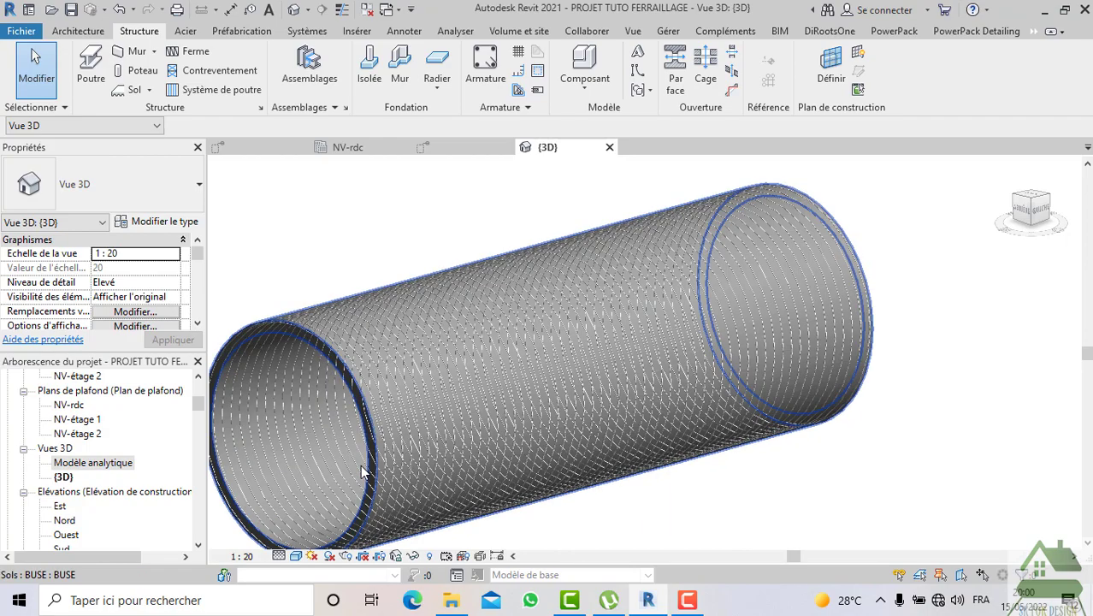
scroll(363, 471, up, 3)
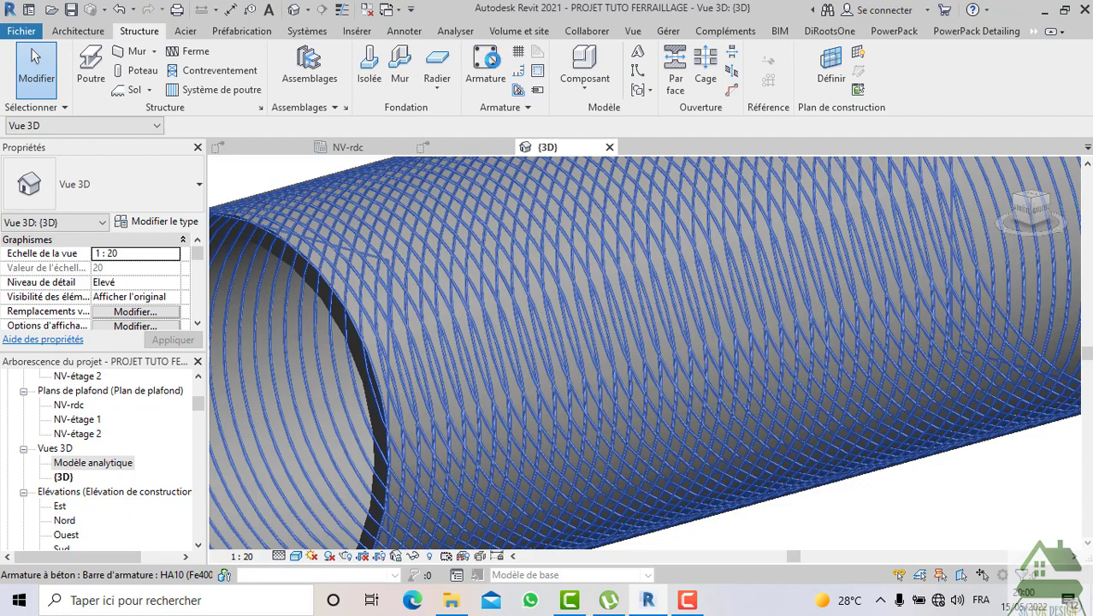
scroll(488, 294, down, 8)
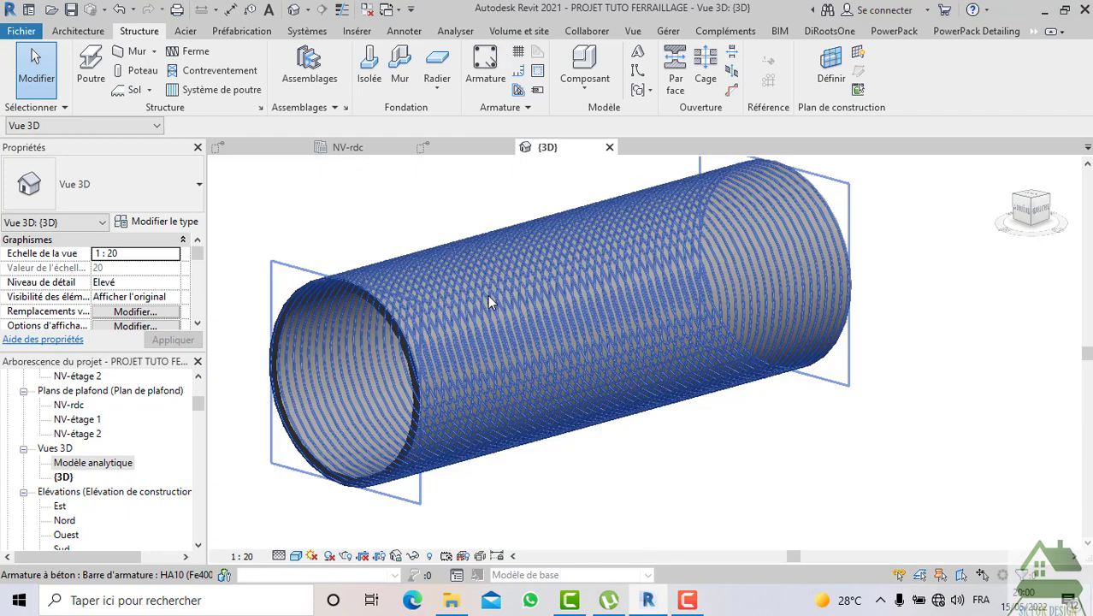
Select the cylinder with its reinforcement, filter the selection to "Armature à béton", and hide those elements in the 3D view
click(292, 228)
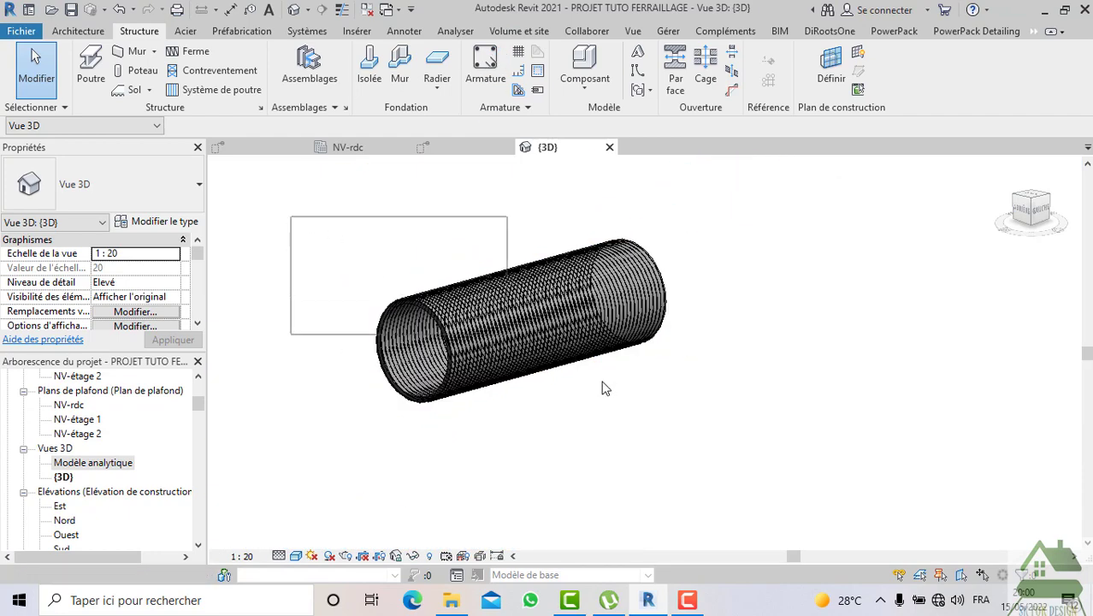
drag(602, 387, 718, 445)
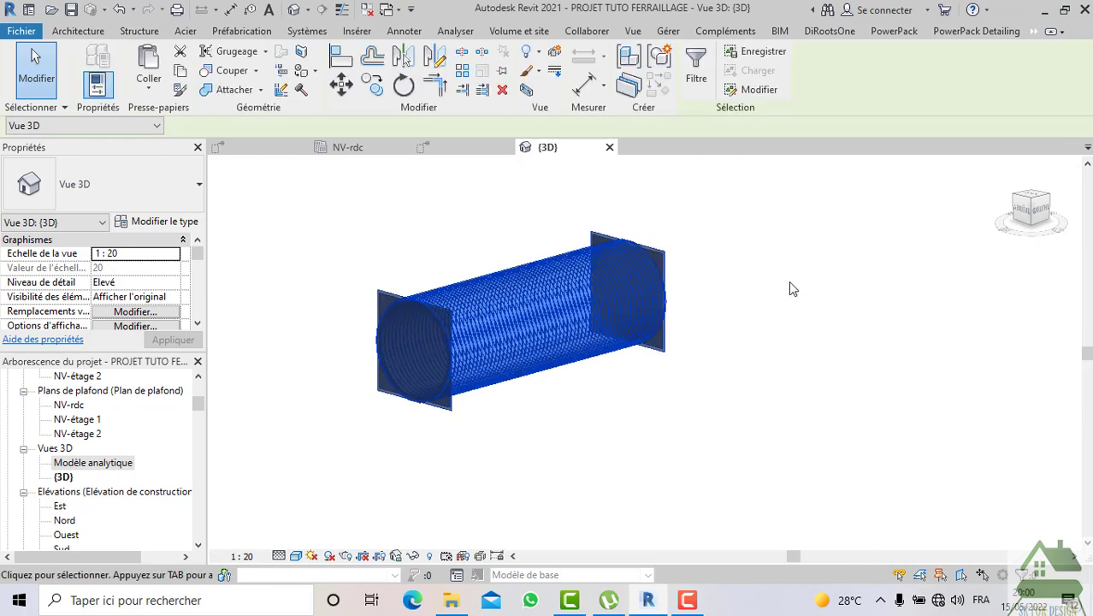
click(694, 67)
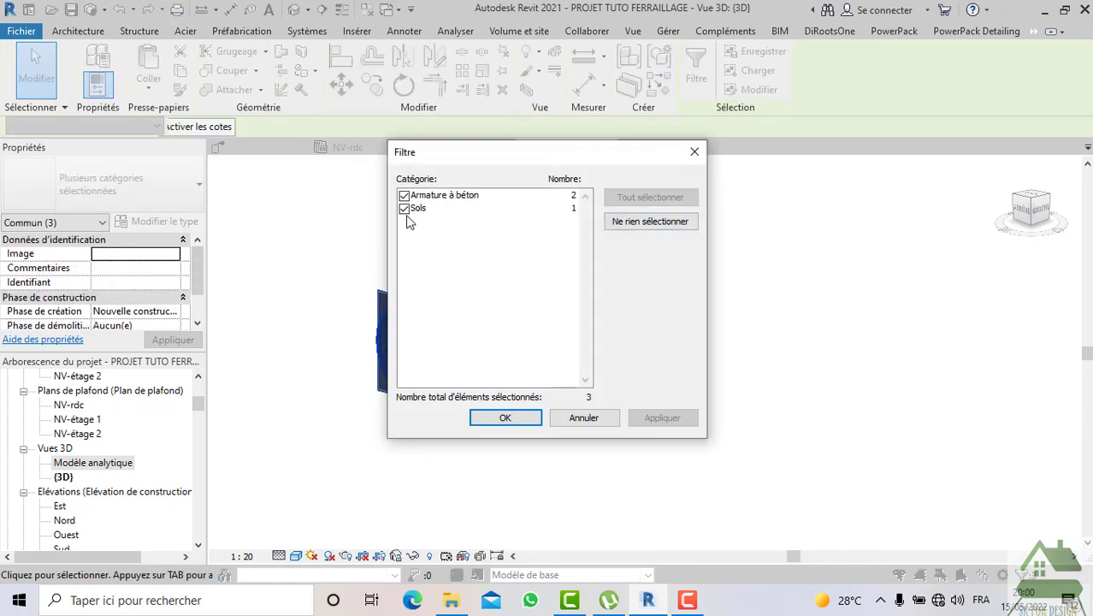
click(508, 417)
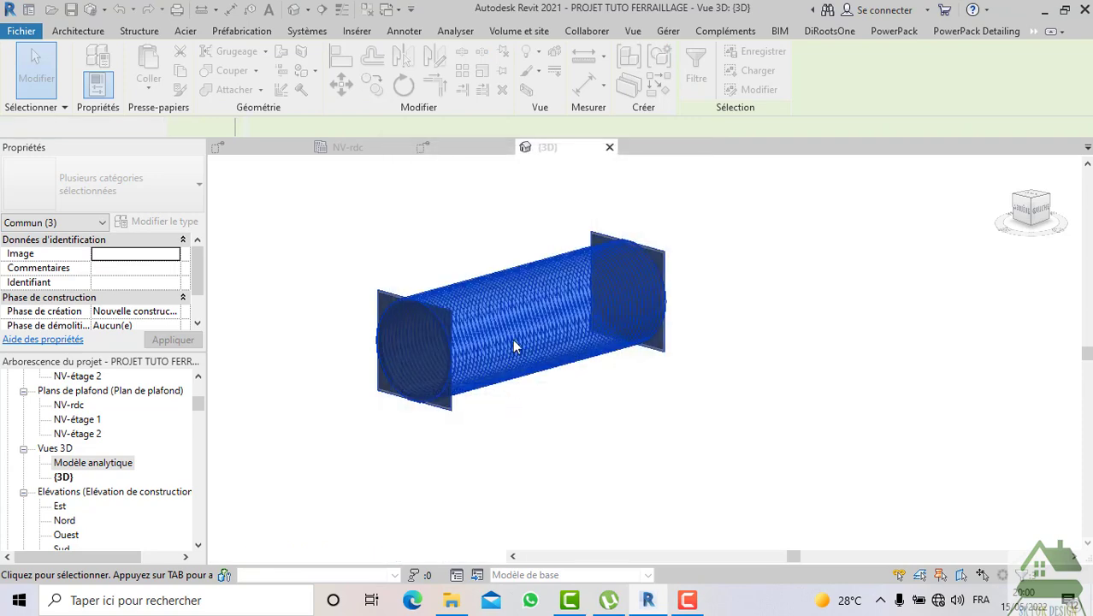
right_click(511, 333)
mouse_move(548, 247)
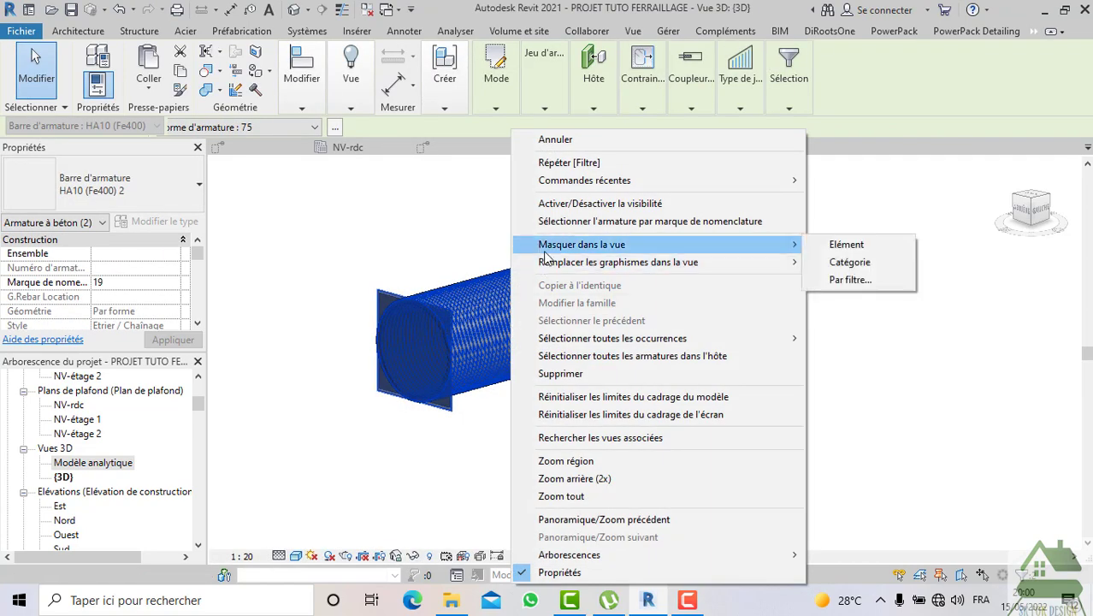
click(823, 245)
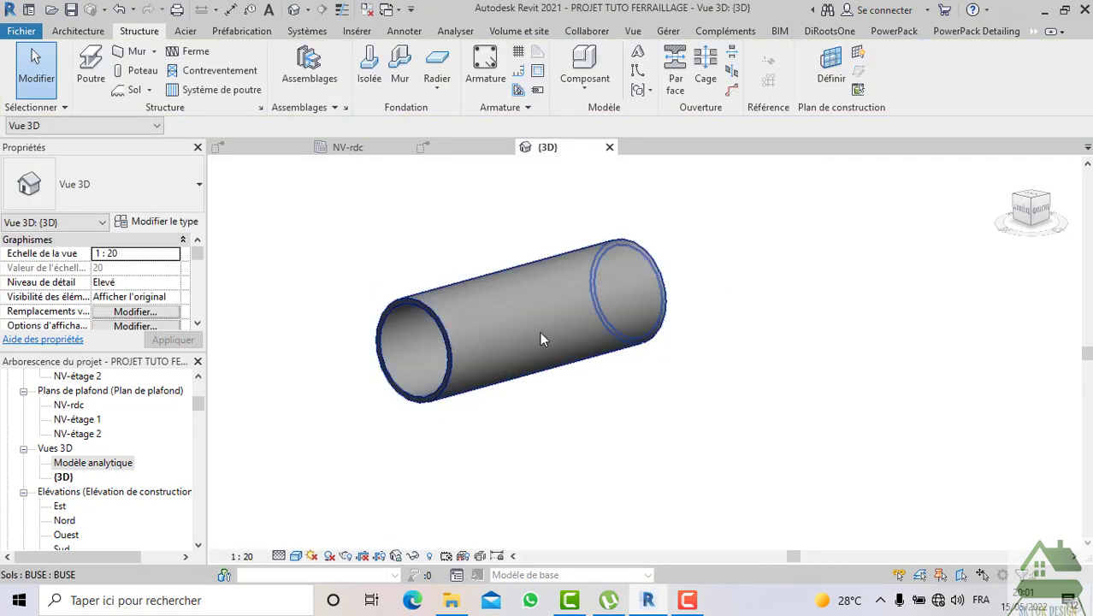
Start free-form HA8 (Fe400) rebar placement in the 3D view with the distribution type "Surface"
click(493, 81)
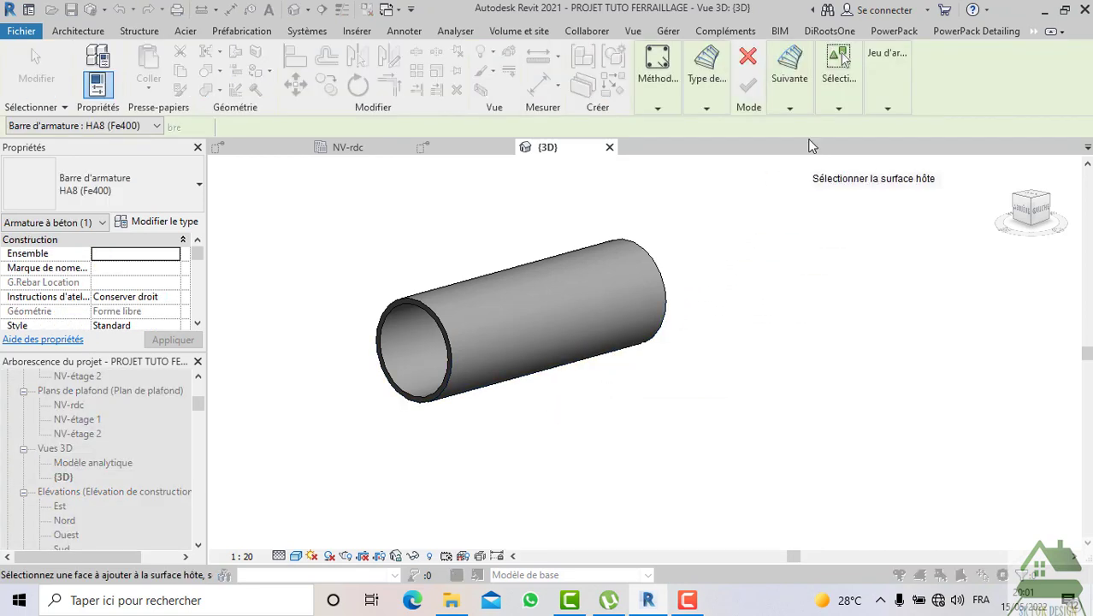
click(838, 107)
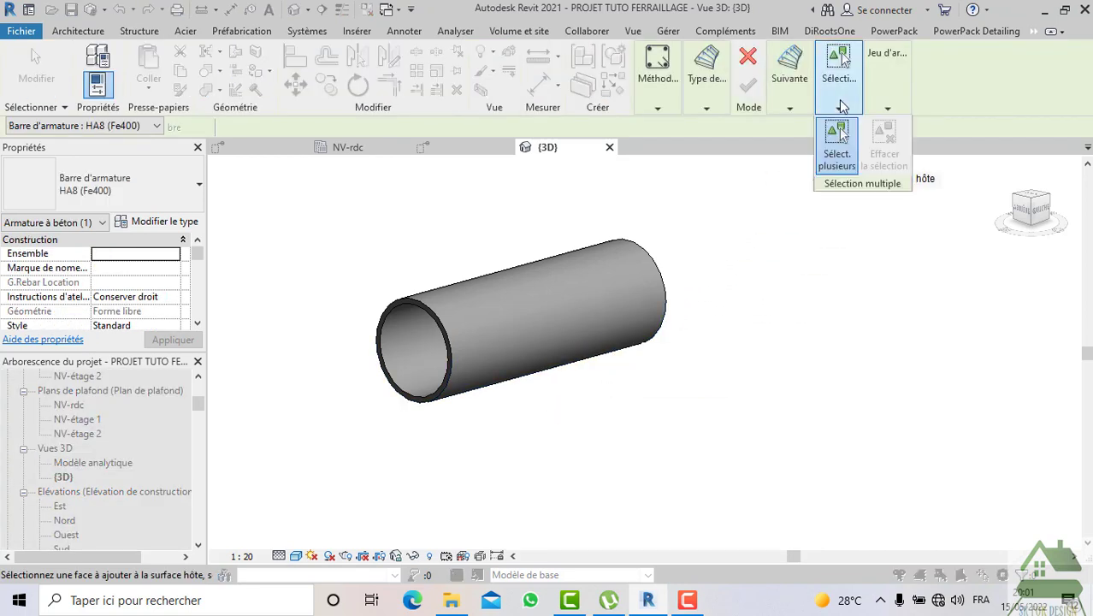
click(797, 106)
click(699, 108)
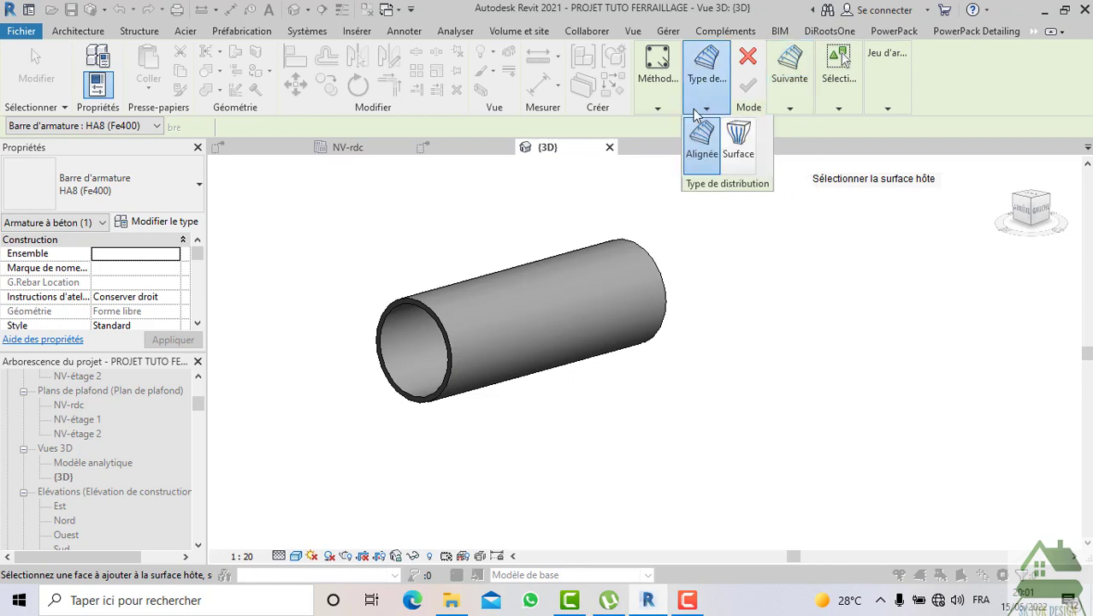
click(738, 146)
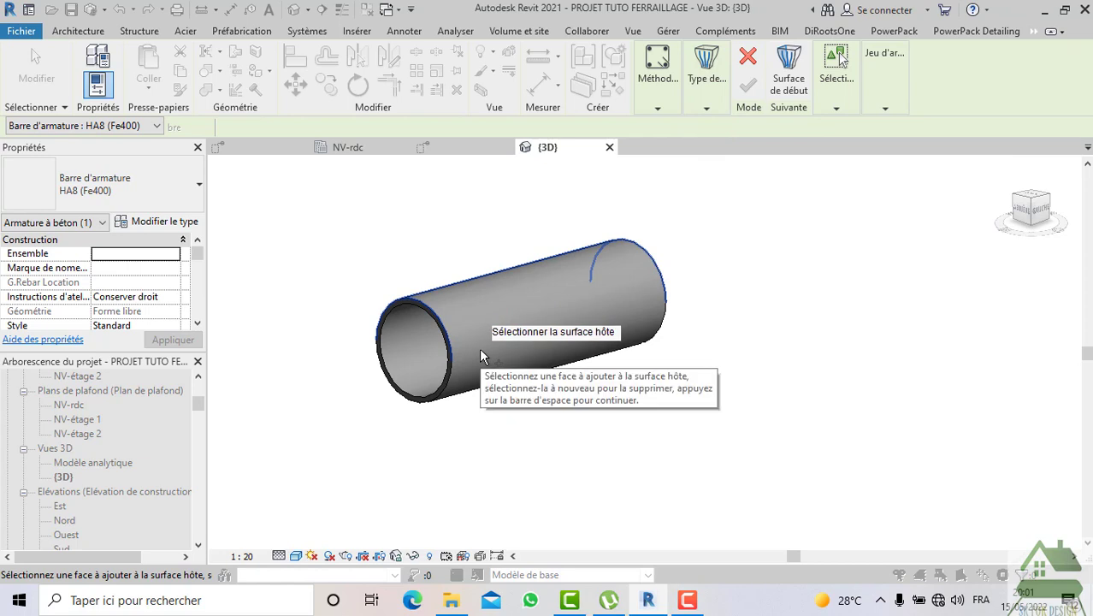
Select both halves of the cylinder's outer face as the host surface and proceed to the start surface selection
click(473, 351)
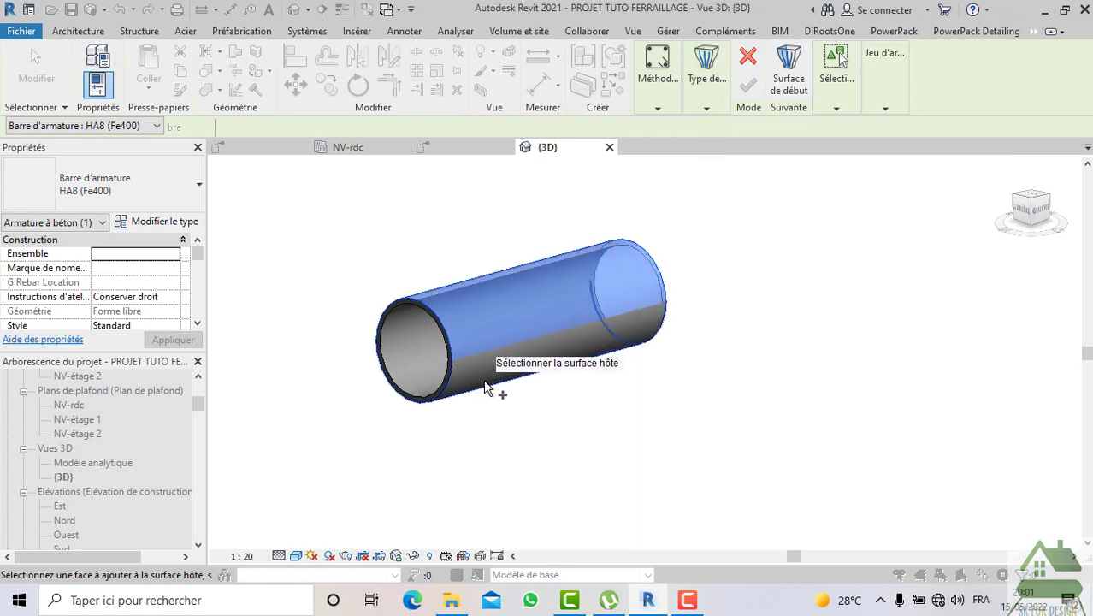
scroll(642, 296, down, 1)
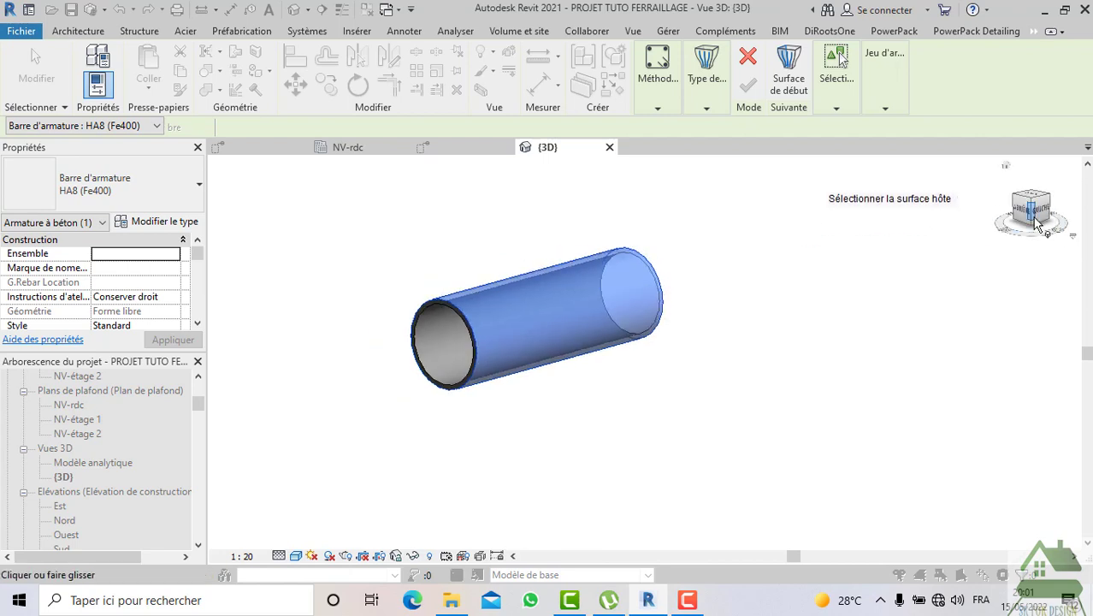
mouse_move(1037, 224)
mouse_down()
mouse_move(1058, 267)
mouse_move(243, 250)
mouse_move(272, 248)
mouse_up()
scroll(923, 275, down, 2)
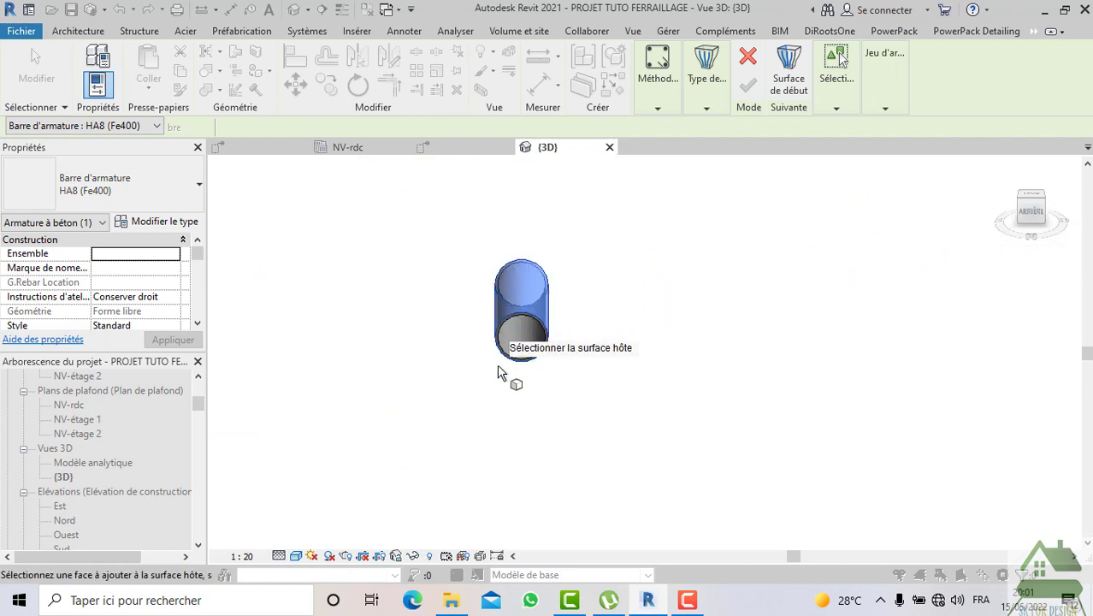
scroll(921, 287, down, 2)
mouse_move(1031, 213)
mouse_down()
mouse_move(1064, 203)
mouse_move(224, 190)
mouse_up()
scroll(630, 369, up, 4)
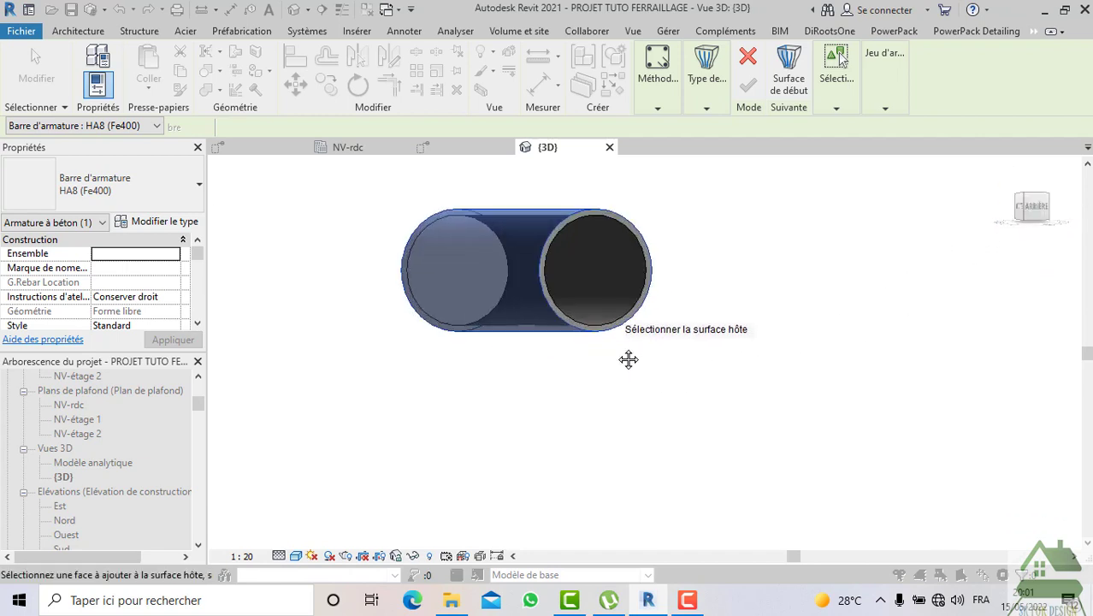
scroll(964, 264, down, 3)
drag(1037, 215, 1032, 237)
mouse_move(813, 114)
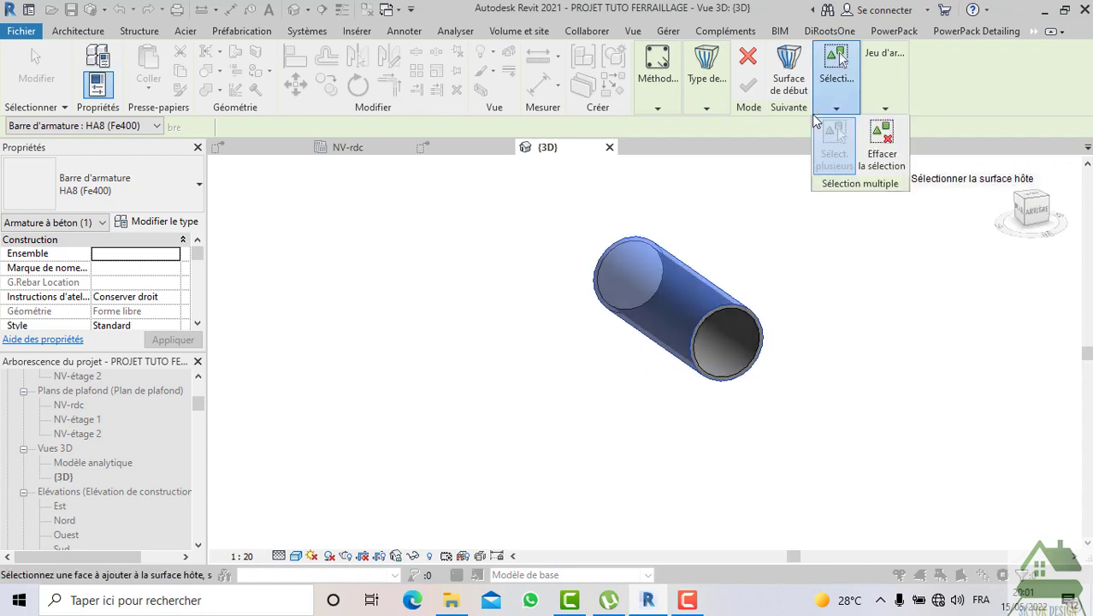
mouse_move(718, 105)
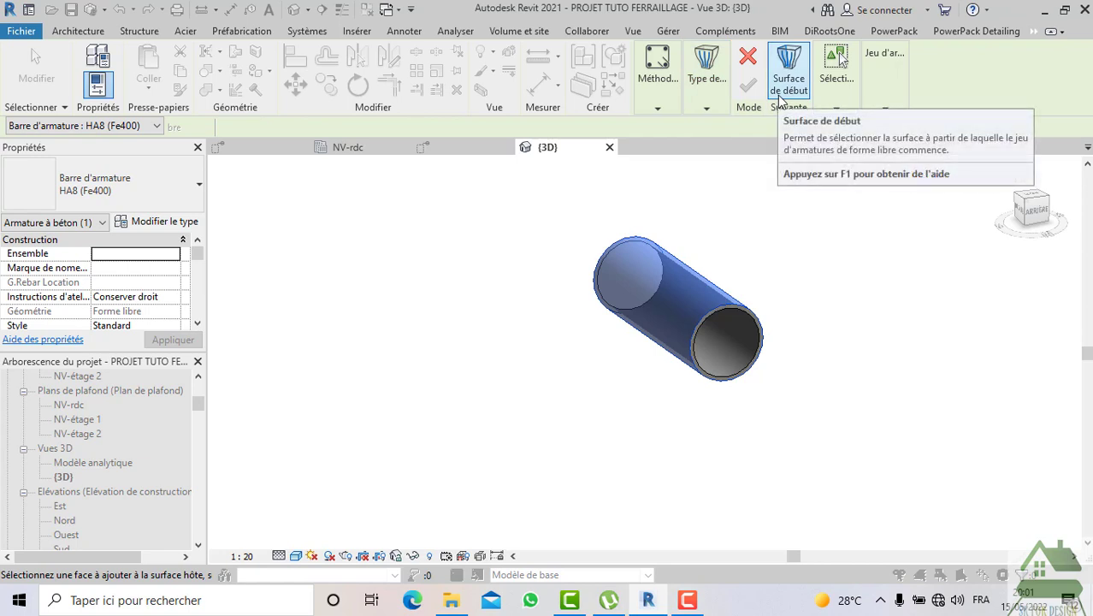
click(789, 84)
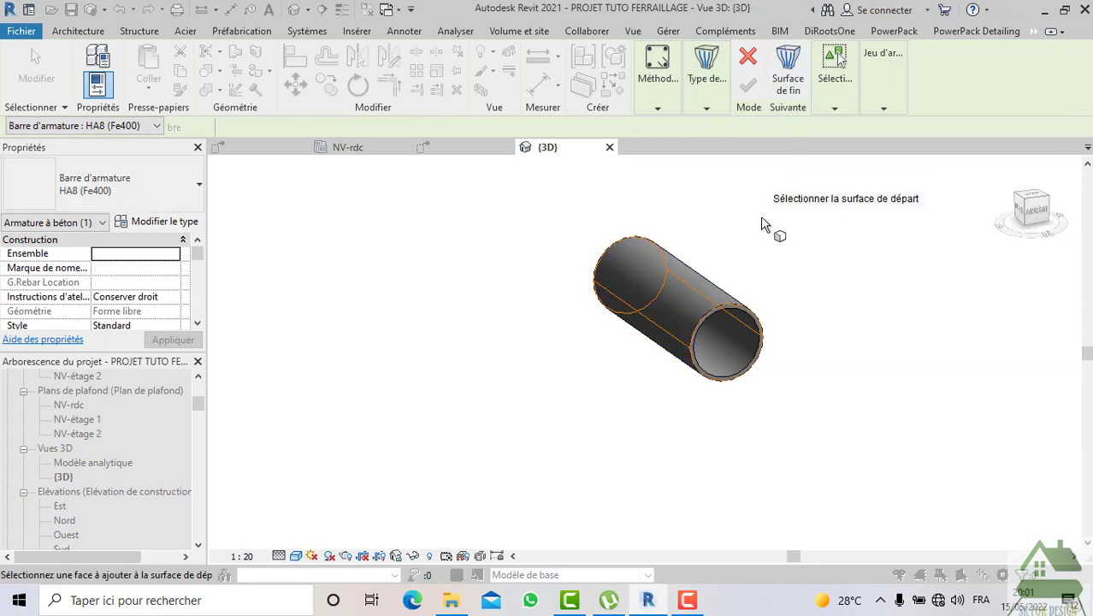
Select the cylinder's near annular end face as the start surface and proceed to the end surface selection
scroll(707, 363, up, 2)
scroll(706, 363, up, 3)
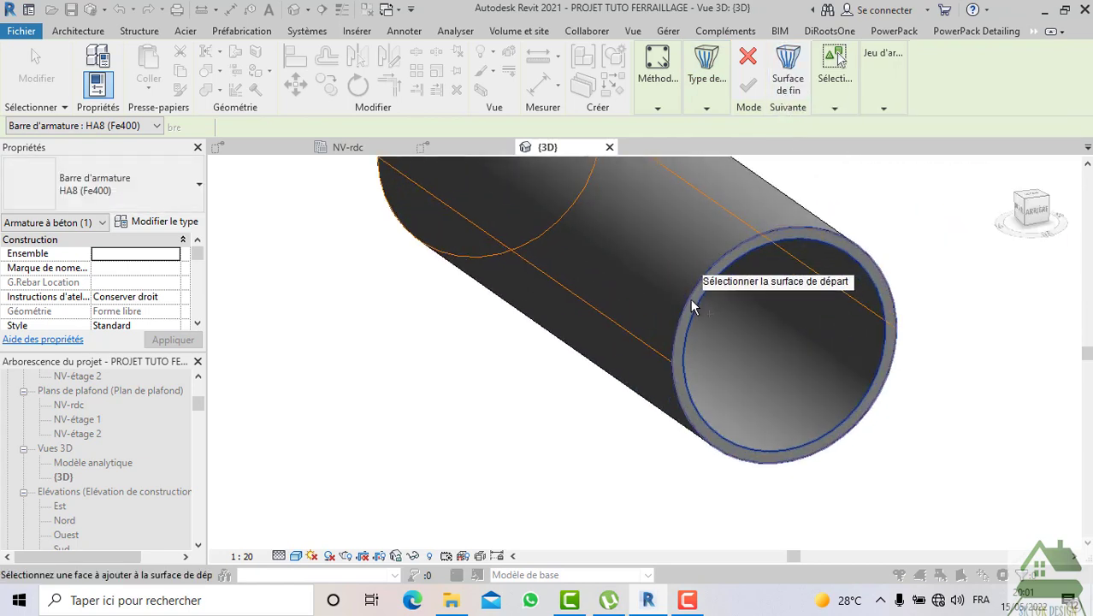
scroll(694, 306, up, 2)
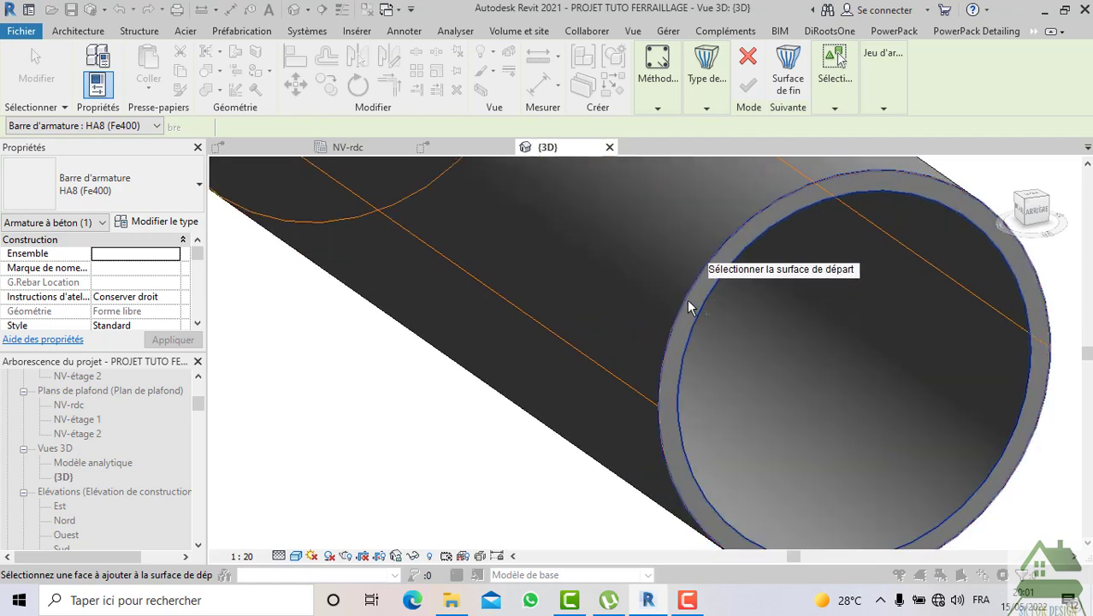
scroll(675, 340, up, 2)
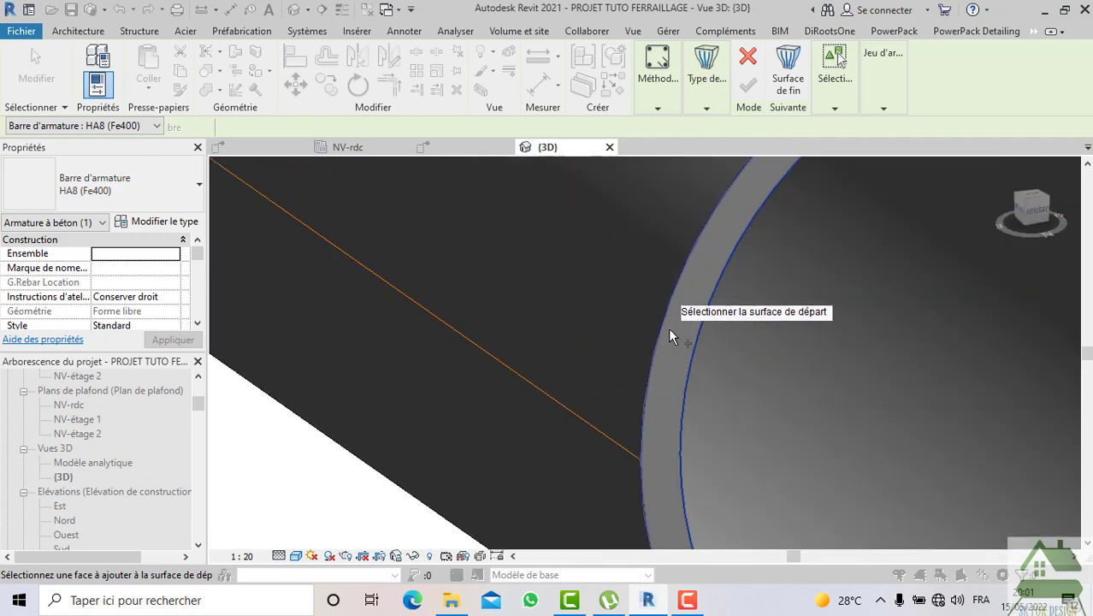
scroll(667, 328, down, 2)
click(671, 335)
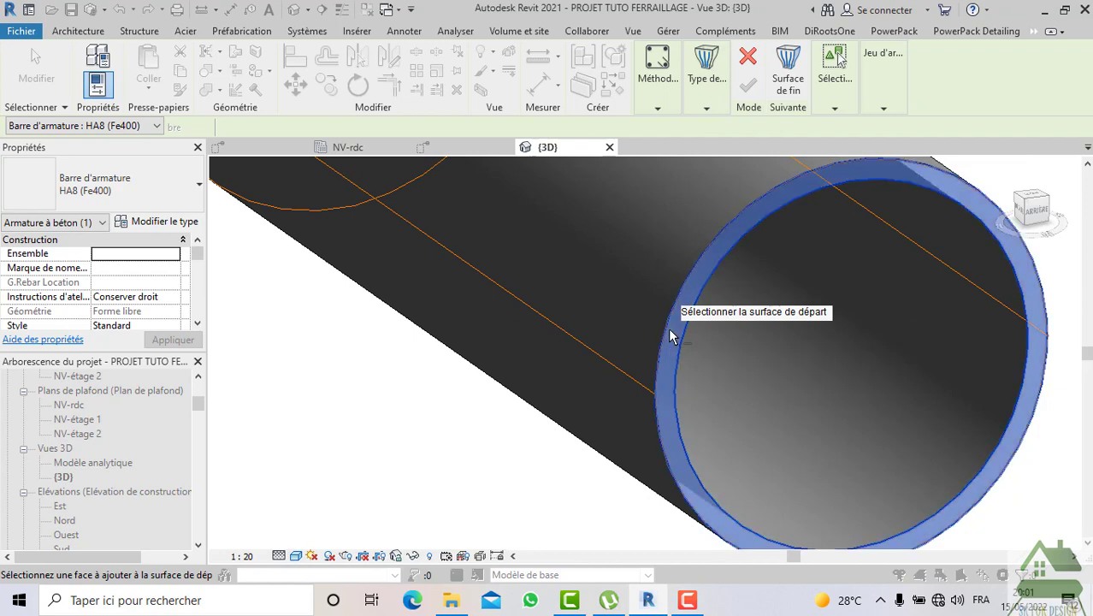
scroll(672, 336, down, 3)
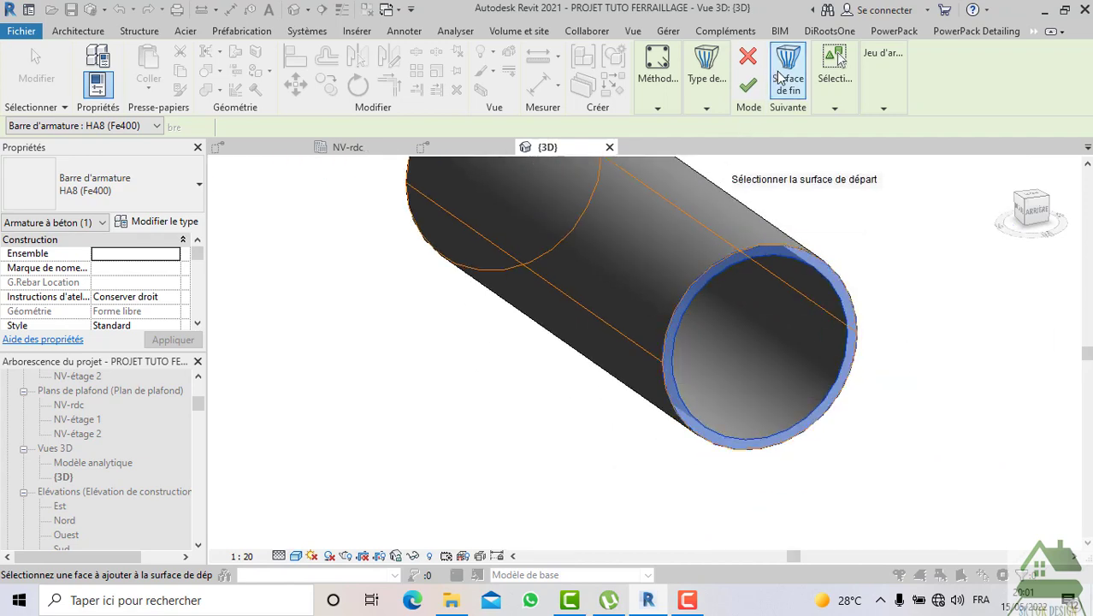
click(787, 77)
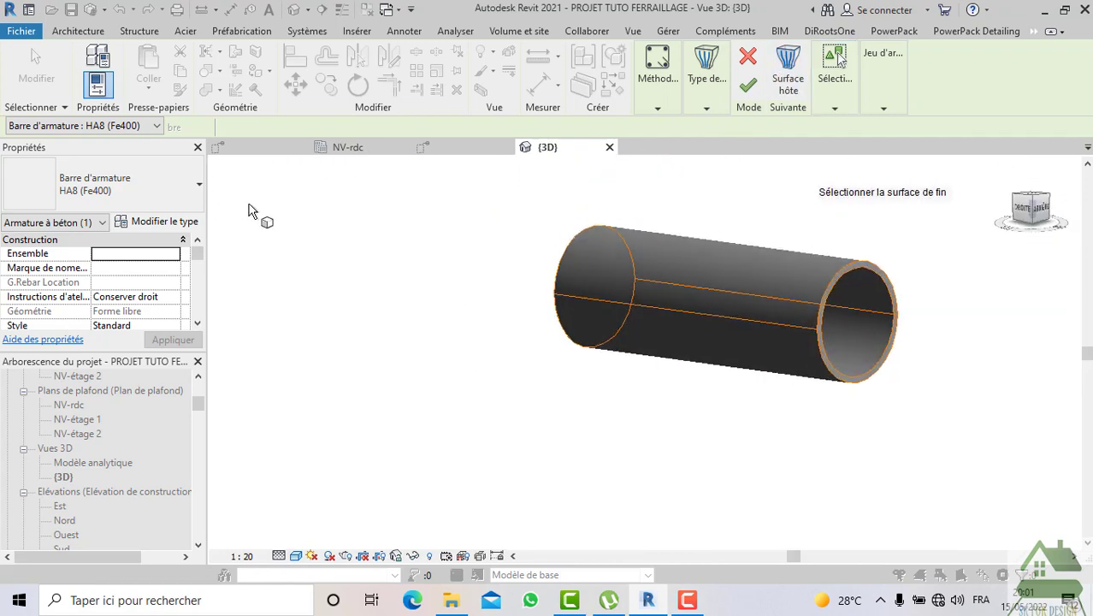
Try to generate the surface-distributed HA8 bars with the cylinder's opposite annular end face as the end surface, and delete the resulting rebar
scroll(335, 383, down, 2)
scroll(935, 281, down, 2)
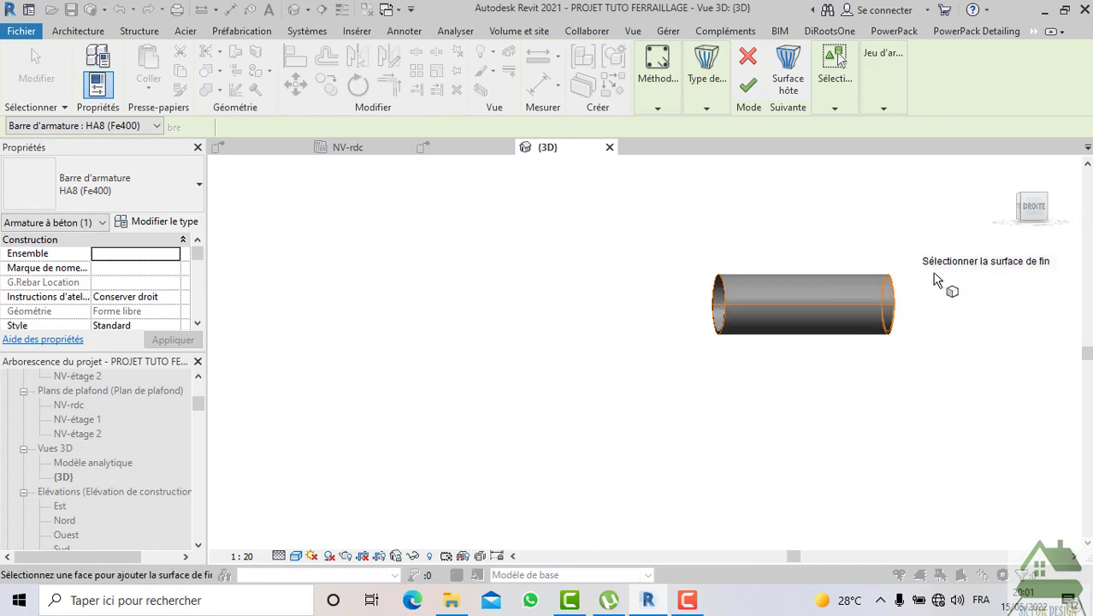
drag(1031, 208, 231, 208)
scroll(941, 320, up, 2)
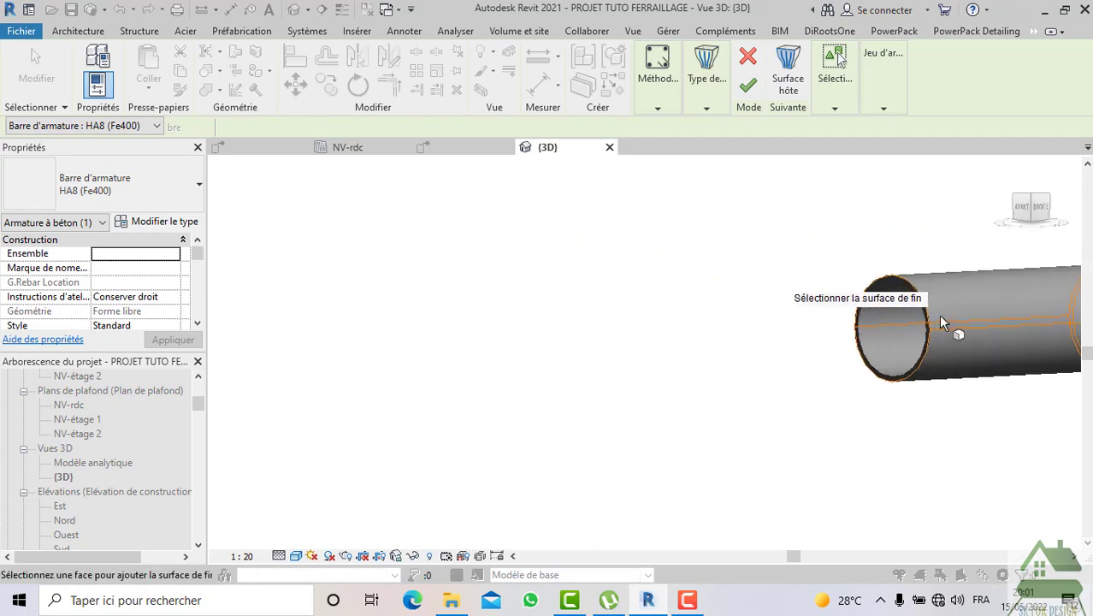
scroll(942, 321, up, 5)
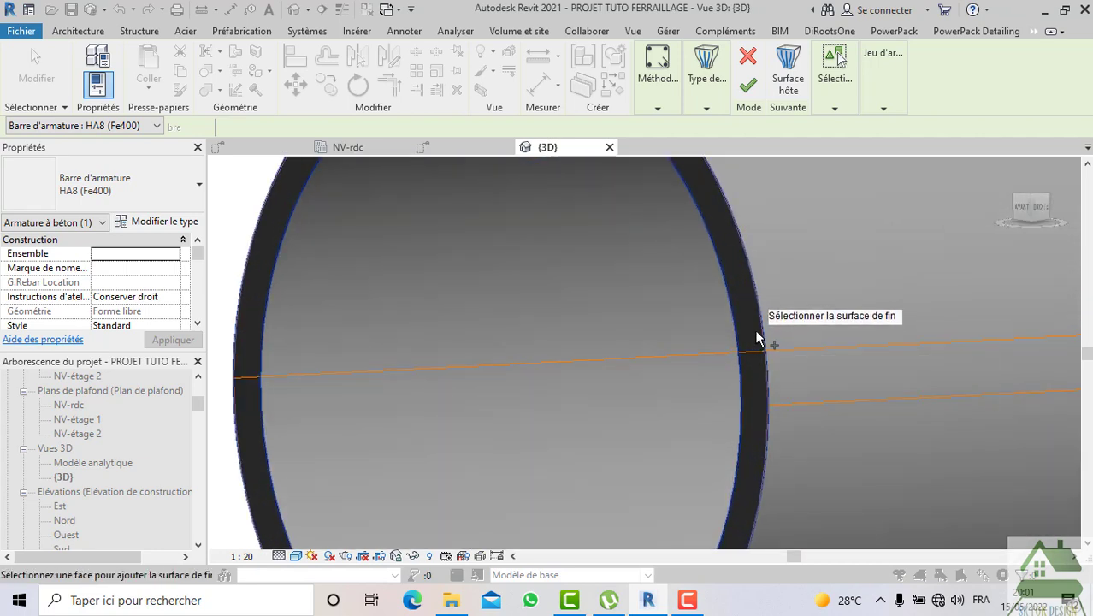
scroll(758, 337, down, 4)
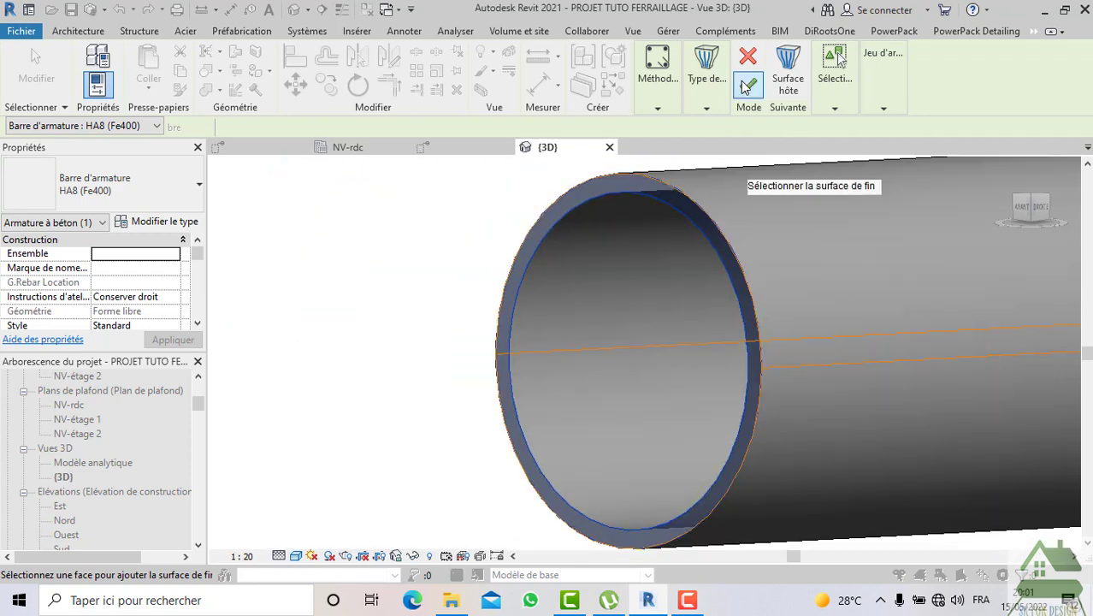
click(525, 349)
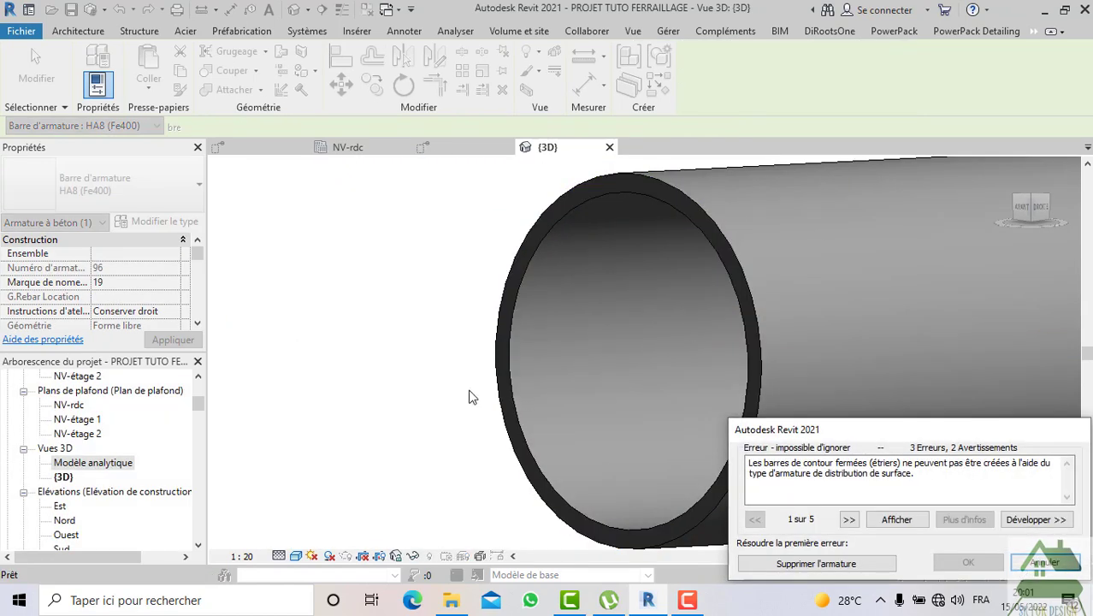
scroll(469, 395, down, 5)
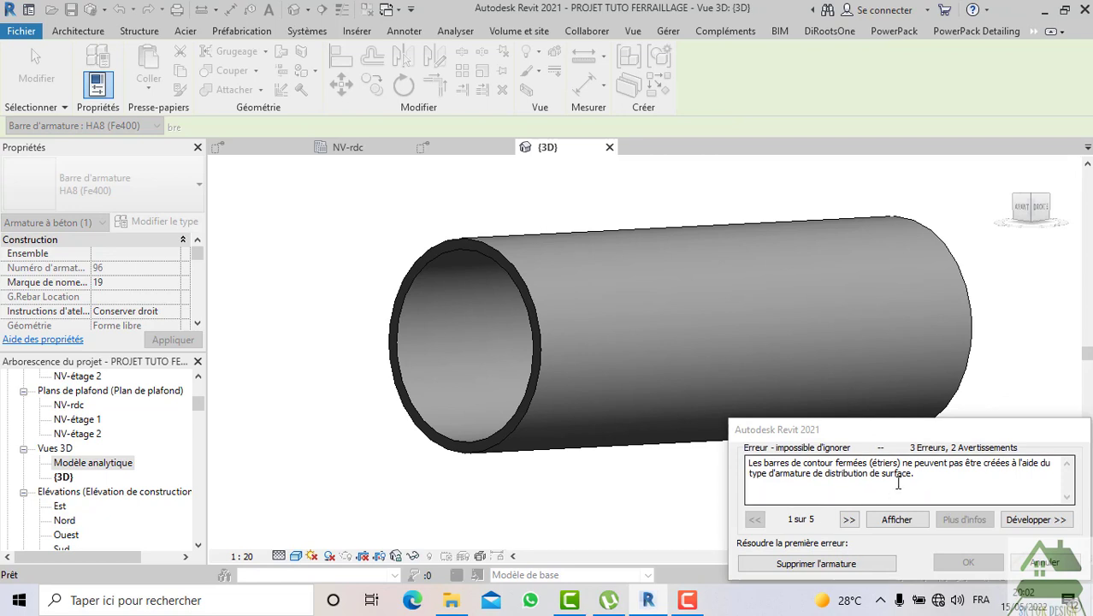
click(817, 563)
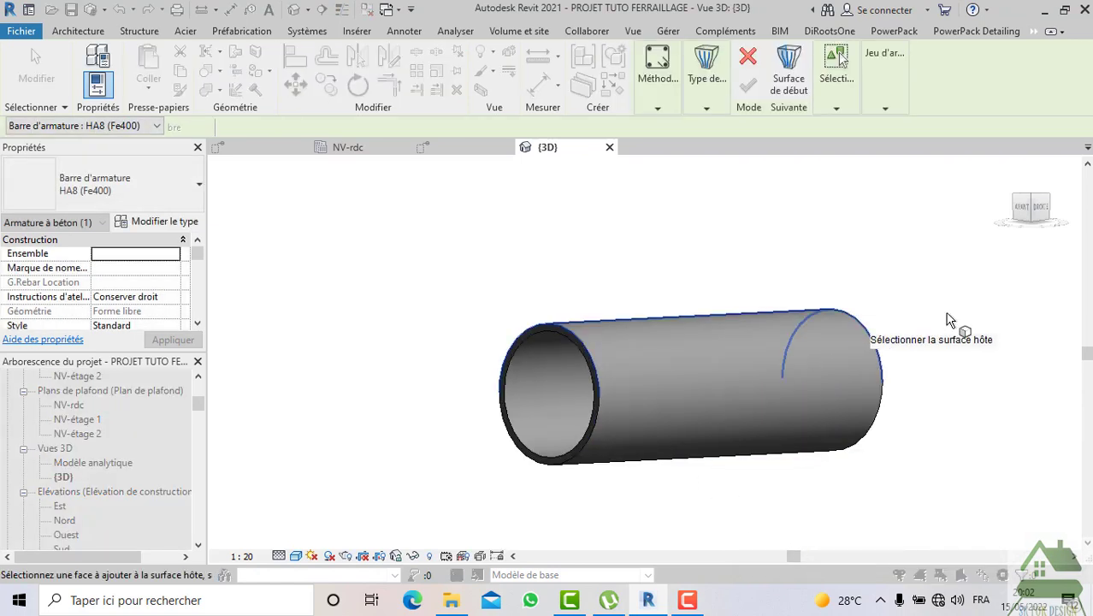
Change the distribution type of the free-form HA8 rebar to "Alignée"
scroll(961, 305, down, 2)
mouse_move(1028, 203)
mouse_down()
mouse_move(1018, 215)
mouse_move(895, 237)
mouse_up()
scroll(825, 336, down, 4)
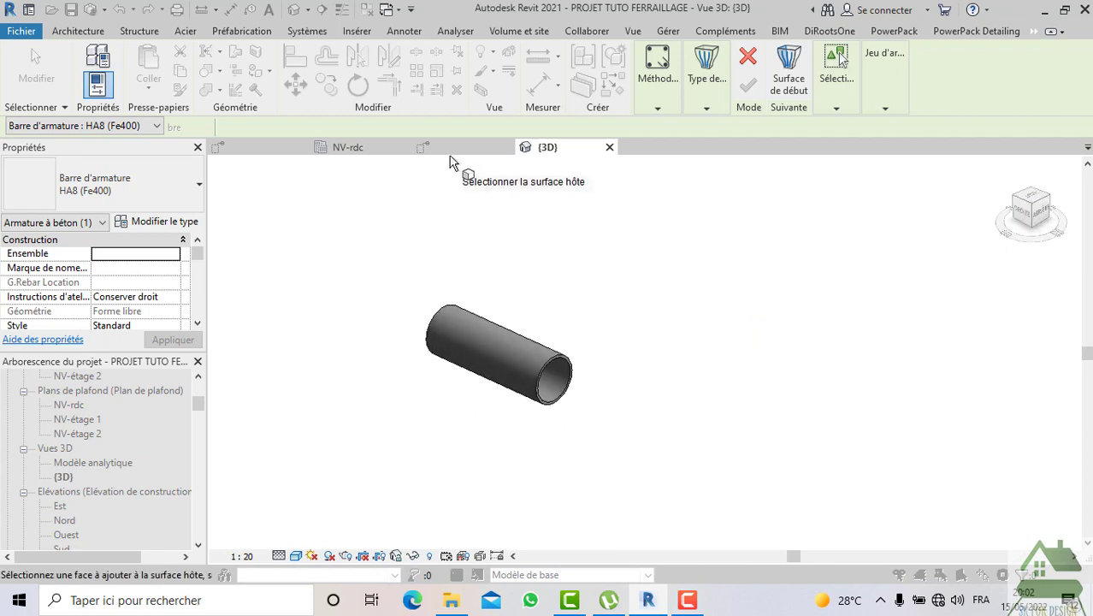
click(294, 555)
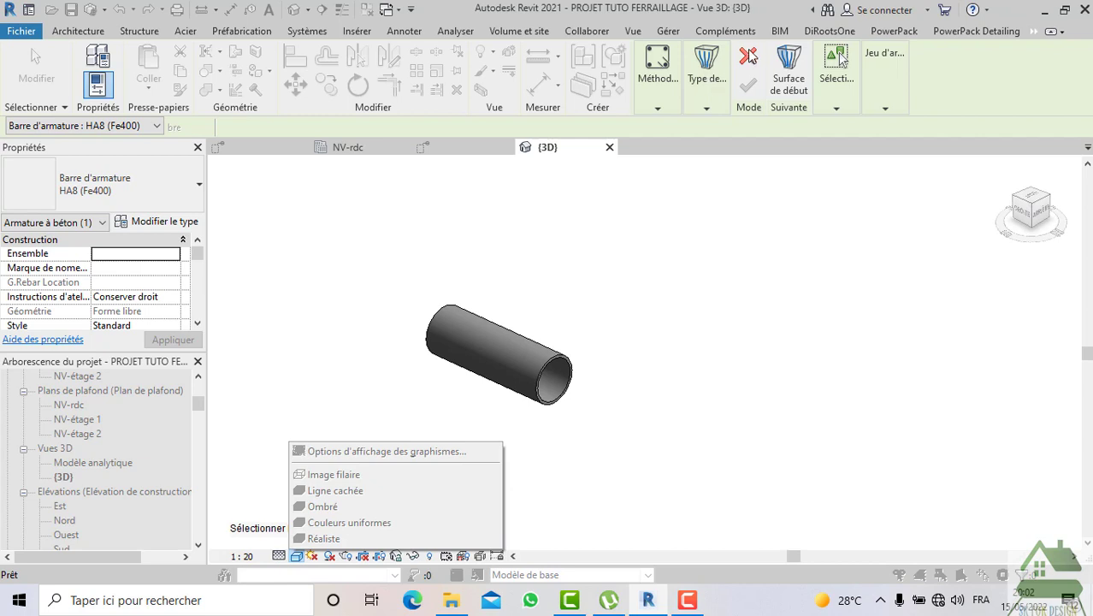
click(707, 107)
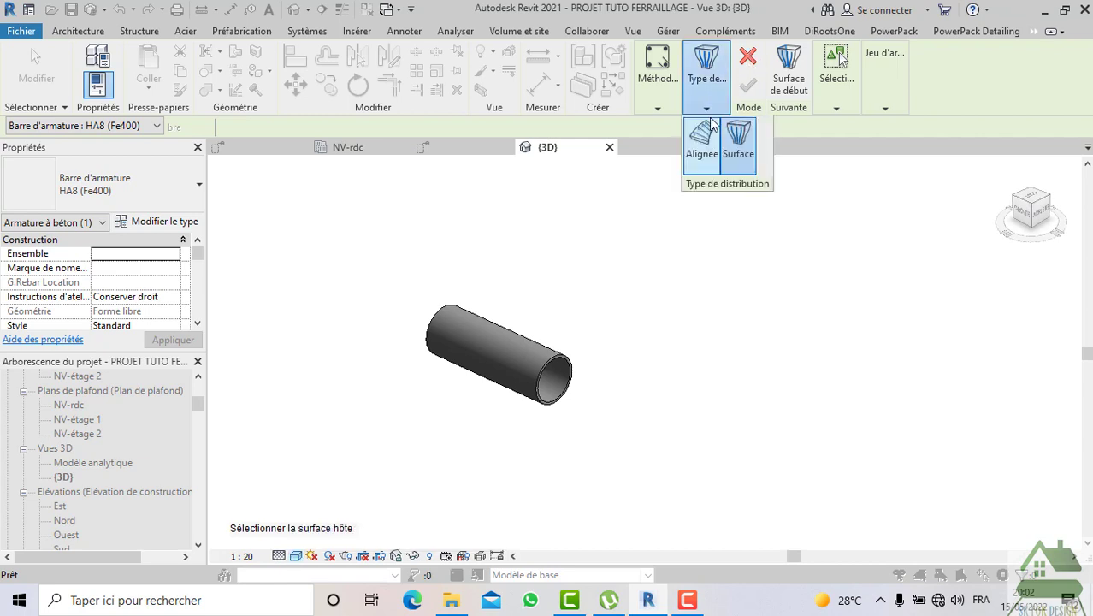
click(701, 138)
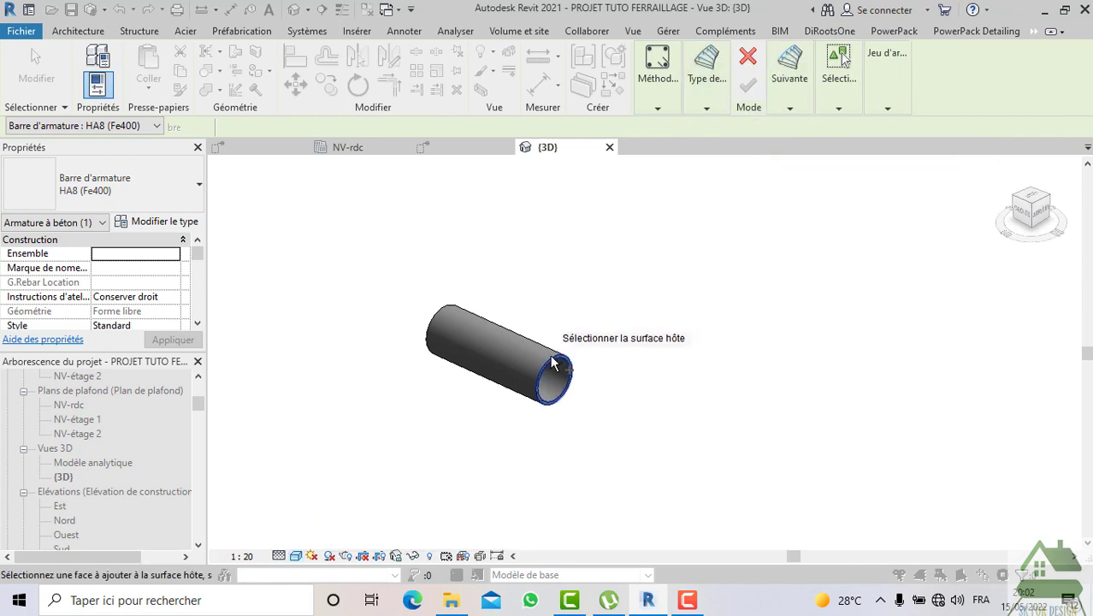
Select the upper half of the cylinder's outer face as the host surface and proceed to the "Trajectoire" selection
click(527, 391)
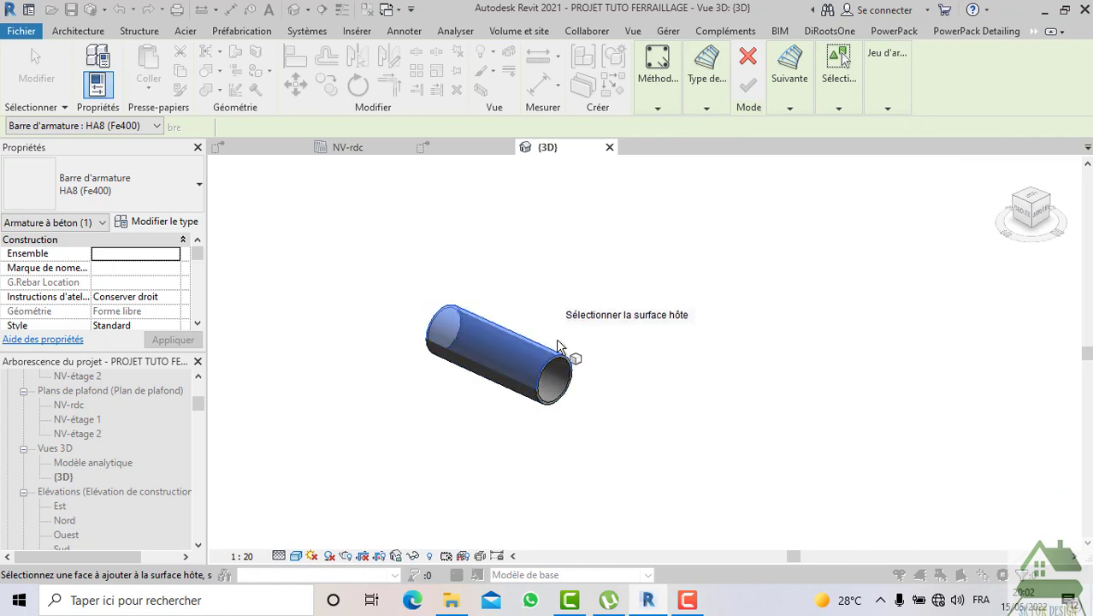
click(785, 106)
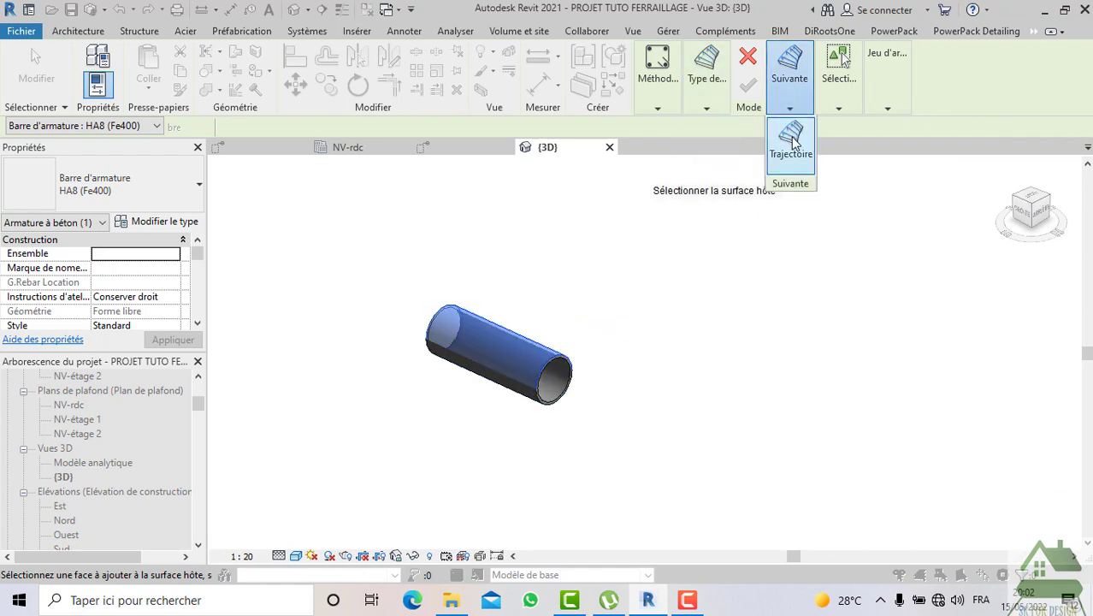
click(792, 144)
Pick the lower longitudinal edge of the host half as the trajectory and generate the aligned HA8 bar
scroll(555, 338, up, 5)
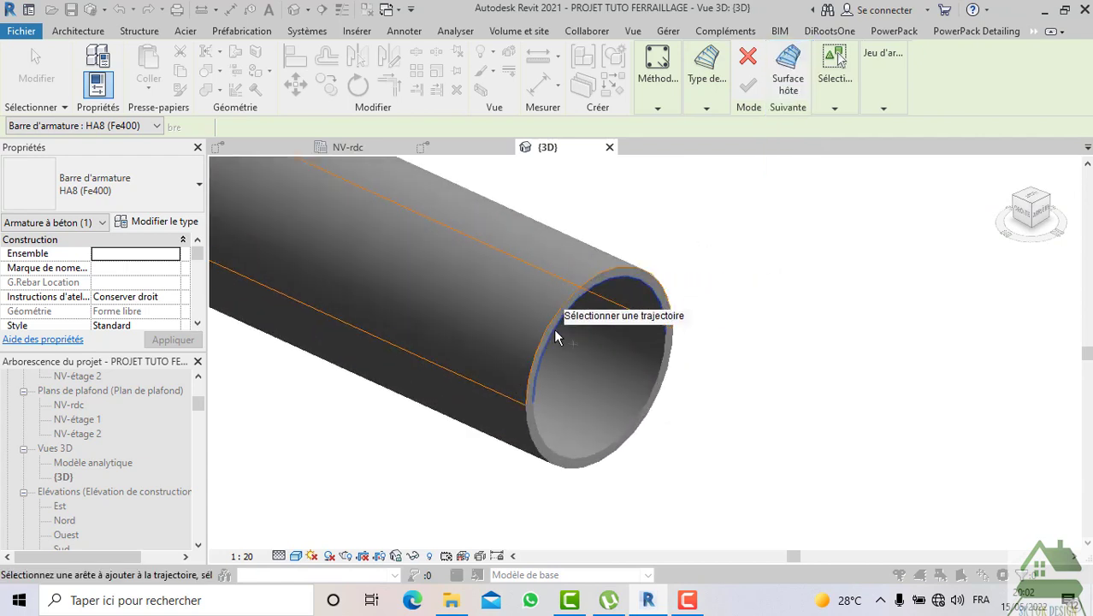
scroll(556, 333, up, 4)
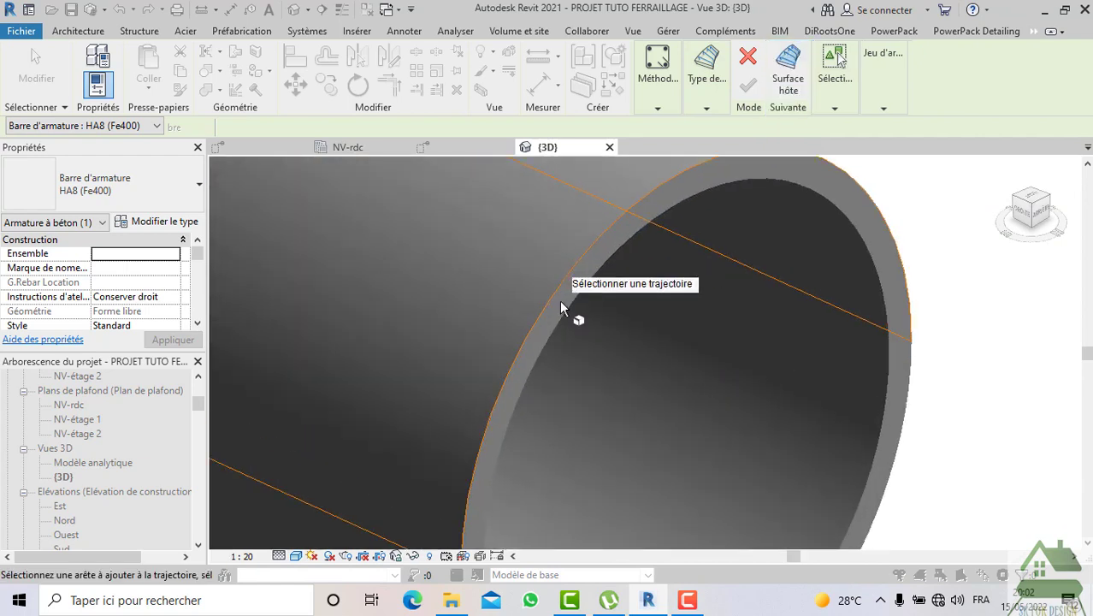
scroll(561, 301, down, 5)
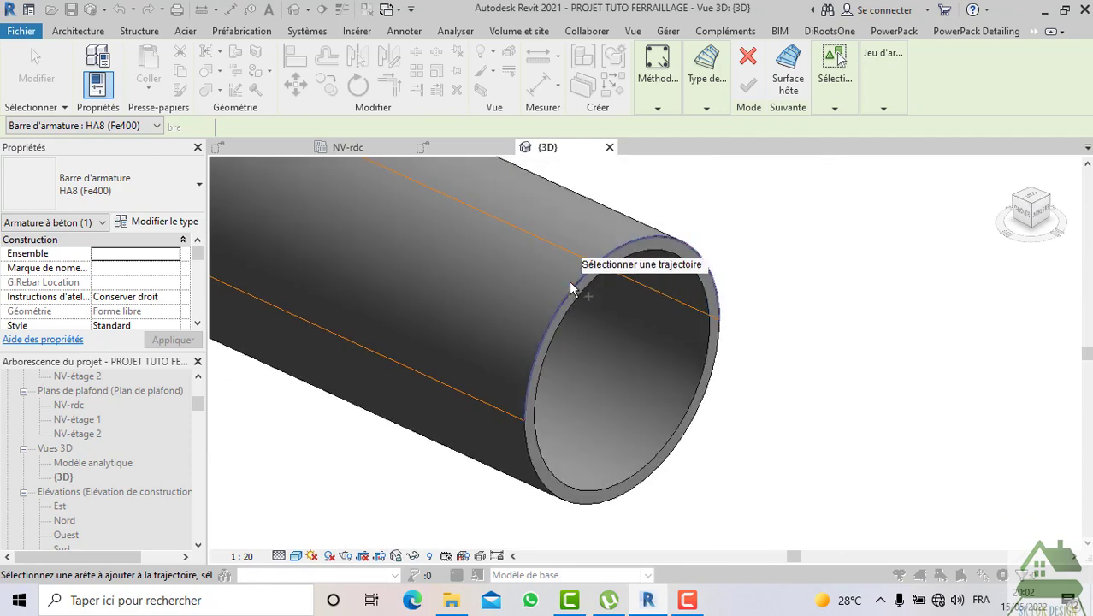
scroll(560, 295, down, 2)
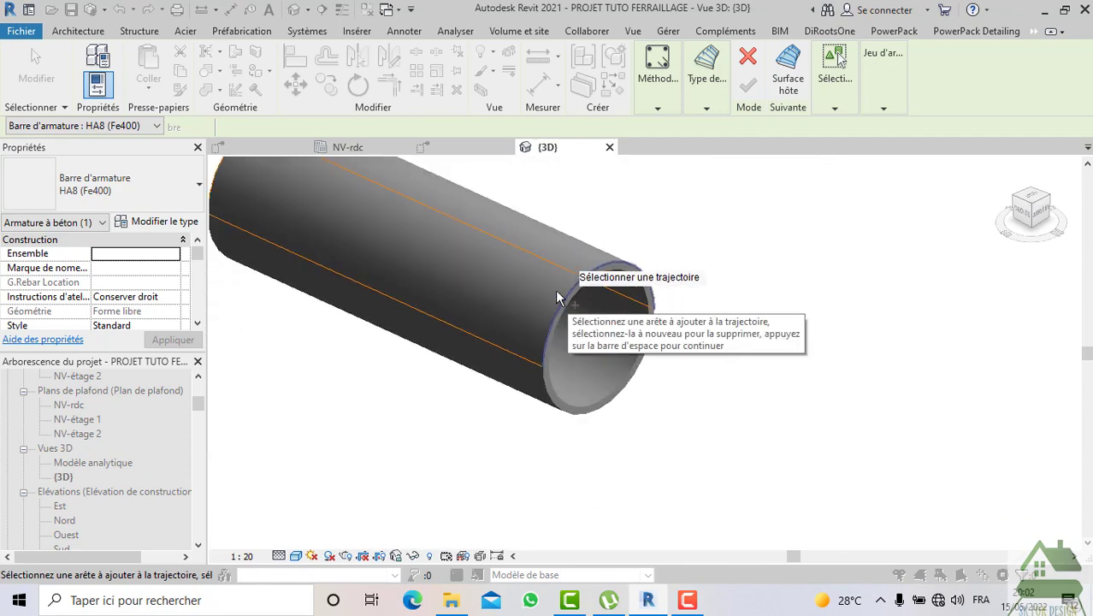
scroll(560, 295, up, 5)
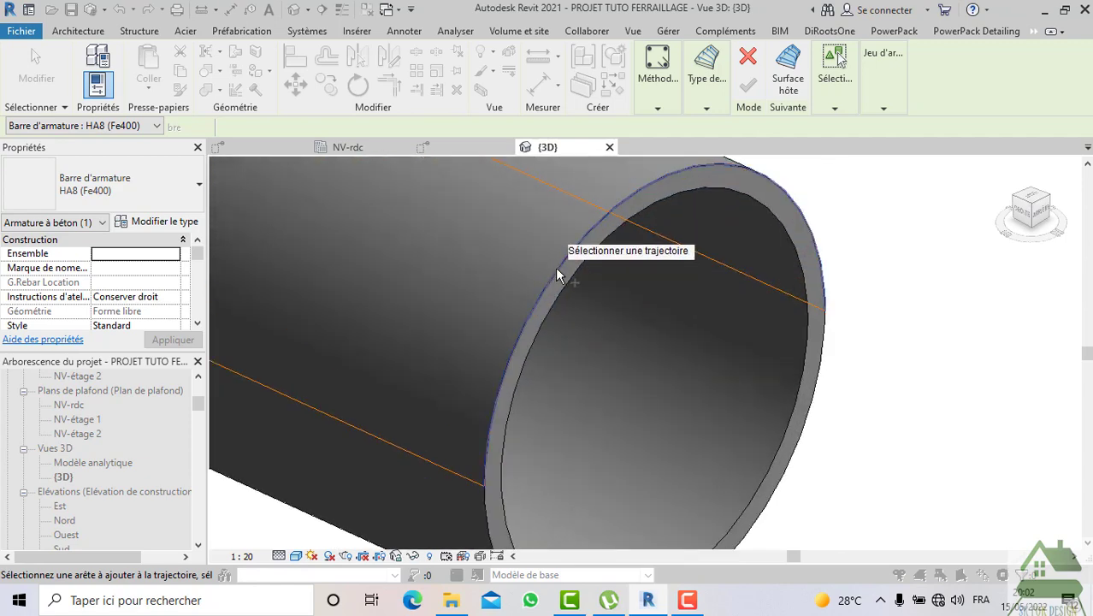
scroll(557, 276, up, 3)
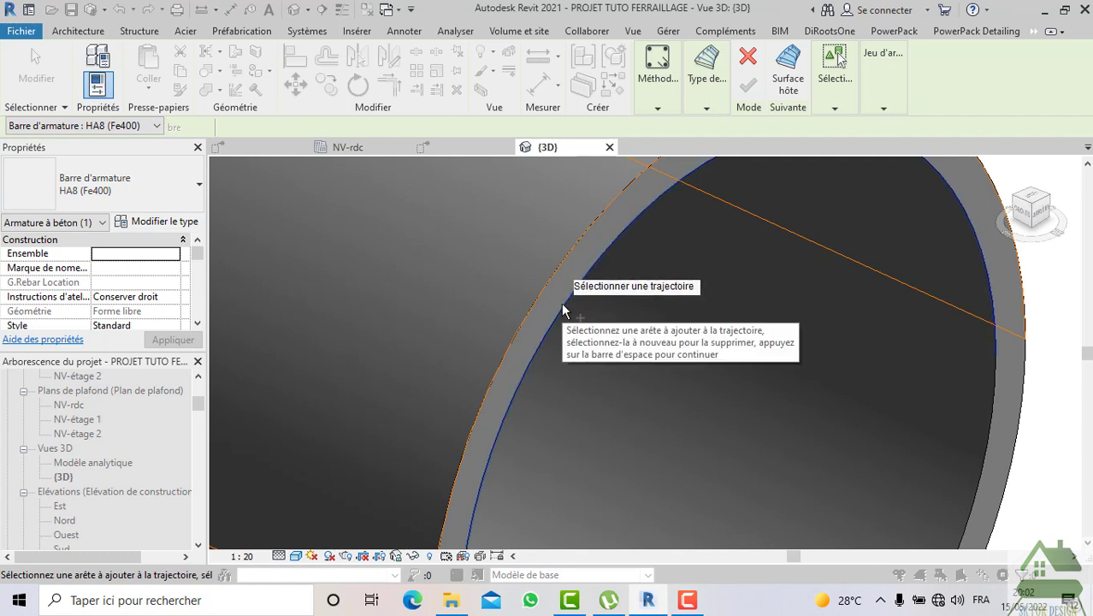
scroll(561, 310, down, 6)
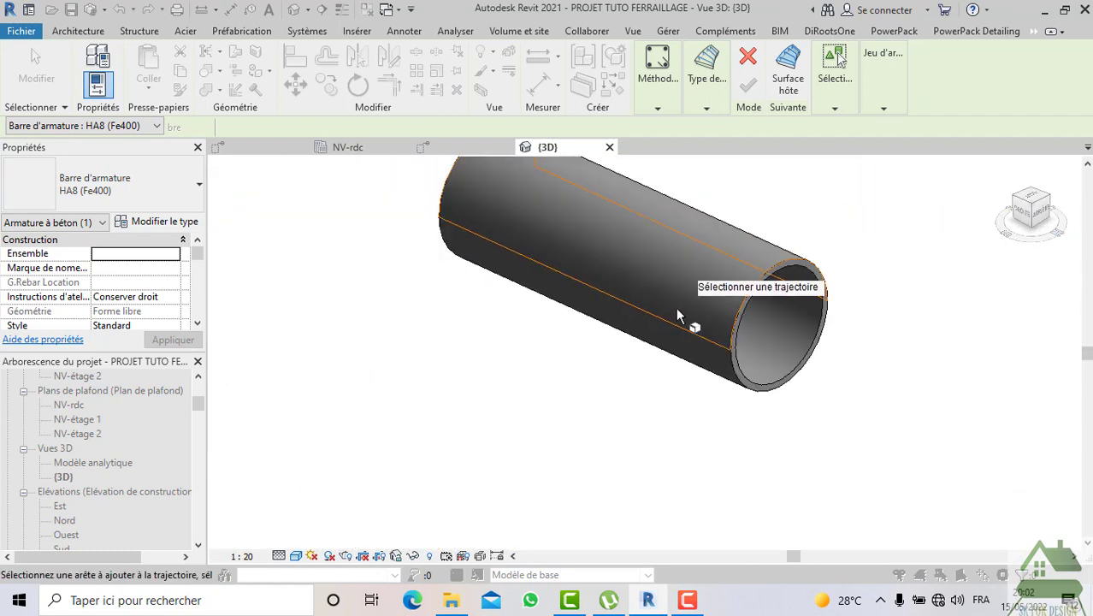
click(637, 313)
scroll(637, 349, down, 1)
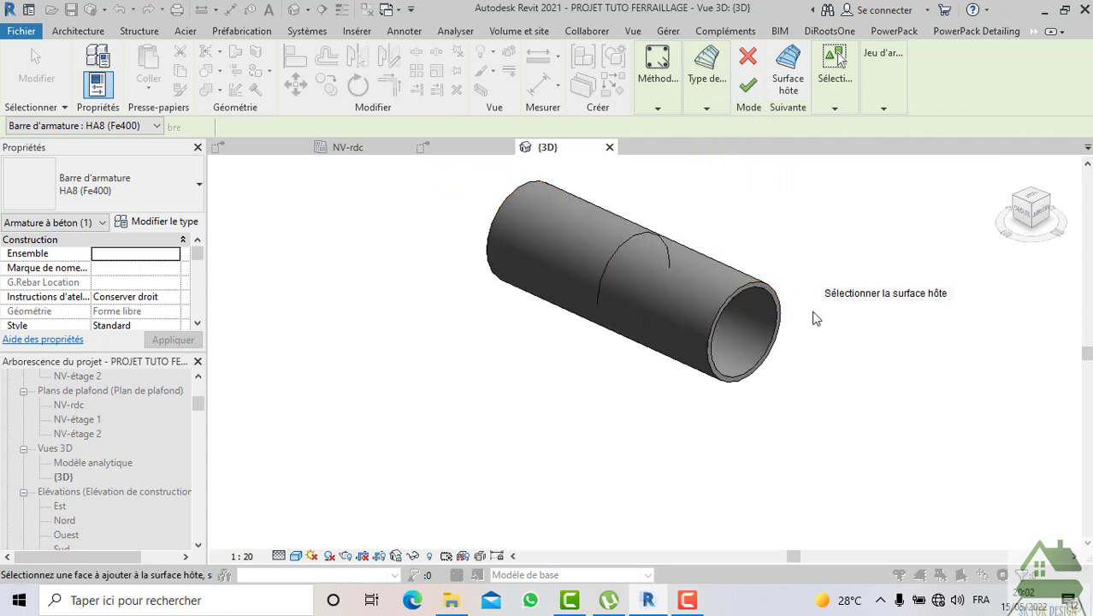
scroll(633, 247, up, 2)
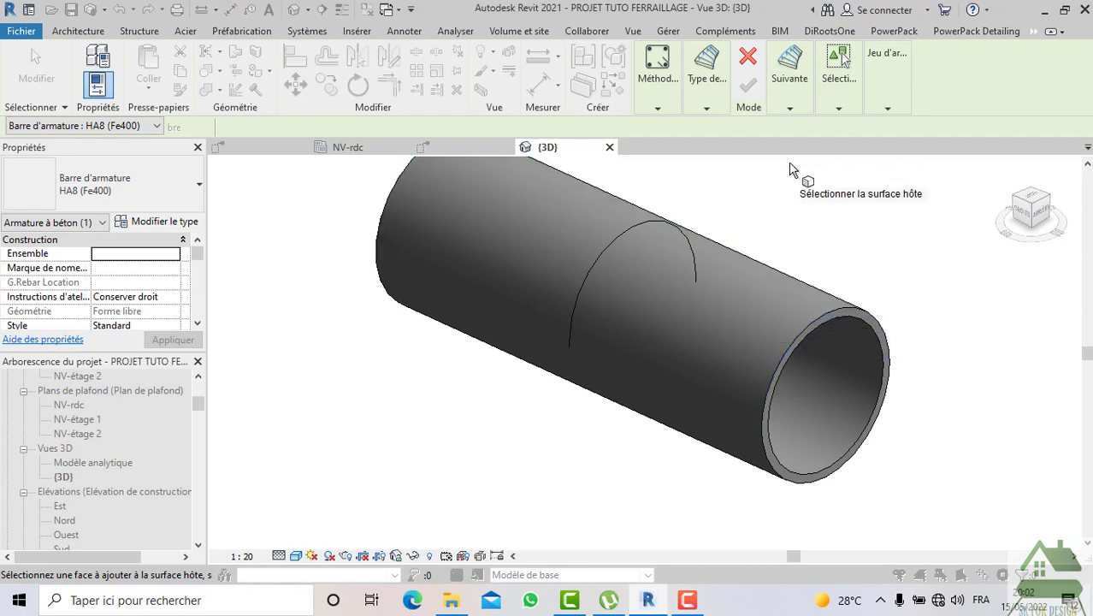
Create another aligned HA8 bar on the upper half of the outer face, using the inner upper arc edge of the open end as trajectory
click(706, 109)
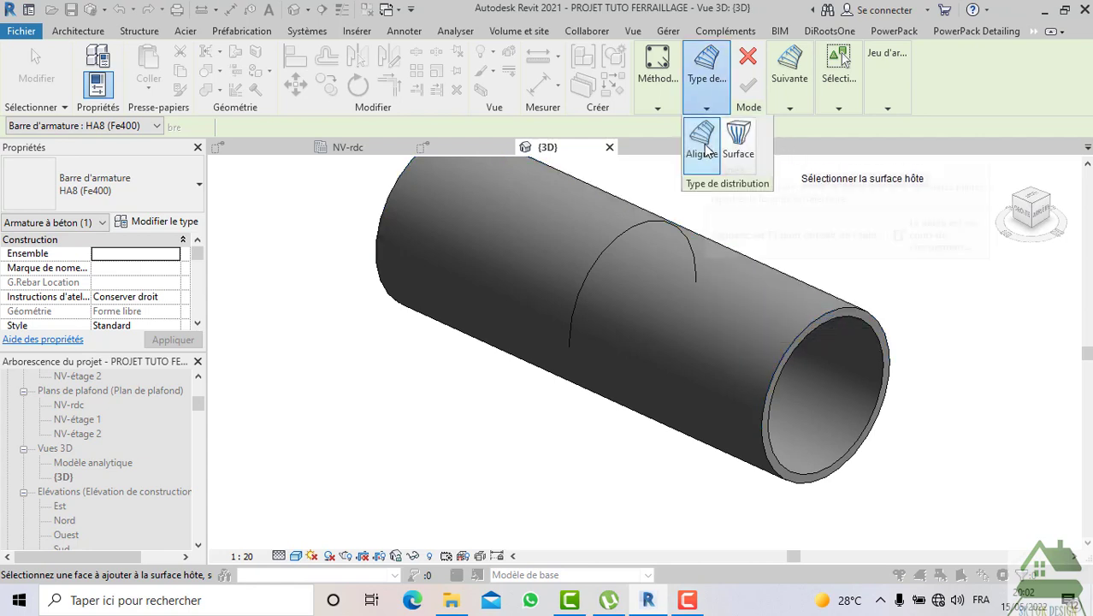
click(795, 299)
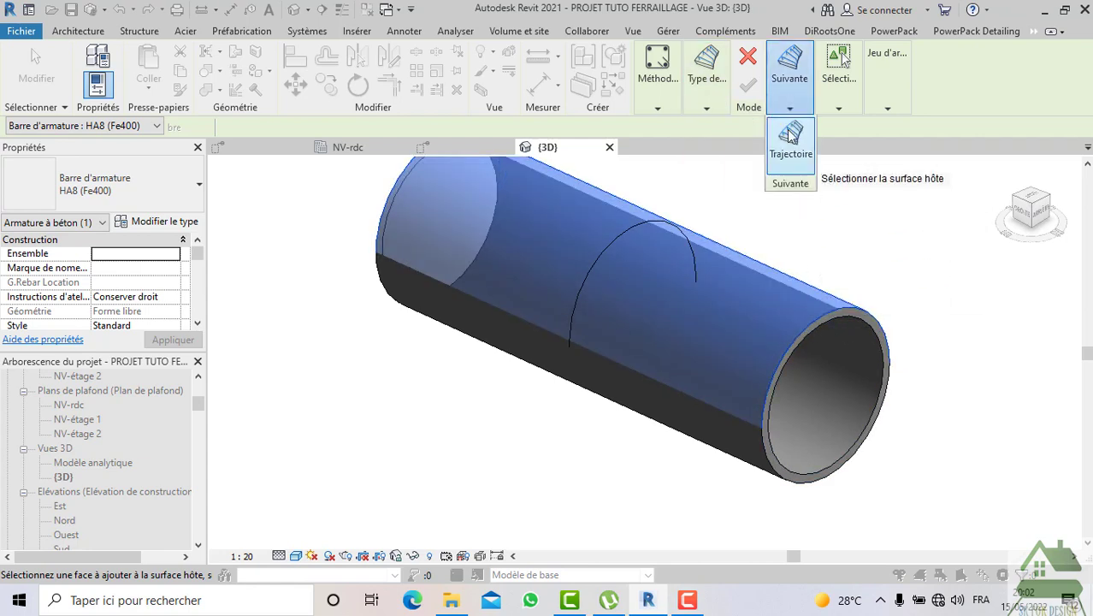
click(791, 100)
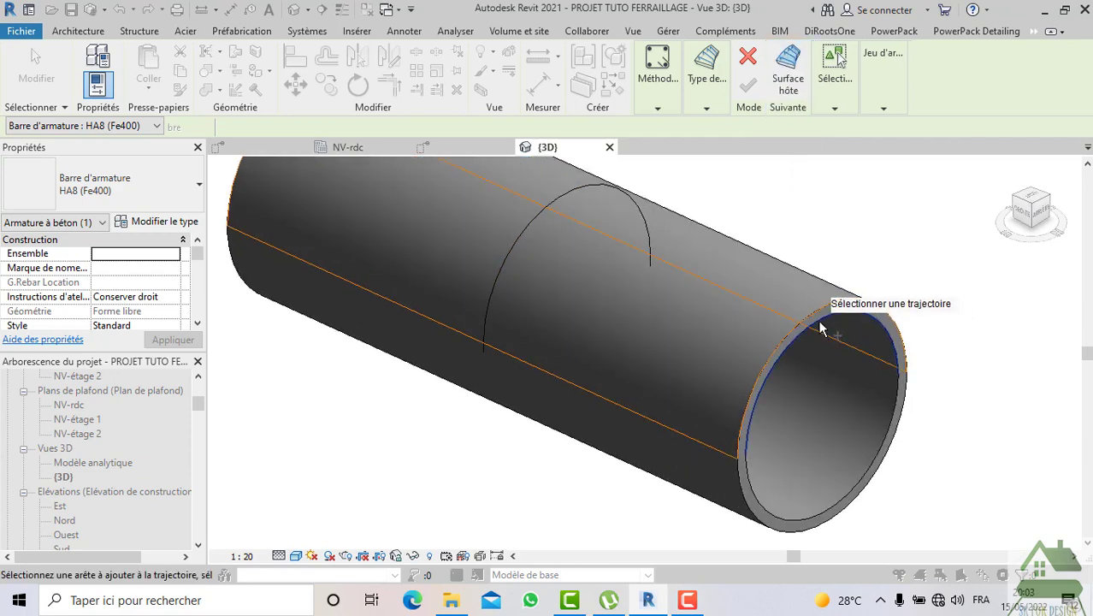
click(827, 355)
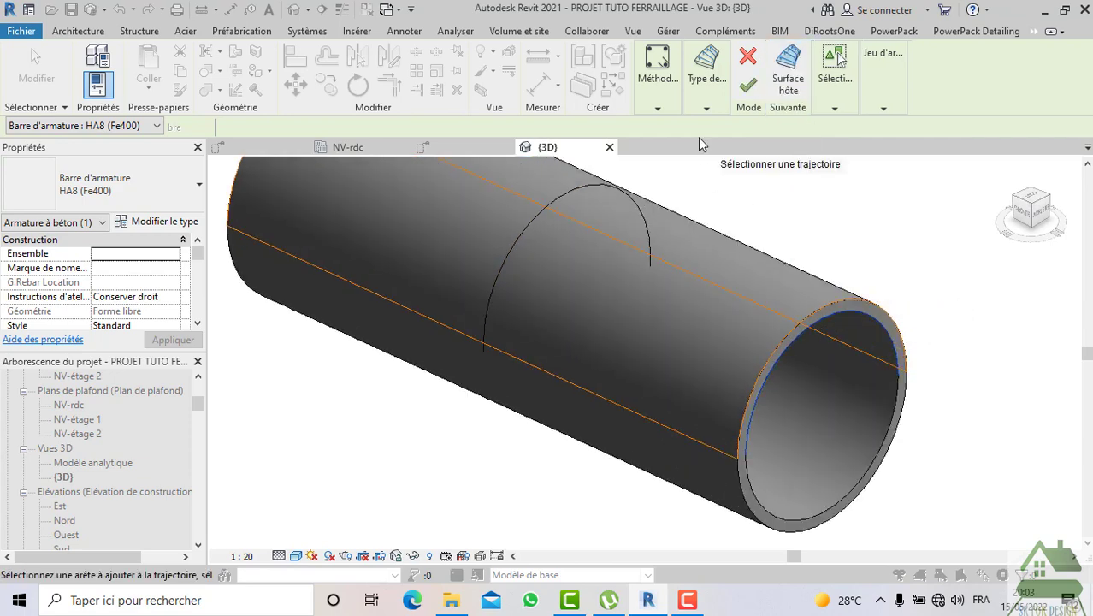
click(747, 85)
key(Escape)
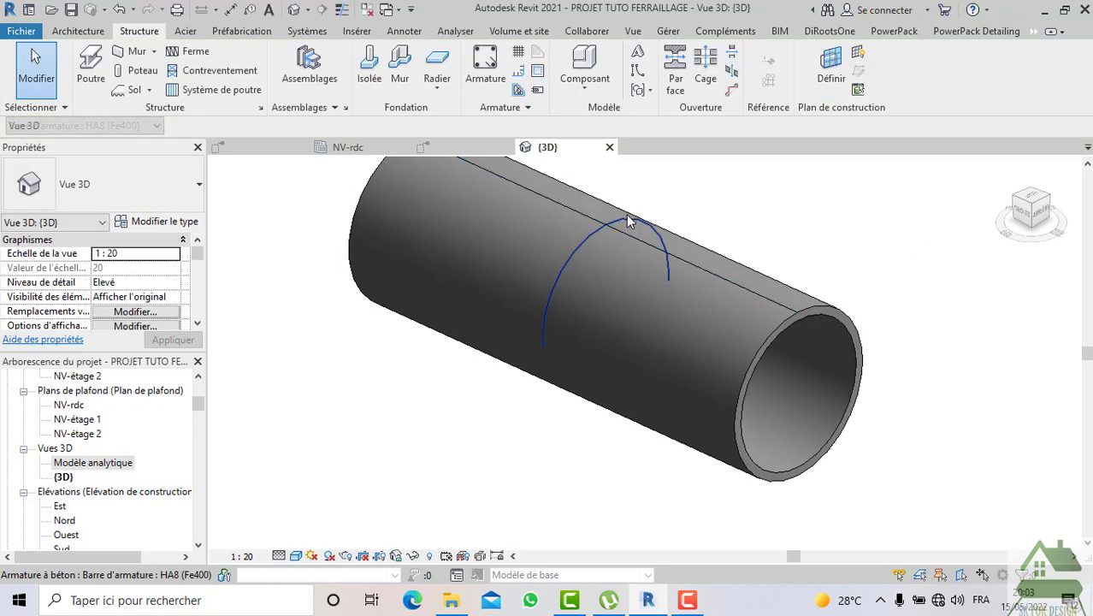
Set the layout of the HA8 bar on the upper half of the cylinder to "Espacement maximum"
click(773, 298)
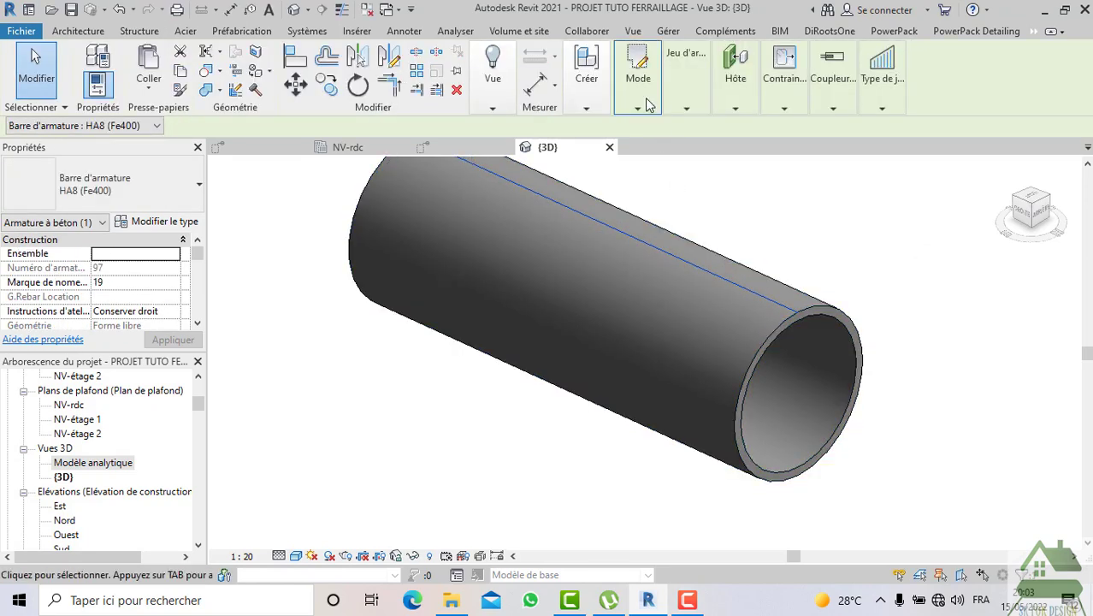
click(685, 106)
click(786, 126)
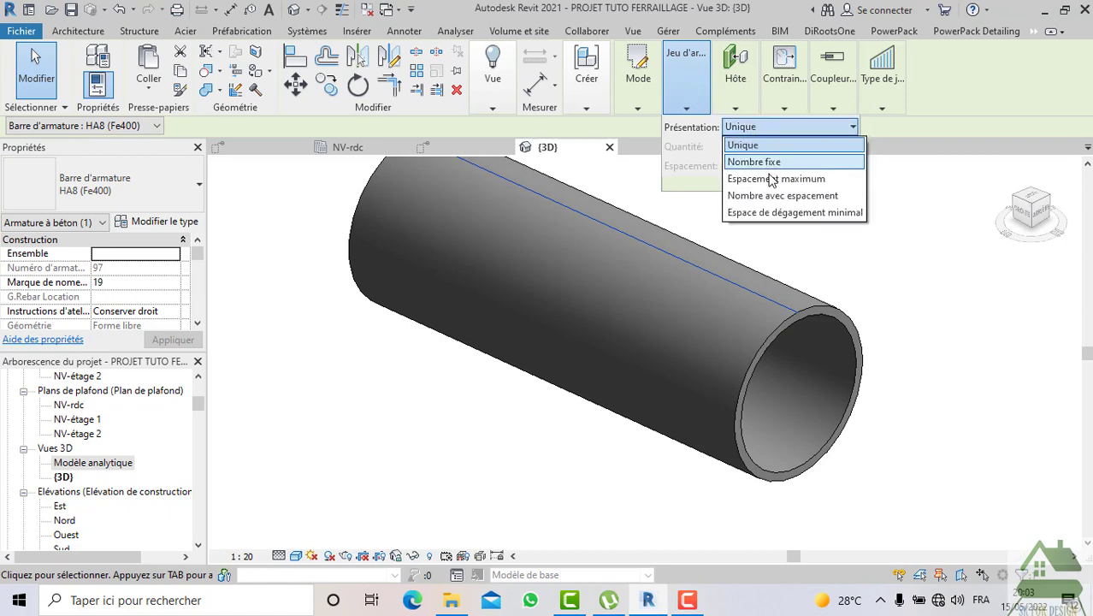
click(775, 179)
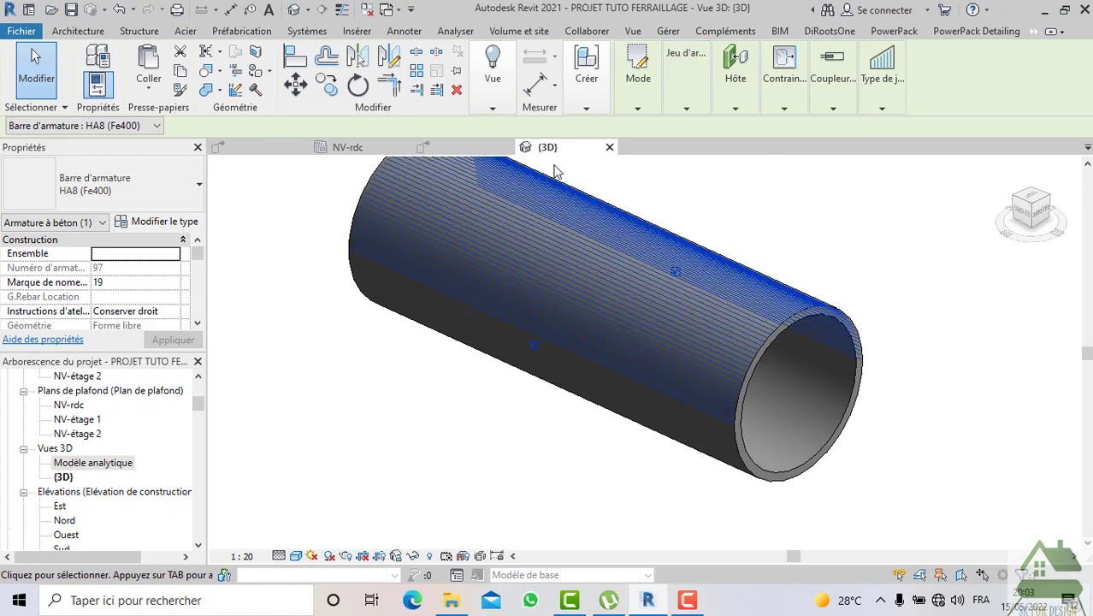
click(626, 183)
Start another "Alignée" free-form HA8 rebar, select the lower half of the outer face as host surface and proceed to the "Trajectoire" selection
scroll(764, 209, down, 2)
drag(1032, 224, 1031, 214)
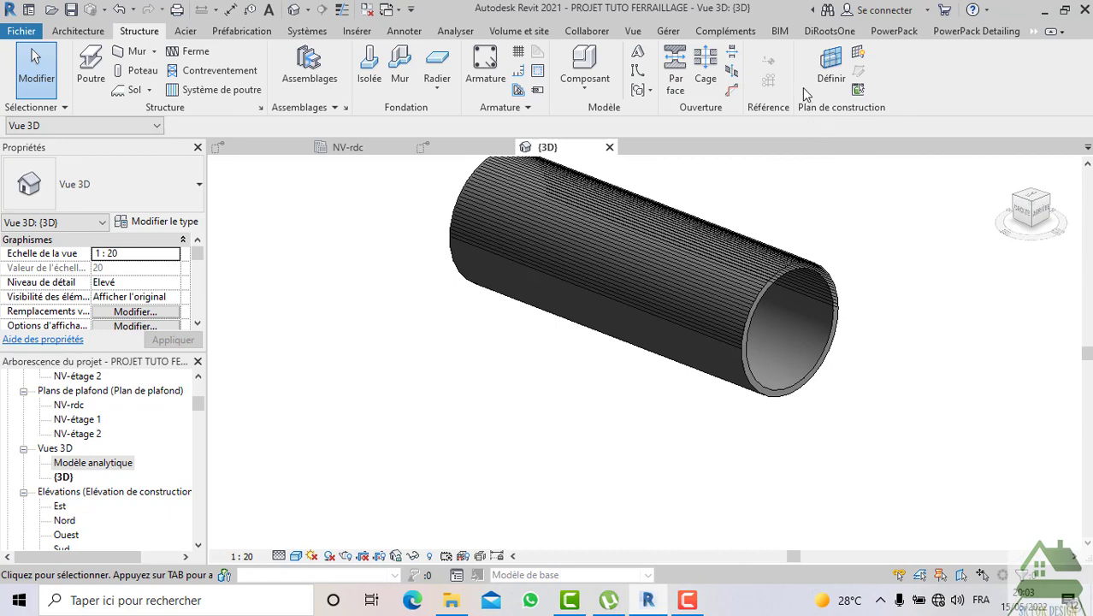
mouse_move(784, 111)
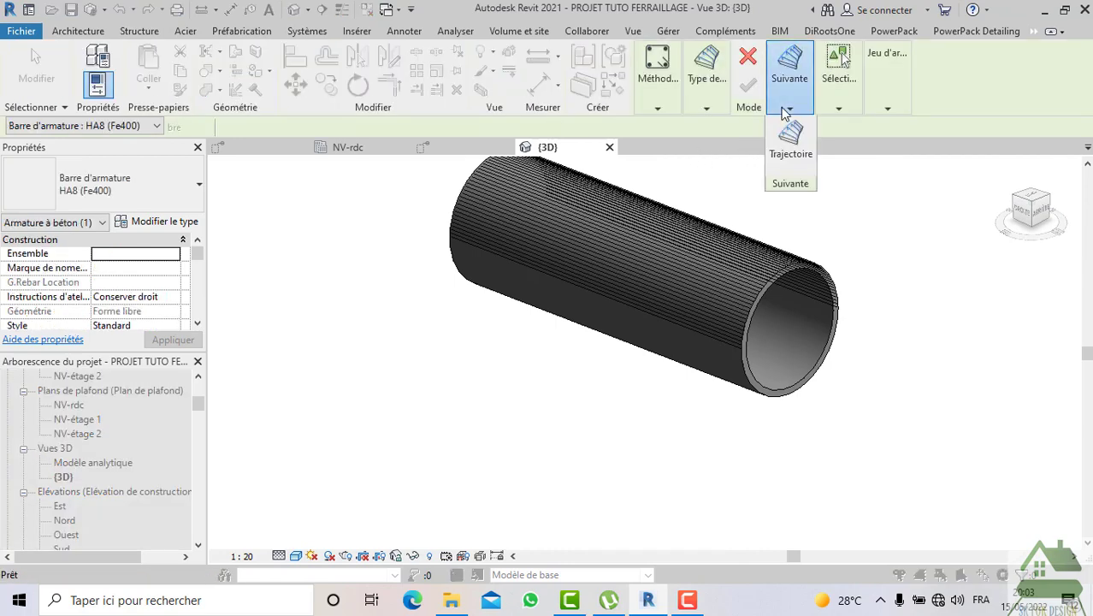
mouse_move(700, 111)
click(700, 144)
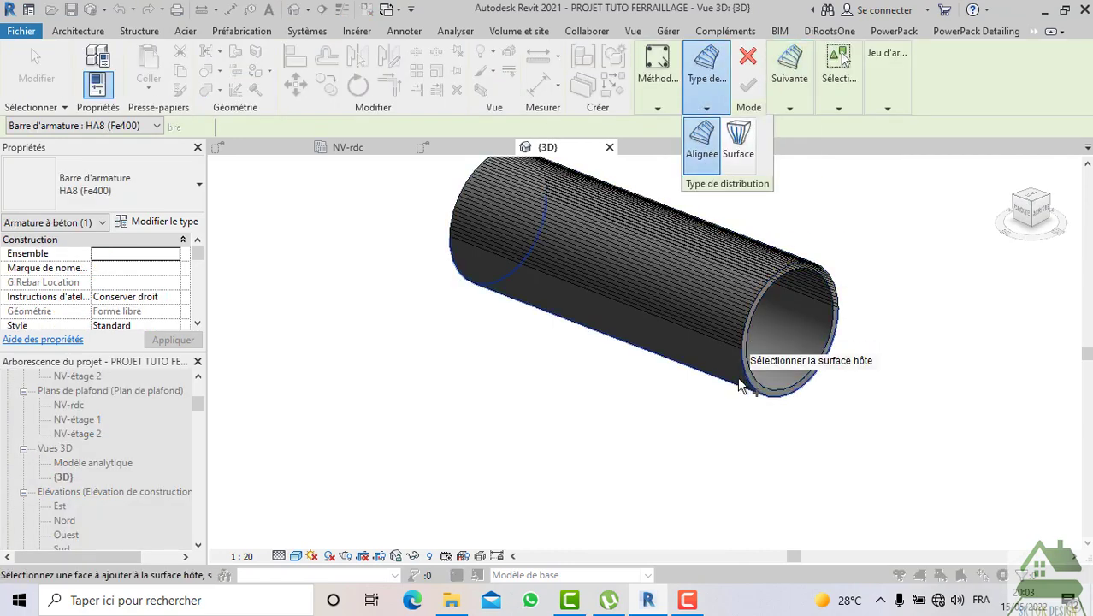
click(738, 372)
mouse_move(780, 113)
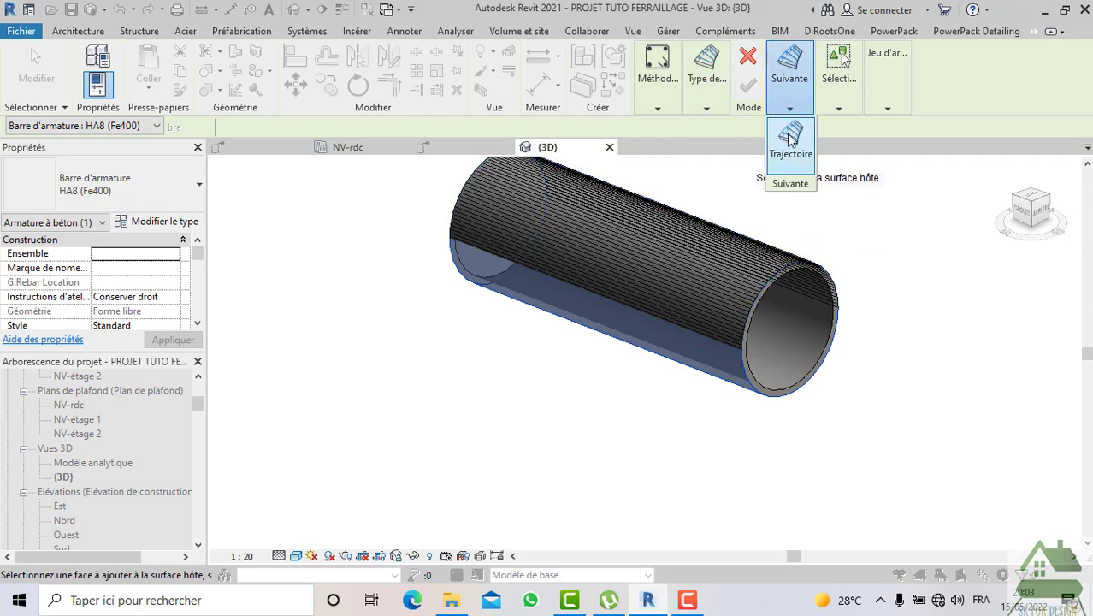
click(790, 139)
Pick the lower outer arc edge of the open end as trajectory, generate the aligned HA8 bar and leave the rebar command
scroll(769, 400, up, 5)
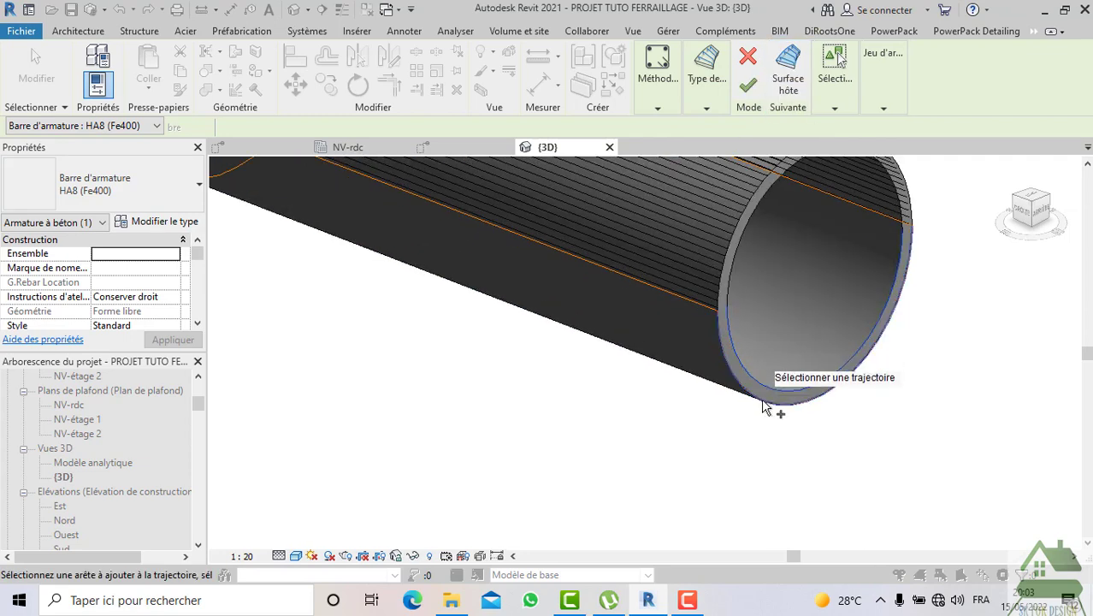
click(763, 408)
click(749, 83)
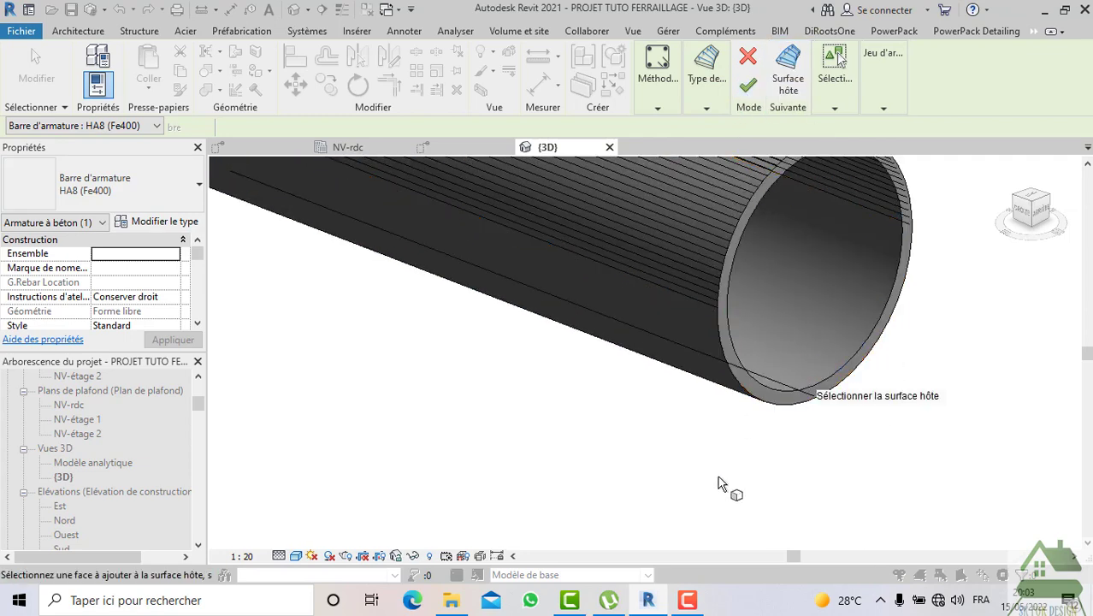
scroll(718, 484, down, 3)
scroll(714, 483, up, 5)
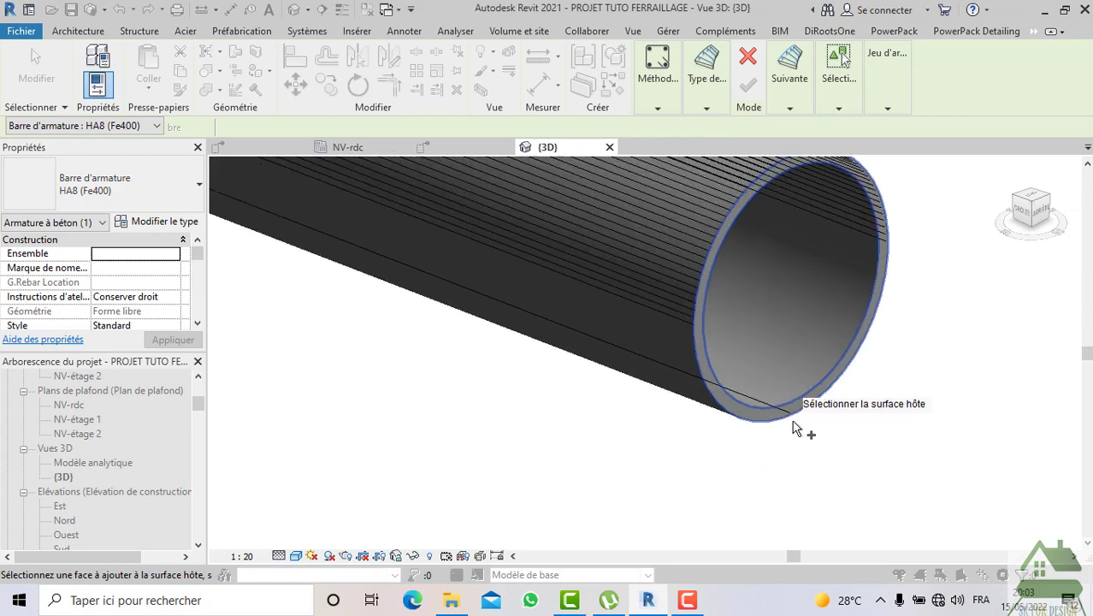
scroll(692, 457, down, 2)
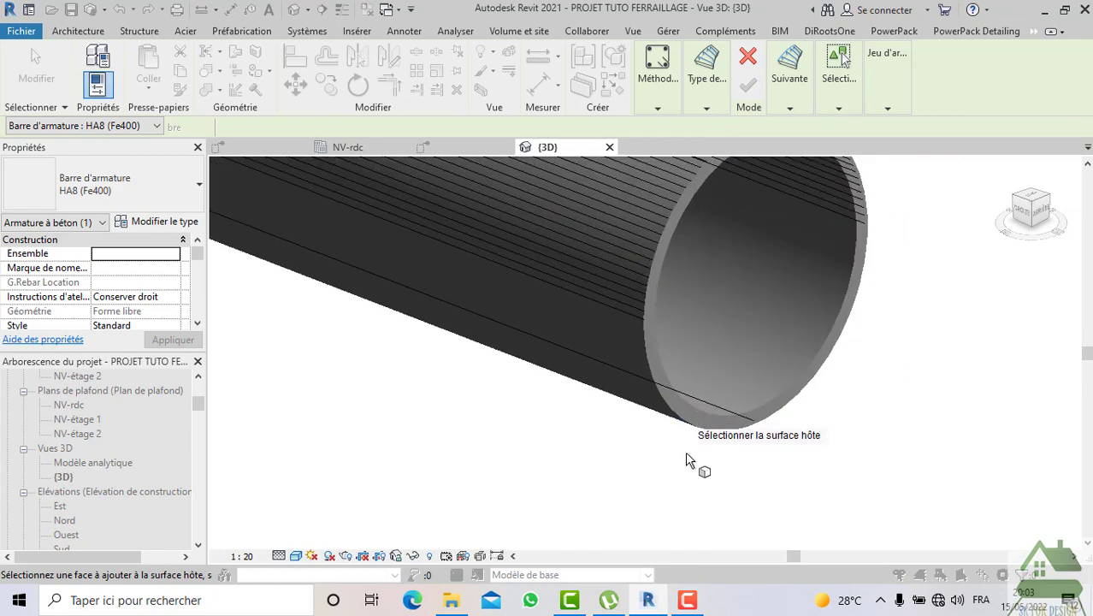
key(Escape)
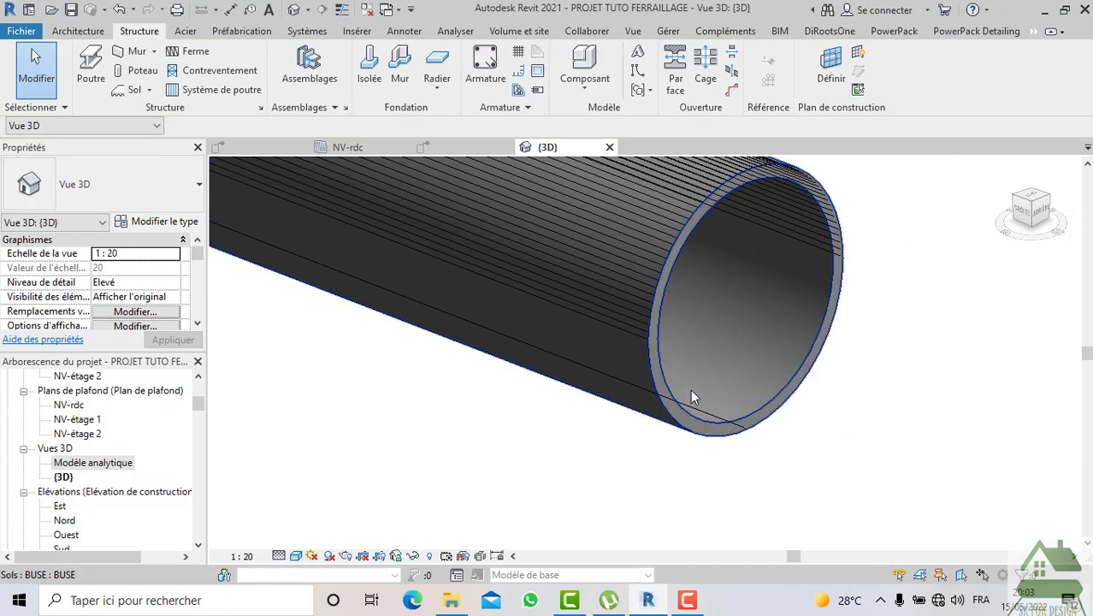
Set the layout of the HA8 bar on the lower half of the cylinder to "Espacement maximum"
click(701, 475)
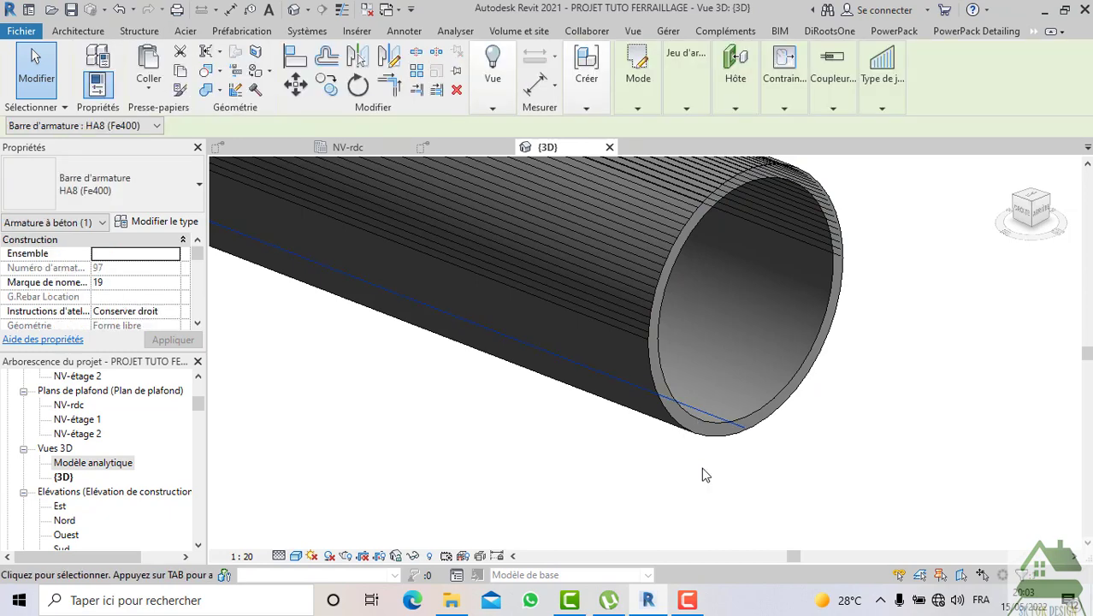
mouse_move(697, 111)
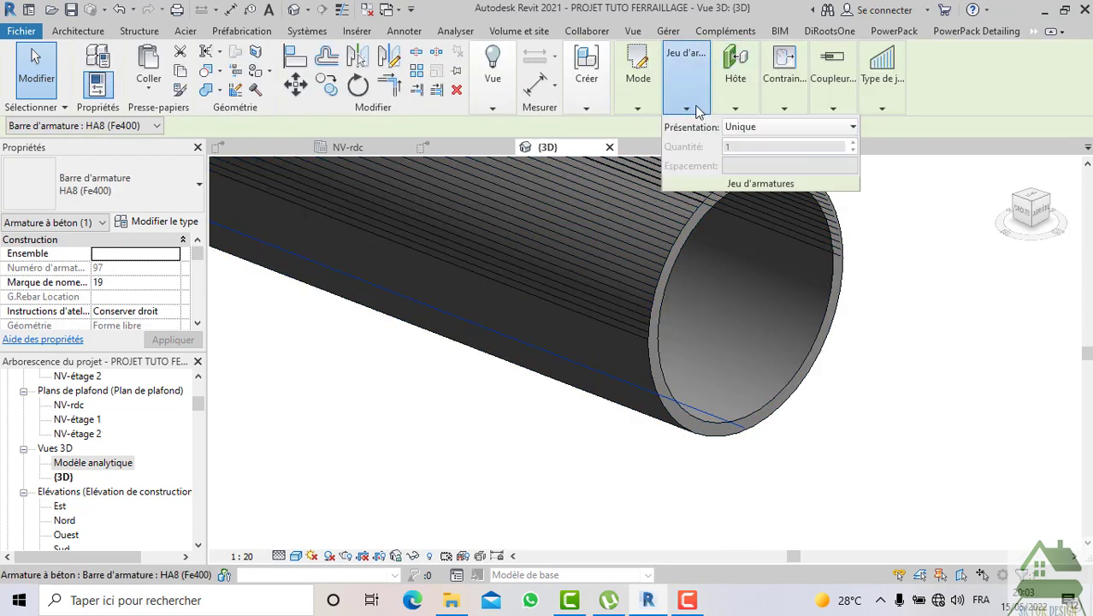
click(742, 130)
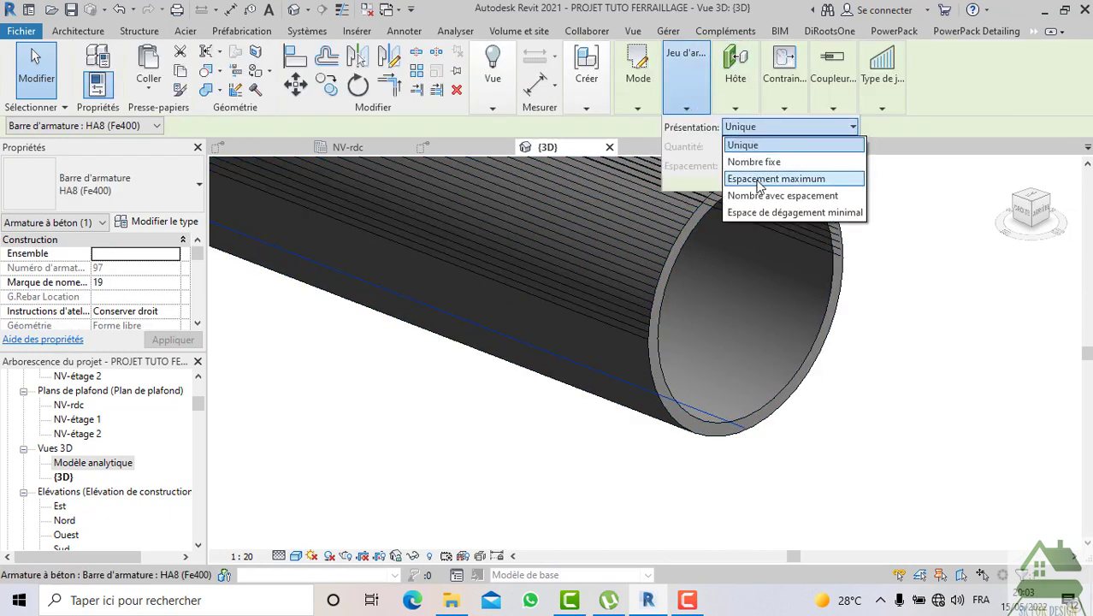
click(829, 445)
scroll(827, 440, down, 4)
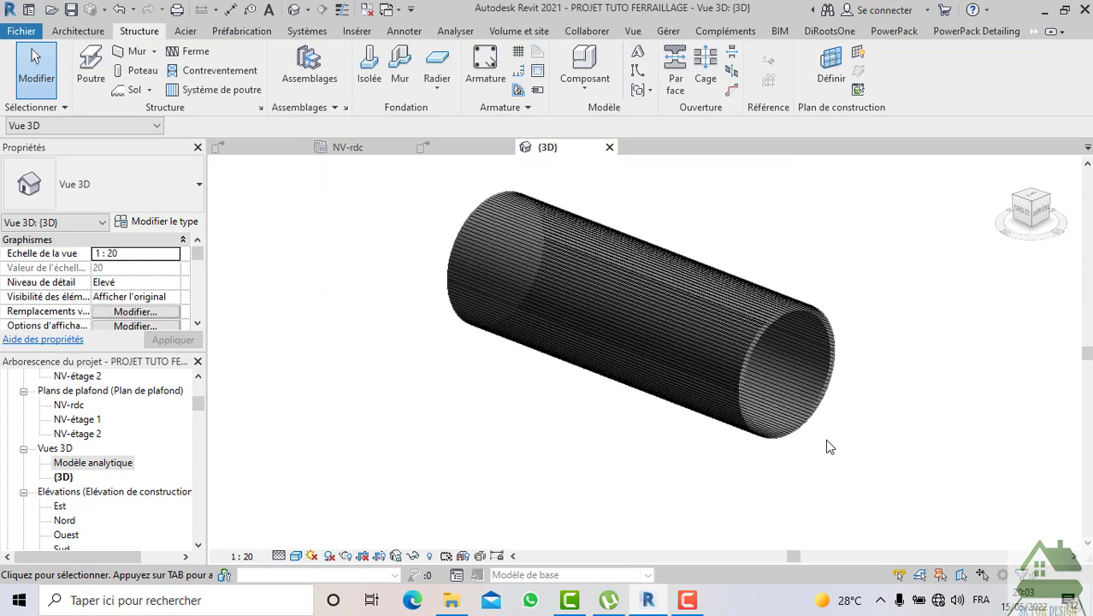
Inspect the longitudinal bars at the open end in 3D and examine their position in the cross-section detail view
drag(1022, 212, 809, 196)
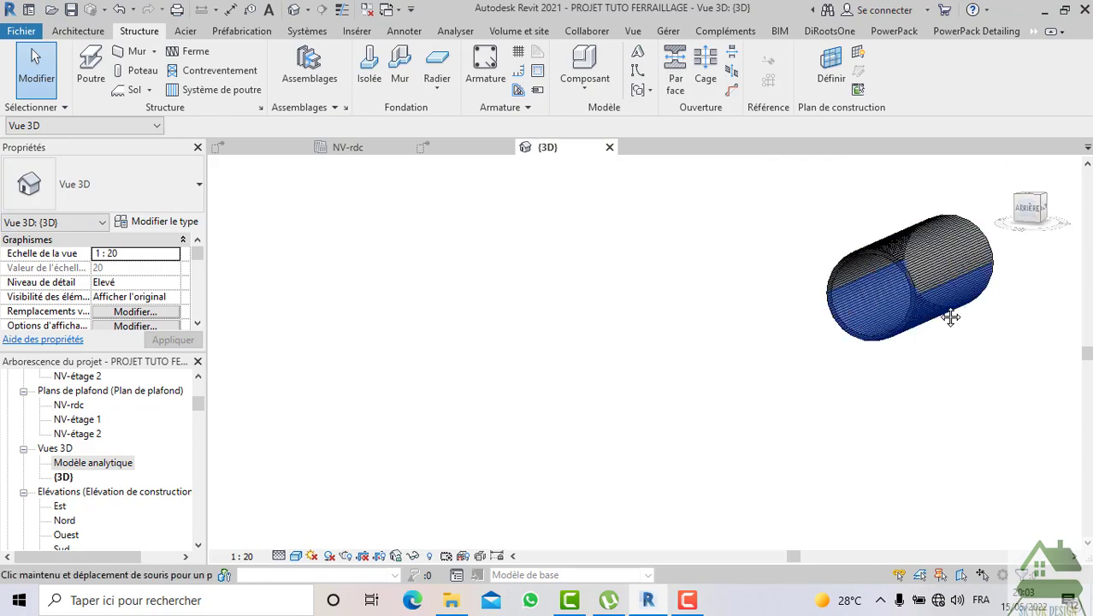
middle_drag(952, 317, 594, 355)
scroll(433, 307, up, 1)
scroll(606, 295, up, 8)
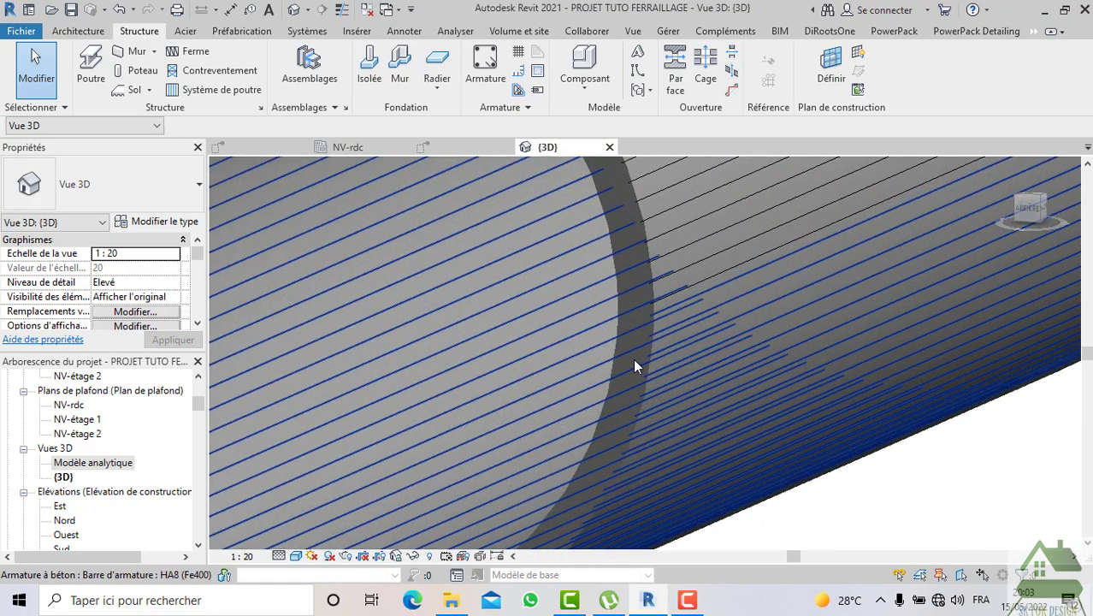
scroll(633, 359, down, 8)
click(446, 151)
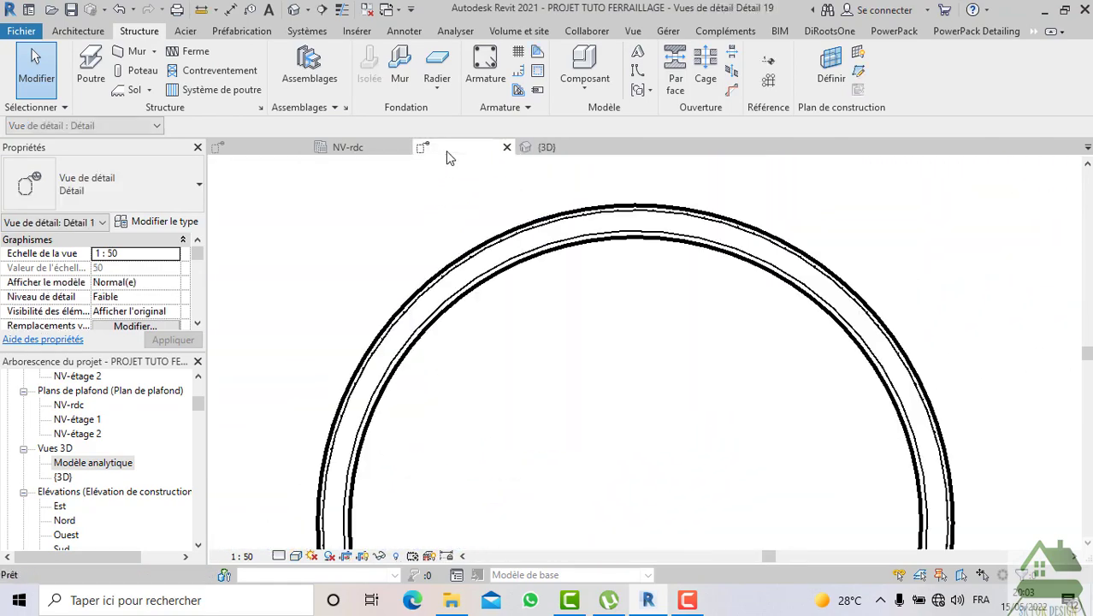
scroll(550, 214, up, 5)
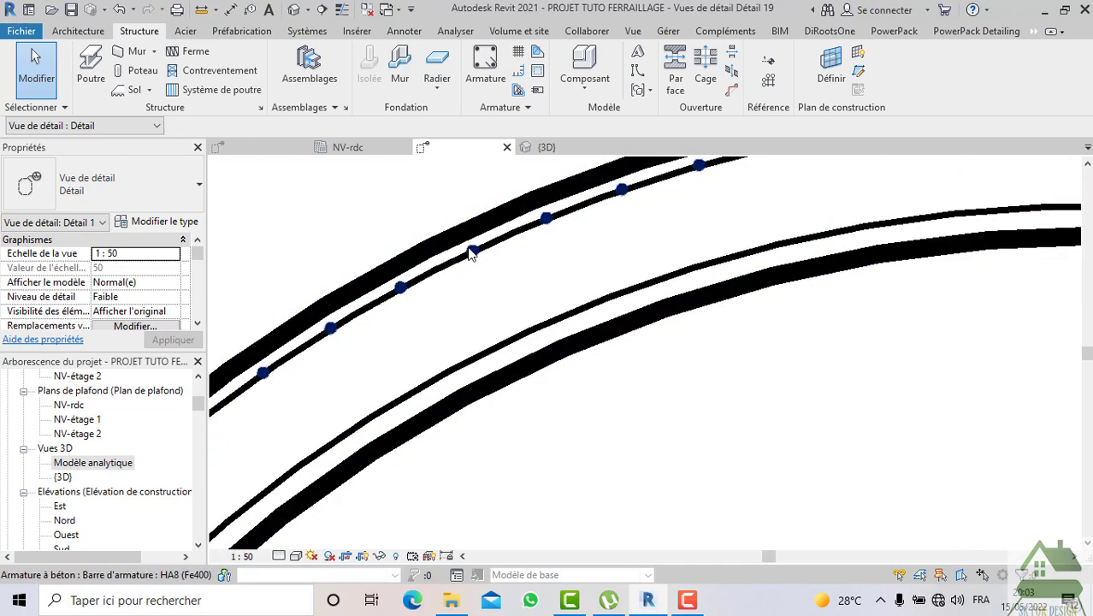
Move the upper HA8 bar set diagonally inward so the bars sit against the inner side of the outer circular HA10 bar
click(470, 260)
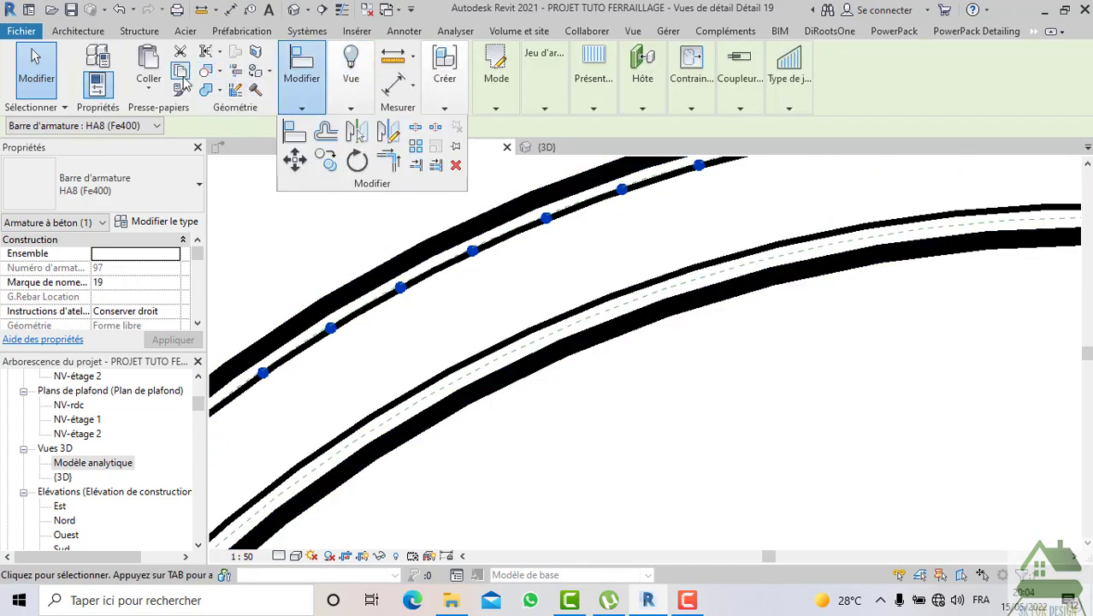
click(301, 108)
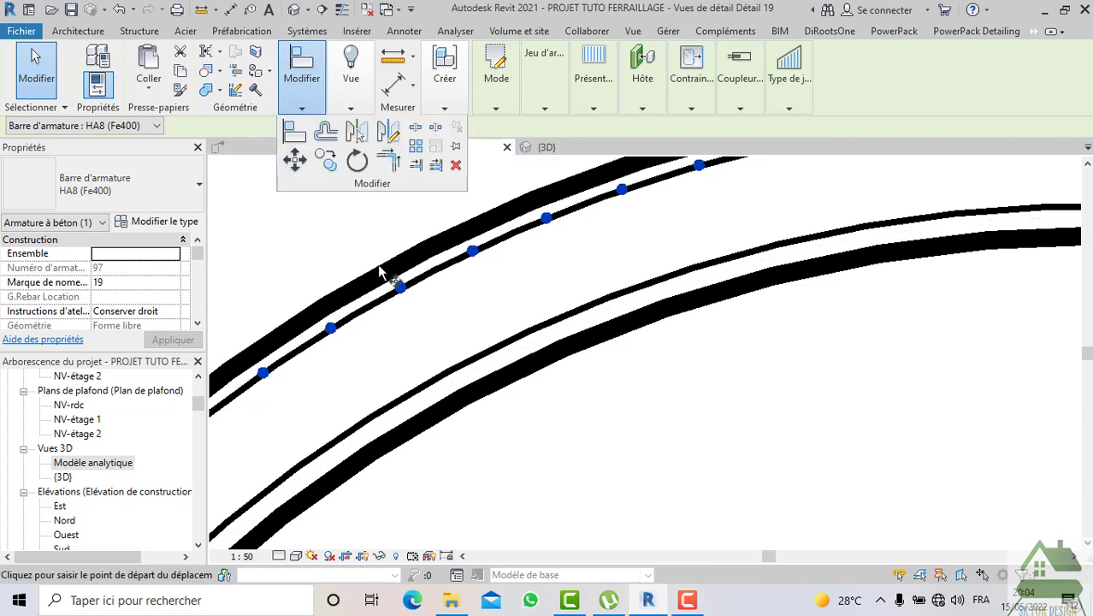
scroll(402, 295, up, 4)
click(415, 295)
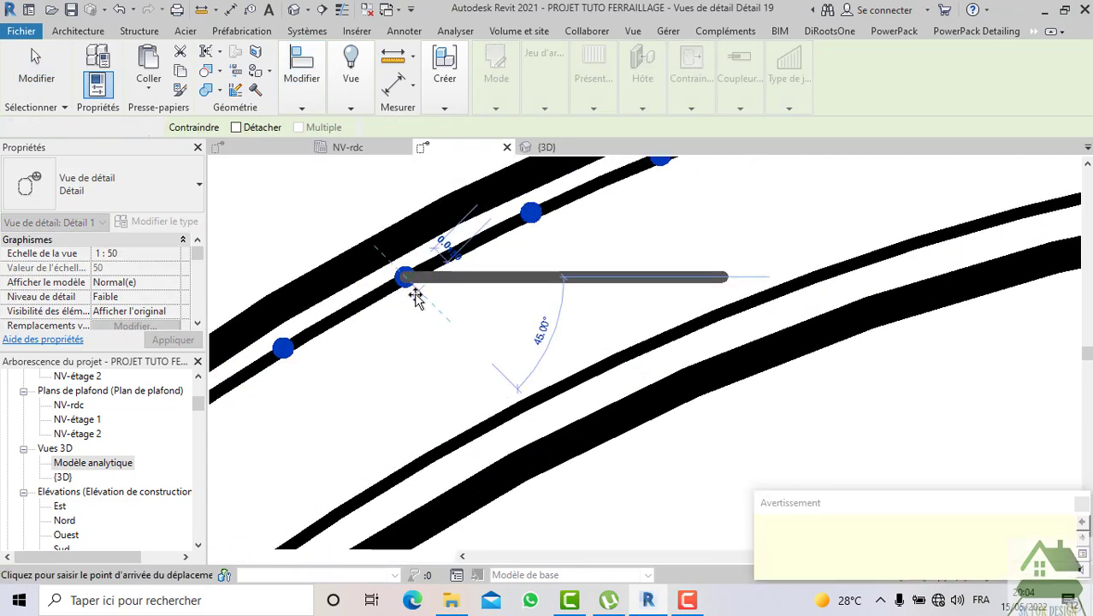
scroll(415, 294, down, 1)
click(423, 331)
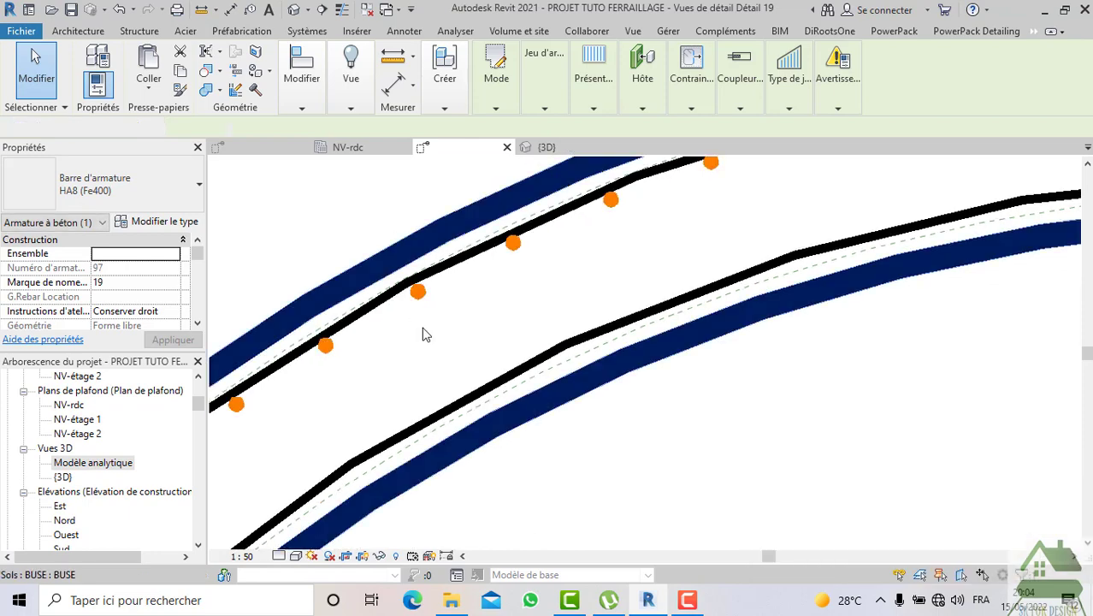
scroll(422, 330, down, 4)
click(586, 413)
Move the lower HA8 bar set vertically upward so the bars rest on the inner side of the outer circular HA10 bar
scroll(586, 413, down, 2)
middle_drag(606, 426, 591, 272)
scroll(590, 271, down, 4)
middle_drag(609, 507, 592, 399)
scroll(621, 530, up, 3)
scroll(622, 536, up, 6)
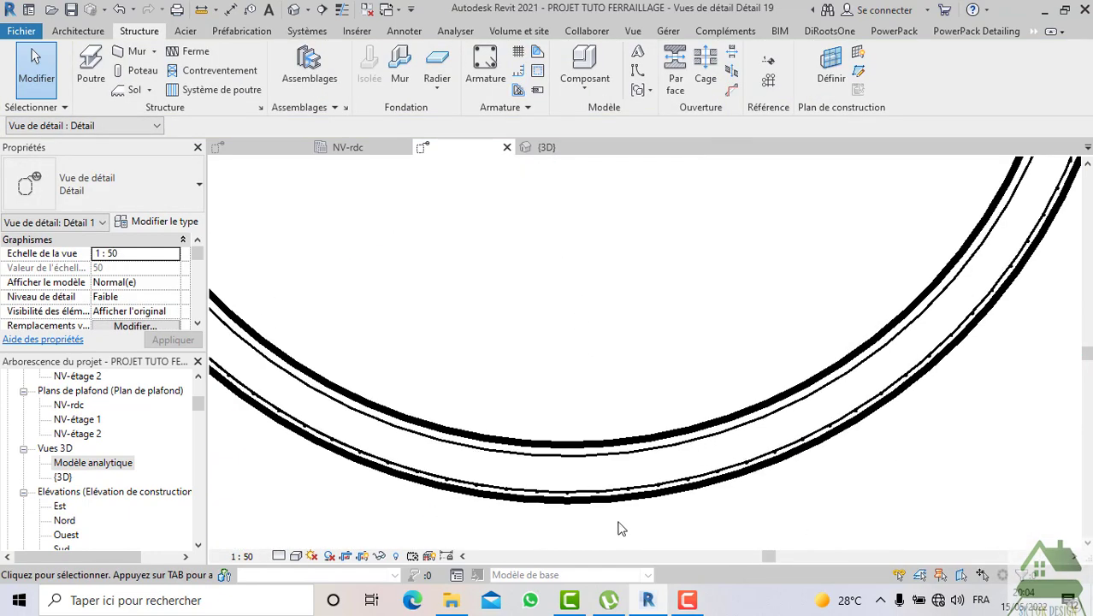
click(559, 473)
mouse_move(297, 107)
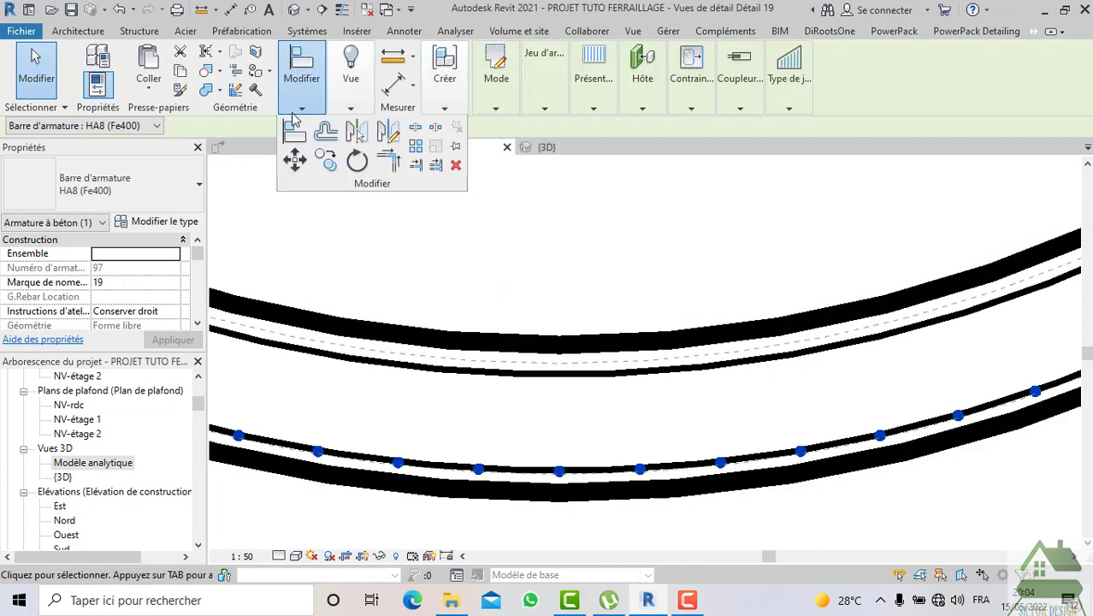
scroll(581, 470, up, 2)
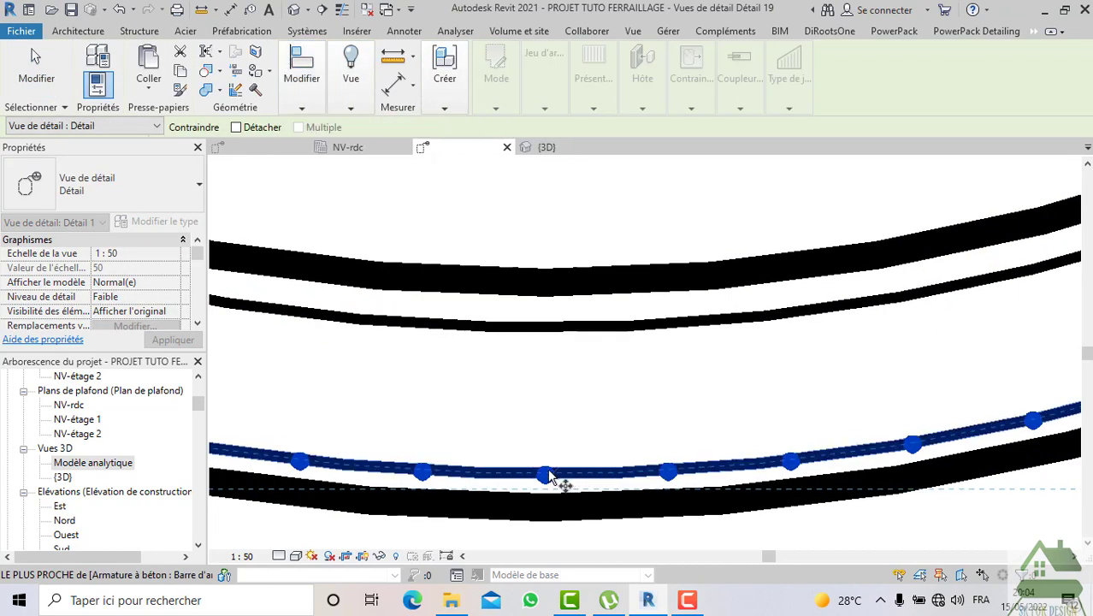
click(545, 472)
click(545, 459)
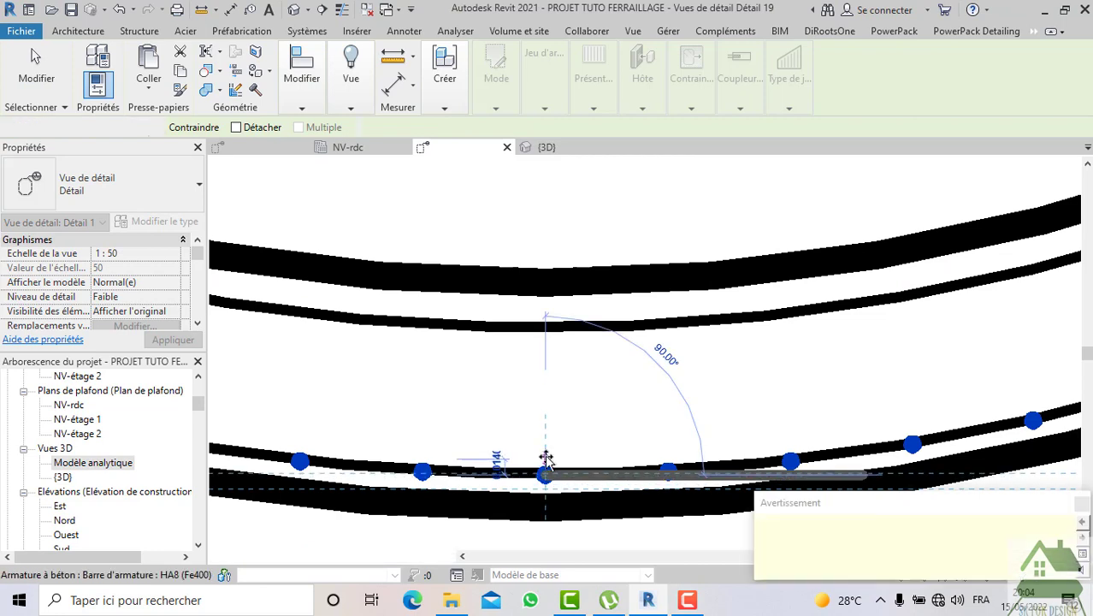
click(555, 426)
scroll(555, 425, down, 4)
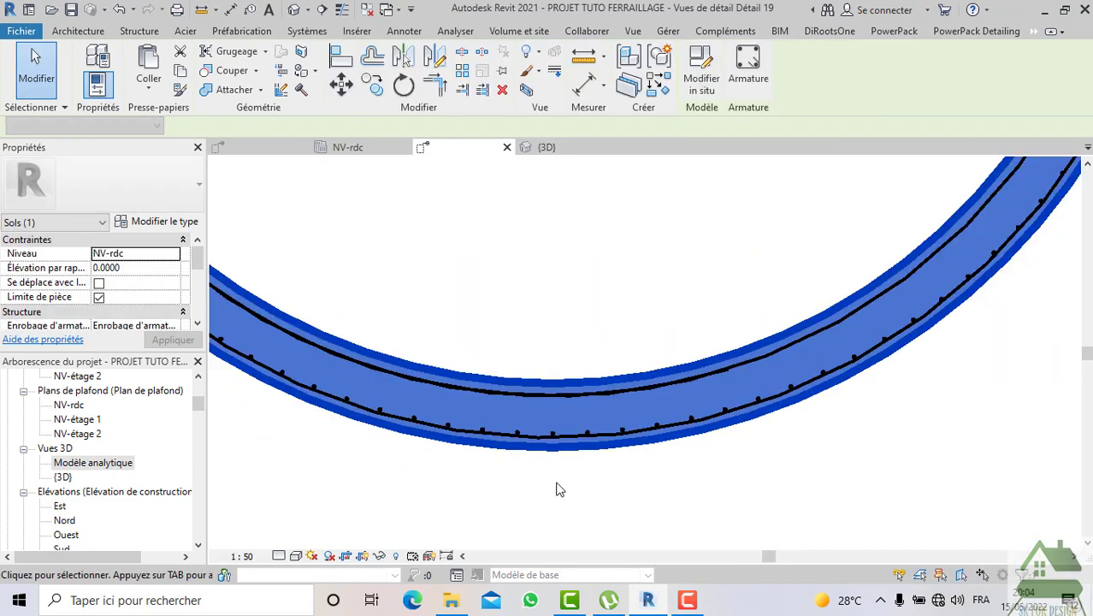
click(555, 489)
Examine the bars between the inner and outer faces in the detail section and the cylinder's open end in 3D
scroll(555, 487, down, 5)
scroll(404, 237, up, 1)
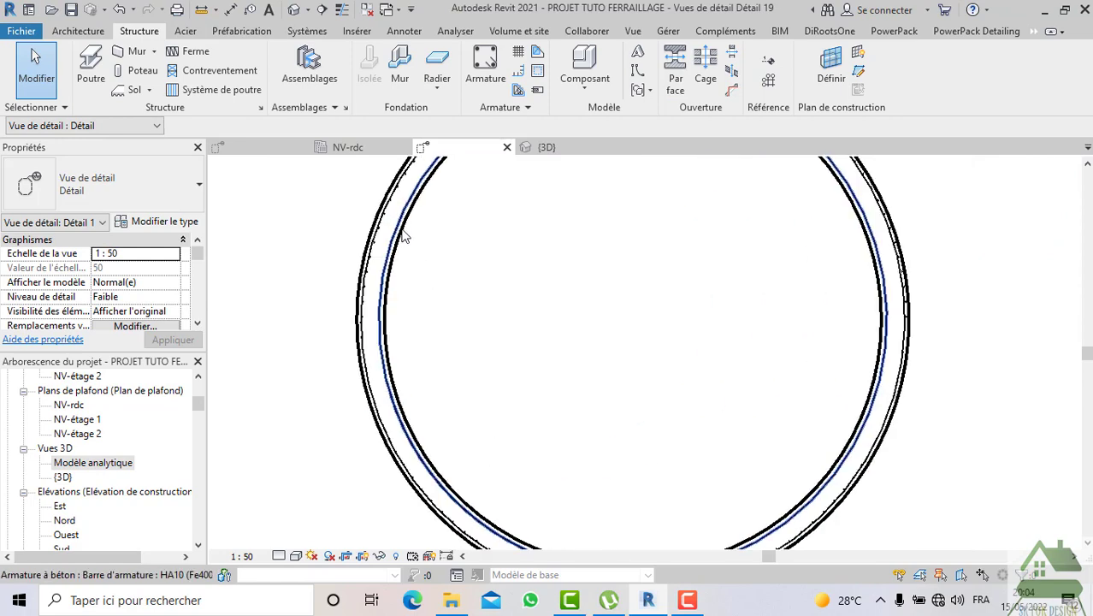
scroll(403, 236, up, 2)
scroll(427, 256, down, 2)
scroll(423, 253, up, 1)
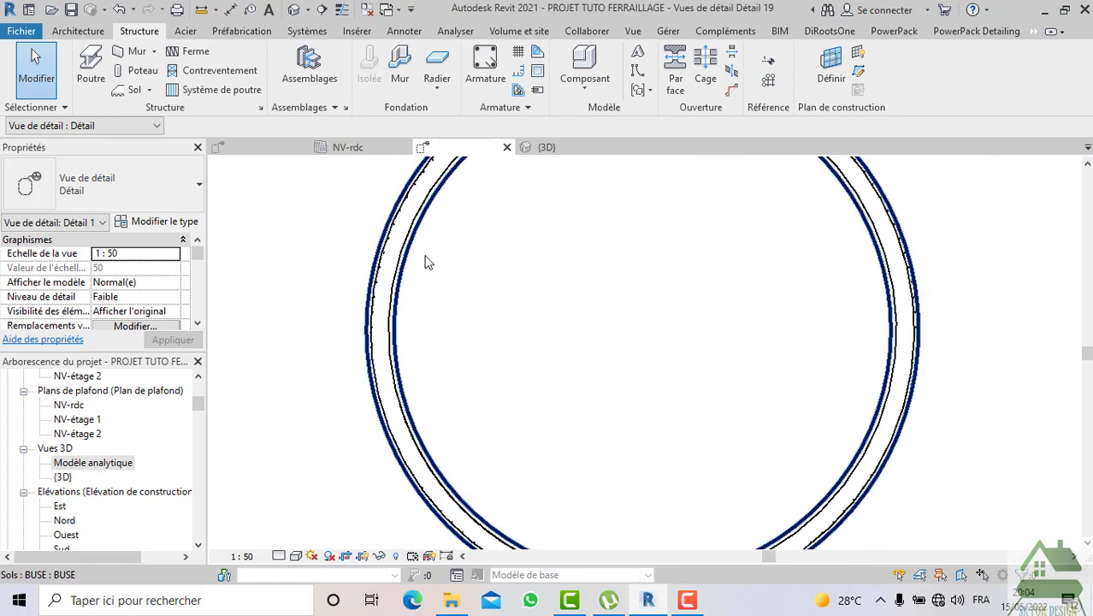
scroll(436, 272, down, 3)
click(545, 147)
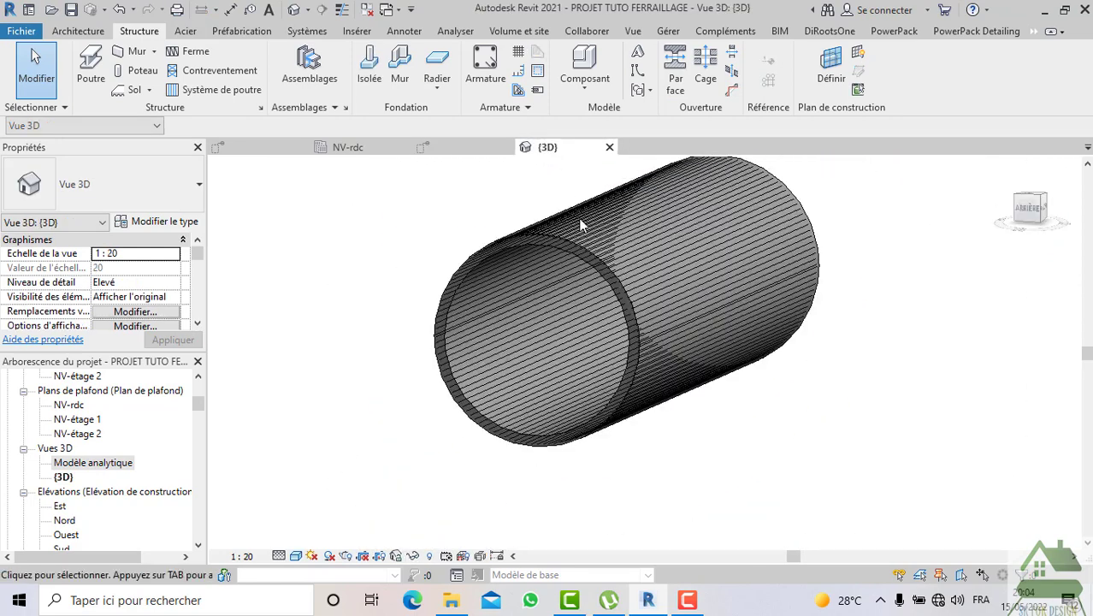
click(1036, 211)
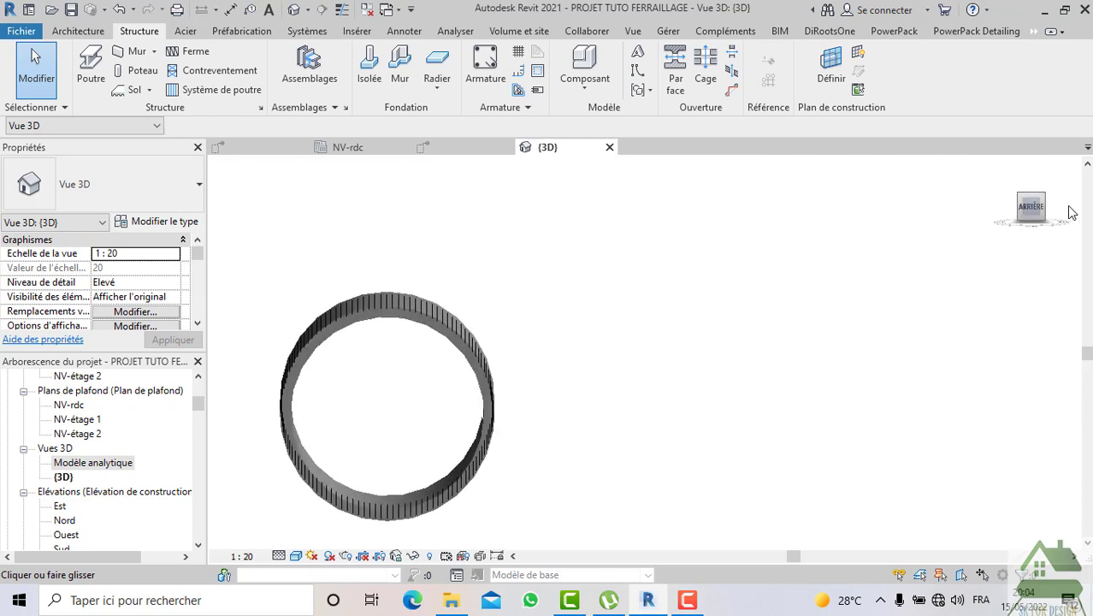
drag(233, 207, 1042, 215)
scroll(930, 262, down, 2)
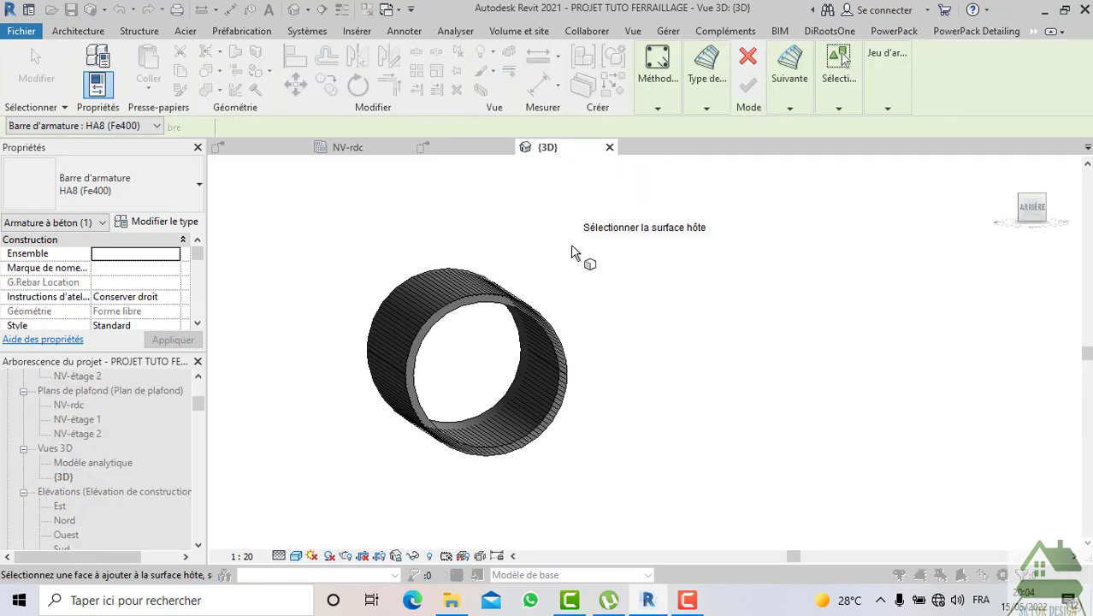
For free-form HA8 rebar with Alignée distribution, select the upper and lower inner faces of the cylinder as host surface
click(776, 107)
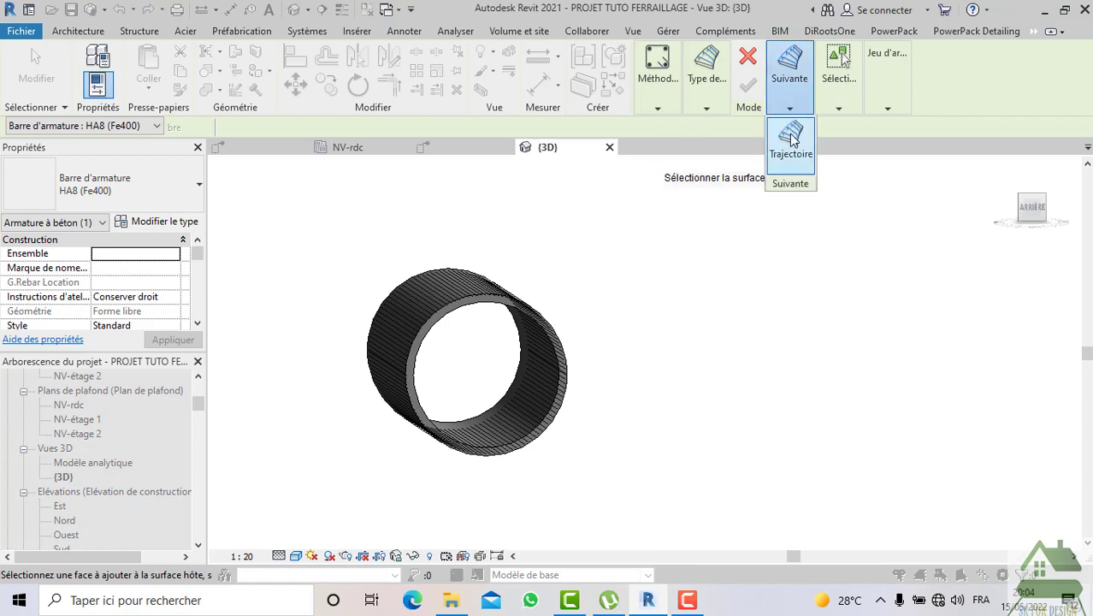
click(706, 108)
click(699, 144)
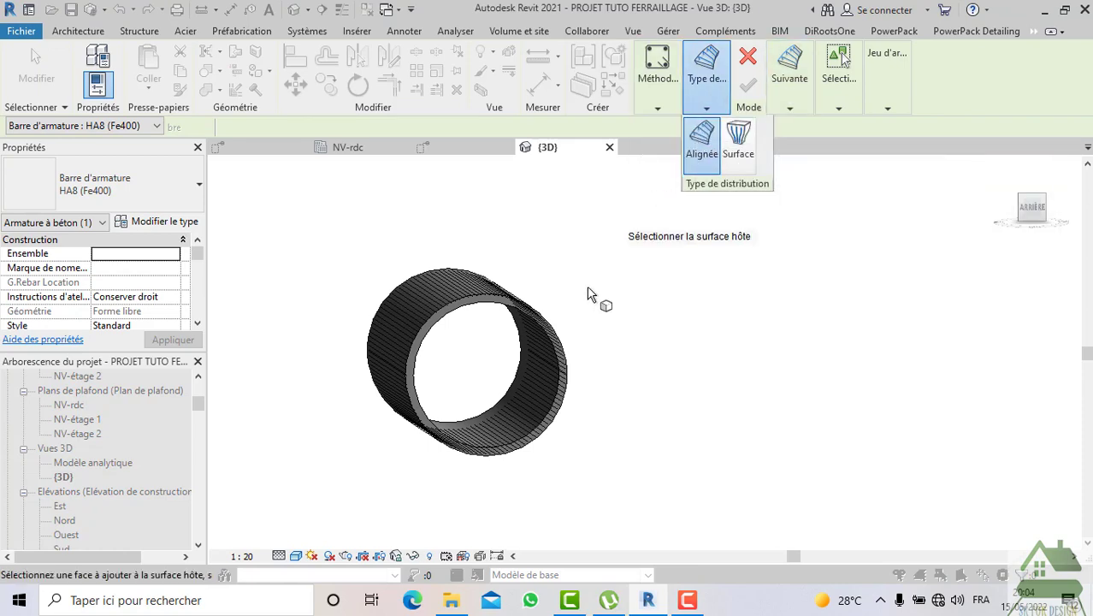
scroll(507, 329, up, 5)
scroll(755, 312, down, 5)
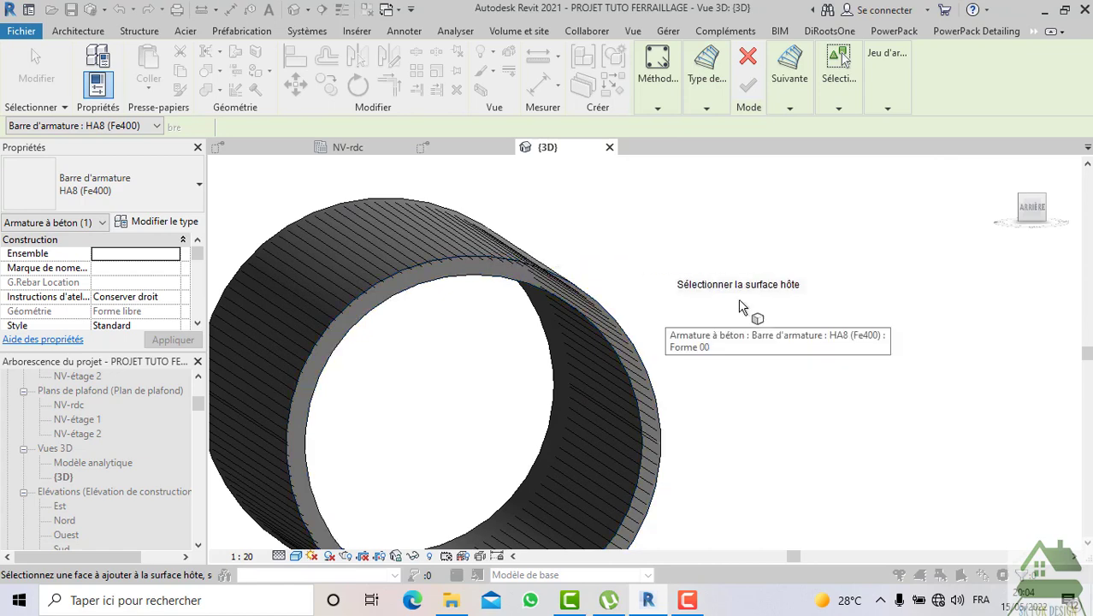
click(1033, 207)
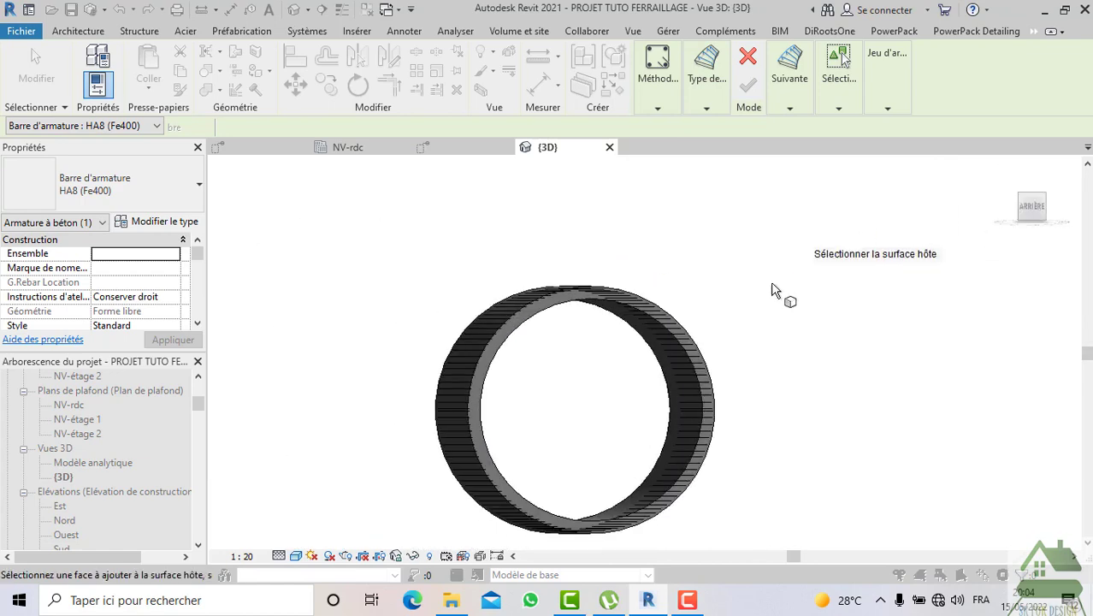
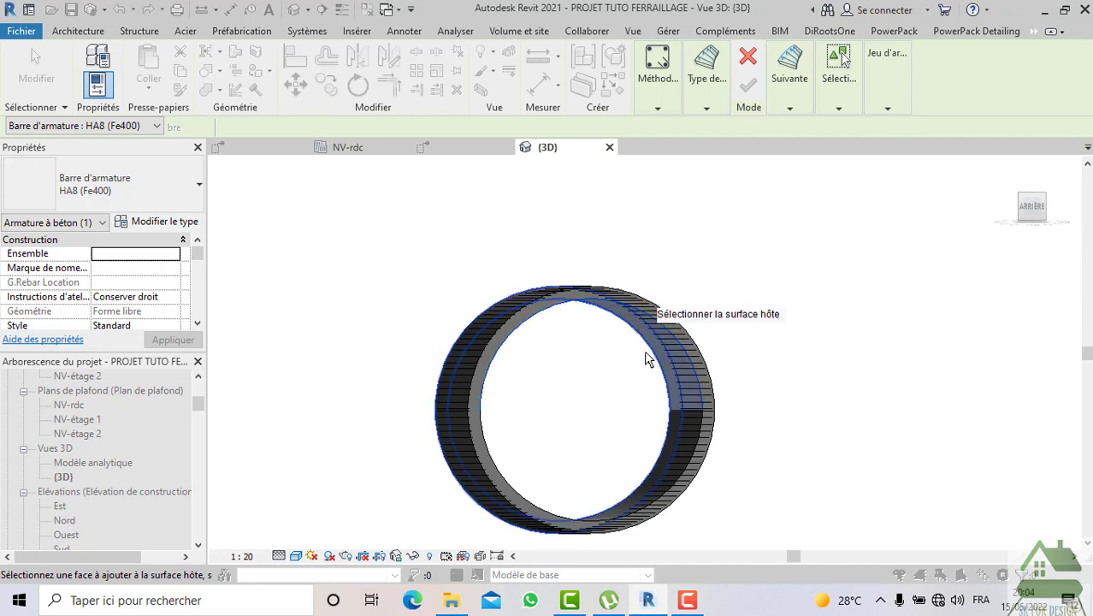
click(665, 478)
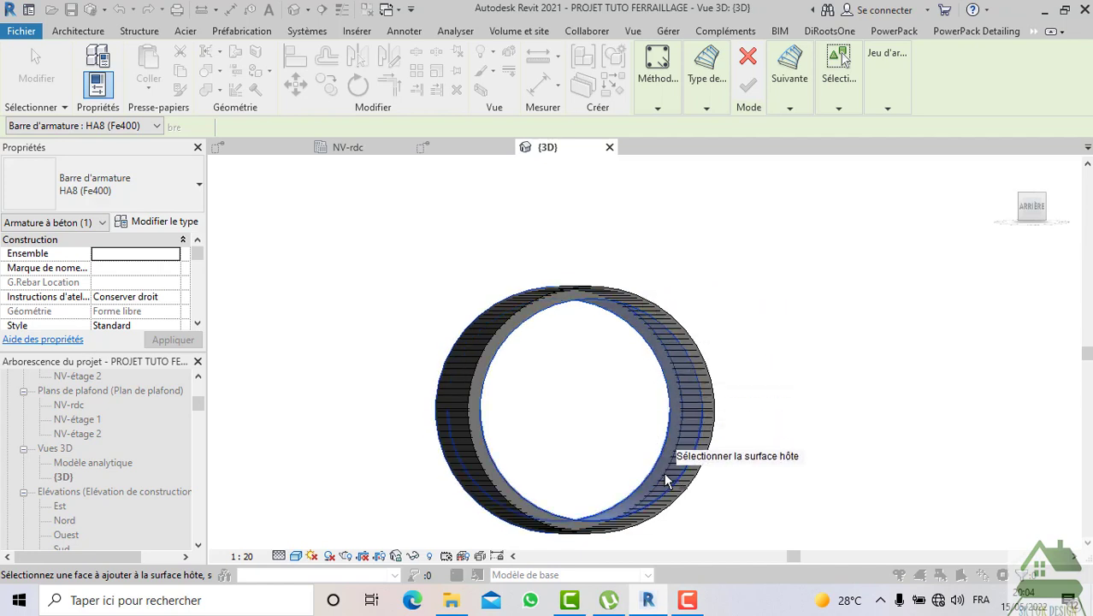
Choose the inner circular edge at the cylinder's open end as the trajectory and place the HA8 bar set
click(788, 110)
click(787, 152)
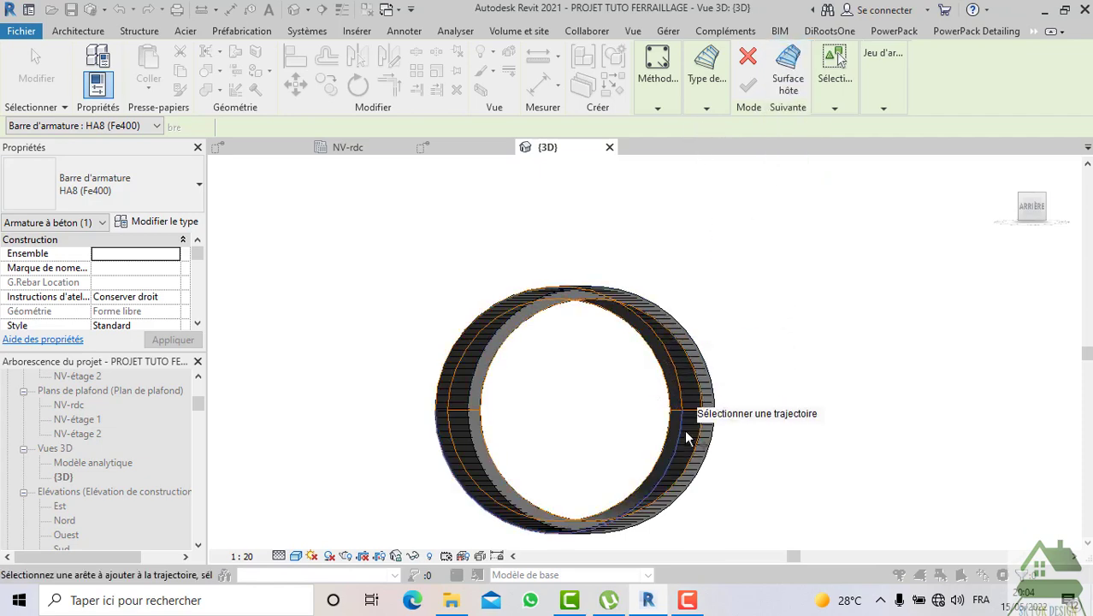
scroll(697, 434, up, 2)
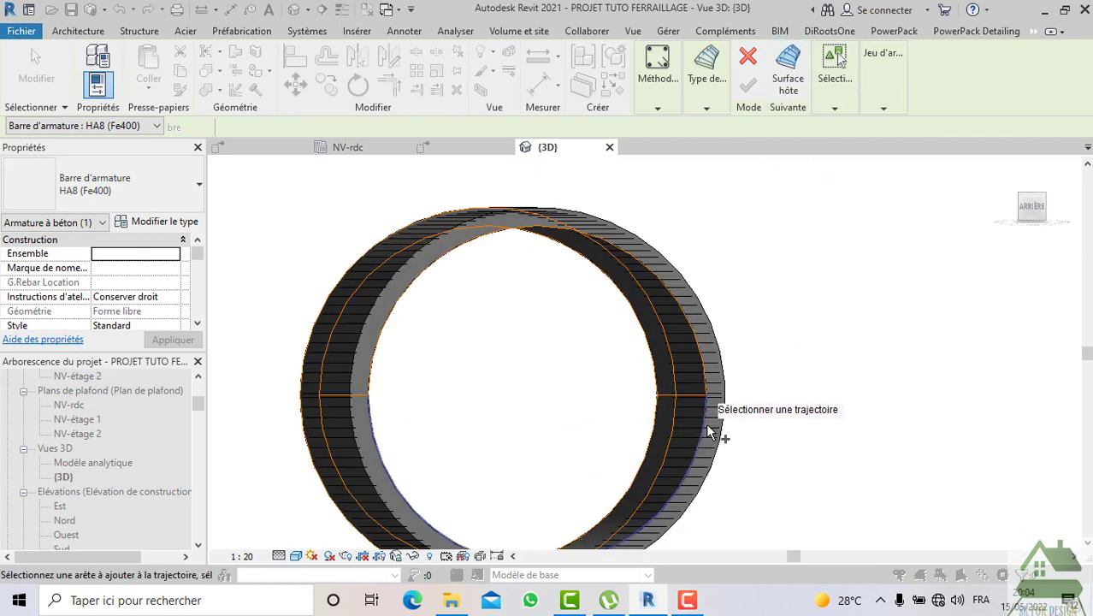
click(703, 368)
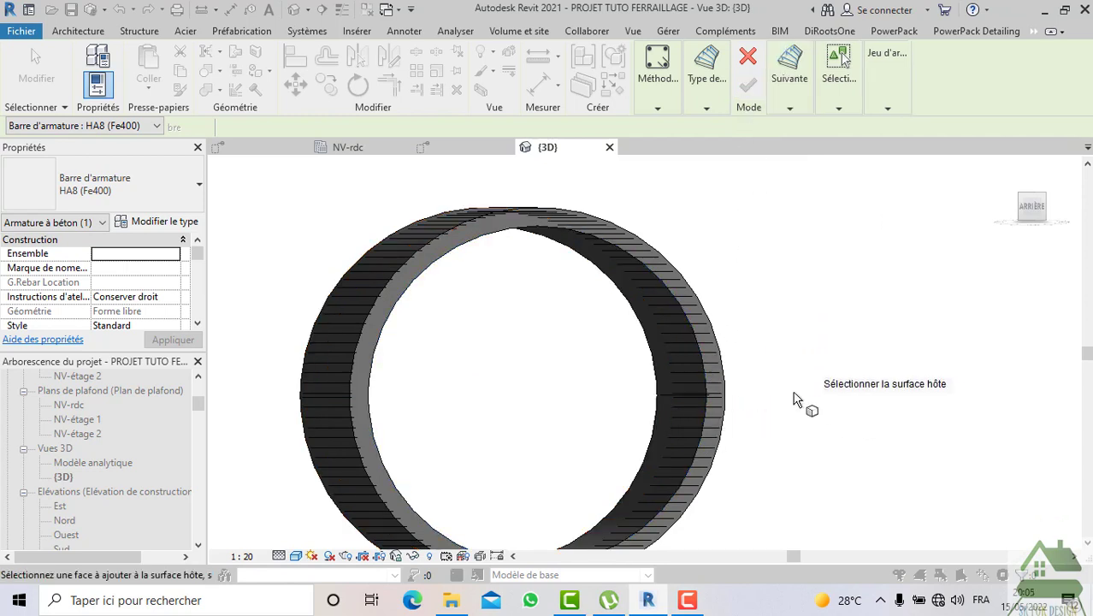
scroll(756, 316, down, 2)
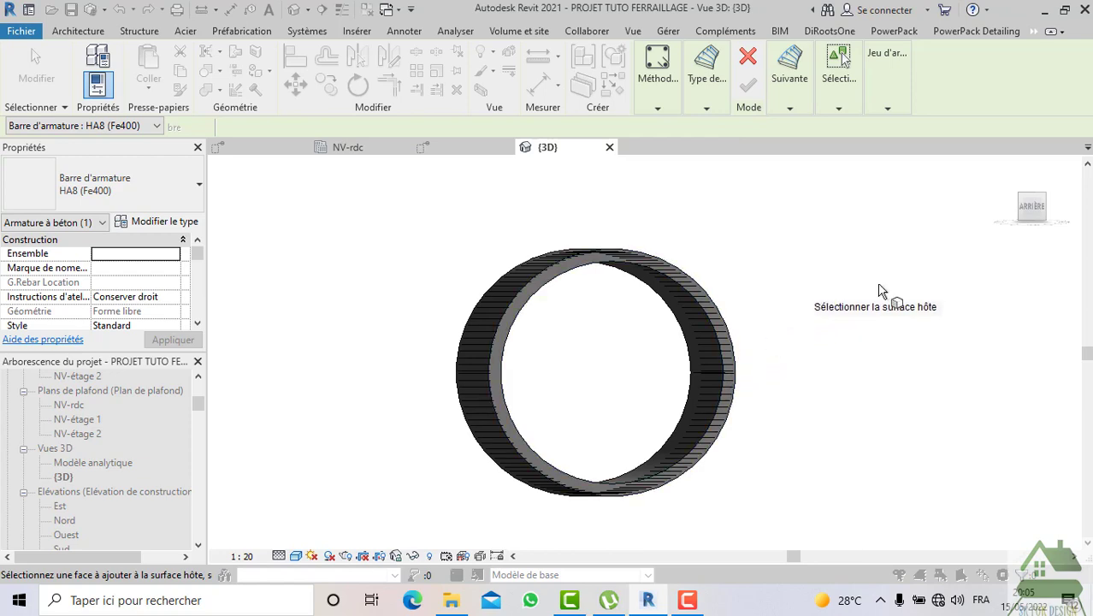
In the detail section view, select the upper and lower inner faces as host surface for another aligned HA8 bar set
click(1067, 224)
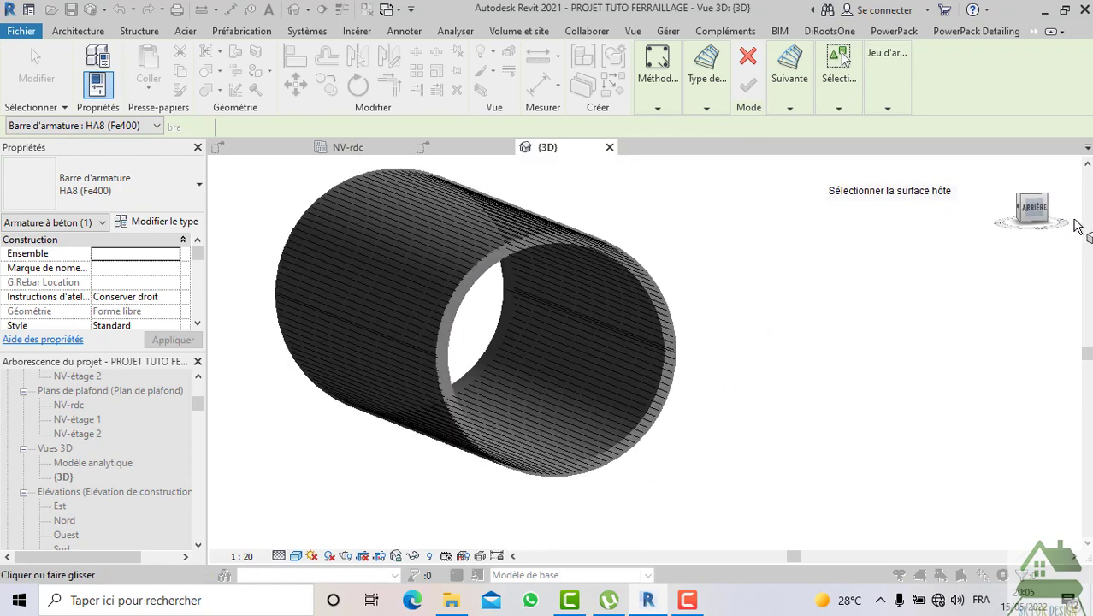
scroll(526, 311, up, 1)
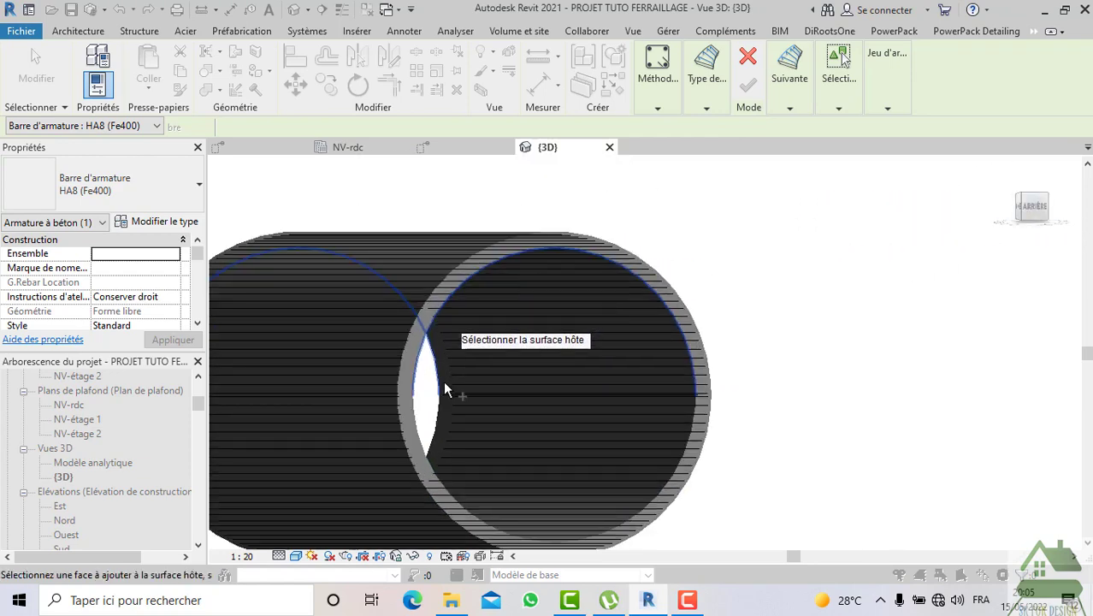
scroll(724, 435, up, 3)
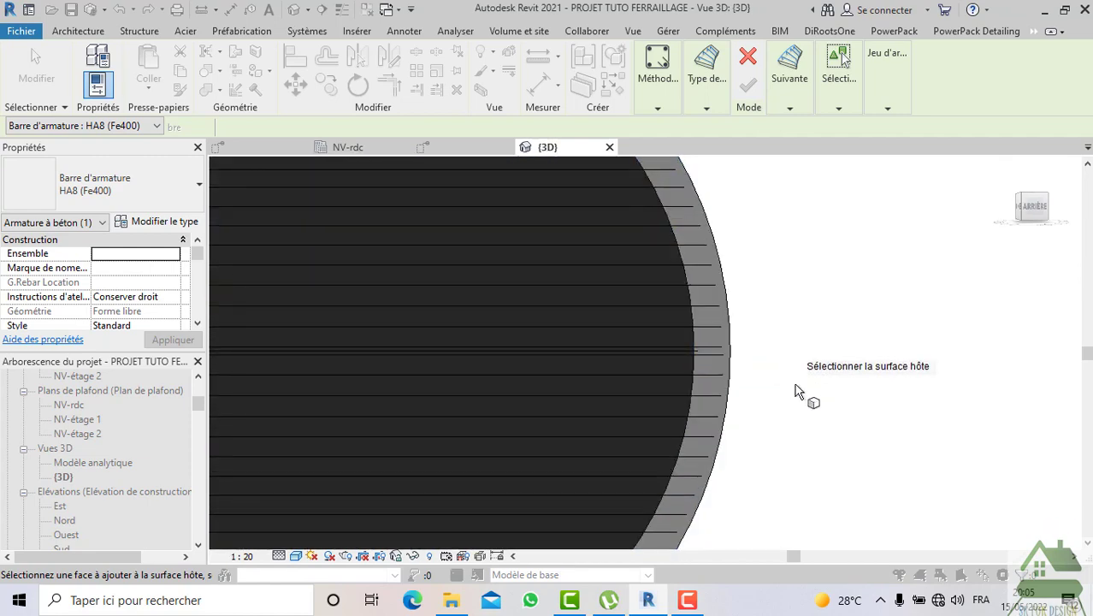
scroll(804, 393, down, 3)
scroll(703, 419, up, 1)
scroll(702, 419, down, 3)
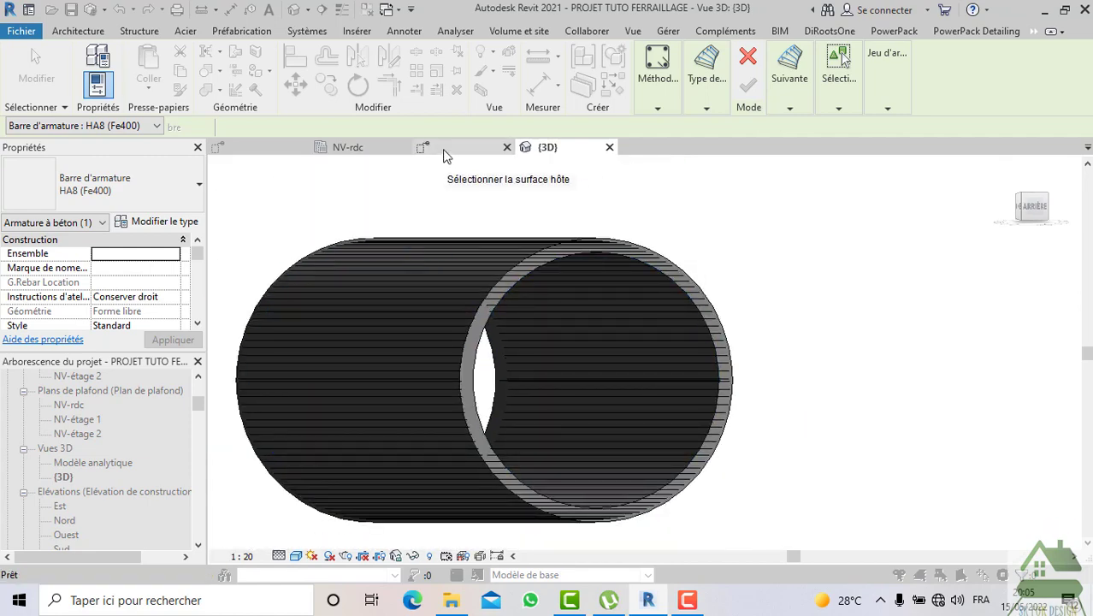
click(443, 149)
middle_drag(542, 224, 556, 307)
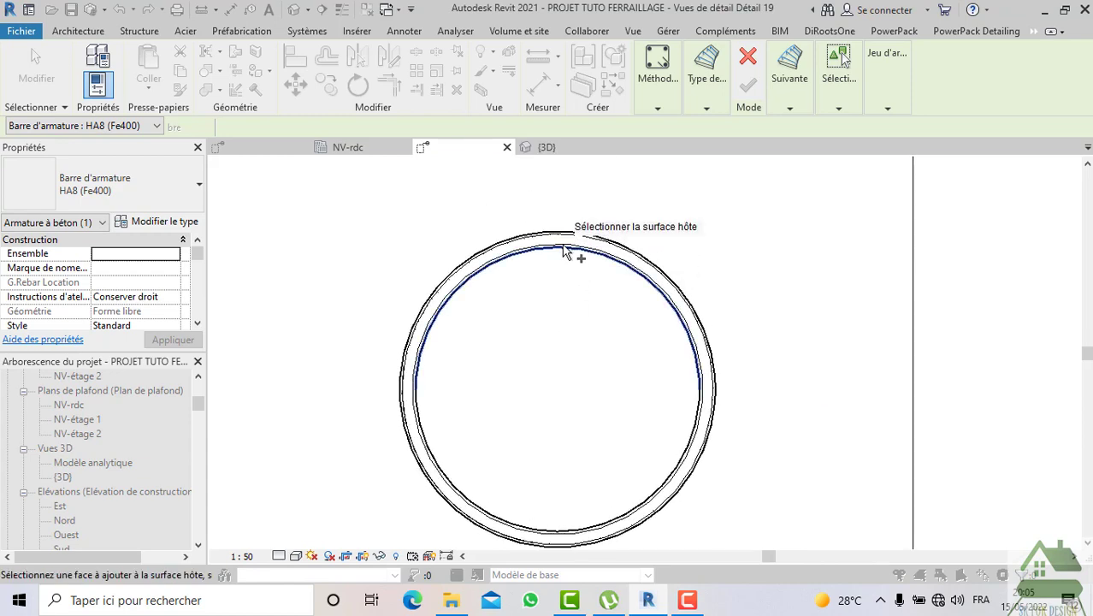
click(703, 109)
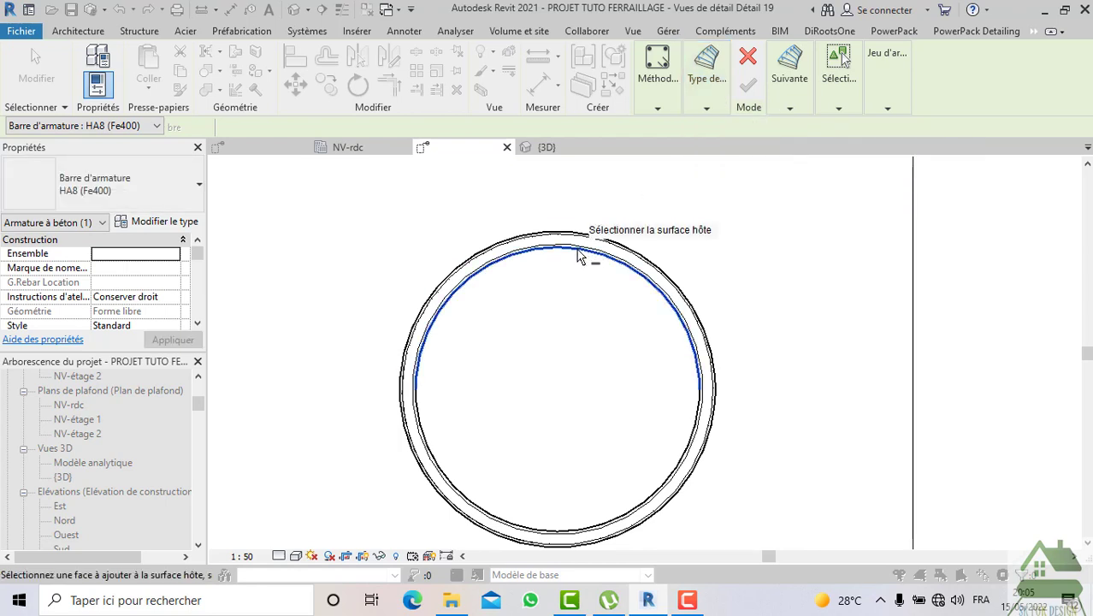
click(462, 496)
Use the upper and lower inner circular edges as the trajectory, place the HA8 bars and end the rebar command
click(789, 109)
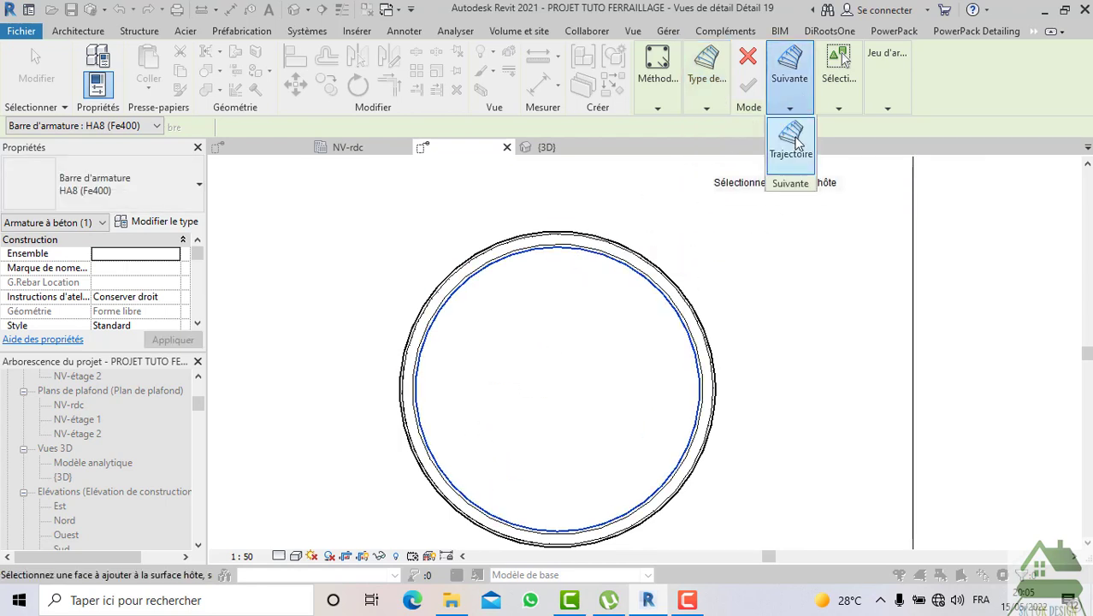
click(790, 137)
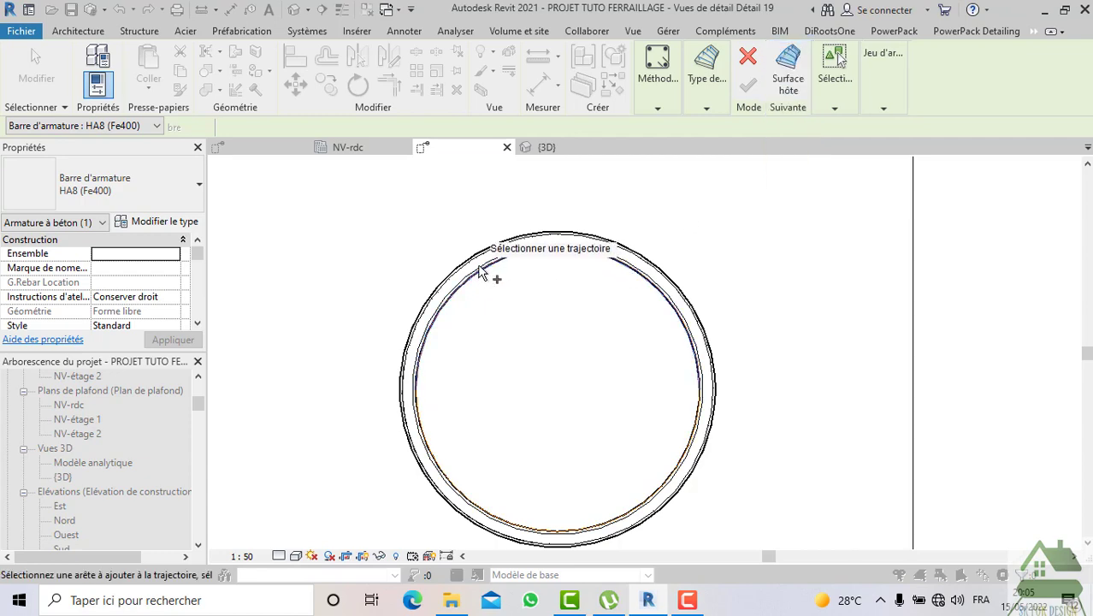
scroll(483, 265, up, 2)
scroll(556, 273, up, 3)
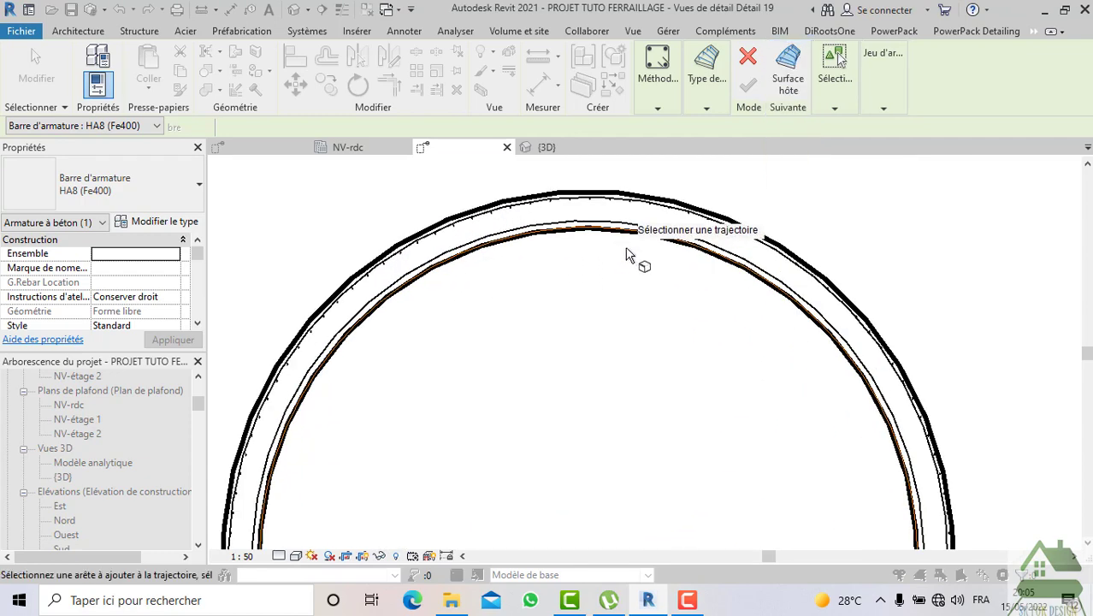
click(564, 228)
scroll(566, 228, down, 6)
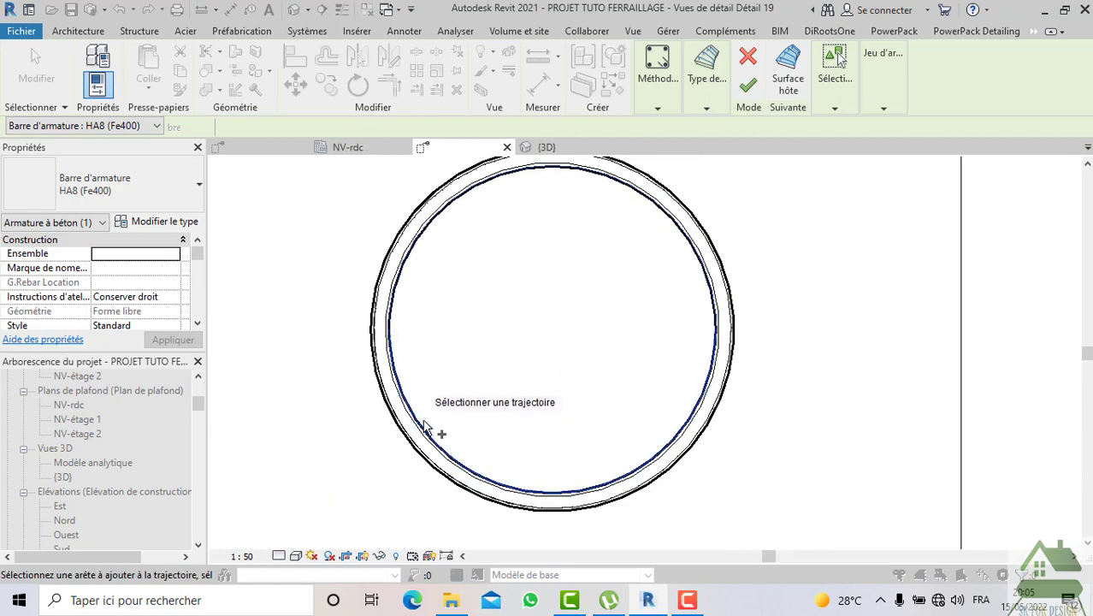
click(748, 96)
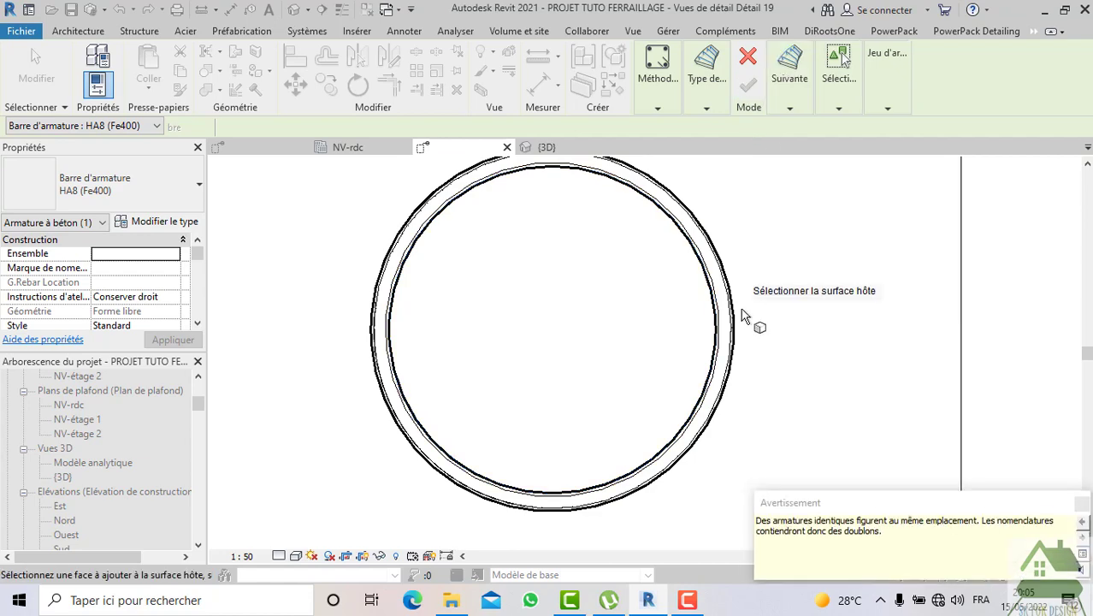
scroll(743, 315, down, 1)
key(Escape)
key(Escape)
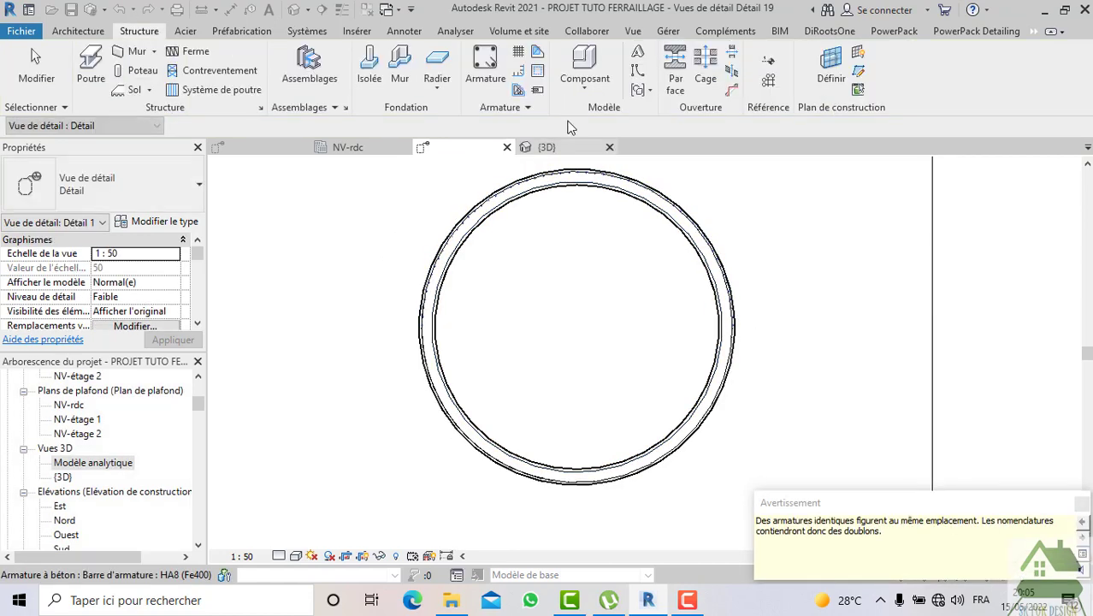
Inspect the cylinder's wall and open end in 3D, at an angle and straight on from the rear
click(558, 150)
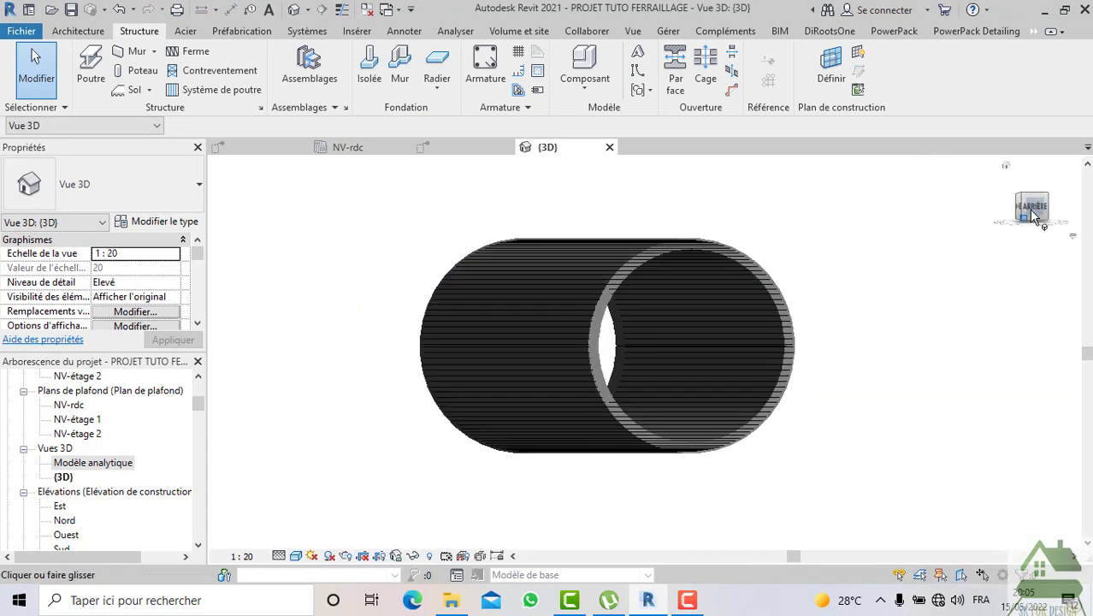
click(1035, 215)
scroll(597, 221, up, 4)
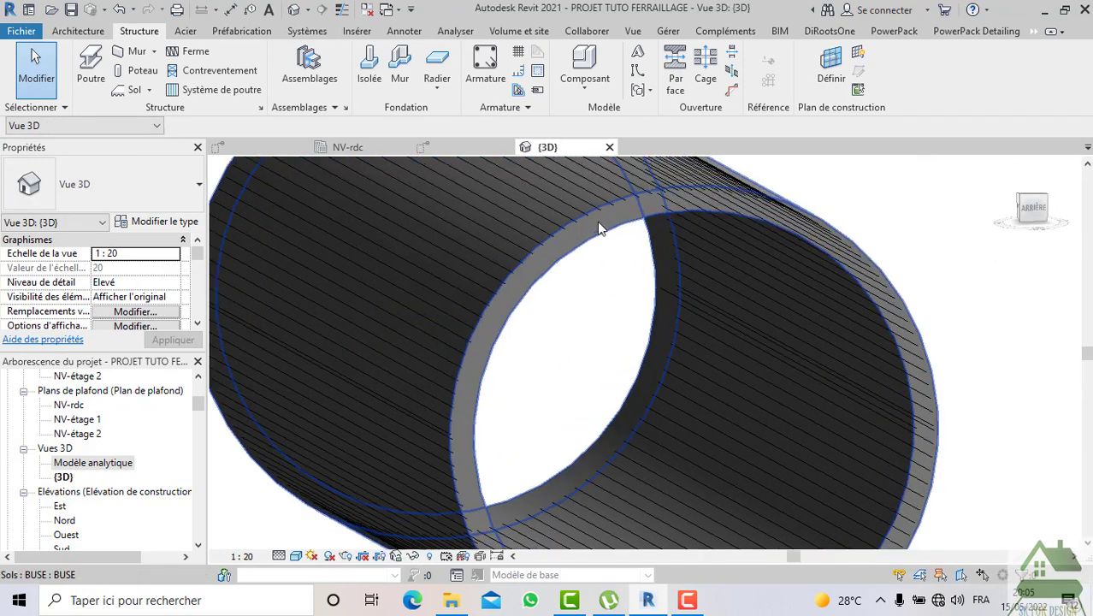
scroll(500, 310, up, 5)
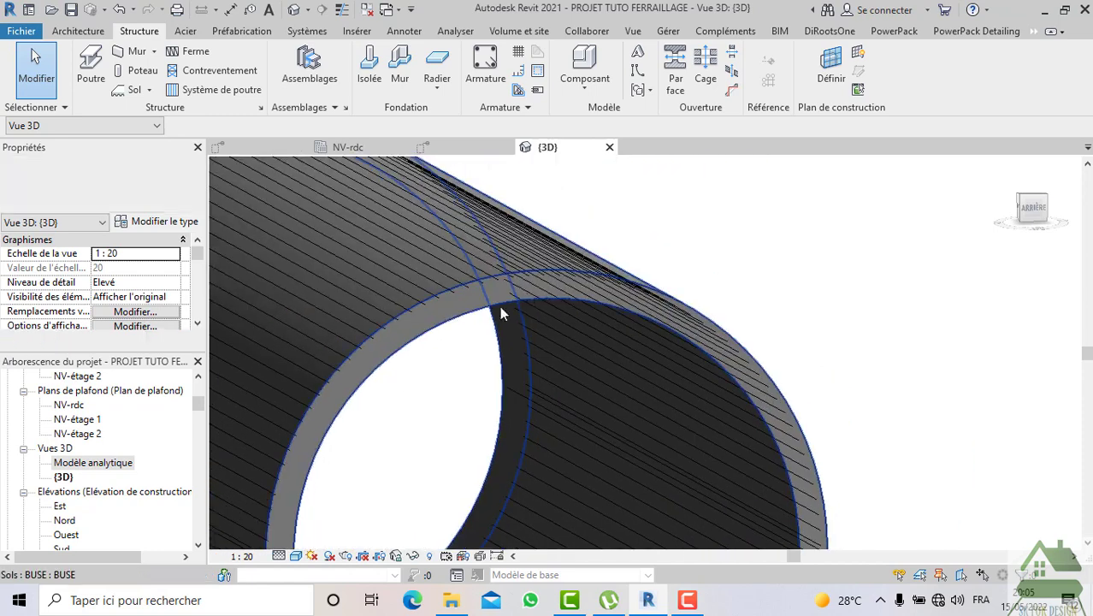
scroll(809, 243, down, 4)
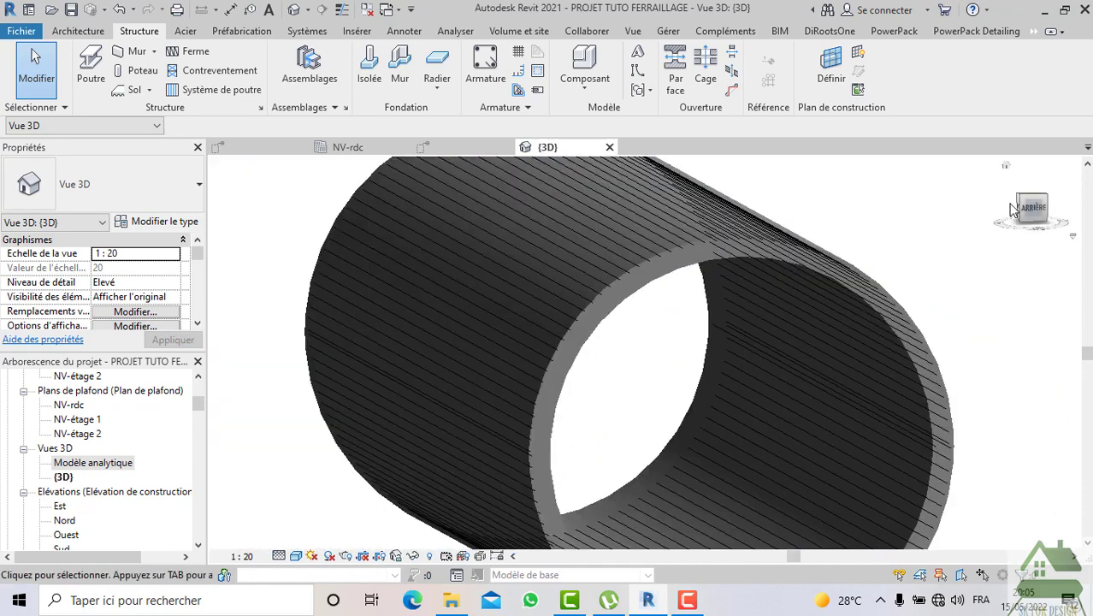
click(1031, 215)
scroll(667, 329, up, 6)
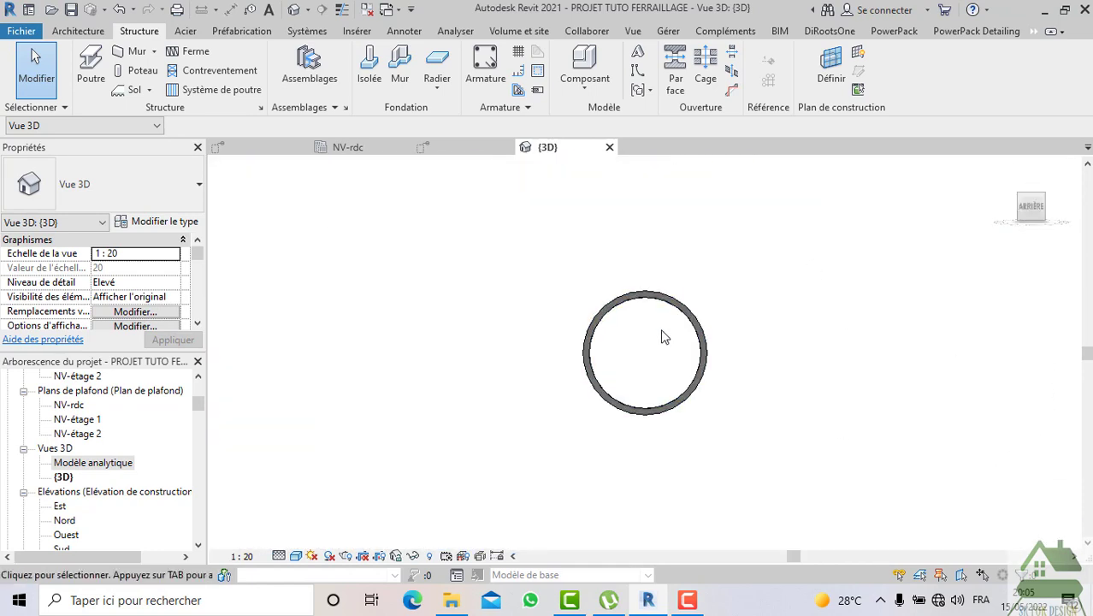
scroll(623, 283, down, 3)
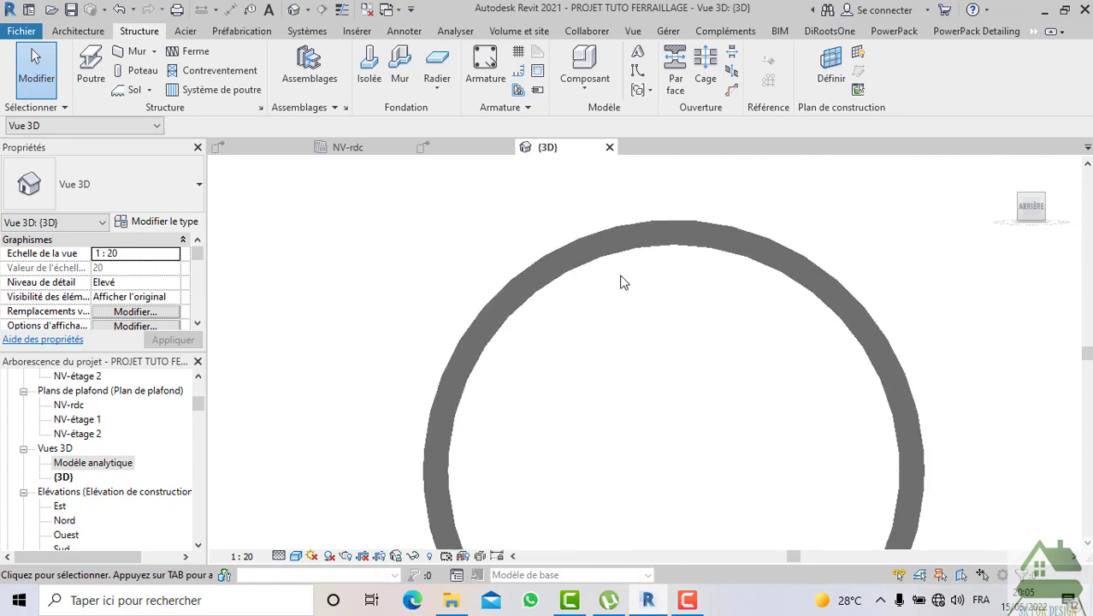
Set the visual style of the 3D view to Image filaire
click(310, 556)
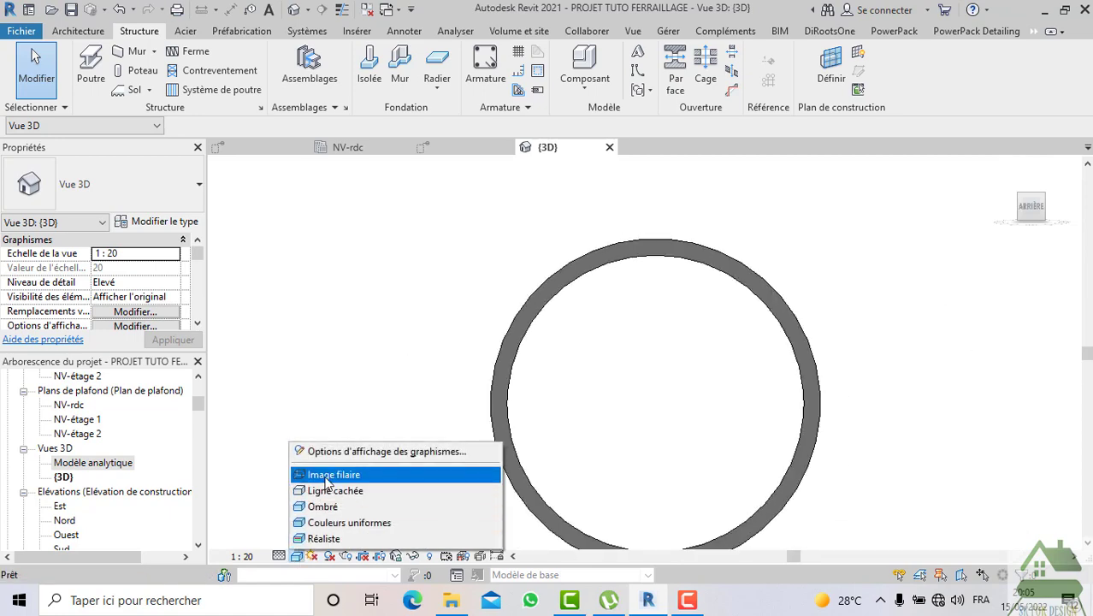
click(325, 473)
scroll(609, 272, up, 3)
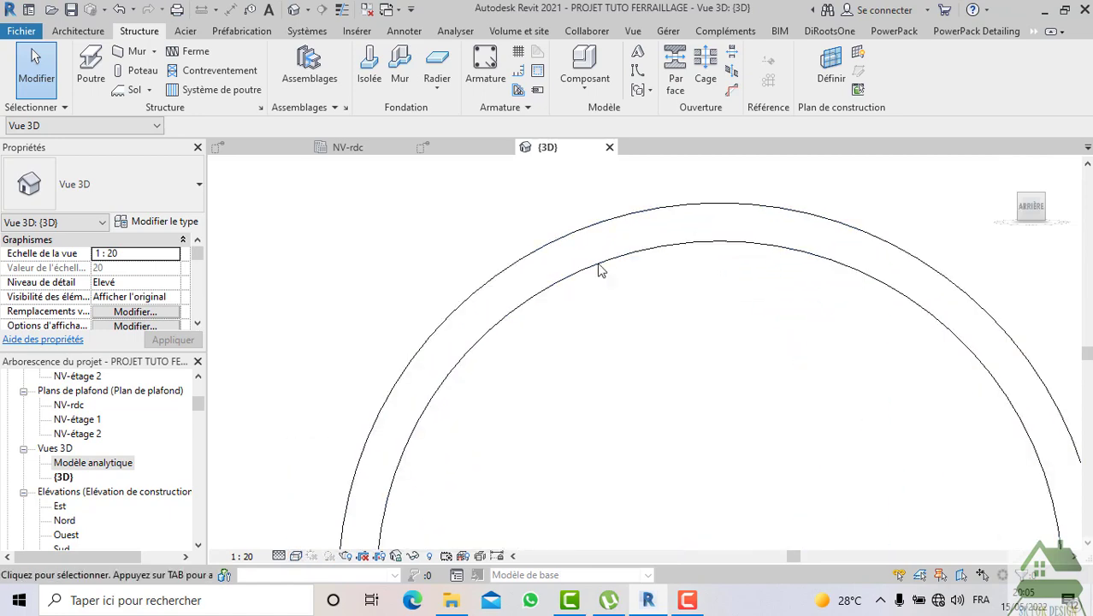
In the detail section view, move the HA8 bar at the inner face onto the neighbouring circular HA10 bar
click(471, 150)
scroll(442, 359, up, 5)
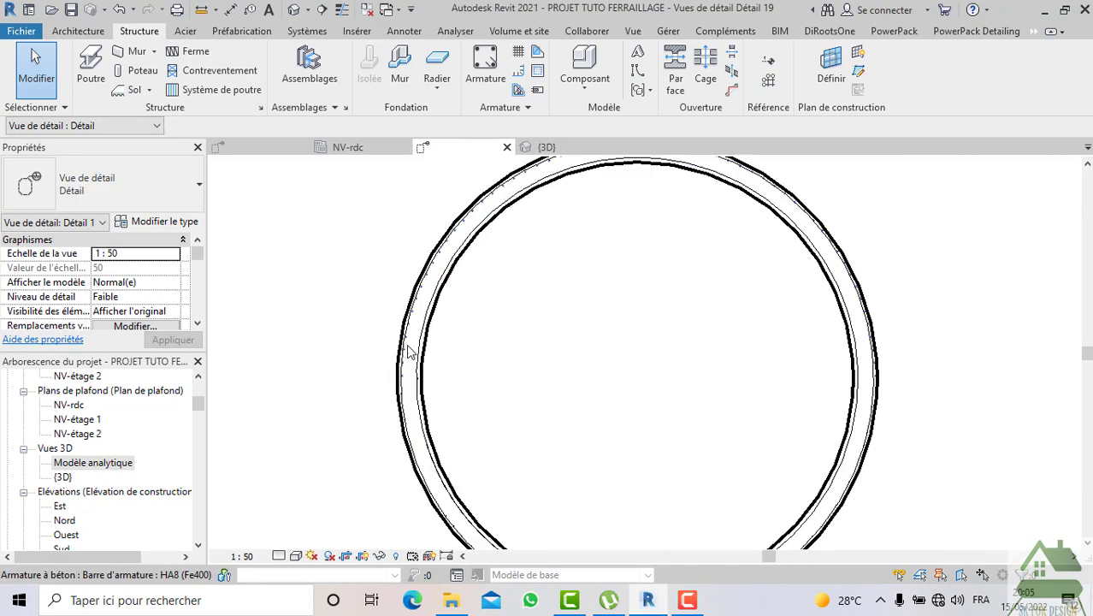
scroll(432, 380, up, 5)
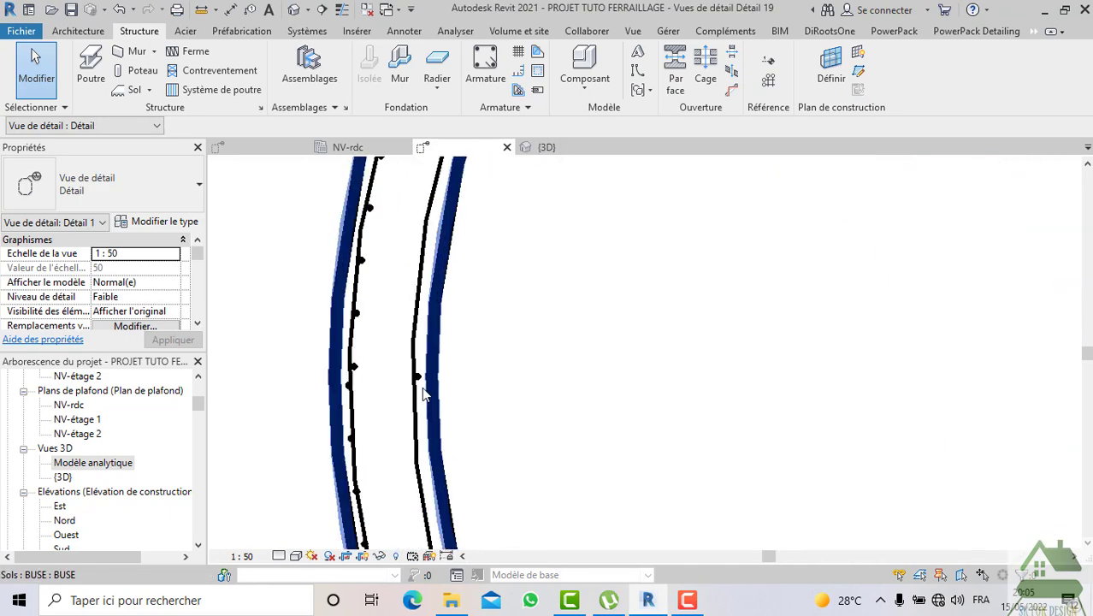
scroll(423, 389, up, 3)
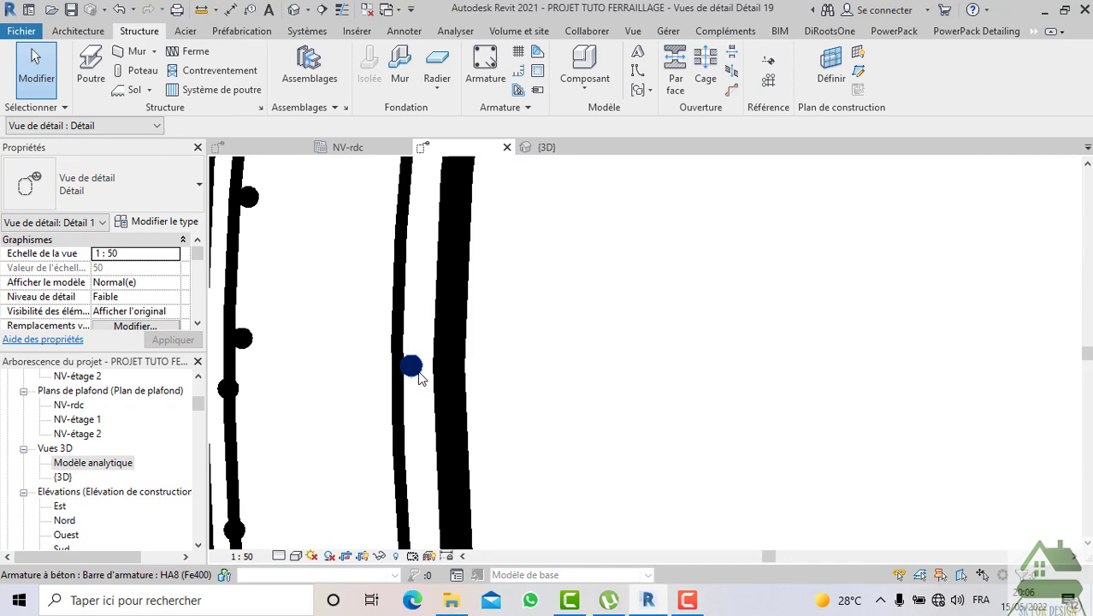
click(419, 376)
scroll(419, 372, down, 5)
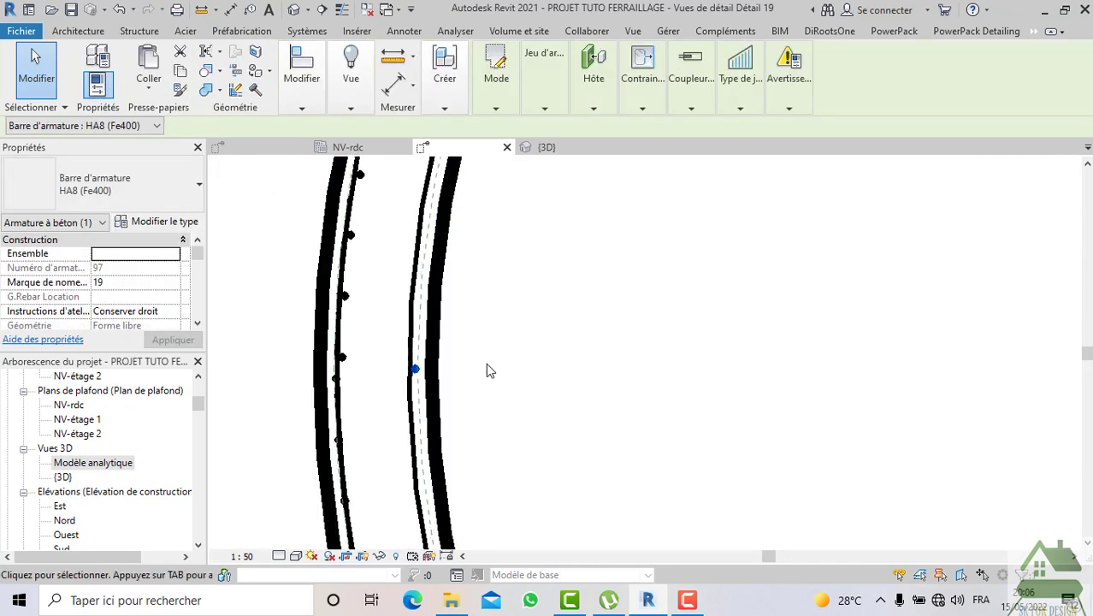
scroll(488, 362, down, 1)
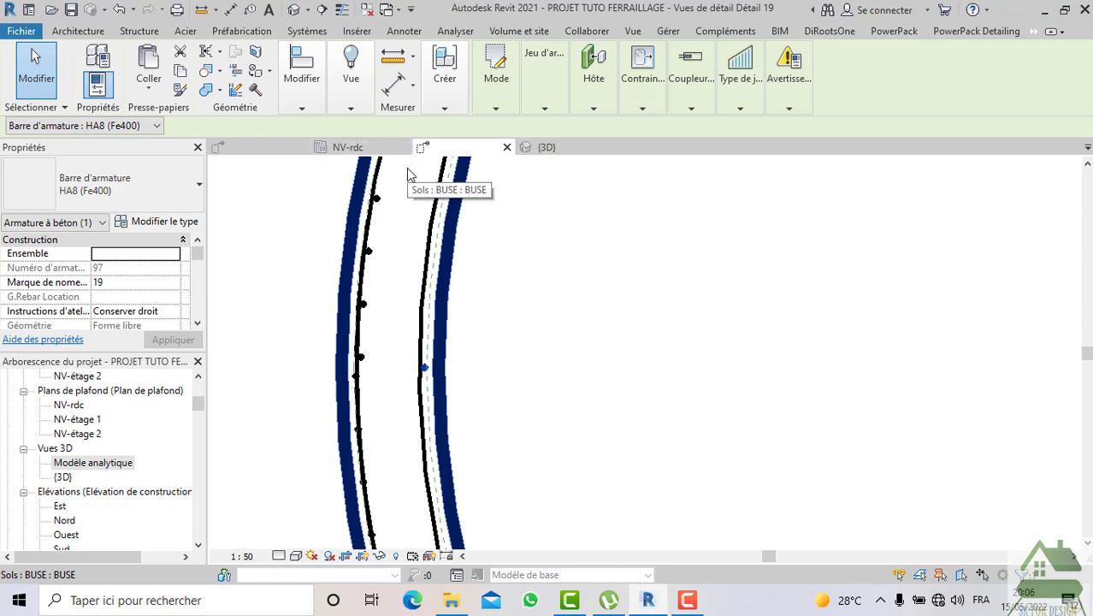
click(301, 106)
scroll(420, 366, up, 4)
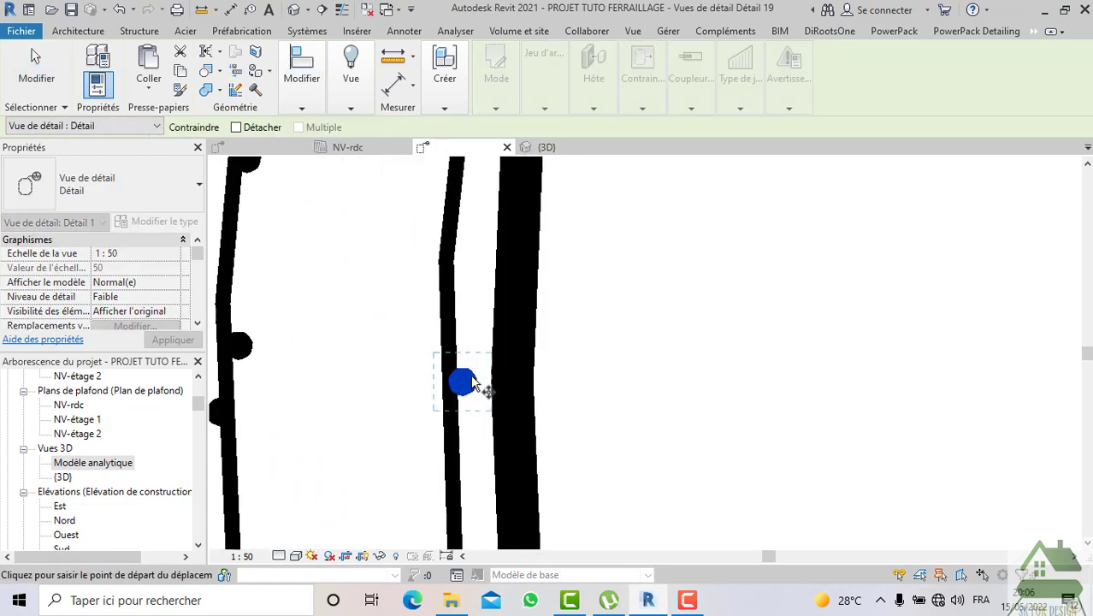
click(443, 388)
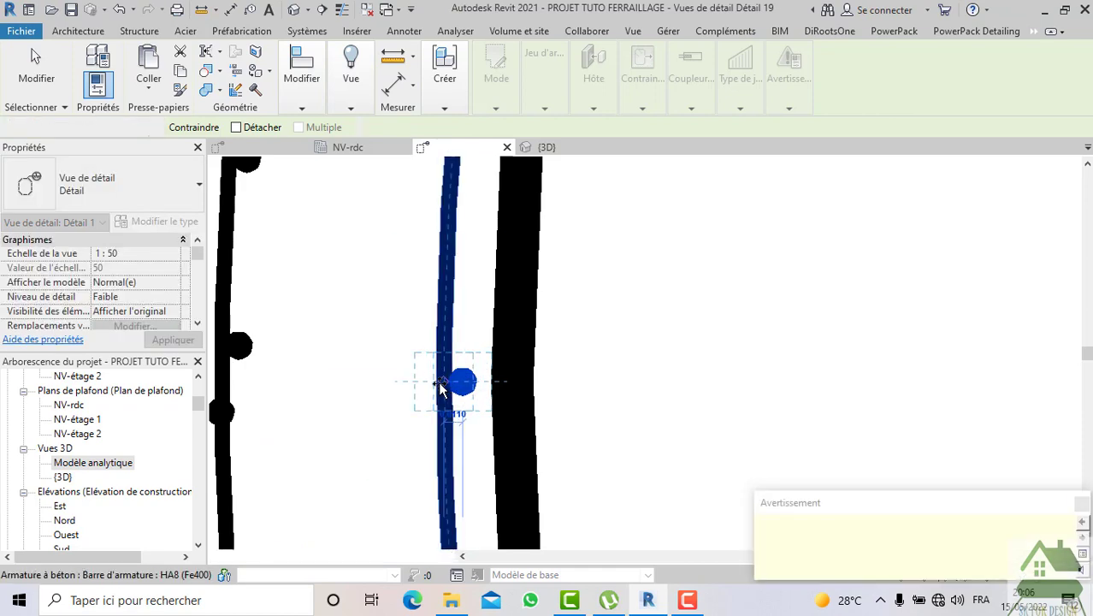
click(619, 393)
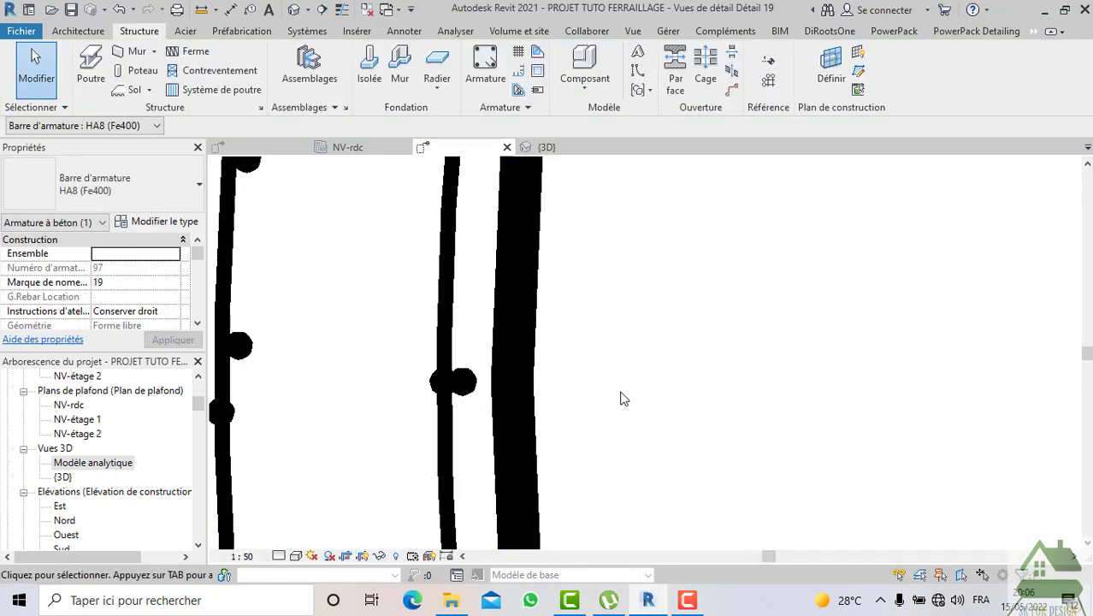
Delete the duplicate HA8 bar lying between the inner circular HA10 bar and the cylinder's inner face
click(448, 337)
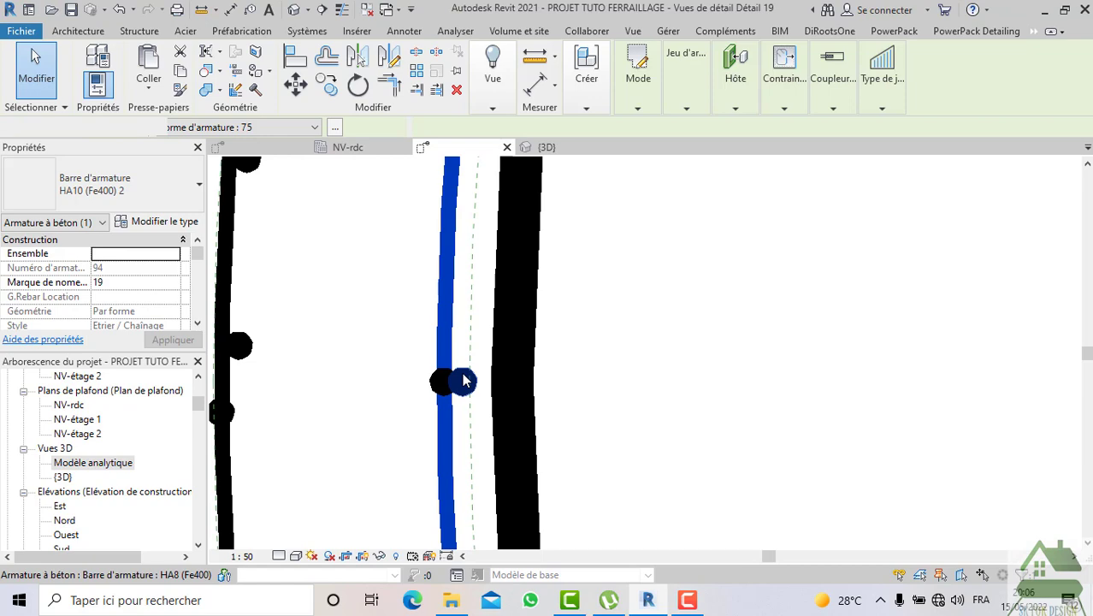
click(462, 380)
key(Delete)
scroll(477, 367, down, 2)
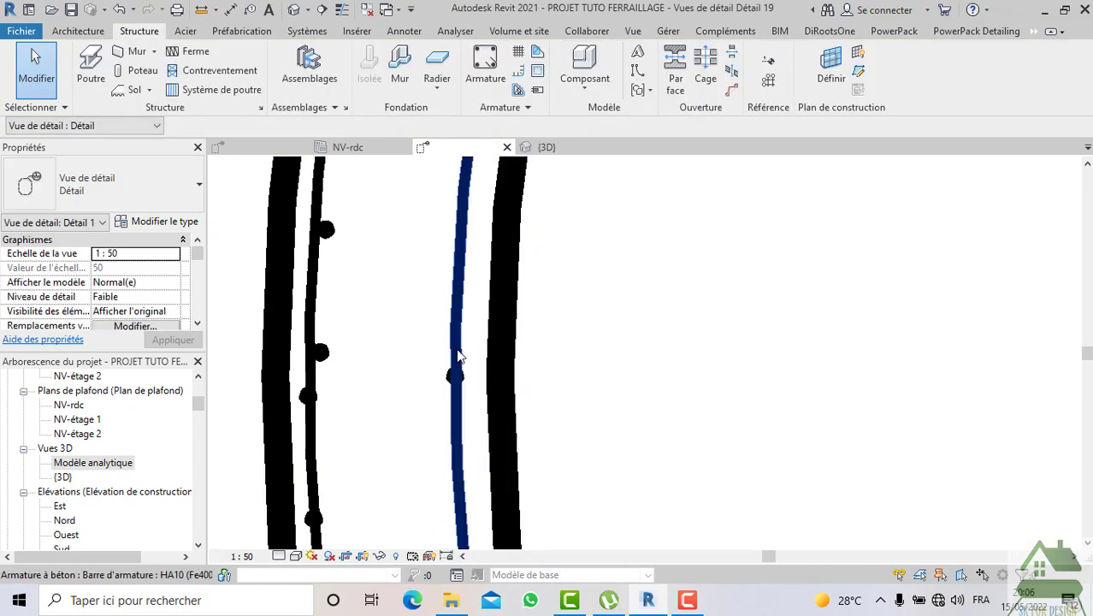
Move the inner circular HA10 bar set sideways towards the cylinder's inner face and deselect it
click(457, 354)
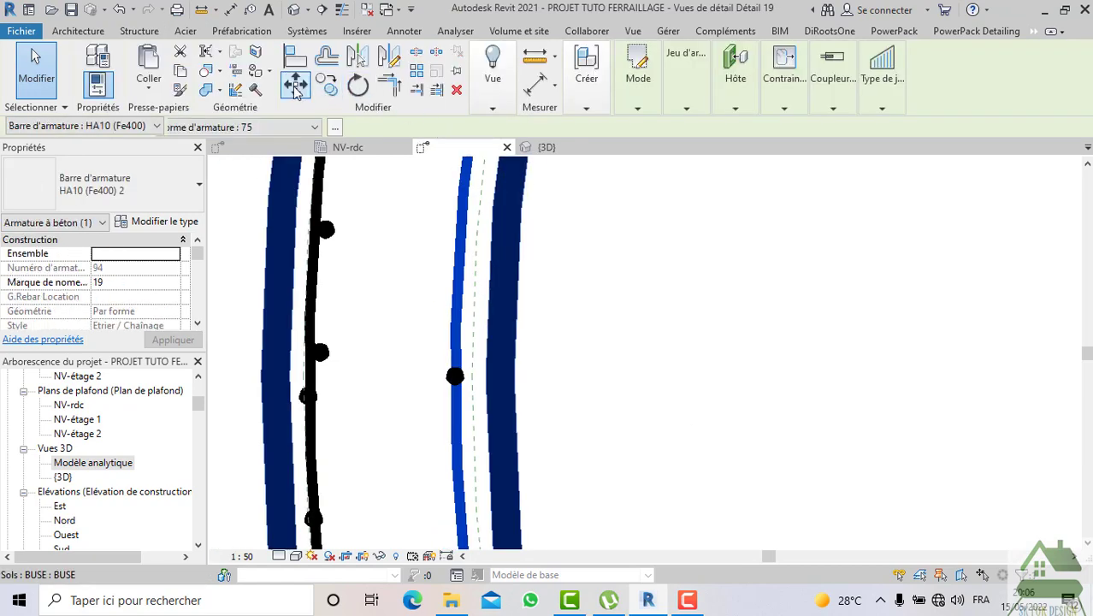
click(295, 88)
scroll(470, 406, up, 1)
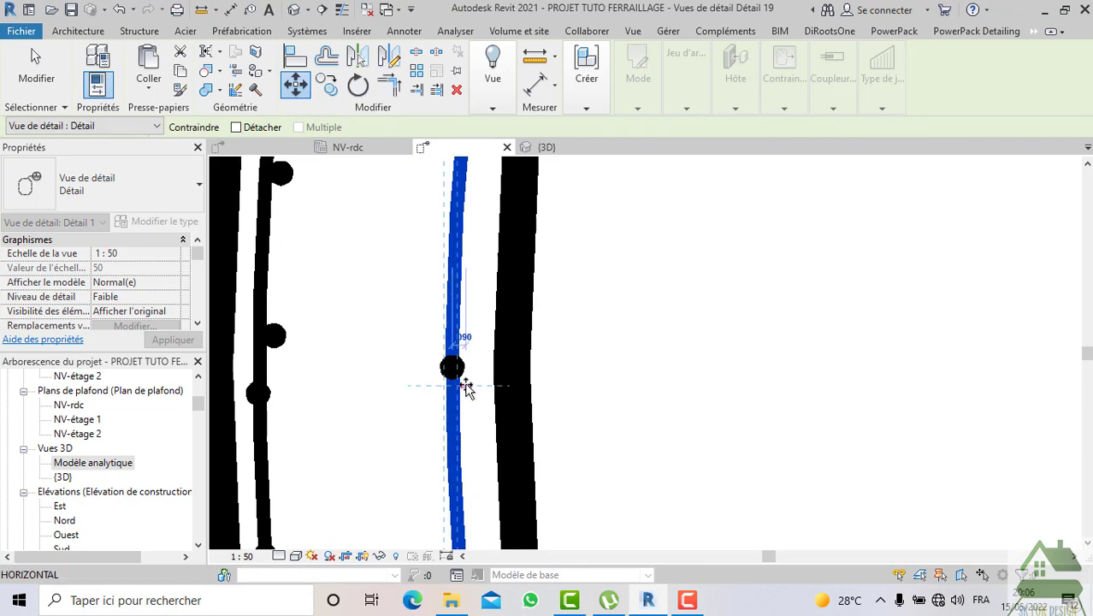
click(468, 387)
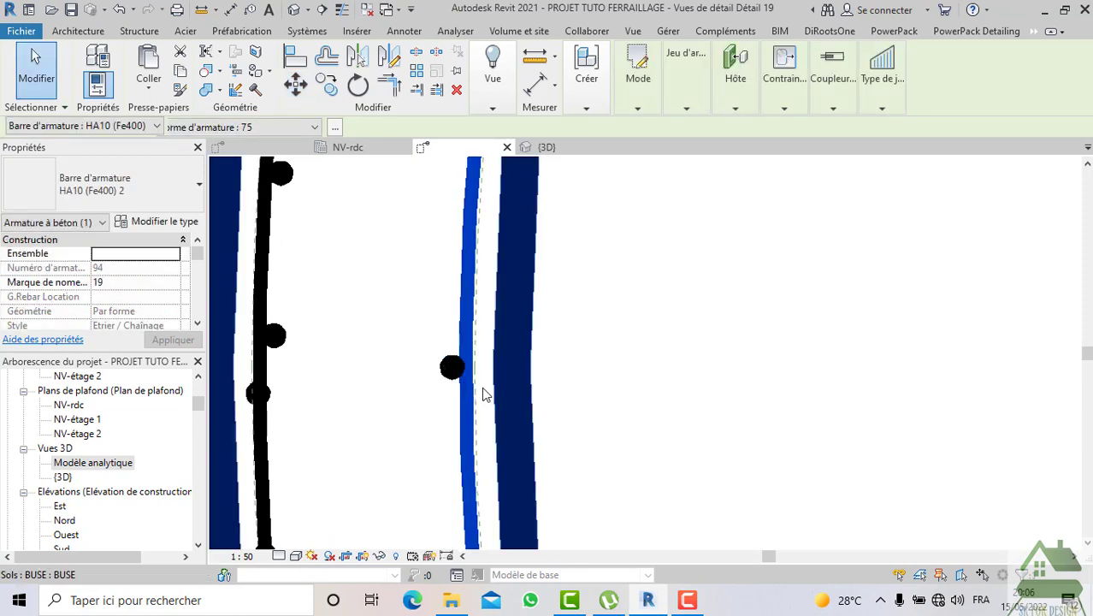
click(487, 393)
scroll(486, 390, down, 2)
click(601, 397)
scroll(604, 395, down, 1)
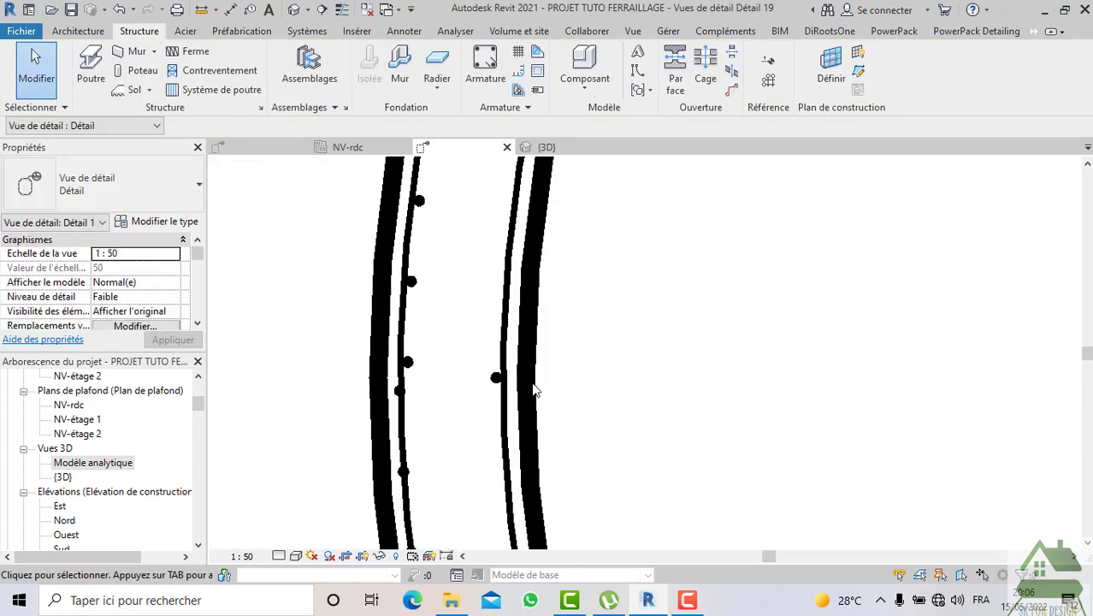
Check the shifted HA10 ring against the whole section and undo its last move
scroll(558, 343, down, 4)
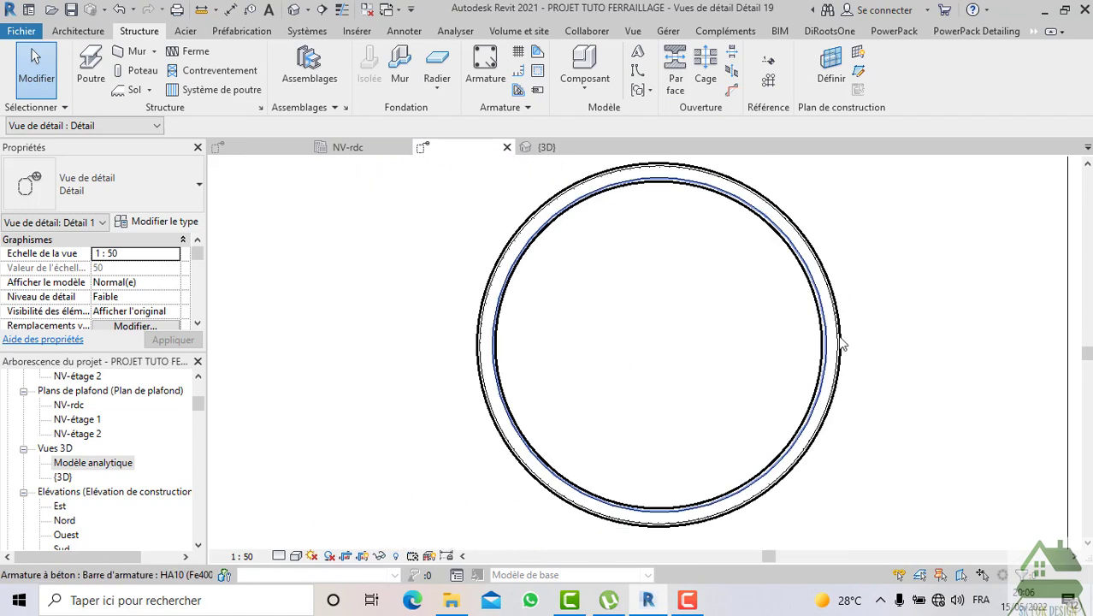
scroll(842, 340, up, 3)
scroll(842, 340, down, 3)
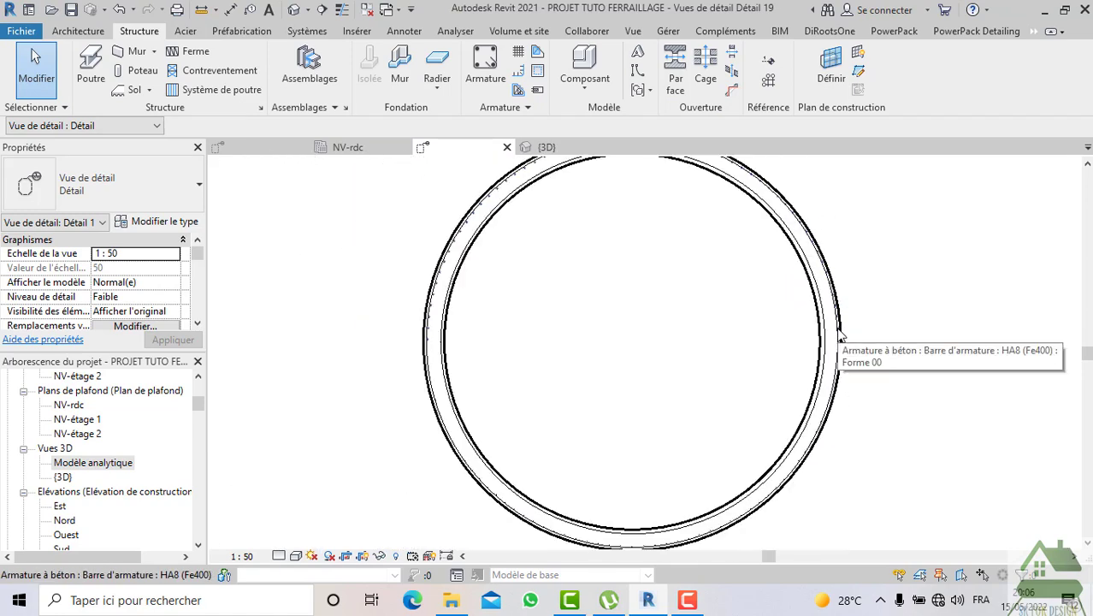
middle_drag(706, 297, 722, 329)
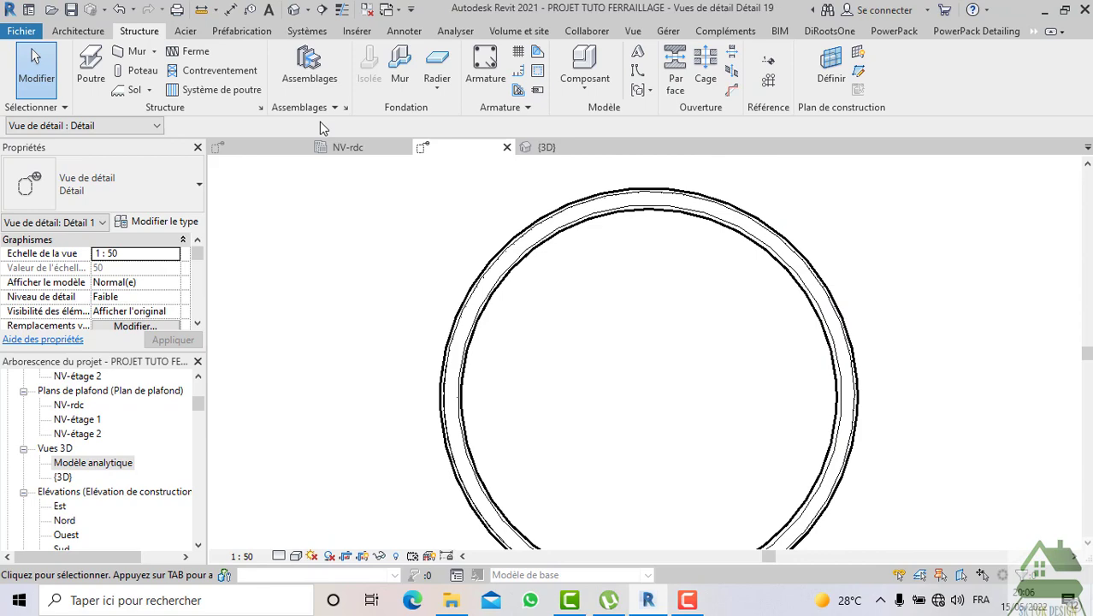
click(120, 11)
click(119, 11)
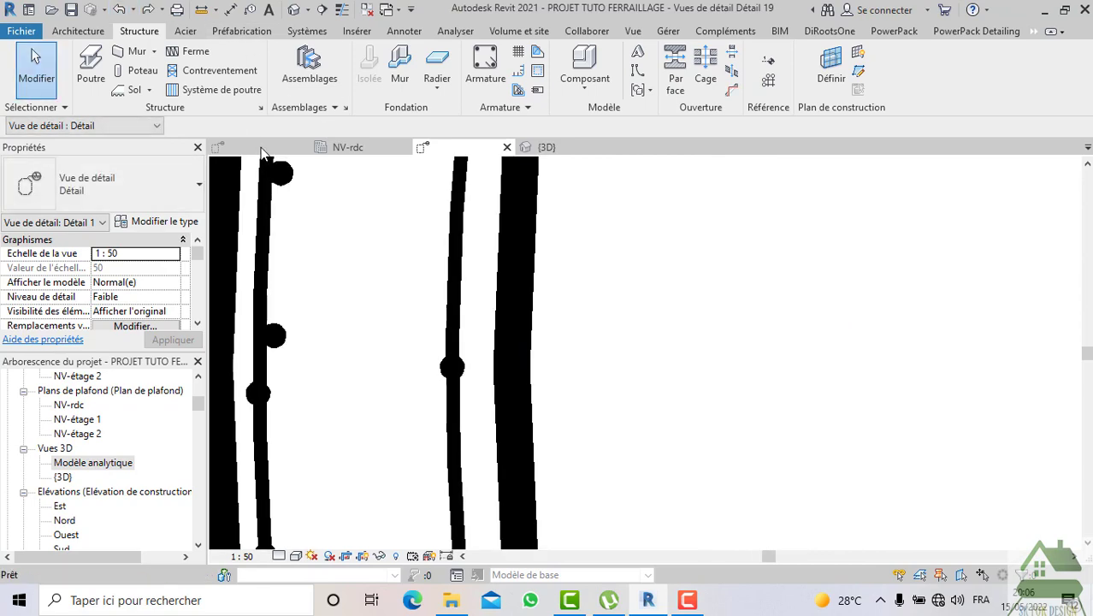
Select the inner circular HA10 bar set and start editing its rebar constraints
click(454, 305)
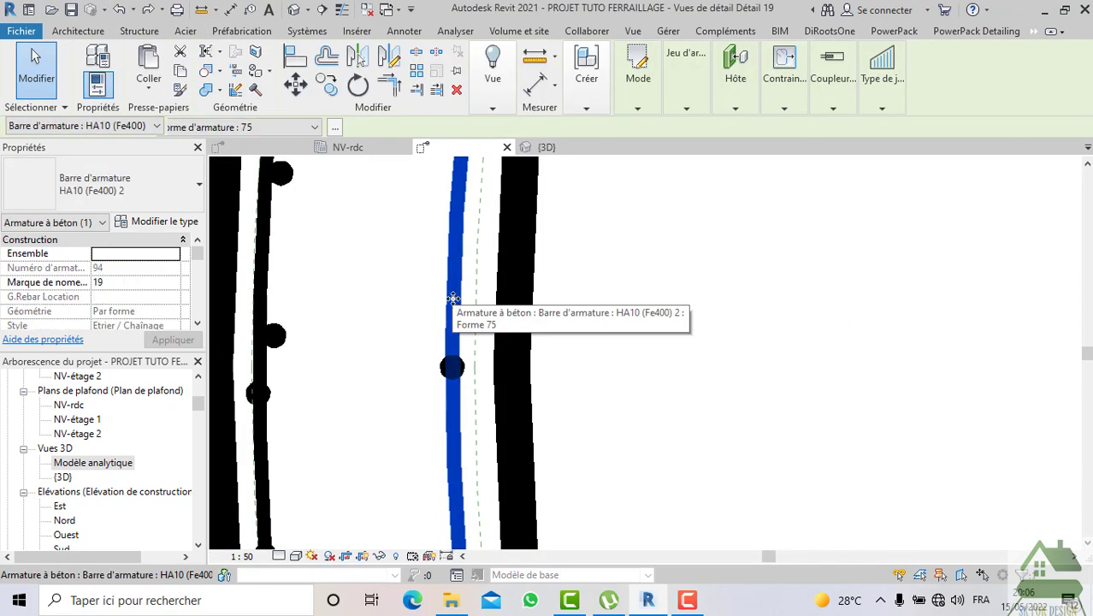
scroll(461, 333, down, 2)
scroll(464, 342, down, 2)
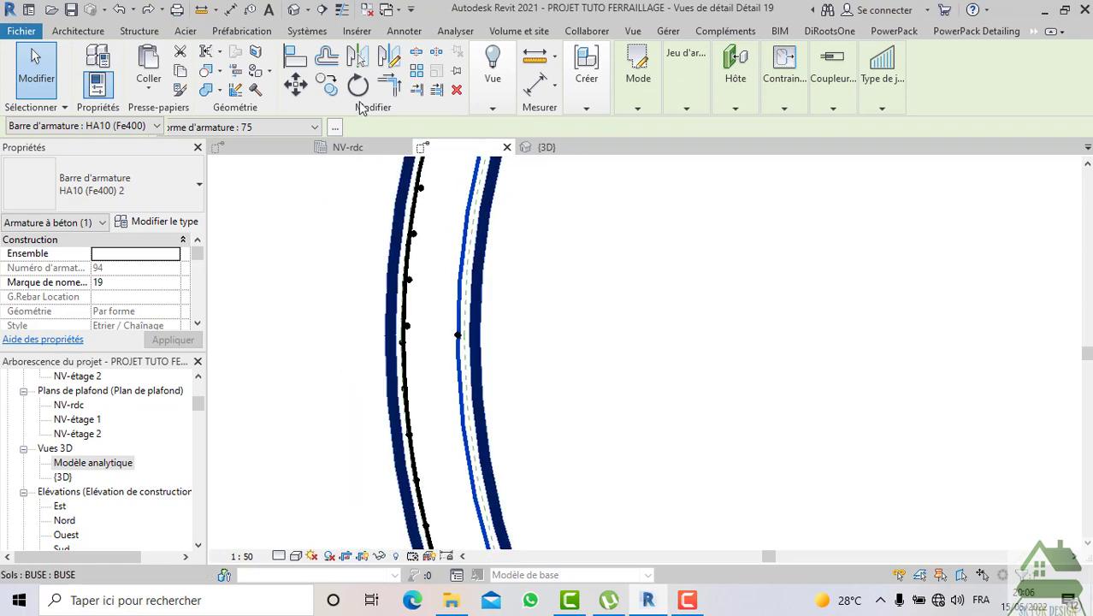
click(792, 101)
click(794, 146)
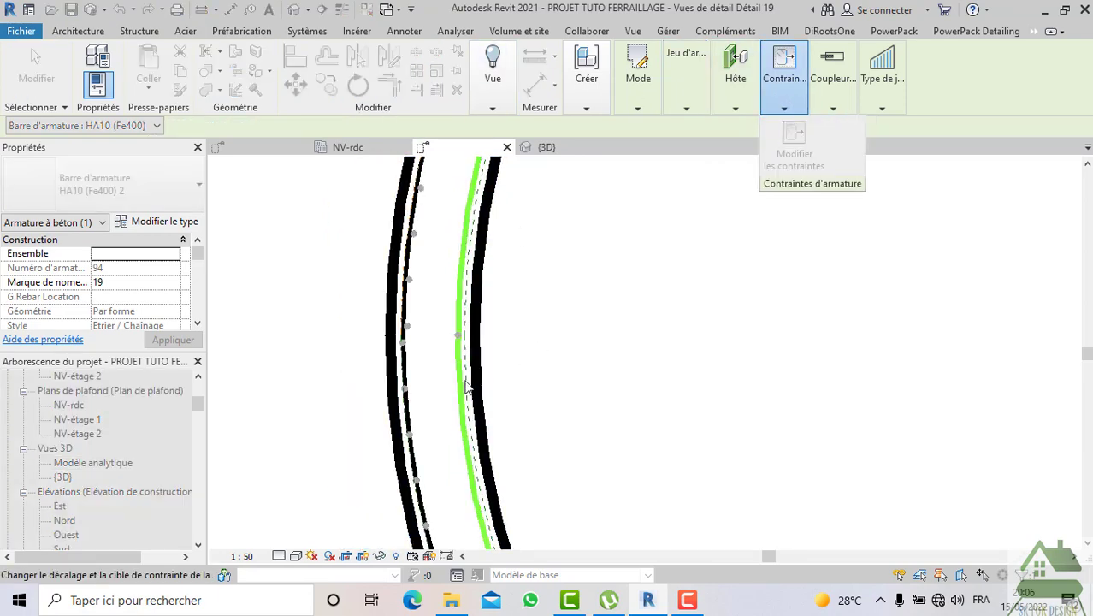
Set the constraint offset of the inner HA10 bar's segment to -0.14 m and leave constraint editing
scroll(460, 328, down, 8)
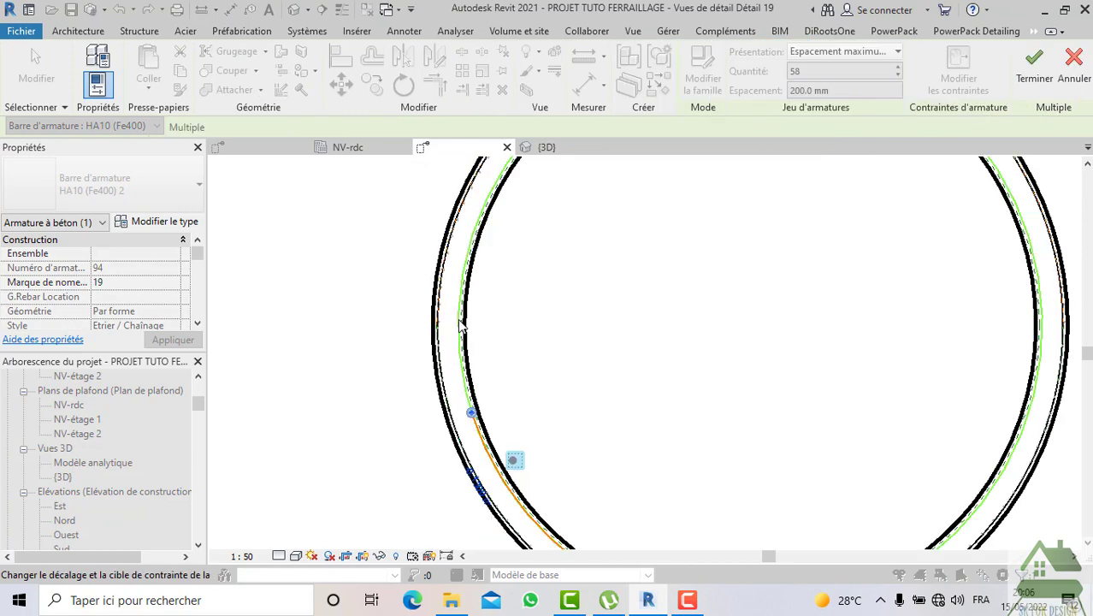
scroll(742, 532, up, 5)
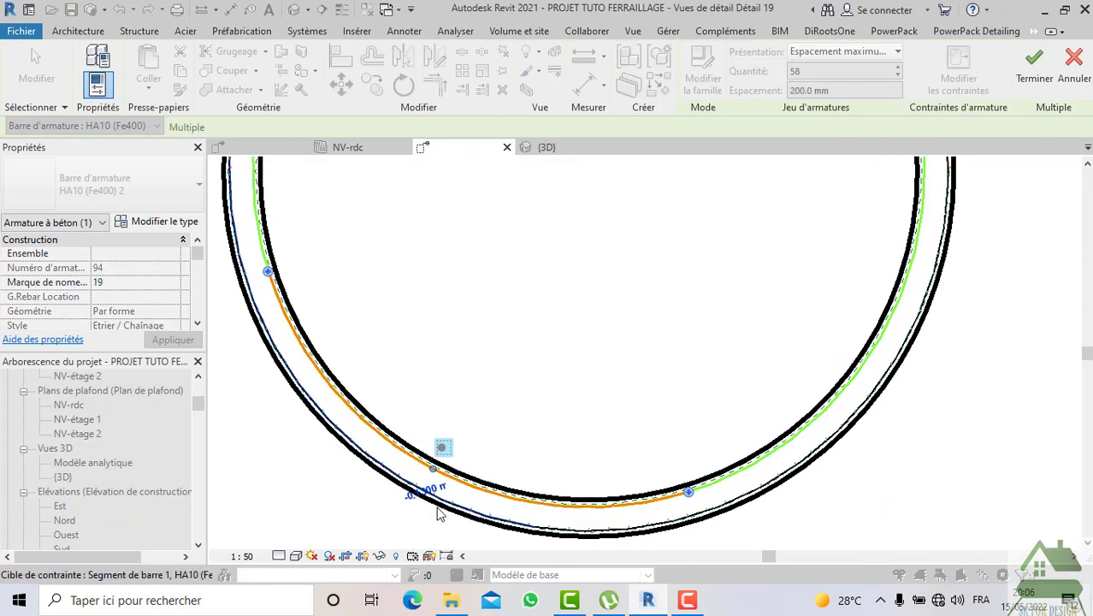
click(822, 493)
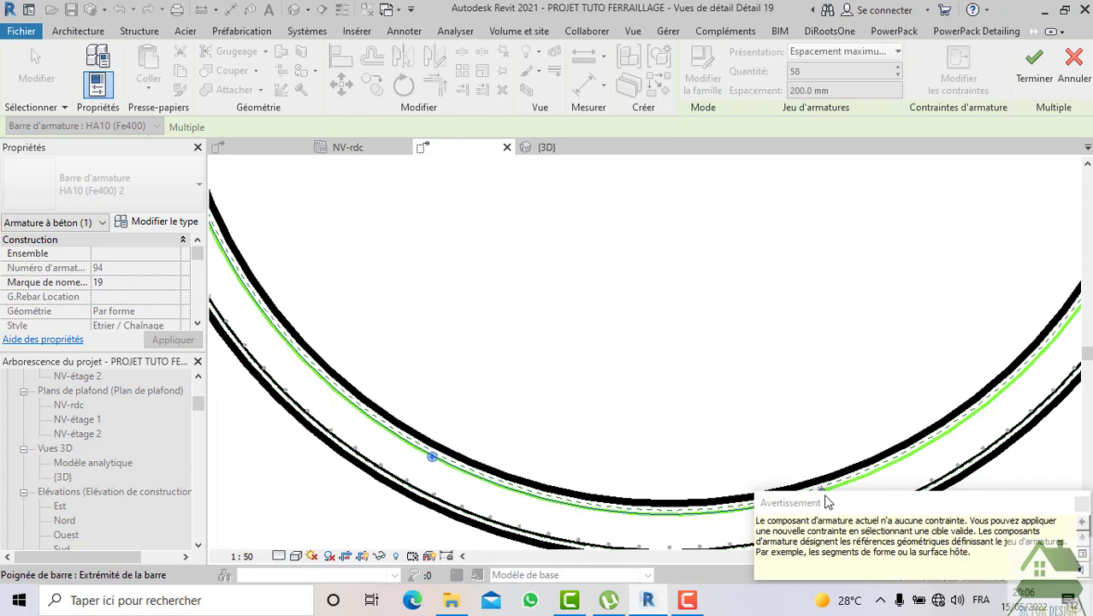
middle_drag(822, 479, 774, 376)
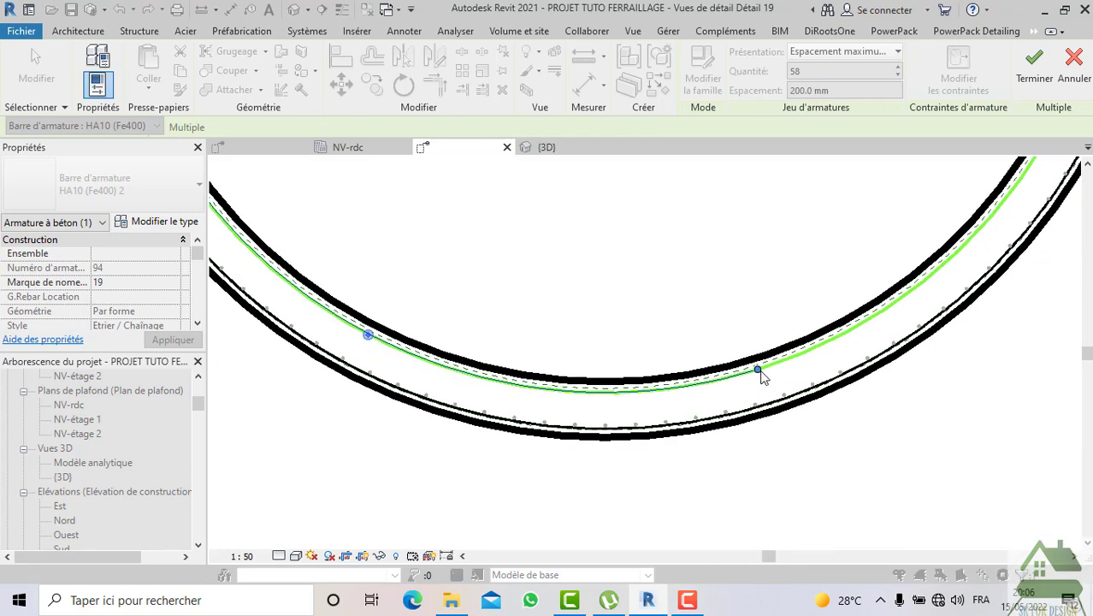
scroll(757, 370, down, 2)
click(757, 370)
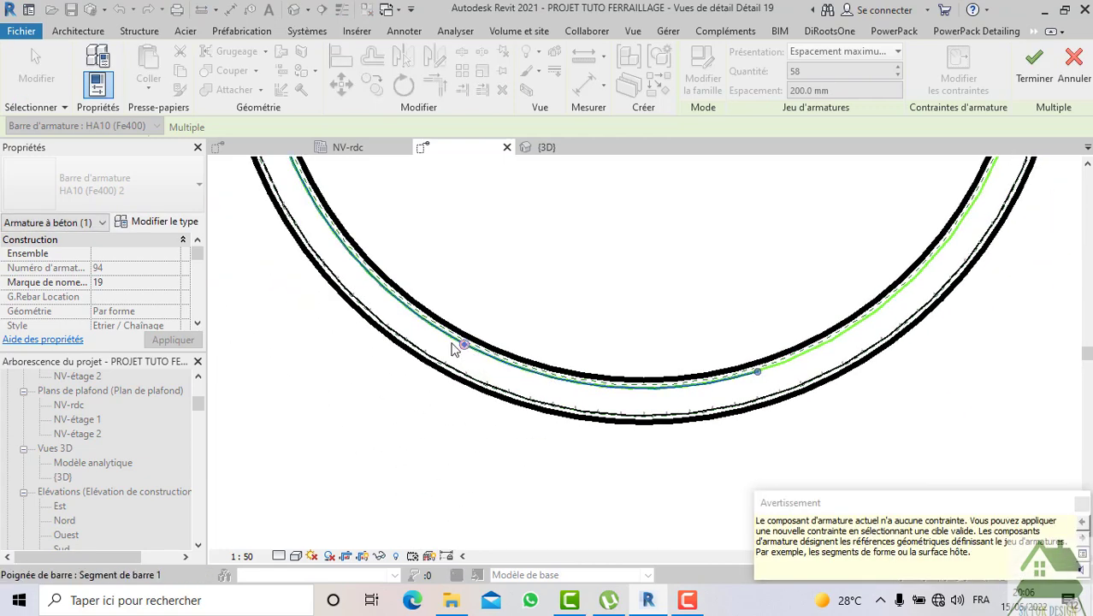
click(459, 347)
click(462, 366)
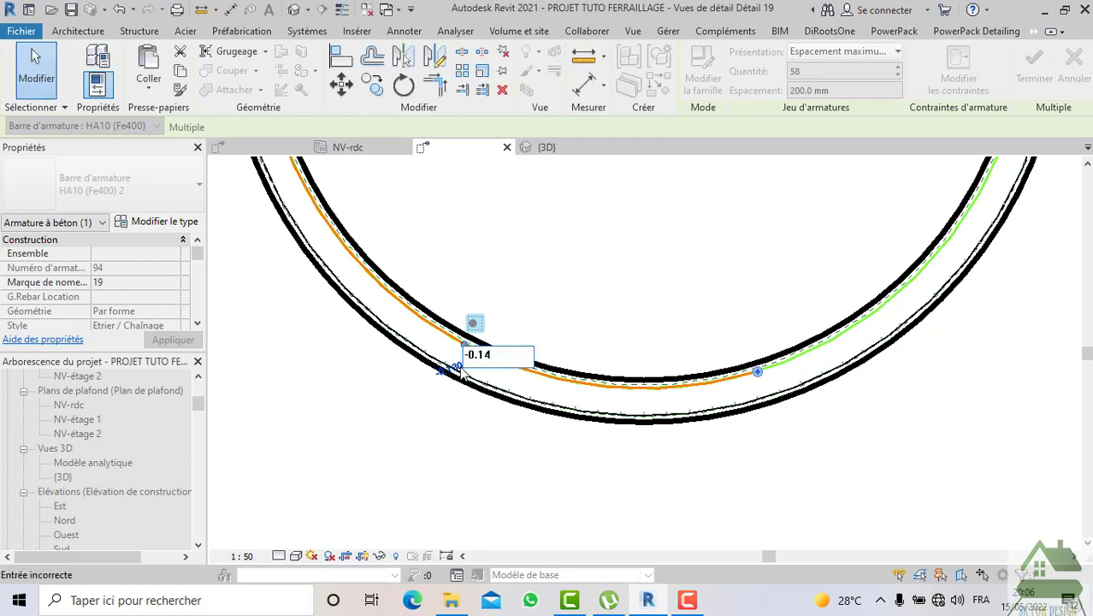
key(Return)
click(505, 274)
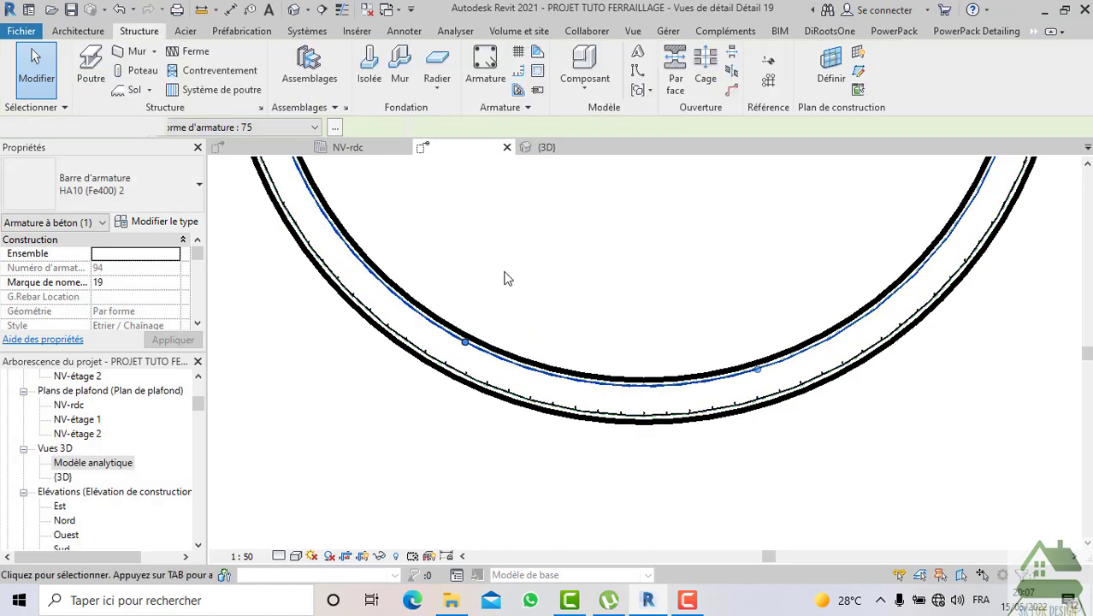
Try to change the inner HA8 bar's set layout from Unique, and resolve the rebar shape error by deleting the bar
scroll(508, 270, down, 2)
middle_drag(534, 254, 525, 408)
scroll(505, 342, down, 1)
scroll(398, 354, up, 5)
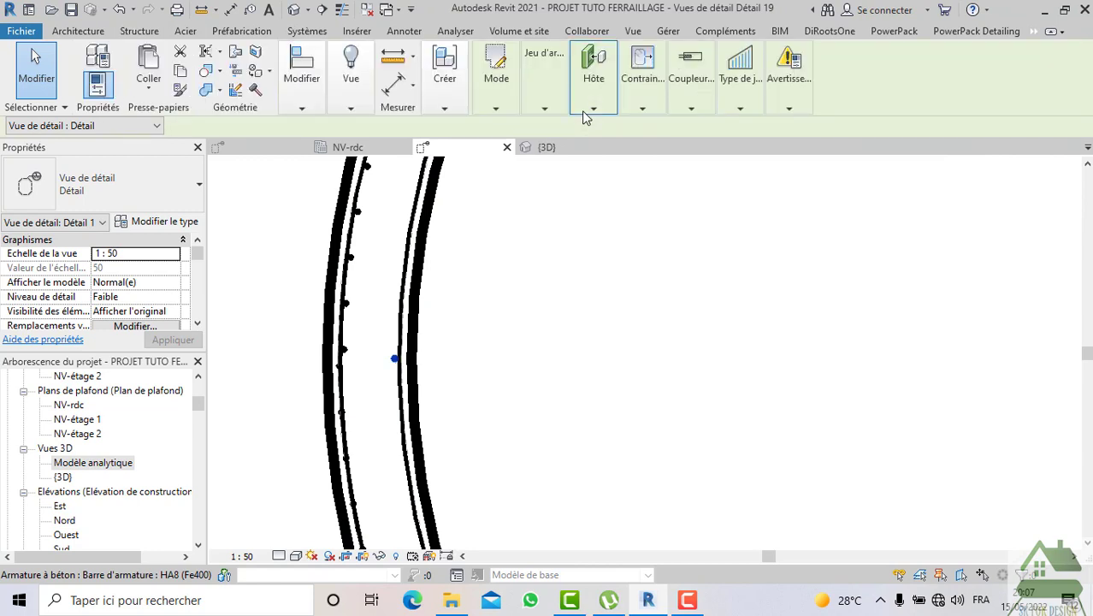
mouse_move(547, 108)
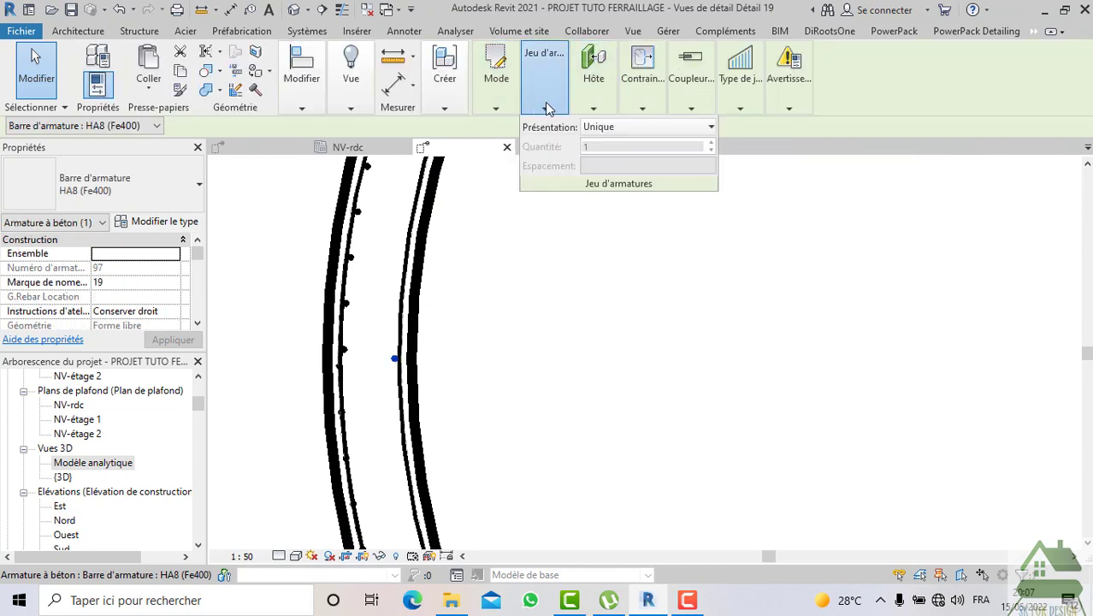
click(595, 126)
click(622, 179)
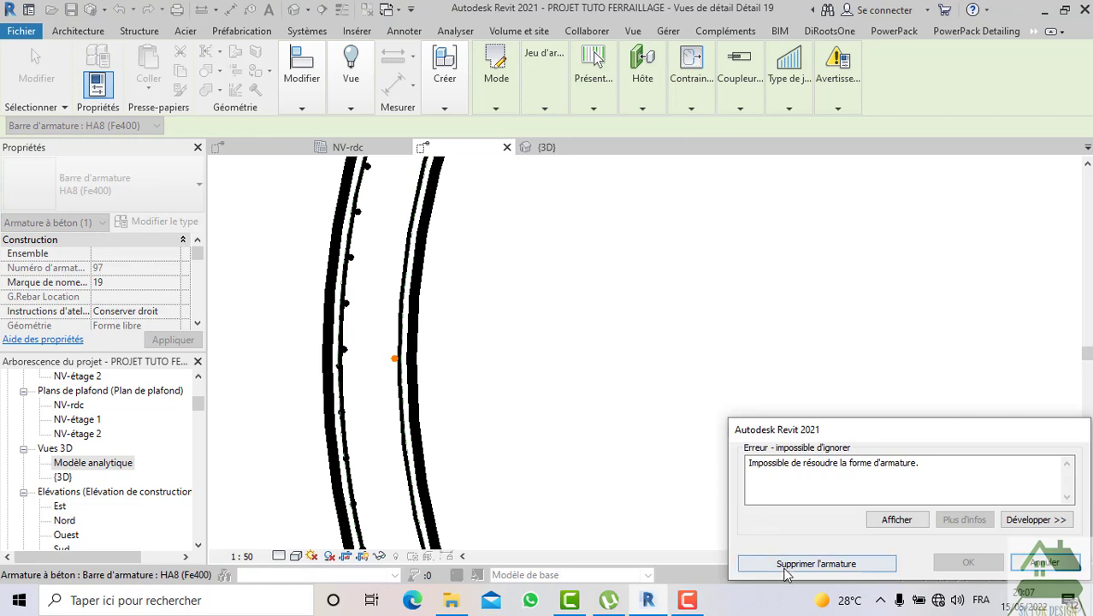
click(785, 565)
Examine the remaining circular and longitudinal bars around the lower and side parts of the ring section
scroll(701, 395, down, 5)
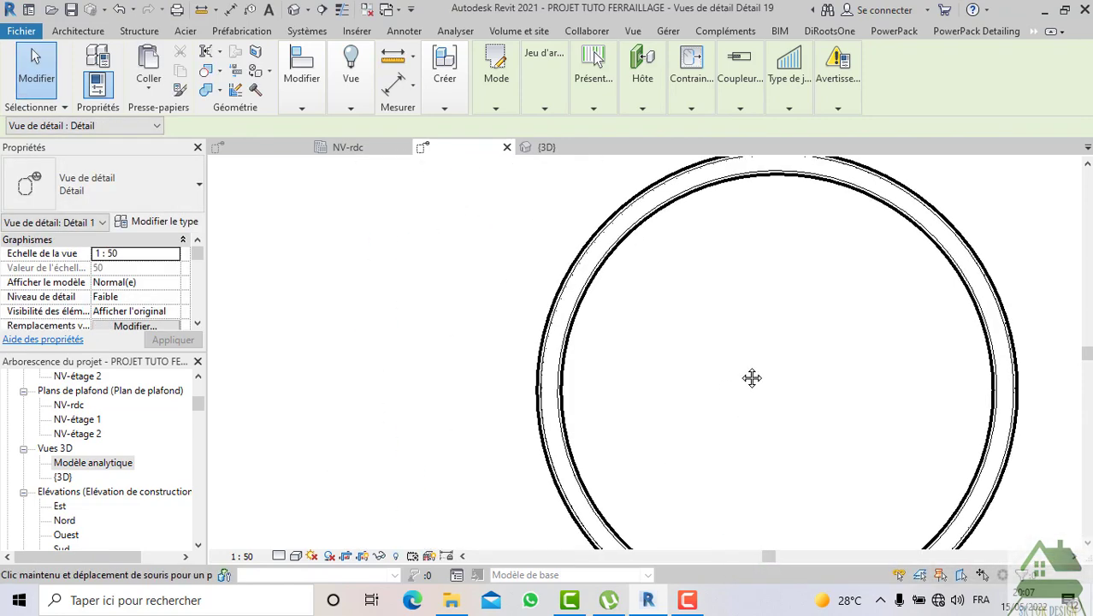
mouse_move(752, 377)
middle_down()
mouse_move(644, 327)
mouse_move(708, 311)
middle_up()
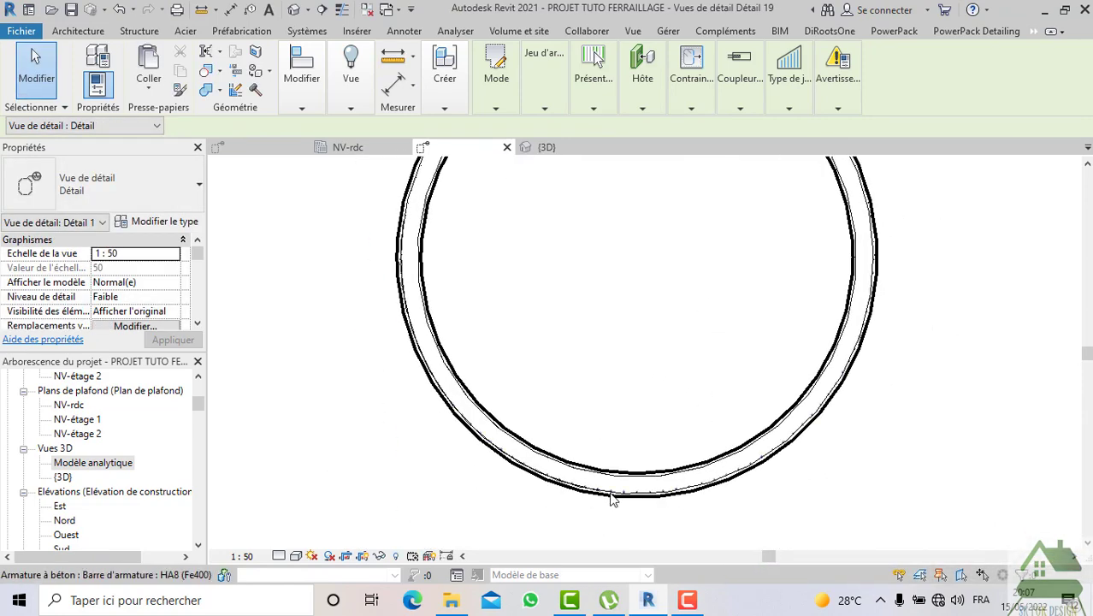
scroll(612, 500, up, 2)
scroll(654, 402, up, 2)
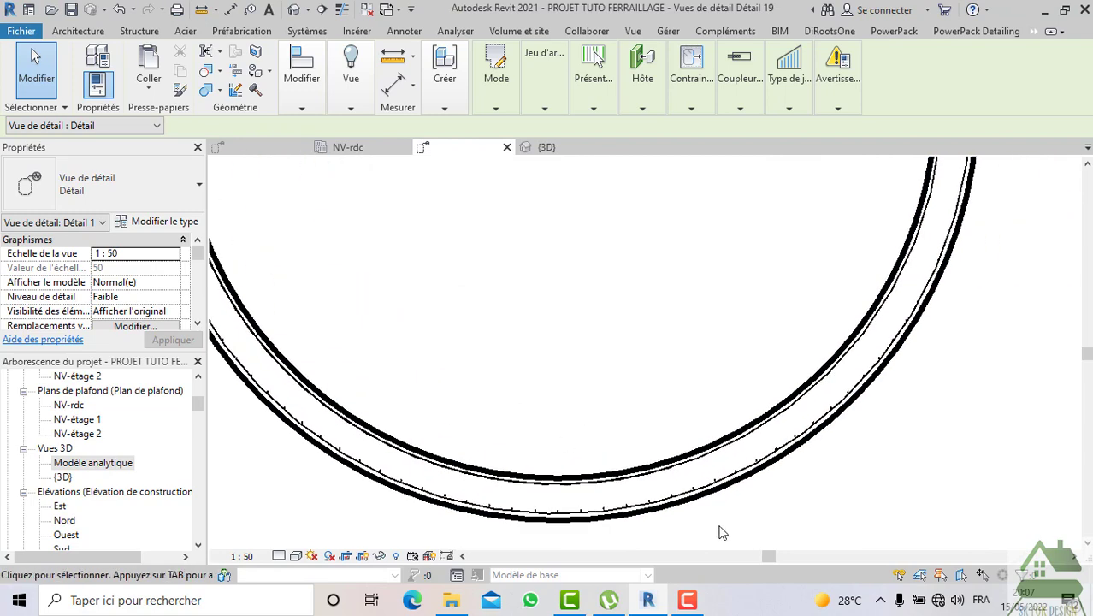
scroll(671, 451, up, 3)
scroll(670, 451, down, 2)
middle_drag(768, 395, 665, 547)
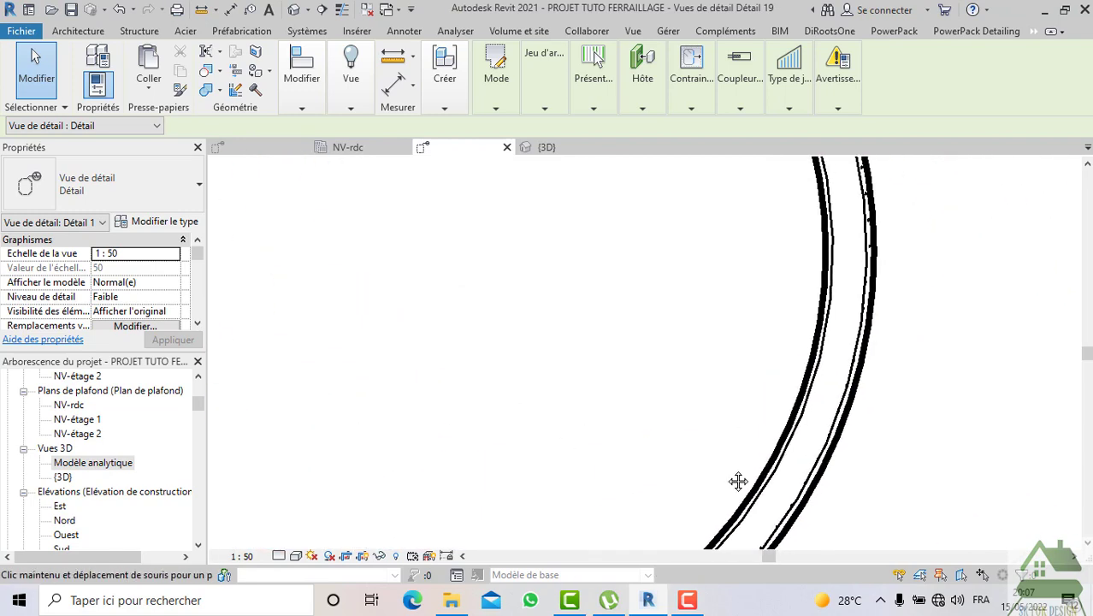
Start a free-form HA8 rebar with aligned distribution and pick the inner face of the ring's upper half as host surface
middle_drag(797, 289, 817, 602)
middle_drag(700, 309, 849, 377)
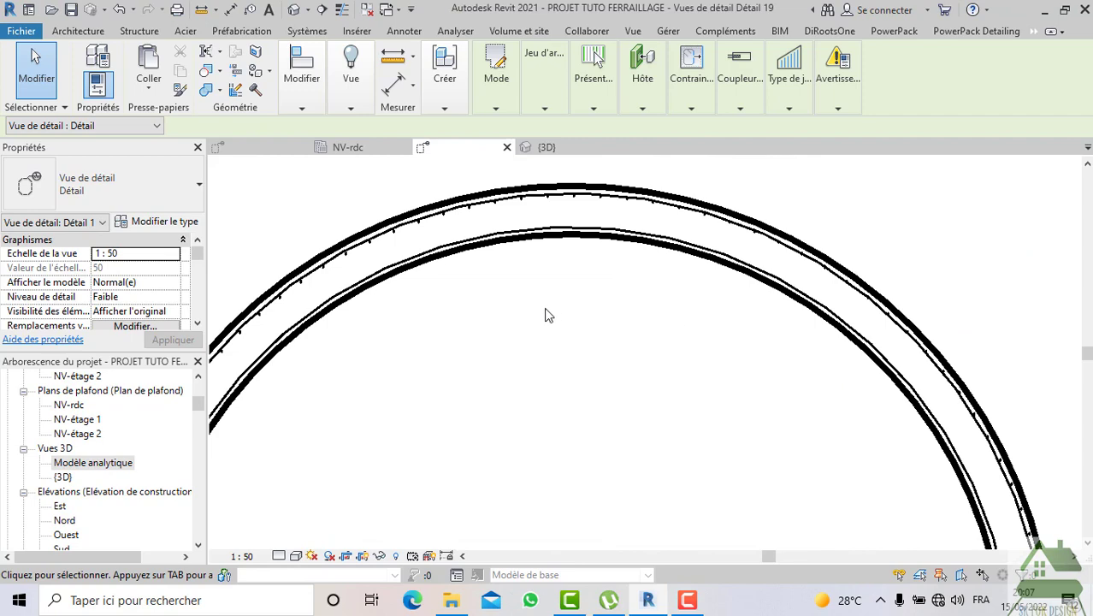
middle_drag(549, 315, 763, 292)
scroll(699, 312, down, 1)
middle_drag(641, 337, 632, 239)
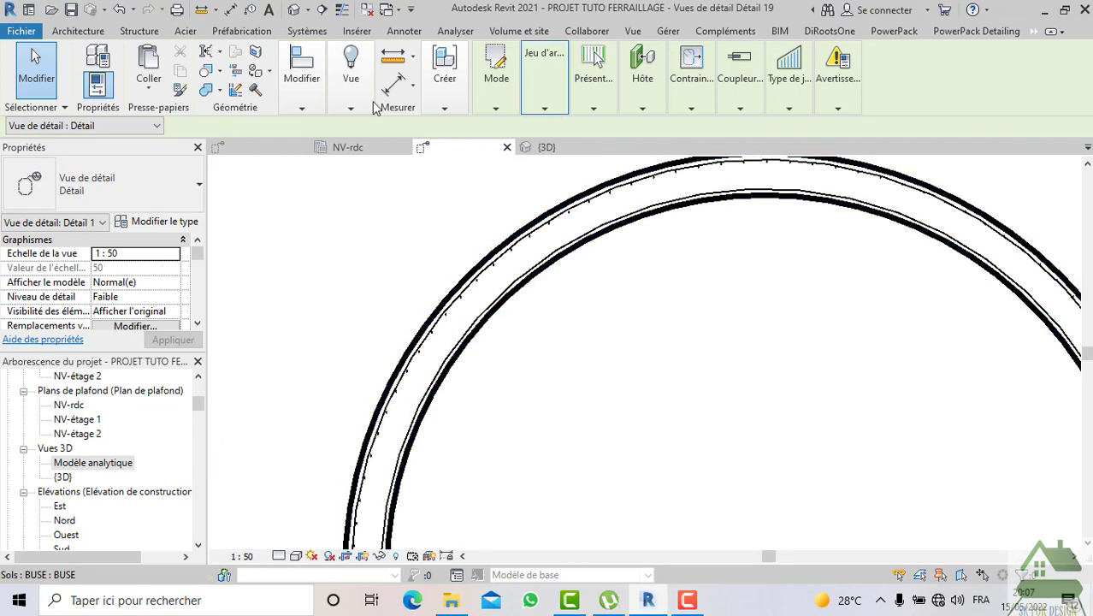
click(140, 32)
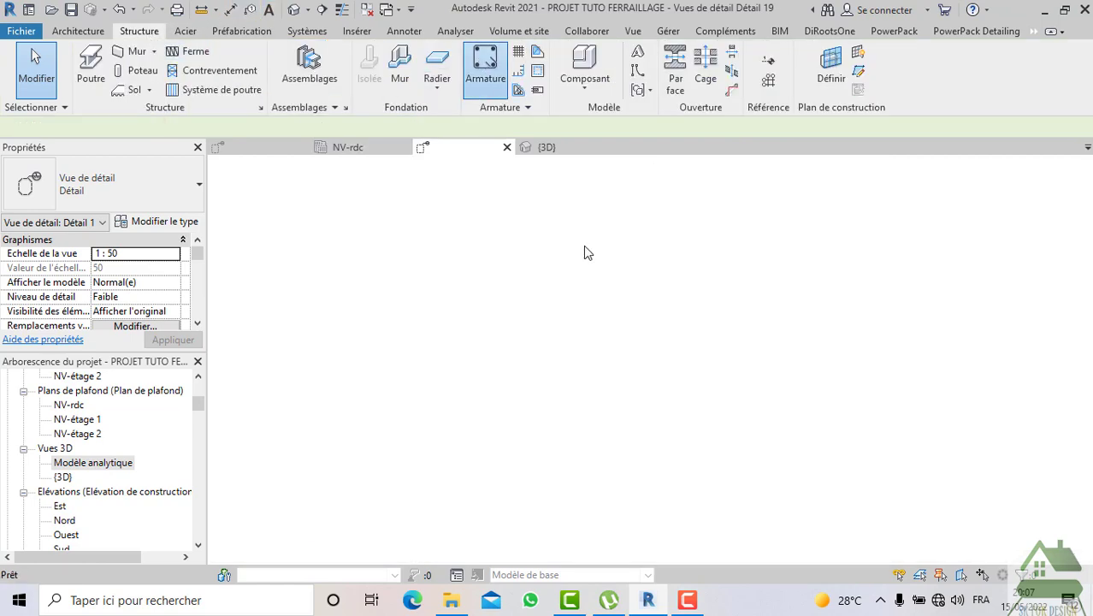
mouse_move(568, 271)
middle_down()
mouse_move(484, 249)
mouse_move(470, 256)
middle_up()
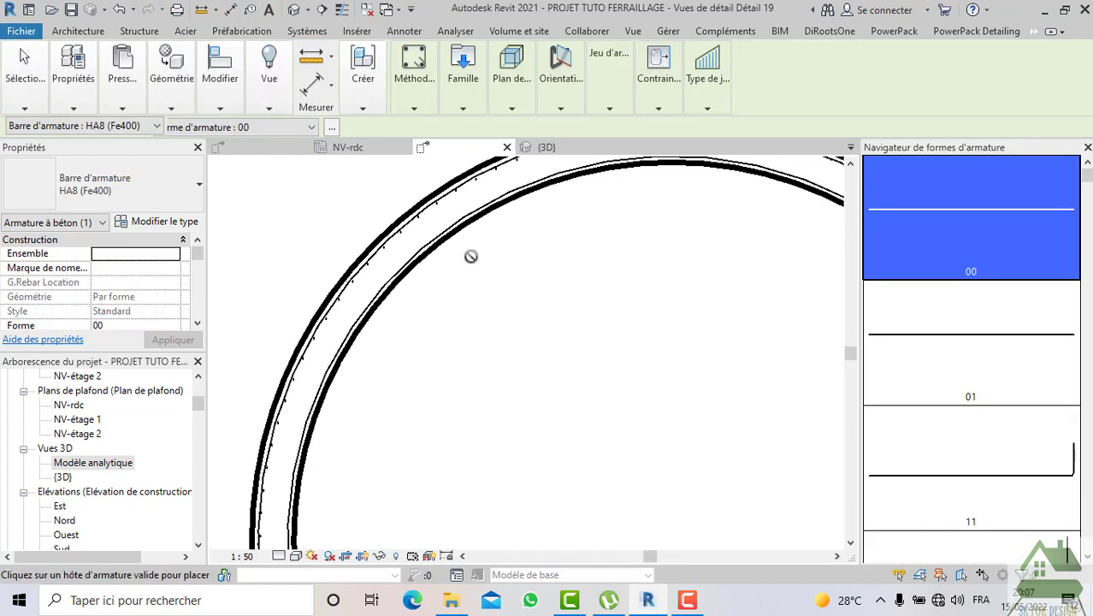
mouse_move(417, 111)
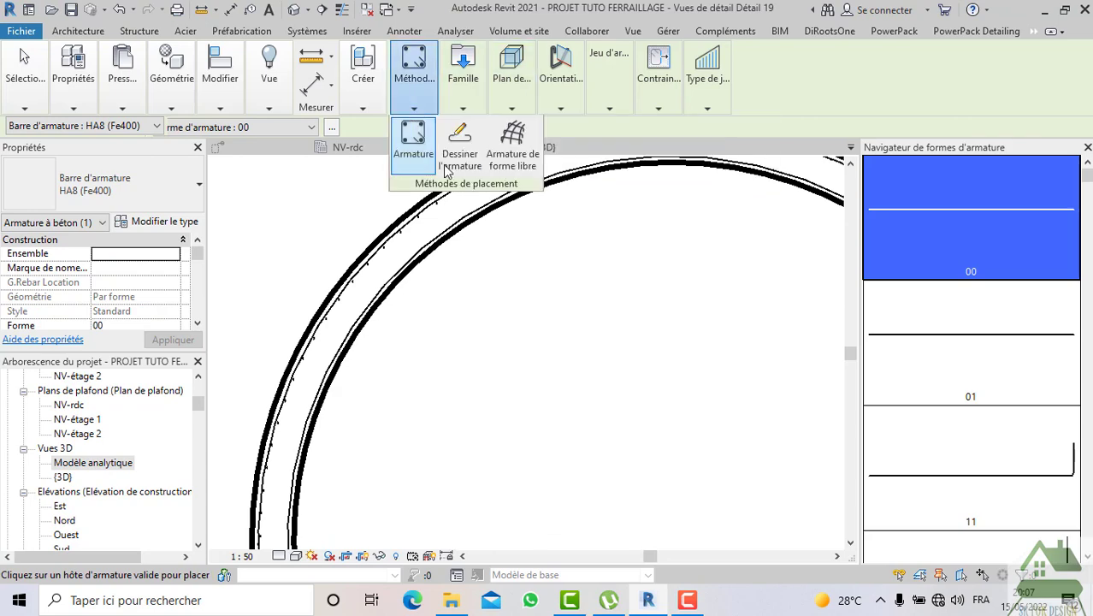
click(505, 162)
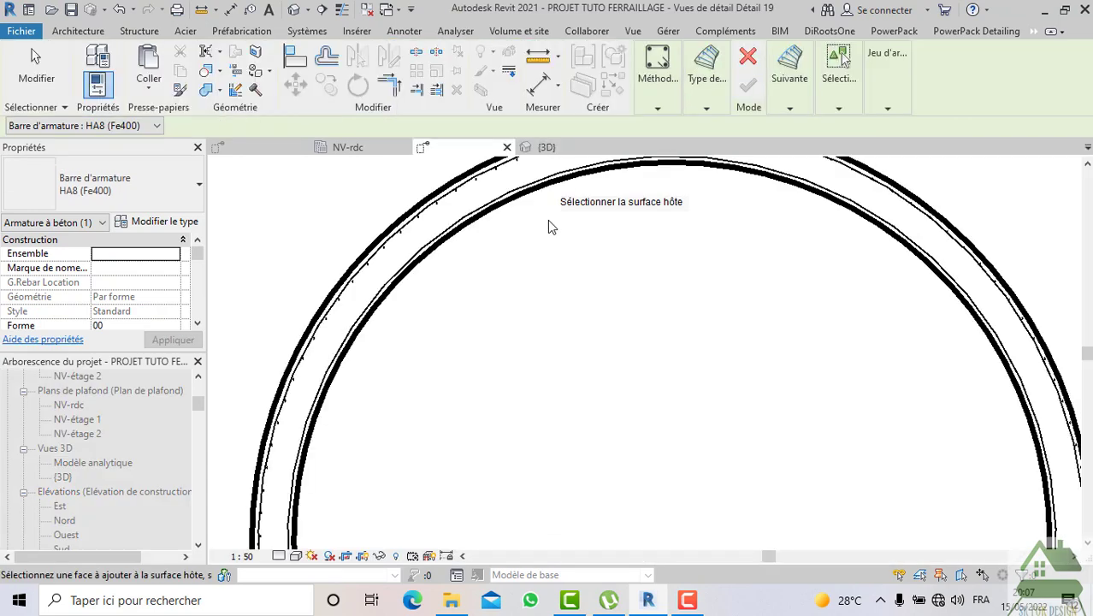
mouse_move(699, 113)
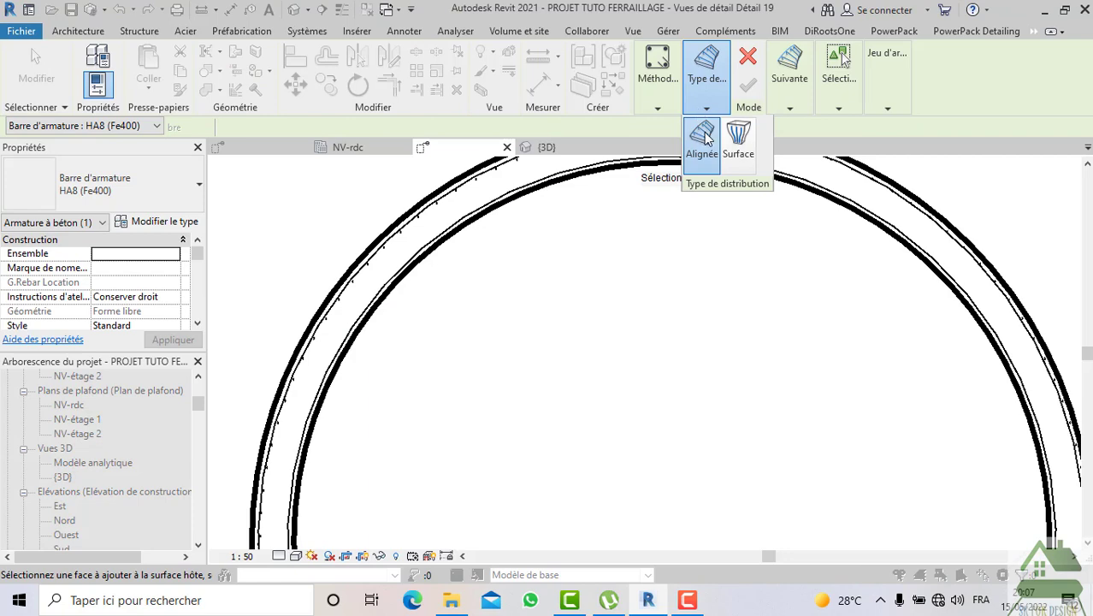
click(500, 213)
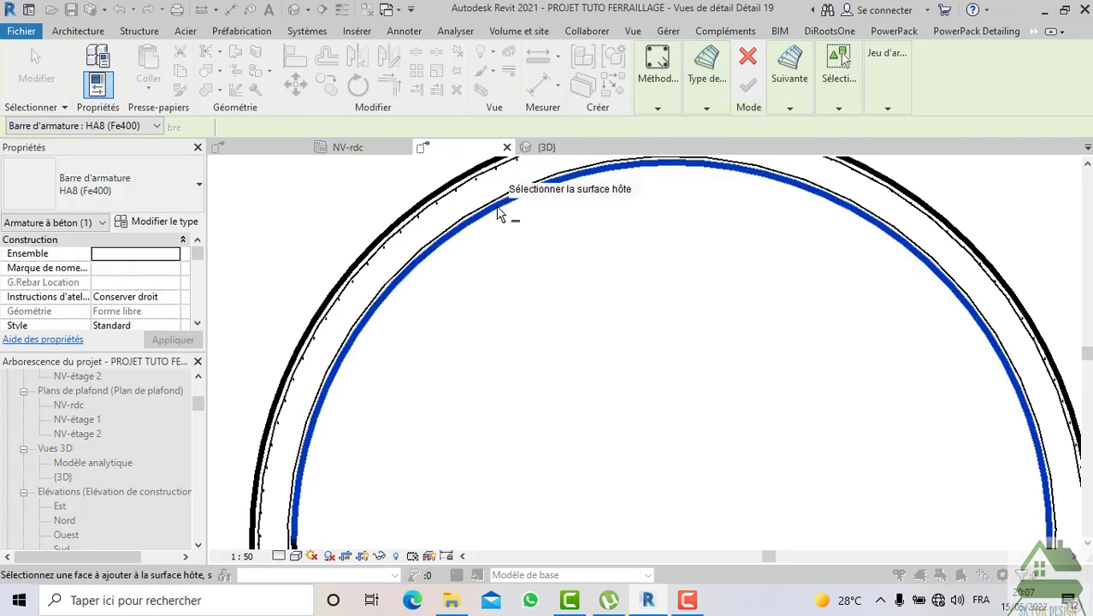
Set the inner edge of the upper half as the rebar's path, finish the HA8 bar and leave placement
mouse_move(791, 115)
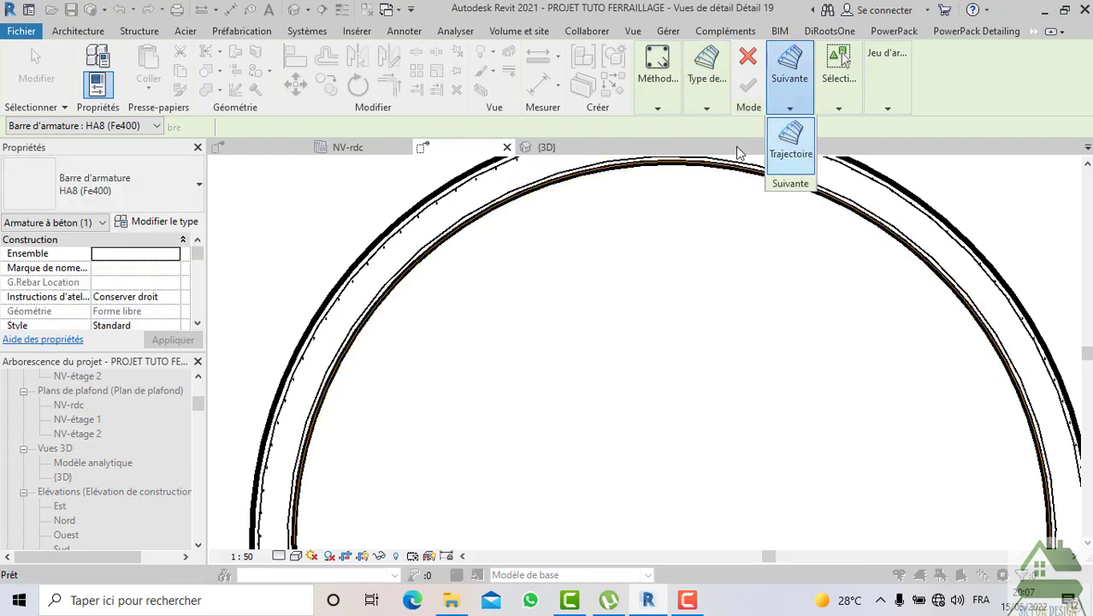
click(791, 136)
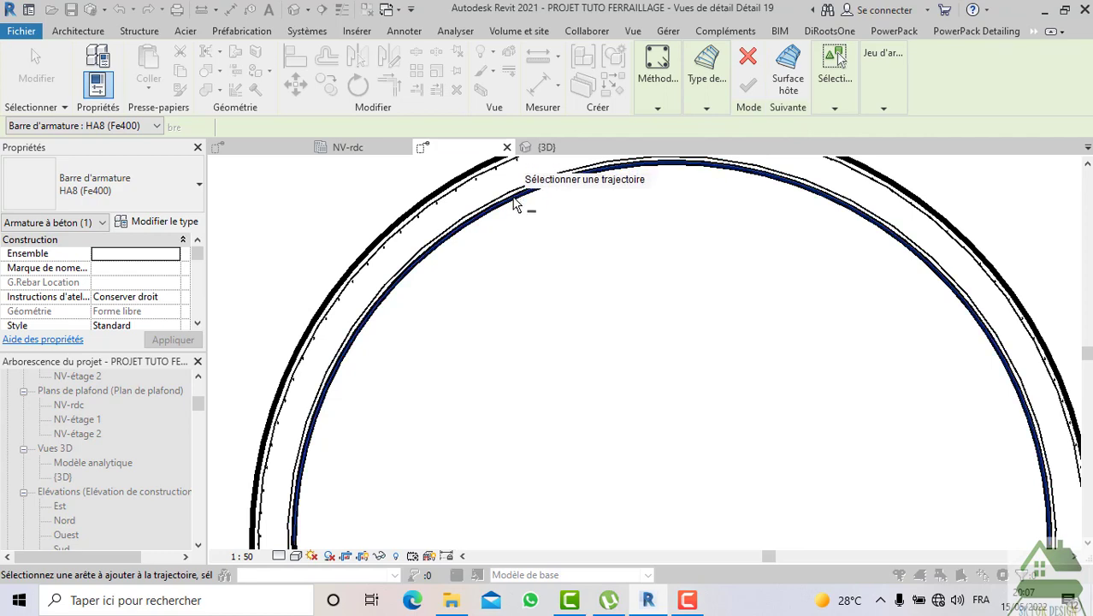
click(515, 206)
click(755, 88)
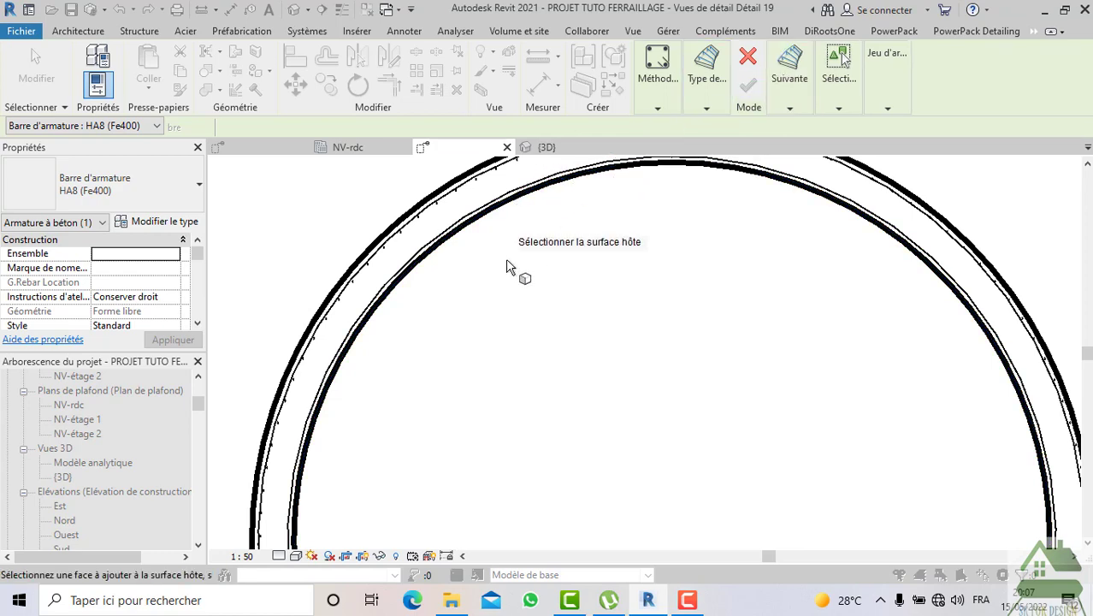
scroll(508, 265, down, 1)
middle_drag(513, 305, 592, 272)
scroll(584, 274, down, 1)
key(Escape)
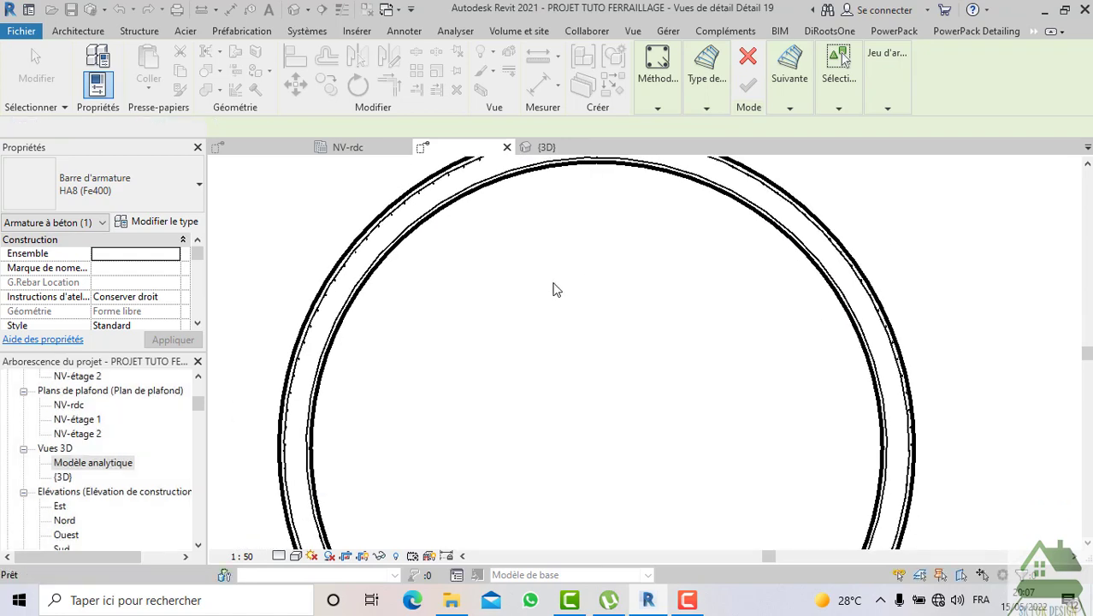
Set the layout of the new HA8 bar at the crown of the inner face to Espacement maximum
scroll(361, 249, up, 2)
middle_drag(327, 383, 314, 326)
scroll(298, 394, up, 1)
scroll(320, 316, down, 3)
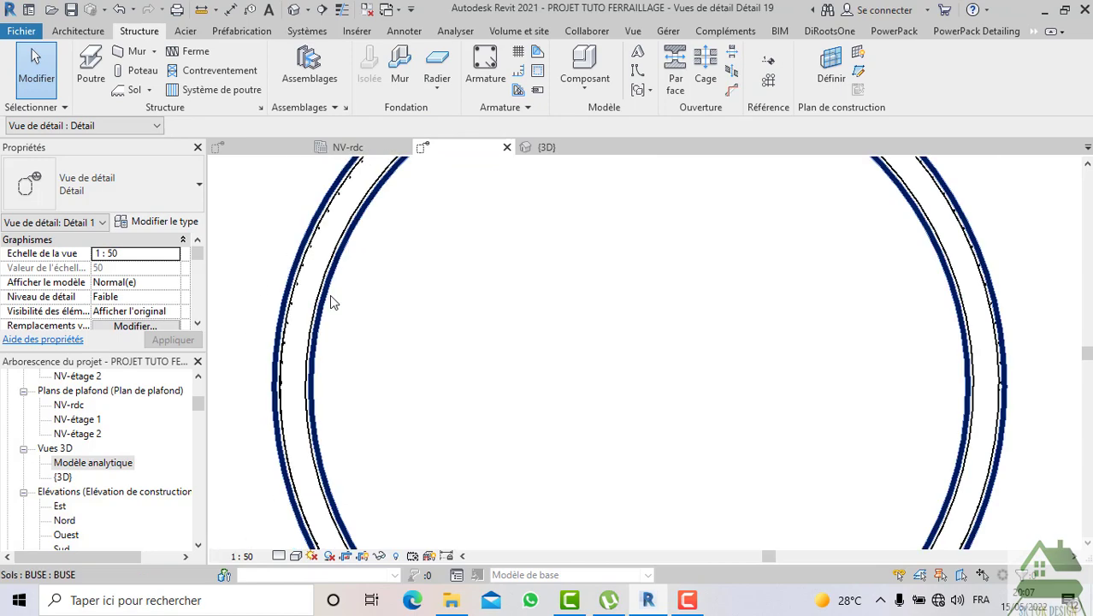
middle_drag(430, 230, 396, 404)
scroll(604, 236, up, 5)
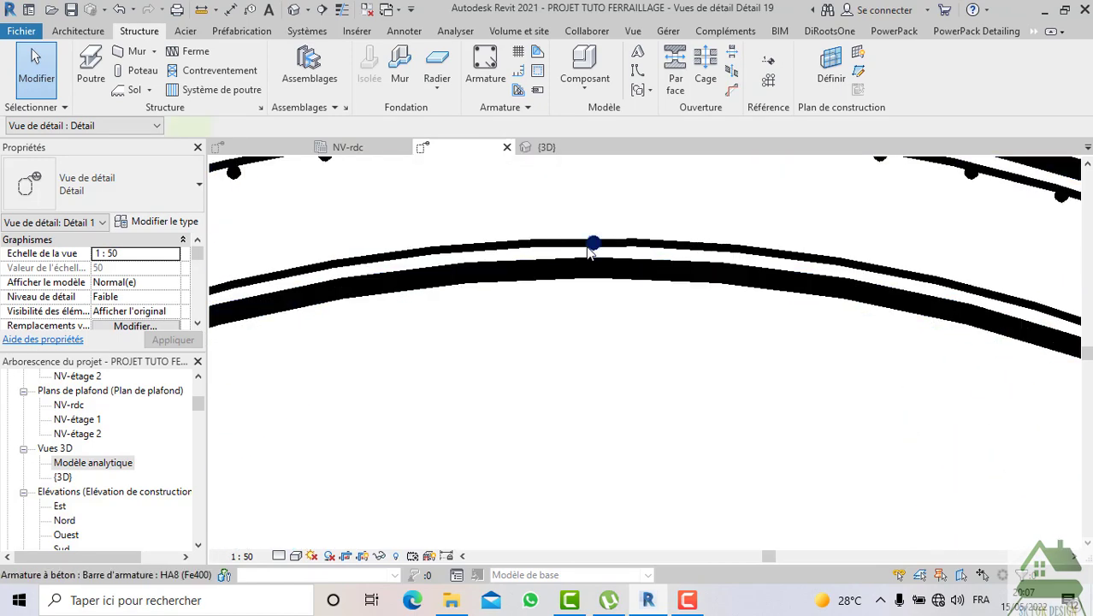
click(588, 252)
click(688, 106)
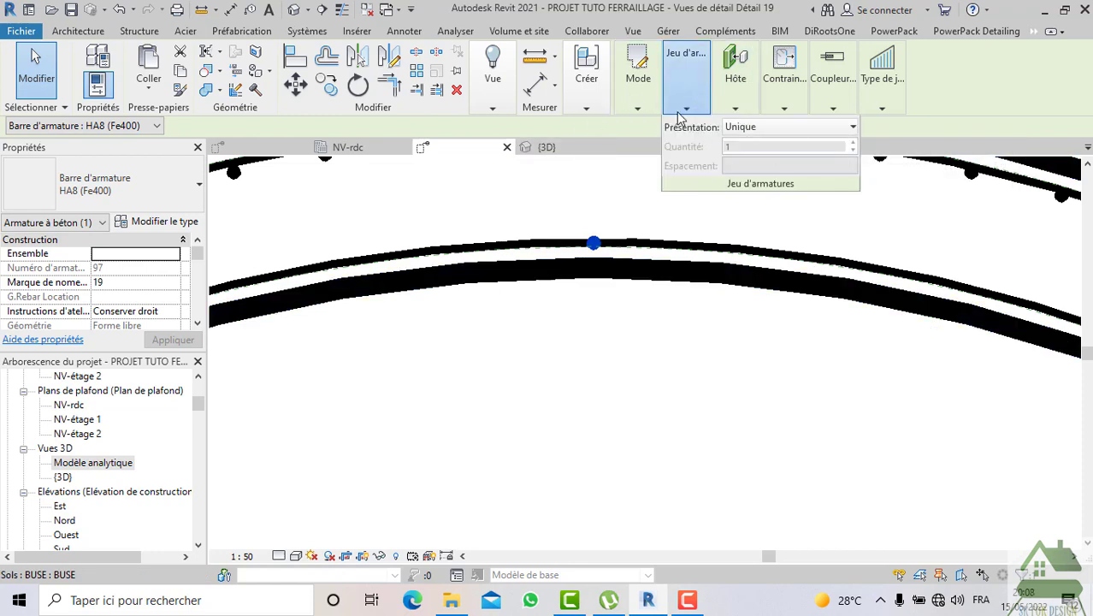
click(768, 127)
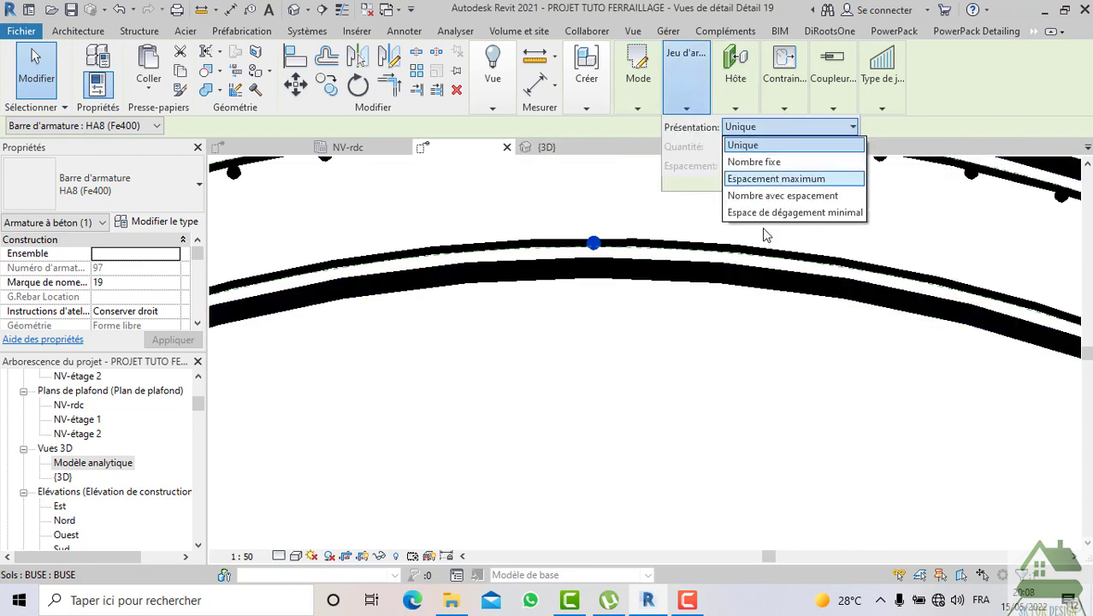
click(771, 180)
scroll(579, 353, down, 2)
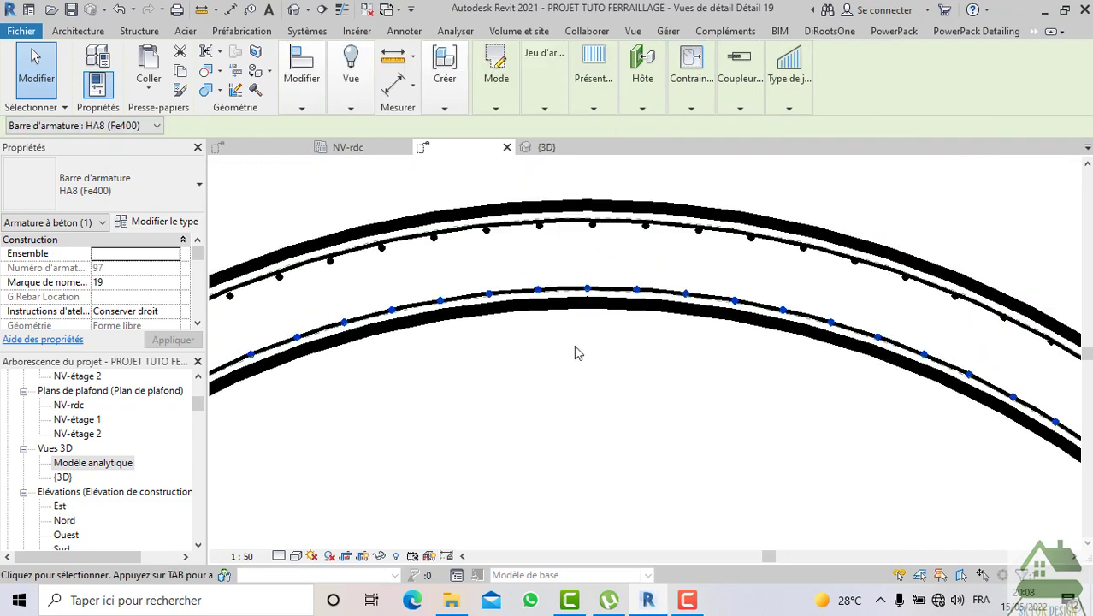
Move the upper inner HA8 bar set outward so the bars sit against the outer side of the inner circular bar
click(300, 110)
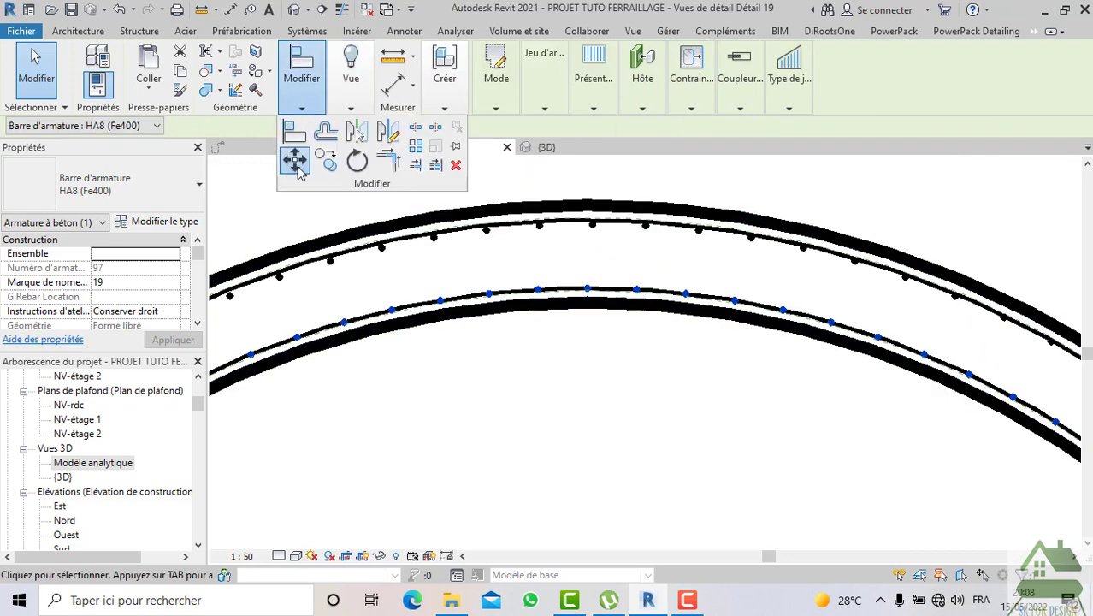
click(296, 161)
scroll(639, 287, up, 4)
click(638, 294)
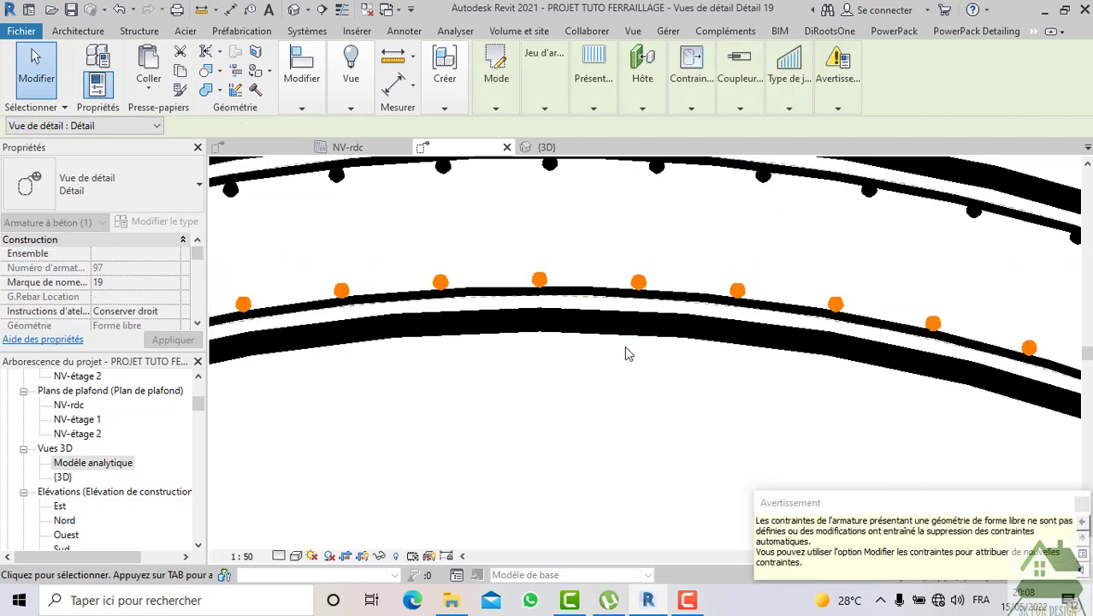
key(Escape)
key(Escape)
Start another free-form HA8 rebar and pick the inner face of the ring's lower half as host surface
scroll(623, 342, down, 5)
scroll(618, 269, down, 2)
middle_drag(651, 368, 617, 258)
scroll(646, 258, down, 2)
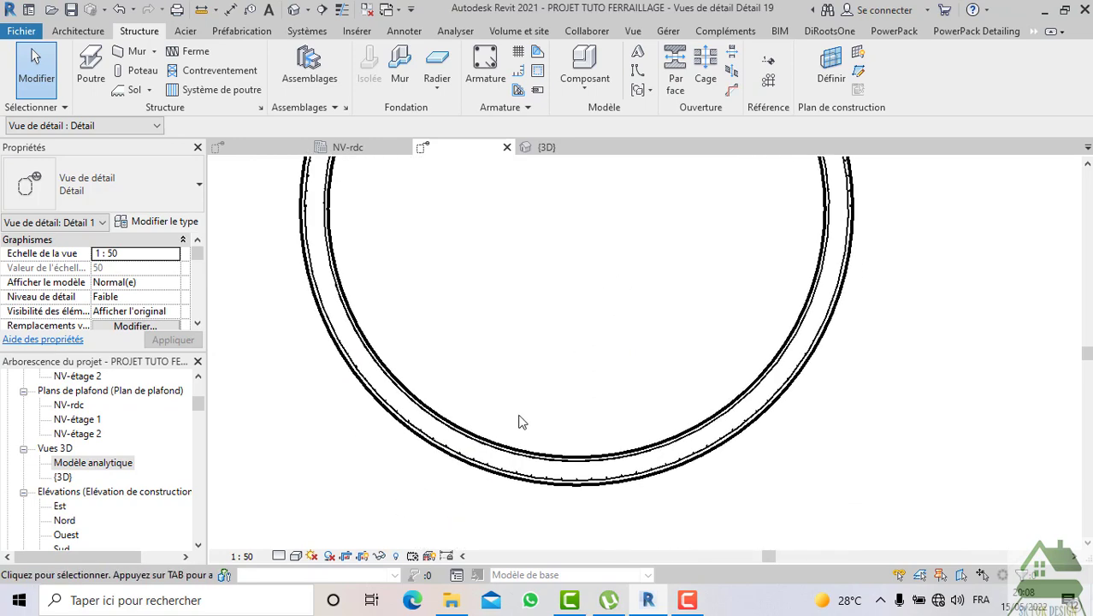
scroll(419, 404, up, 3)
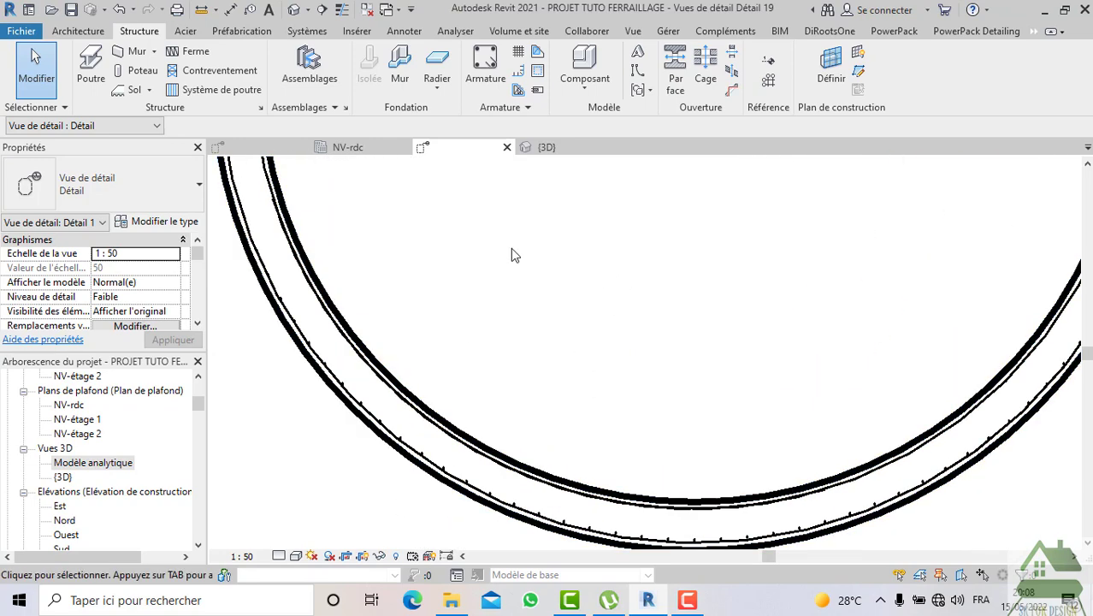
click(487, 68)
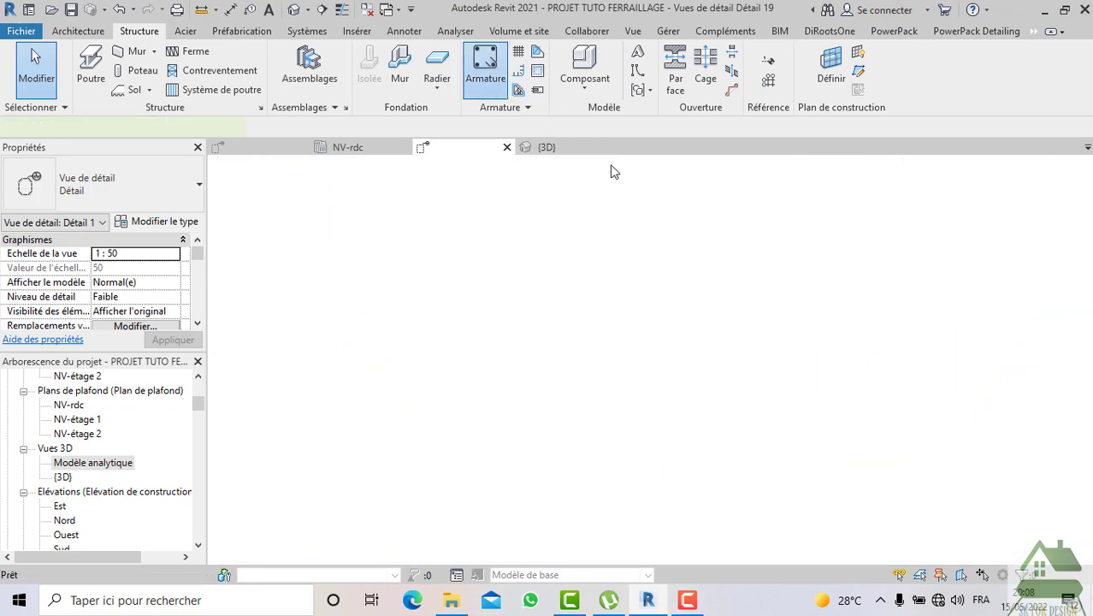
mouse_move(589, 114)
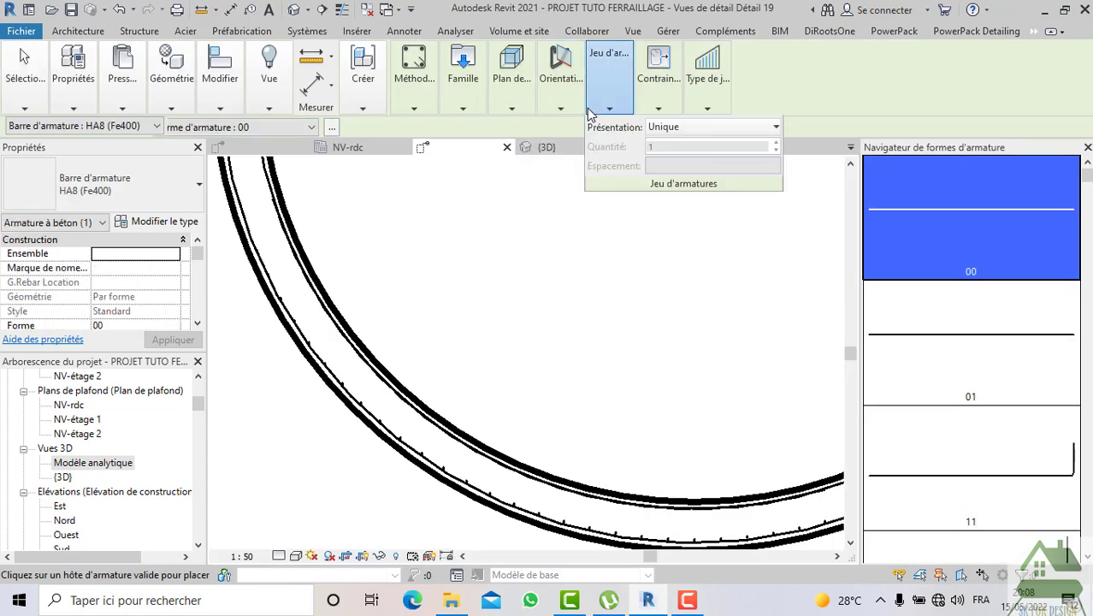
mouse_move(436, 112)
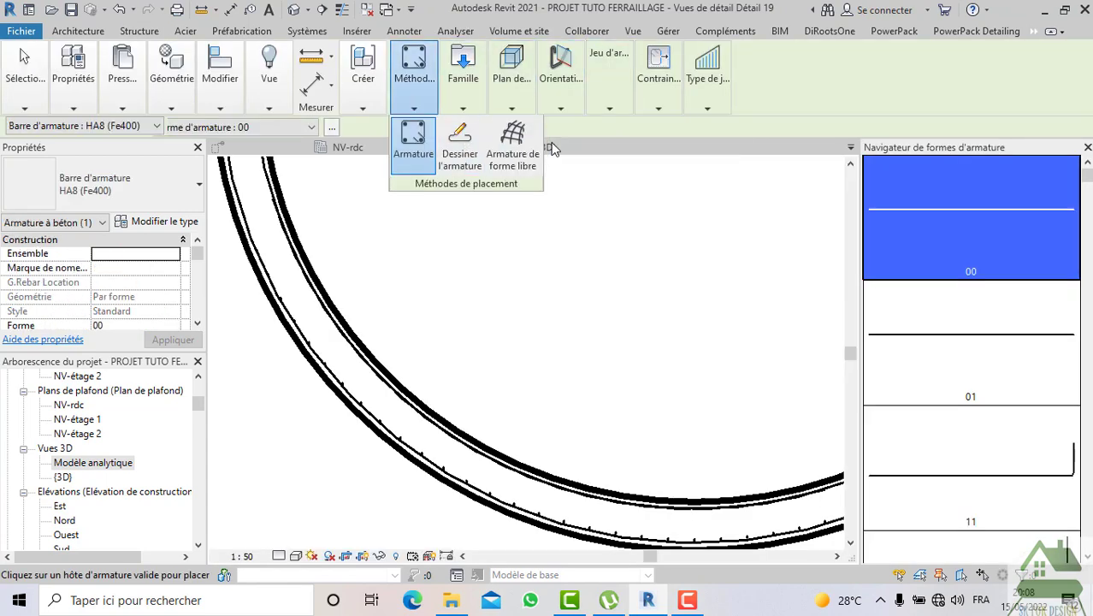
click(520, 146)
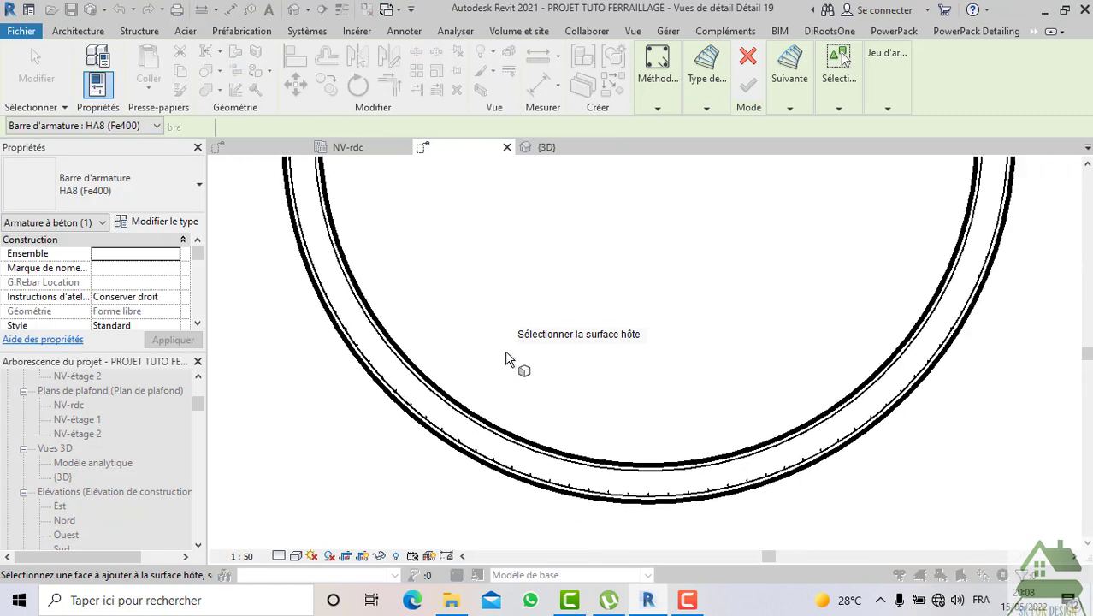
scroll(474, 325, up, 2)
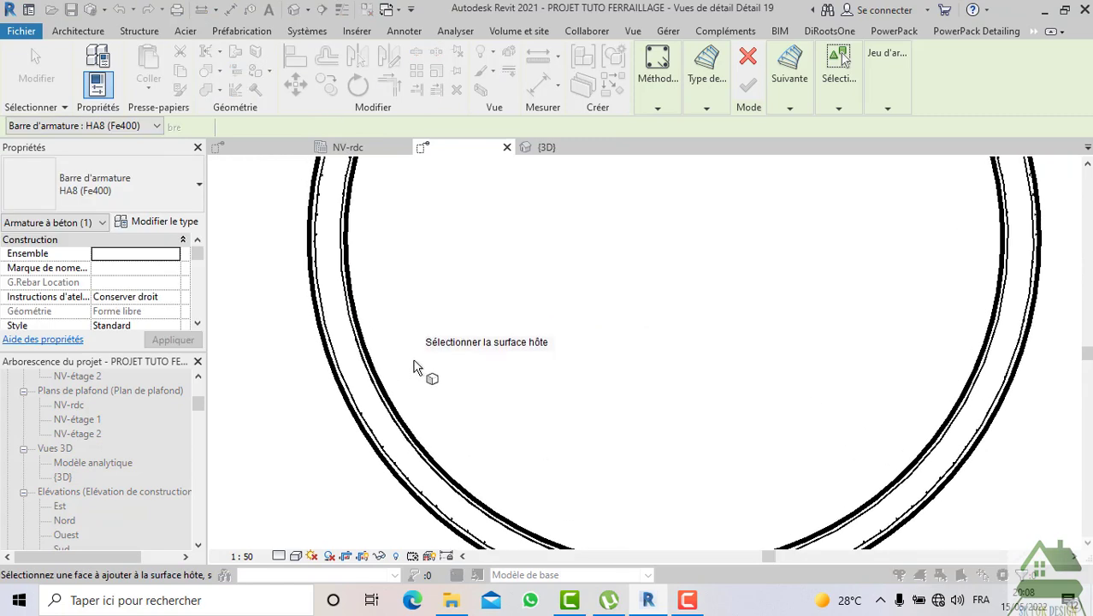
scroll(412, 357, down, 2)
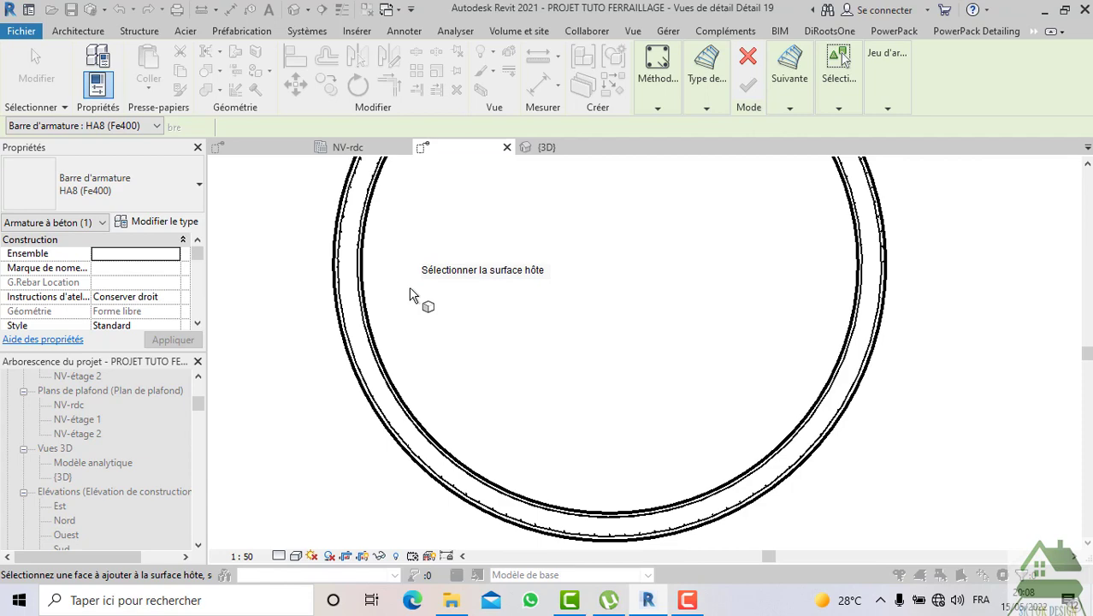
scroll(365, 341, up, 5)
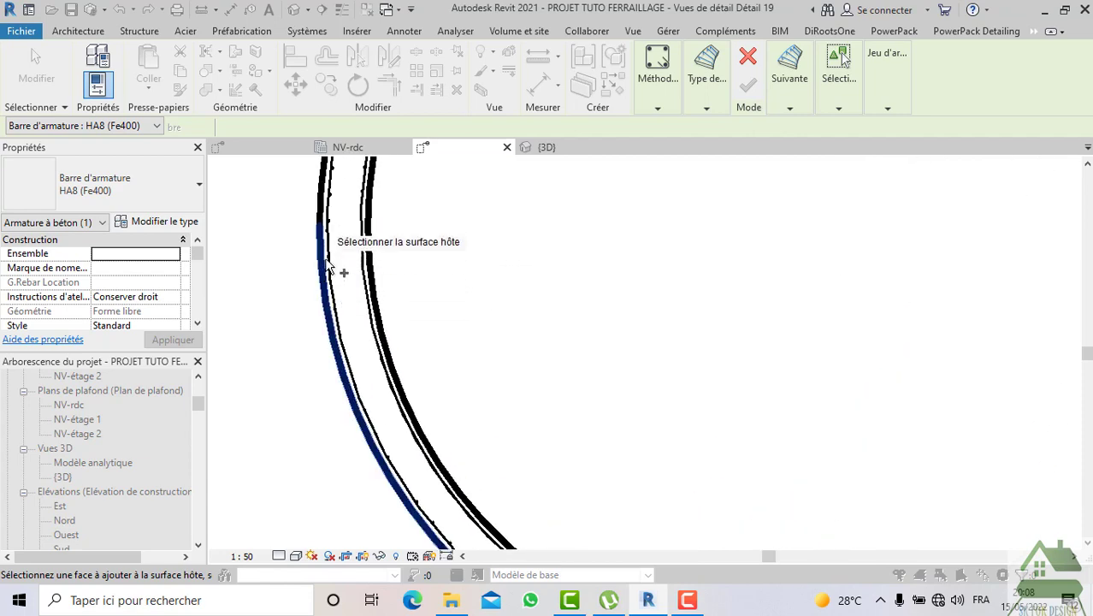
scroll(378, 342, down, 4)
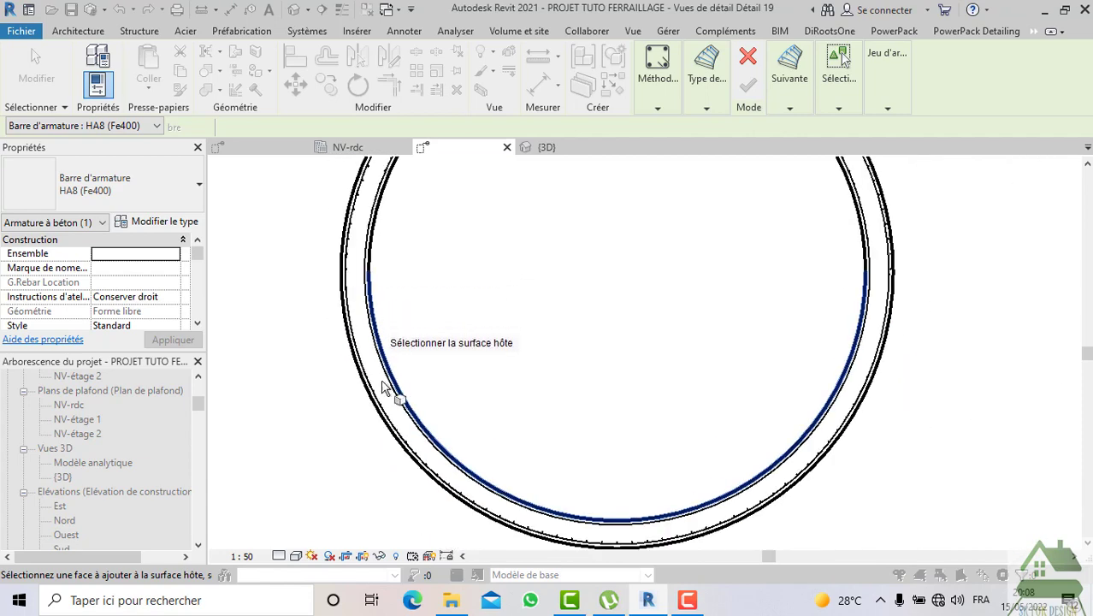
scroll(385, 365, up, 2)
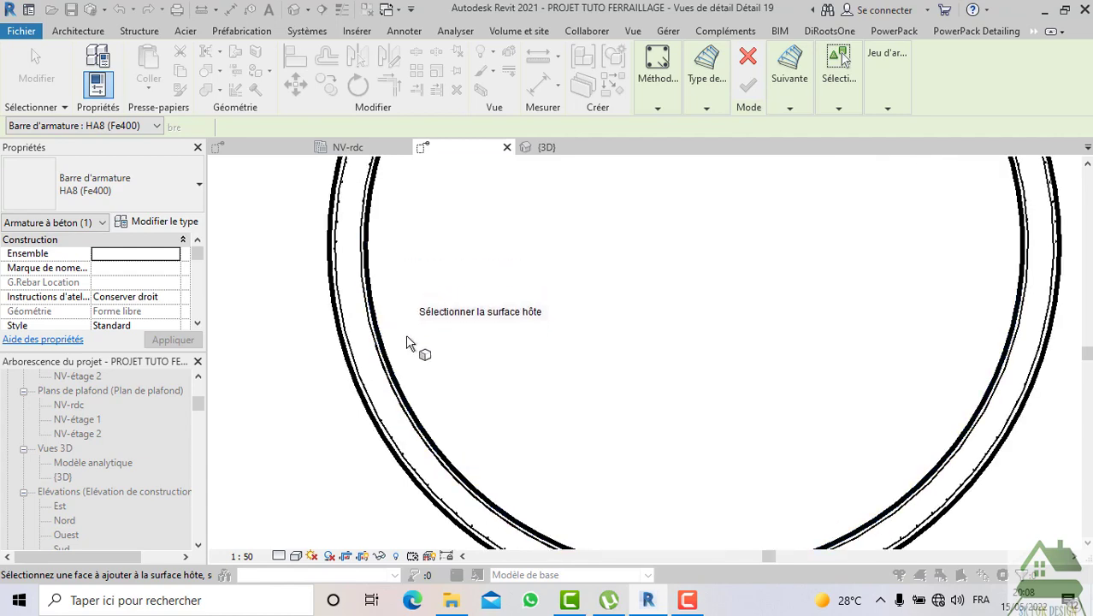
scroll(410, 349, down, 1)
scroll(393, 397, up, 1)
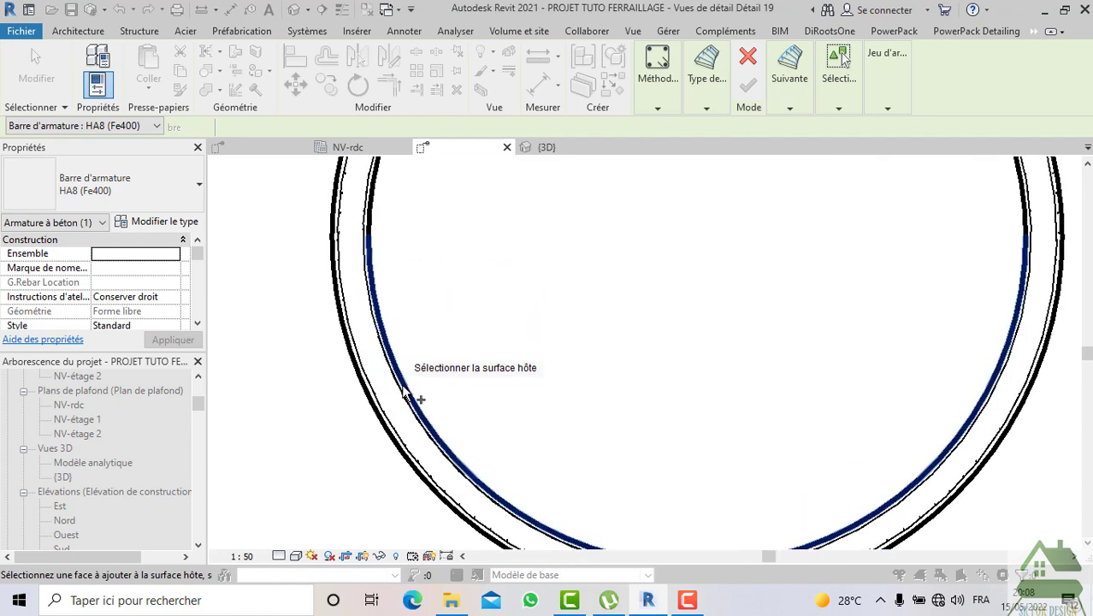
click(404, 386)
Set the inner edge of the lower half as the path and finish the aligned HA8 bar
mouse_move(808, 106)
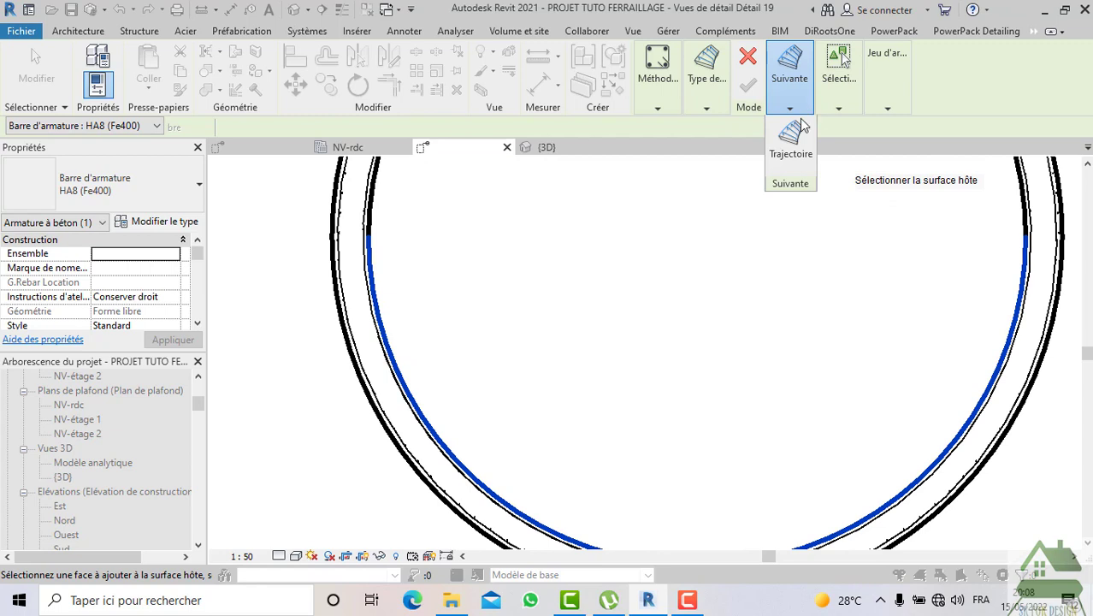
click(792, 142)
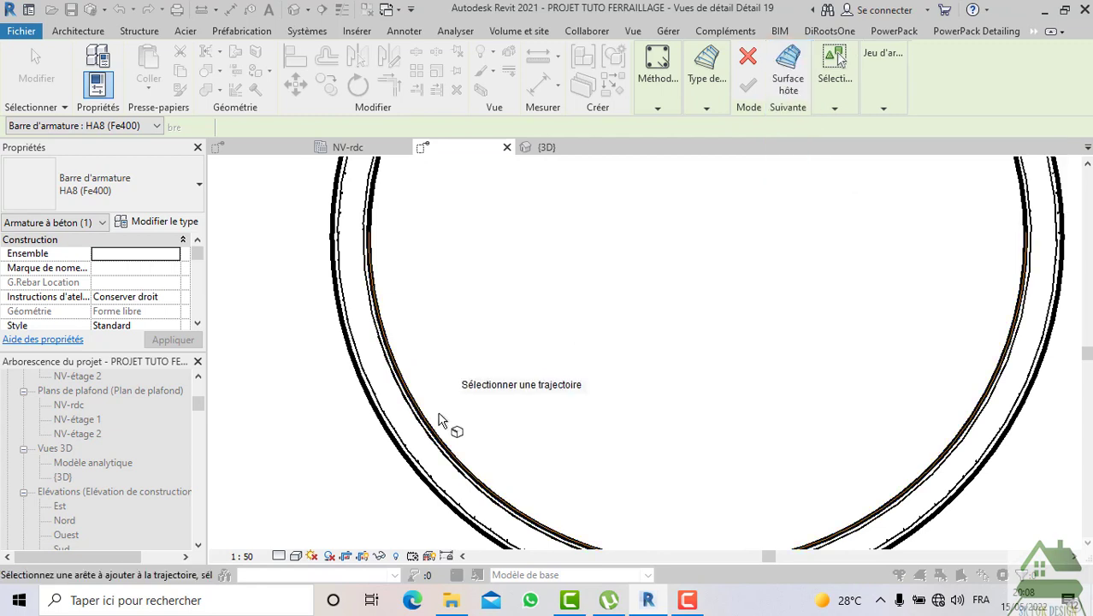
mouse_move(707, 82)
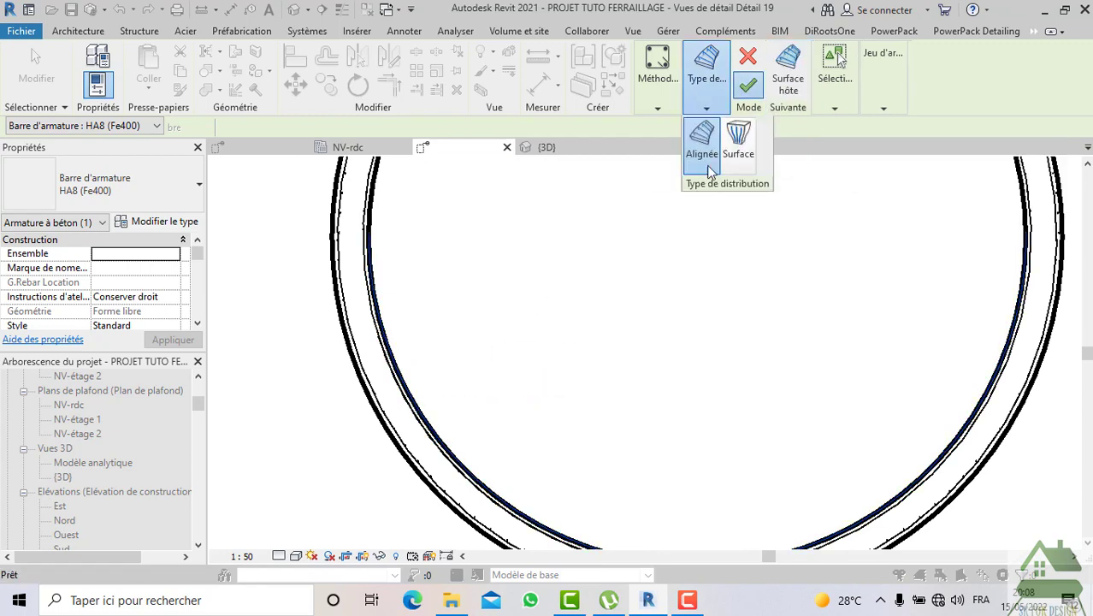
click(763, 134)
scroll(578, 367, down, 1)
scroll(578, 367, down, 2)
scroll(557, 354, up, 1)
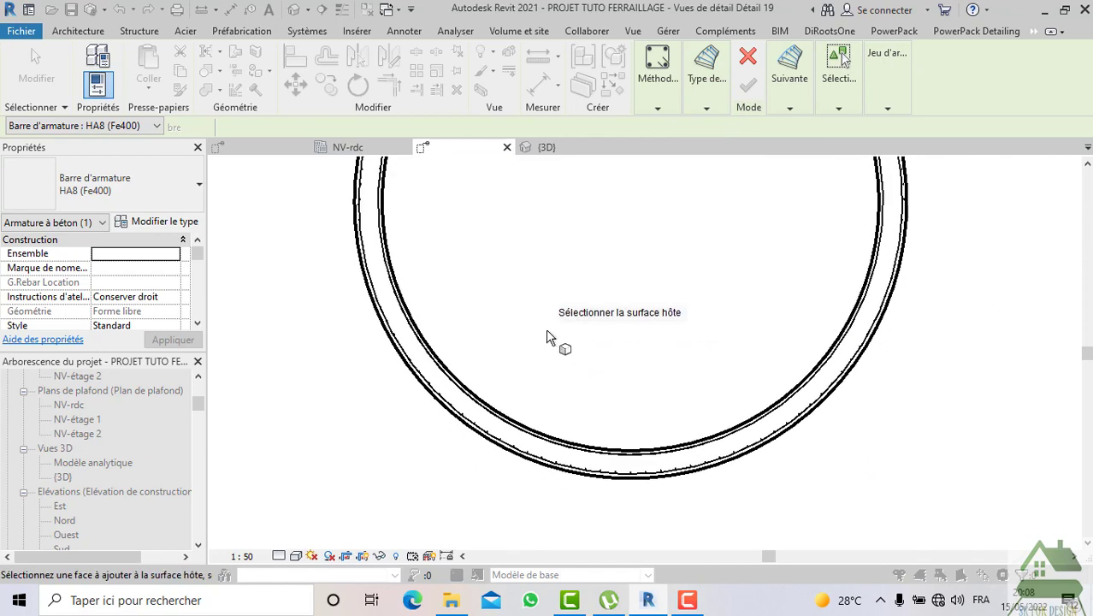
Set the layout of the new HA8 bar at the lowest point of the inner face to Espacement maximum
key(Escape)
key(Escape)
scroll(427, 335, up, 4)
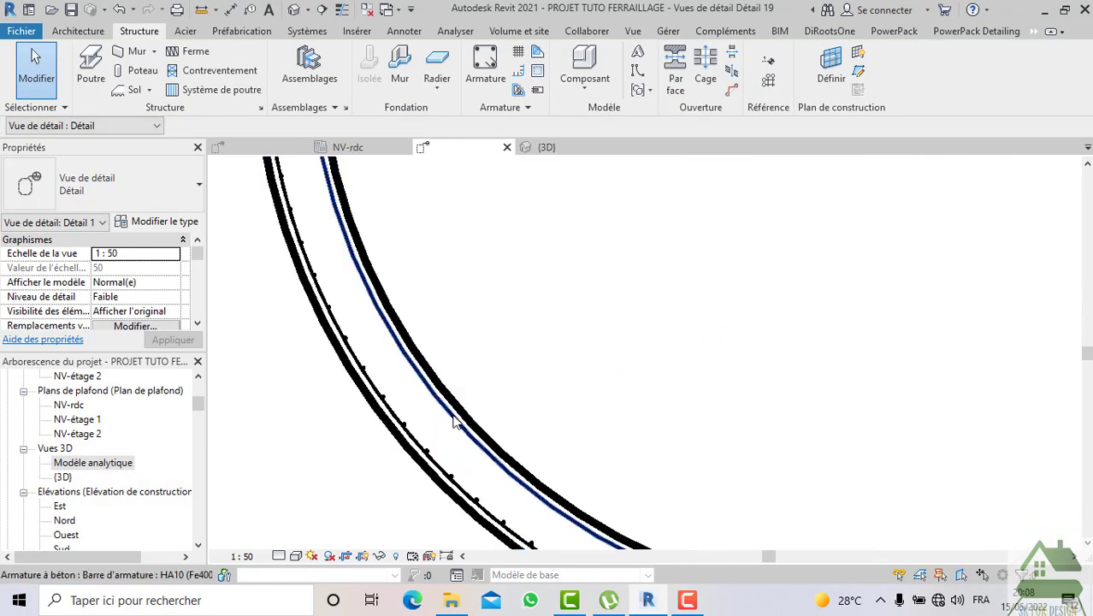
middle_drag(396, 292, 384, 328)
scroll(374, 280, down, 3)
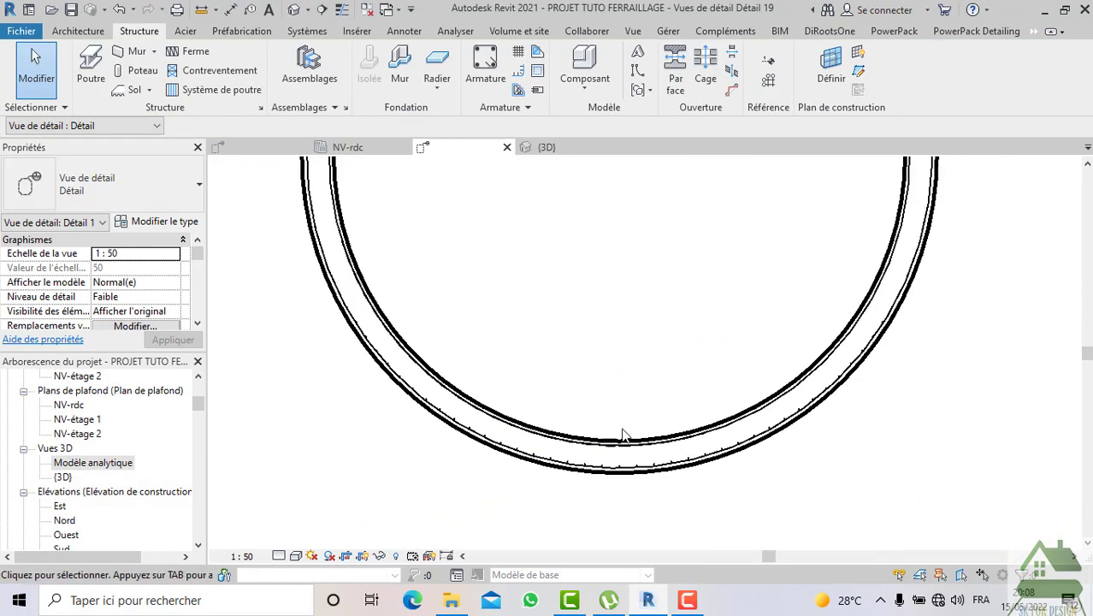
scroll(632, 435, up, 1)
scroll(548, 449, up, 5)
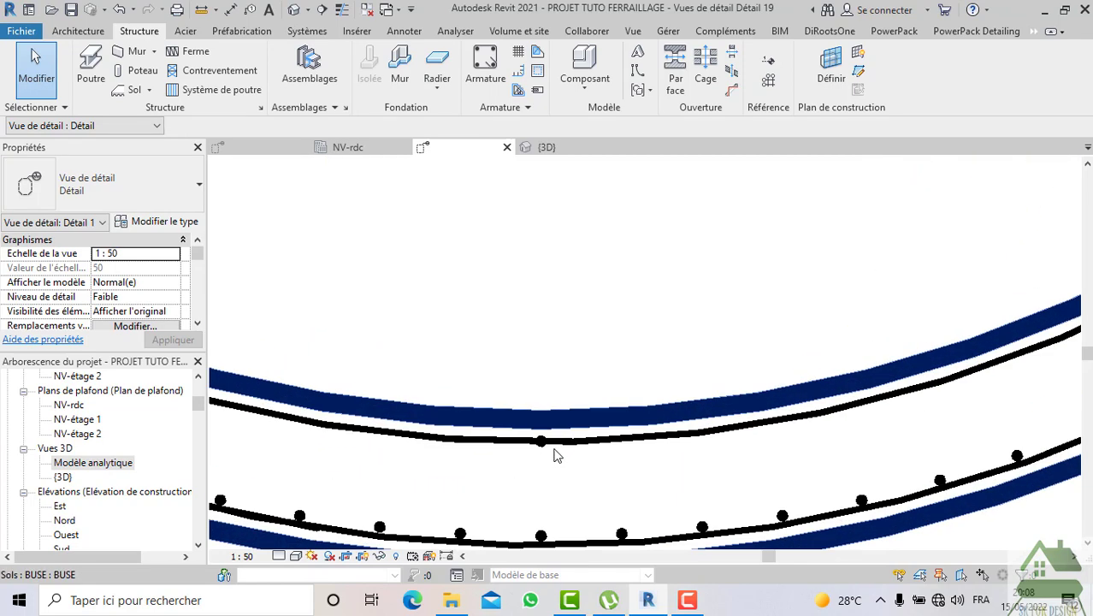
click(548, 449)
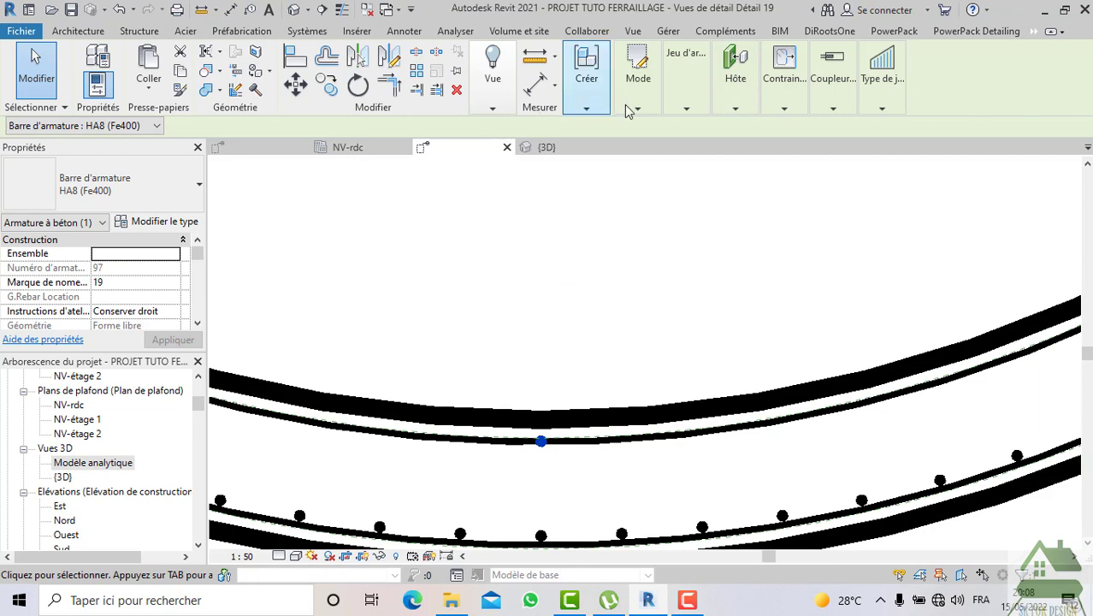
mouse_move(734, 130)
mouse_move(695, 109)
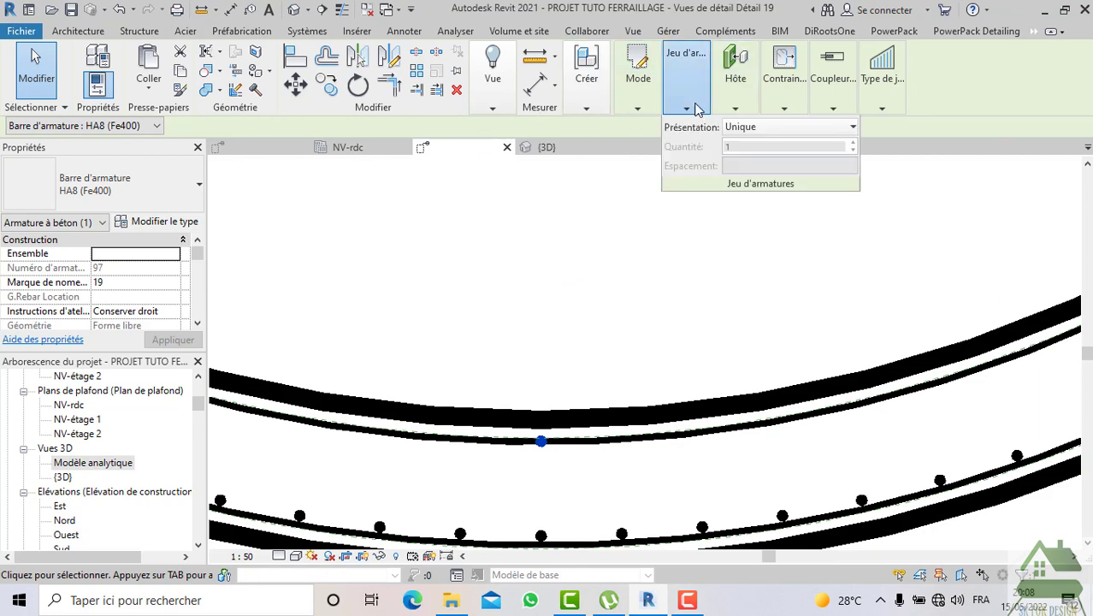
click(738, 128)
click(749, 178)
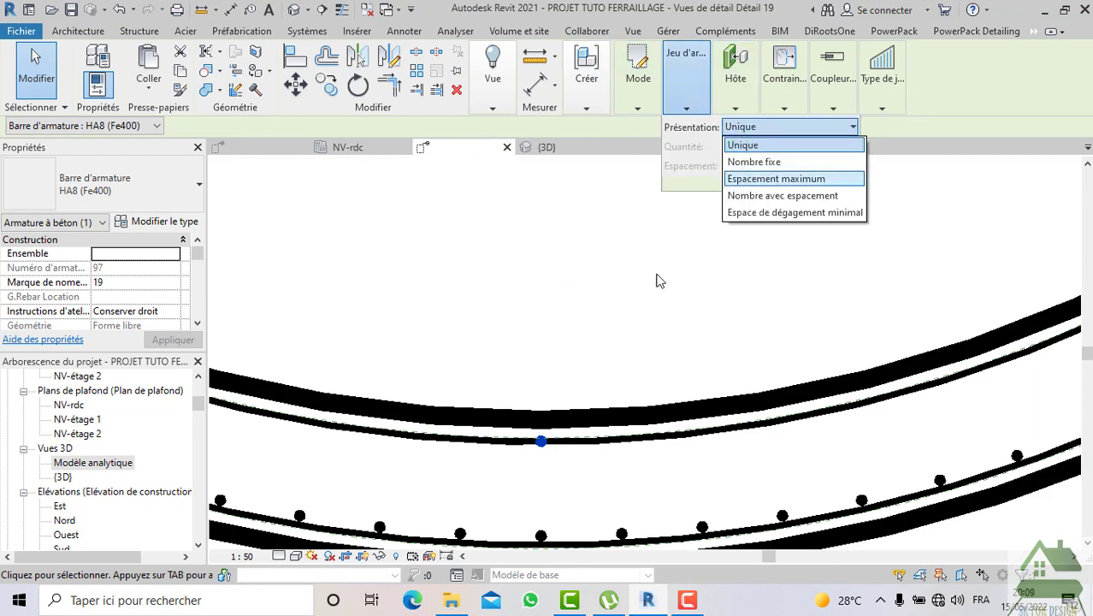
Move the lower inner HA8 bar set outward so the bars sit against the outer side of the inner circular bar
scroll(564, 336, down, 1)
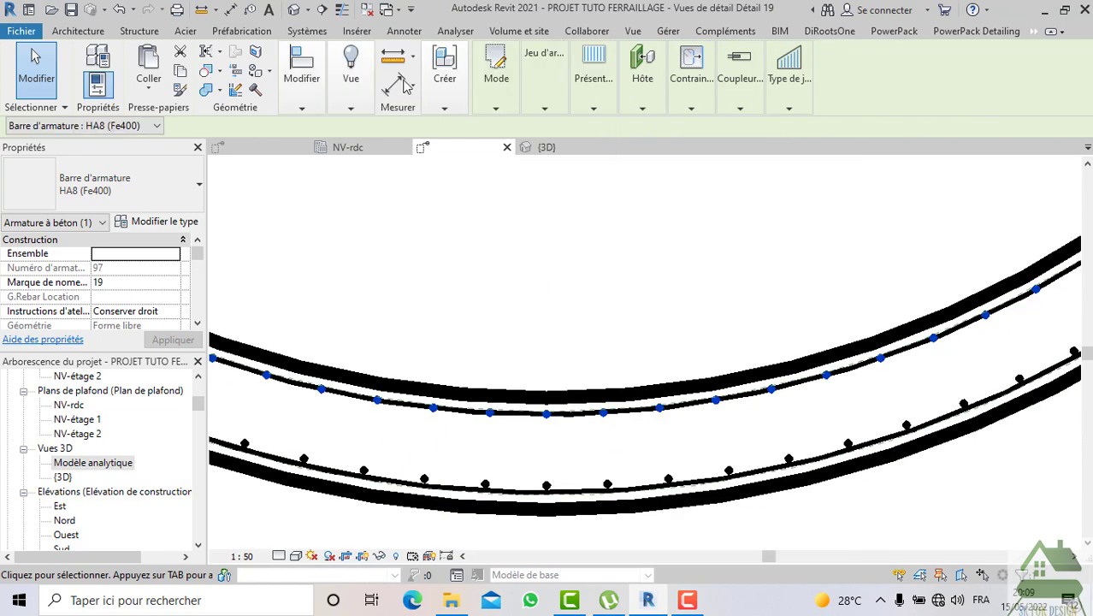
click(310, 110)
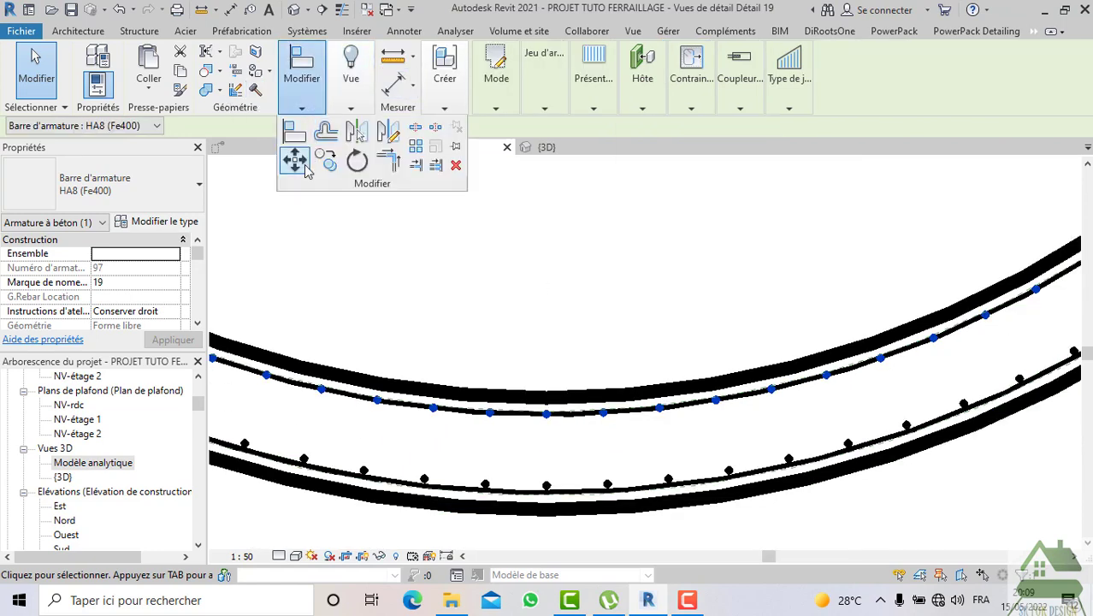
click(295, 160)
scroll(585, 416, up, 3)
click(541, 401)
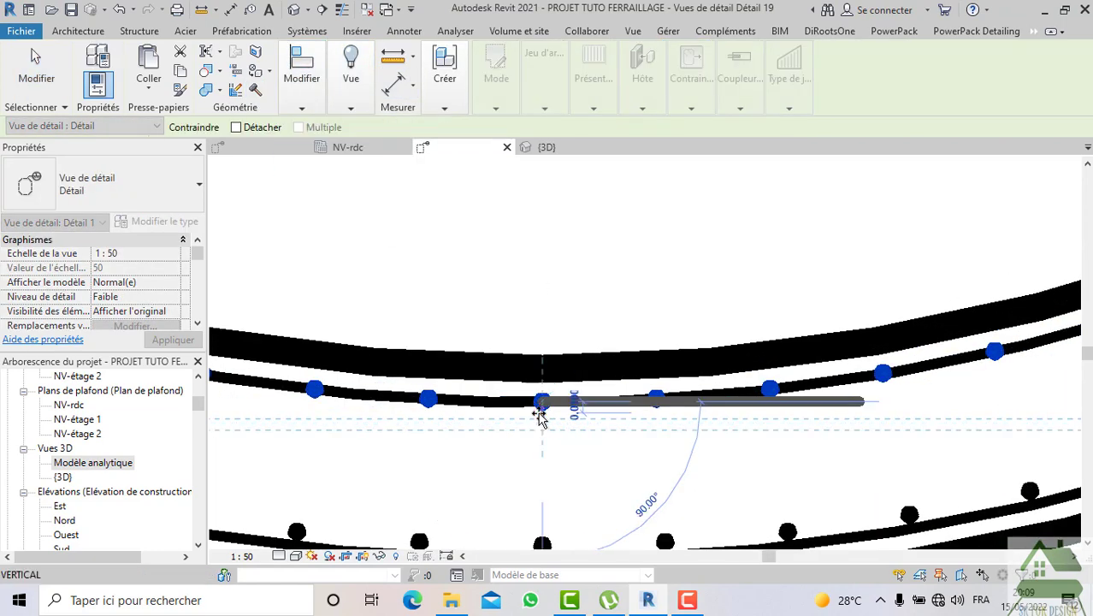
click(540, 416)
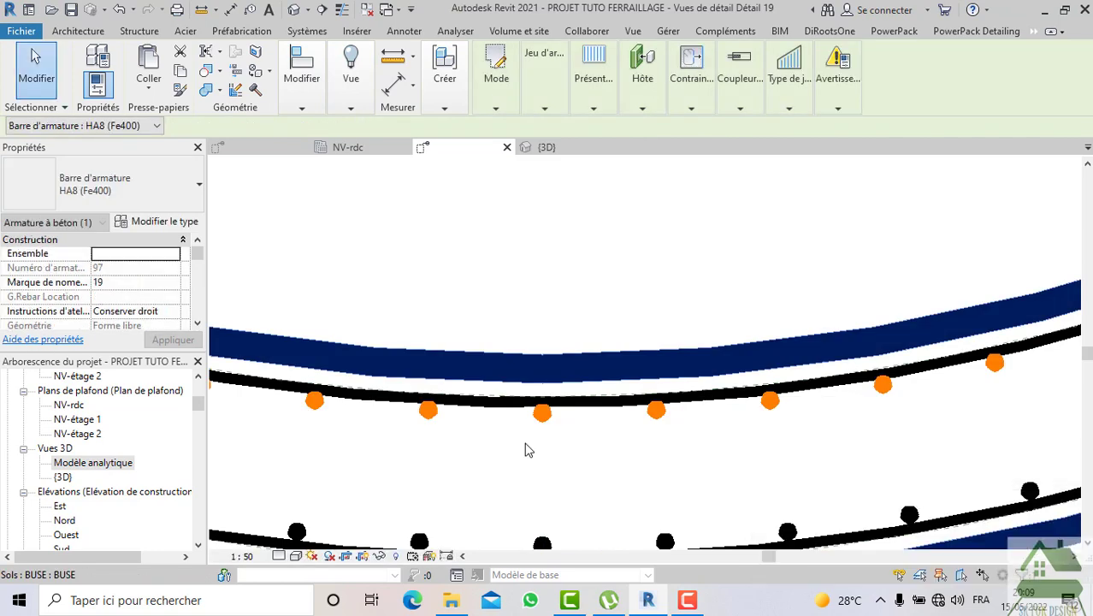
click(525, 442)
scroll(524, 440, down, 3)
click(548, 351)
scroll(547, 350, down, 5)
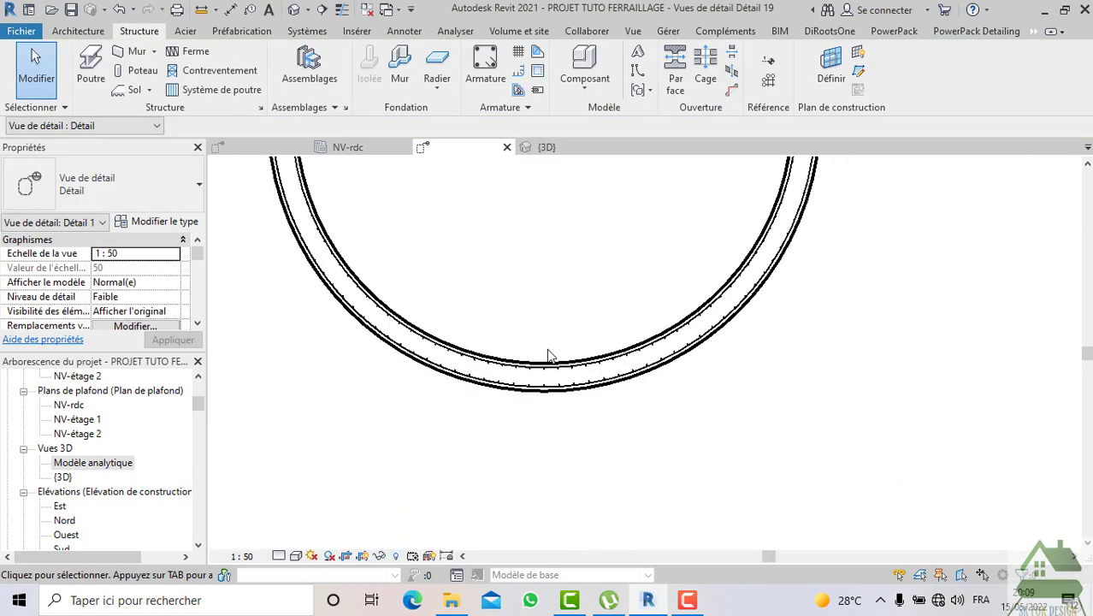
Switch to the {3D} view and examine the longitudinal bar sets around the cylinder from several angles
click(564, 154)
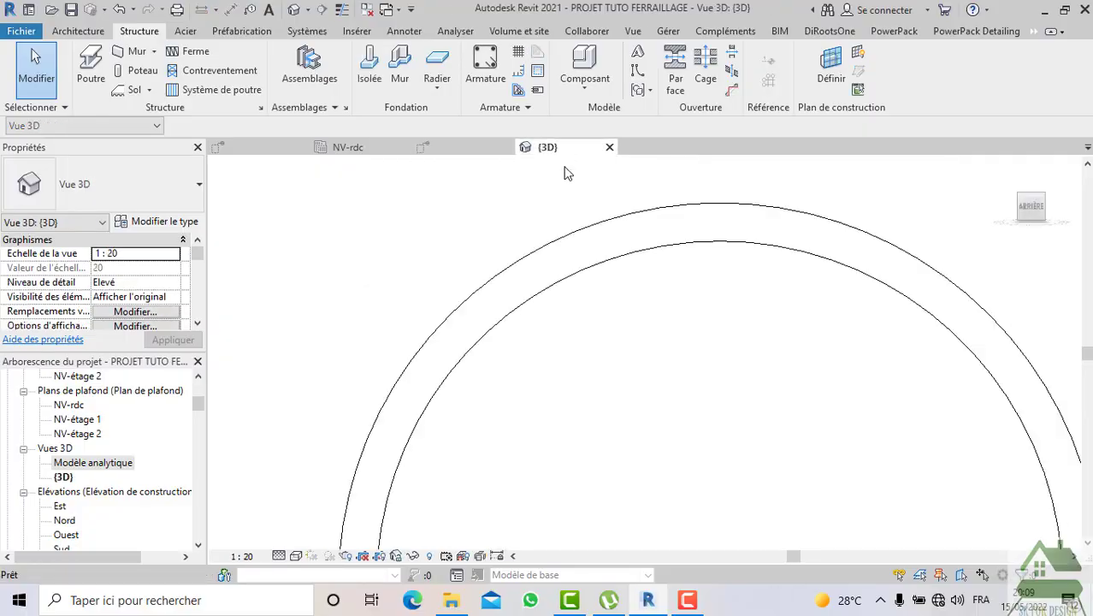
scroll(561, 198, down, 2)
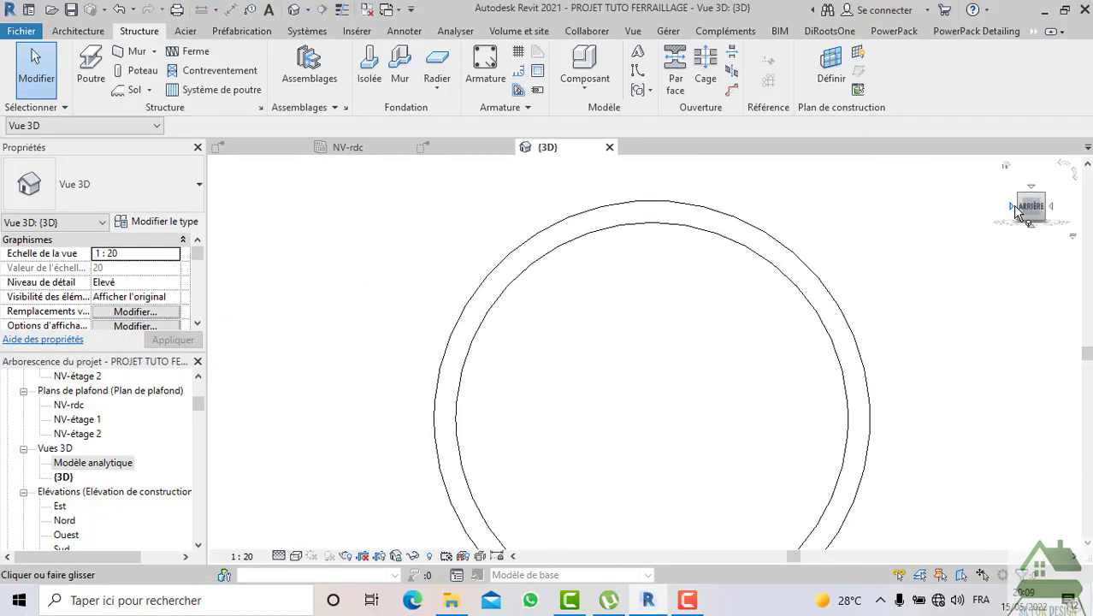
drag(1025, 217, 968, 252)
scroll(715, 273, down, 4)
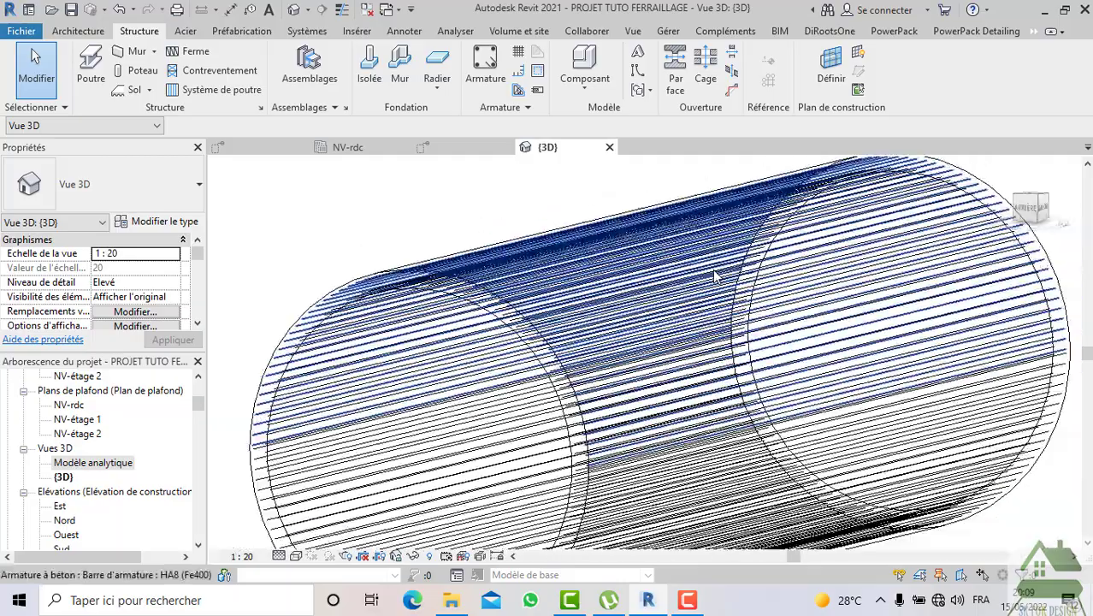
scroll(797, 387, up, 3)
scroll(797, 387, down, 3)
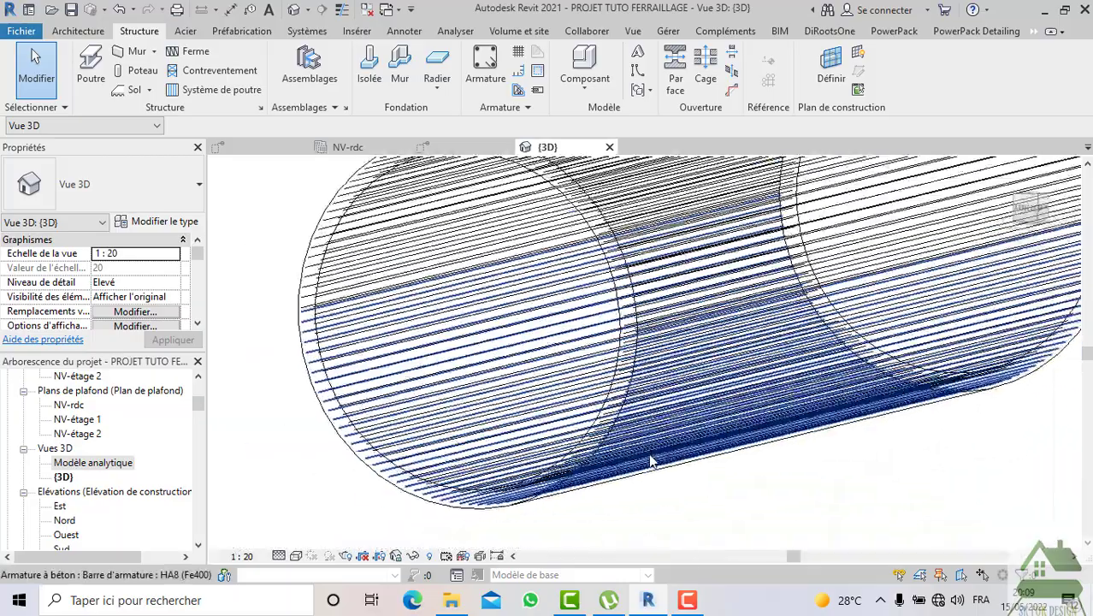
click(1036, 214)
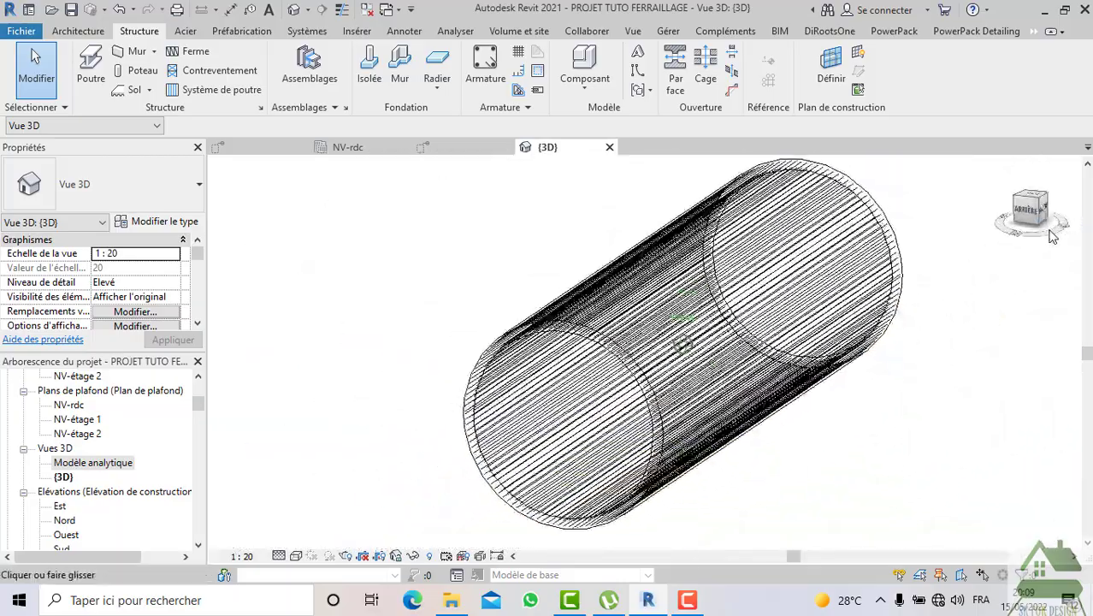
shift+middle_drag(235, 227, 331, 233)
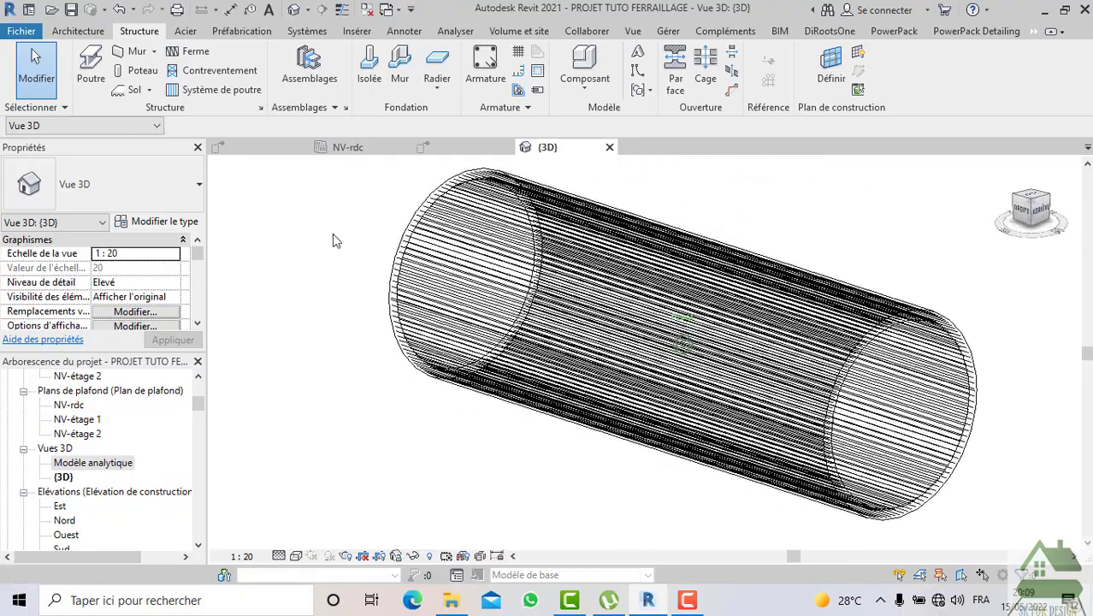
scroll(910, 210, down, 5)
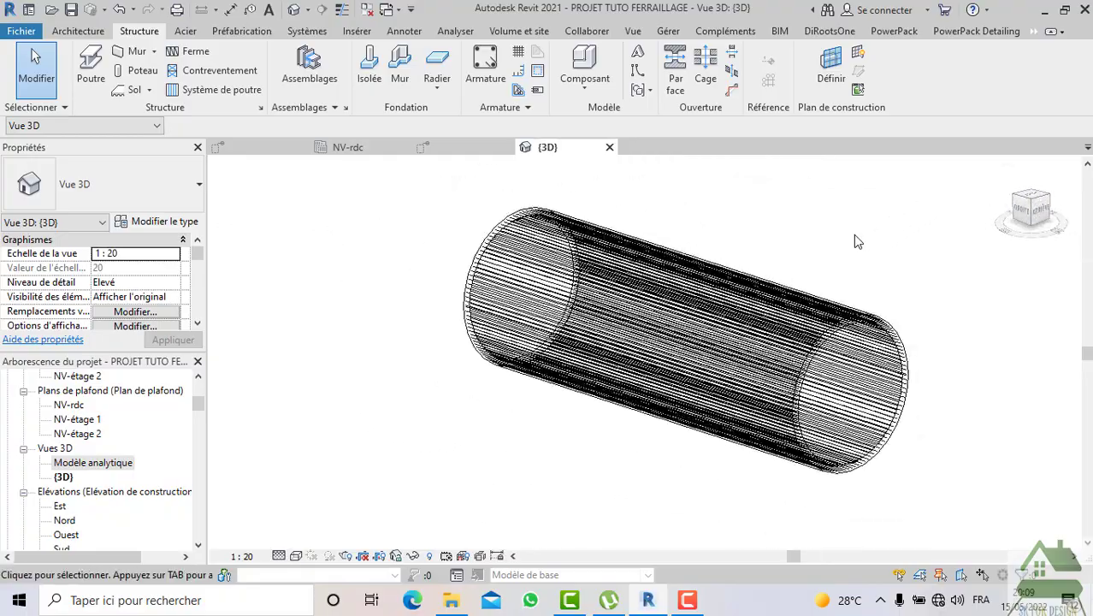
scroll(829, 296, up, 2)
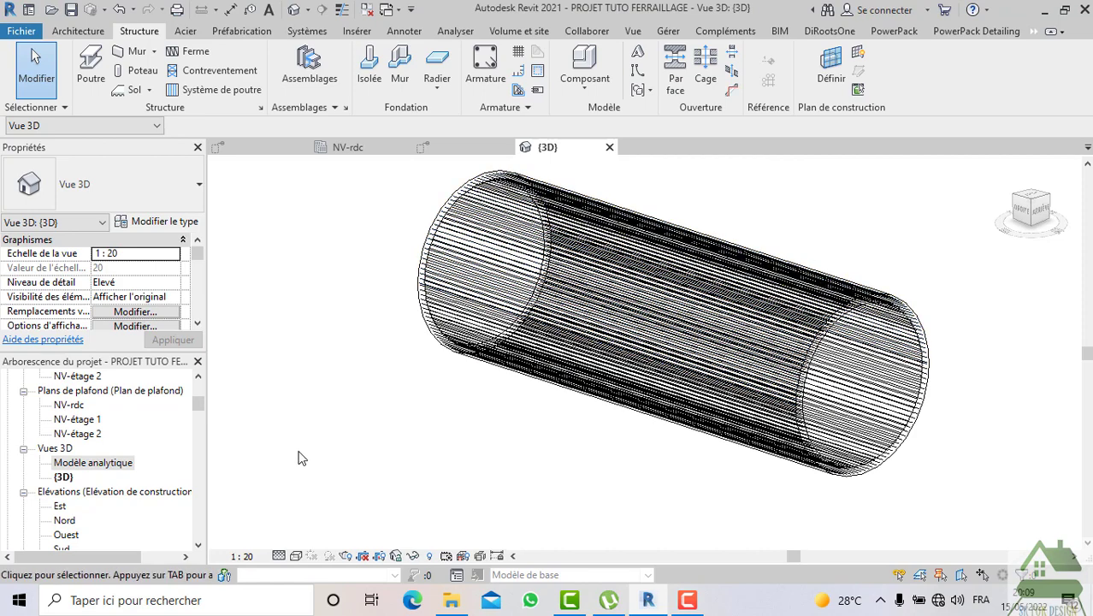
Set the visual style of the 3D view to Réaliste
click(296, 555)
click(410, 539)
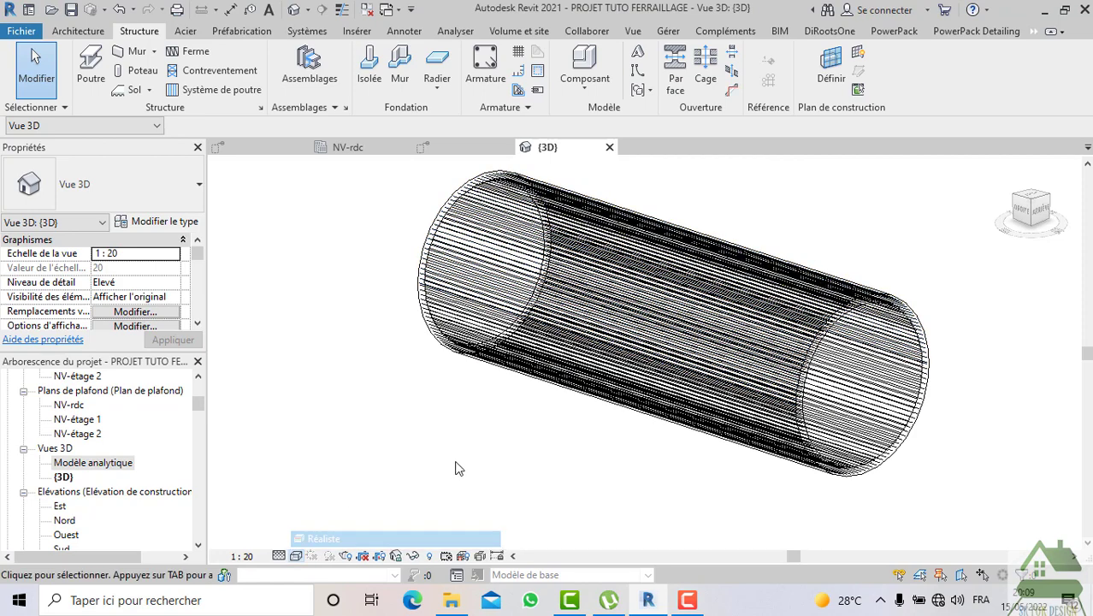
scroll(604, 270, up, 1)
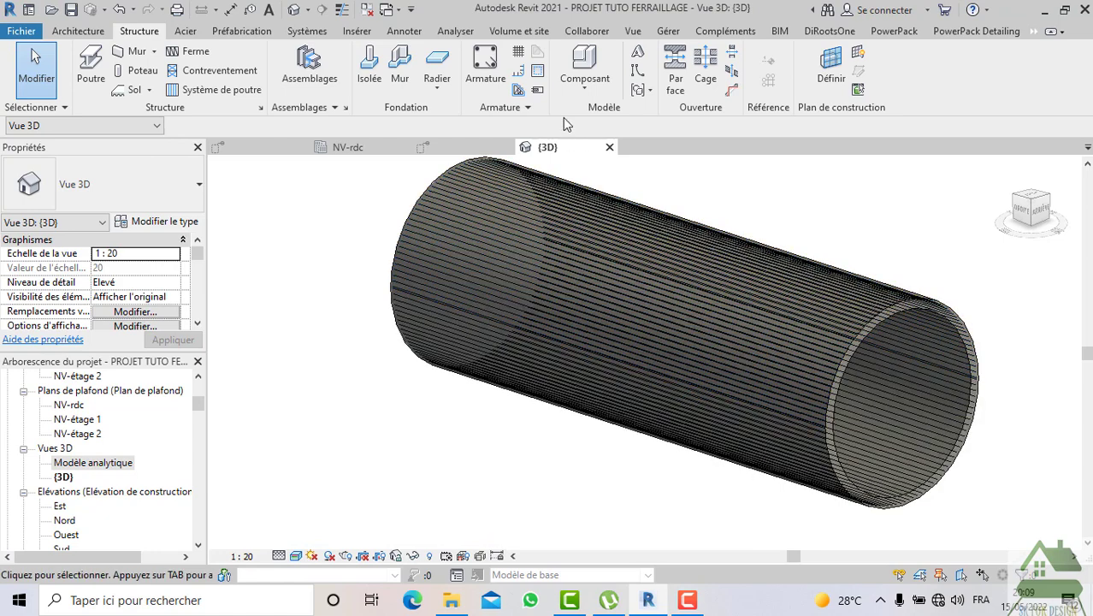
Start a free-form HA10 (Fe400) rebar with Alignée distribution and pick the upper half of the cylinder's outer face as host surface
click(497, 74)
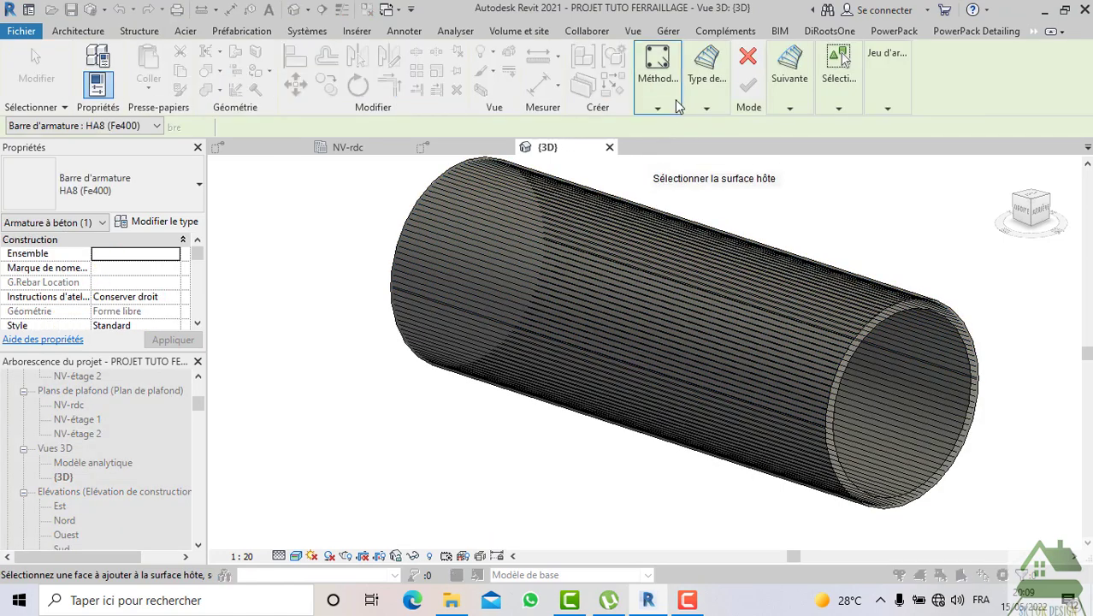
click(706, 109)
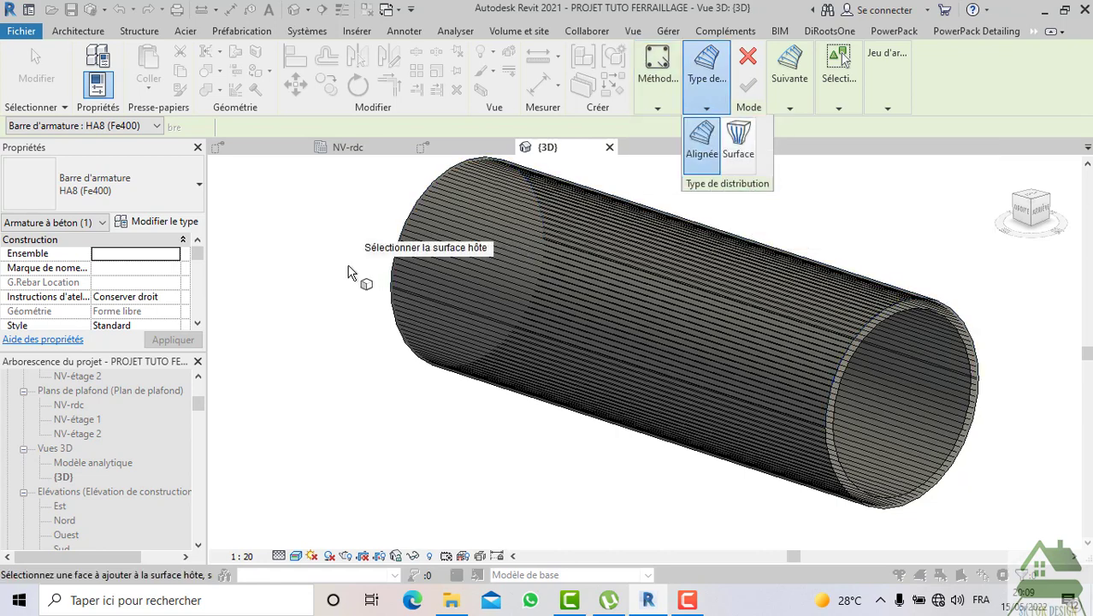
click(189, 202)
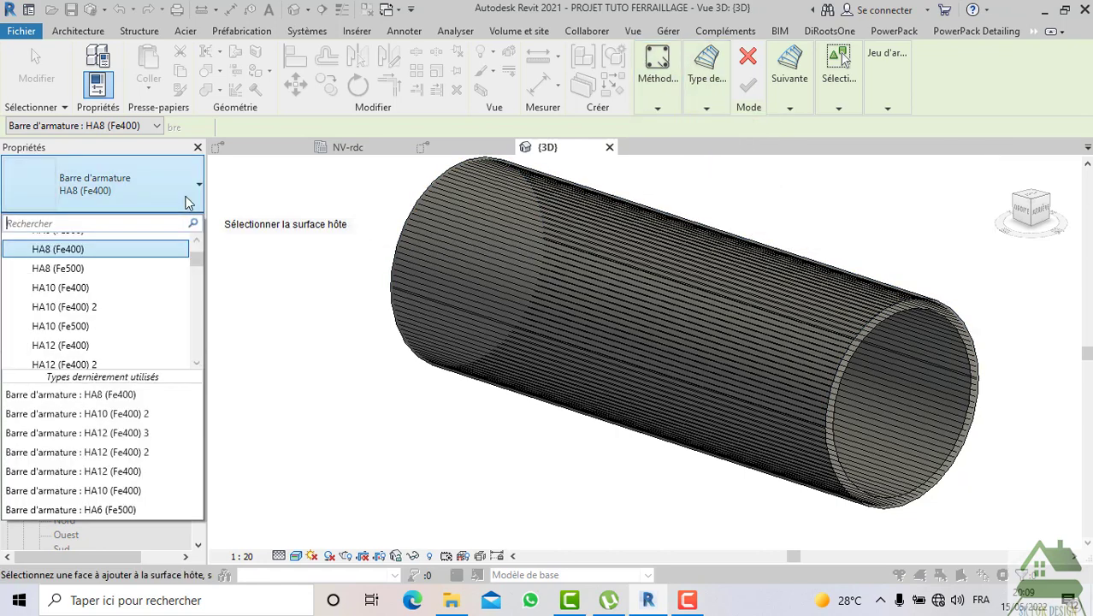
click(104, 288)
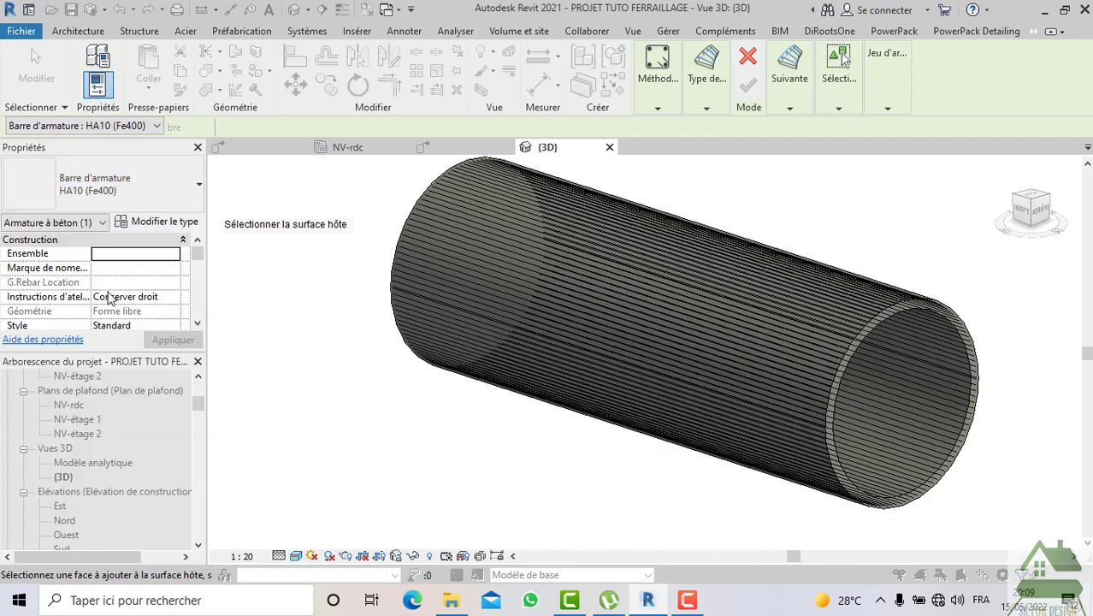
click(824, 354)
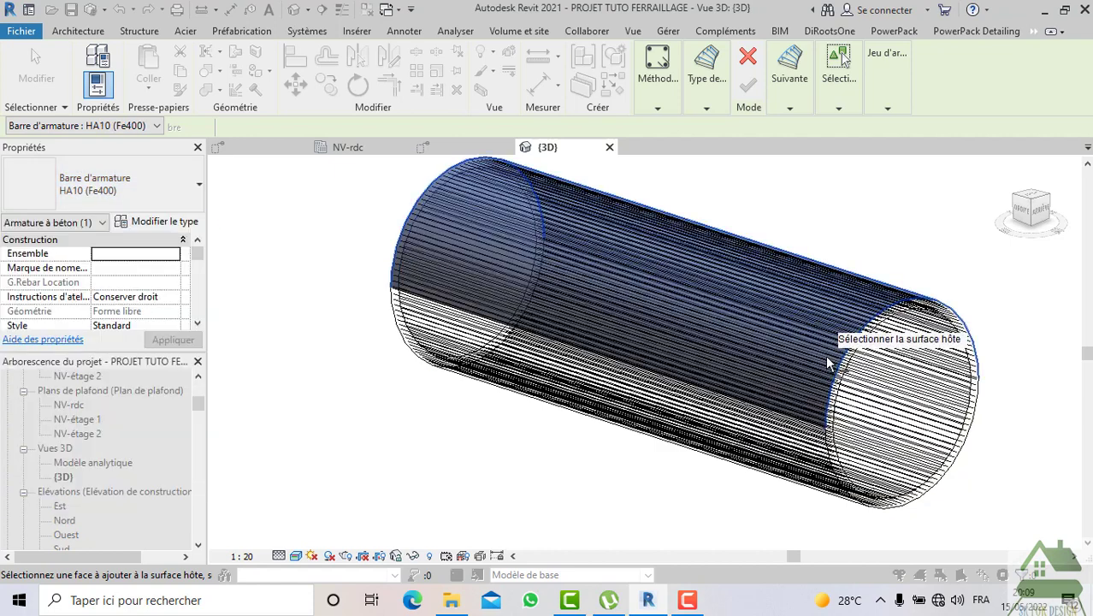
Set the longitudinal edge of the upper outer face as the path and finish the aligned HA10 bar
click(802, 105)
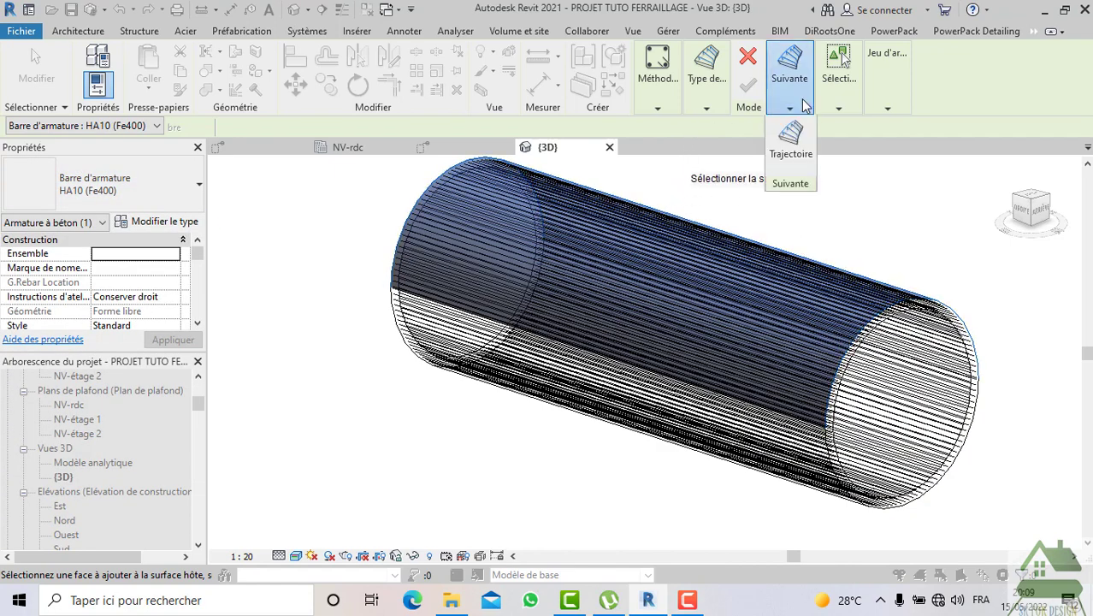
click(783, 147)
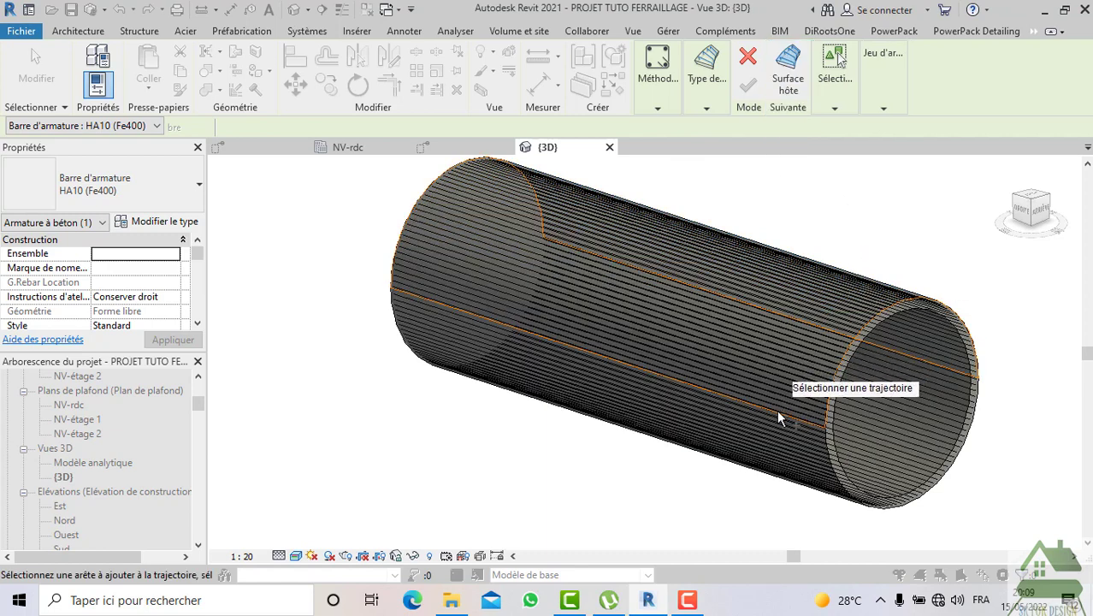
click(776, 411)
click(744, 88)
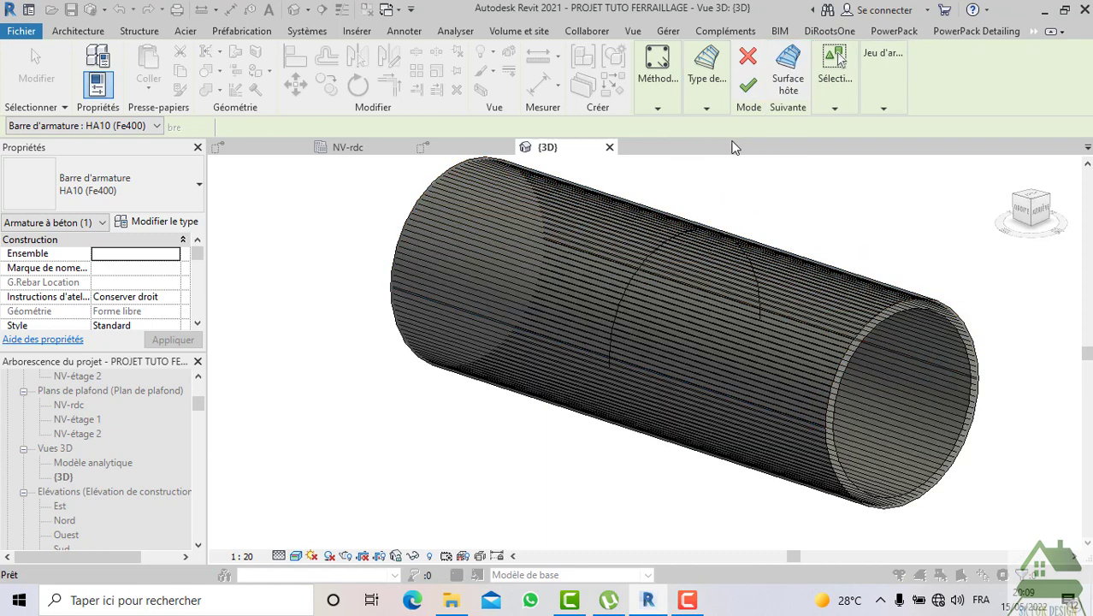
click(654, 242)
Set the layout of the new HA10 half-circle bar on the upper outer face to Espacement maximum and inspect the resulting set
scroll(619, 304, up, 3)
scroll(617, 306, up, 2)
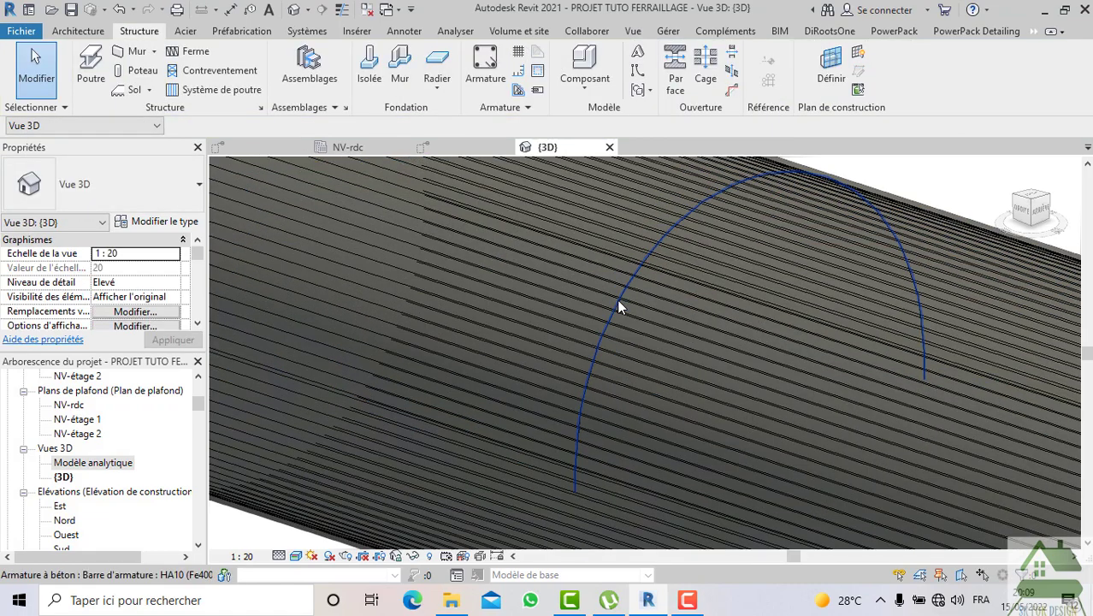
click(617, 306)
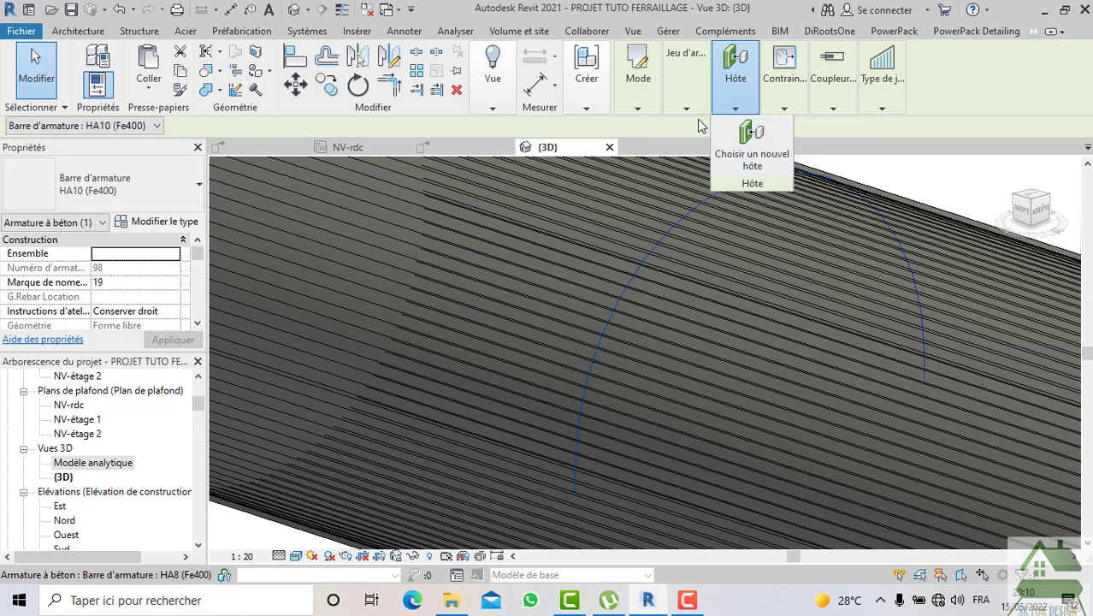
mouse_move(686, 109)
click(727, 127)
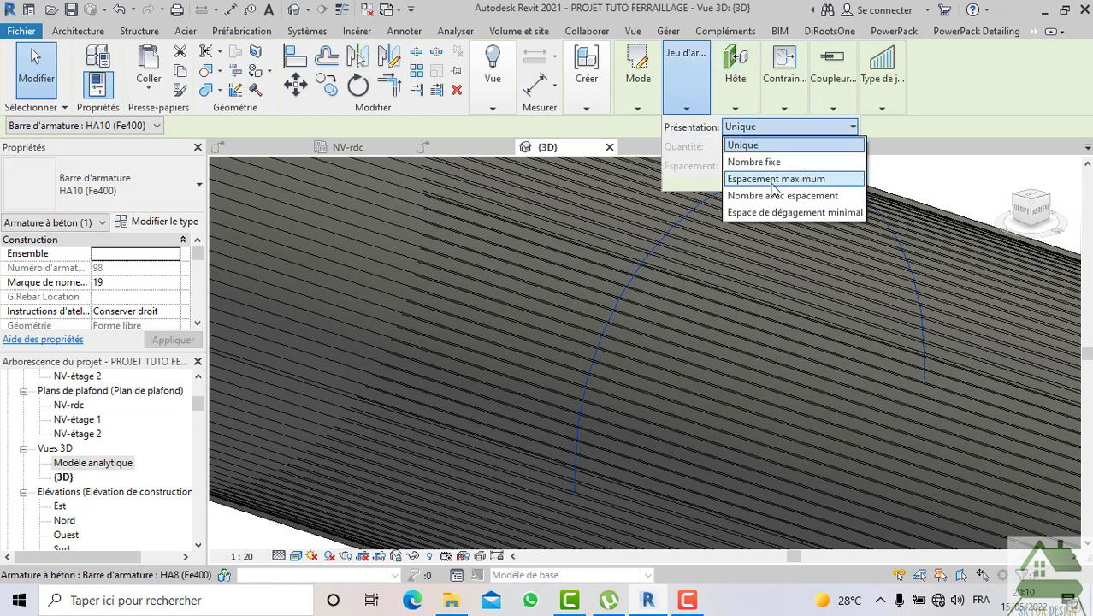
click(774, 180)
scroll(569, 198, down, 6)
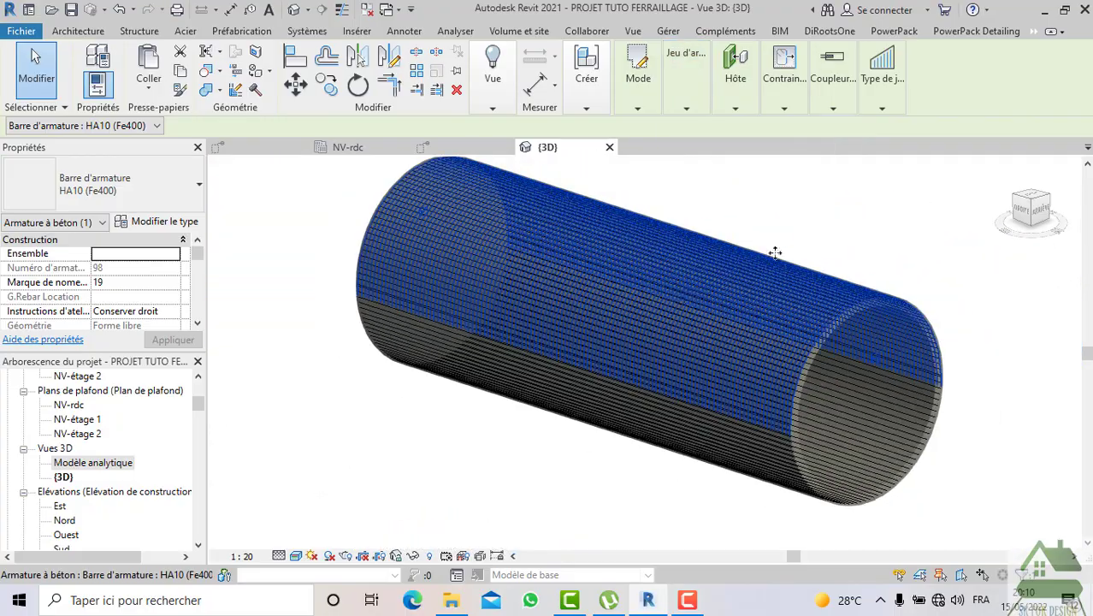
click(789, 220)
mouse_move(1011, 228)
mouse_down()
mouse_move(963, 215)
mouse_move(818, 220)
mouse_move(818, 210)
mouse_up()
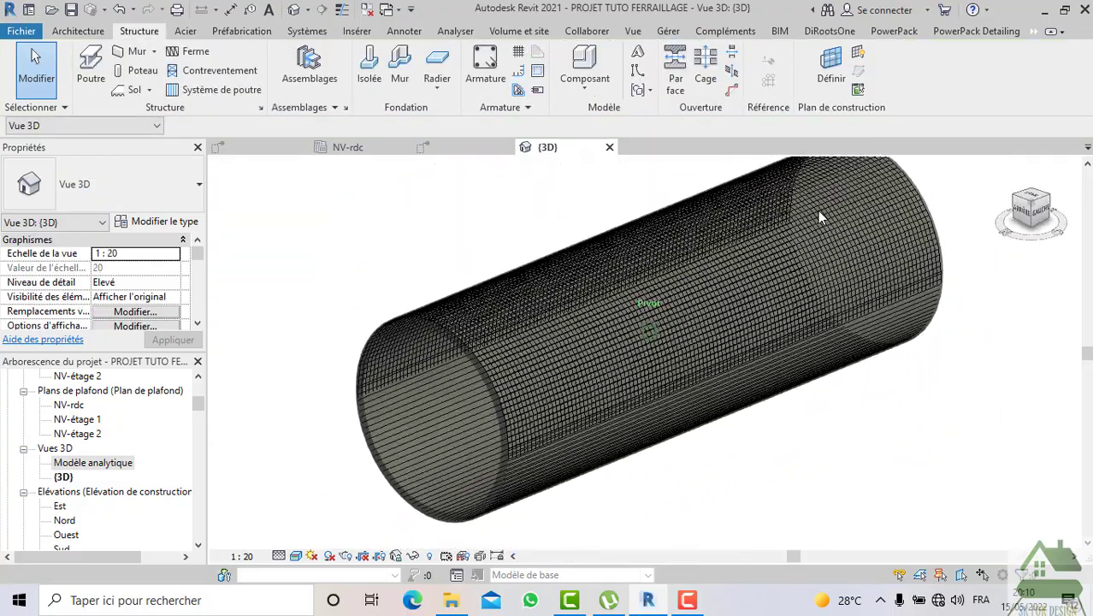
scroll(499, 451, up, 5)
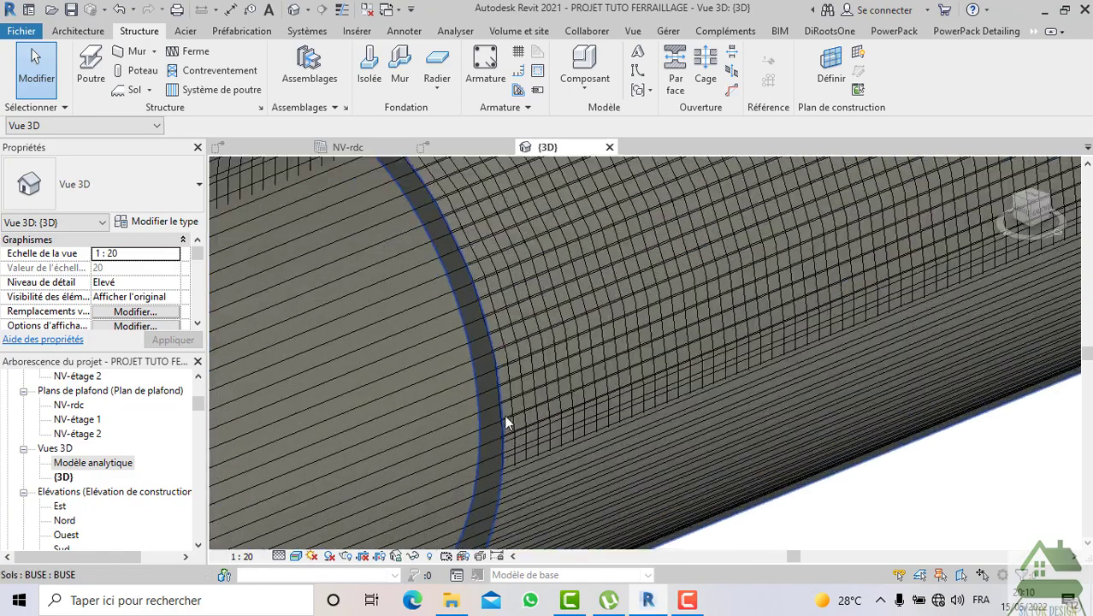
Delete the half-circle HA10 (Fe400) bar set distributed along the upper outer face of the cylinder
scroll(523, 379, down, 4)
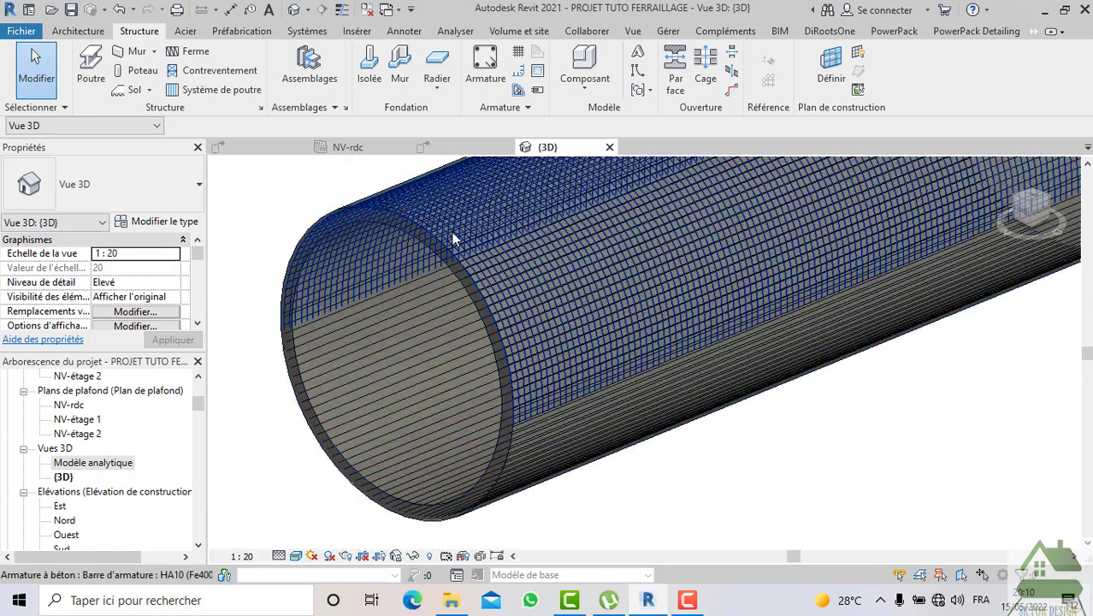
click(517, 338)
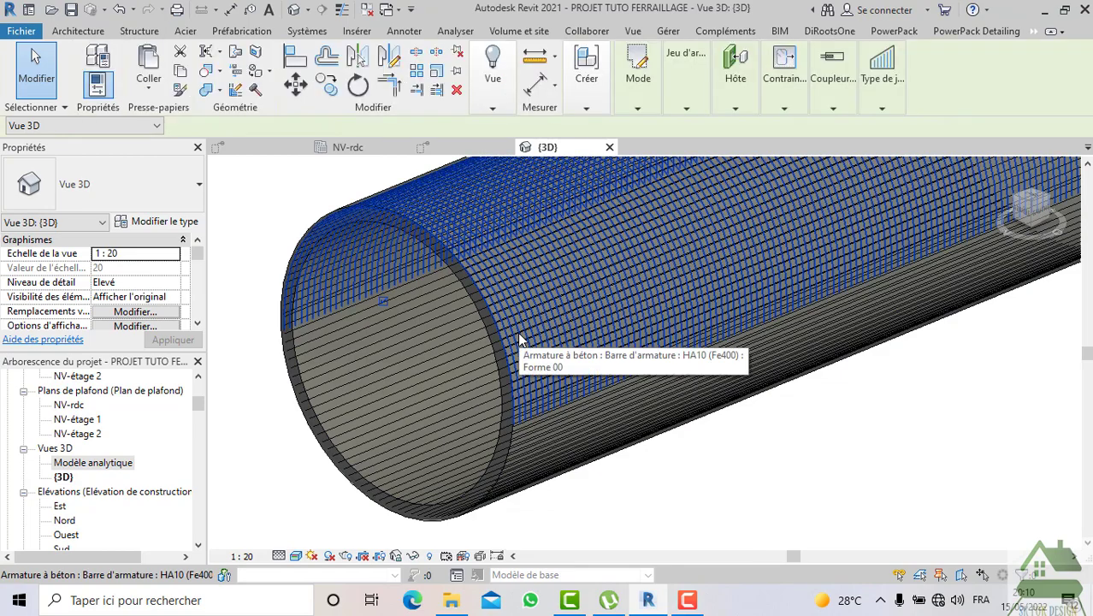
click(654, 472)
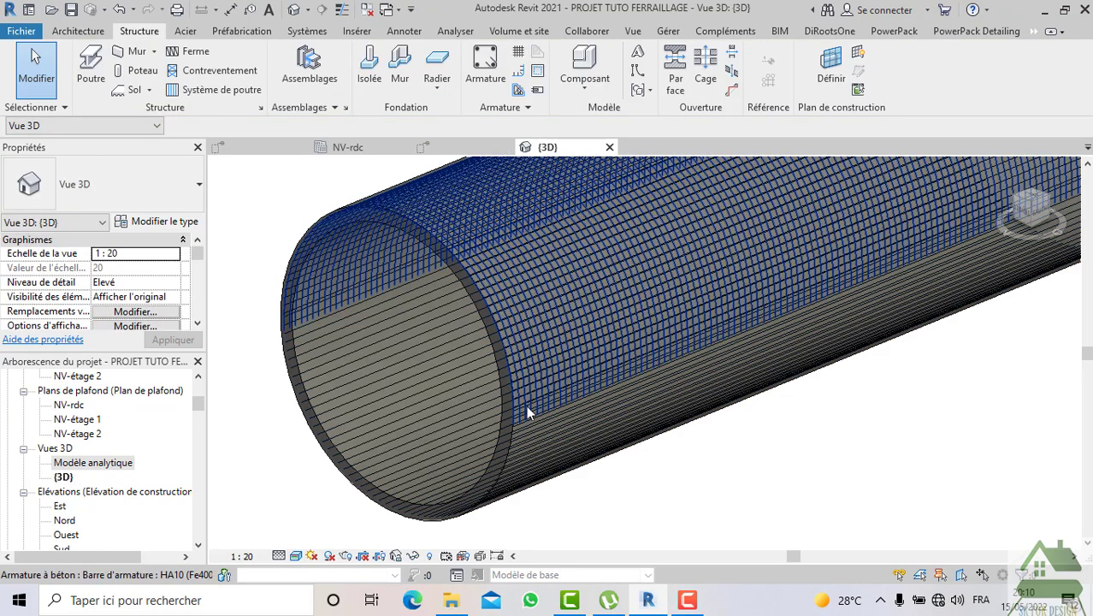
scroll(496, 304, up, 3)
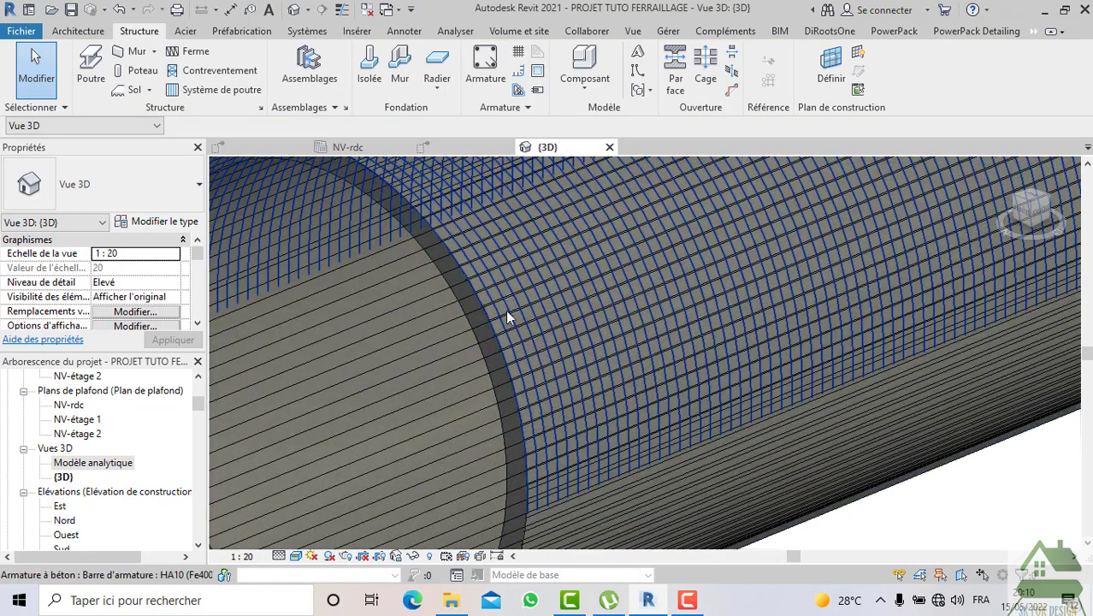
scroll(524, 341, down, 5)
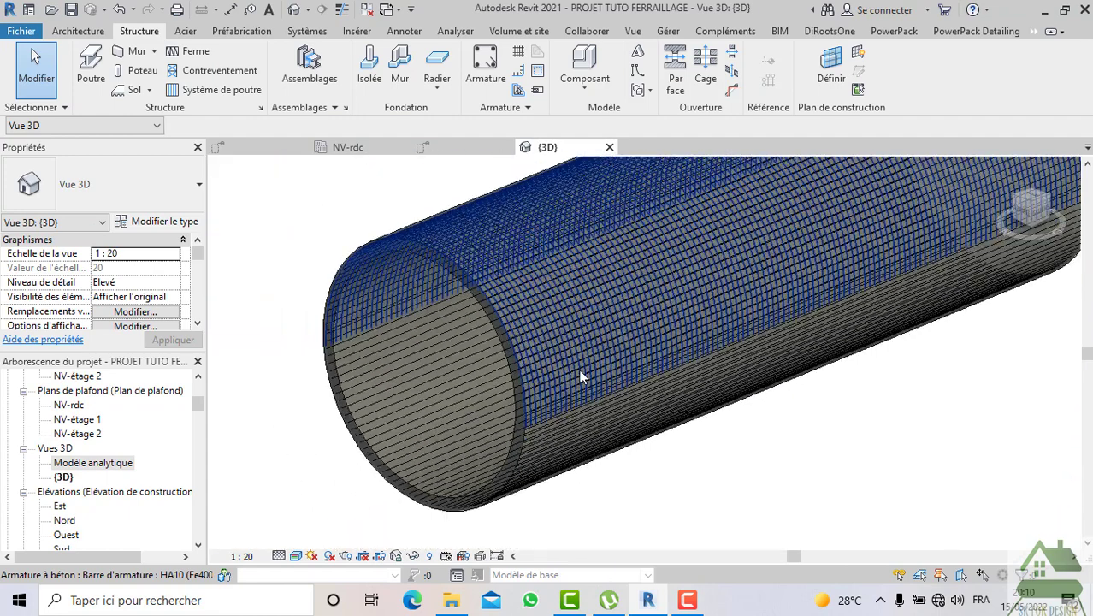
click(531, 304)
key(Delete)
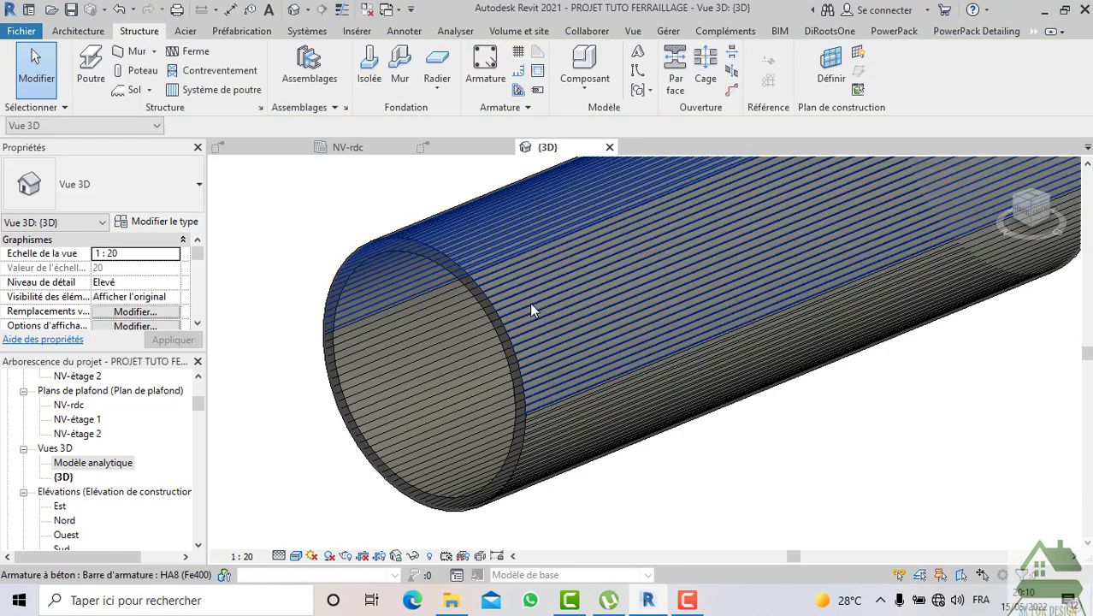
Reveal the hidden elements in the 3D view, unhide the hidden circular bars of the cylinder and leave reveal mode
scroll(531, 308, down, 1)
scroll(531, 315, down, 2)
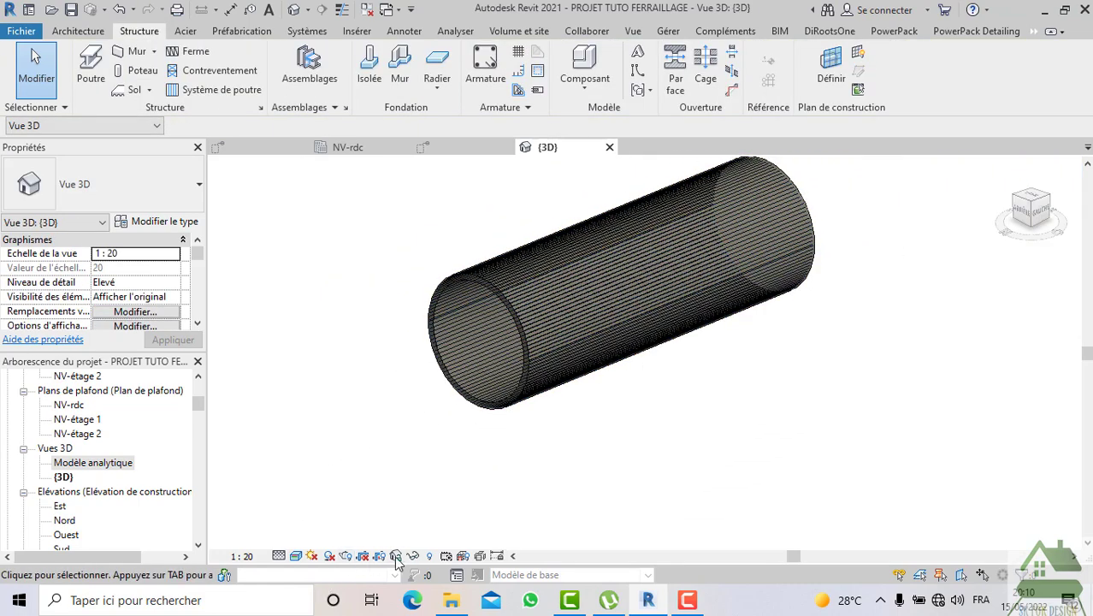
click(430, 560)
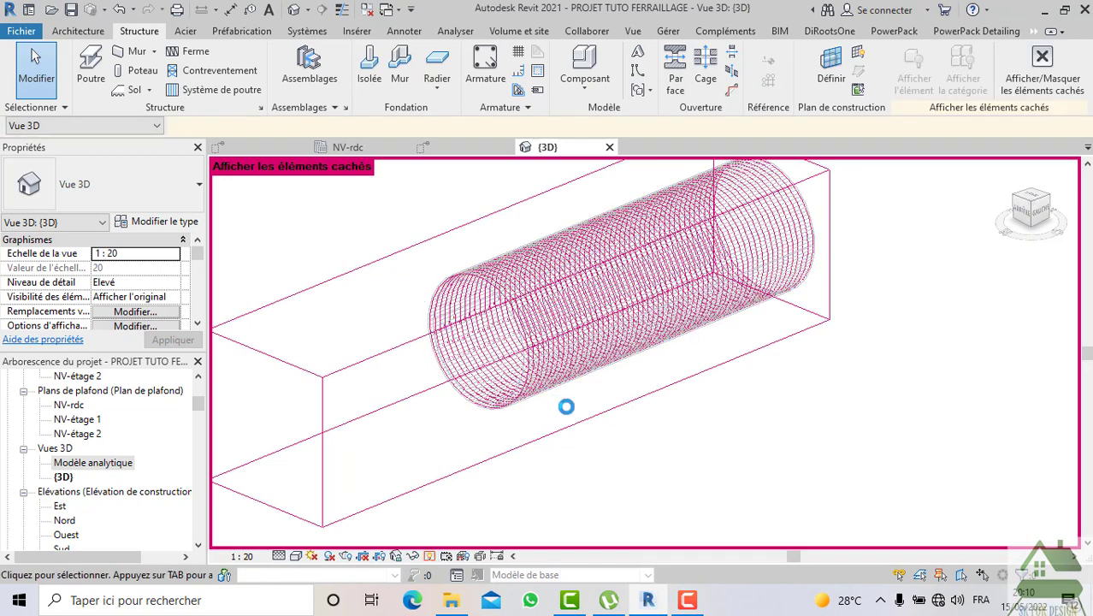
scroll(744, 364, down, 3)
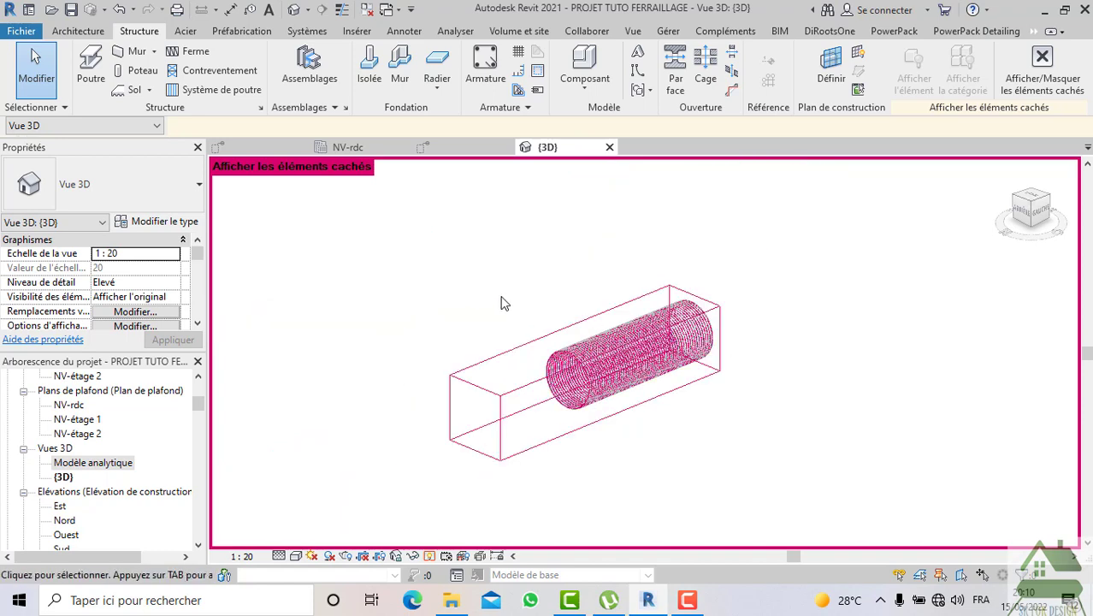
drag(578, 325, 828, 457)
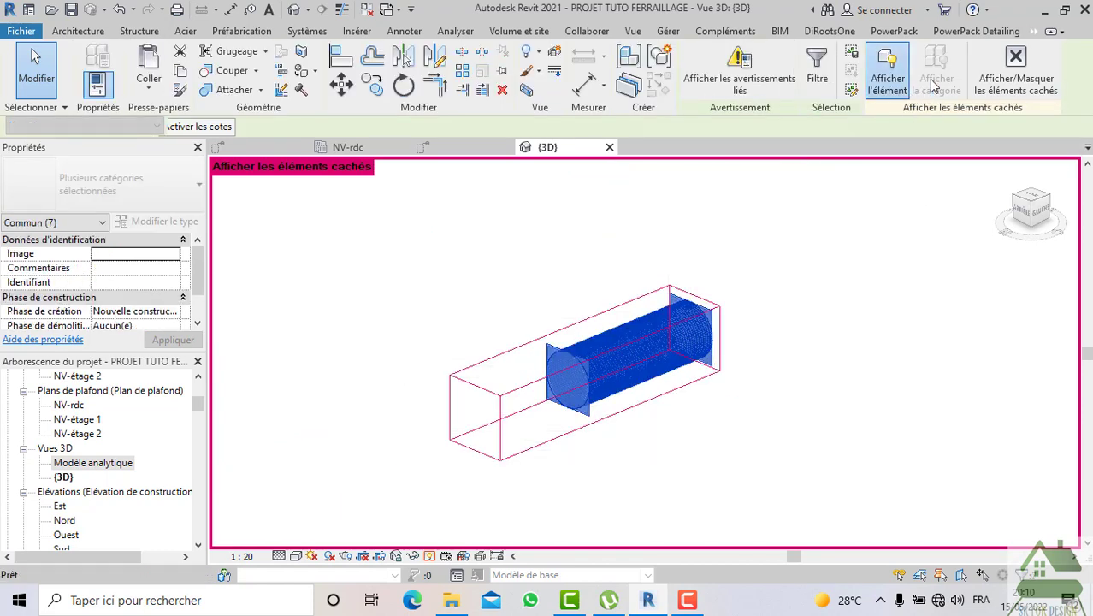
click(992, 83)
click(812, 368)
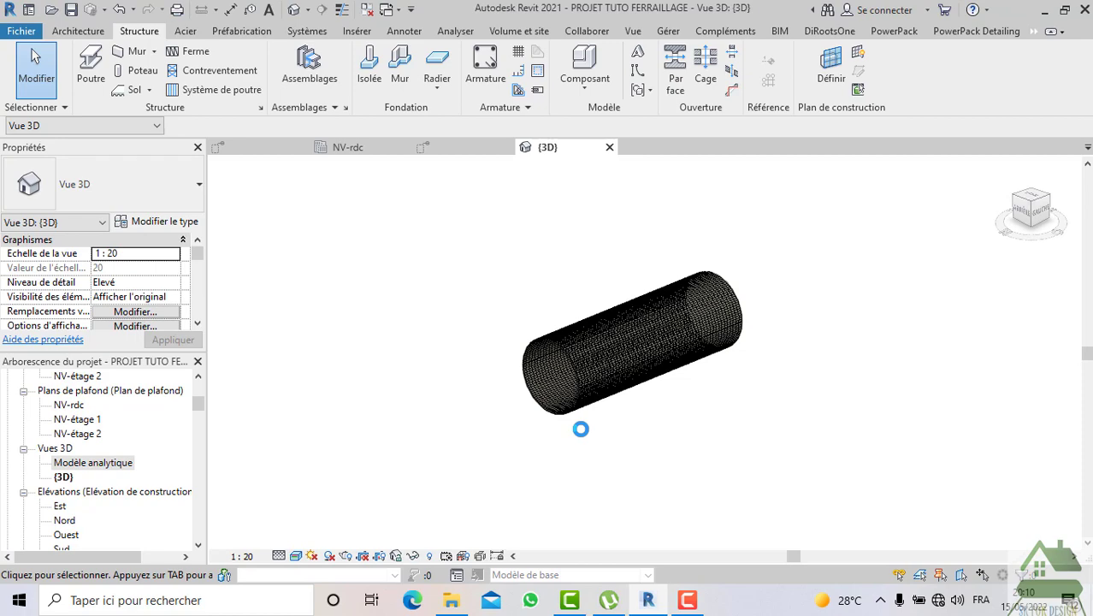
Set the visual style of the 3D view to Image filaire and rotate the reinforcement cage to view it from another side
scroll(580, 429, up, 6)
scroll(581, 431, down, 3)
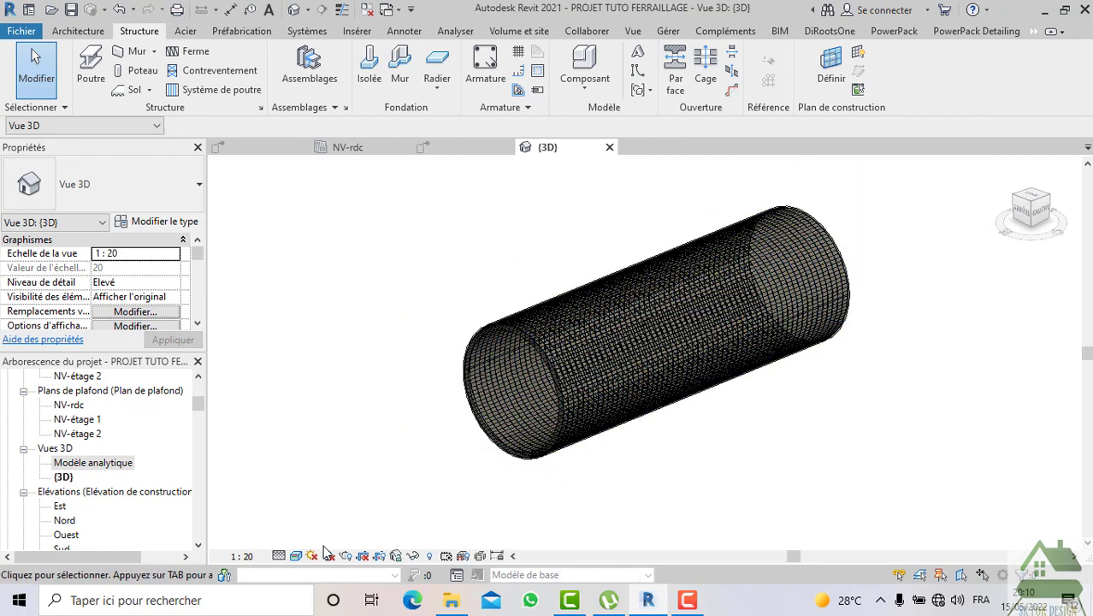
click(296, 556)
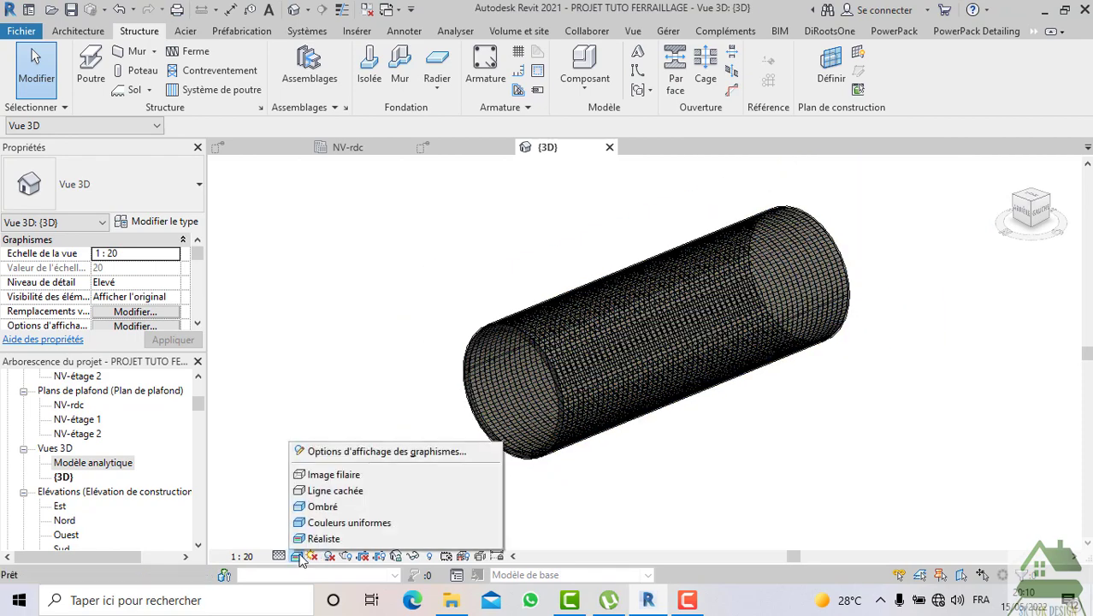
click(325, 477)
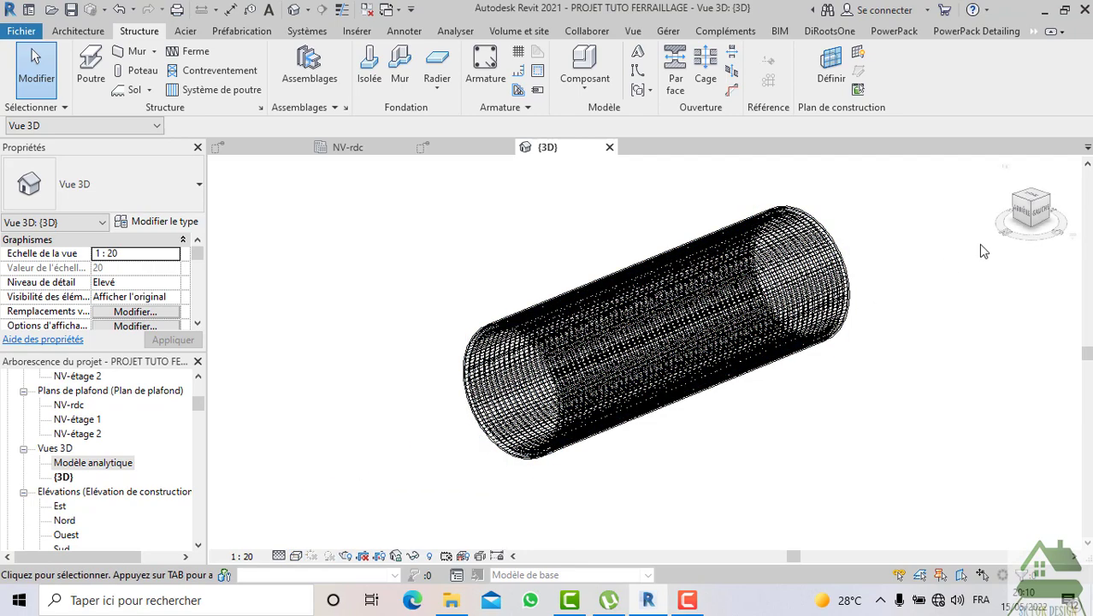
click(1027, 217)
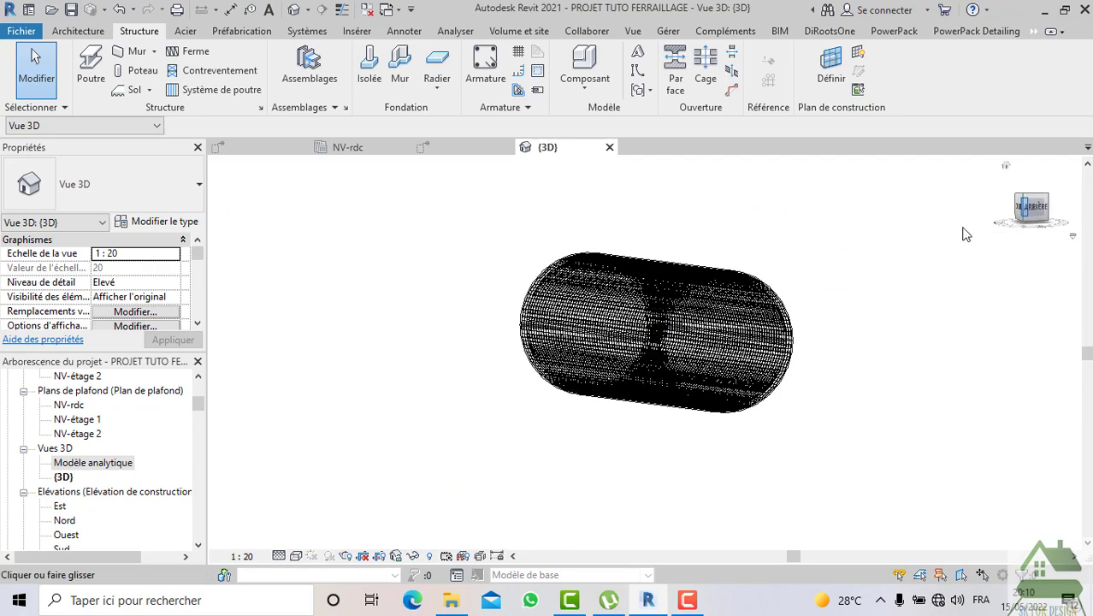
Switch to the detail view showing the cylinder's cross-section and set its scale to 1 : 25
click(468, 149)
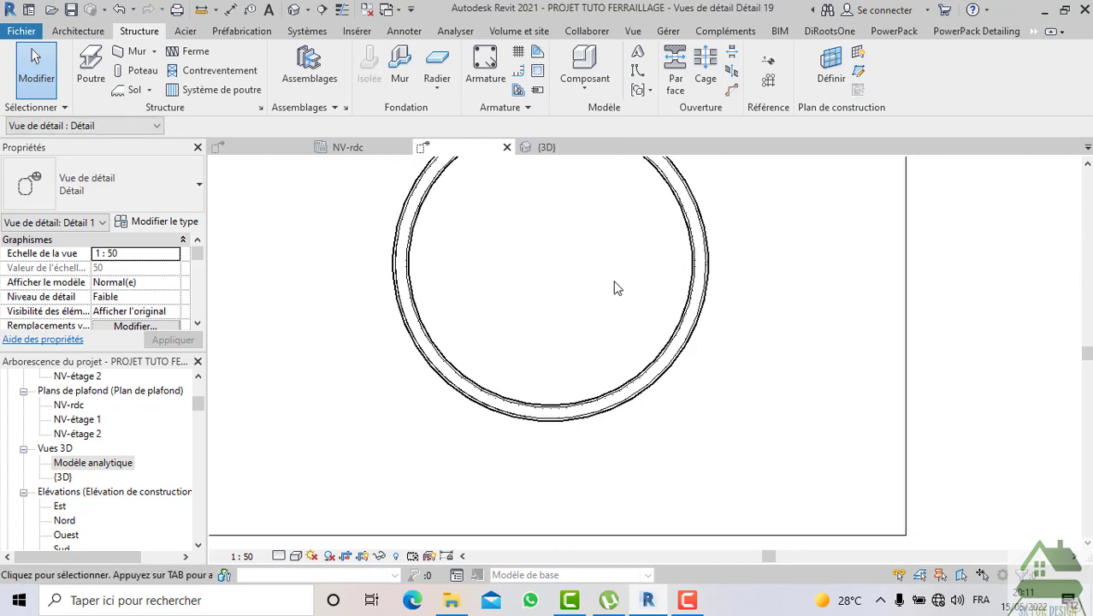
scroll(667, 316, up, 2)
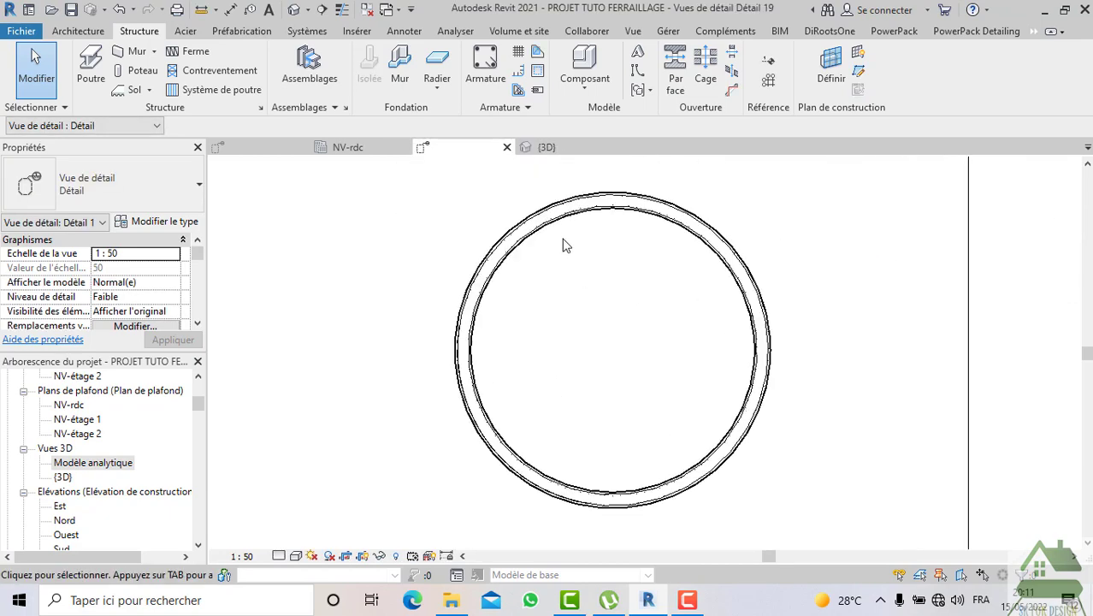
scroll(565, 245, up, 2)
scroll(493, 265, up, 1)
scroll(488, 257, down, 4)
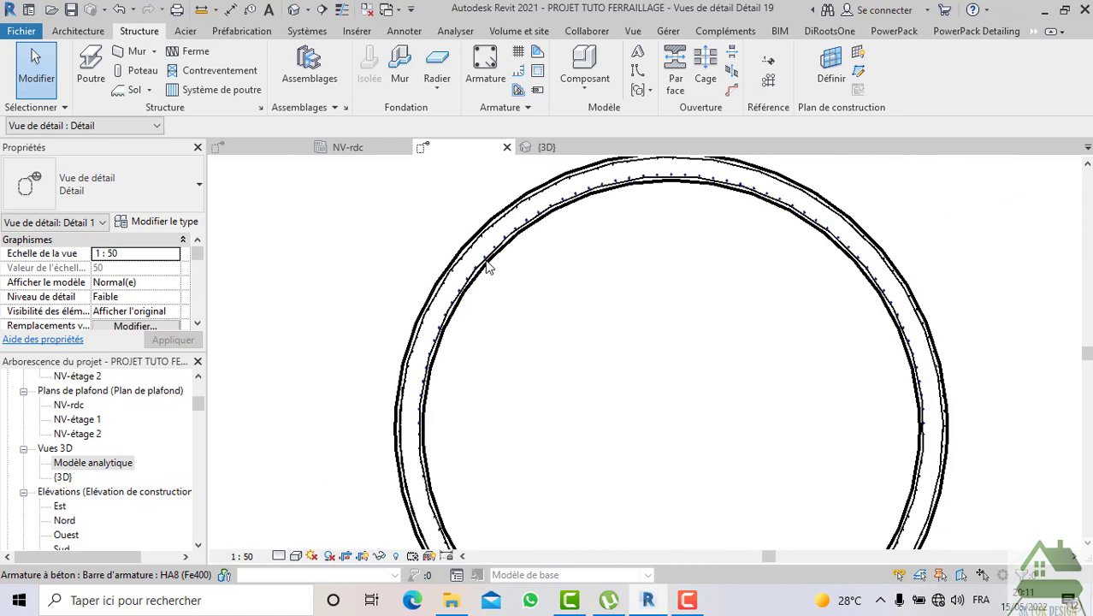
scroll(633, 325, down, 2)
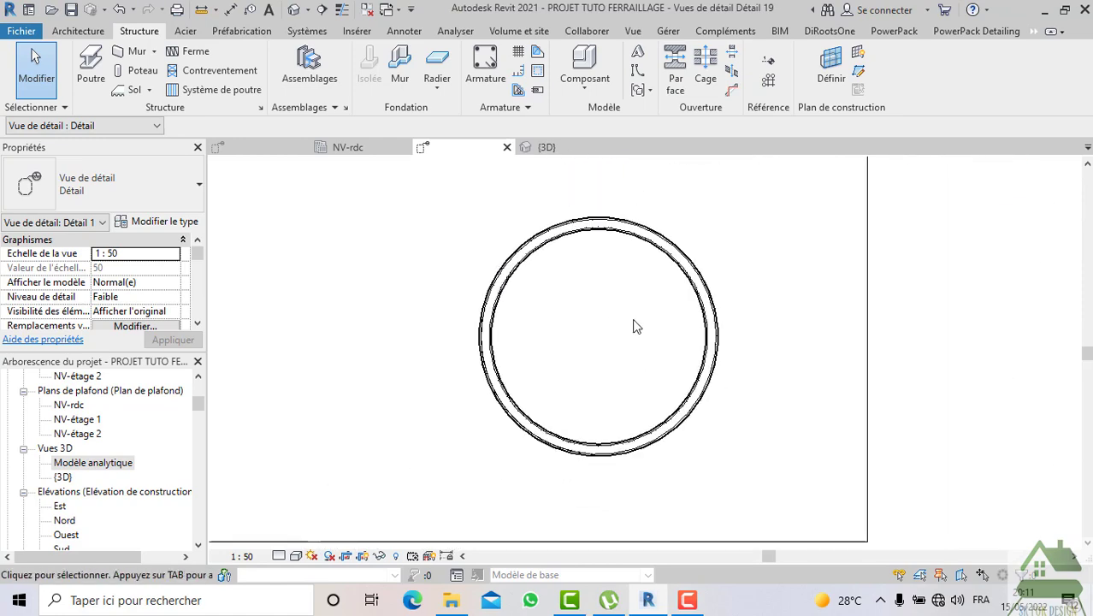
click(240, 556)
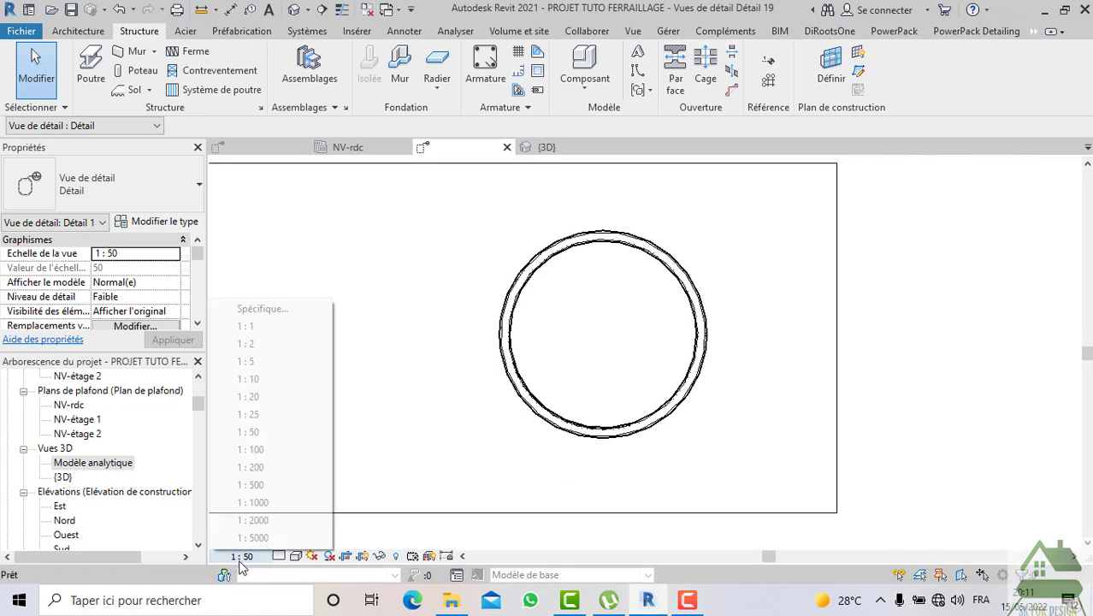
click(268, 418)
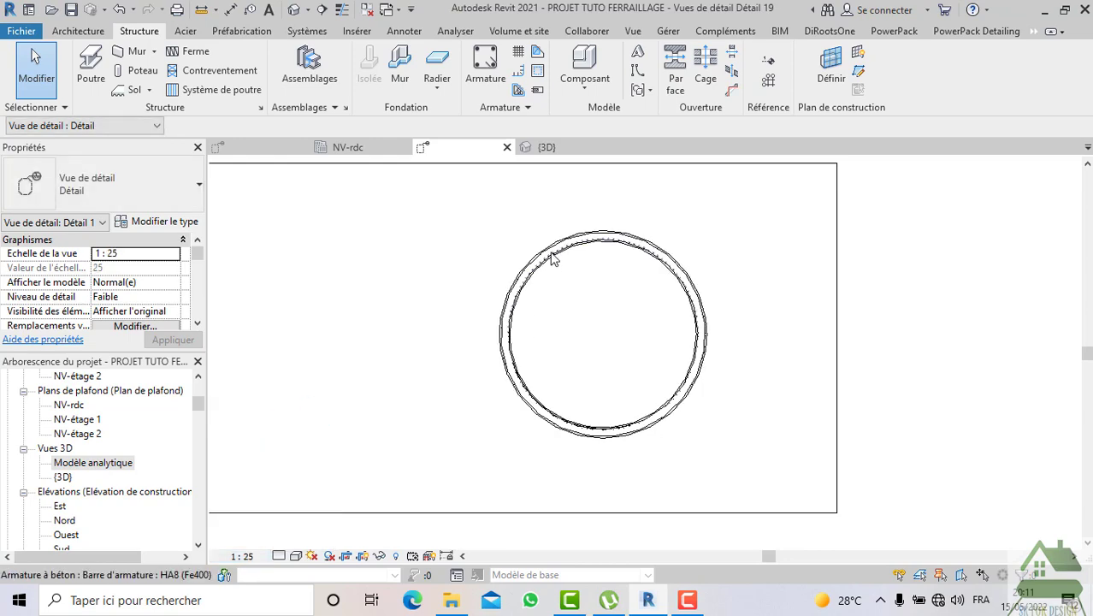
Set the detail level of the cross-section view to Elevé
scroll(565, 253, up, 4)
scroll(573, 256, up, 3)
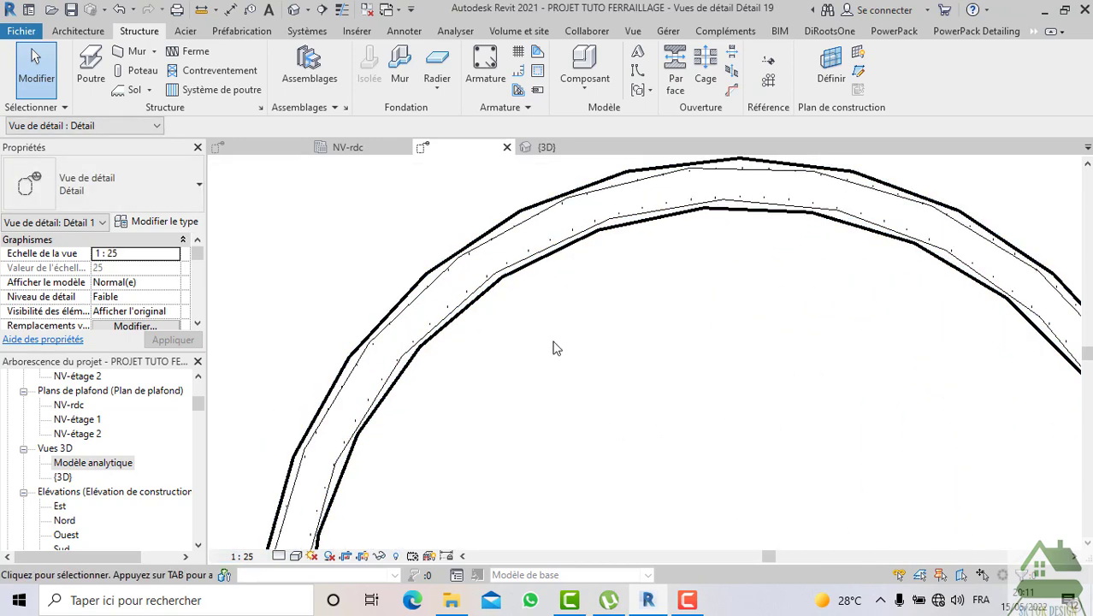
scroll(549, 311, up, 3)
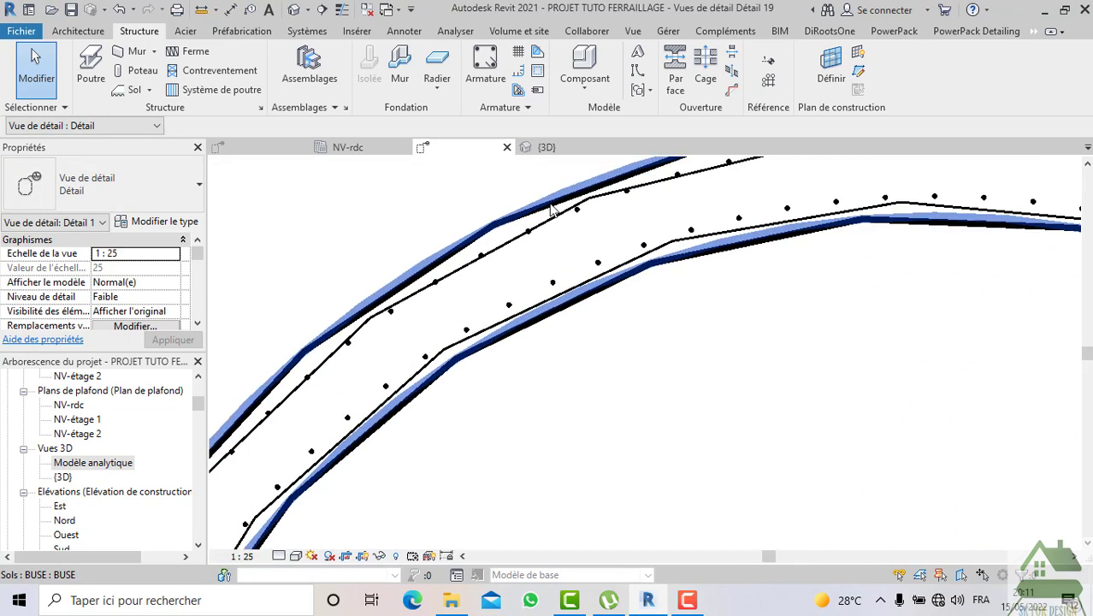
click(277, 556)
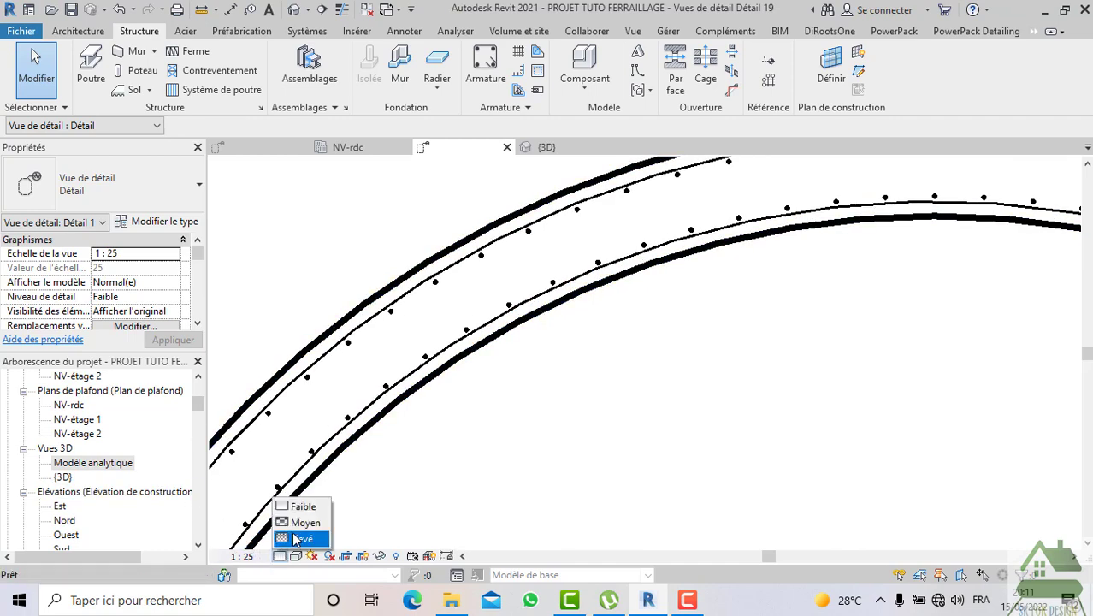
click(295, 540)
scroll(547, 436, down, 5)
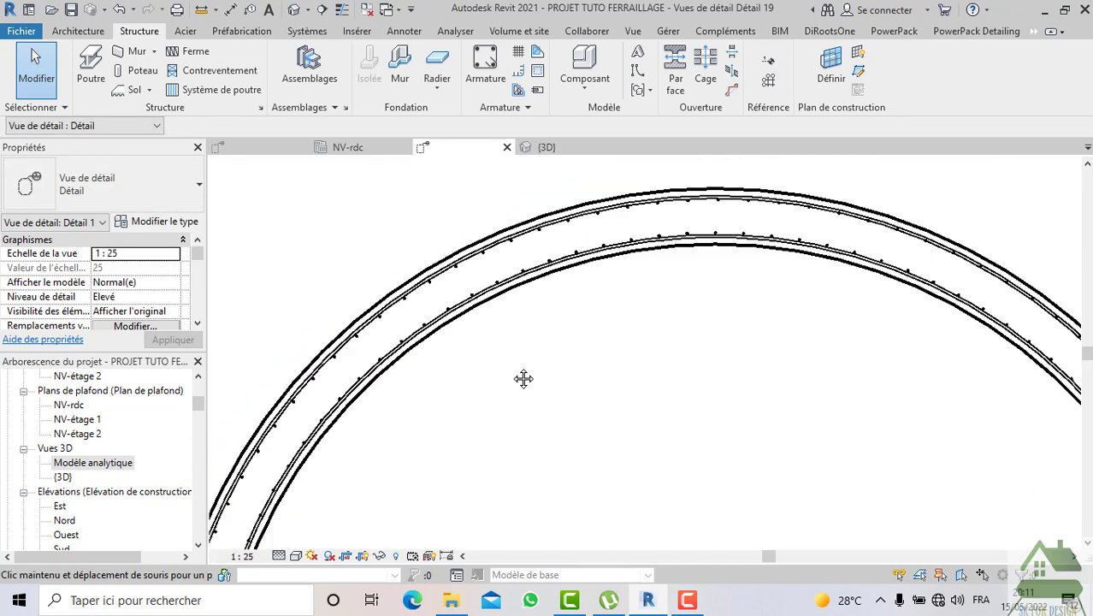
Override the outer circular HA10 bar's graphics by element in this view, setting the projection line colour to Rouge
scroll(449, 257, up, 5)
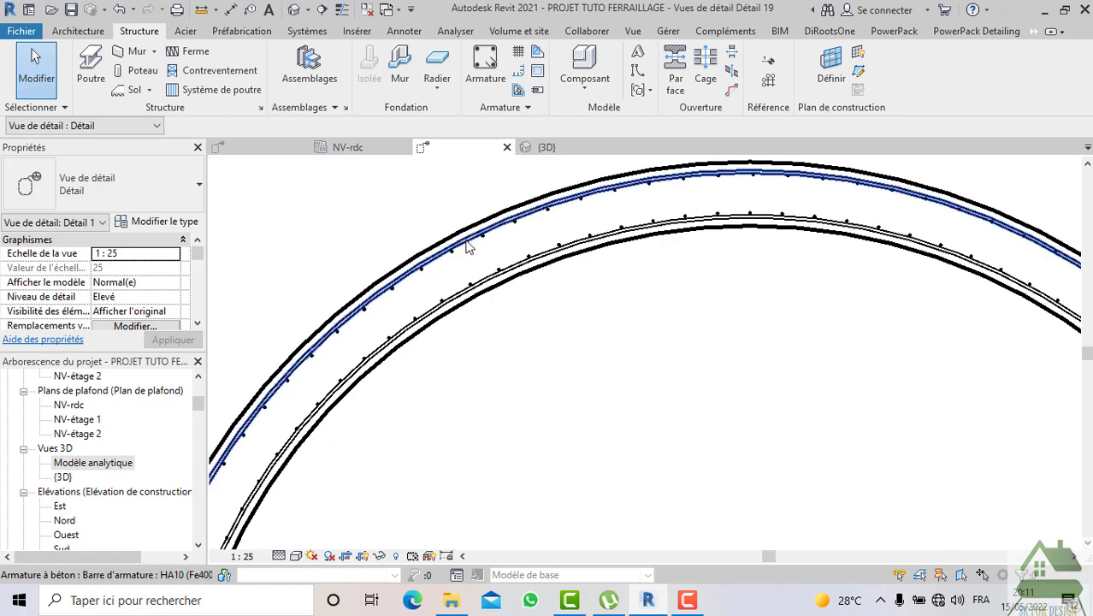
click(467, 246)
right_click(467, 246)
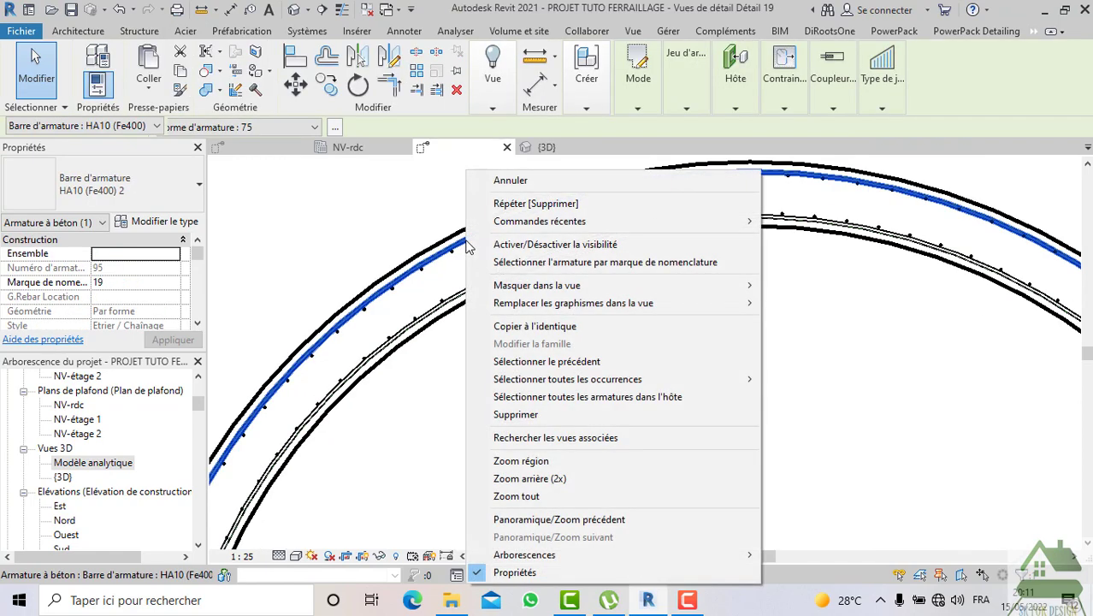
mouse_move(658, 302)
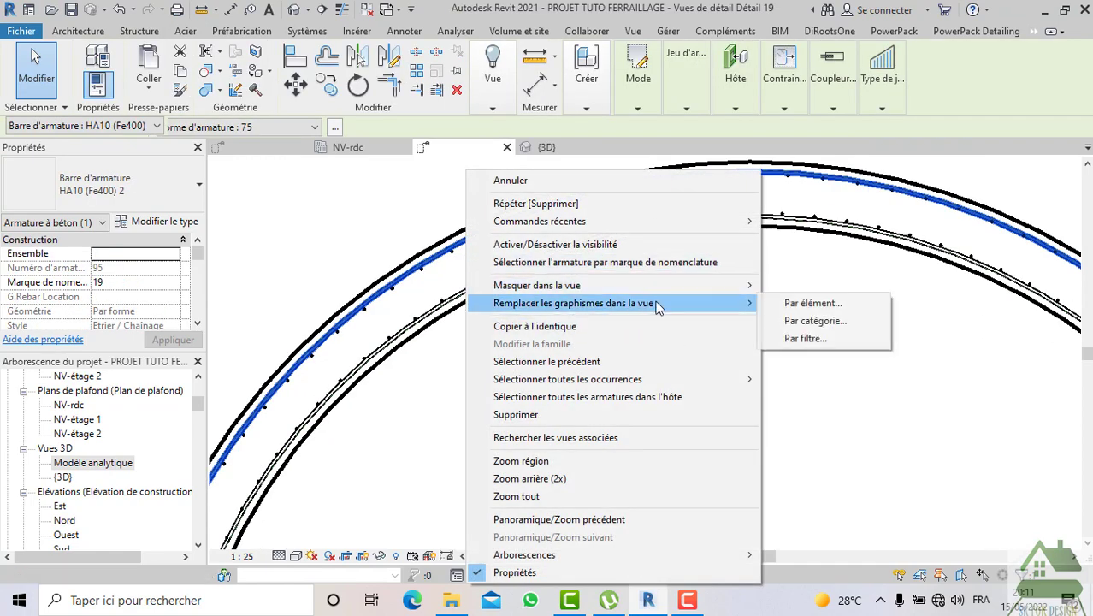
click(822, 304)
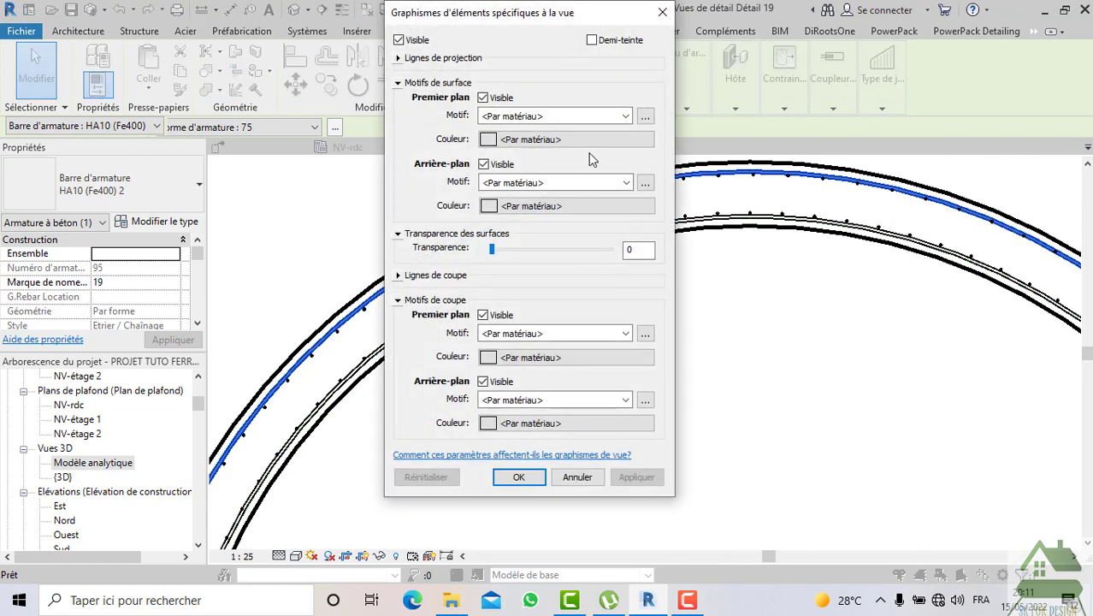
click(397, 57)
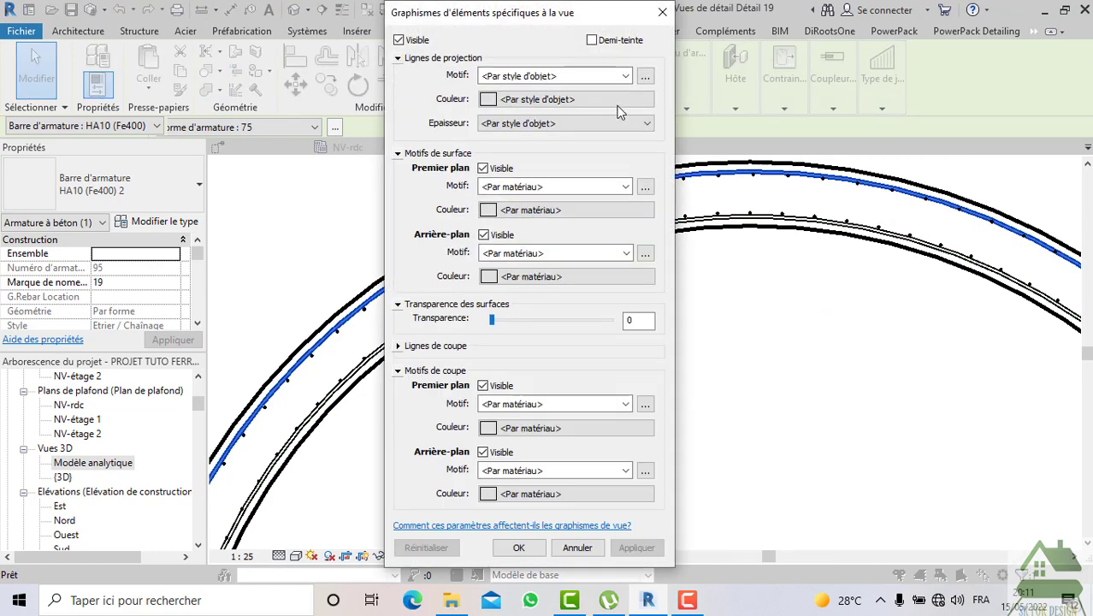
click(610, 100)
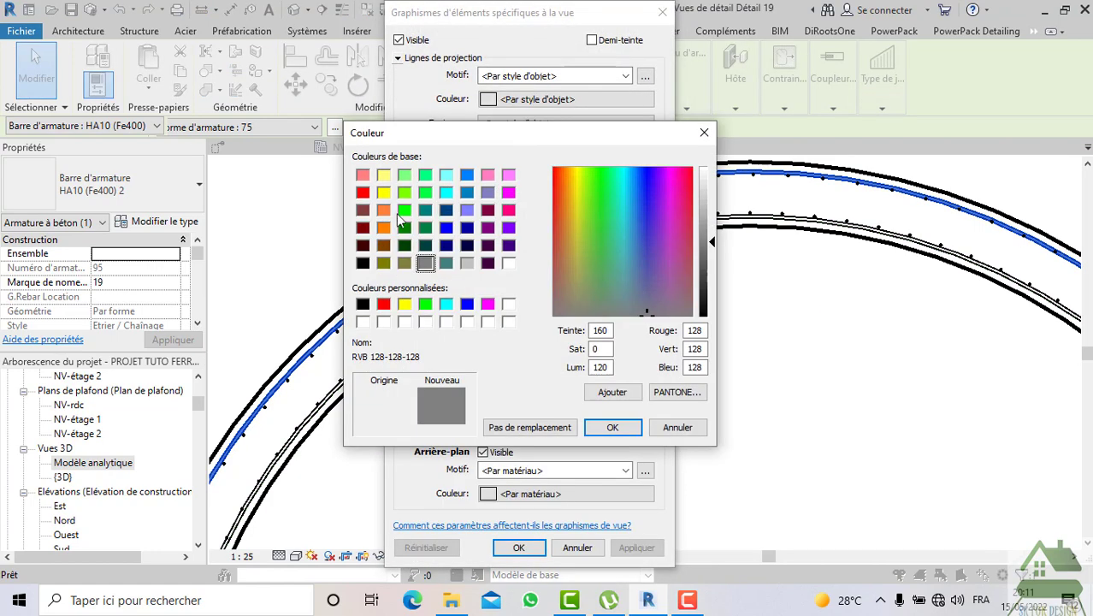
click(361, 194)
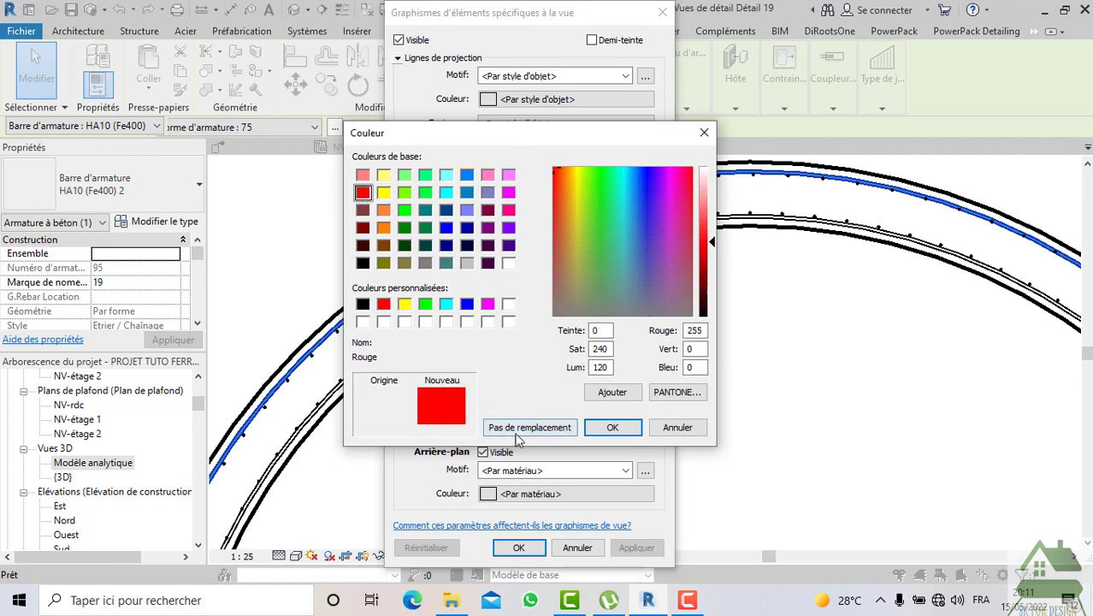
click(609, 426)
Set the outer HA10 bar's projection line weight to 4 and apply the graphic override
click(597, 124)
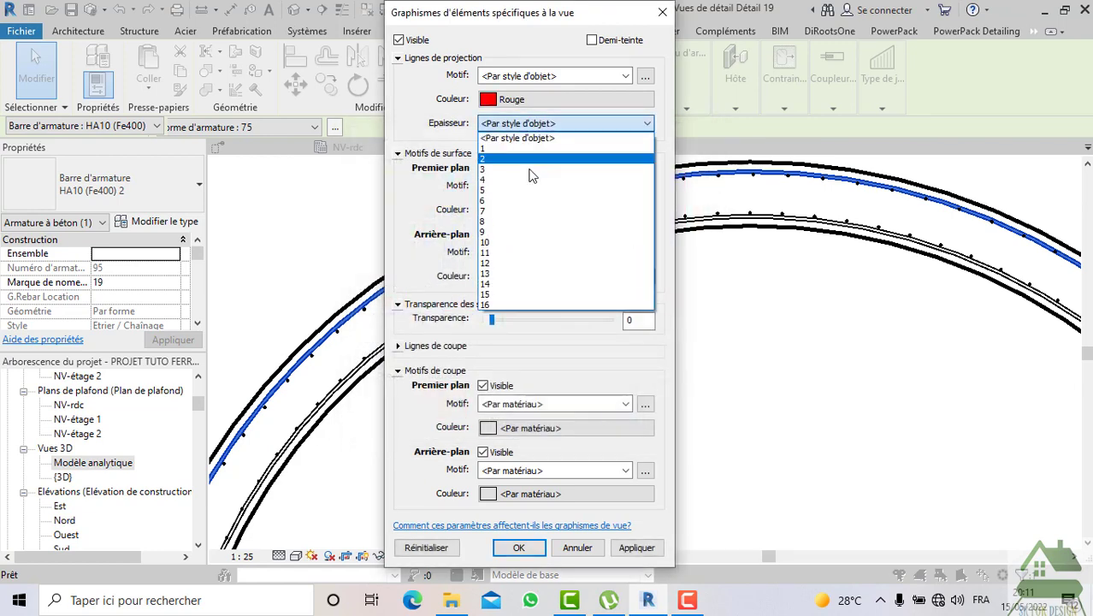
click(520, 182)
click(636, 546)
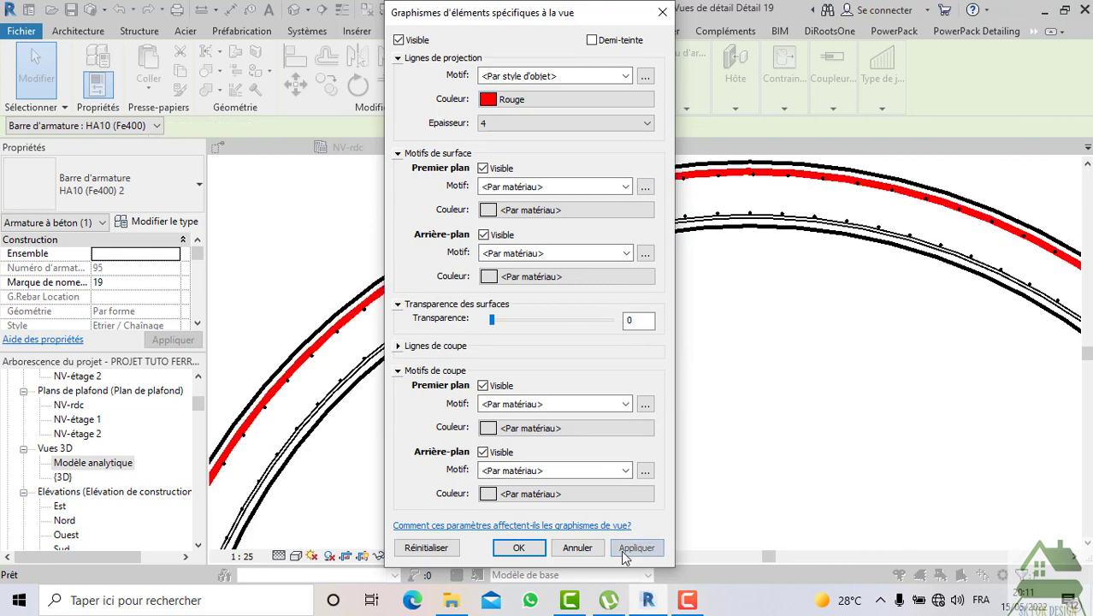
click(520, 547)
scroll(624, 360, down, 5)
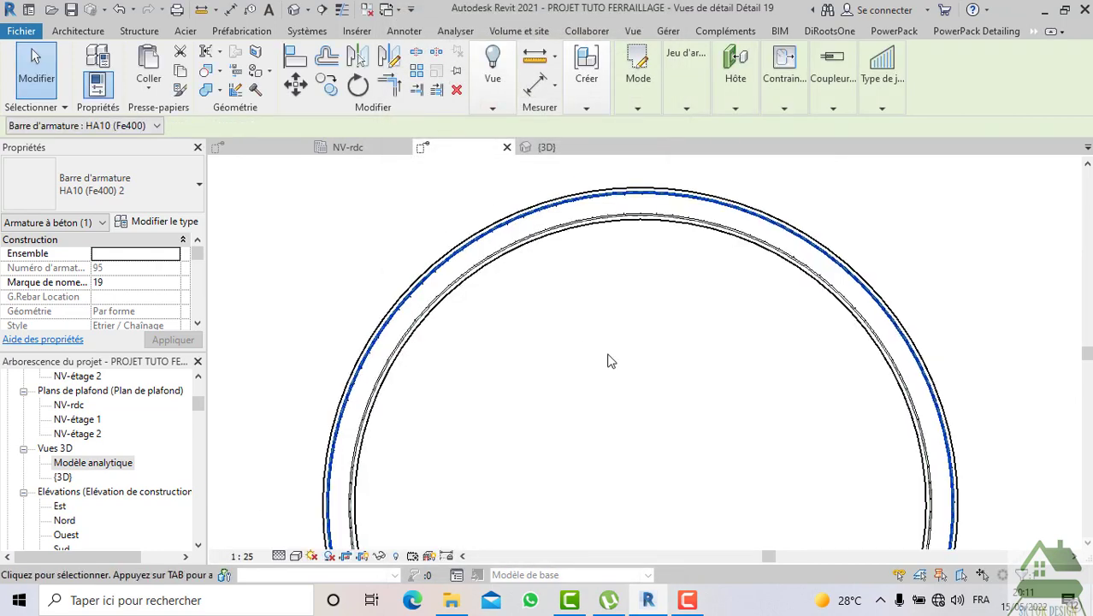
Undo the graphic override applied to the outer circular HA10 bar in the cross-section view
click(644, 380)
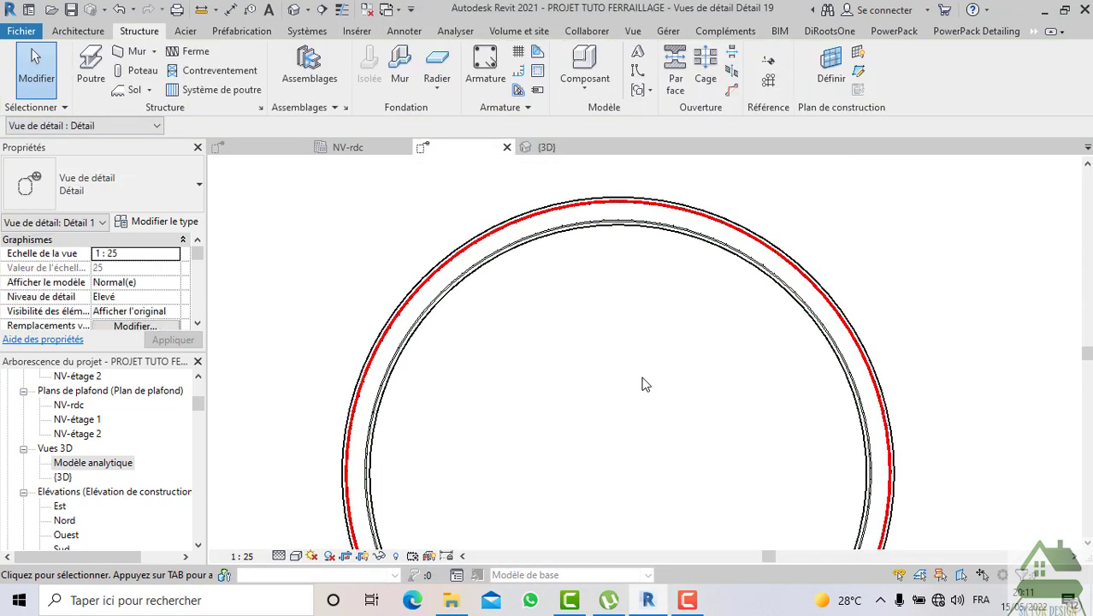
scroll(459, 215, up, 6)
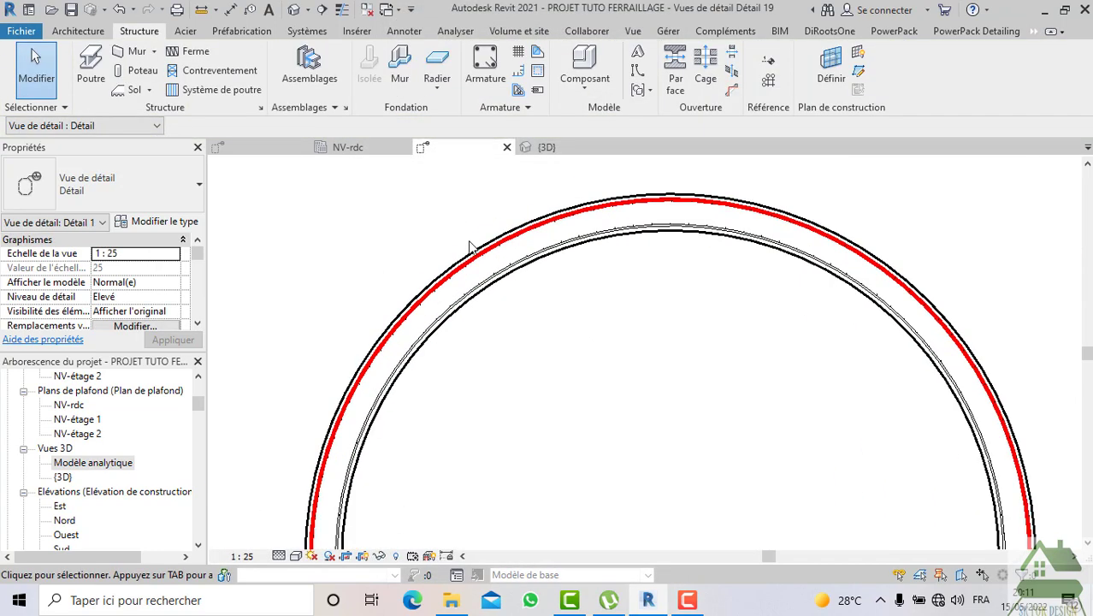
click(541, 231)
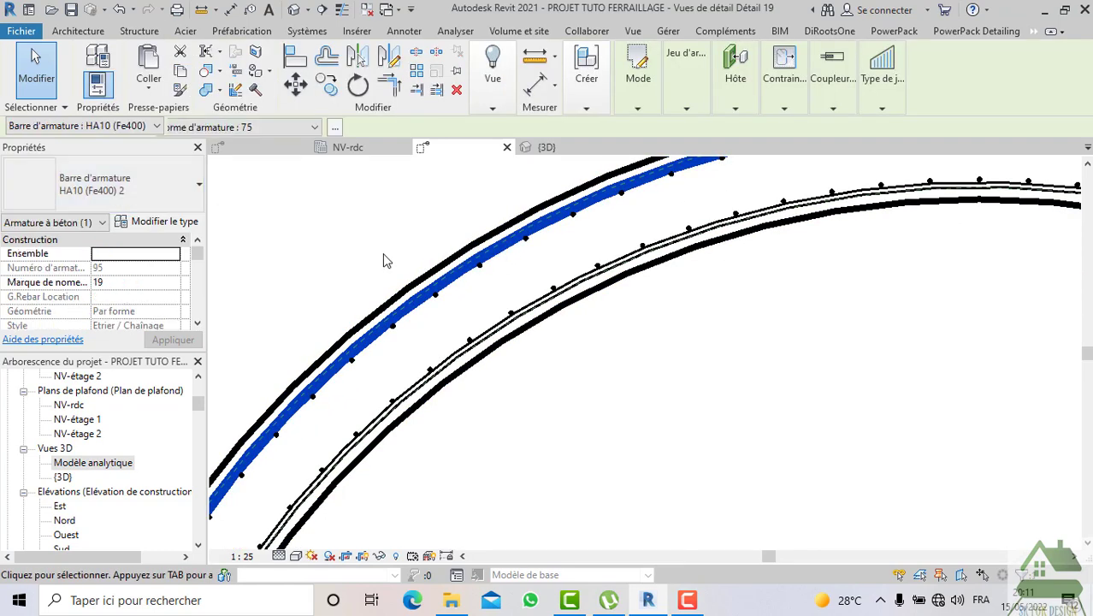
click(120, 12)
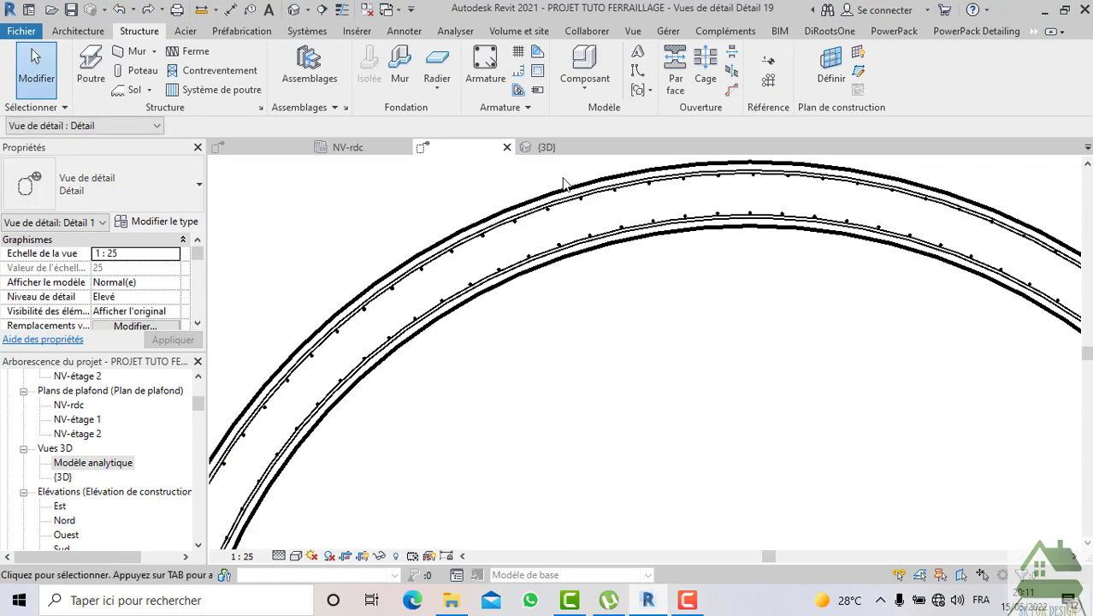
Tag the outer circular HA10 bar set by category with an attached leader, bending the leader outside the ring
click(406, 32)
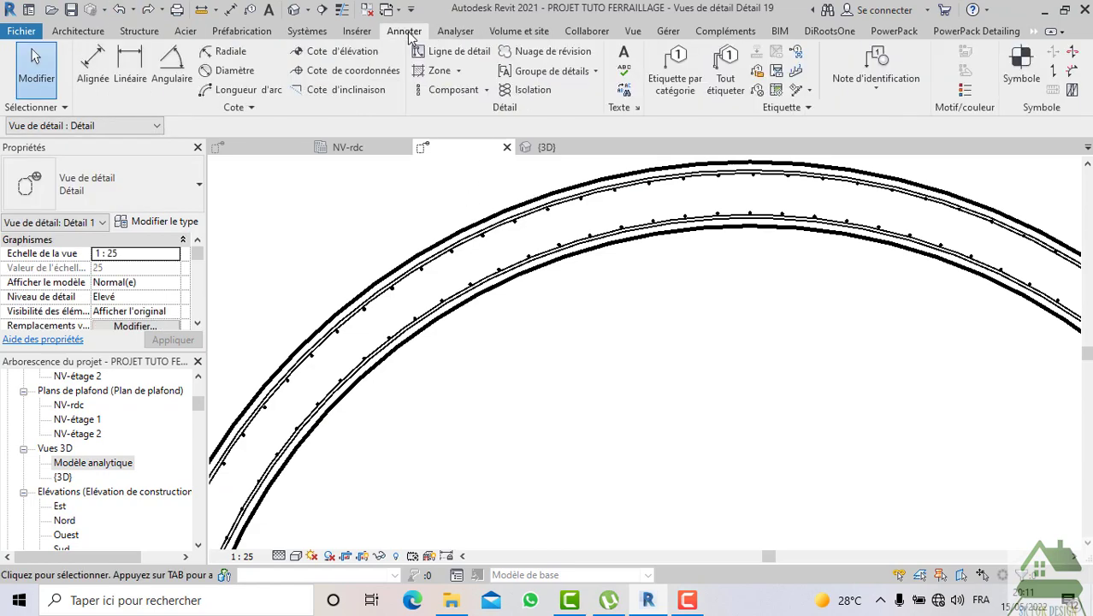
click(725, 77)
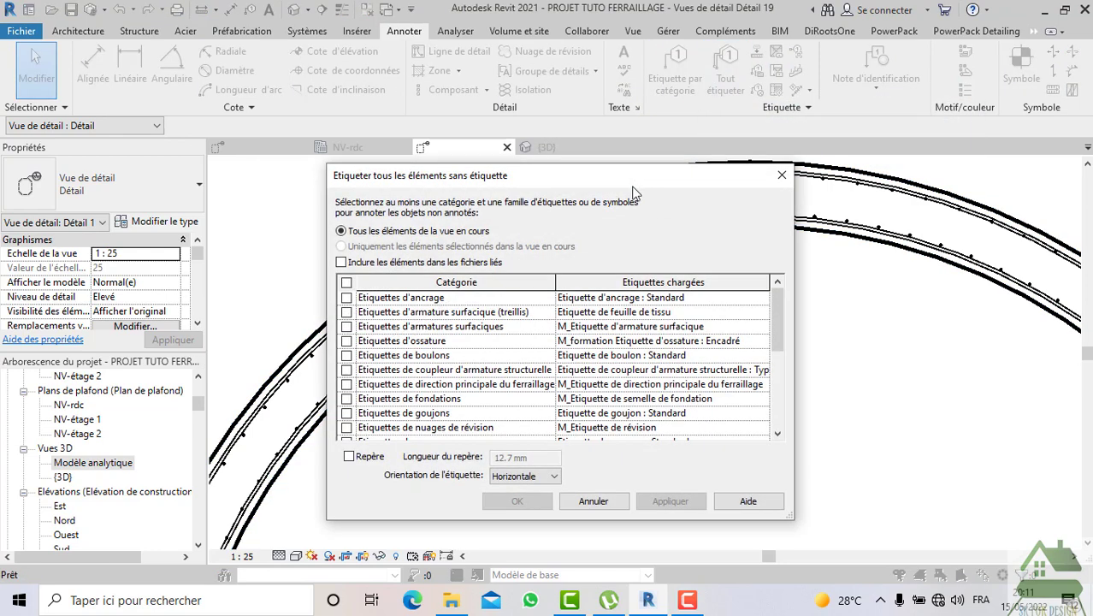
click(780, 174)
click(675, 76)
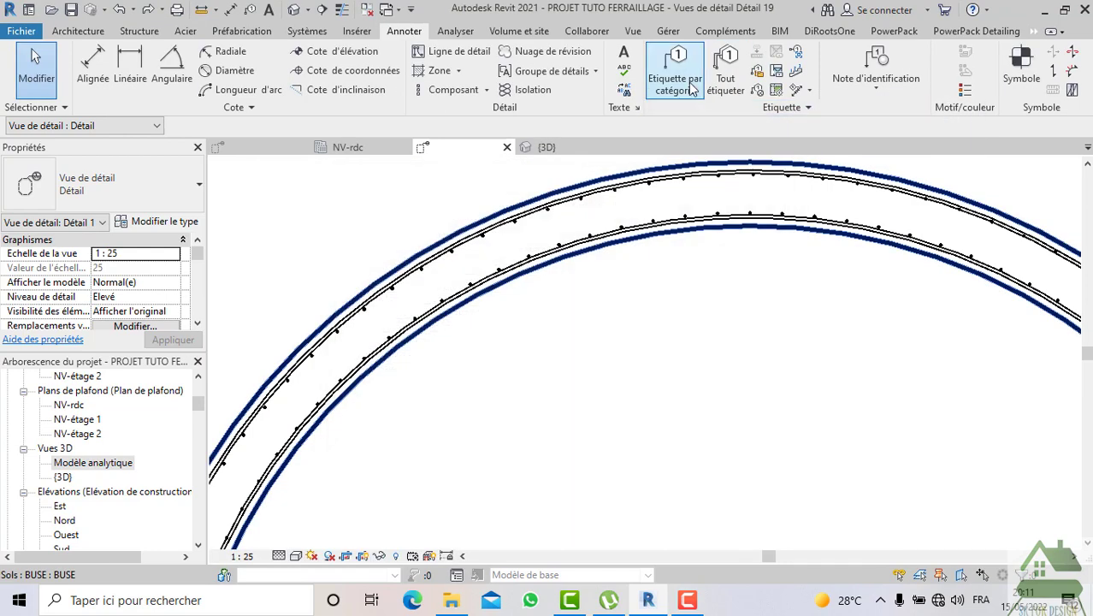
click(584, 198)
scroll(599, 257, down, 2)
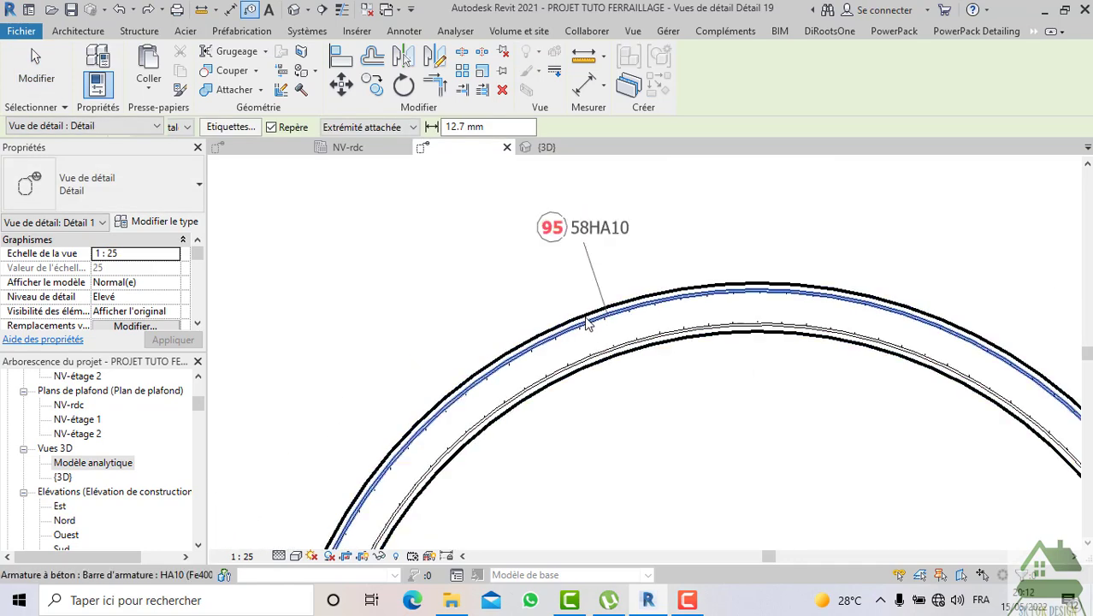
click(599, 315)
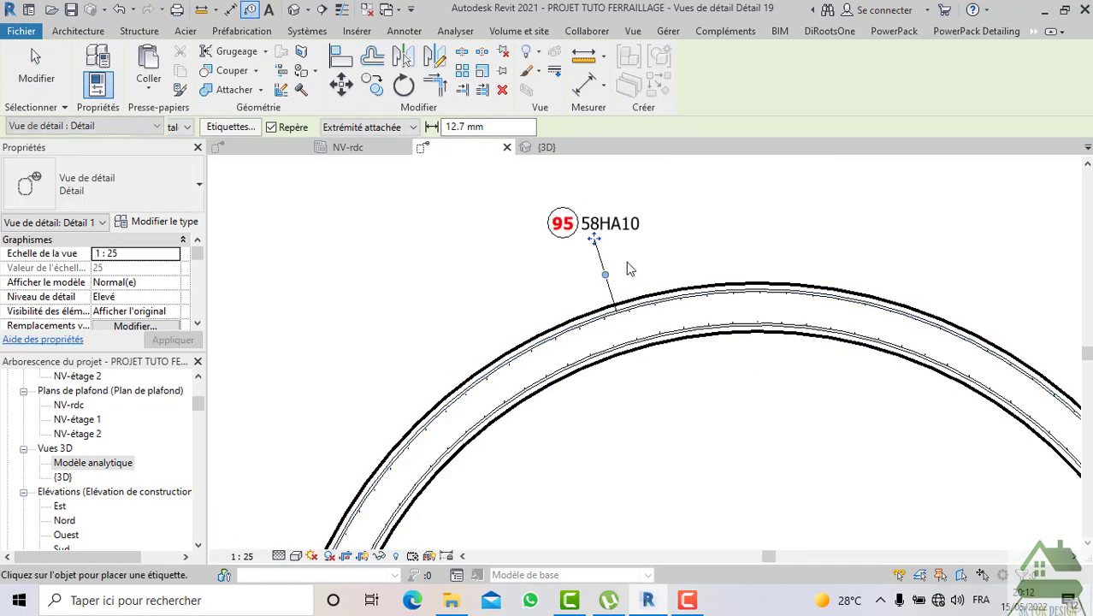
drag(599, 245, 576, 231)
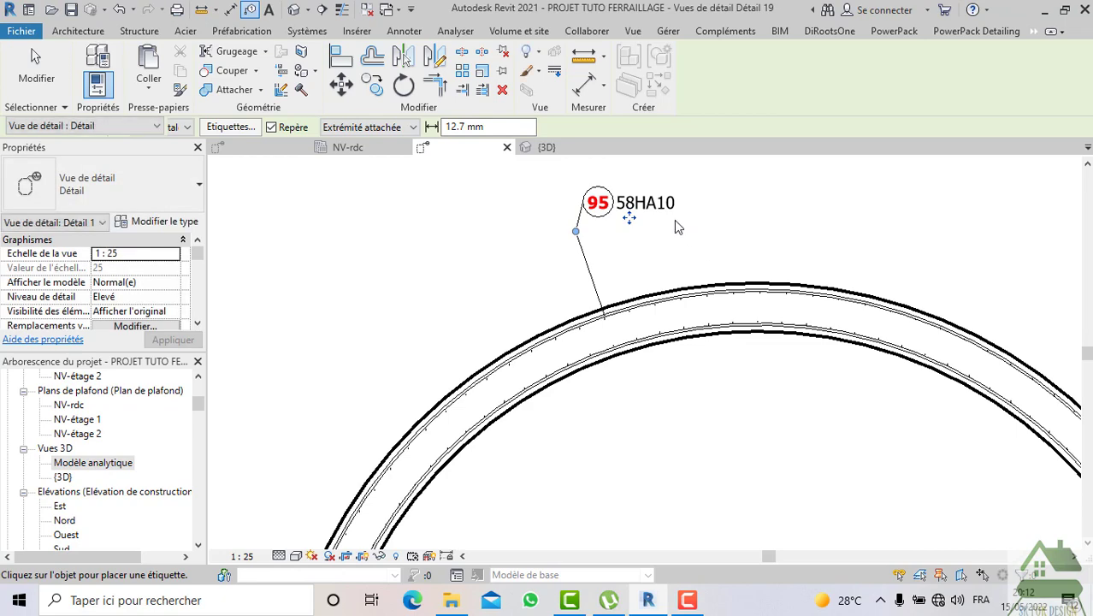
Tag the inner circular HA10 bar set and the BUSE element by category, offsetting the BUSE tag diagonally outside the ring
click(682, 344)
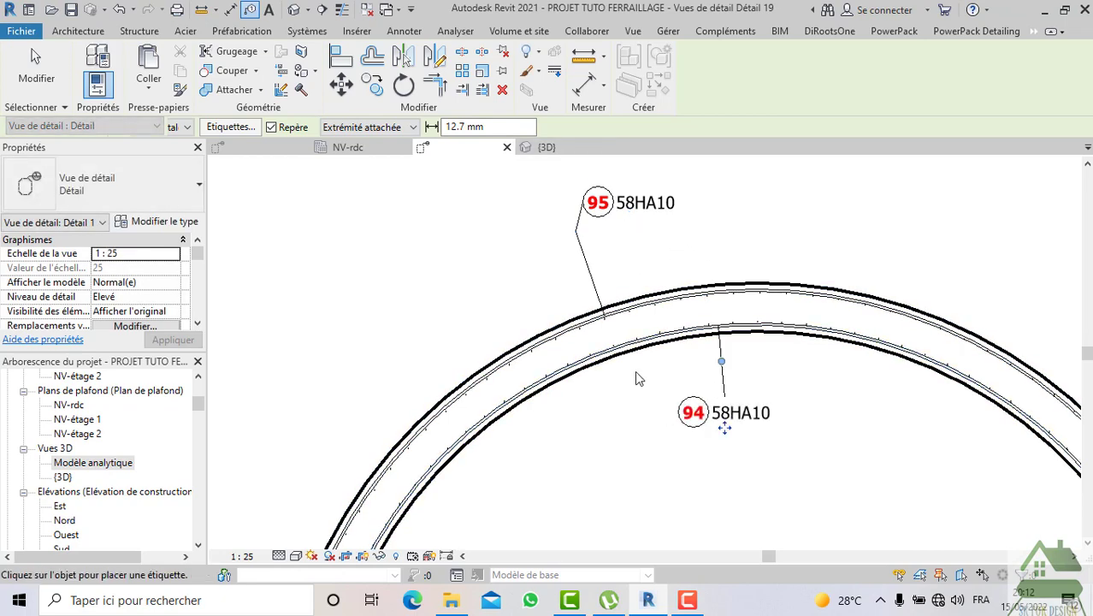
click(879, 296)
middle_drag(803, 260, 638, 300)
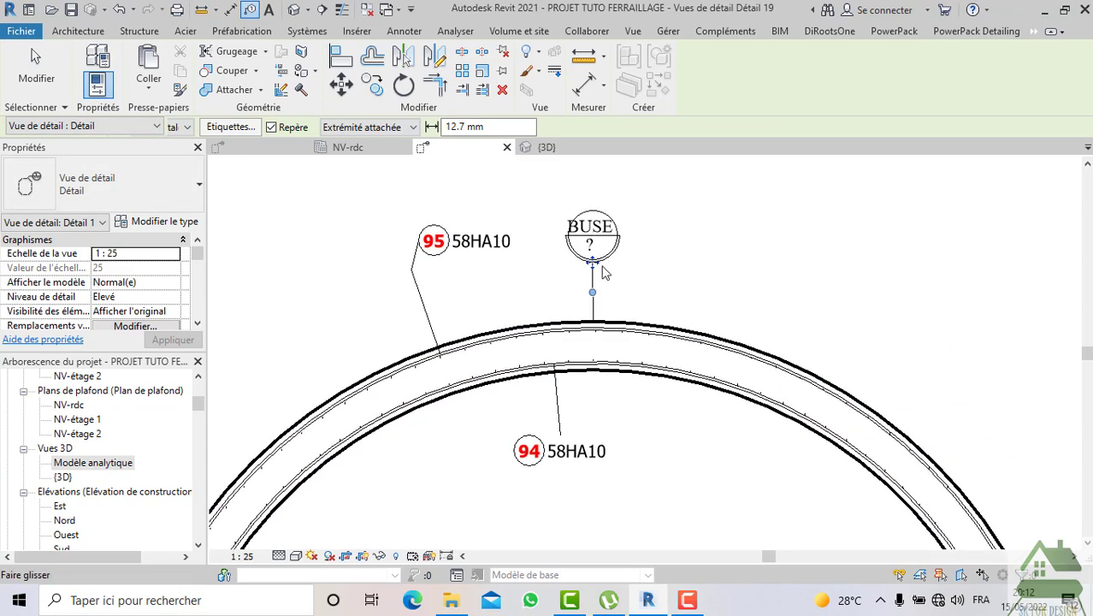
drag(595, 266, 692, 238)
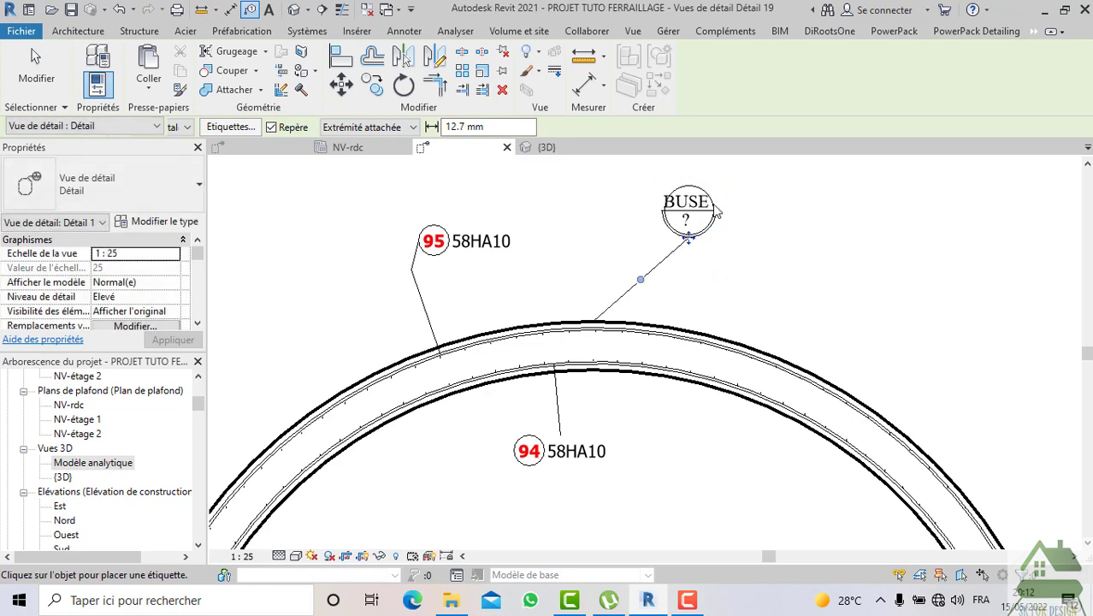
scroll(715, 256, down, 6)
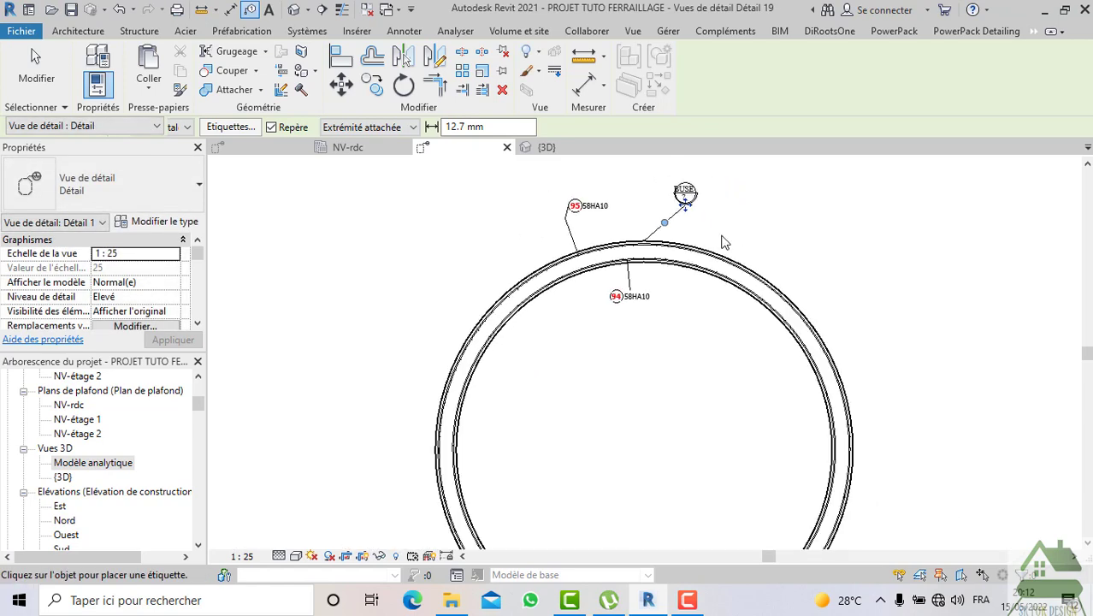
middle_drag(772, 392, 737, 334)
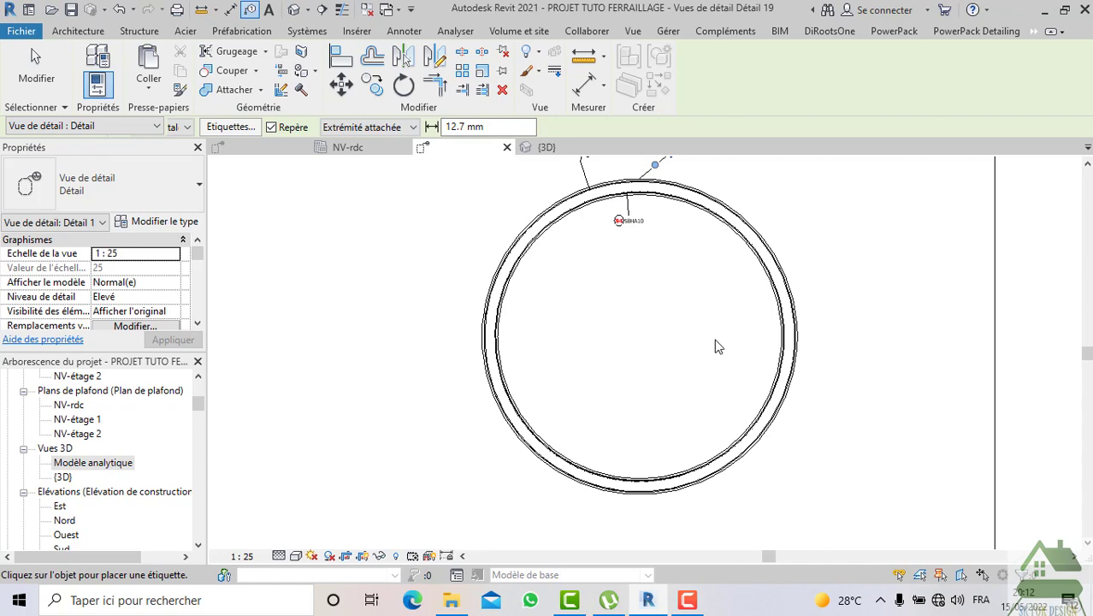
scroll(695, 361, down, 2)
scroll(671, 463, up, 4)
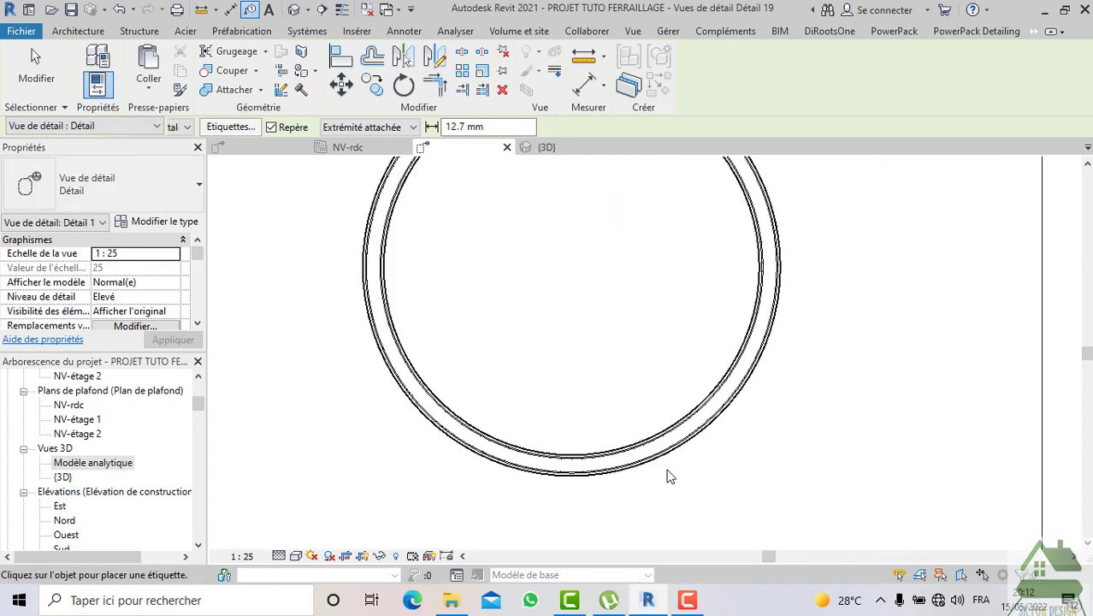
scroll(670, 477, down, 2)
key(Escape)
key(Escape)
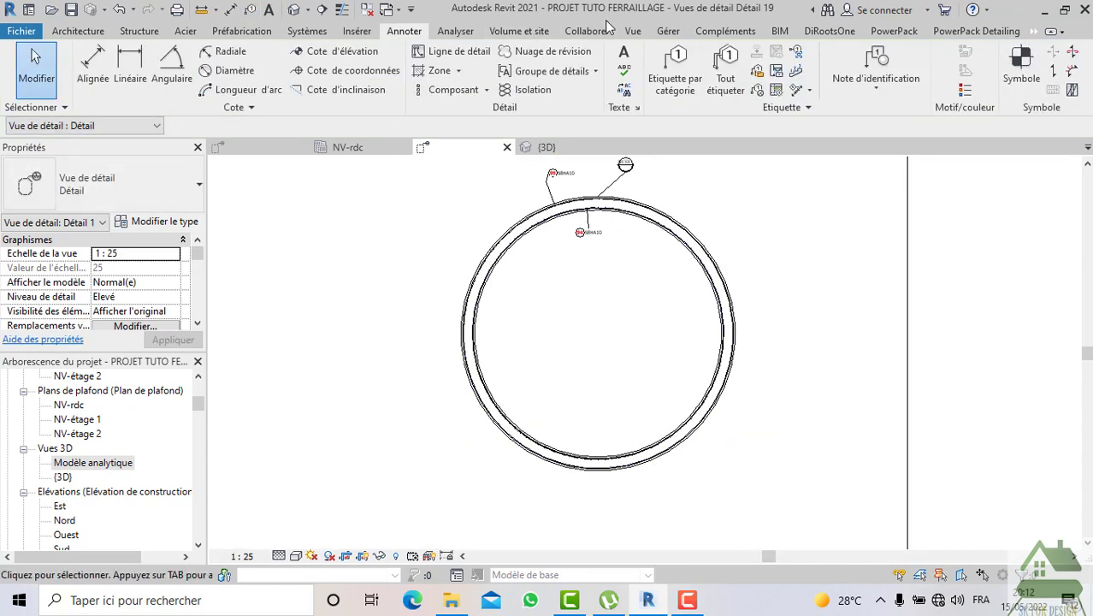
Create a horizontal section across the cylinder's centre in the cross-section view and open the resulting longitudinal view
click(632, 30)
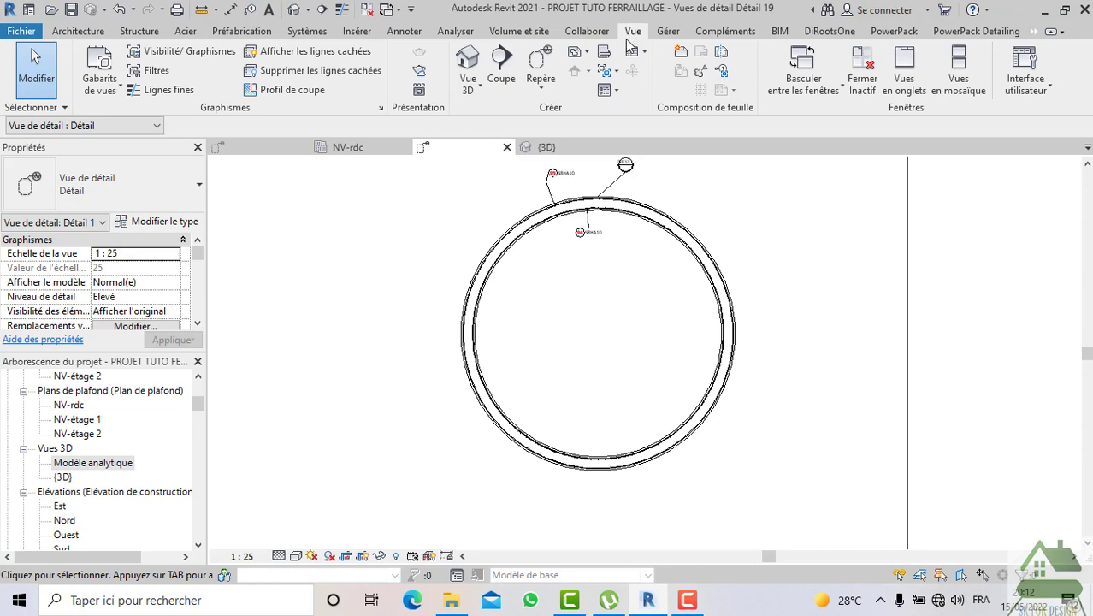
click(505, 69)
click(359, 331)
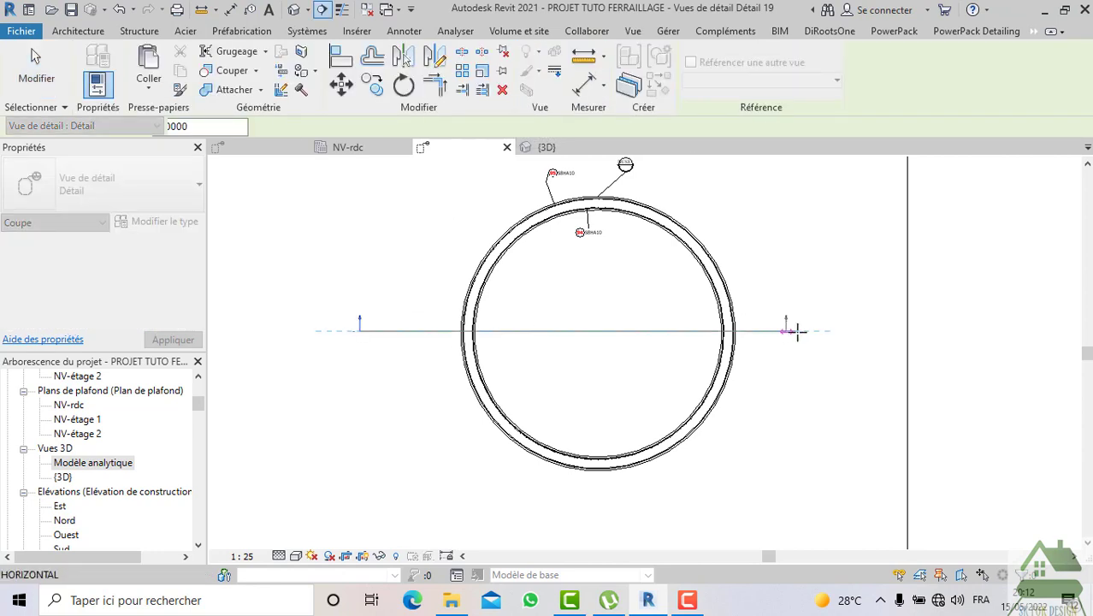
click(796, 331)
scroll(796, 331, down, 2)
key(Escape)
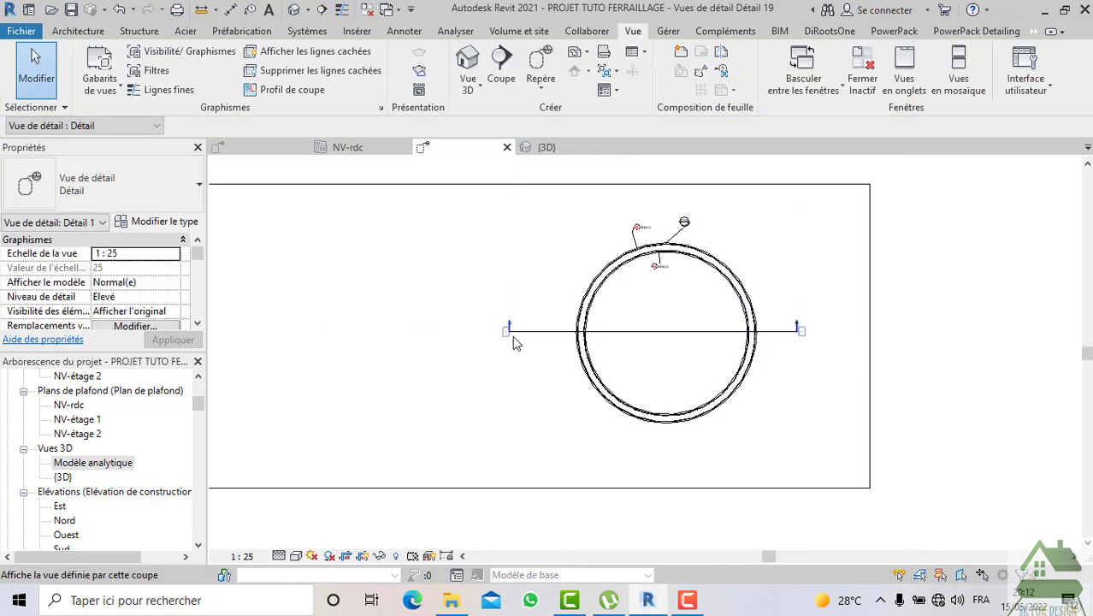
double_click(510, 333)
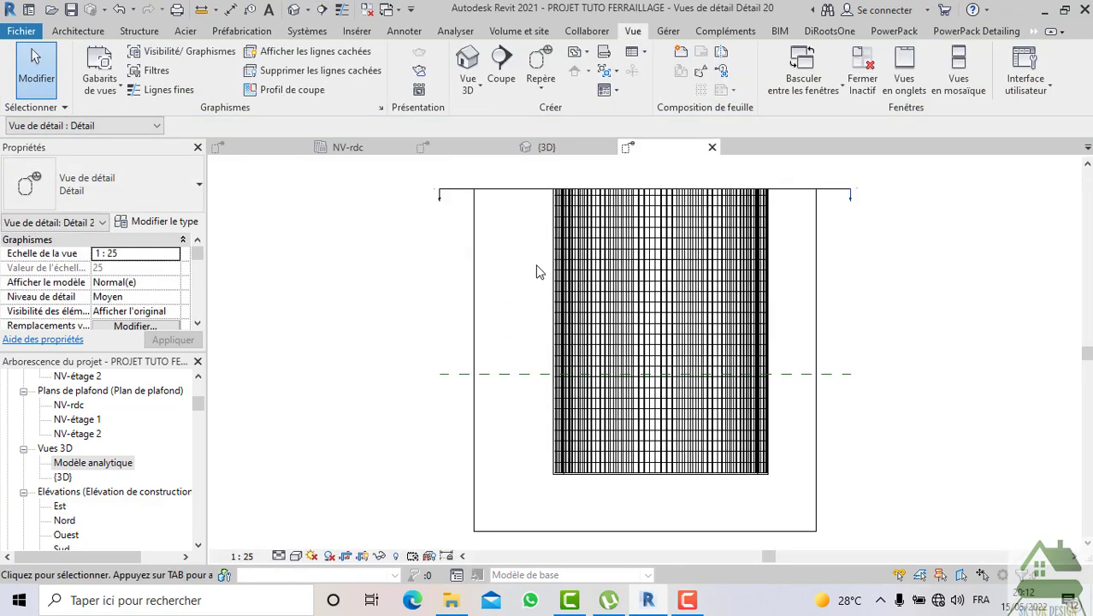
scroll(625, 363, up, 3)
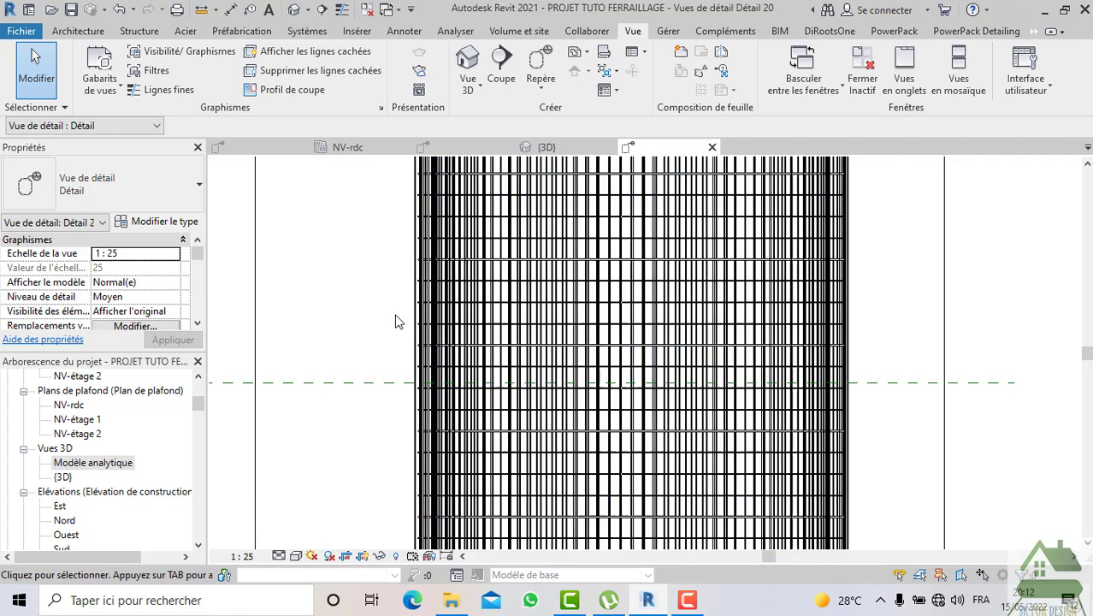
scroll(642, 349, down, 5)
scroll(594, 427, up, 3)
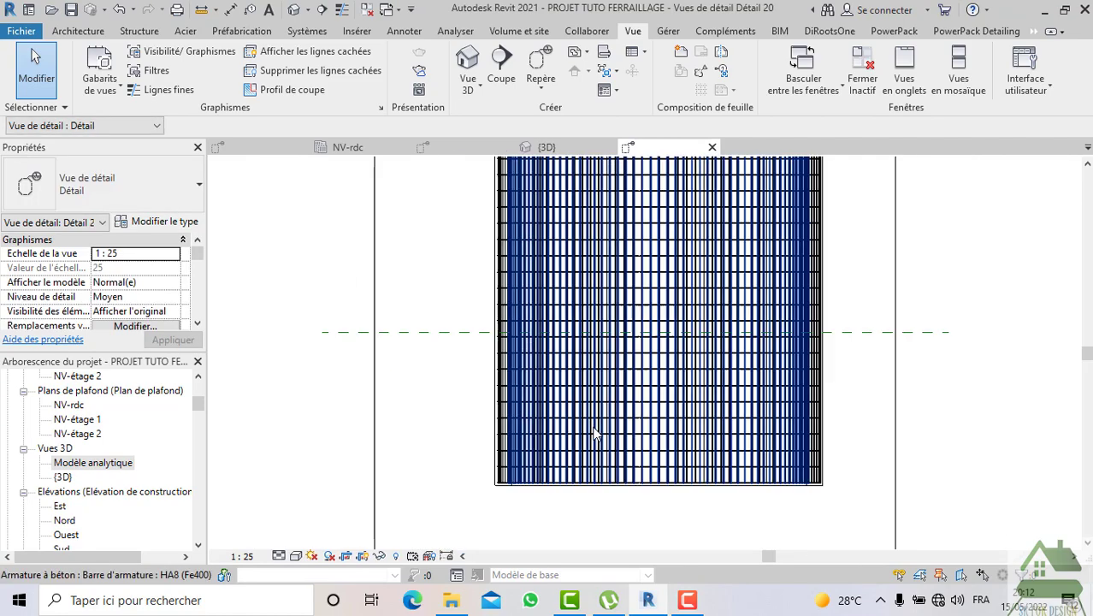
scroll(596, 427, up, 3)
scroll(611, 376, up, 3)
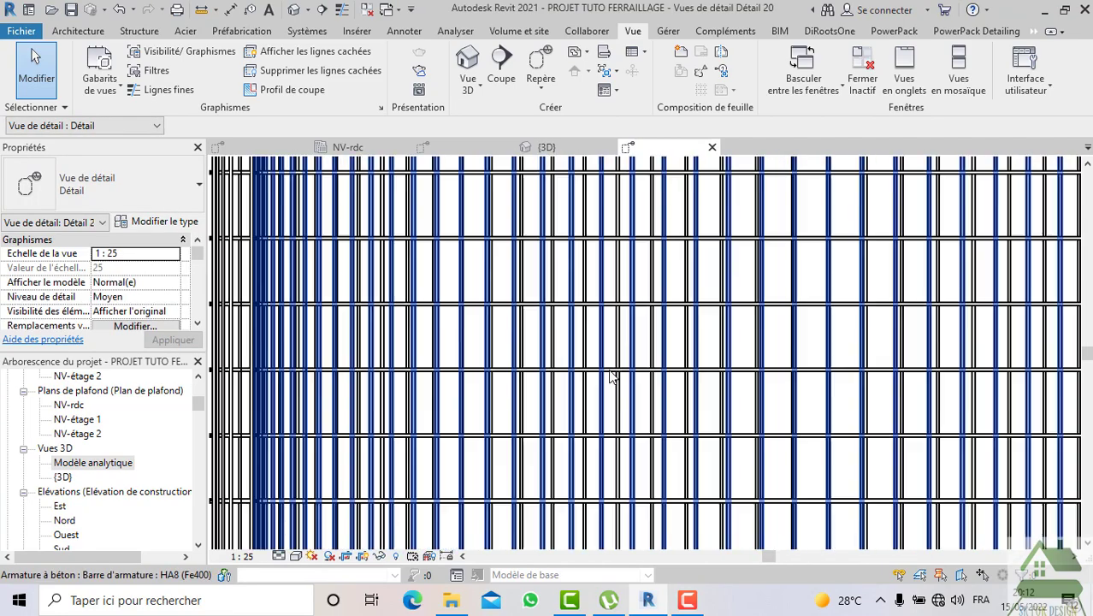
scroll(611, 376, down, 5)
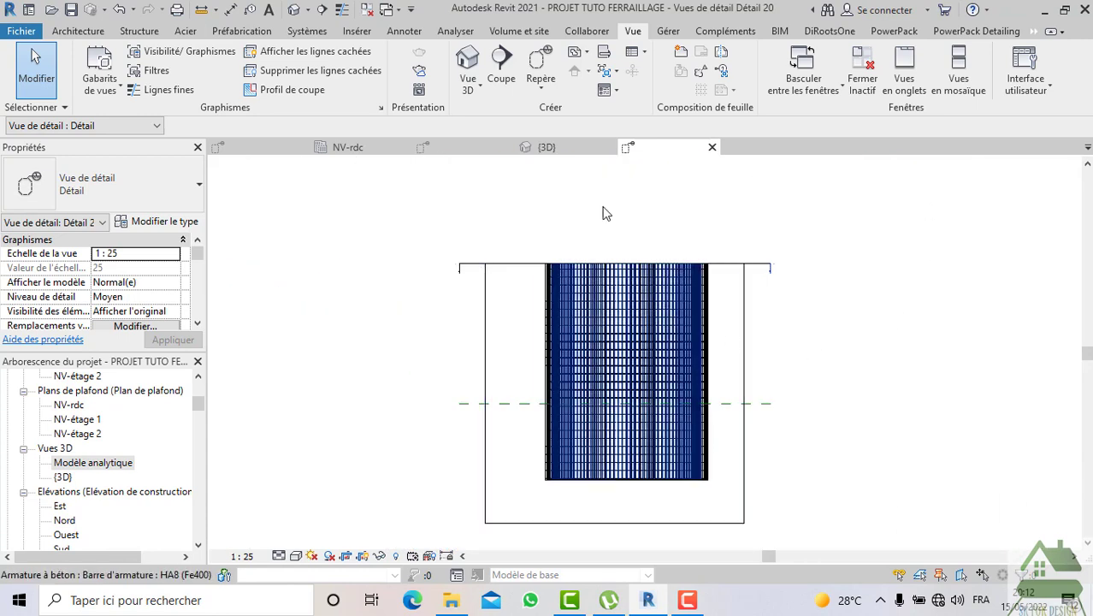
In the 3D view, select the whole cylinder cage and apply the 3D SOLID reinforcement display to all bars in the active view
click(554, 148)
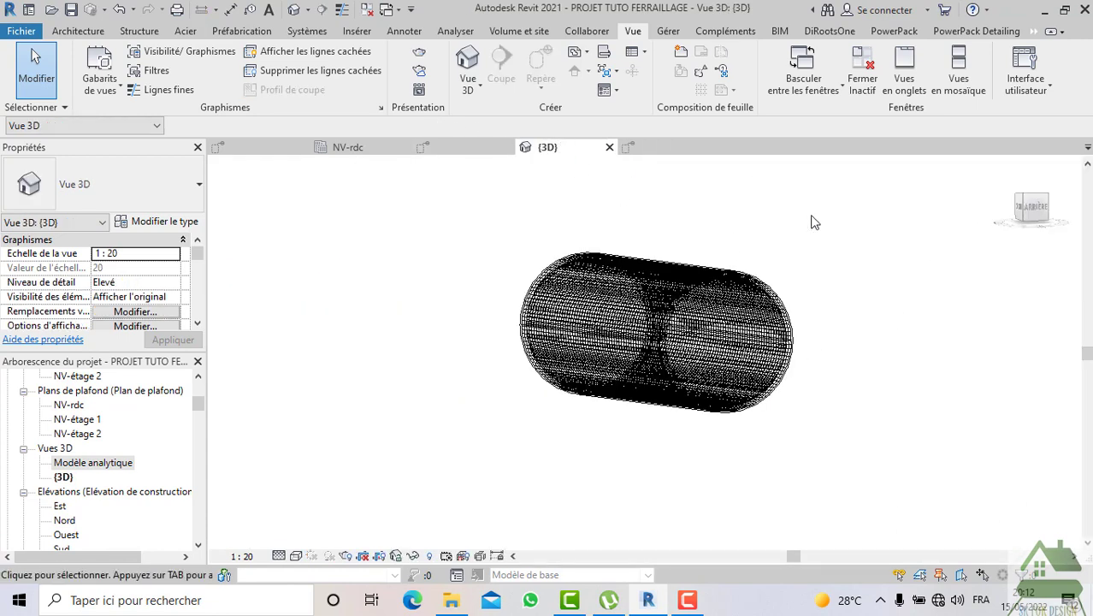
click(1033, 209)
shift+middle_drag(948, 222, 906, 249)
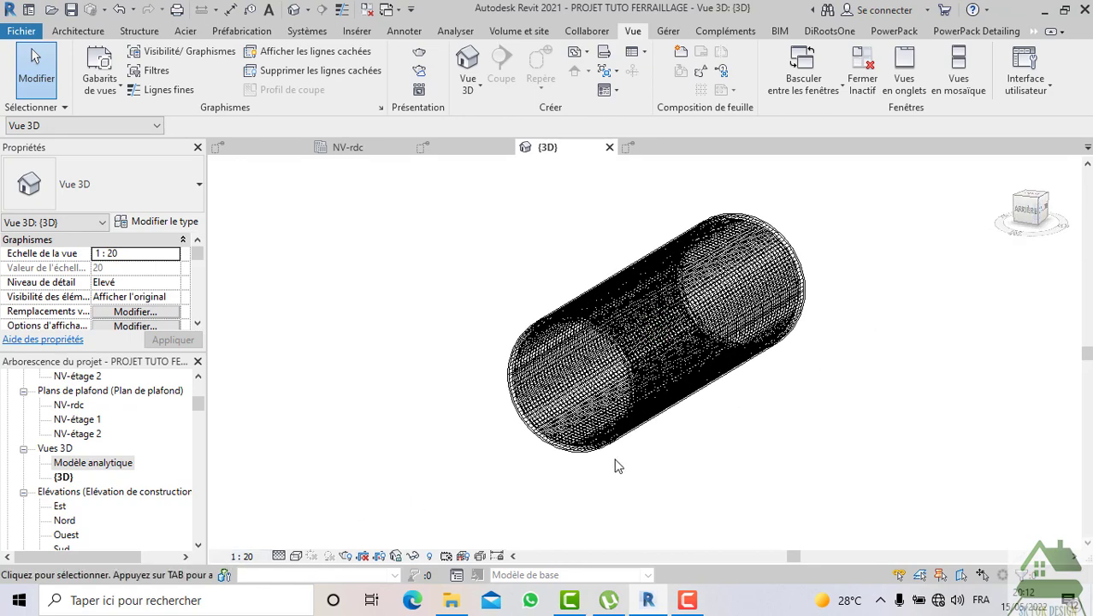
drag(851, 496, 479, 235)
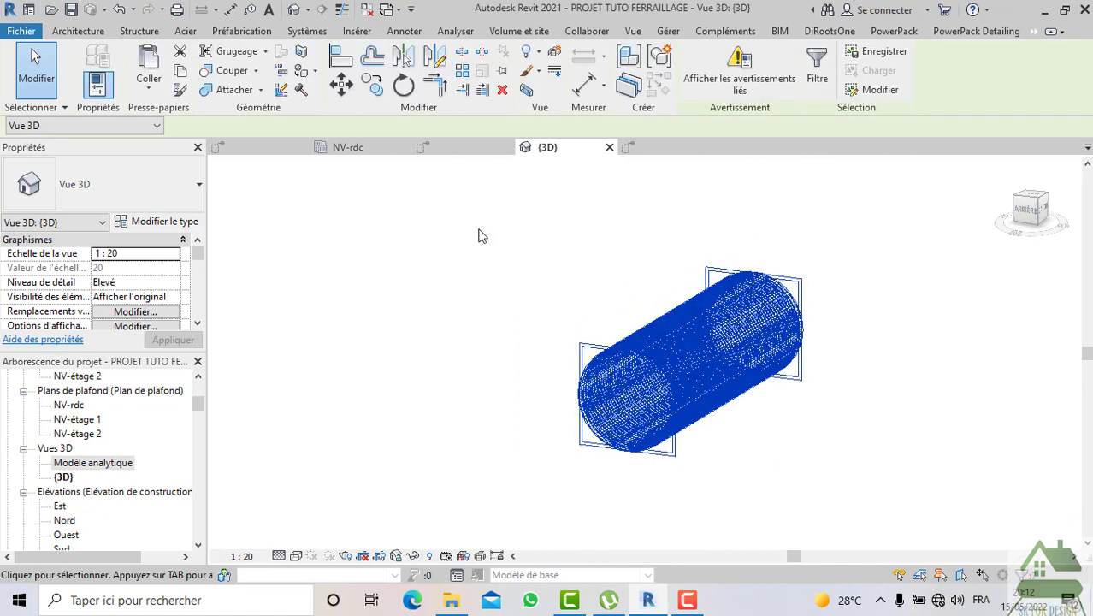
click(993, 29)
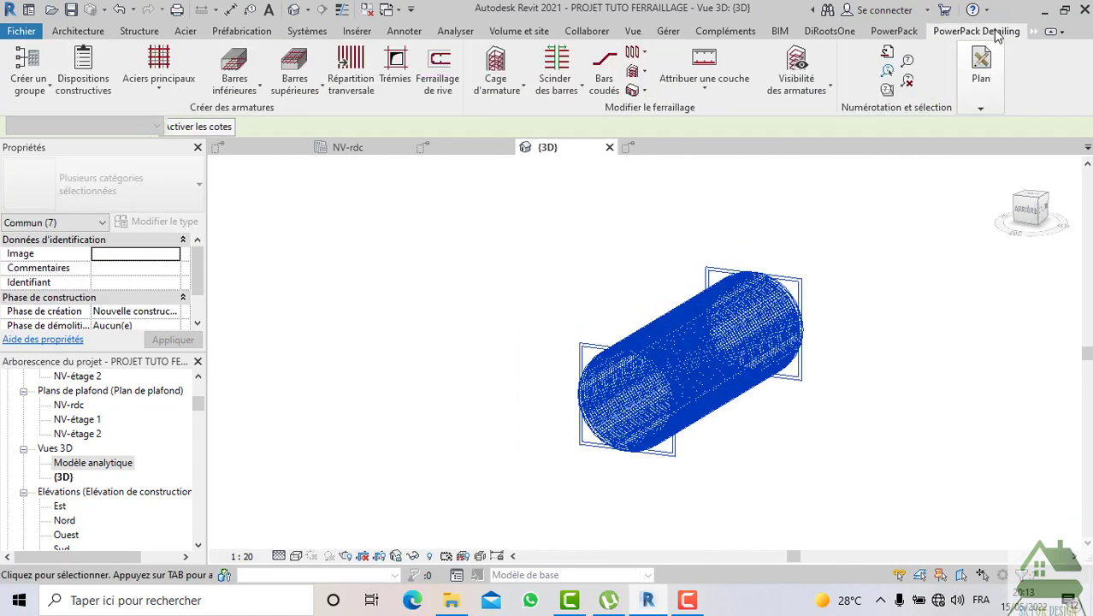
click(796, 68)
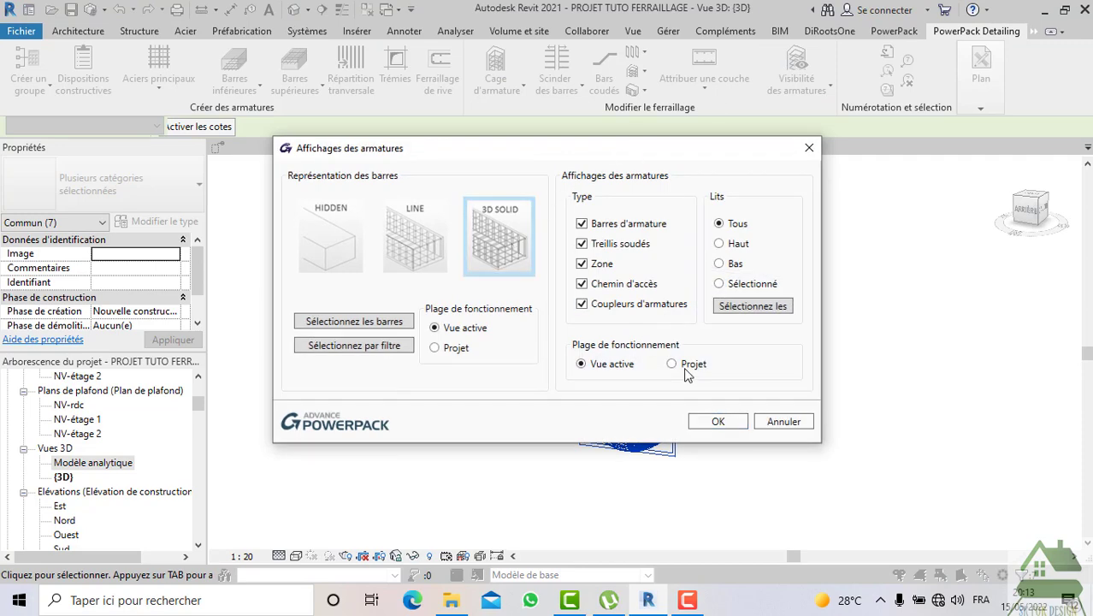
click(718, 421)
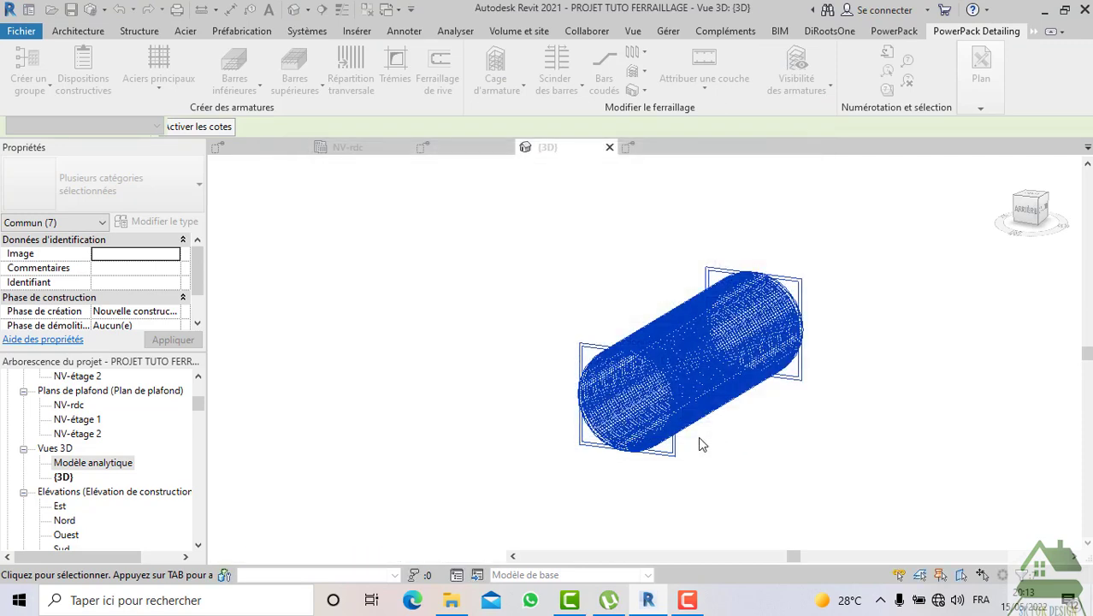
click(742, 505)
Set the 3D view's visual style to Réaliste for the reinforcement cage
click(304, 557)
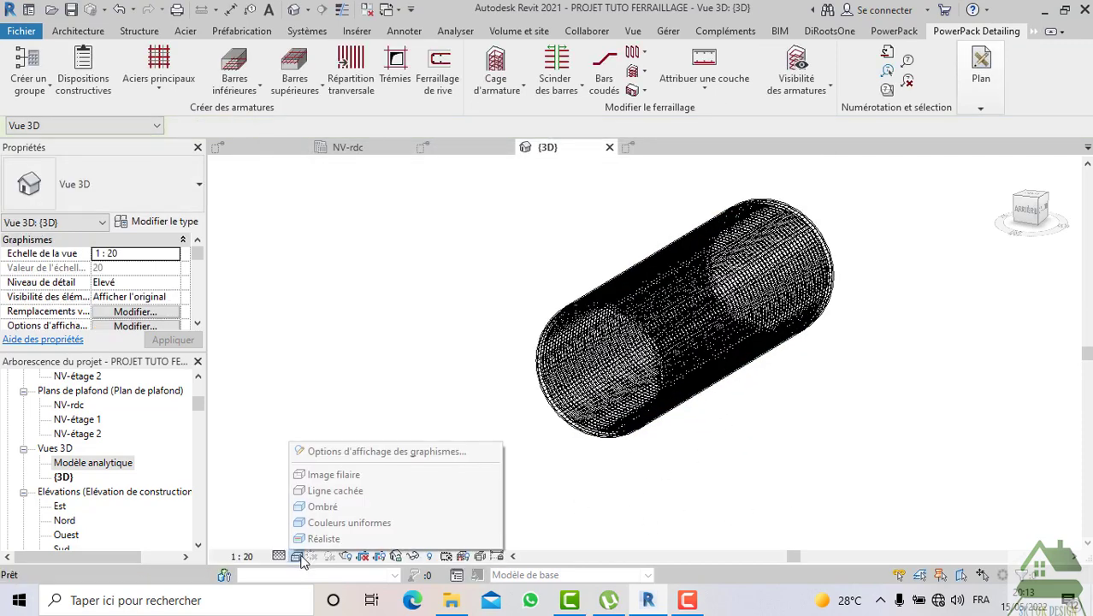
click(309, 542)
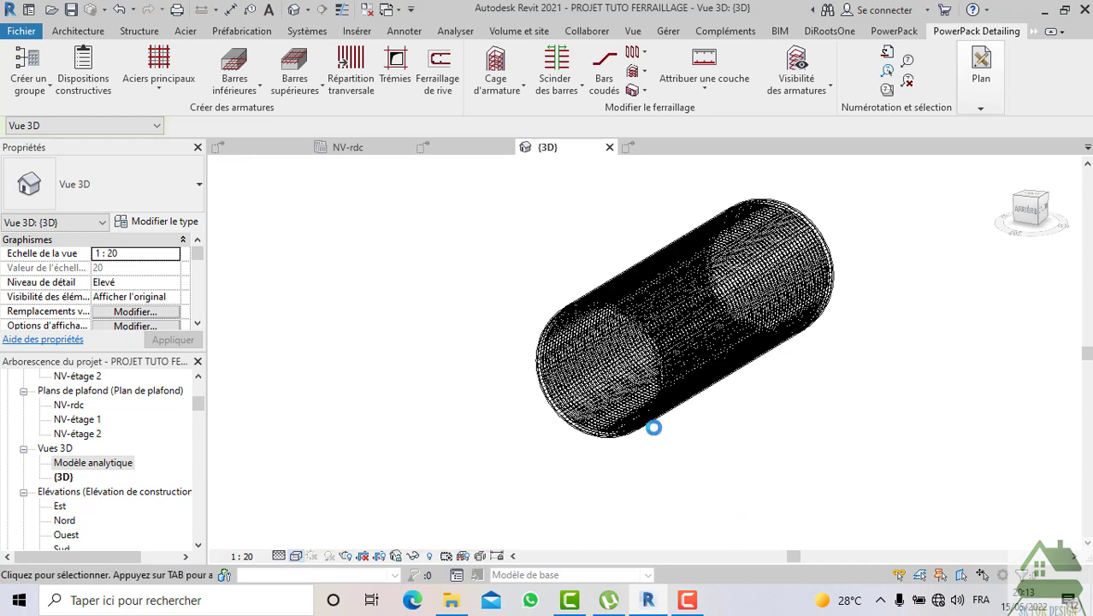
scroll(774, 385, up, 3)
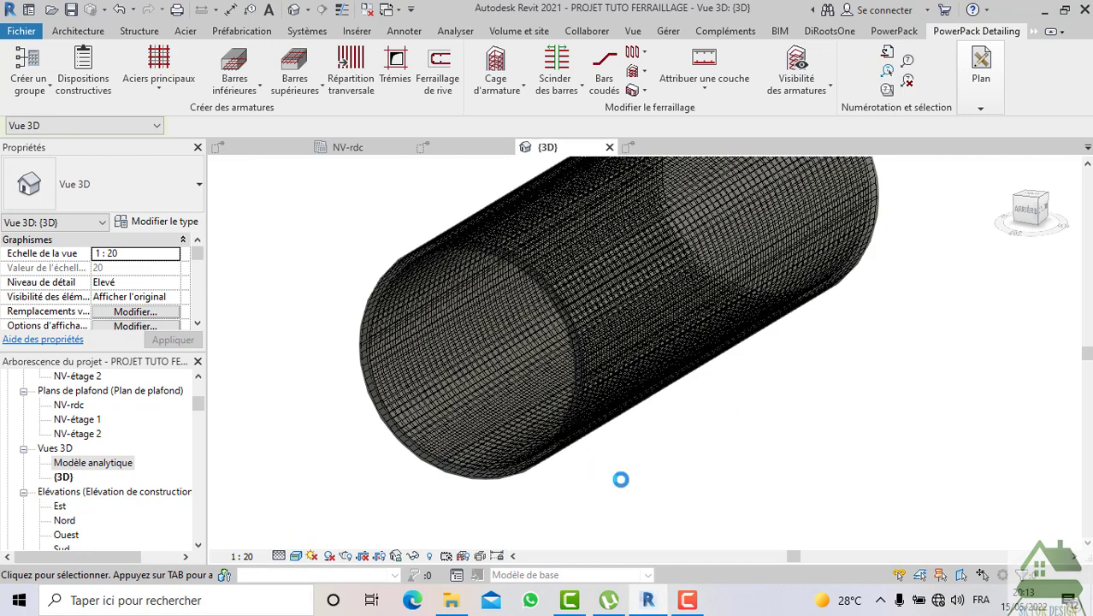
scroll(620, 480, up, 3)
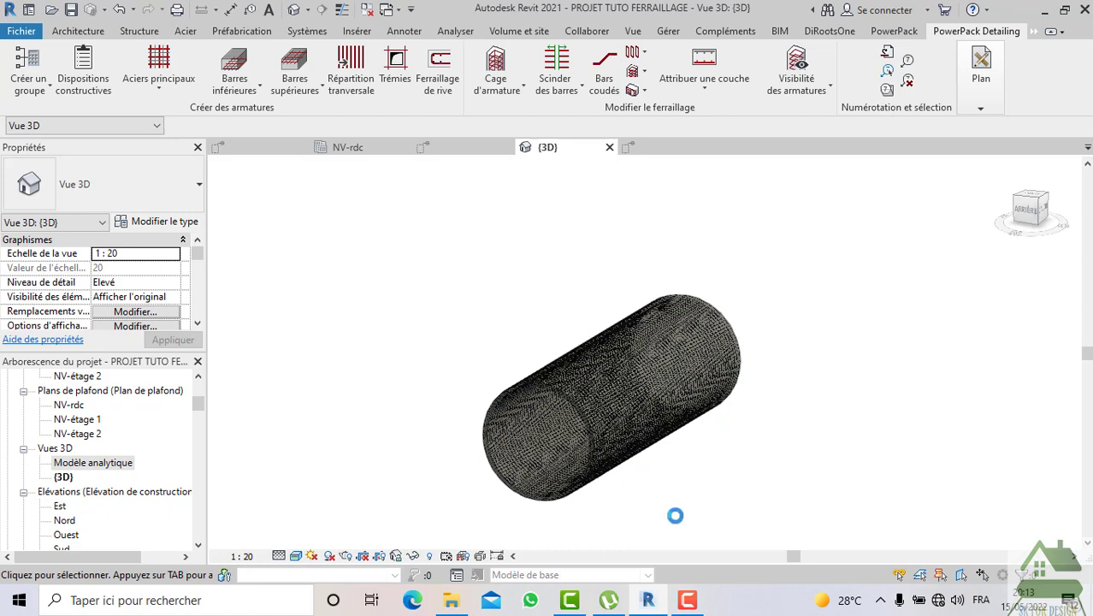
scroll(674, 516, up, 2)
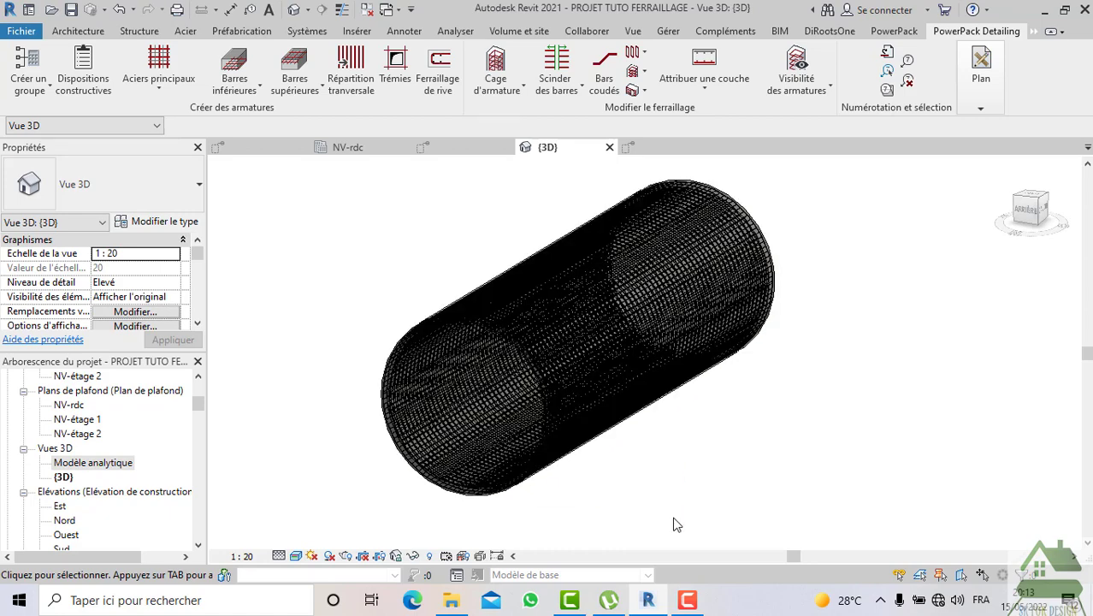